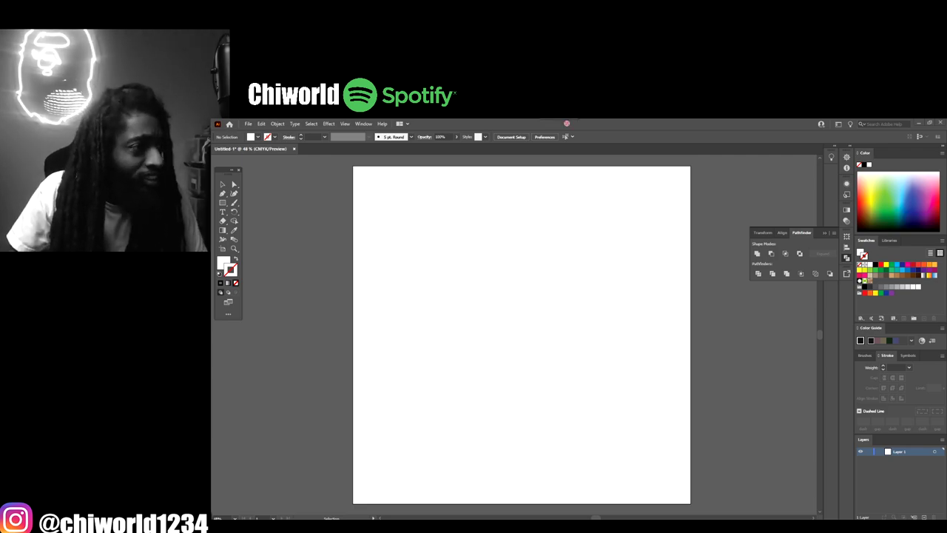
Step: Place the portrait photo, enlarge it proportionally to about 28 in wide and position it so it covers the artboard
left_click(594, 351)
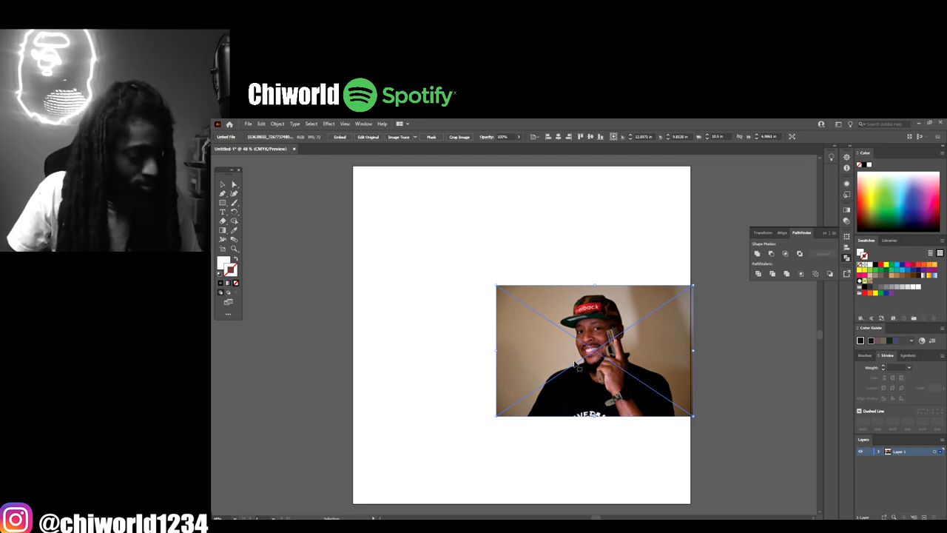
left_click_drag(558, 363, 462, 358)
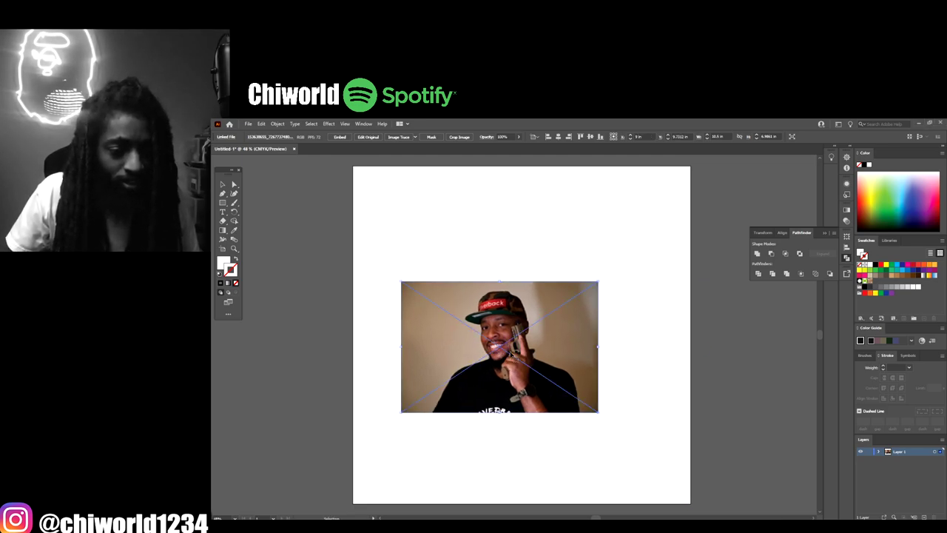
left_click_drag(599, 346, 773, 344)
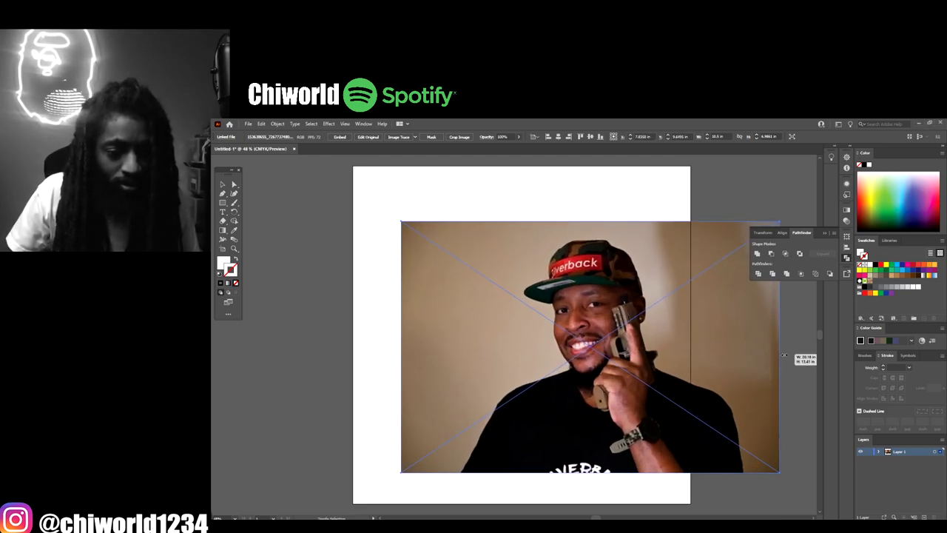
left_click_drag(712, 350, 612, 358)
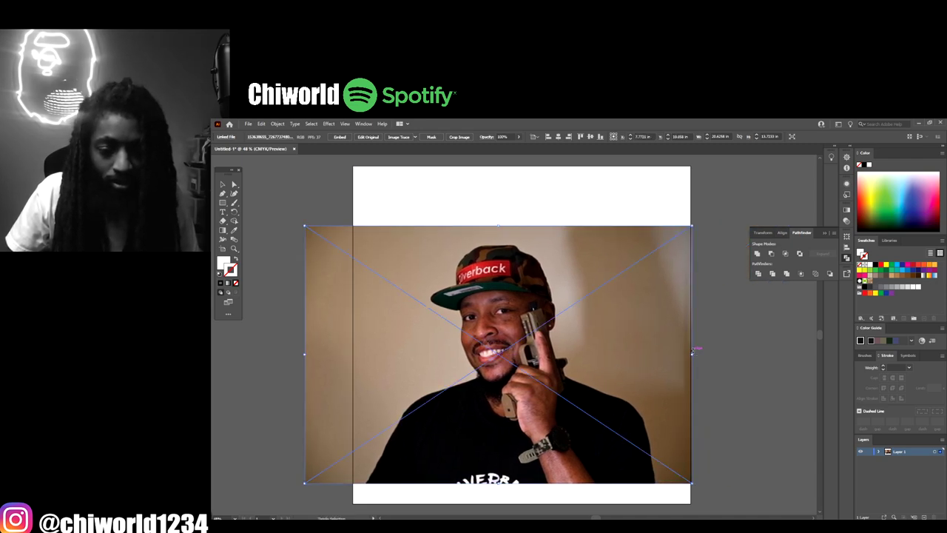
left_click_drag(692, 354, 787, 351)
left_click_drag(729, 357, 789, 330)
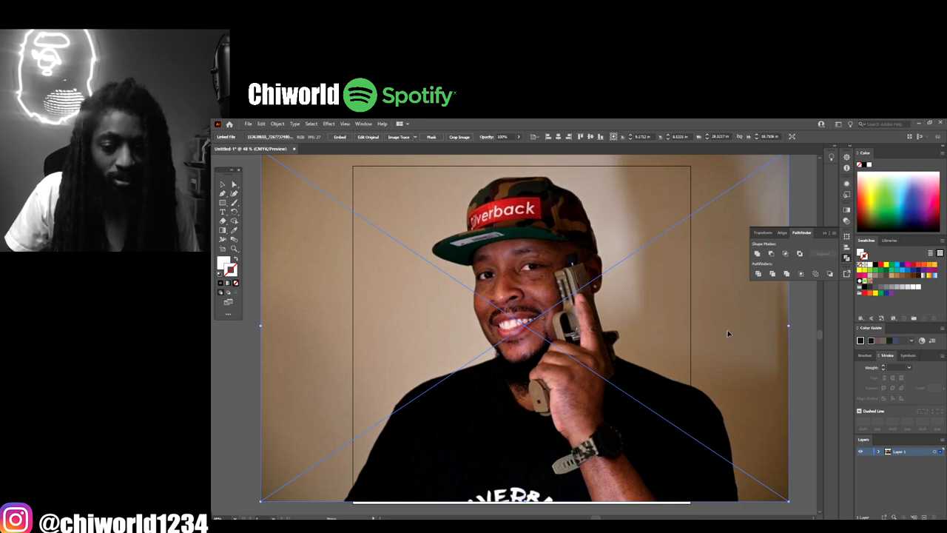
mouse_move(731, 332)
left_mouse_down()
mouse_move(711, 338)
mouse_move(722, 334)
mouse_move(715, 327)
left_mouse_up()
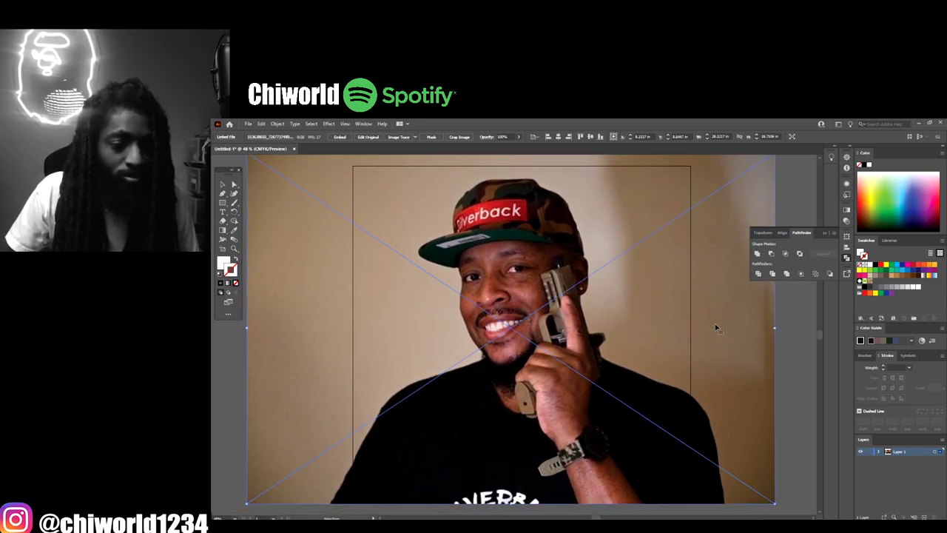
Step: Fade the photo to roughly half opacity on a locked layer, and add a new layer above it
left_click(519, 138)
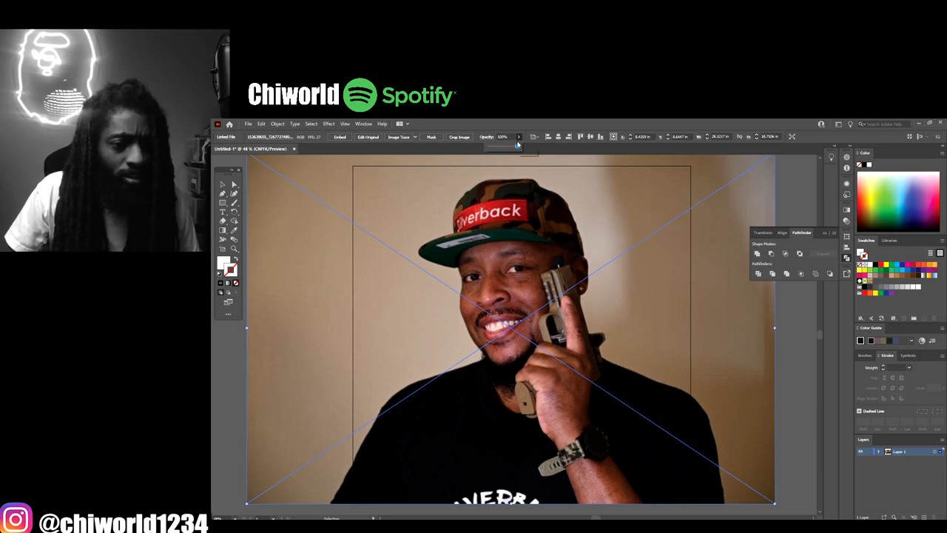
left_click_drag(515, 148, 501, 148)
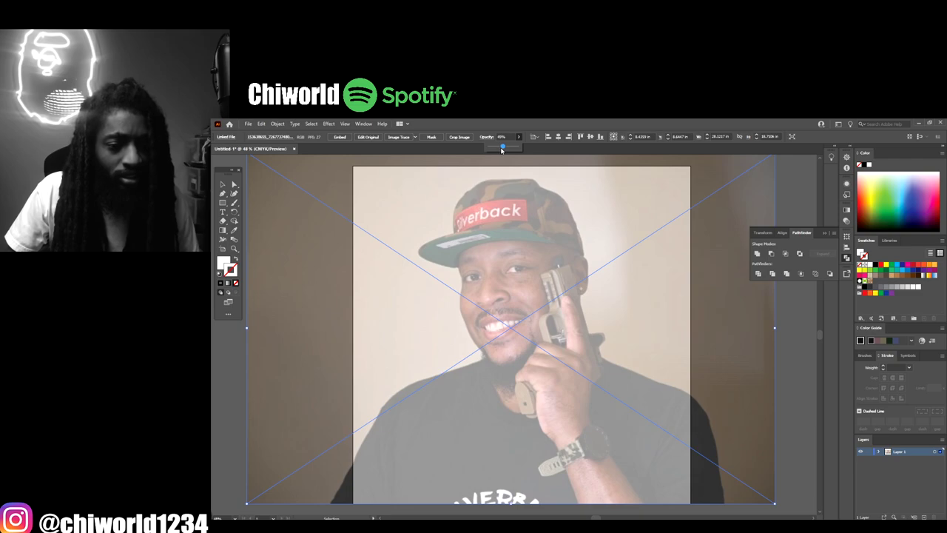
left_click(868, 451)
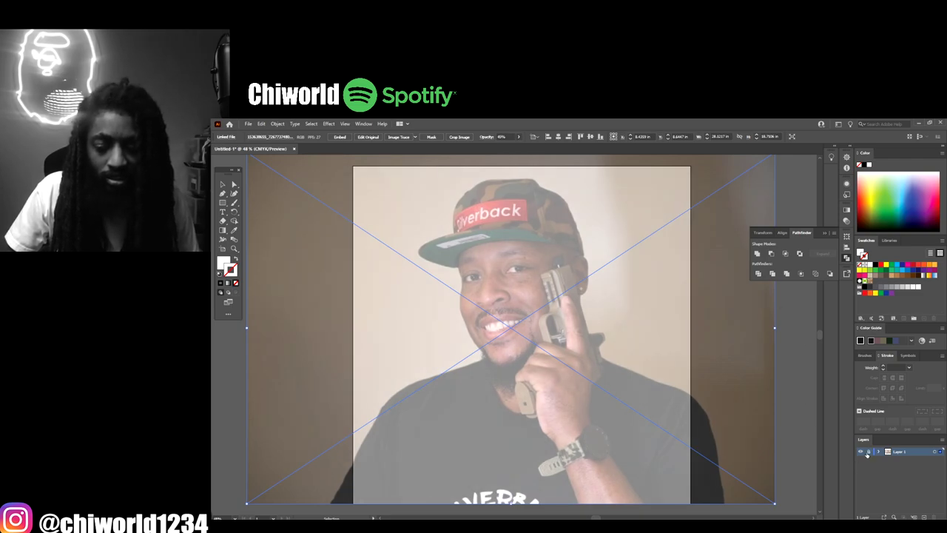
left_click(925, 517)
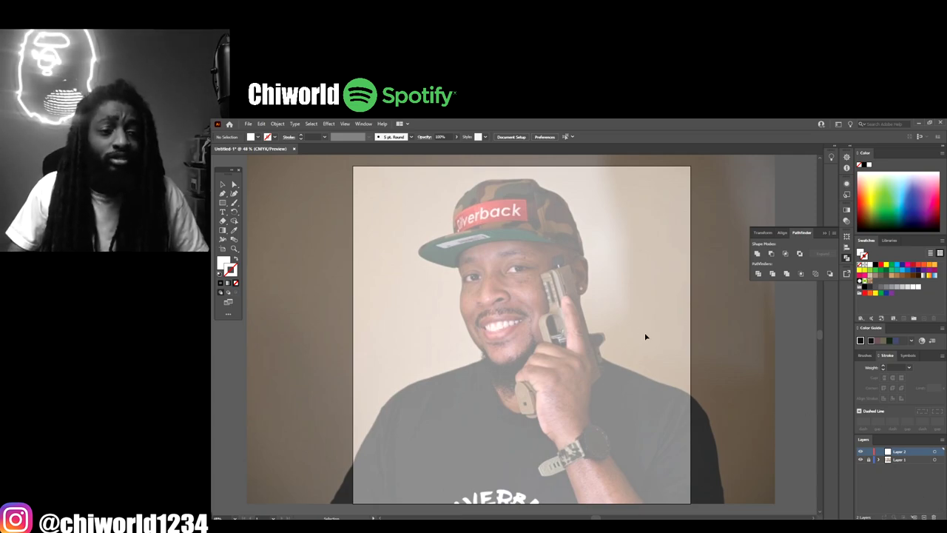
Step: Create a new calligraphic brush with a 3 pt size controlled by pen pressure
left_click(410, 138)
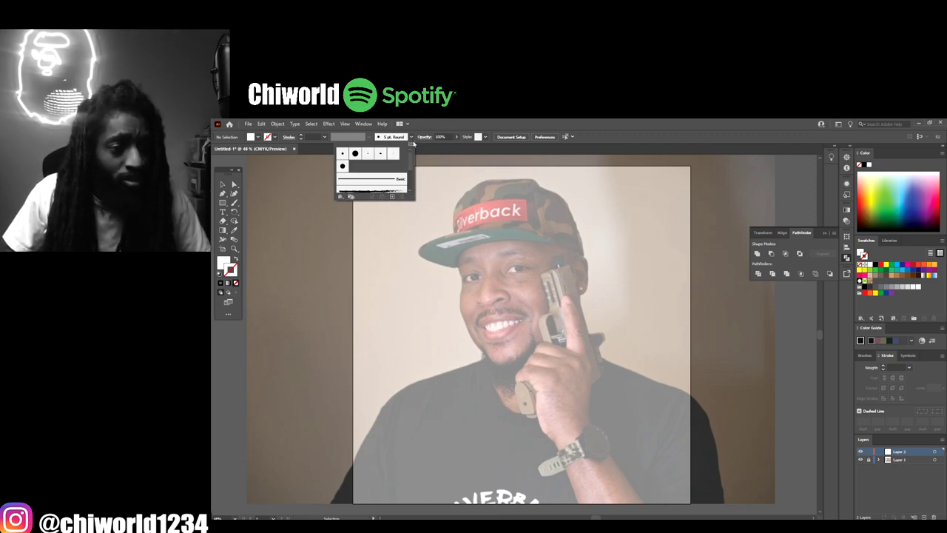
left_click(412, 138)
left_click(412, 138)
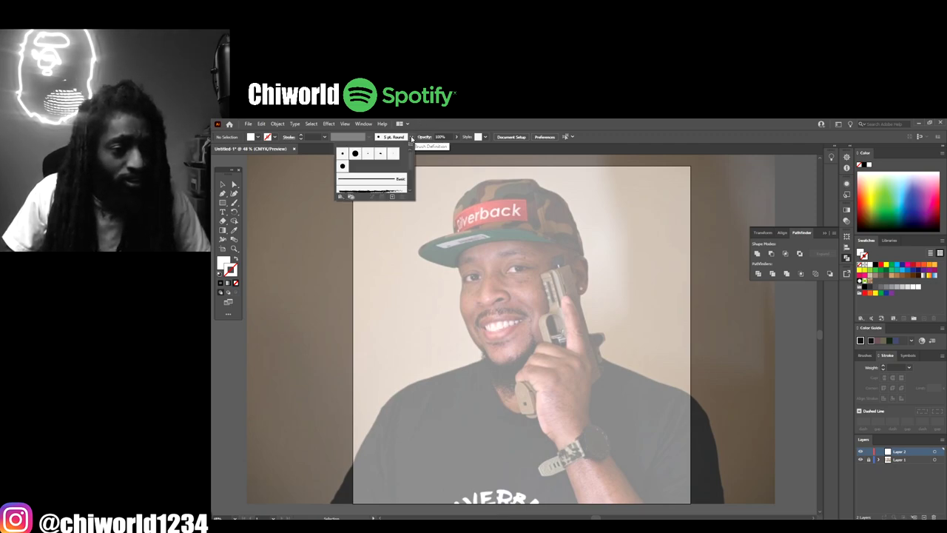
left_click(393, 196)
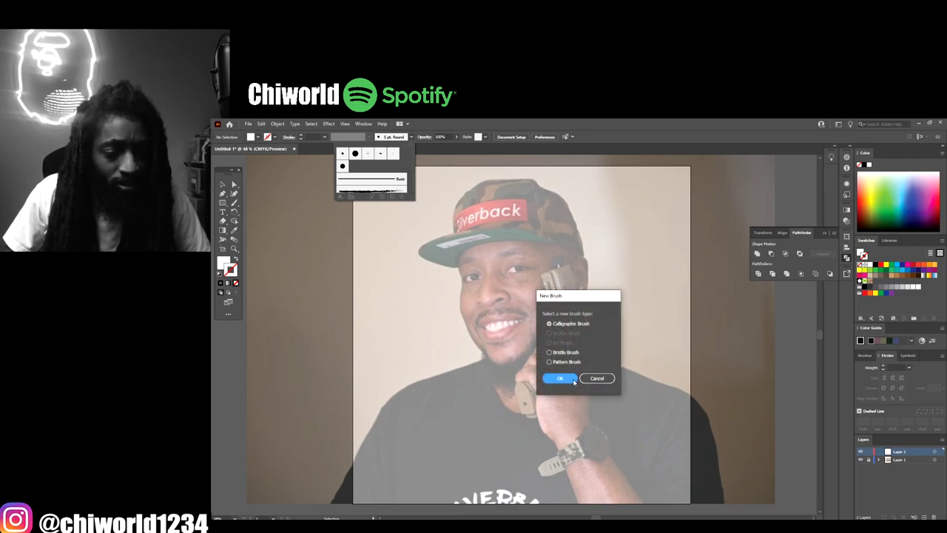
left_click(560, 378)
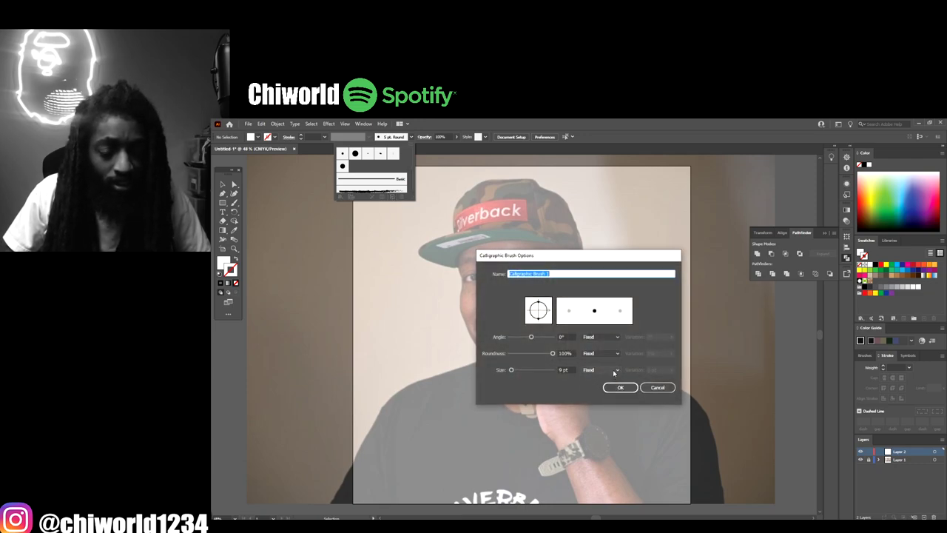
left_click(614, 370)
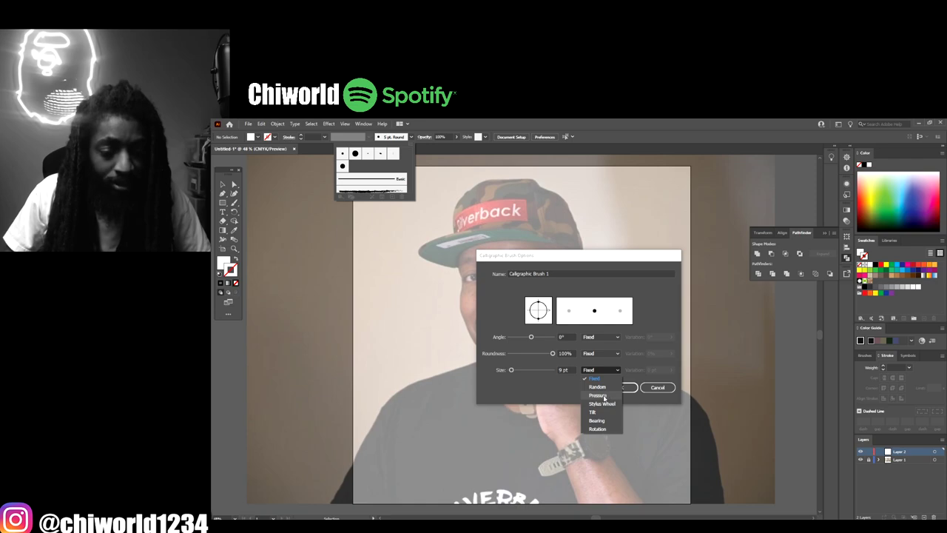
left_click(600, 396)
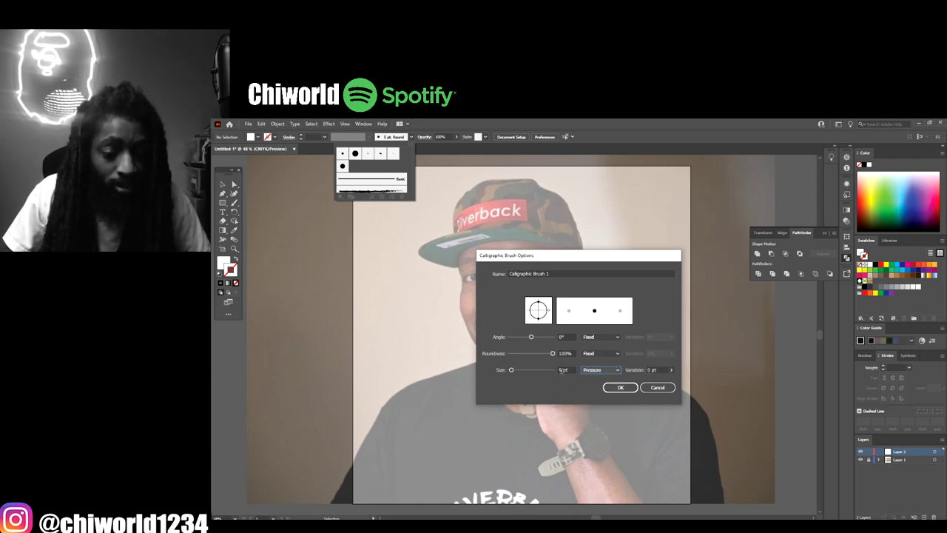
double_click(562, 370)
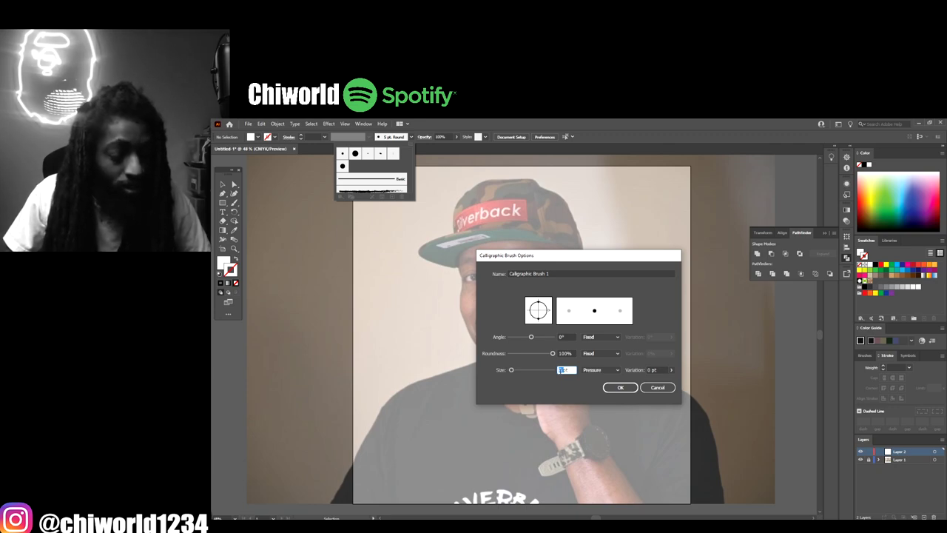
type("1")
key("Tab")
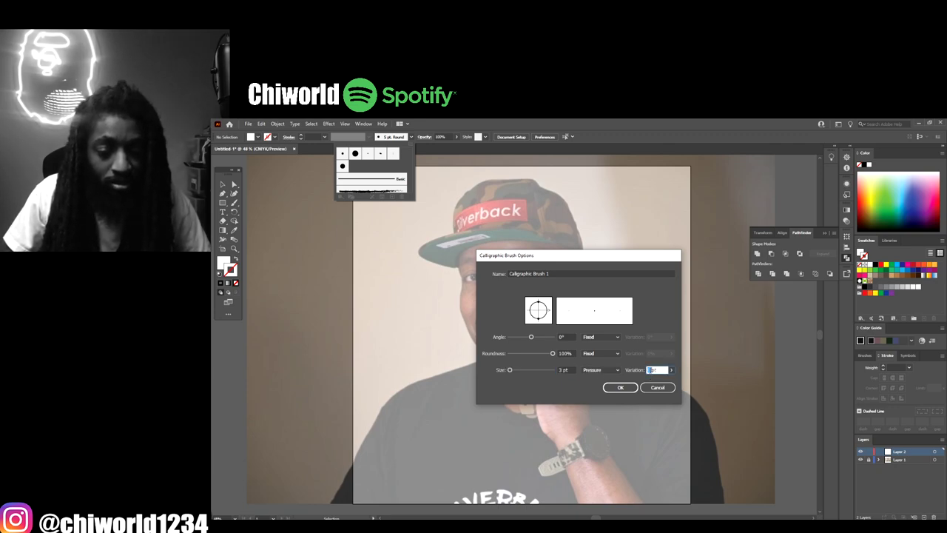
left_click(620, 387)
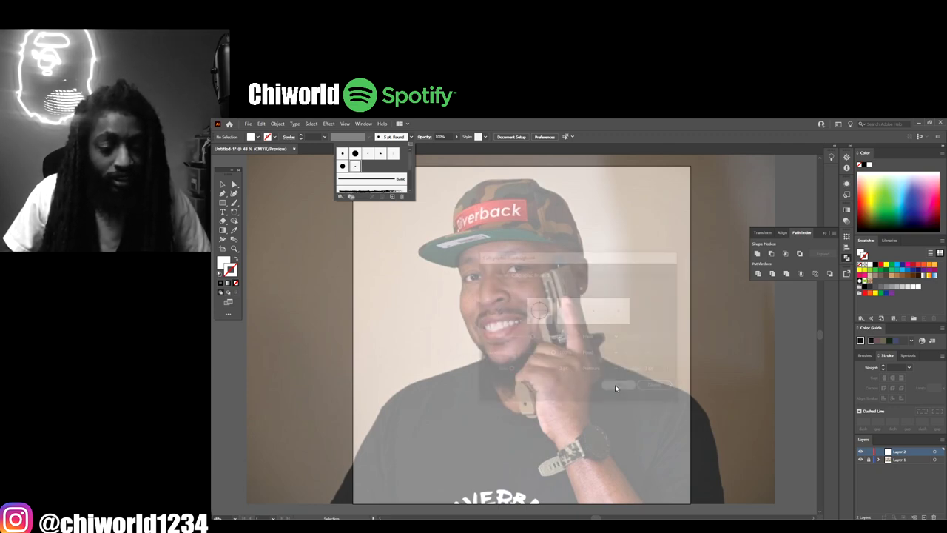
Step: Test the Paintbrush with a black stroke beside the cap's brim, and delete the test stroke
left_click(242, 204)
key("d")
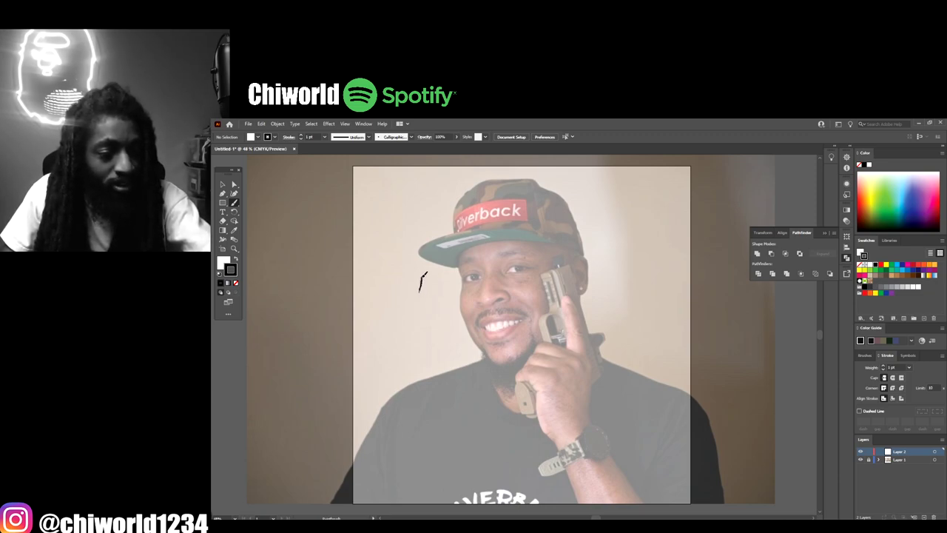
left_click_drag(423, 269, 407, 234)
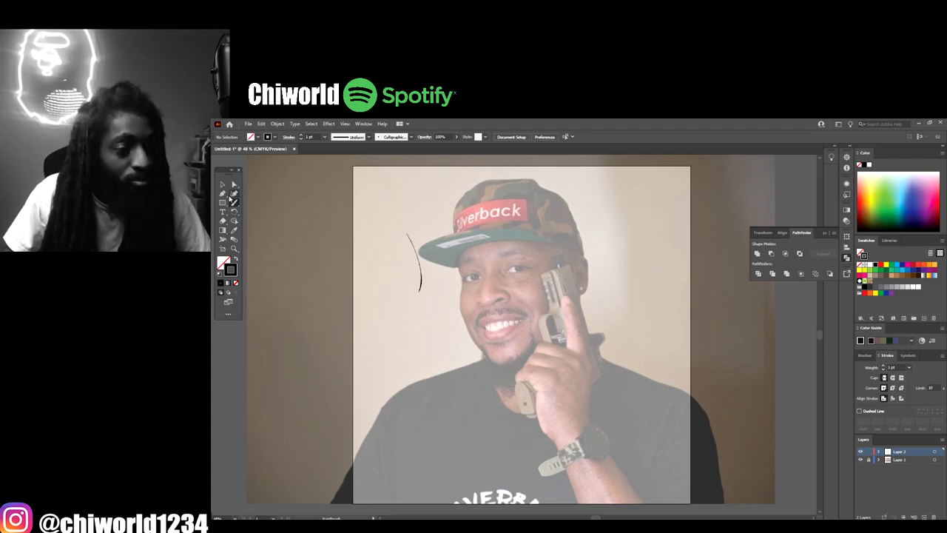
left_click(222, 183)
left_click_drag(450, 305, 446, 303)
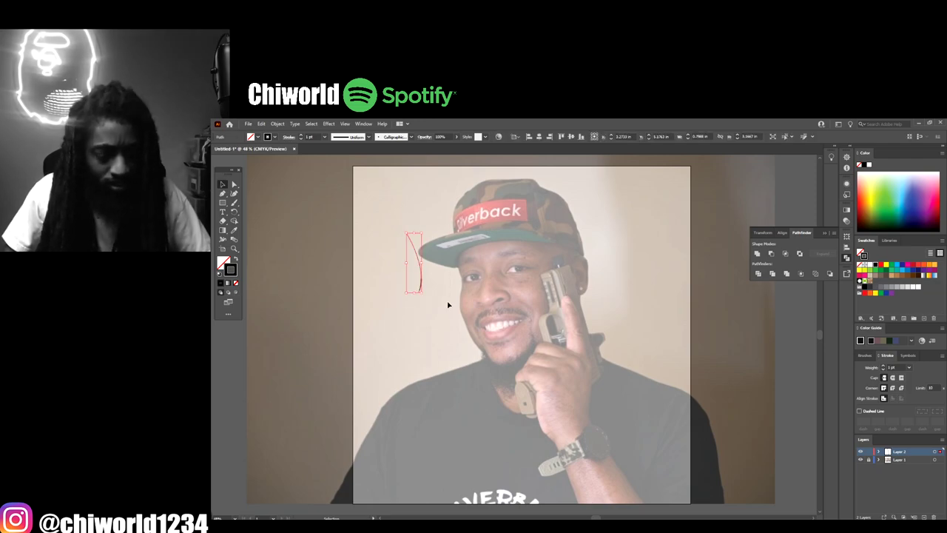
key("Delete")
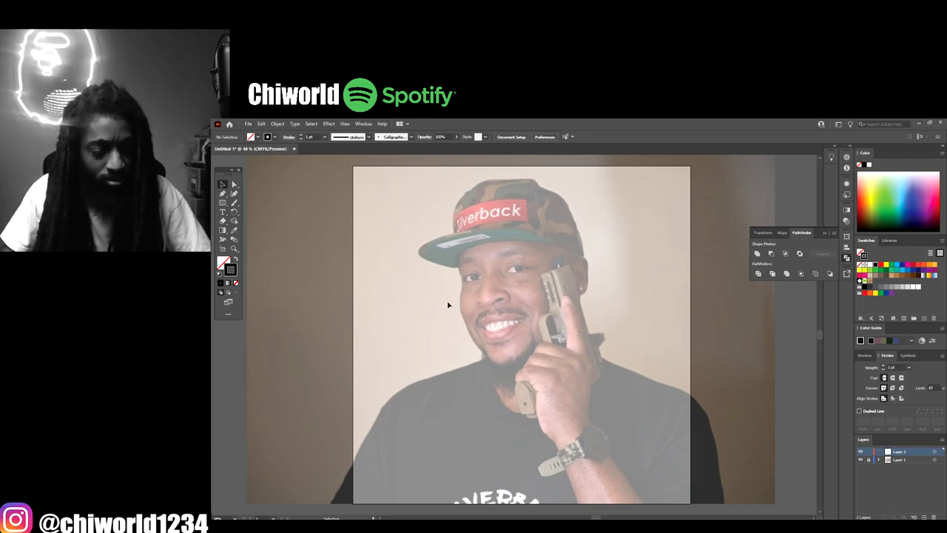
Step: Try a 3 pt stroke weight with a short test stroke beside the artboard, and undo that stroke
left_click(324, 137)
left_click(334, 182)
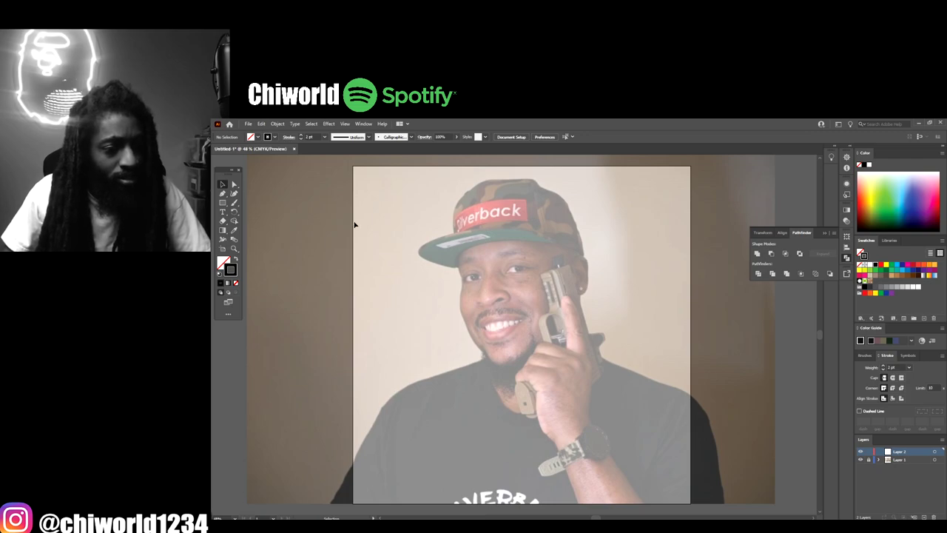
left_click(324, 138)
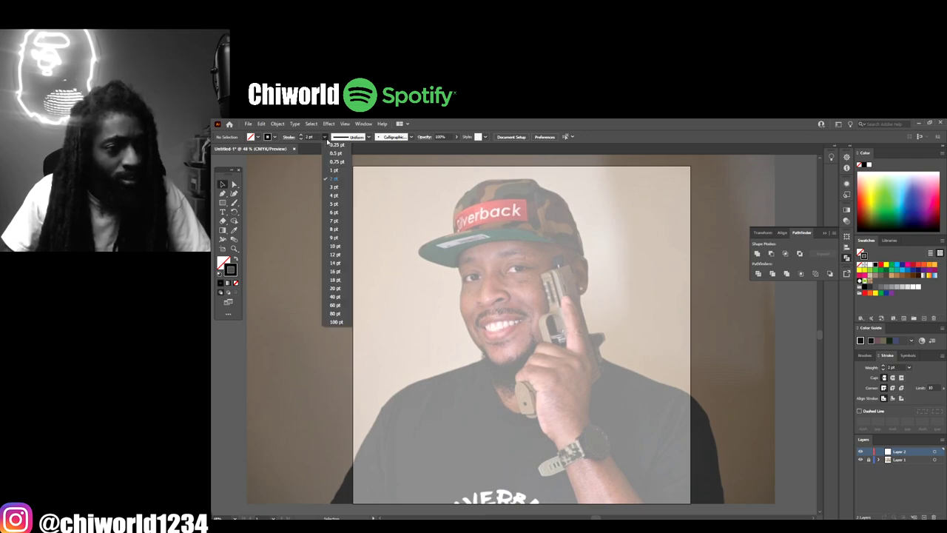
left_click(332, 188)
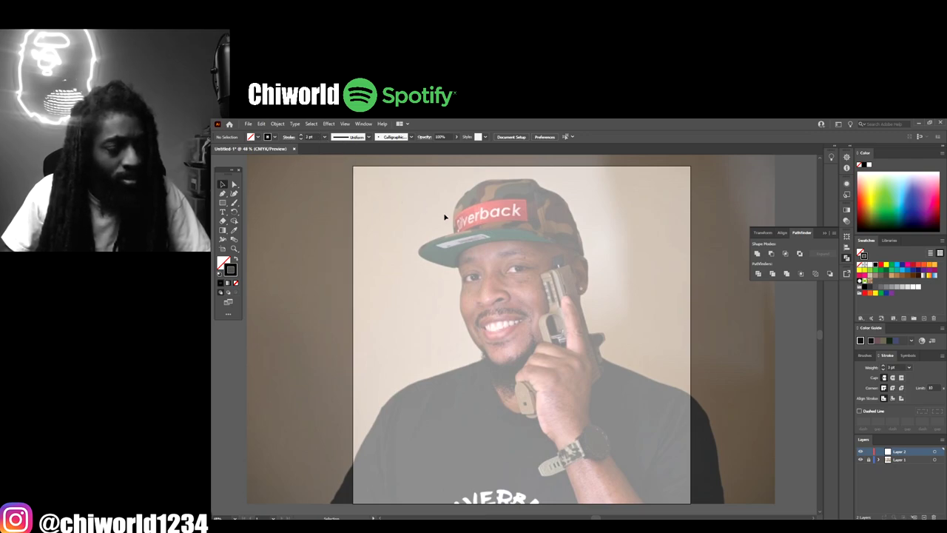
left_click(232, 206)
left_click_drag(318, 233, 314, 202)
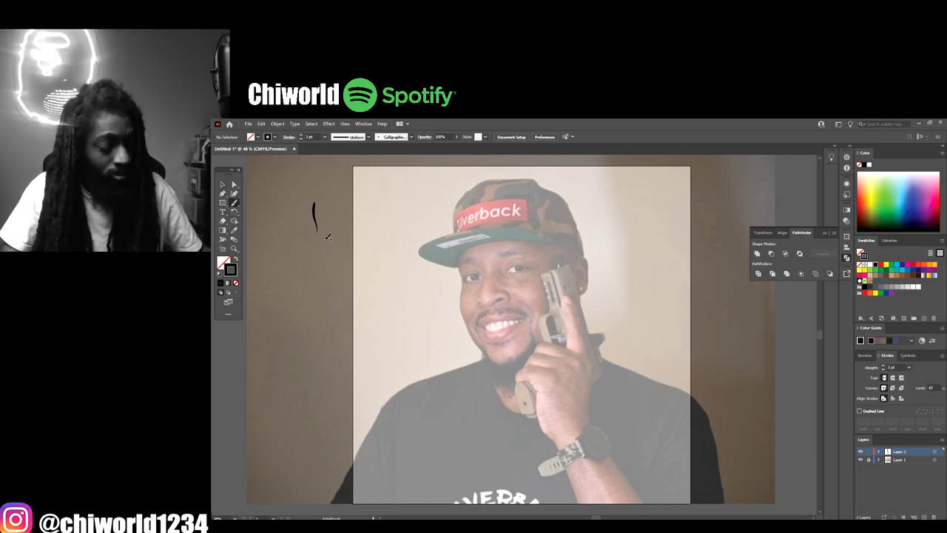
key("ctrl+z")
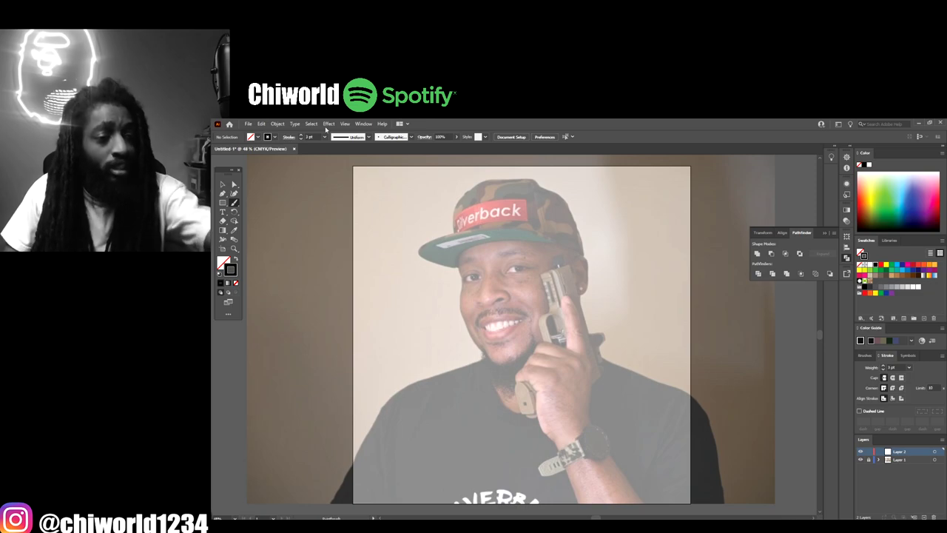
Step: Trace the left outline of the face from the chin up to the cap's brim with a 2 pt brush stroke
left_click(324, 137)
left_click(333, 181)
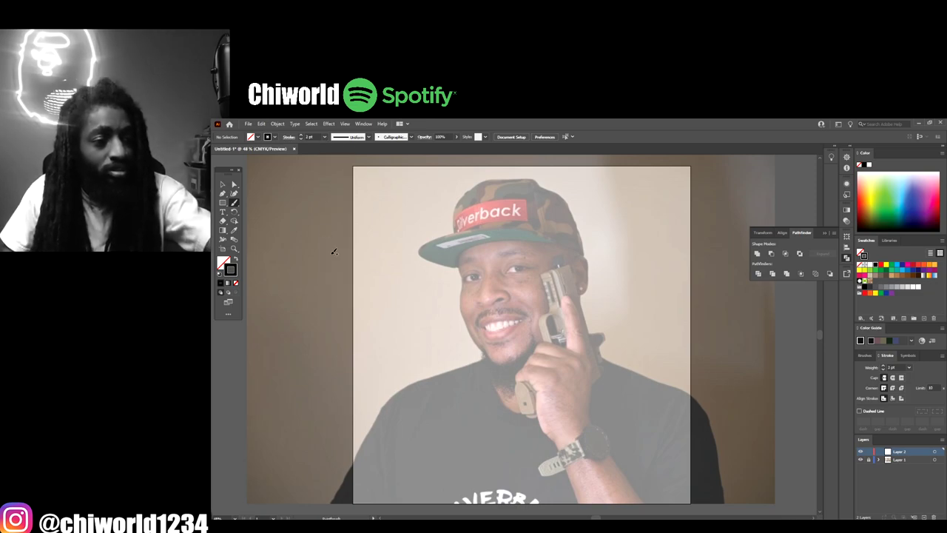
scroll(411, 343, "up", 5)
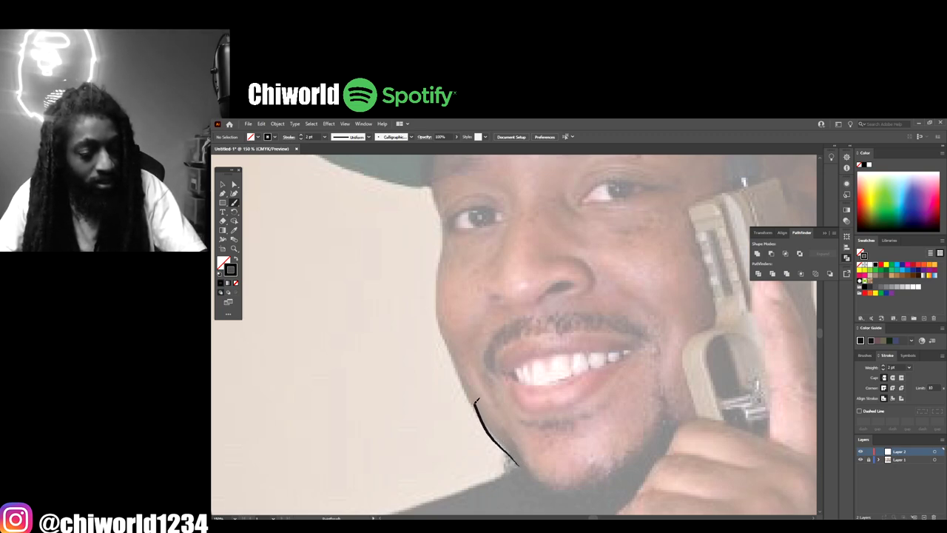
key("ctrl+z")
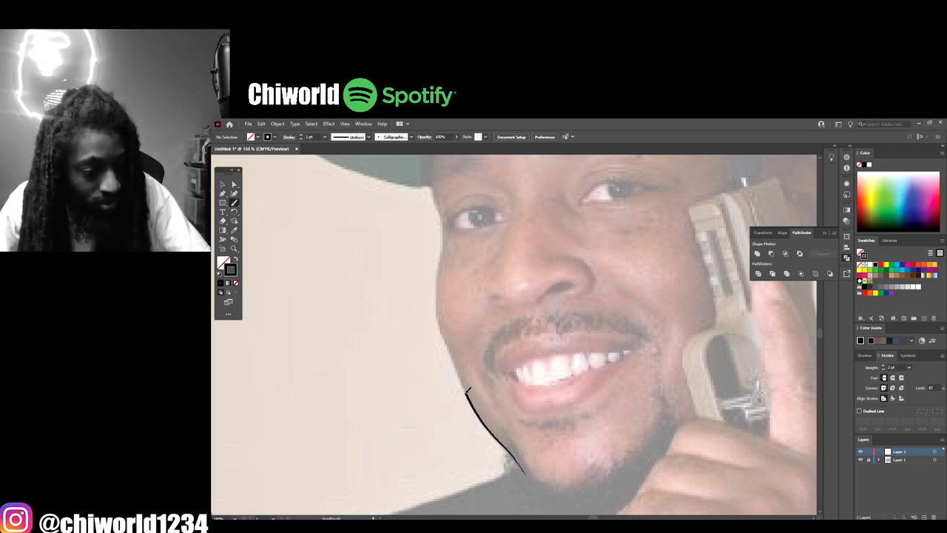
mouse_move(456, 363)
left_mouse_down()
mouse_move(439, 311)
mouse_move(445, 219)
mouse_move(431, 185)
left_mouse_up()
Step: Extend the left face outline with a curved brush stroke along the forehead's edge under the cap's brim
key("ctrl+minus")
key("ctrl+minus")
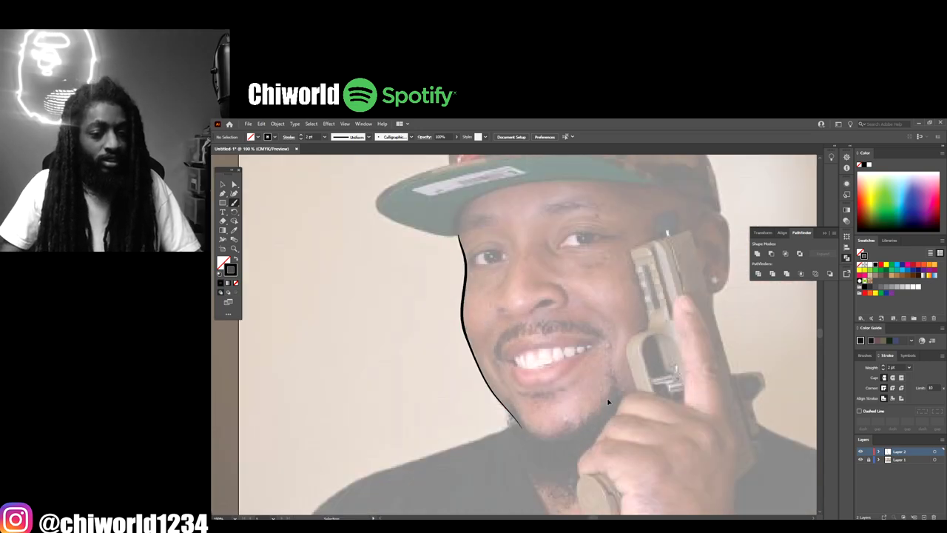
scroll(611, 396, "up", 2)
key("ctrl+equal")
key("ctrl+equal")
key("ctrl+equal")
scroll(608, 400, "up", 2)
scroll(608, 399, "right", 5)
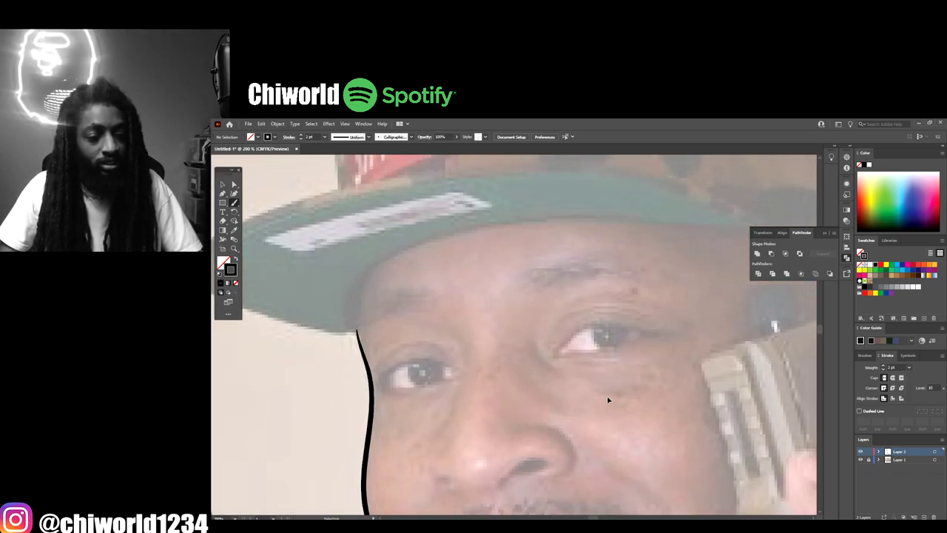
key("ctrl+minus")
scroll(608, 399, "up", 2)
scroll(608, 400, "left", 1)
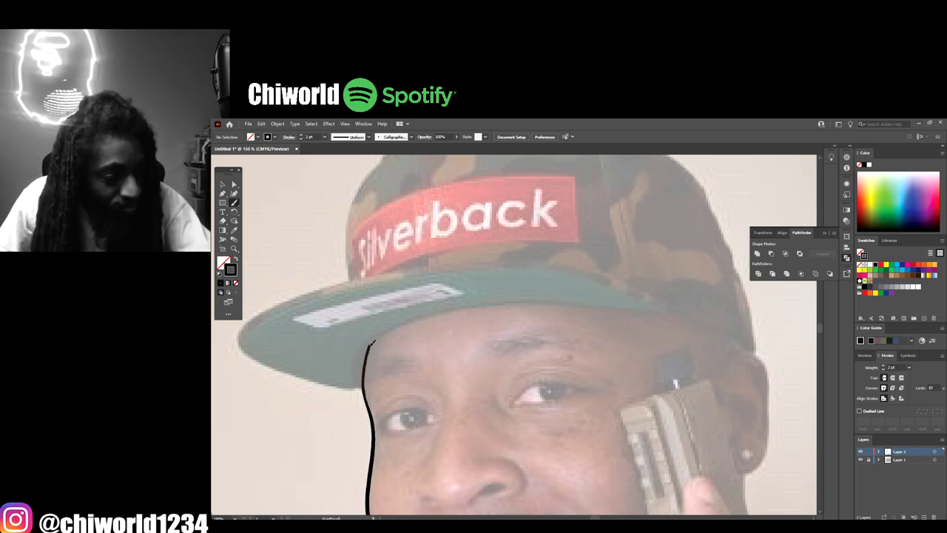
left_click_drag(372, 342, 384, 331)
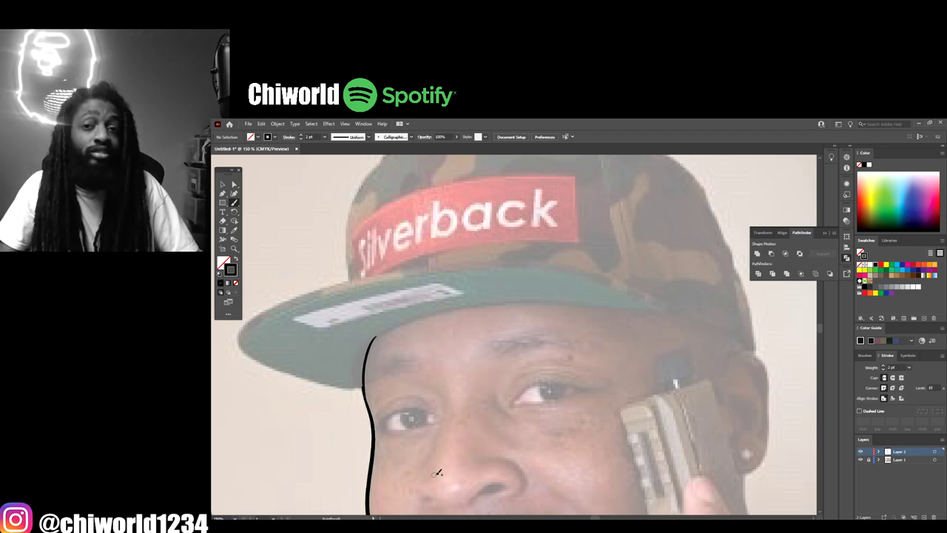
Step: Thicken the face outline with a short brush stroke where it meets the cap's brim
scroll(437, 472, "down", 3)
scroll(444, 469, "up", 5)
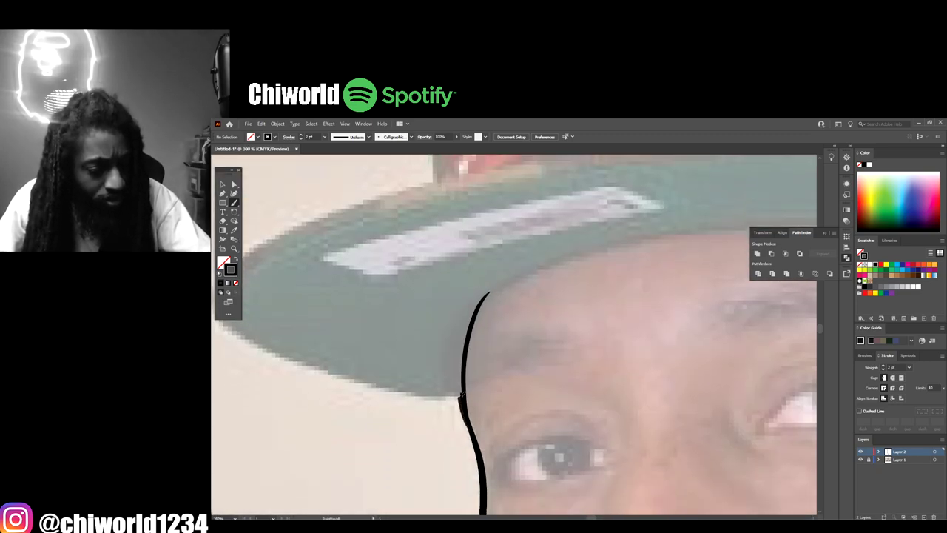
left_click_drag(460, 396, 475, 316)
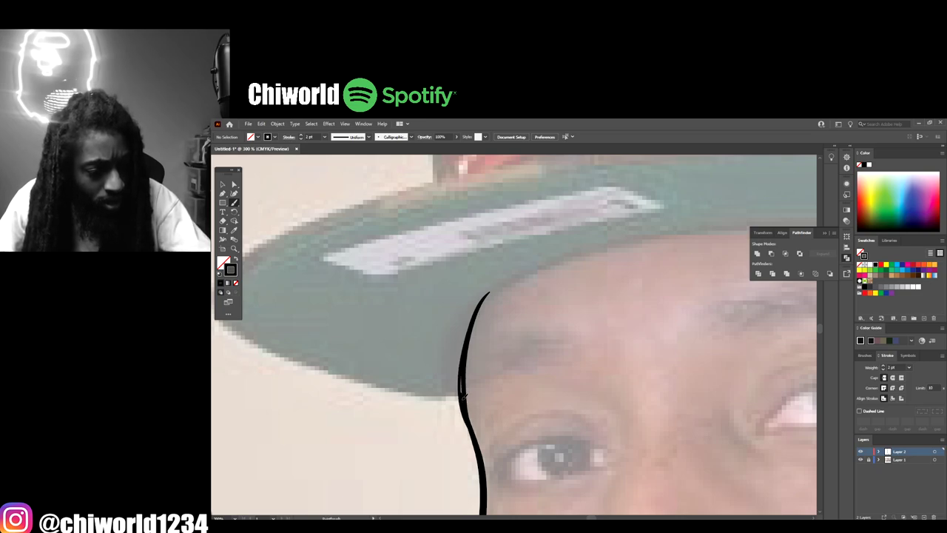
scroll(492, 440, "down", 3)
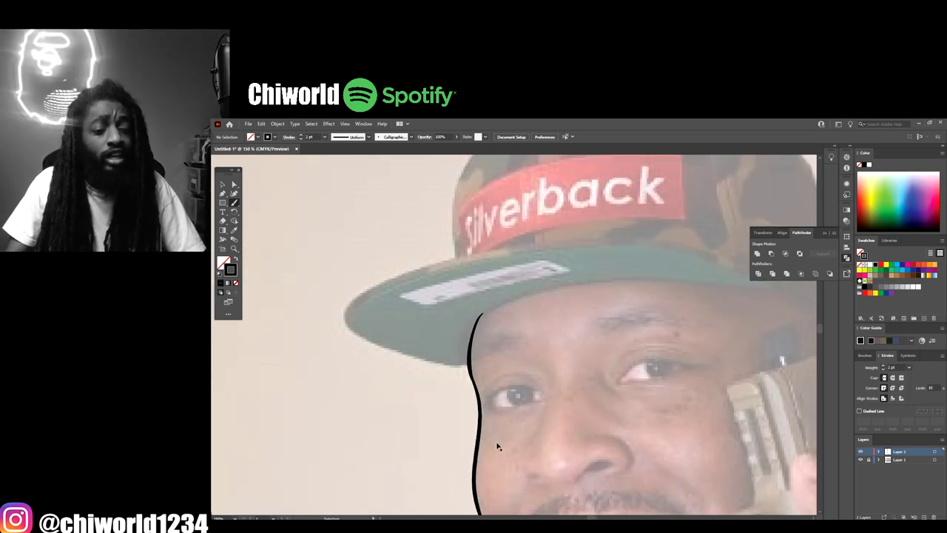
Step: Trace the cap's lower edge across the forehead with a brush stroke, from the left face outline to just above the ear
scroll(497, 441, "up", 2)
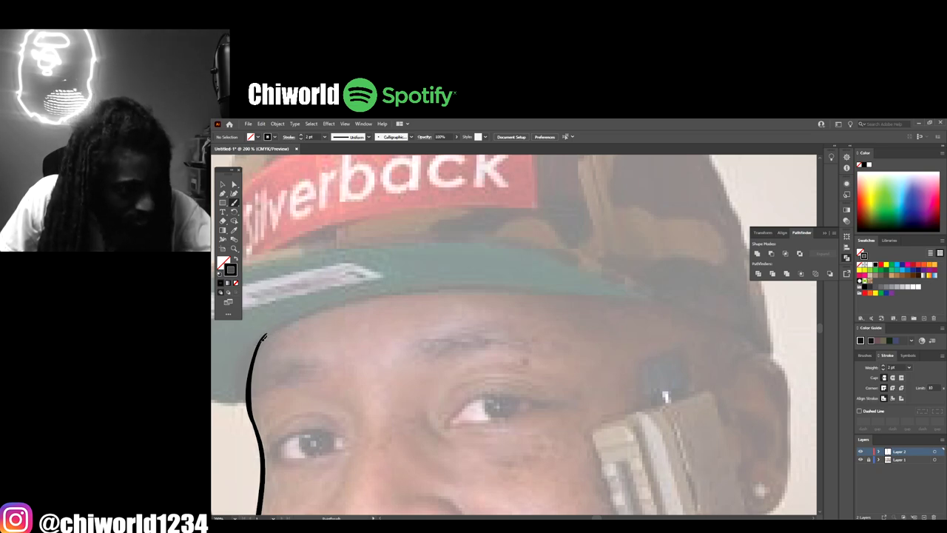
mouse_move(327, 303)
left_mouse_down()
mouse_move(434, 284)
mouse_move(536, 284)
mouse_move(653, 303)
mouse_move(761, 344)
left_mouse_up()
scroll(703, 421, "down", 3)
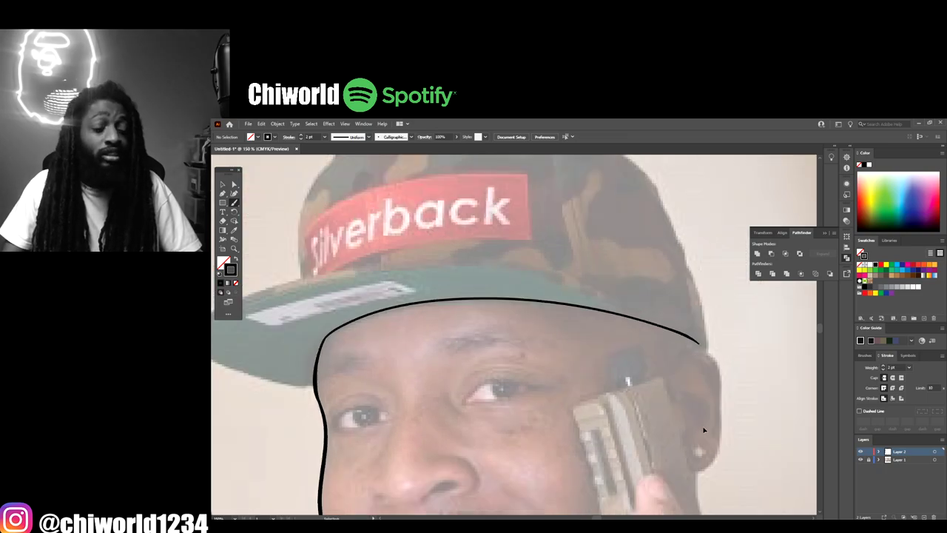
Step: Trace the brim's outer edge with one brush stroke from the face outline around its tip to the crown's front
scroll(685, 435, "up", 1)
scroll(680, 433, "up", 3)
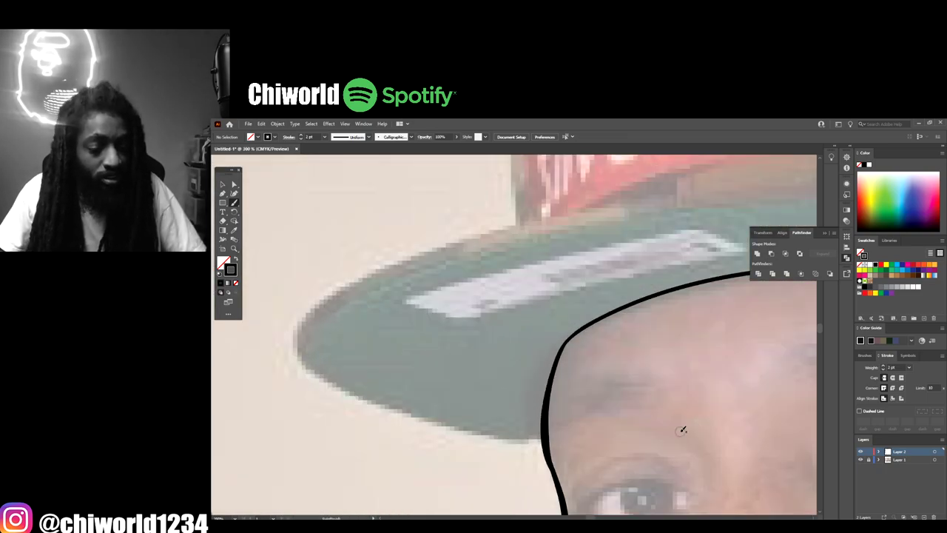
scroll(680, 433, "up", 1)
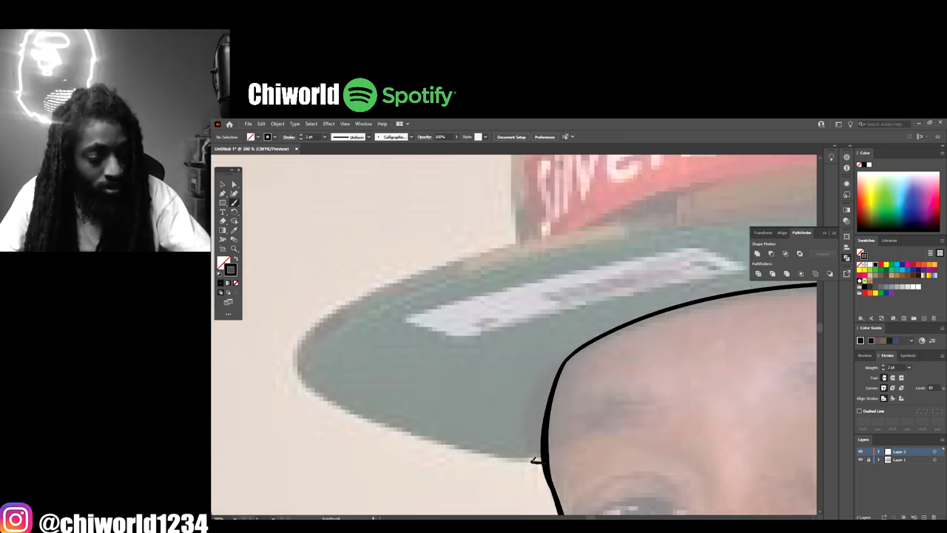
mouse_move(534, 460)
left_mouse_down()
mouse_move(468, 456)
mouse_move(386, 427)
mouse_move(344, 406)
mouse_move(295, 355)
mouse_move(331, 313)
mouse_move(413, 274)
mouse_move(551, 239)
left_mouse_up()
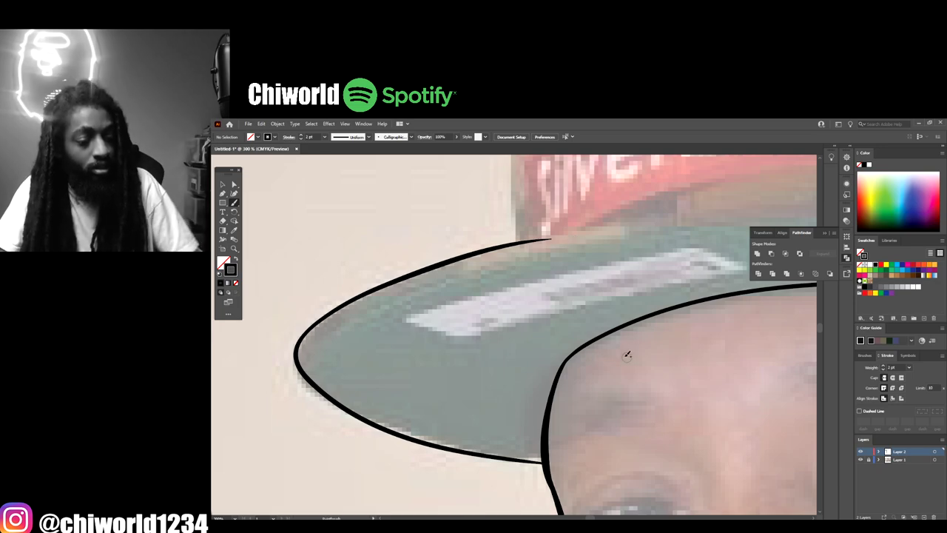
Step: Thicken the brim's lower outline with extra brush strokes toward the face outline
scroll(625, 370, "down", 4)
scroll(625, 366, "up", 4)
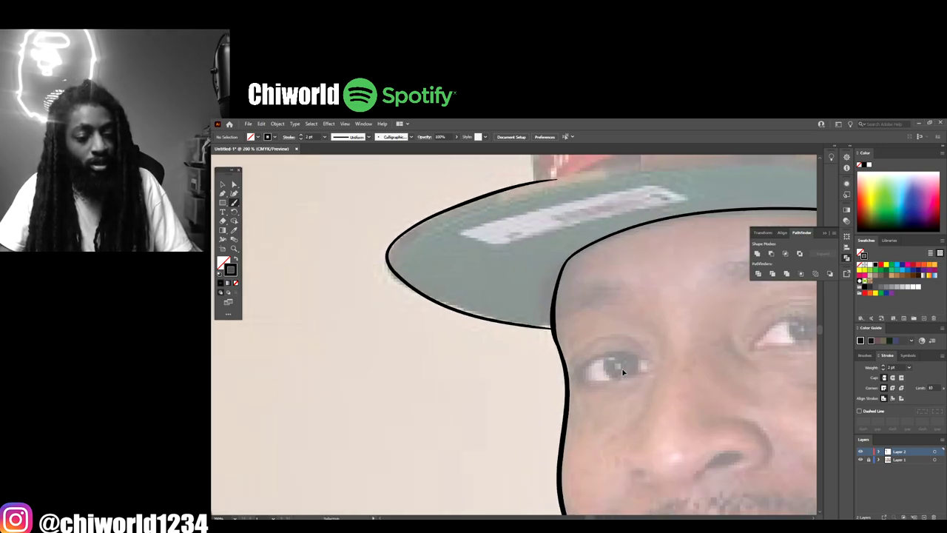
key("ctrl+equal")
key("ctrl+equal")
scroll(623, 370, "up", 1)
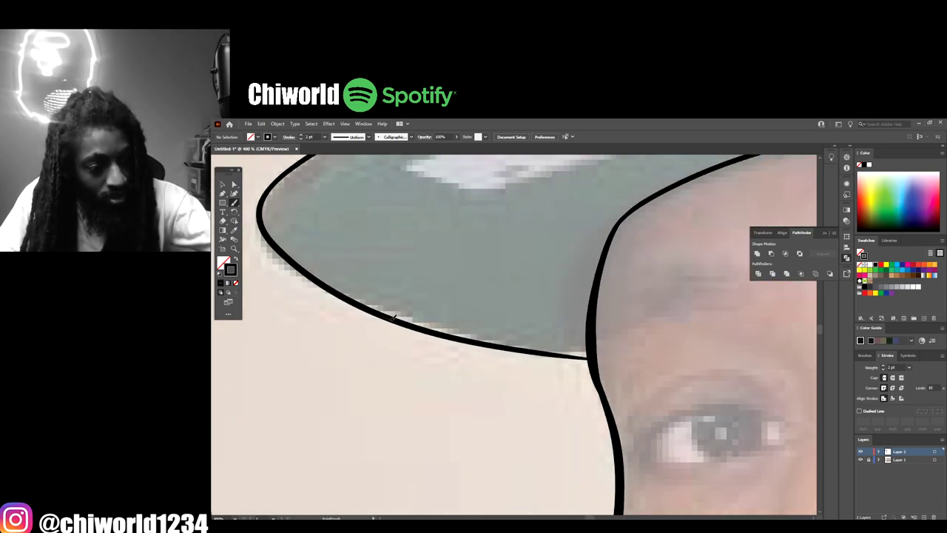
mouse_move(393, 317)
left_mouse_down()
mouse_move(528, 356)
mouse_move(591, 361)
mouse_move(531, 354)
left_mouse_up()
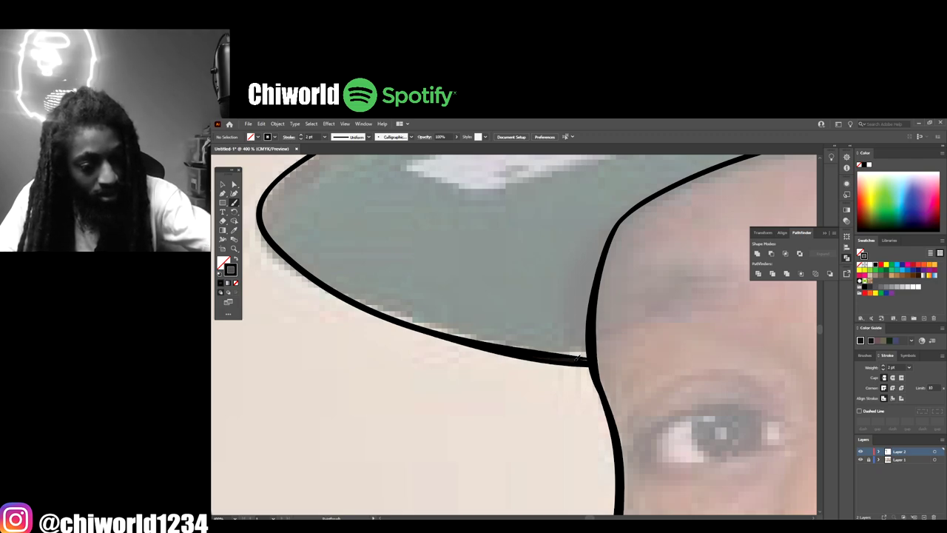
left_click_drag(590, 361, 551, 360)
scroll(622, 426, "down", 3)
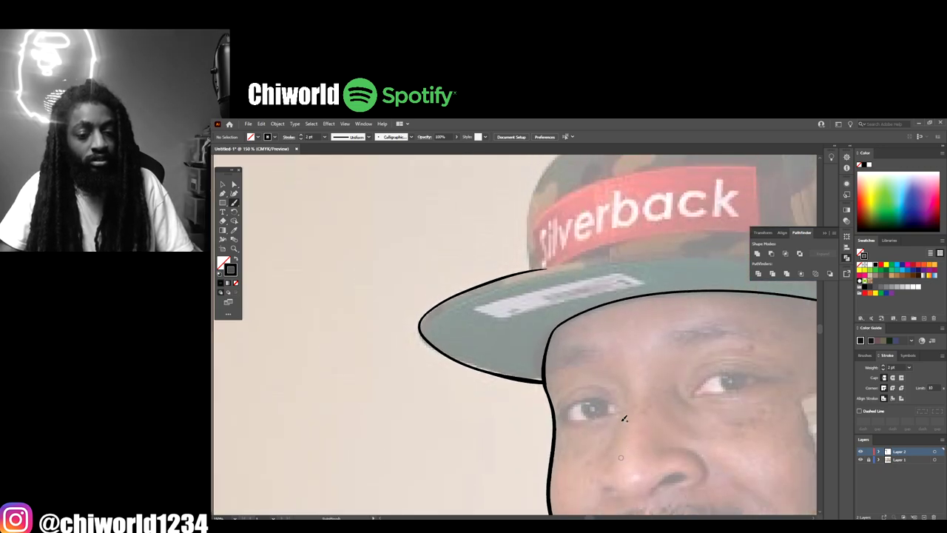
Step: Trace the cap's crown from the front of the brim over the top and down its back edge
scroll(621, 418, "up", 3)
scroll(625, 418, "up", 2)
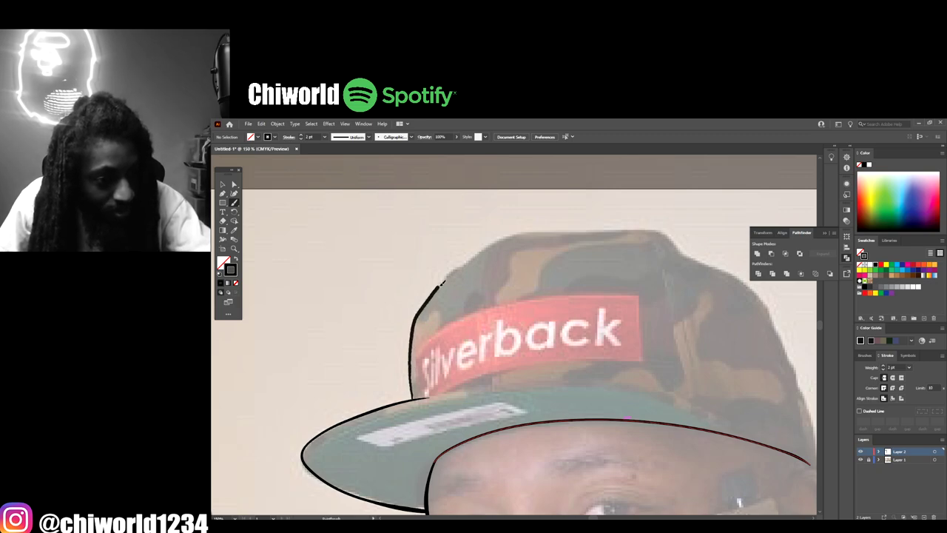
mouse_move(442, 283)
left_mouse_down()
mouse_move(479, 251)
mouse_move(533, 229)
mouse_move(652, 230)
mouse_move(753, 283)
mouse_move(801, 389)
left_mouse_up()
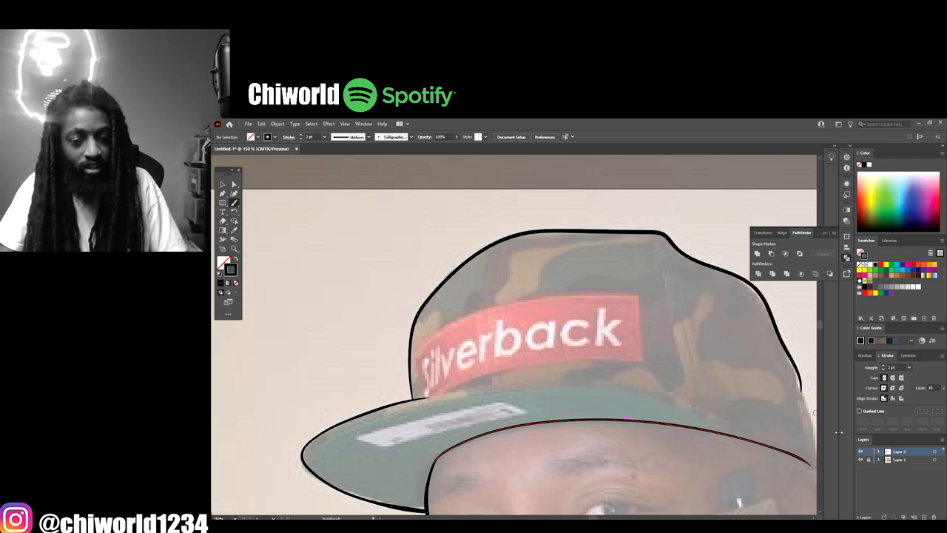
Step: Continue the cap's back outline with a brush stroke between the crown line's end and the top of the ear
key("ctrl+minus")
key("ctrl+minus")
key("ctrl+minus")
scroll(725, 425, "down", 3)
scroll(717, 429, "right", 3)
key("ctrl+plus")
key("ctrl+plus")
key("ctrl+plus")
key("ctrl+plus")
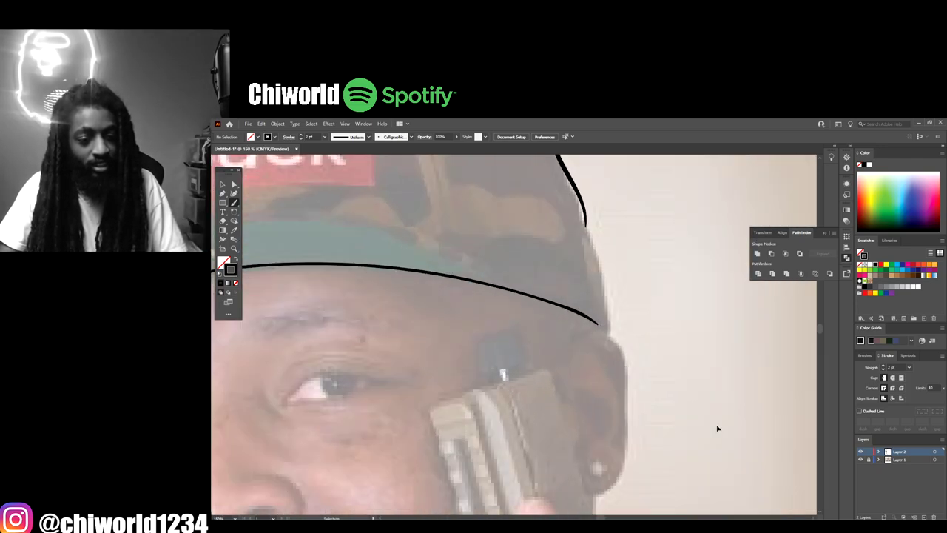
scroll(717, 428, "up", 3)
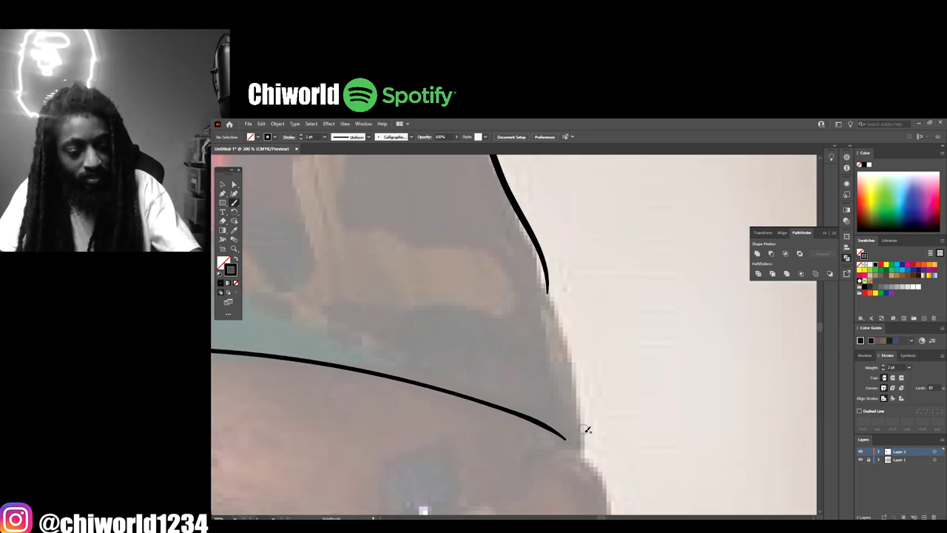
mouse_move(583, 447)
left_mouse_down()
mouse_move(546, 285)
mouse_move(528, 257)
left_mouse_up()
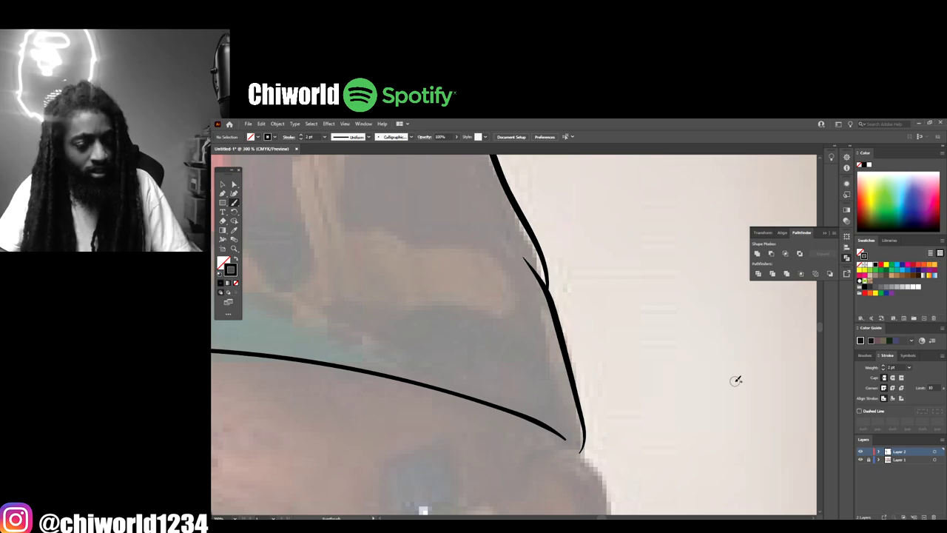
Step: Trace the seam between the brim and the crown with a curved brush stroke that meets the line above the forehead
scroll(736, 380, "down", 4)
scroll(722, 411, "up", 3)
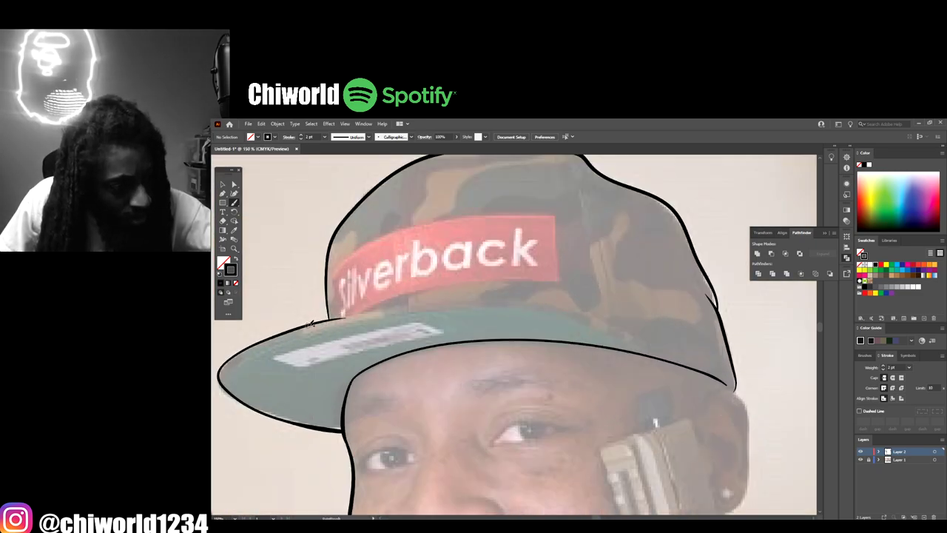
left_click_drag(357, 313, 479, 302)
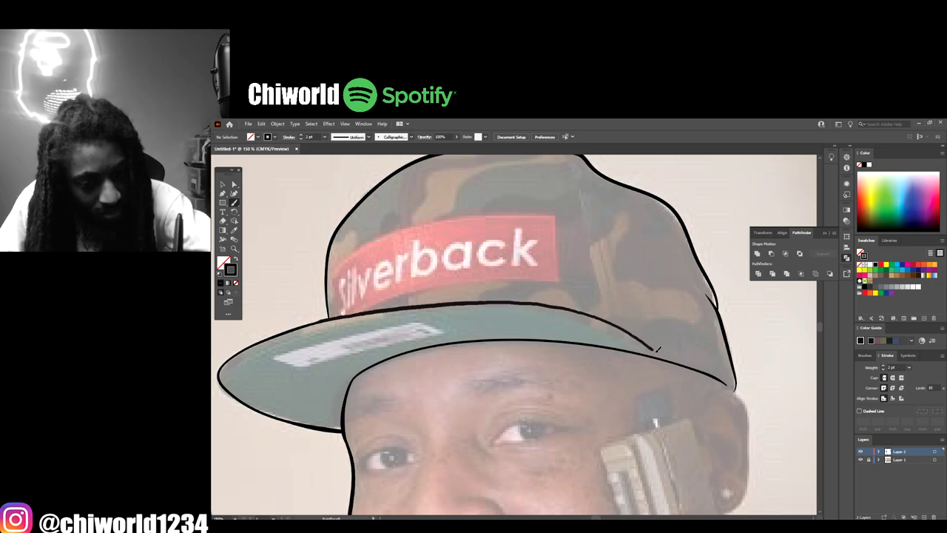
left_click_drag(671, 359, 671, 359)
Step: Thicken the cap's lower edge line above the forehead with brush strokes toward the ear
scroll(696, 388, "down", 4)
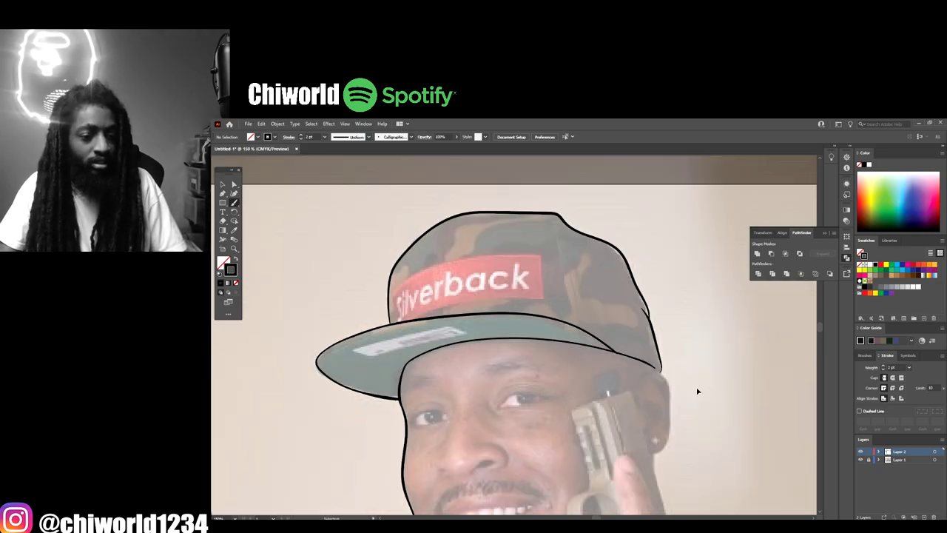
scroll(696, 387, "up", 5)
scroll(696, 383, "down", 2)
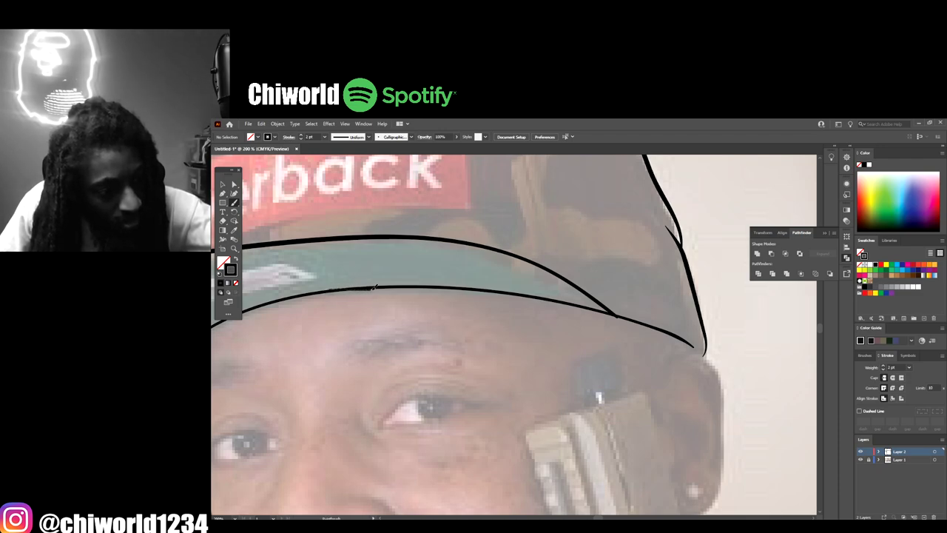
left_click_drag(375, 287, 605, 310)
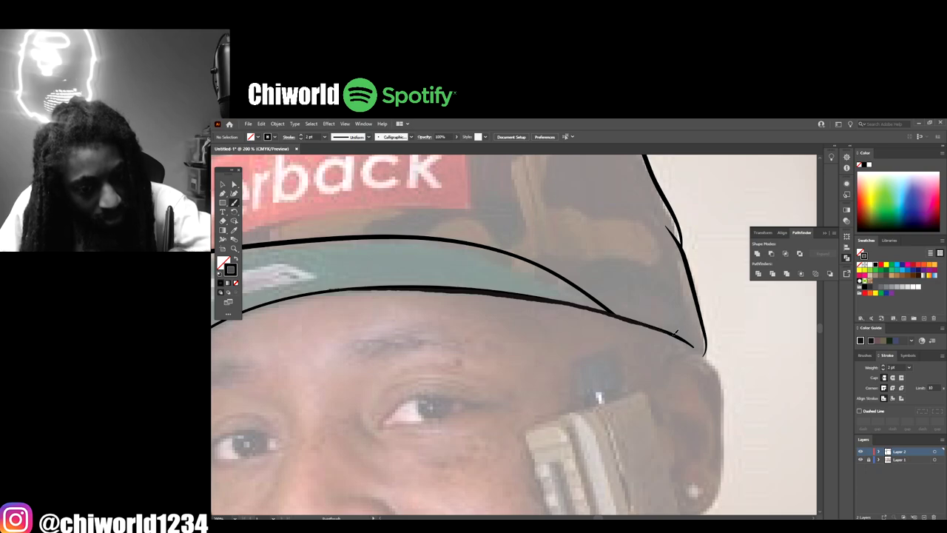
left_click_drag(673, 334, 676, 335)
Step: Blend the uneven middle part of the line above the forehead, undoing a rough brush stroke and redrawing it
key("ctrl+minus")
key("ctrl+equal")
scroll(675, 362, "left", 5)
key("ctrl+equal")
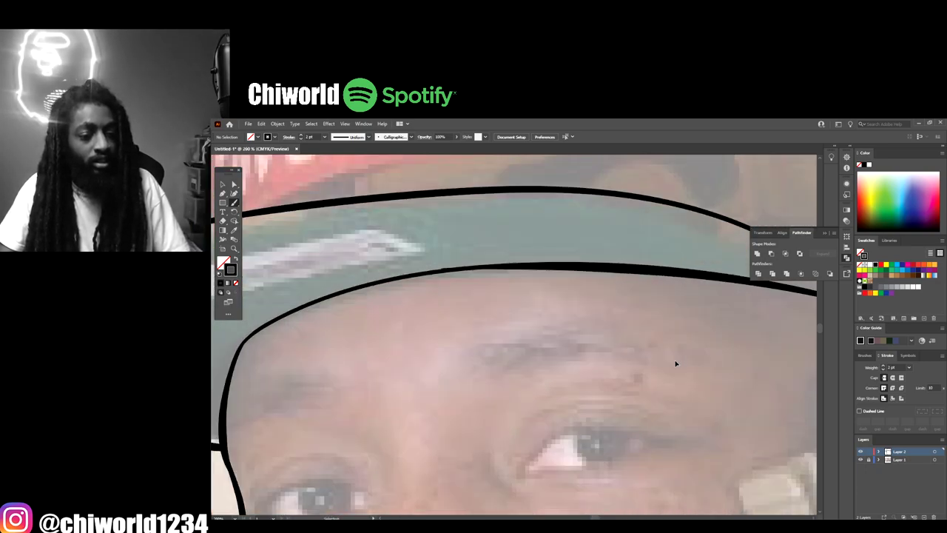
scroll(675, 363, "left", 4)
scroll(677, 360, "up", 2)
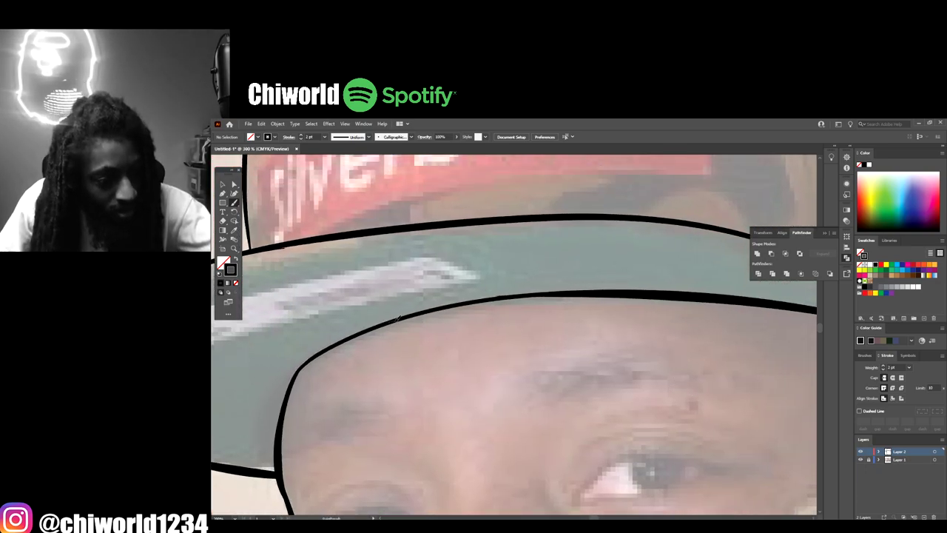
left_click_drag(495, 297, 603, 303)
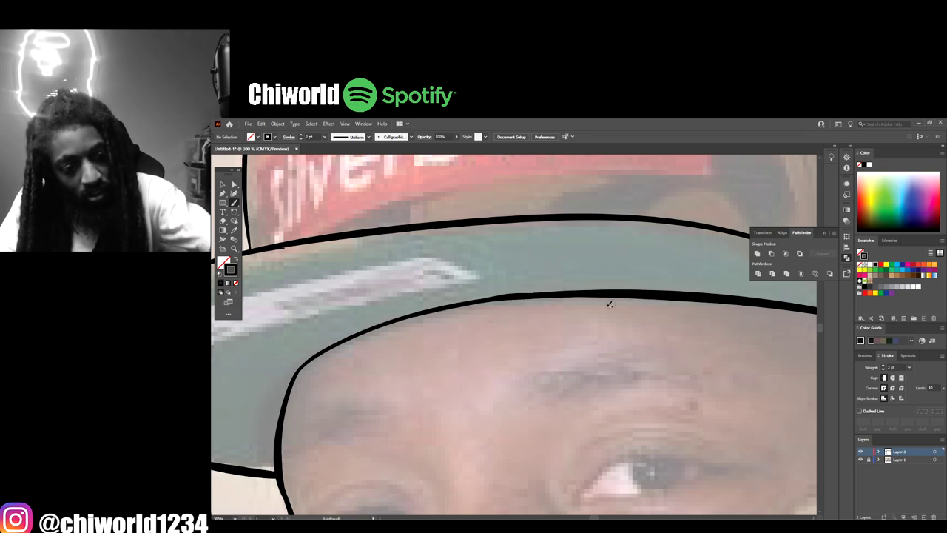
key("ctrl+z")
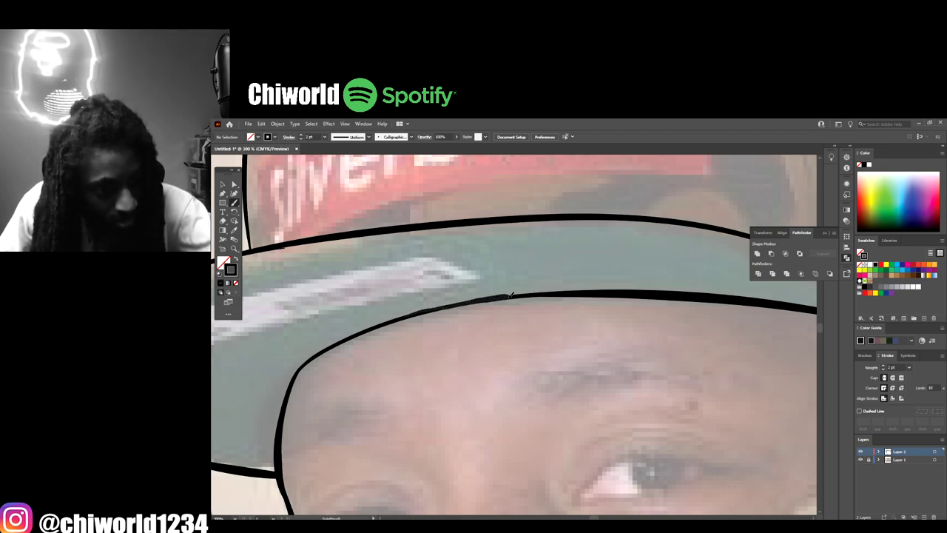
left_click_drag(510, 295, 690, 295)
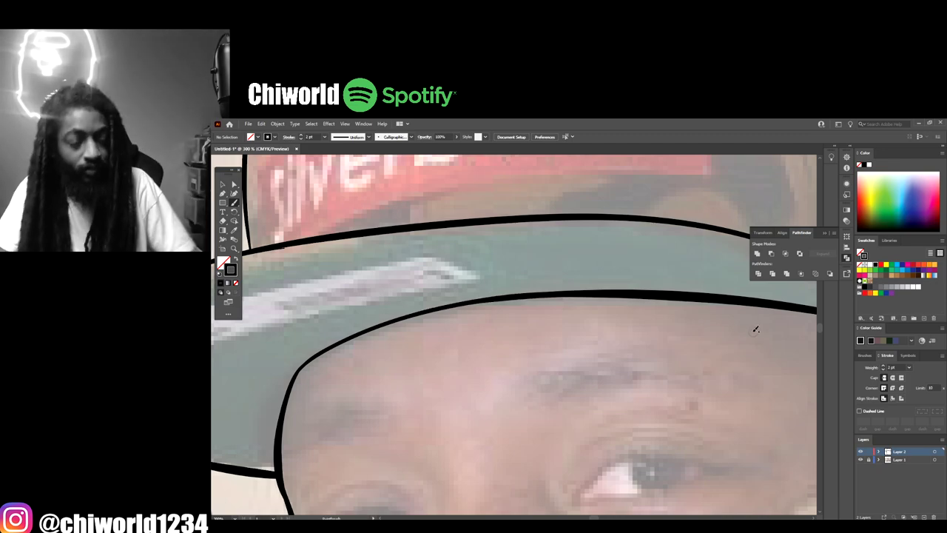
Step: Hide the photo on Layer 1 to check the cap and face line art on its own, and show the photo again
key("ctrl+minus")
key("ctrl+minus")
key("ctrl+minus")
key("ctrl+minus")
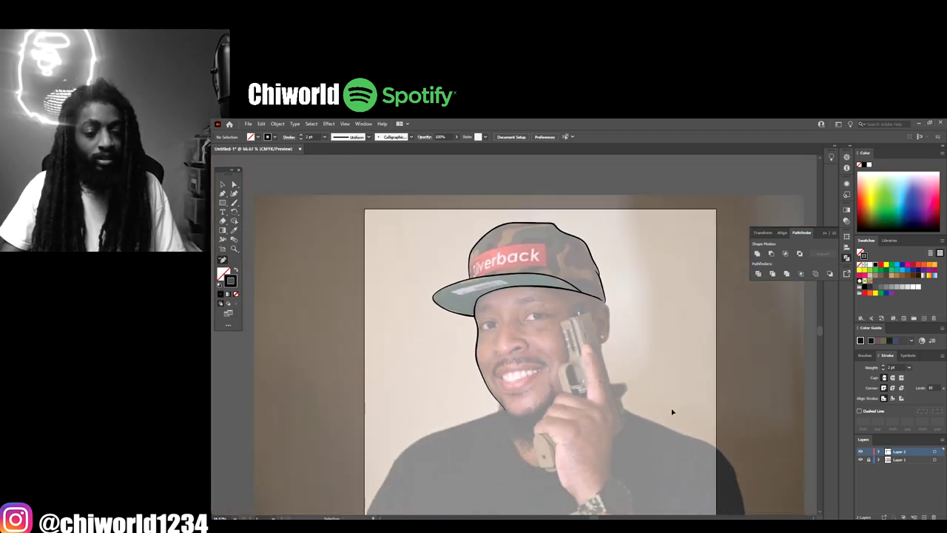
key("ctrl+minus")
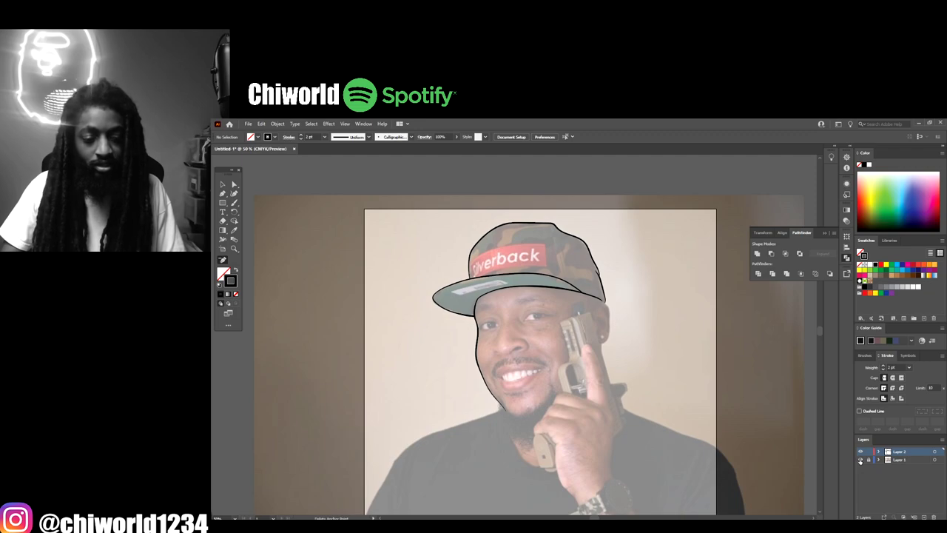
left_click(860, 460)
key("ctrl+minus")
key("ctrl+minus")
key("ctrl+plus")
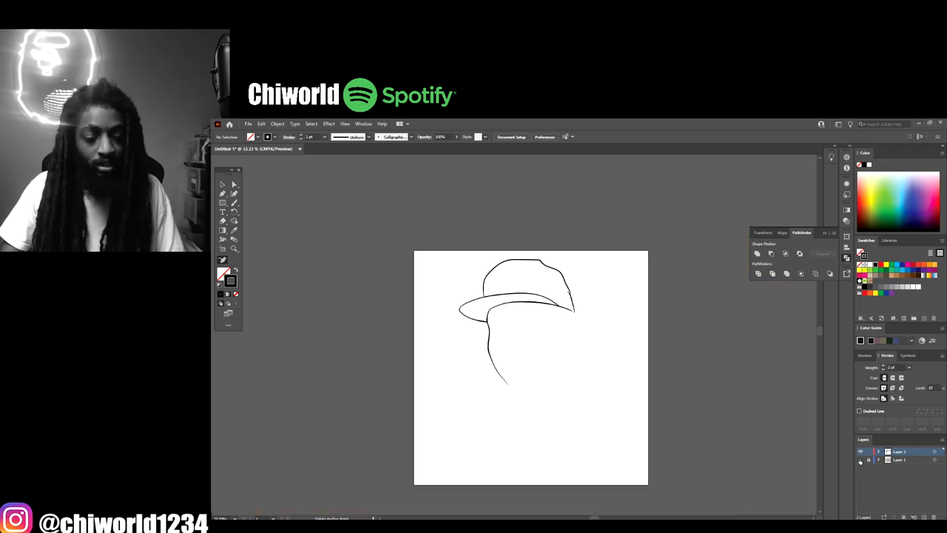
key("ctrl+plus")
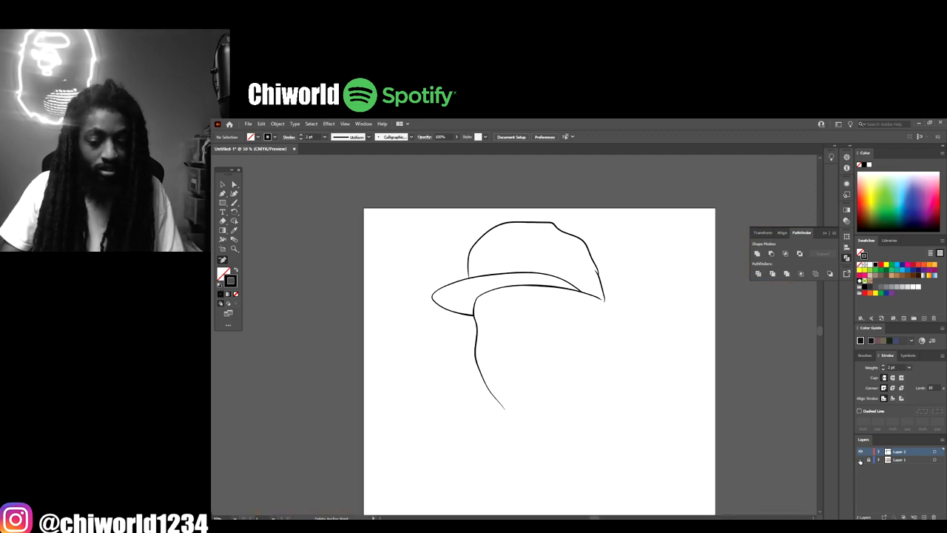
left_click(859, 461)
left_click(860, 461)
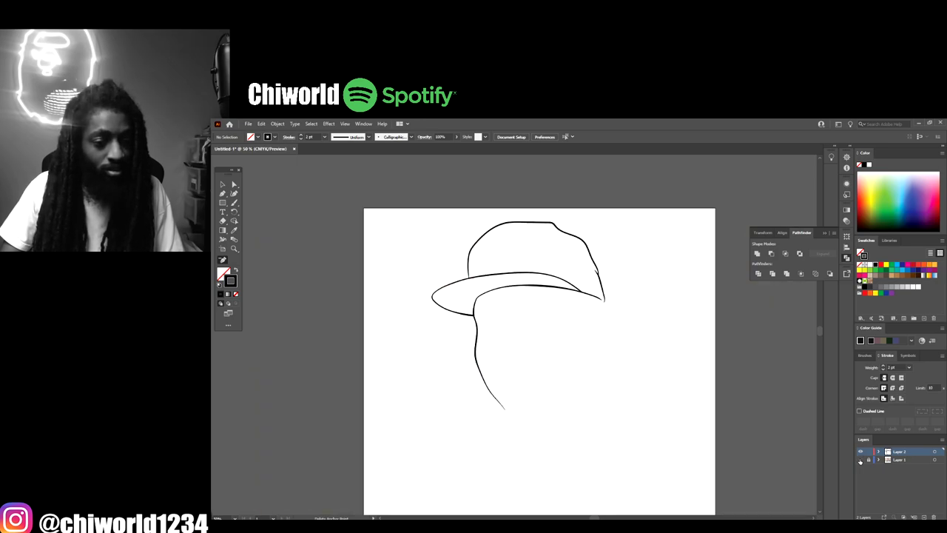
left_click(859, 460)
Step: Trace the outer contour of the ear with a Paintbrush stroke from below the cap's edge around to the earlobe
scroll(715, 433, "up", 5)
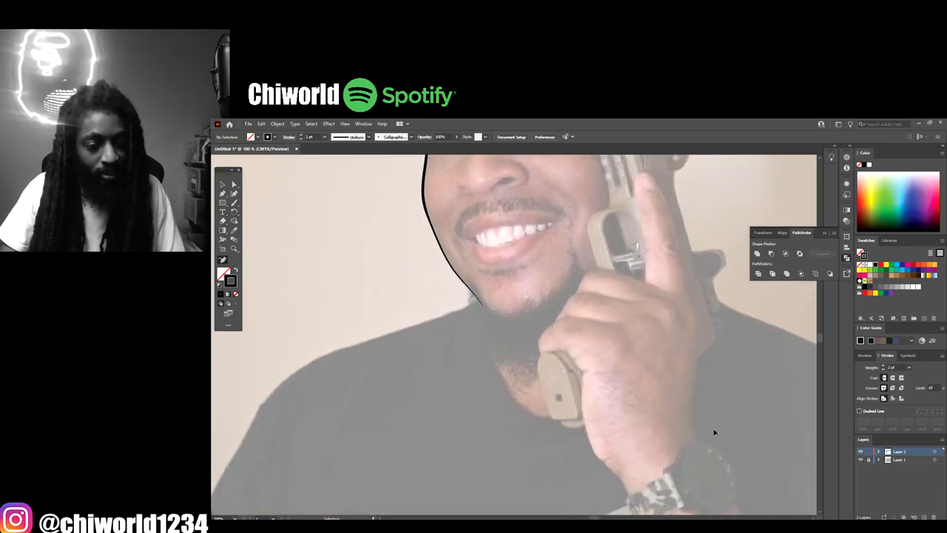
scroll(715, 433, "up", 9)
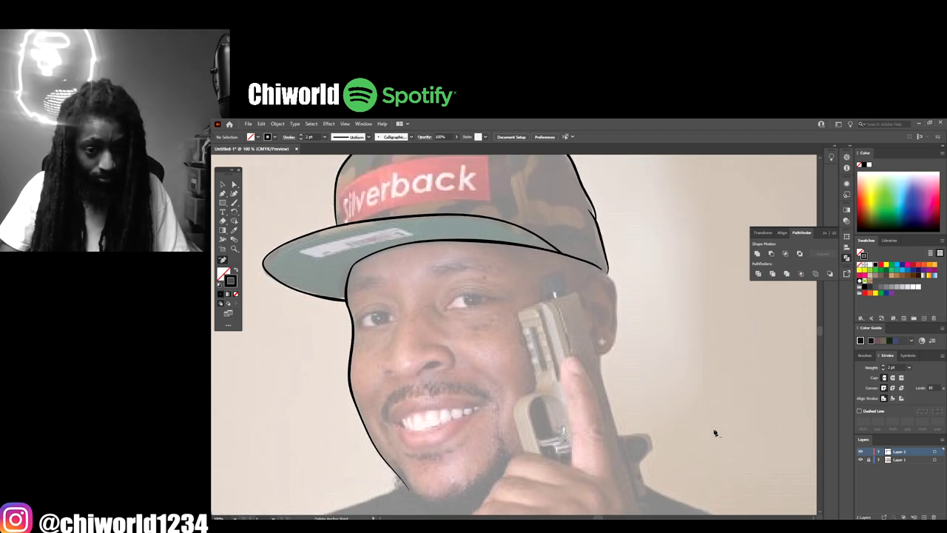
key("ctrl+plus")
key("ctrl+plus")
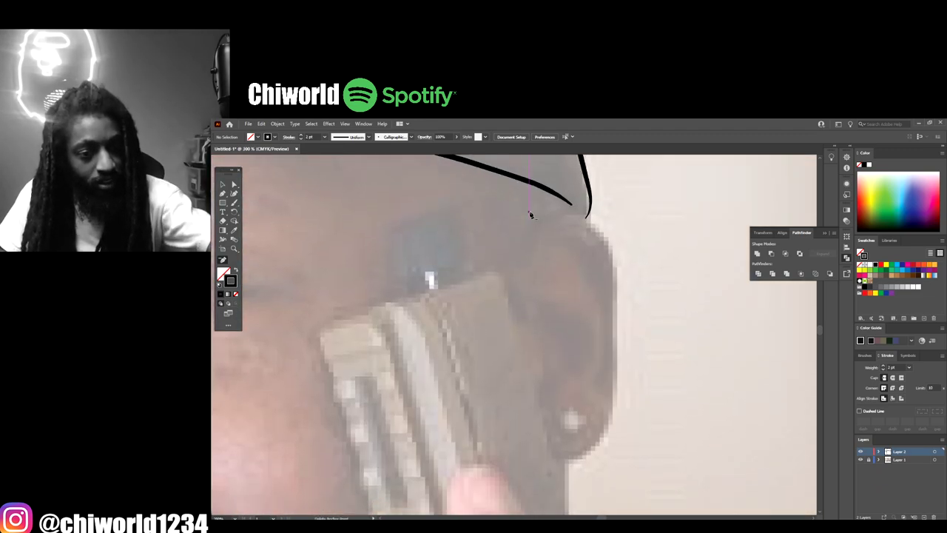
left_click(234, 202)
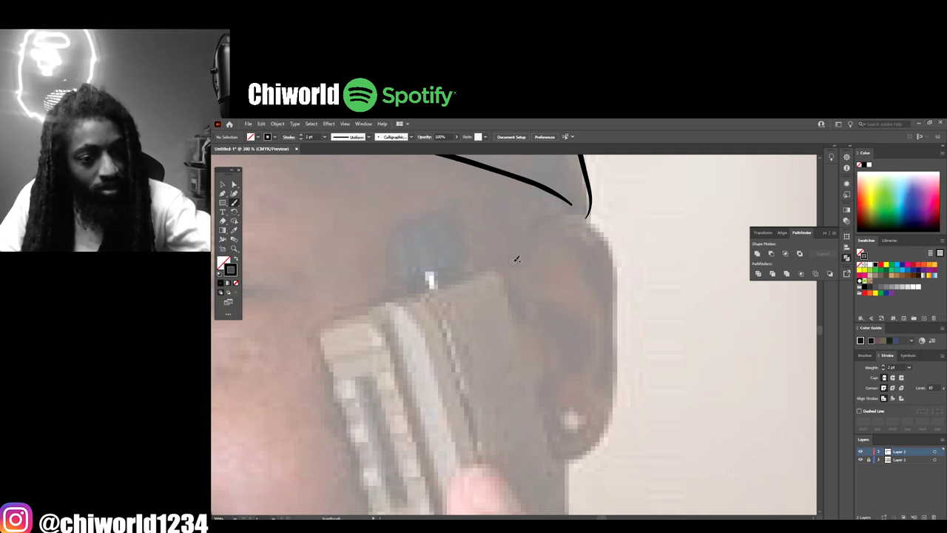
mouse_move(522, 240)
left_mouse_down()
mouse_move(553, 215)
mouse_move(579, 211)
mouse_move(608, 237)
mouse_move(618, 274)
mouse_move(614, 401)
mouse_move(588, 453)
mouse_move(569, 457)
left_mouse_up()
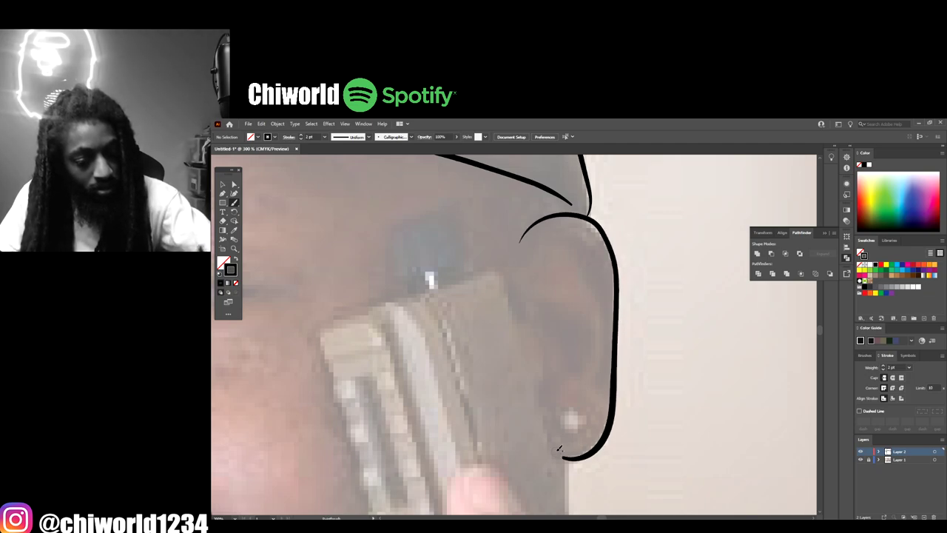
Step: Close the gaps at the top of the ear by extending the cap's lower edge and back edge with short brush strokes
scroll(581, 246, "up", 2)
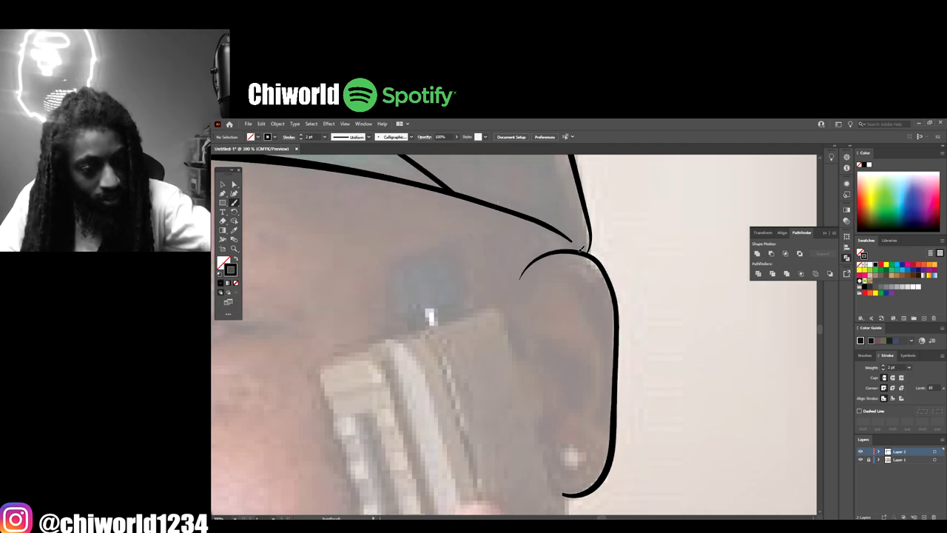
left_click_drag(581, 246, 518, 217)
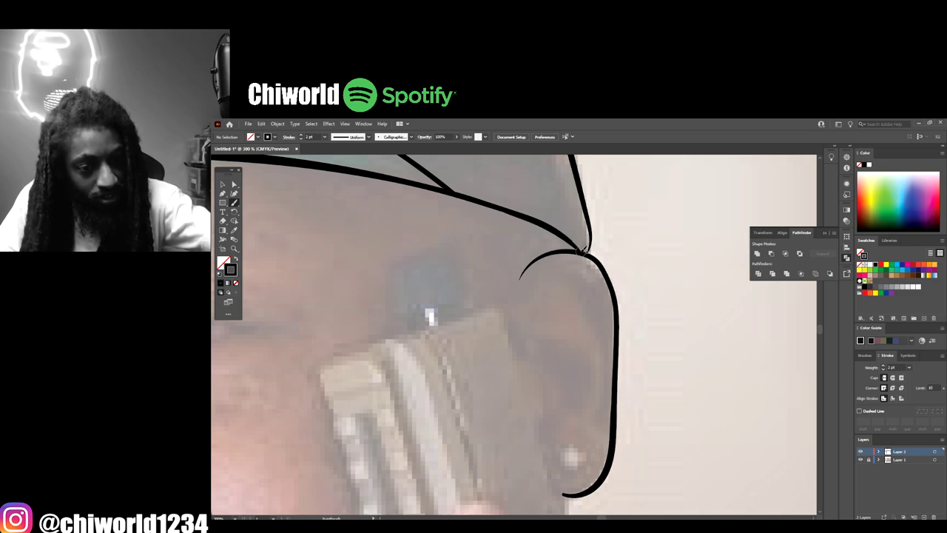
scroll(581, 248, "up", 4)
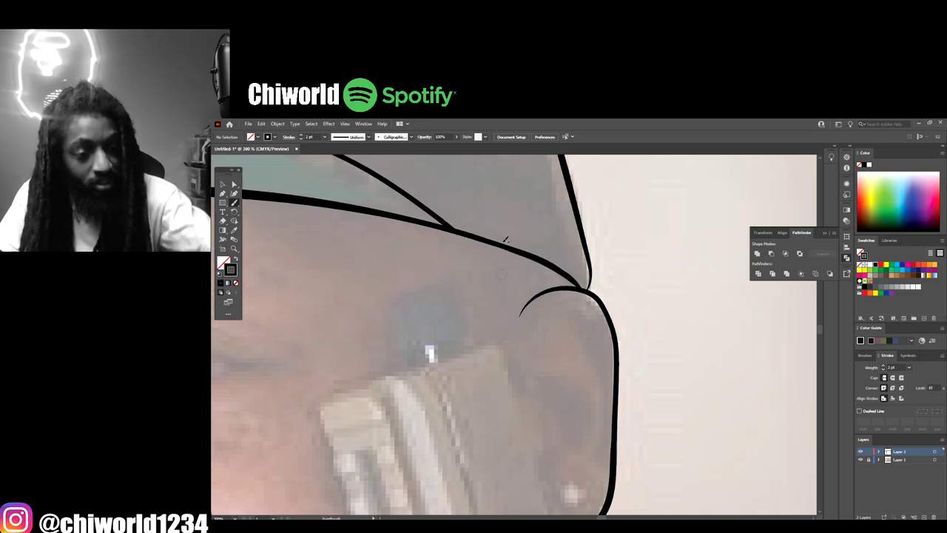
key("ctrl+plus")
scroll(599, 273, "right", 2)
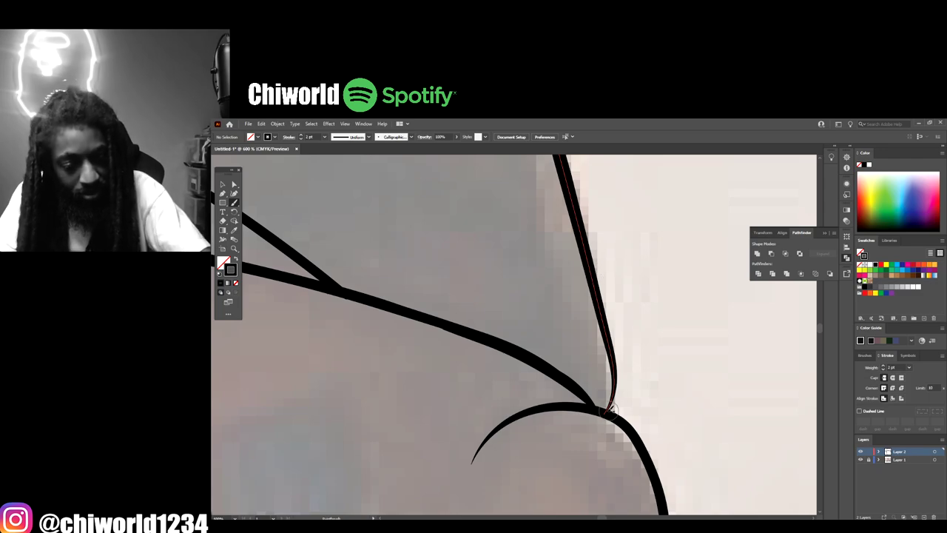
left_click_drag(607, 414, 615, 341)
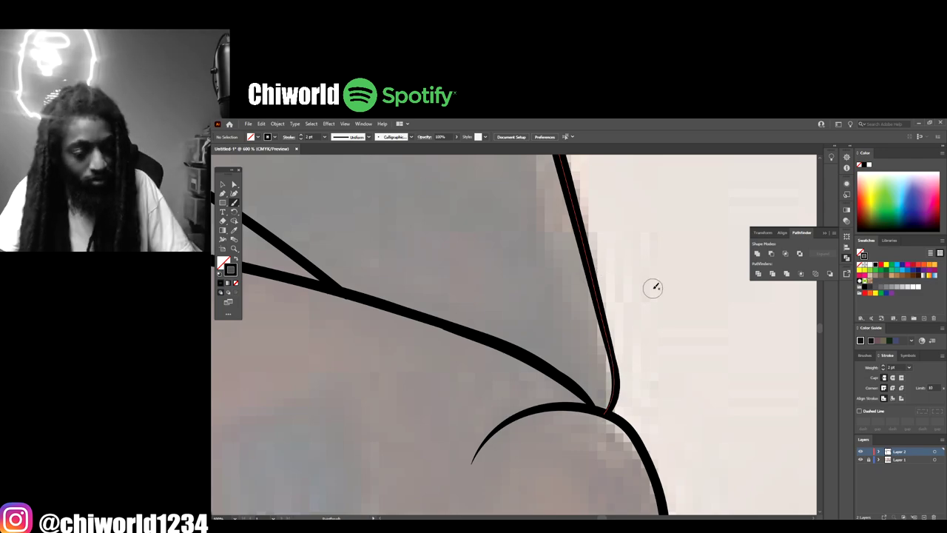
Step: Trace the gun's edge along the cheek with one brush stroke, from the hand around the trigger guard to the slide's front corner
key("ctrl+minus")
key("ctrl+minus")
key("ctrl+minus")
key("ctrl+minus")
scroll(696, 406, "left", 3)
key("ctrl+minus")
scroll(688, 404, "left", 3)
key("ctrl+minus")
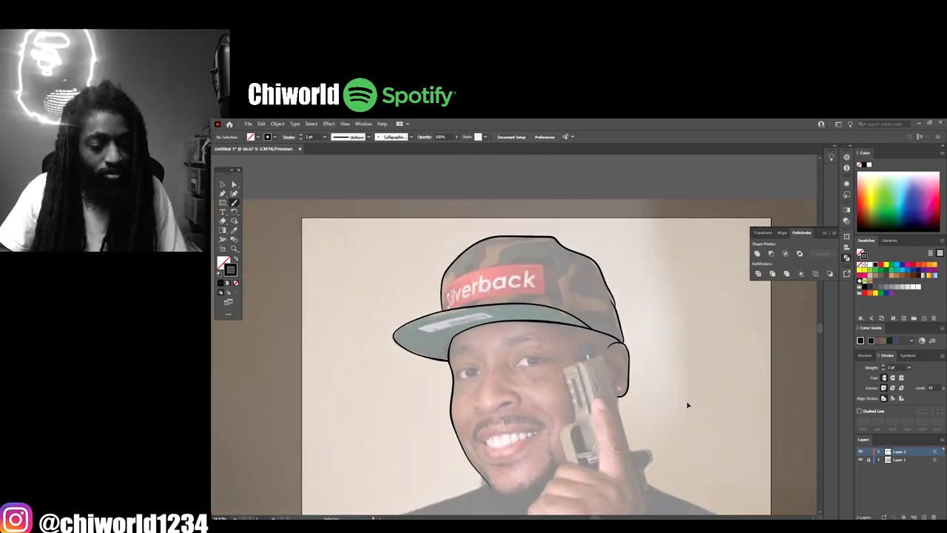
scroll(688, 405, "down", 4)
key("ctrl+plus")
scroll(688, 404, "right", 3)
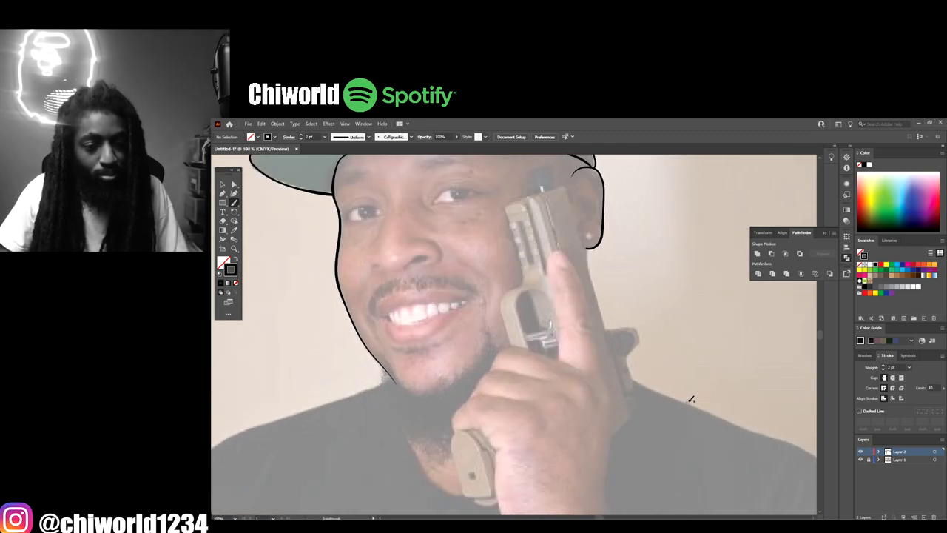
scroll(688, 401, "up", 1)
key("ctrl+plus")
key("ctrl+plus")
scroll(687, 398, "up", 3)
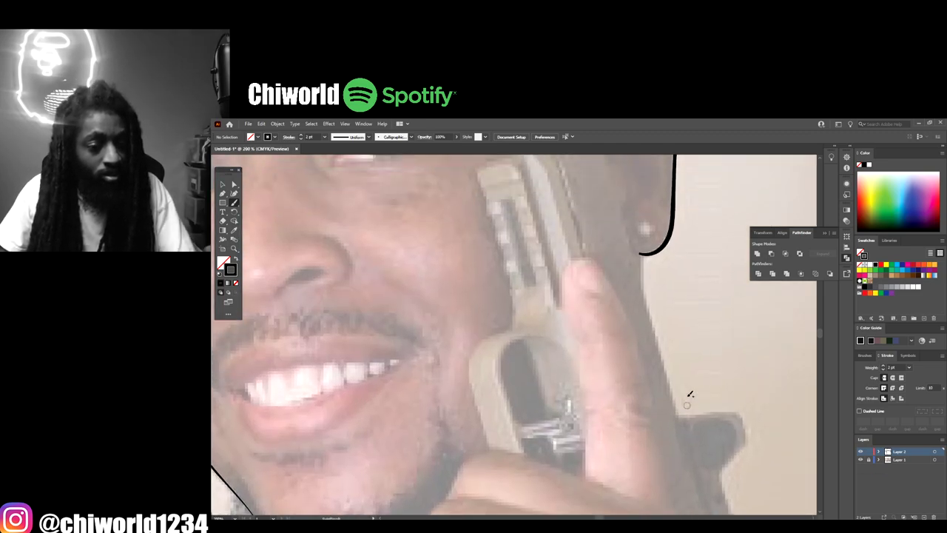
mouse_move(489, 483)
left_mouse_down()
mouse_move(469, 391)
mouse_move(509, 358)
mouse_move(517, 335)
mouse_move(478, 211)
left_mouse_up()
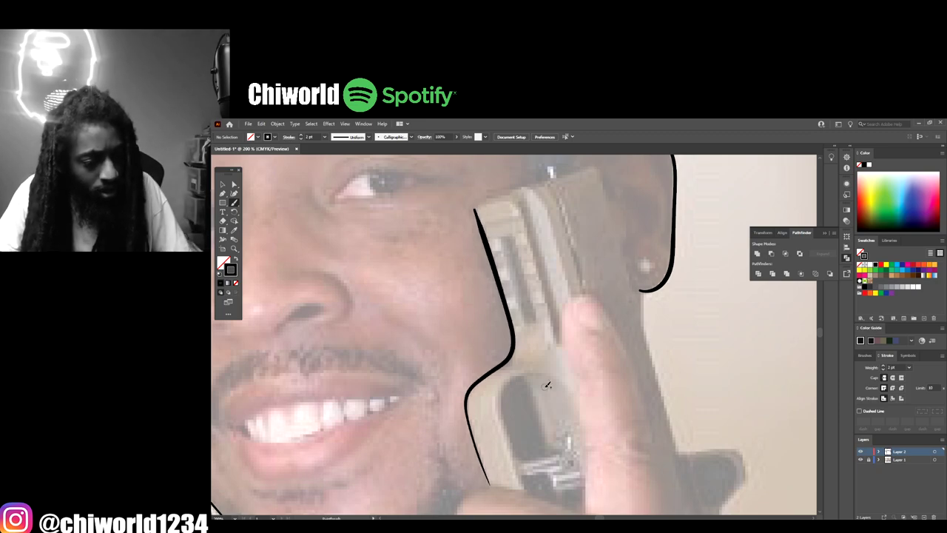
Step: Trace the end of the gun's slide and the protruding barrel tip, continuing from the slide's front corner toward the ear
key("ctrl+plus")
key("ctrl+plus")
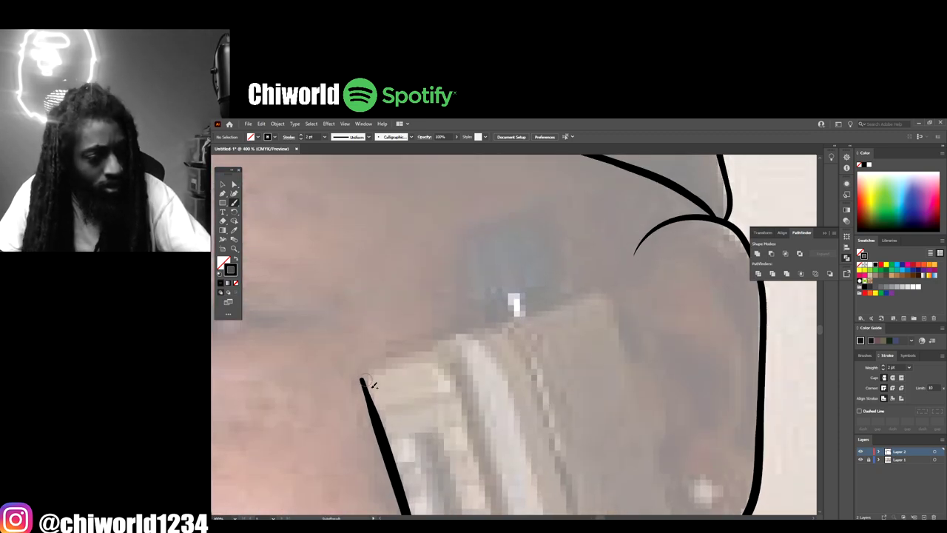
mouse_move(363, 376)
left_mouse_down()
mouse_move(471, 318)
mouse_move(448, 244)
mouse_move(457, 223)
mouse_move(531, 202)
mouse_move(555, 211)
mouse_move(578, 290)
mouse_move(603, 281)
mouse_move(627, 354)
left_mouse_up()
scroll(672, 441, "down", 6)
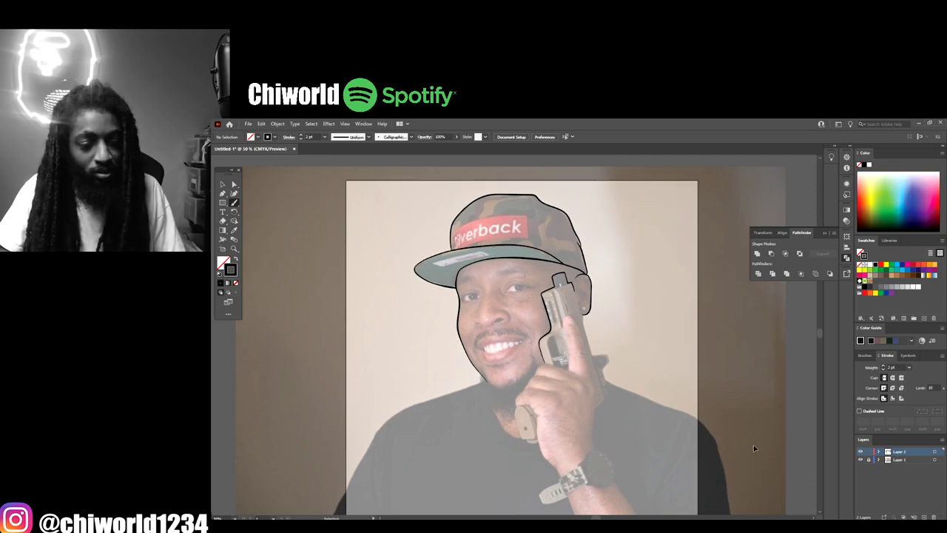
Step: Set the stroke weight to 1 pt and trace the upper lid line of the eye beside the face outline to its inner corner
scroll(751, 445, "up", 2)
scroll(690, 437, "up", 4)
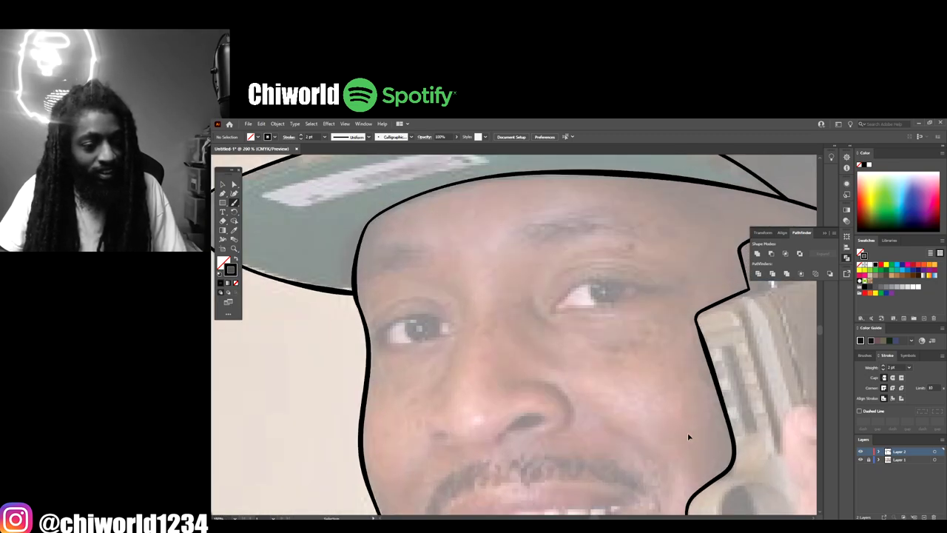
scroll(688, 432, "up", 1)
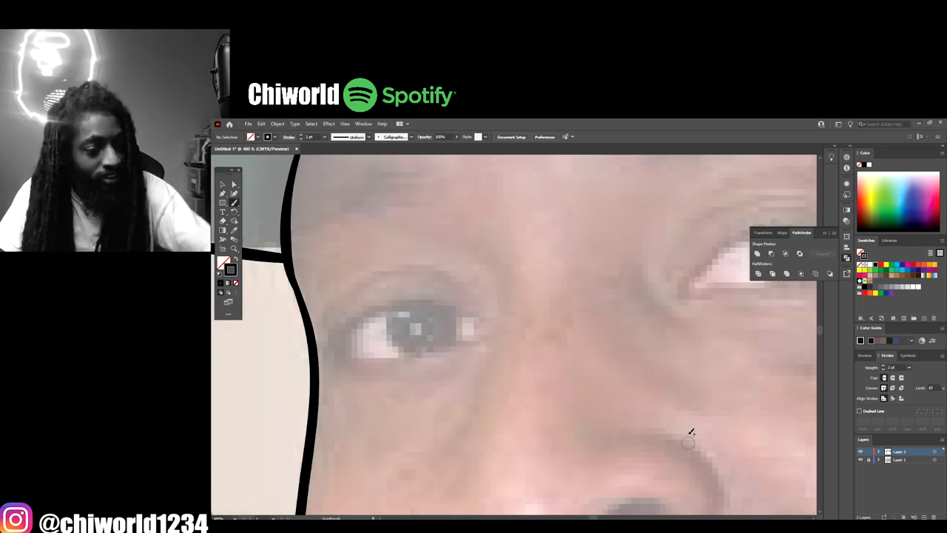
left_click(324, 137)
left_click(332, 175)
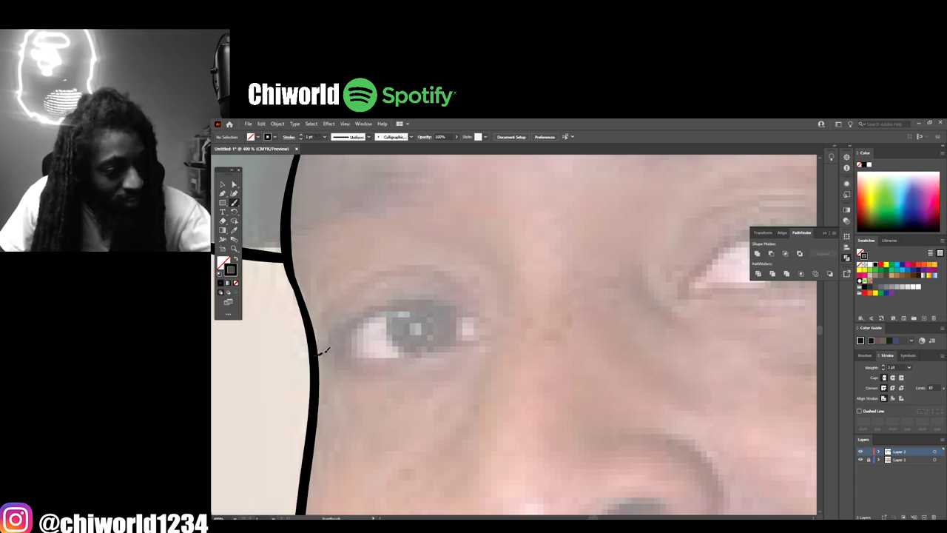
left_click_drag(374, 312, 412, 305)
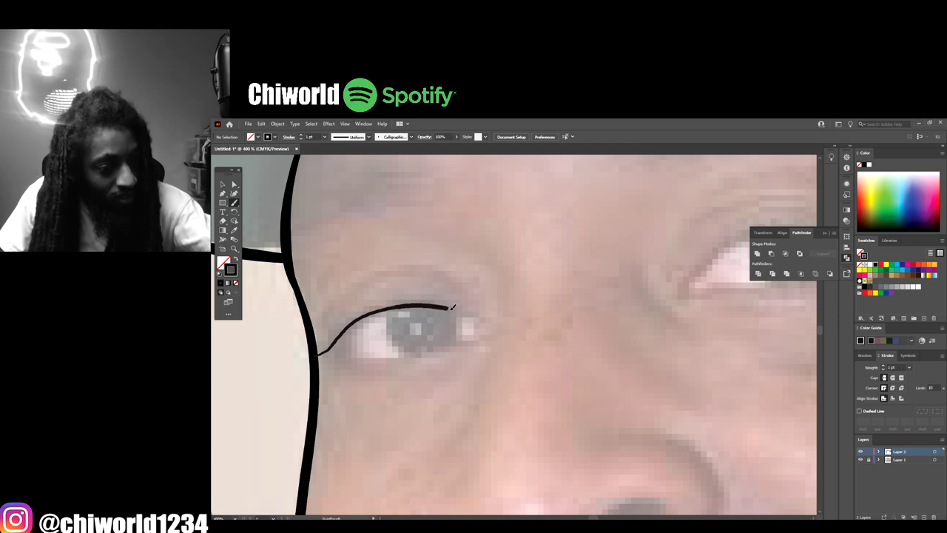
left_click_drag(499, 324, 497, 330)
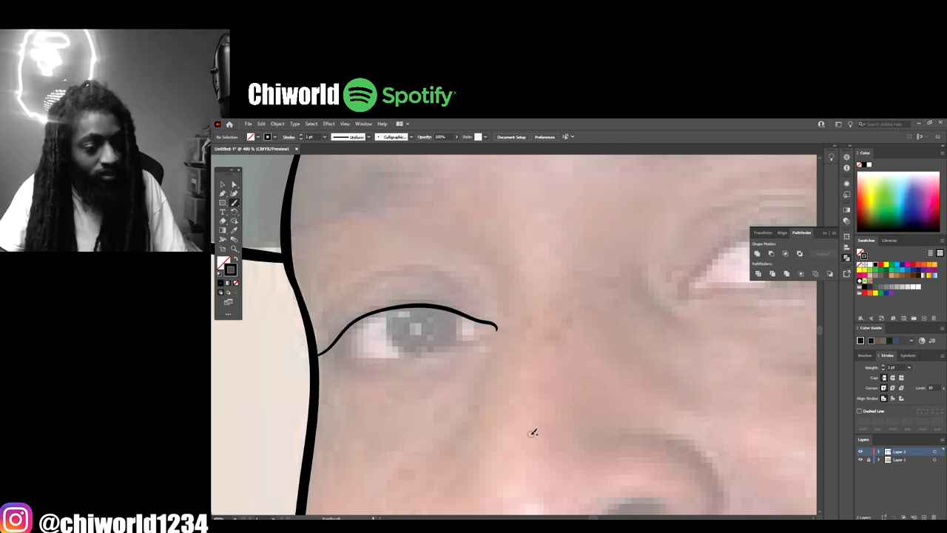
Step: Try to trace the upper lid line of the eye nearer the gun, and undo the stroke
key("ctrl+minus")
scroll(533, 435, "right", 6)
key("ctrl+equal")
scroll(536, 434, "up", 2)
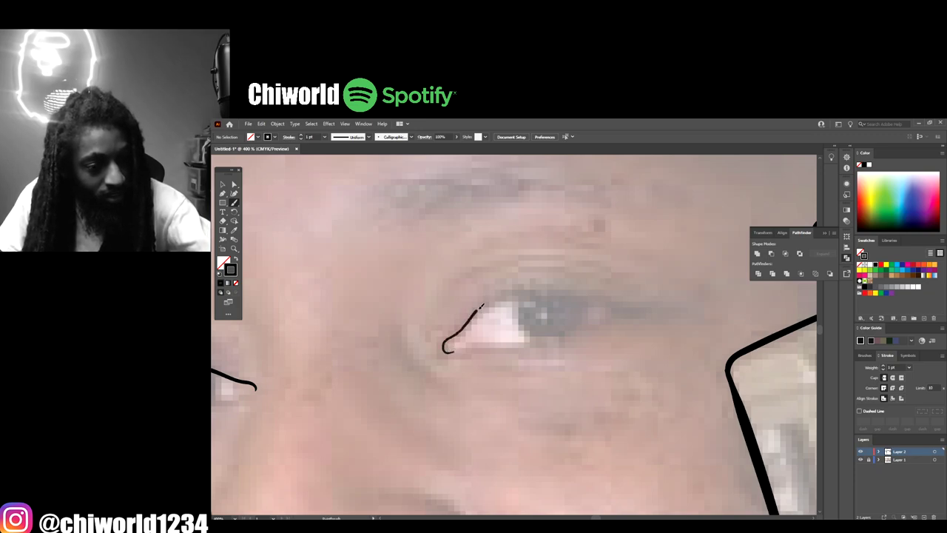
mouse_move(518, 286)
left_mouse_down()
mouse_move(543, 281)
mouse_move(684, 312)
left_mouse_up()
key("ctrl+minus")
key("ctrl+minus")
key("ctrl+minus")
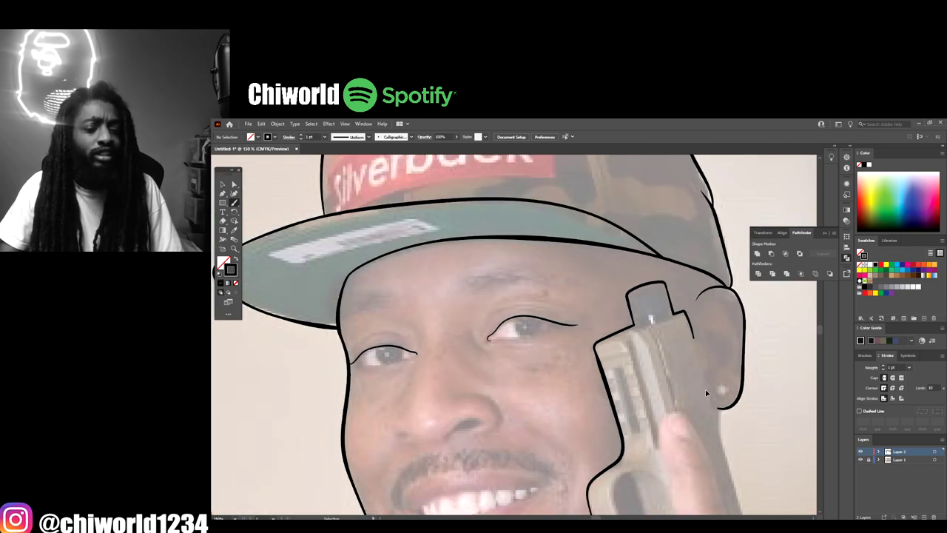
key("ctrl+equal")
key("ctrl+equal")
key("ctrl+equal")
key("ctrl+z")
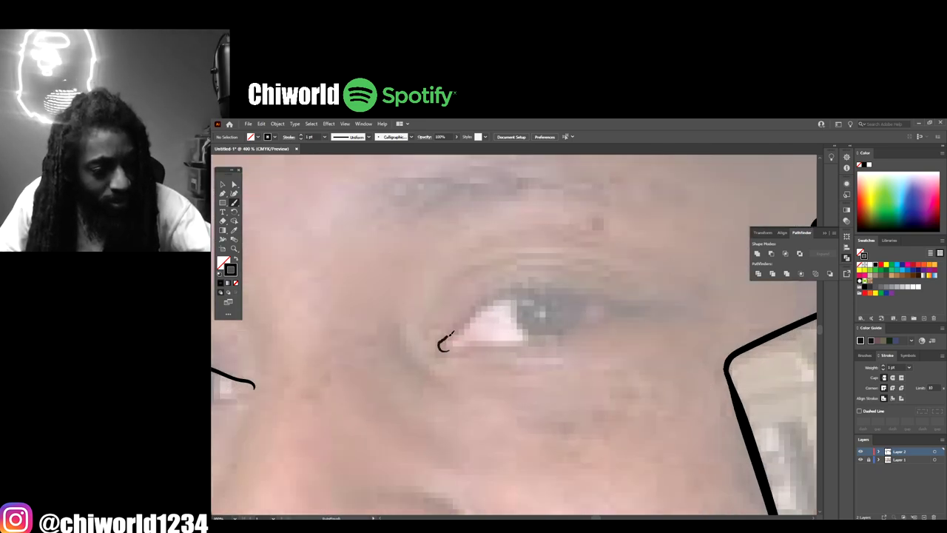
Step: Redraw the upper lid line of the eye nearer the gun from its hooked inner corner, undoing one stroke and replacing it
left_click_drag(523, 283, 658, 300)
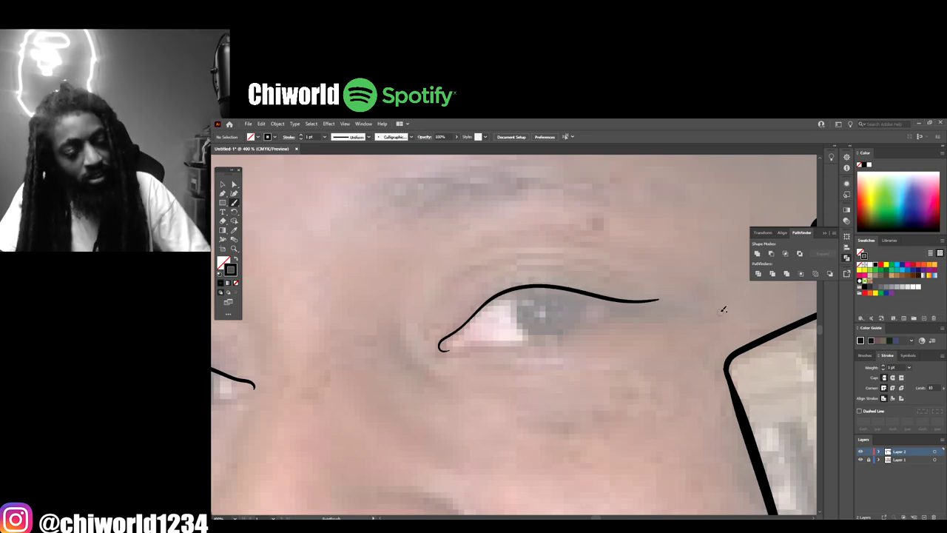
key("ctrl+z")
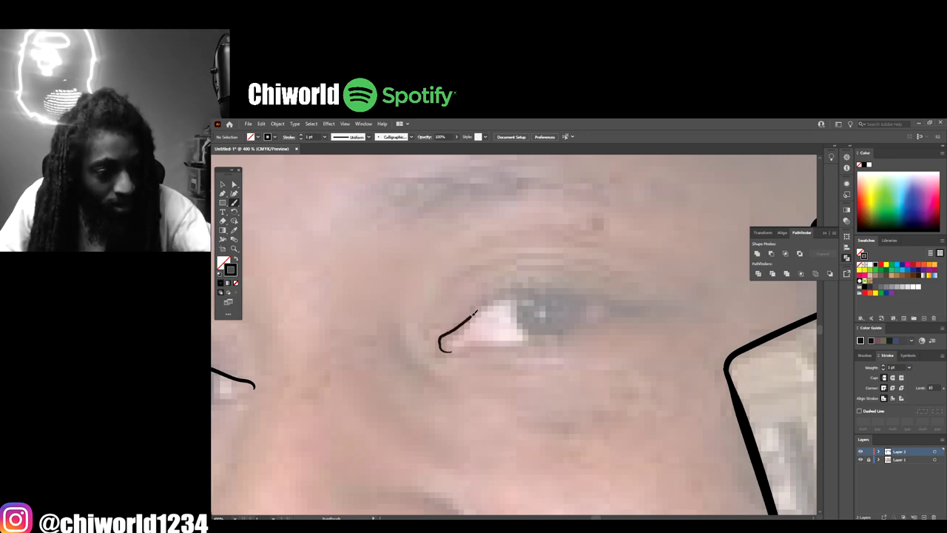
left_click_drag(576, 291, 647, 303)
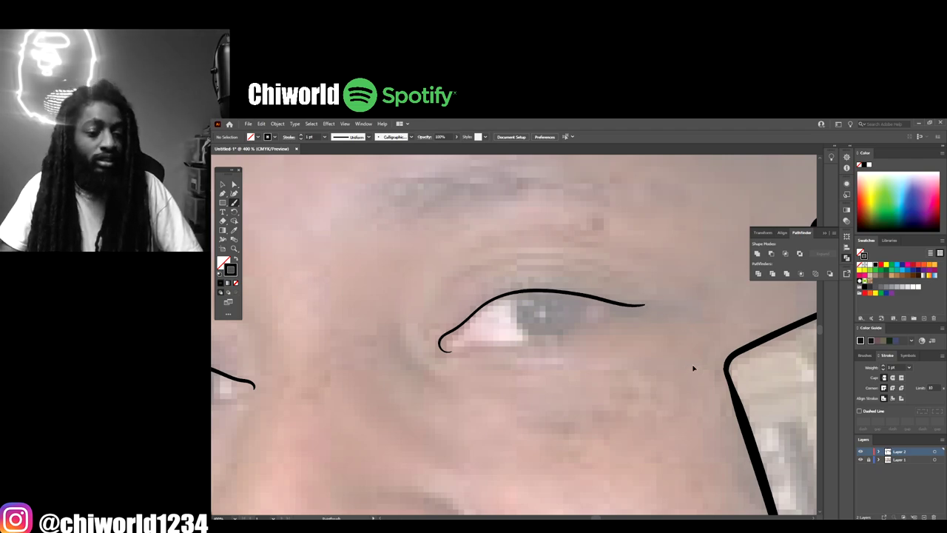
Step: Hide the photo on Layer 1 to check the eyelid lines in the line art, and show the photo again
key("ctrl+1")
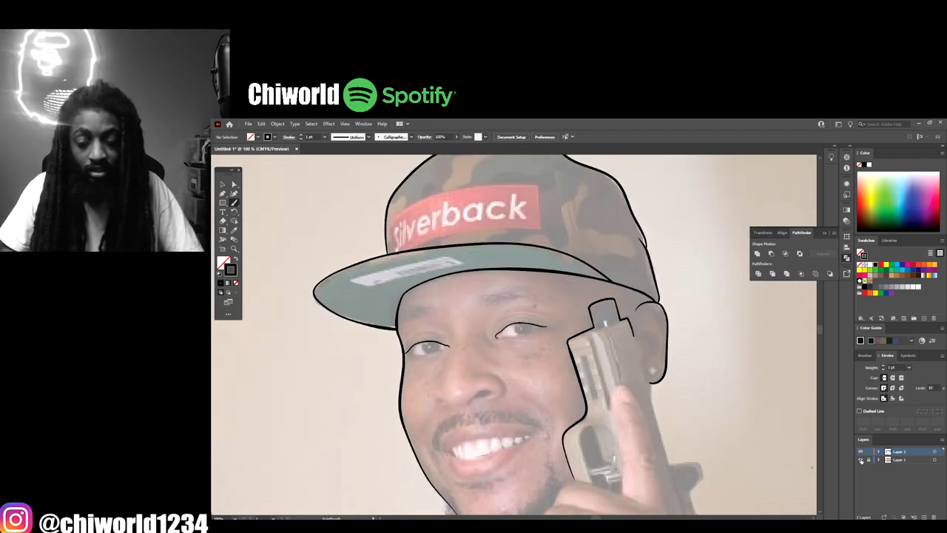
left_click(860, 460)
key("ctrl+minus")
key("ctrl+equal")
key("ctrl+equal")
key("ctrl+equal")
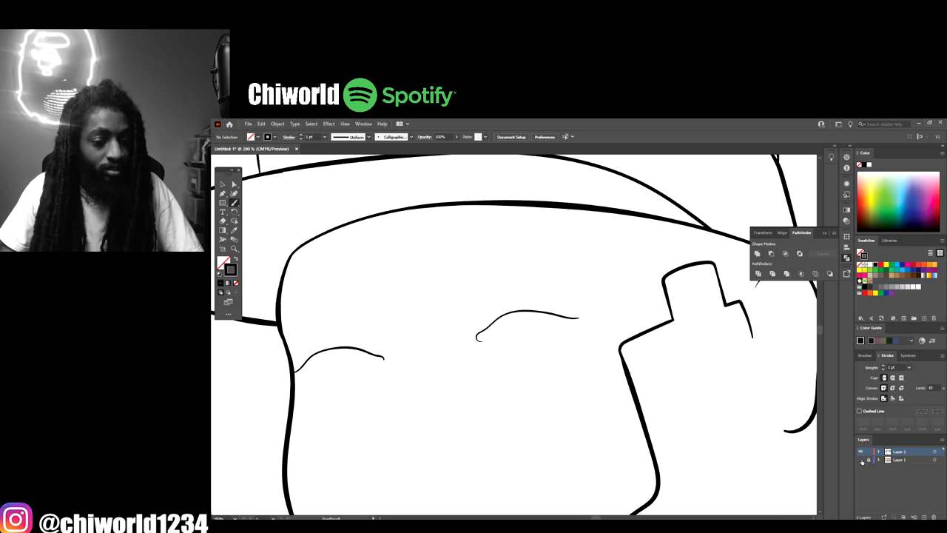
left_click(860, 460)
Step: Trace the small nostril, the underside of the nose and the closed outline of the larger nostril with brush strokes
key("ctrl+equal")
key("ctrl+equal")
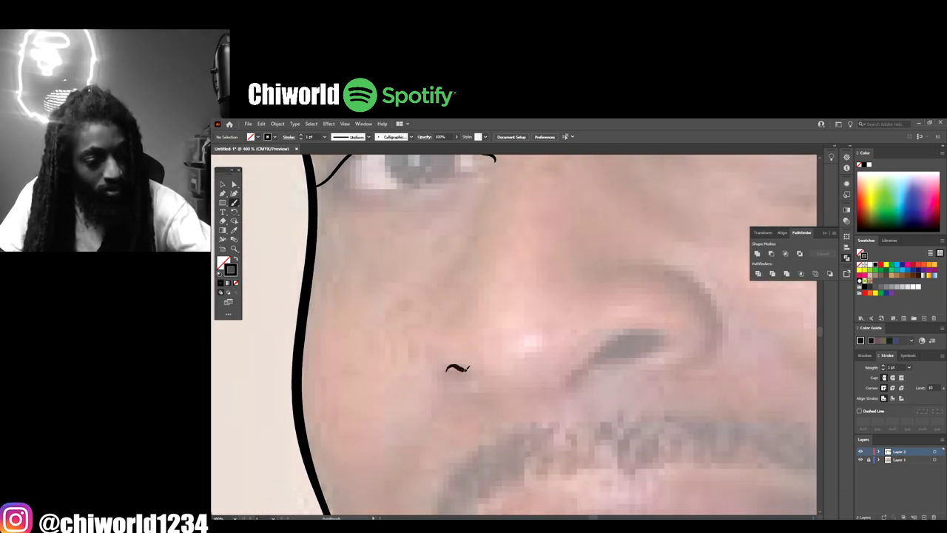
mouse_move(490, 382)
left_mouse_down()
mouse_move(543, 391)
mouse_move(612, 340)
mouse_move(666, 341)
left_mouse_up()
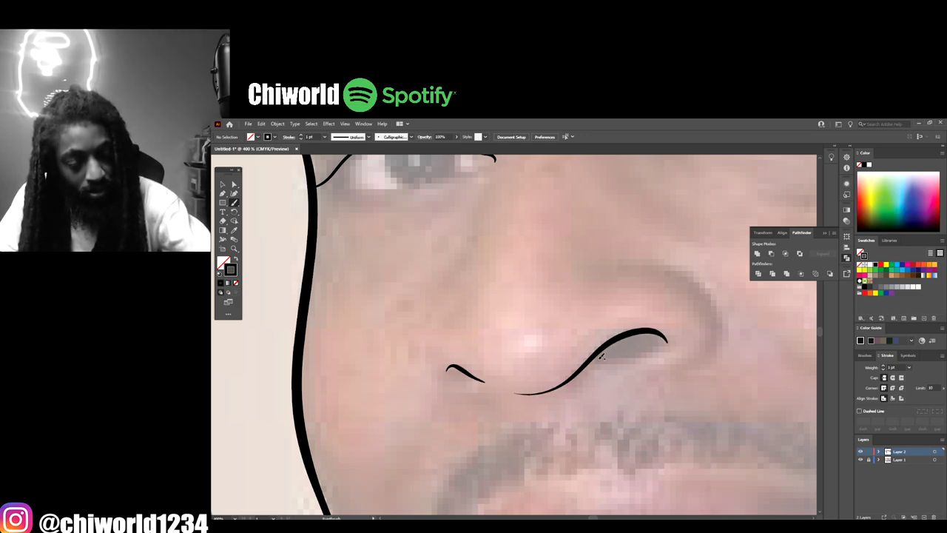
left_click_drag(609, 355, 663, 334)
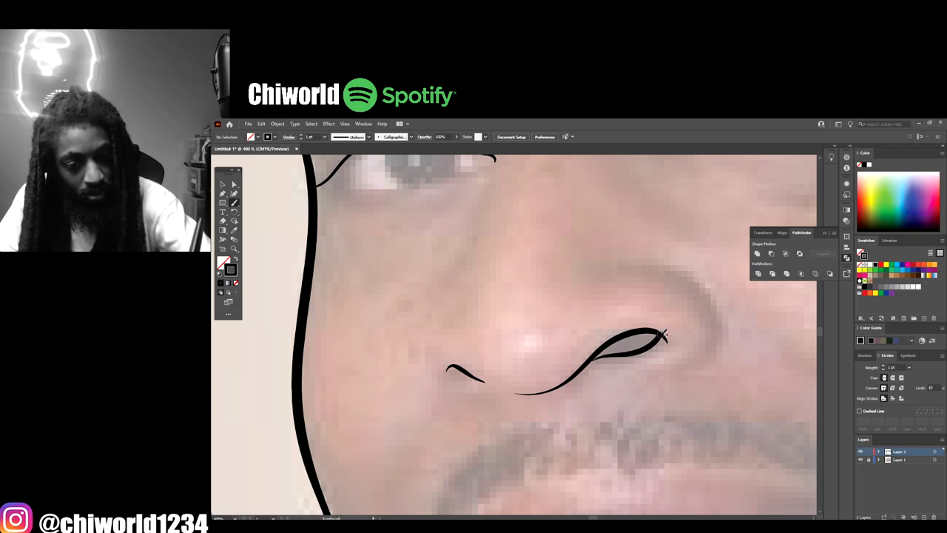
Step: Trace the outer curves of both nose wings with thin, tapered brush strokes around the nostrils
mouse_move(671, 263)
left_mouse_down()
mouse_move(718, 301)
mouse_move(724, 334)
mouse_move(706, 363)
mouse_move(660, 371)
left_mouse_up()
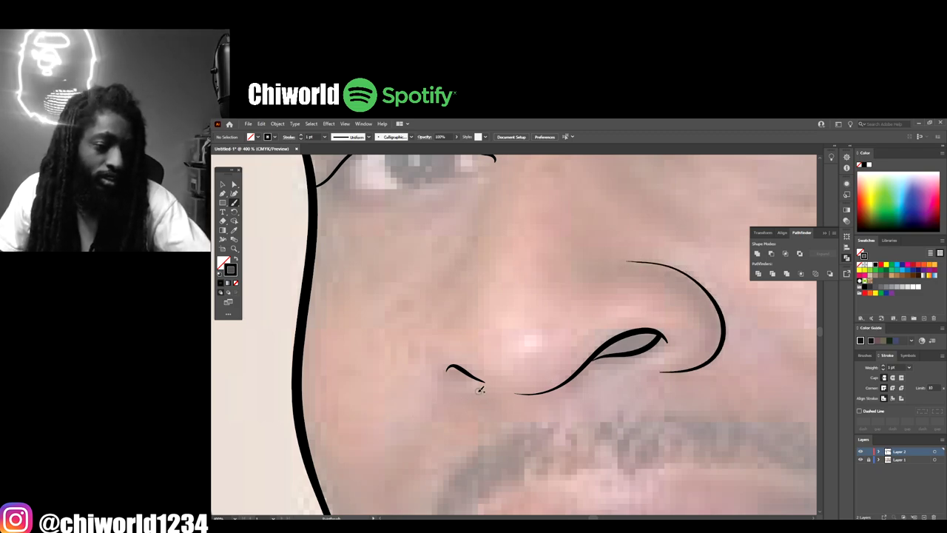
mouse_move(479, 390)
left_mouse_down()
mouse_move(435, 374)
mouse_move(427, 321)
mouse_move(442, 309)
left_mouse_up()
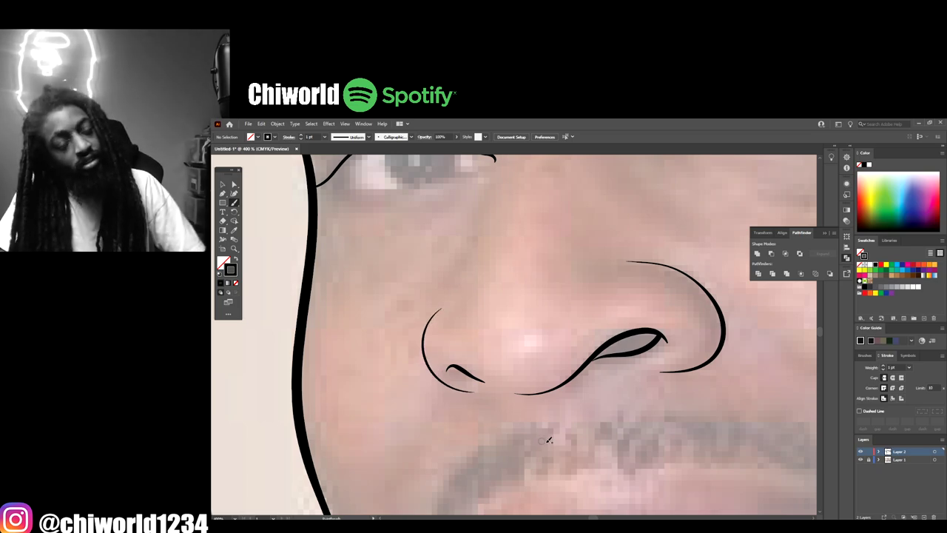
key("ctrl+minus")
key("ctrl+minus")
scroll(556, 435, "up", 3)
key("ctrl+equal")
scroll(556, 435, "up", 2)
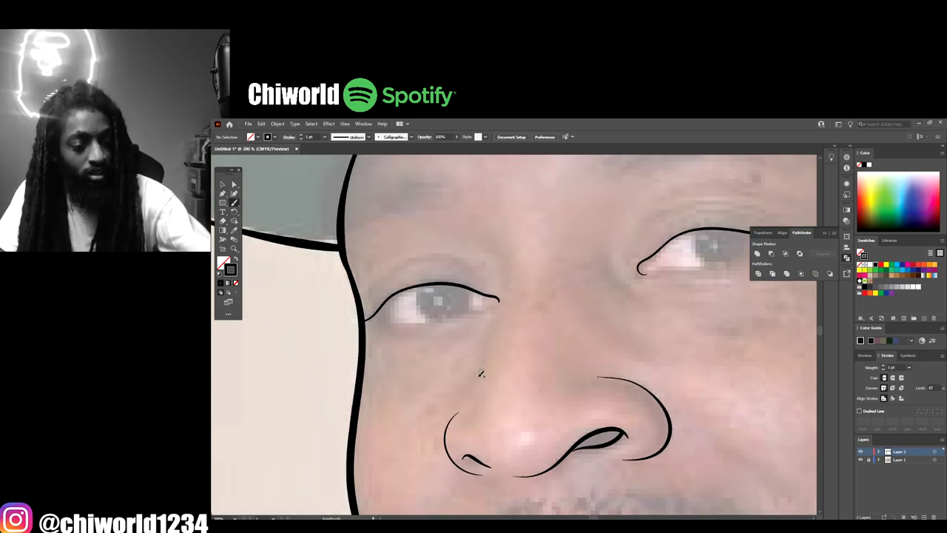
Step: Trace the nose bridge contour, the curved inner brow line, and the short crease beside the inner corner of the eye nearer the gun
left_click_drag(496, 328, 506, 301)
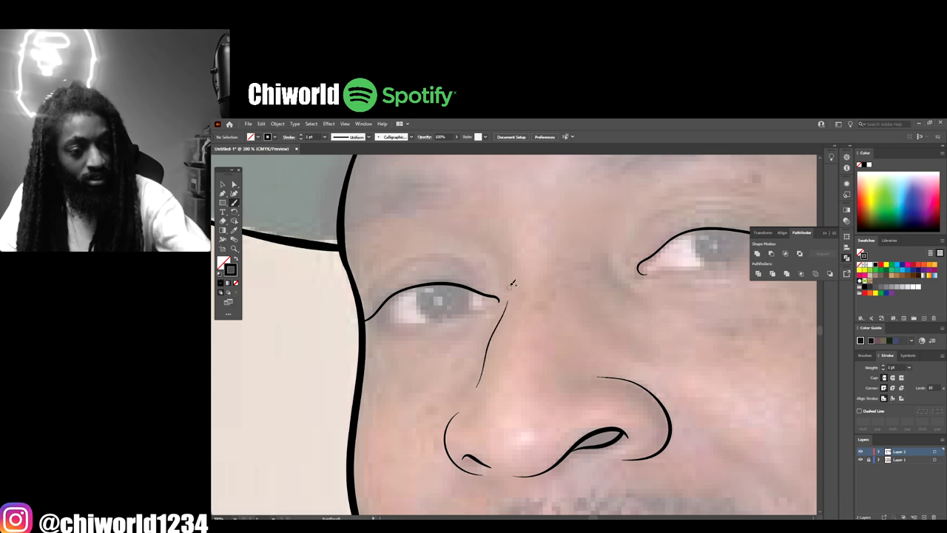
left_click_drag(507, 247, 493, 234)
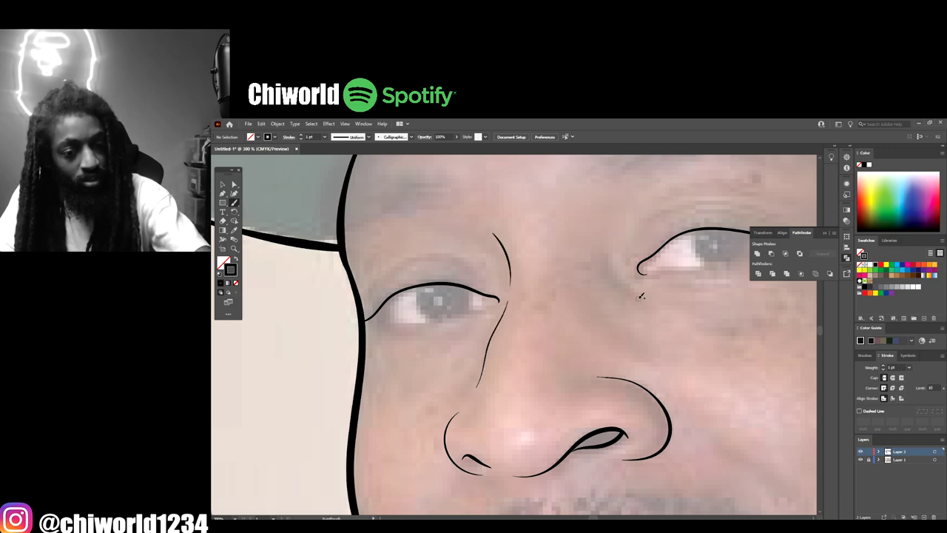
scroll(695, 370, "down", 4)
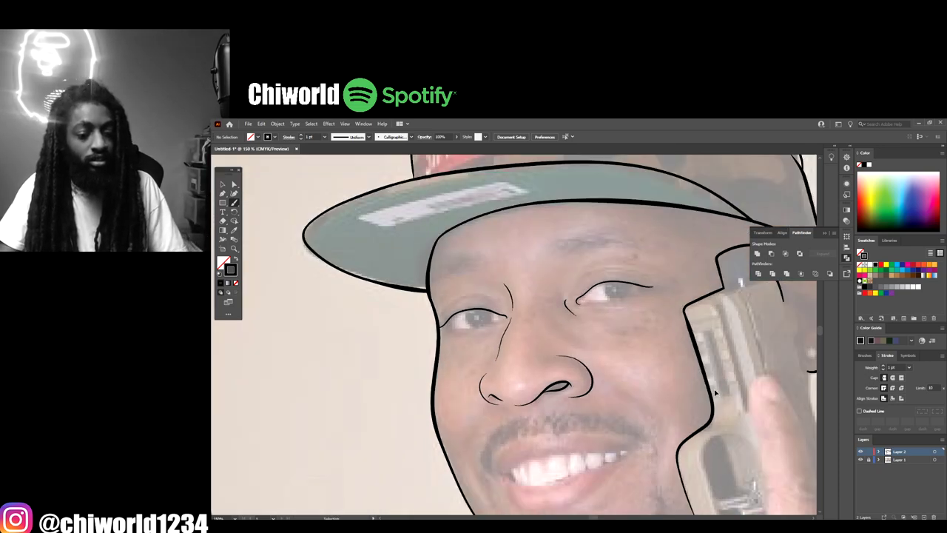
Step: Trace the closed outline of the upper lip, from its lower edge along the teeth to its upper edge below the moustache
scroll(701, 389, "up", 4)
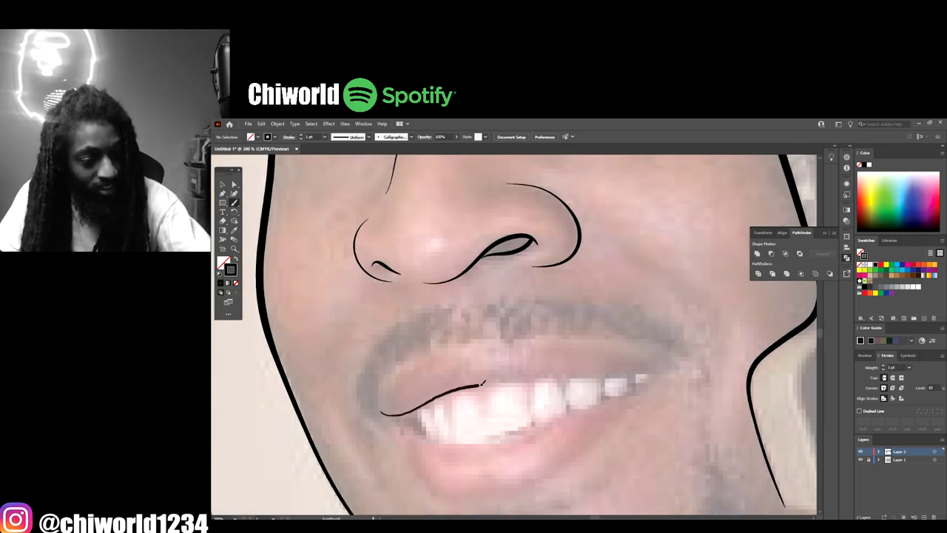
mouse_move(515, 379)
left_mouse_down()
mouse_move(669, 372)
mouse_move(645, 353)
left_mouse_up()
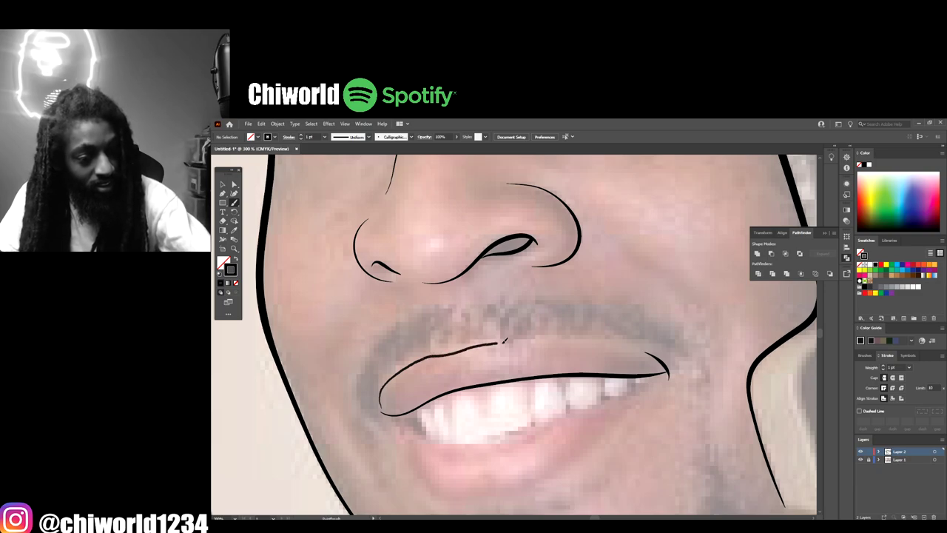
left_click_drag(505, 340, 644, 355)
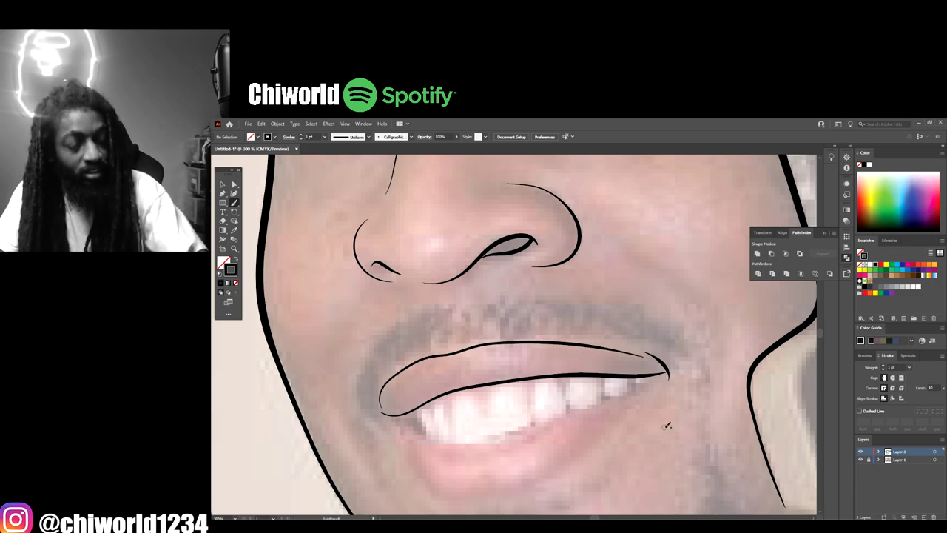
Step: Hide the photo on Layer 1 to check the nose and upper lip lines, and show the photo again
key("ctrl+minus")
key("ctrl+minus")
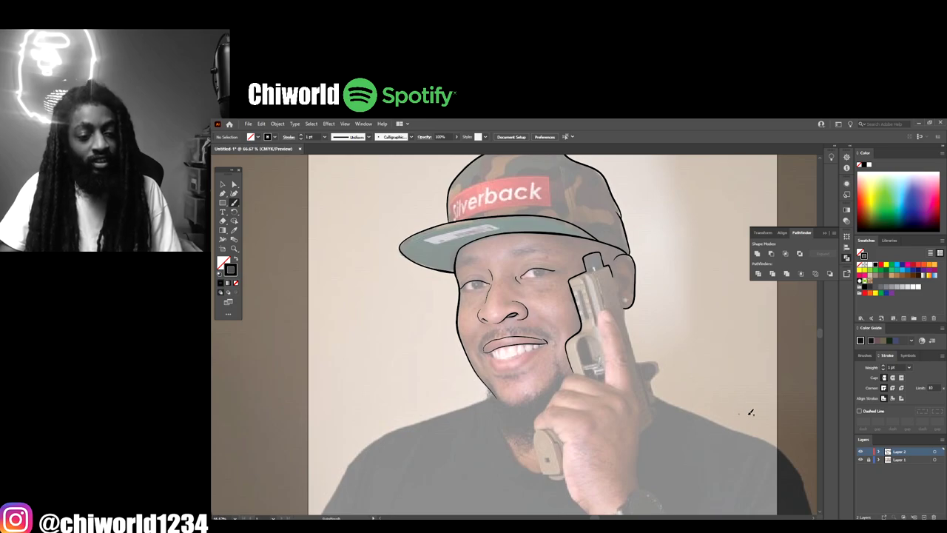
left_click(860, 460)
key("ctrl+minus")
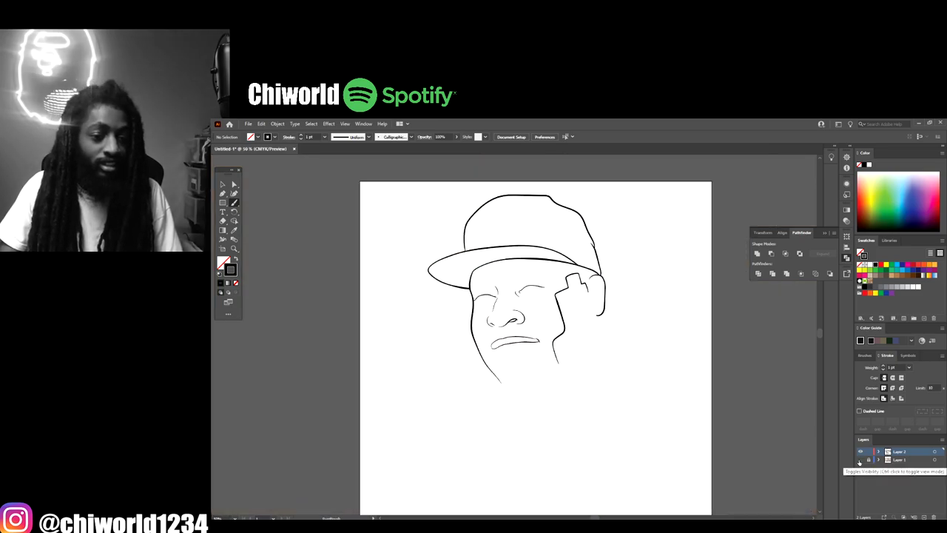
key("ctrl+plus")
key("ctrl+plus")
key("ctrl+plus")
left_click(860, 461)
Step: Trace the lower lip's edge along the teeth, undoing and redrawing its first stroke, and add the lip's outer bottom contour
key("ctrl+plus")
key("ctrl+plus")
key("ctrl+plus")
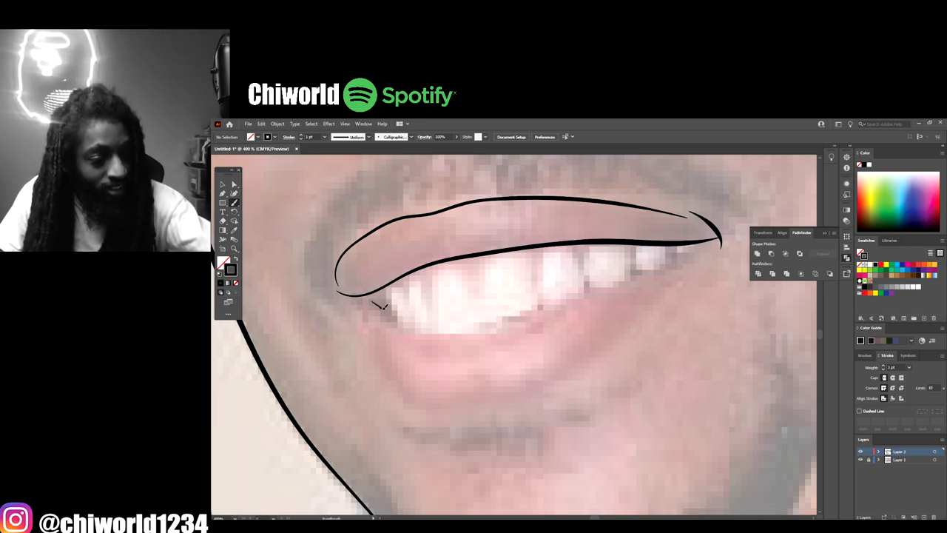
left_click_drag(401, 323, 482, 340)
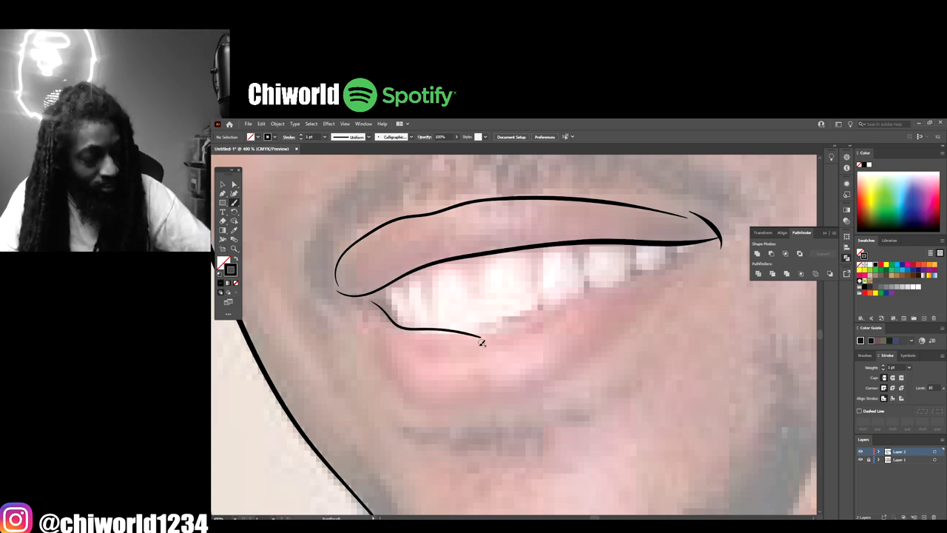
key("ctrl+z")
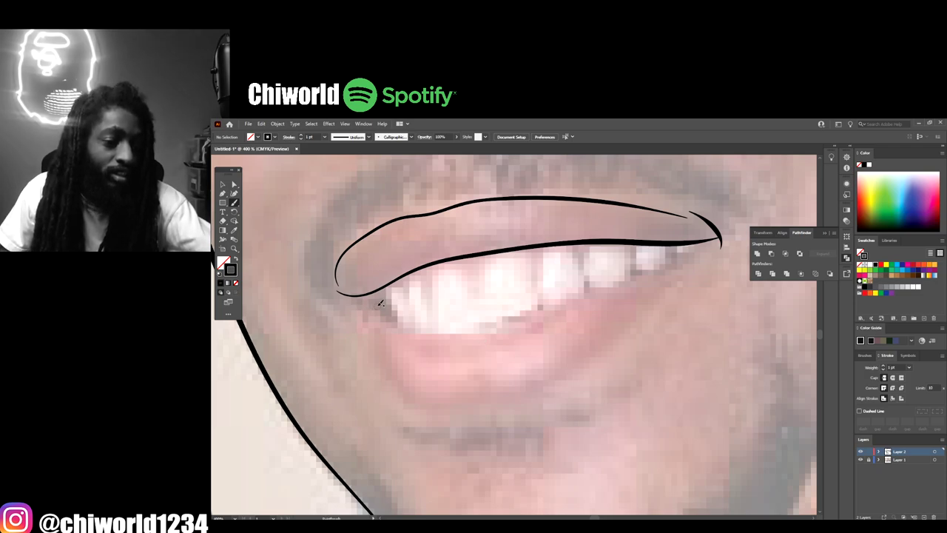
mouse_move(384, 309)
left_mouse_down()
mouse_move(408, 332)
mouse_move(487, 336)
mouse_move(643, 278)
mouse_move(699, 246)
left_mouse_up()
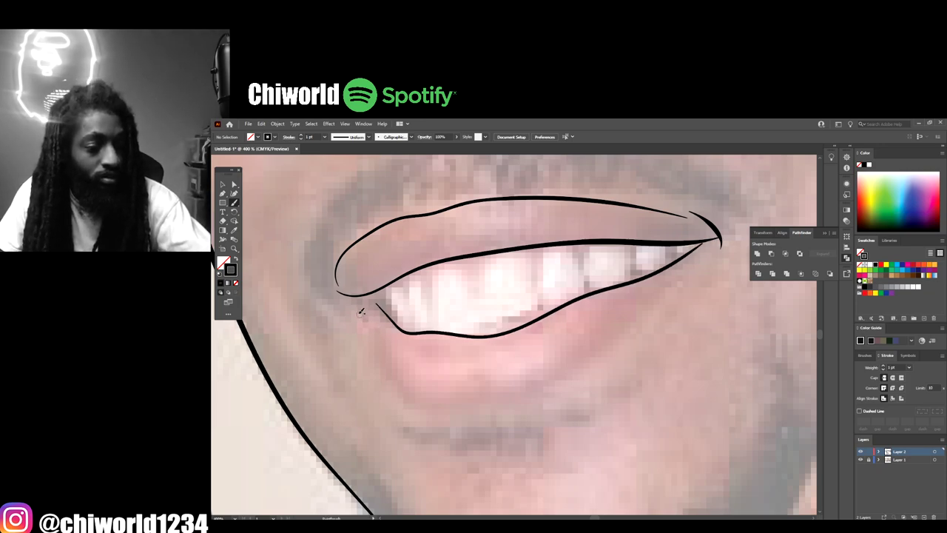
mouse_move(359, 306)
left_mouse_down()
mouse_move(382, 354)
mouse_move(431, 399)
mouse_move(483, 404)
mouse_move(533, 399)
mouse_move(592, 370)
mouse_move(671, 286)
left_mouse_up()
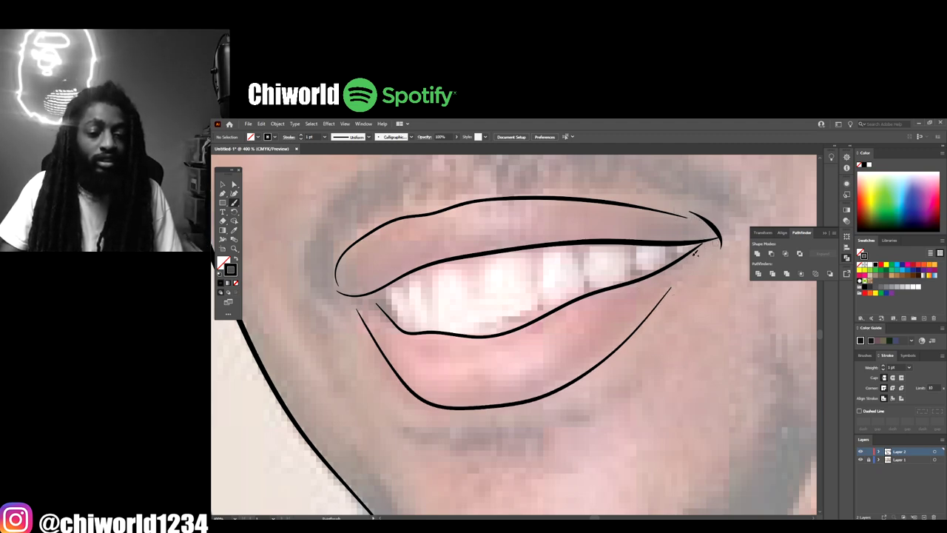
Step: Draw thin smile creases in the cheeks on both sides of the mouth, redoing the curved one nearer the gun
key("ctrl+minus")
key("ctrl+minus")
key("ctrl+minus")
key("ctrl+minus")
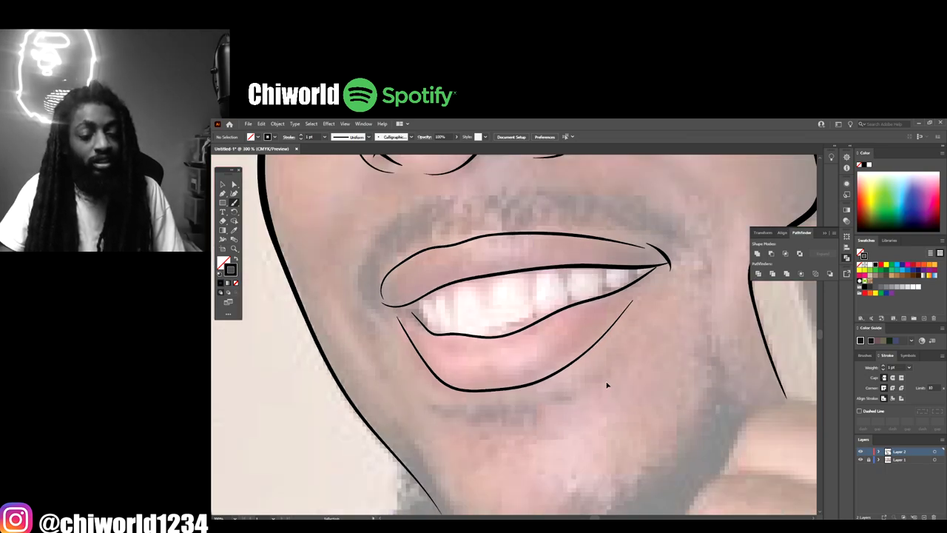
key("ctrl+plus")
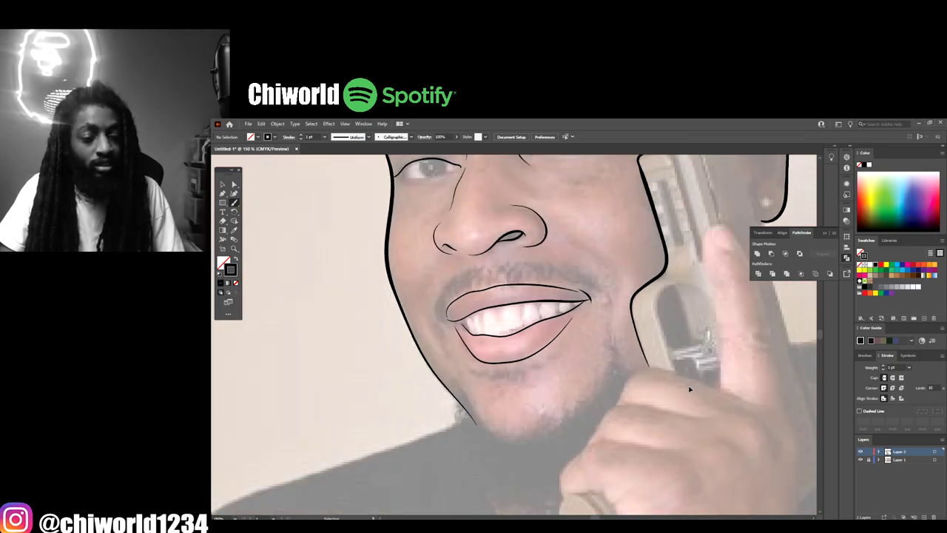
scroll(692, 383, "up", 2)
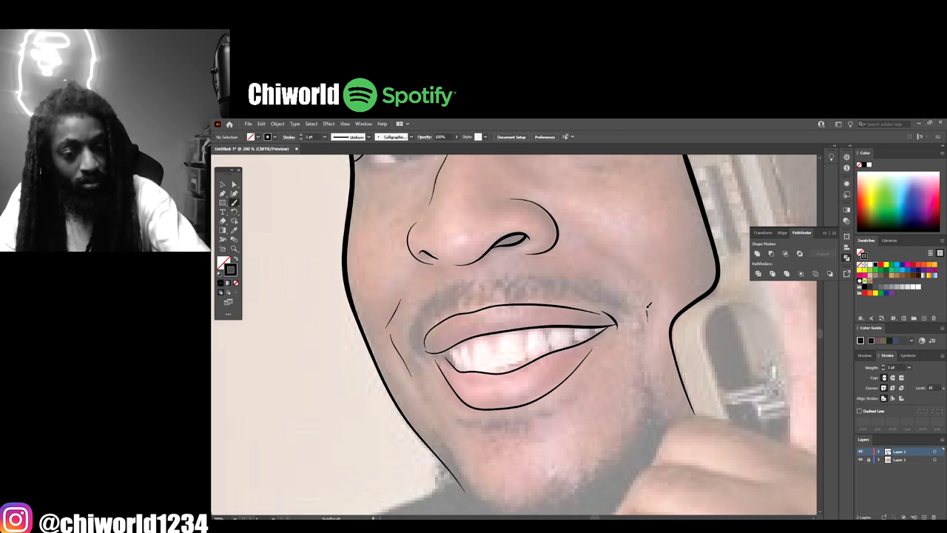
left_click_drag(643, 272, 612, 257)
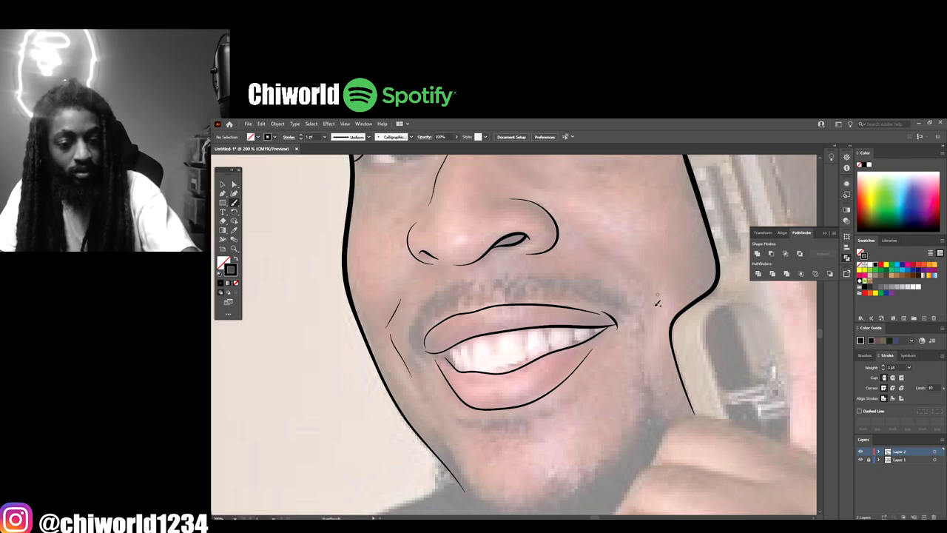
left_click_drag(648, 284, 630, 275)
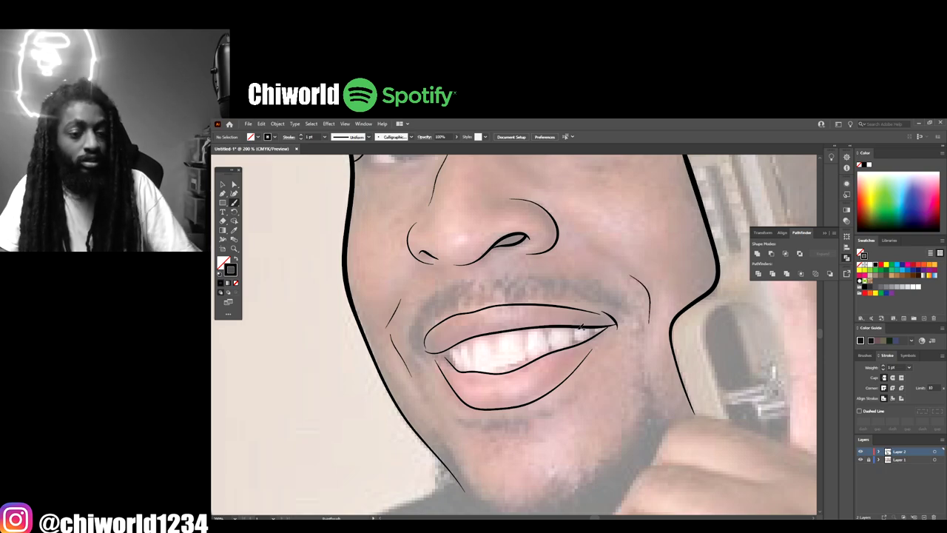
Step: Hide the photo on Layer 1 to check the finished lips and smile creases, and show the photo again
key("ctrl+minus")
key("ctrl+minus")
key("ctrl+minus")
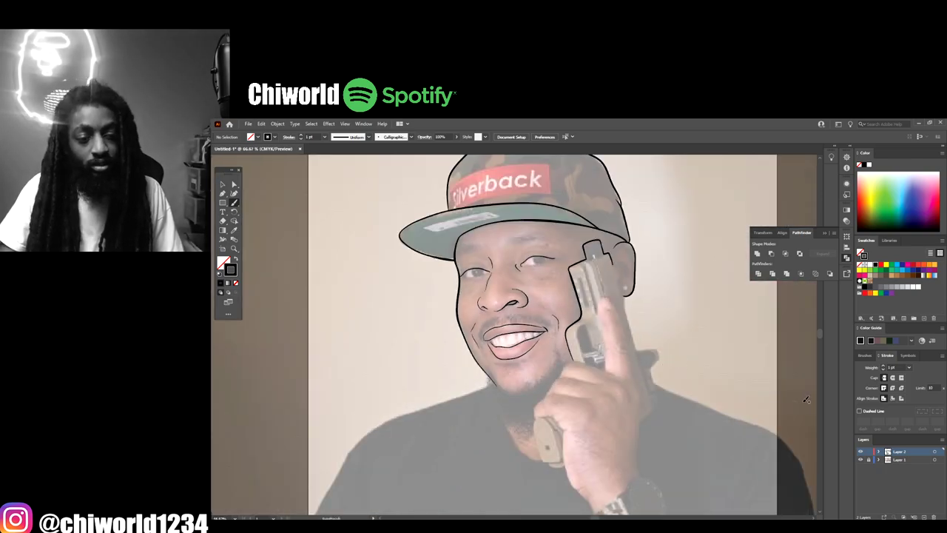
left_click(861, 460)
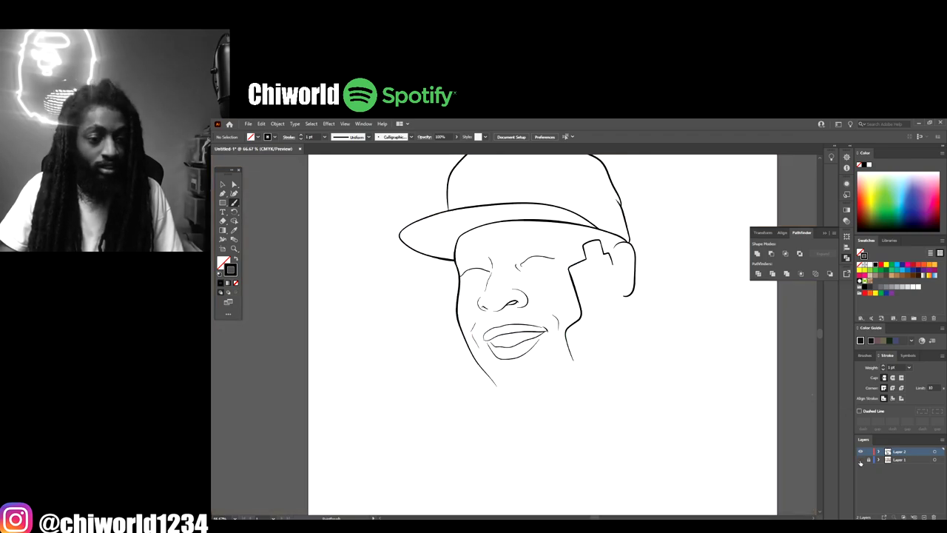
left_click(861, 460)
Step: Trace the lower lid and the inner corner line of the eye farther from the gun, closing the eye outline
key("ctrl+plus")
key("ctrl+plus")
key("ctrl+plus")
key("ctrl+plus")
key("ctrl+plus")
key("ctrl+plus")
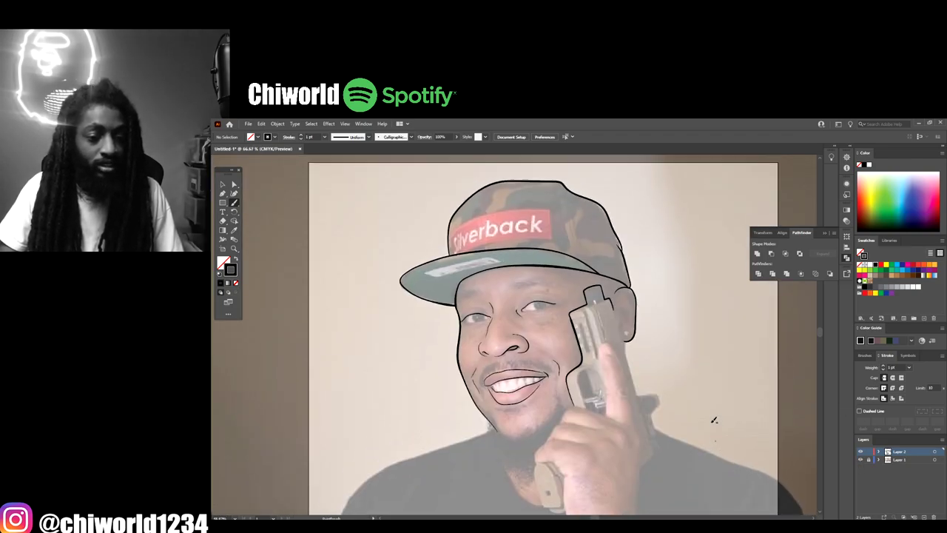
key("ctrl+plus")
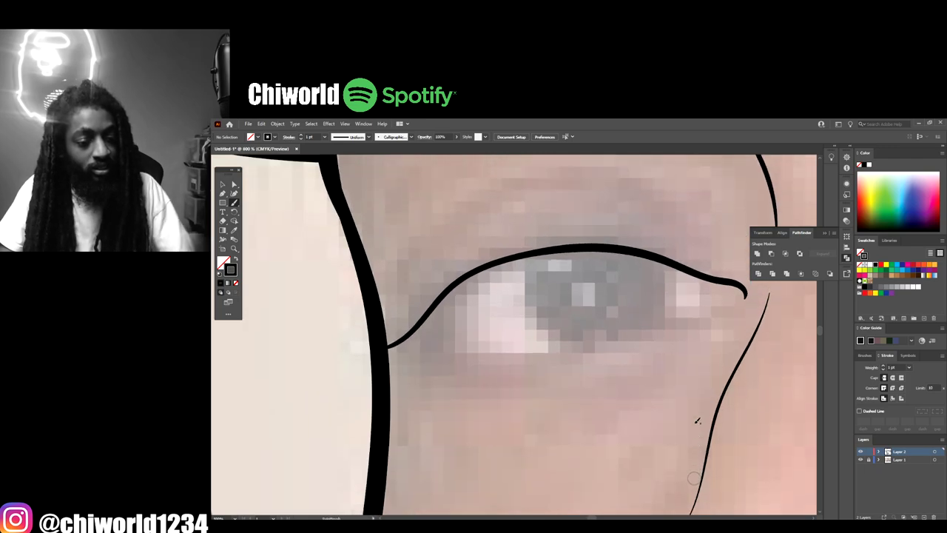
mouse_move(414, 333)
left_mouse_down()
mouse_move(489, 352)
mouse_move(581, 350)
mouse_move(659, 330)
mouse_move(744, 290)
mouse_move(703, 274)
left_mouse_up()
key("ctrl+minus")
key("ctrl+minus")
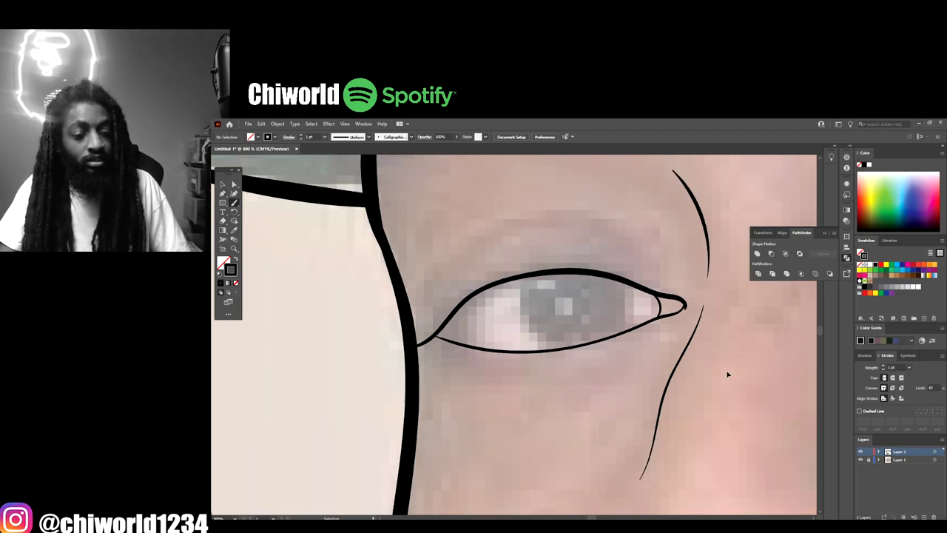
Step: Trace the lower lid of the eye nearer the gun from its inner corner to the outer end of the upper lid
scroll(706, 361, "right", 7)
scroll(710, 370, "up", 3)
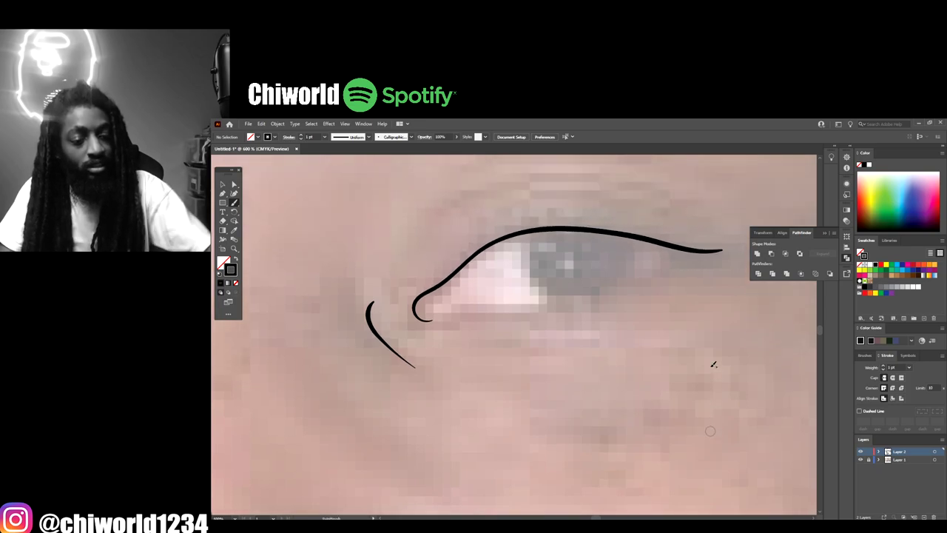
mouse_move(441, 314)
left_mouse_down()
mouse_move(480, 300)
mouse_move(559, 298)
mouse_move(637, 281)
mouse_move(698, 249)
left_mouse_up()
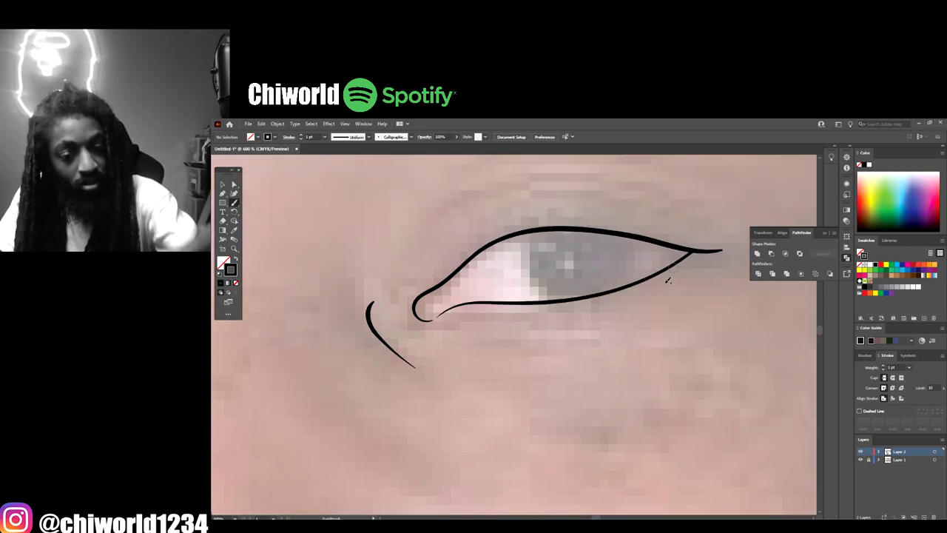
Step: Hide the photo on Layer 1 to examine both eye outlines within the face line art, and show the photo again
scroll(785, 337, "down", 2)
scroll(784, 336, "down", 5)
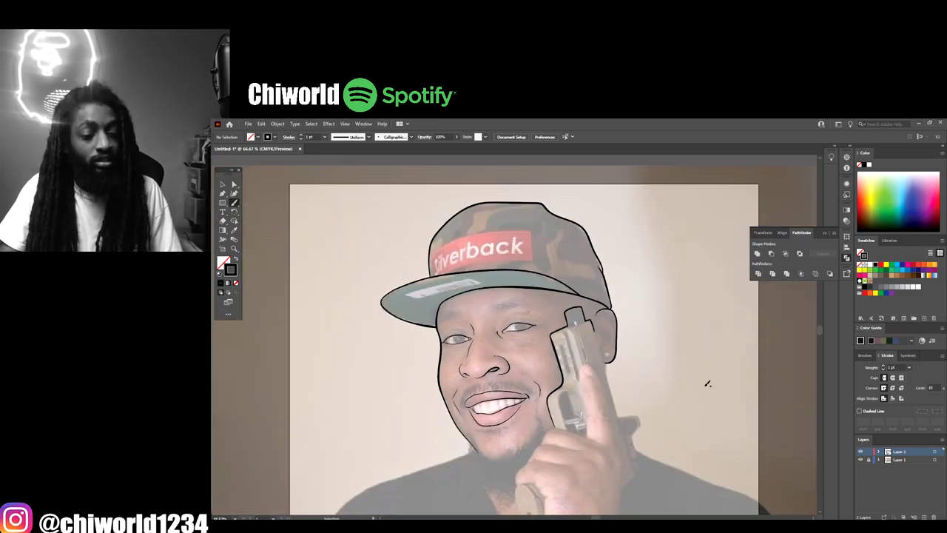
left_click(860, 461)
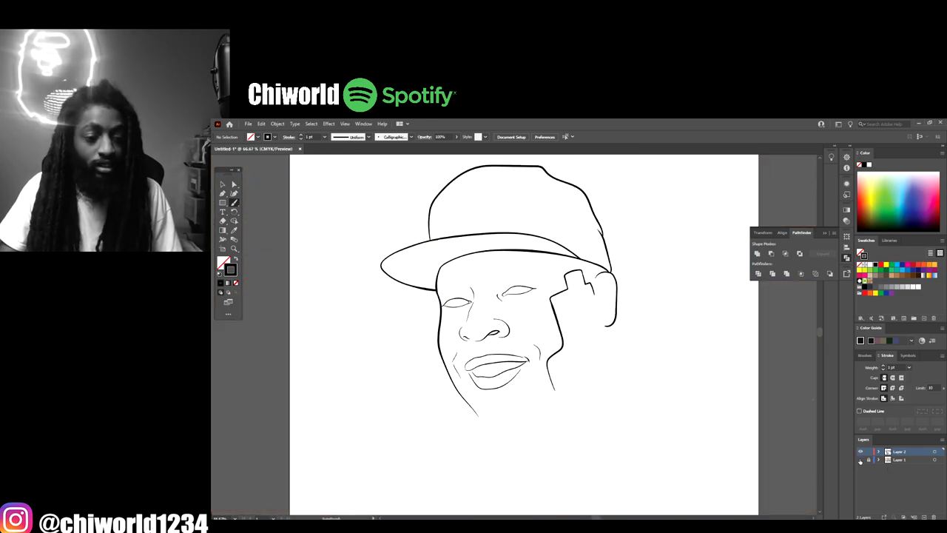
key("ctrl+minus")
key("ctrl+plus")
key("ctrl+plus")
key("ctrl+plus")
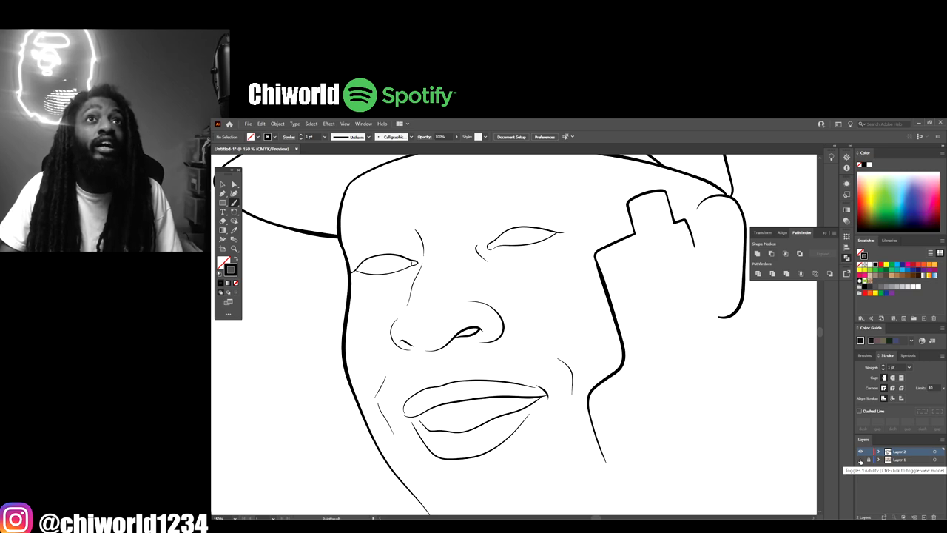
left_click(859, 461)
Step: Draw a thin crease under each eye, undoing and redrawing the one under the eye farther from the gun
key("ctrl+plus")
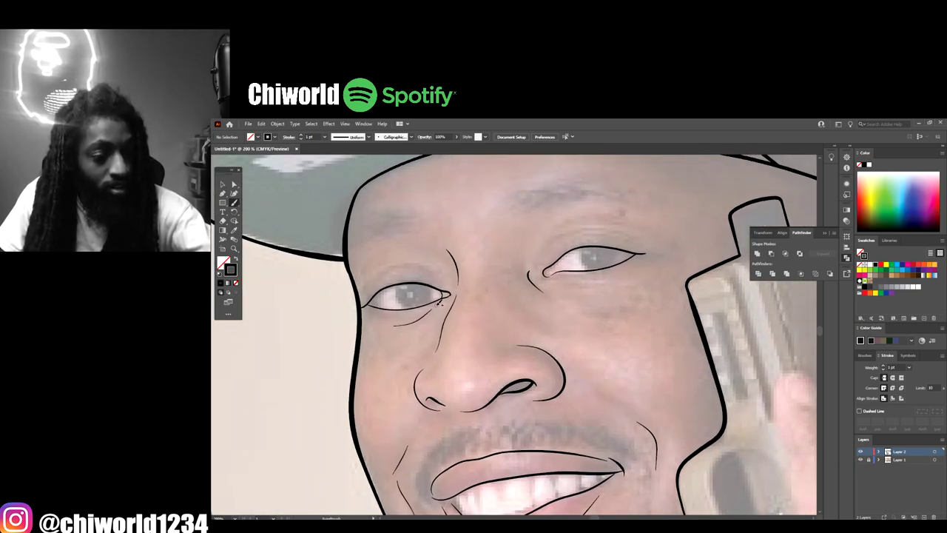
key("ctrl+z")
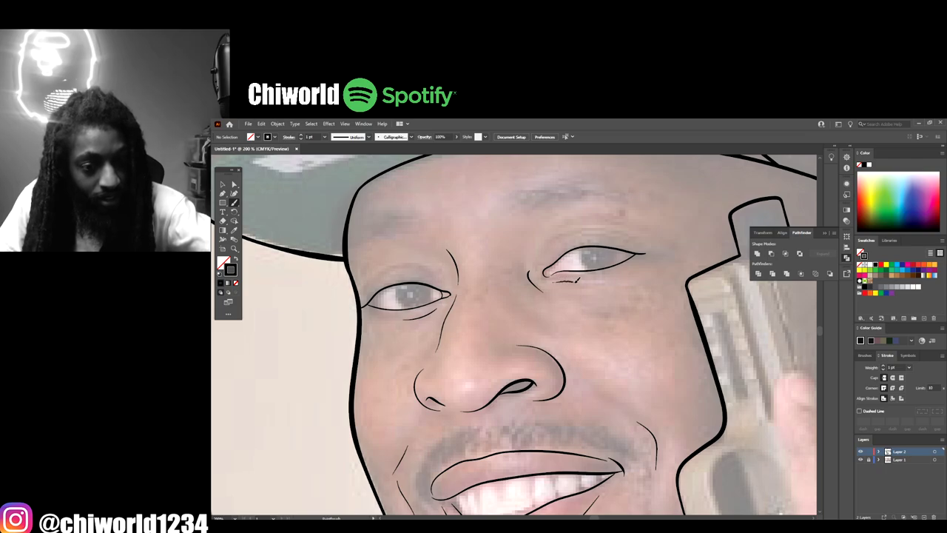
left_click_drag(574, 281, 608, 284)
Step: Trace the curved eyelid creases above both eyes with thin brush strokes, redrawing the one above the eye farther from the gun
scroll(563, 288, "up", 2)
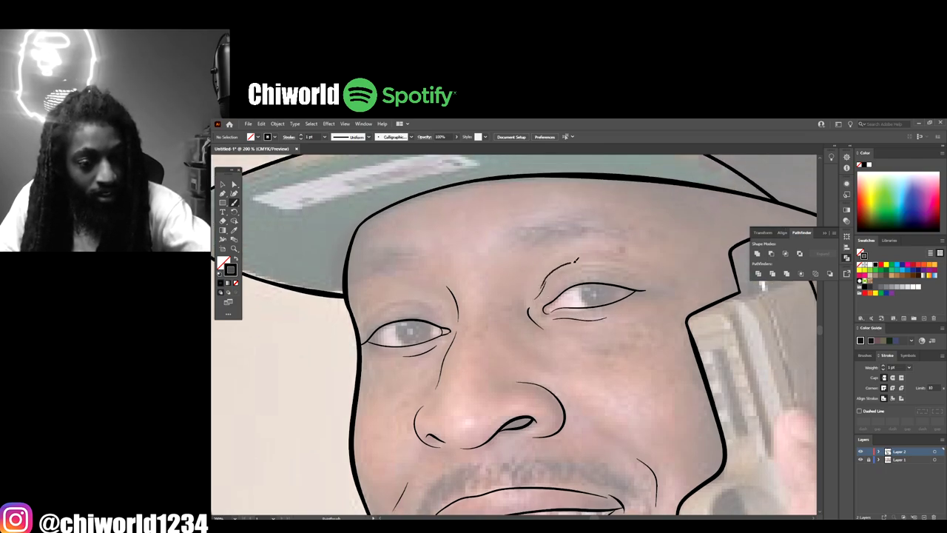
left_click_drag(613, 261, 624, 264)
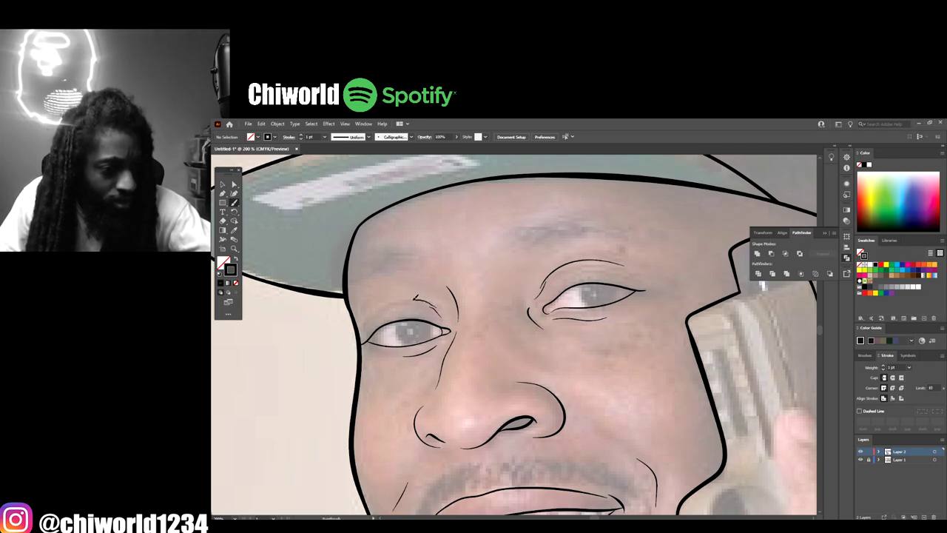
left_click_drag(387, 303, 370, 312)
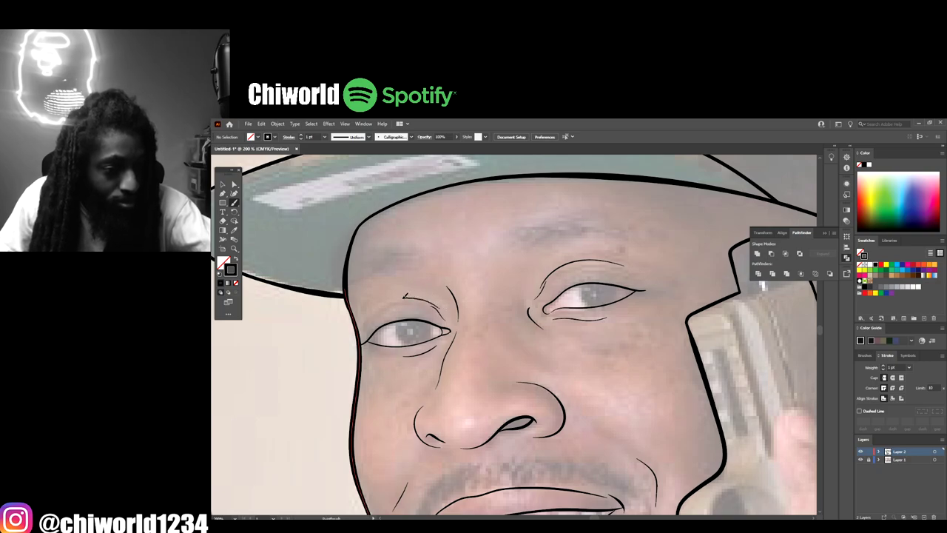
left_click_drag(388, 303, 384, 307)
key("ctrl+minus")
key("ctrl+minus")
key("ctrl+minus")
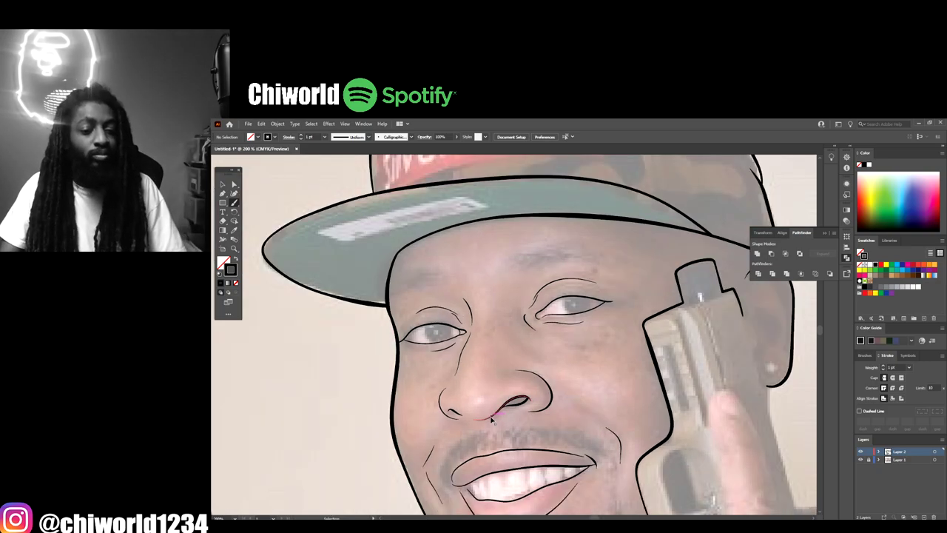
scroll(694, 446, "down", 2)
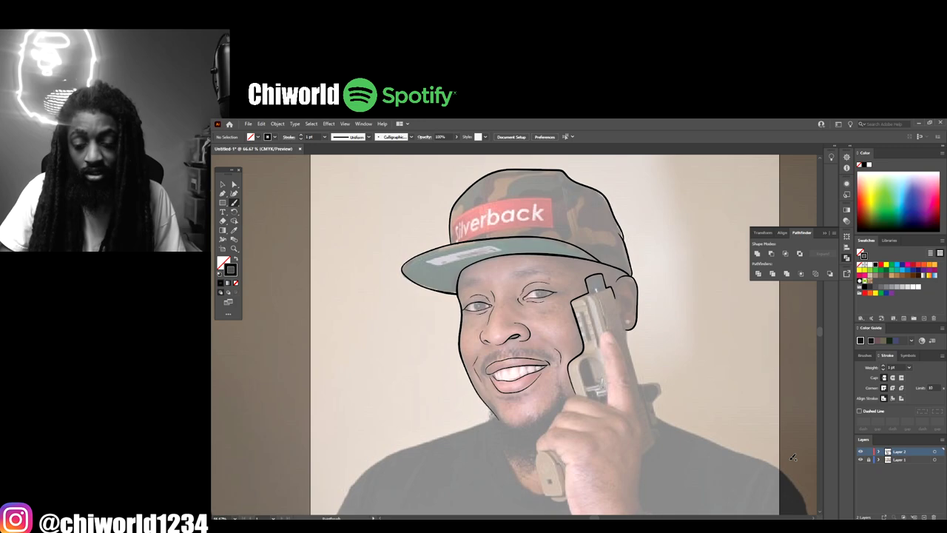
Step: Hide the Layer 1 photo to check the facial features as plain line art, and restore the photo
left_click(862, 460)
key("ctrl+minus")
key("ctrl+plus")
key("ctrl+plus")
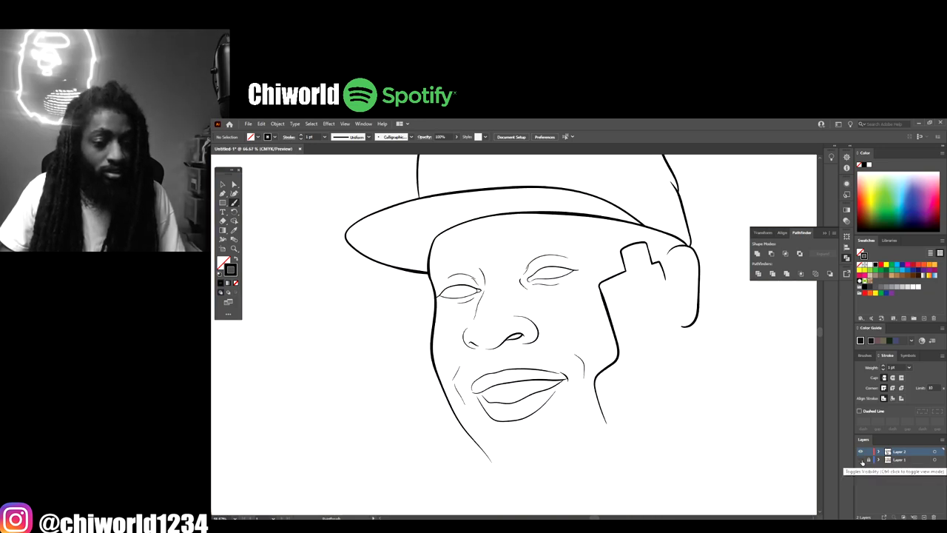
left_click(861, 459)
Step: Set the brush stroke to 3 pt and trace the folded fingers and knuckles of the hand holding the gun
key("ctrl+plus")
key("ctrl+plus")
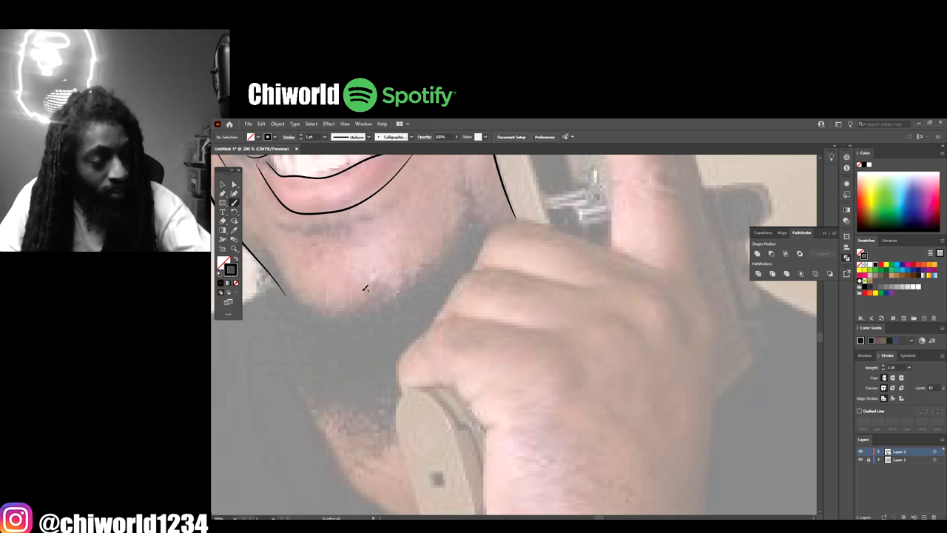
left_click(324, 139)
left_click(333, 186)
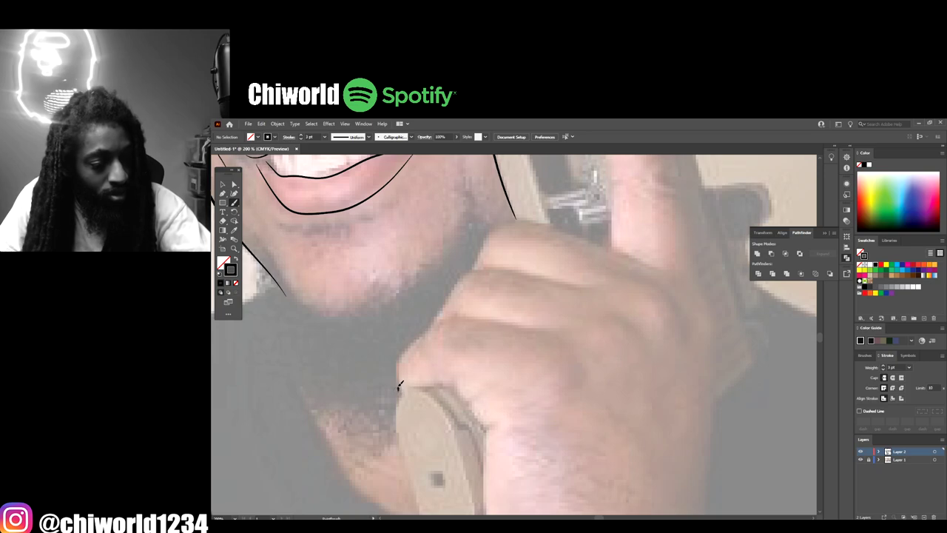
mouse_move(399, 386)
left_mouse_down()
mouse_move(403, 356)
mouse_move(448, 316)
mouse_move(473, 309)
mouse_move(567, 327)
left_mouse_up()
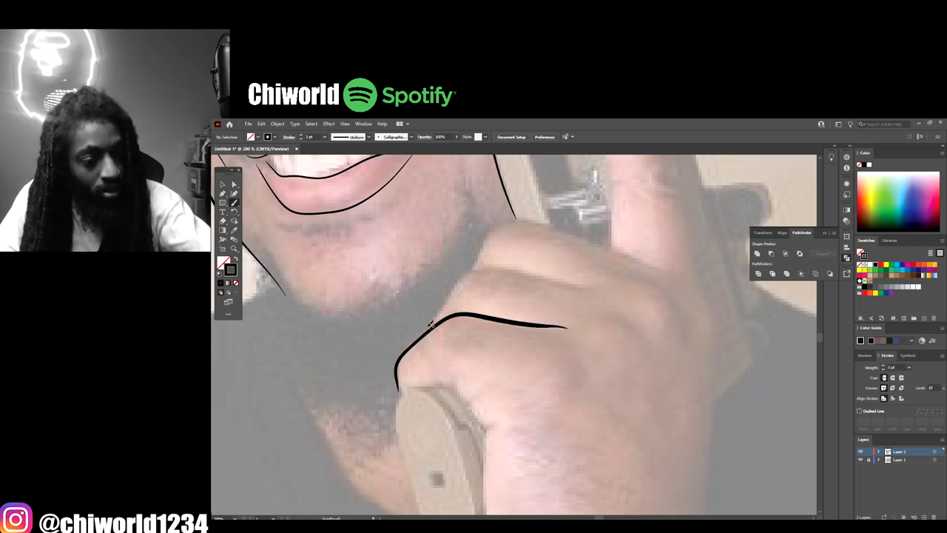
mouse_move(426, 334)
left_mouse_down()
mouse_move(488, 263)
mouse_move(604, 283)
mouse_move(633, 320)
mouse_move(680, 314)
mouse_move(674, 290)
mouse_move(638, 274)
left_mouse_up()
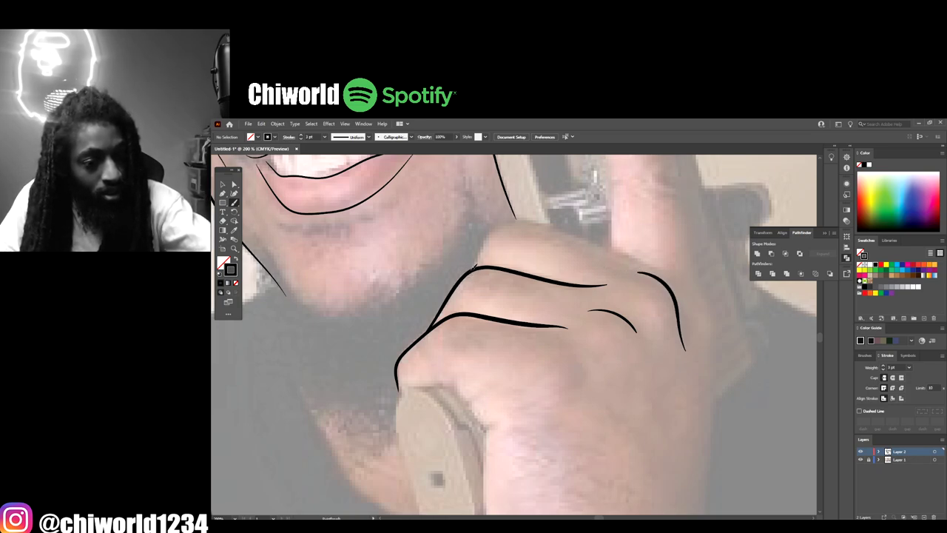
mouse_move(475, 268)
left_mouse_down()
mouse_move(485, 237)
mouse_move(506, 219)
mouse_move(533, 218)
mouse_move(674, 278)
left_mouse_up()
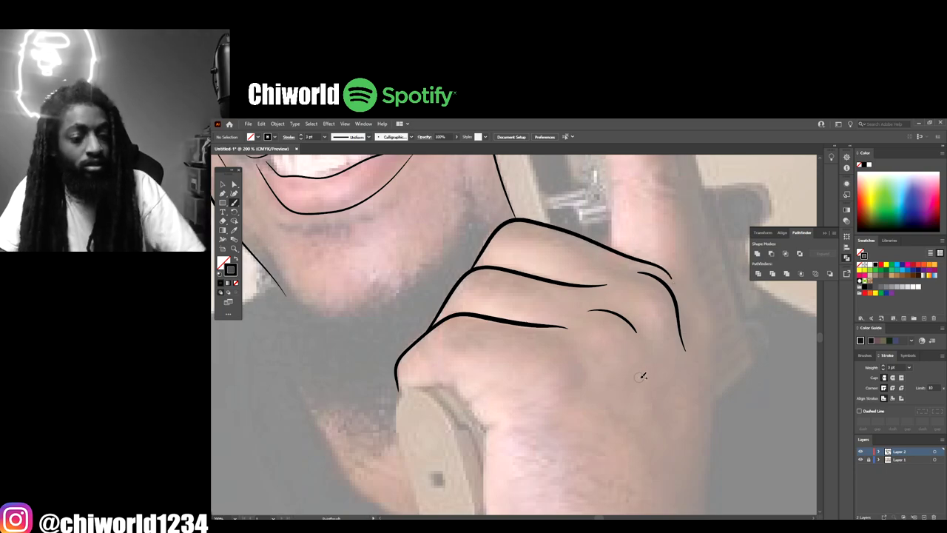
Step: Trace the inner edge of the hand from the watch strap up to the gun's grip with the 3 pt brush
key("ctrl+minus")
key("ctrl+minus")
key("ctrl+minus")
scroll(653, 392, "down", 2)
key("ctrl+plus")
key("ctrl+plus")
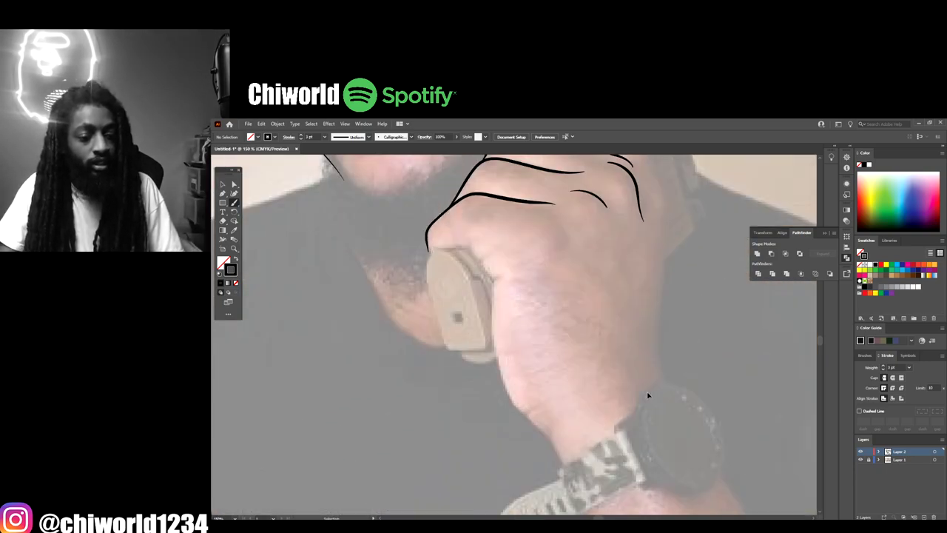
scroll(647, 395, "up", 2)
scroll(649, 386, "down", 1)
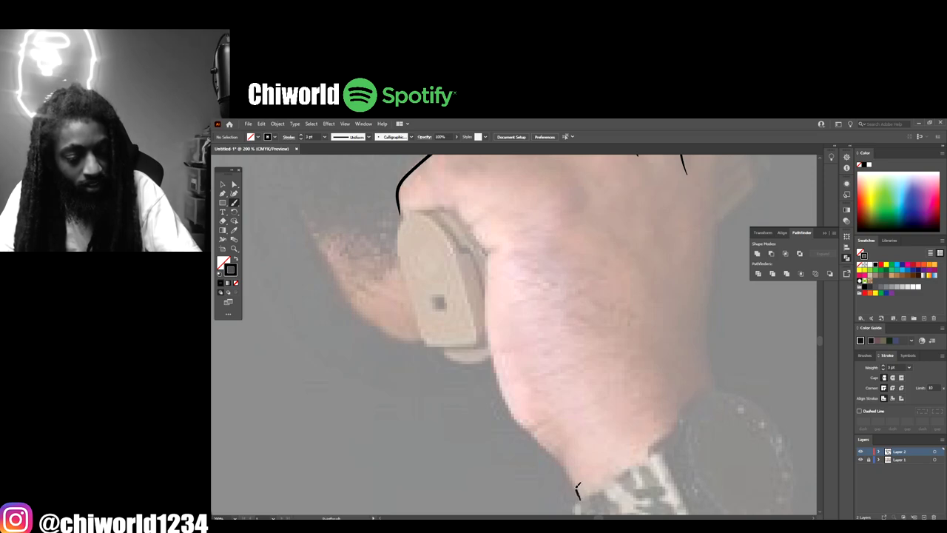
mouse_move(577, 489)
left_mouse_down()
mouse_move(511, 408)
mouse_move(491, 362)
mouse_move(487, 261)
mouse_move(502, 247)
left_mouse_up()
Step: Trace the skin folds where the fingers wrap over the grip with a 2 pt stroke, replacing a thicker first attempt
scroll(538, 419, "up", 3)
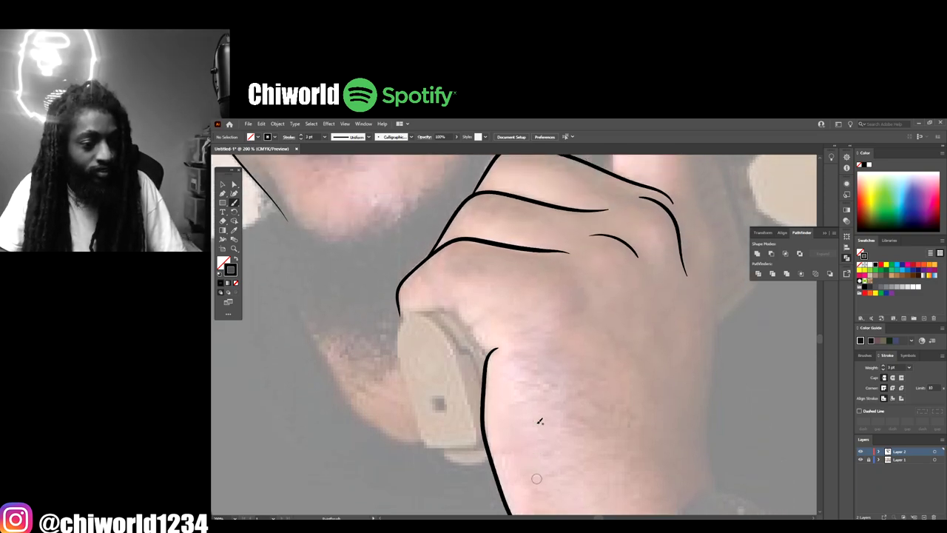
scroll(539, 421, "up", 2)
scroll(518, 391, "up", 1)
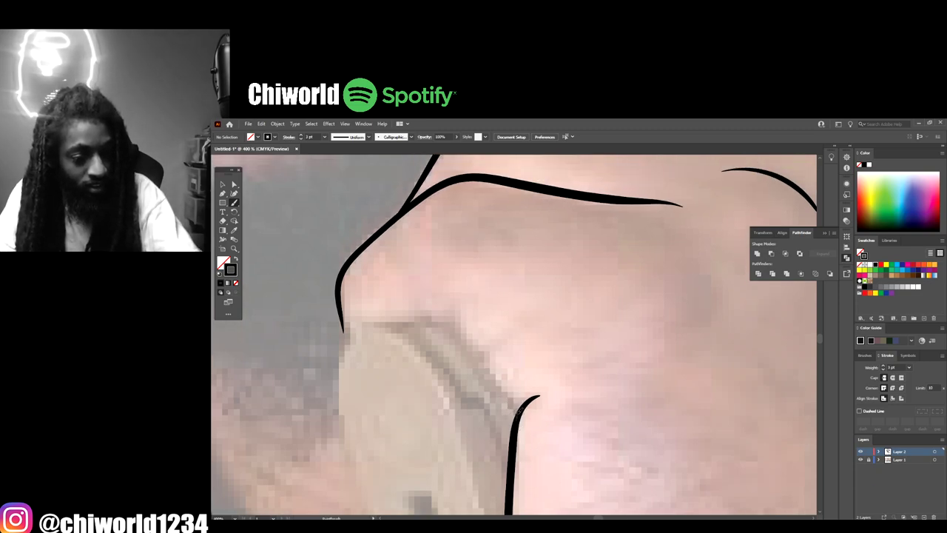
mouse_move(523, 404)
left_mouse_down()
mouse_move(491, 366)
mouse_move(490, 336)
left_mouse_up()
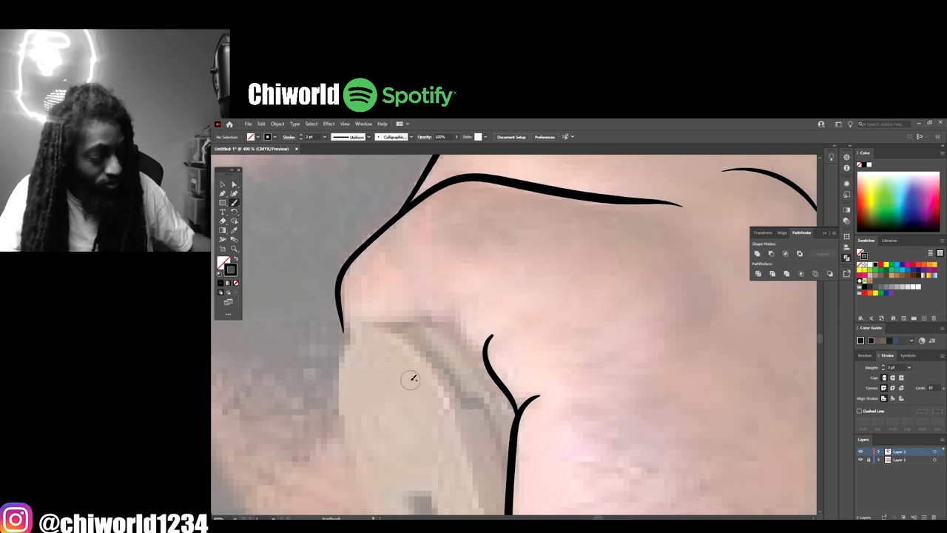
key("ctrl+z")
left_click(324, 137)
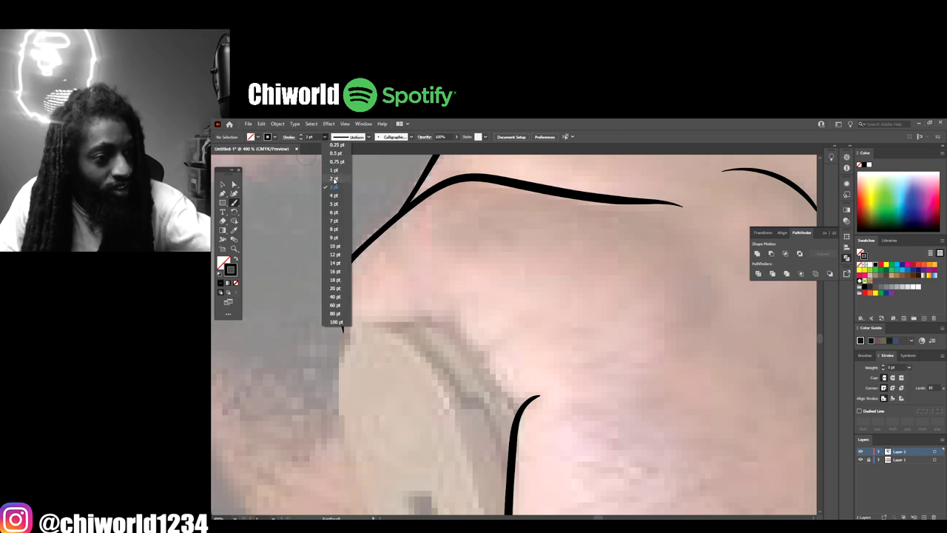
left_click(333, 179)
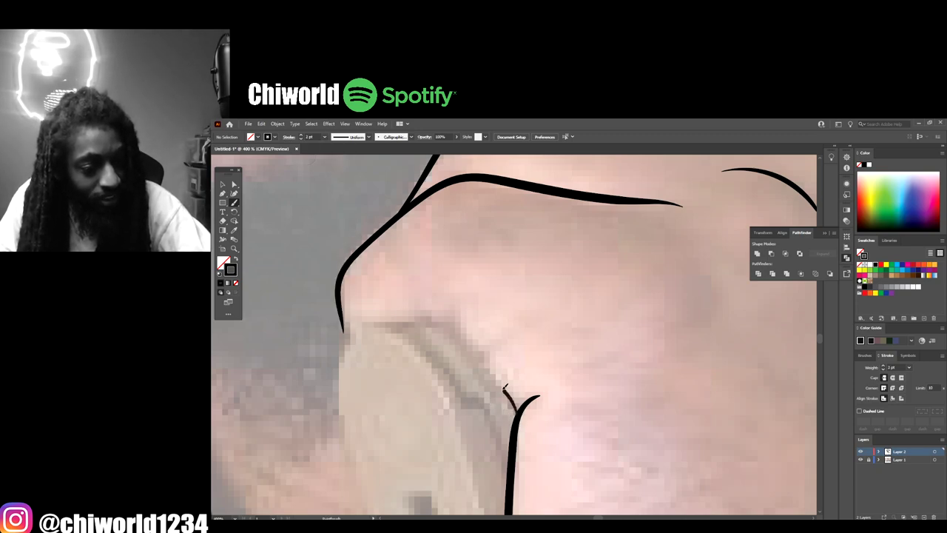
mouse_move(505, 388)
left_mouse_down()
mouse_move(495, 339)
mouse_move(483, 358)
mouse_move(454, 340)
mouse_move(440, 315)
mouse_move(400, 306)
mouse_move(371, 313)
mouse_move(343, 353)
left_mouse_up()
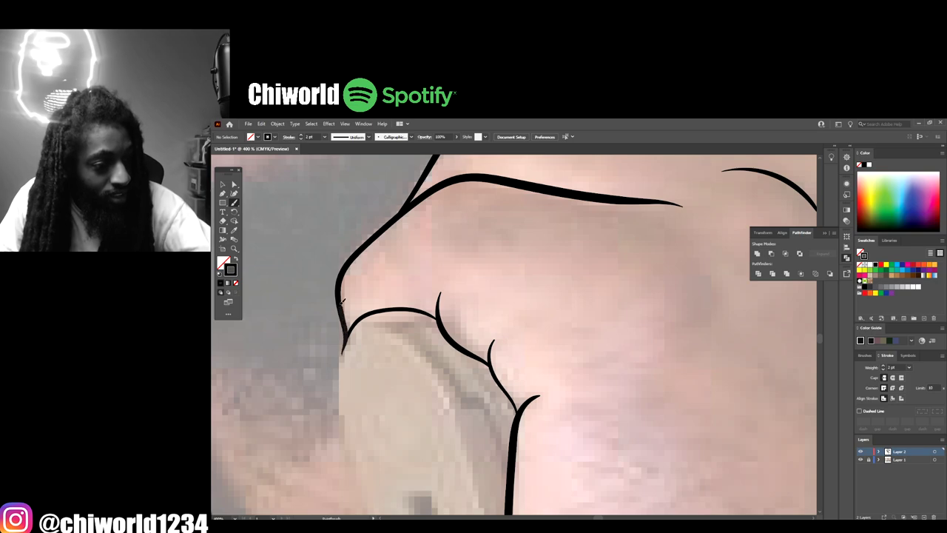
Step: Hide the Layer 1 photo to examine the whole line drawing including the new hand lines, and show the photo again
key("ctrl+minus")
key("ctrl+minus")
key("ctrl+minus")
key("ctrl+minus")
key("ctrl+minus")
key("ctrl+minus")
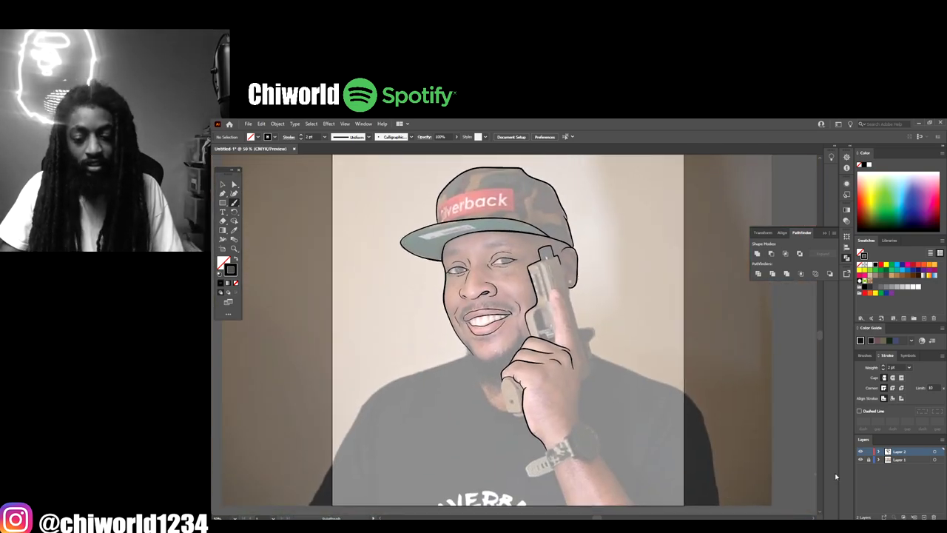
left_click(860, 460)
key("ctrl+minus")
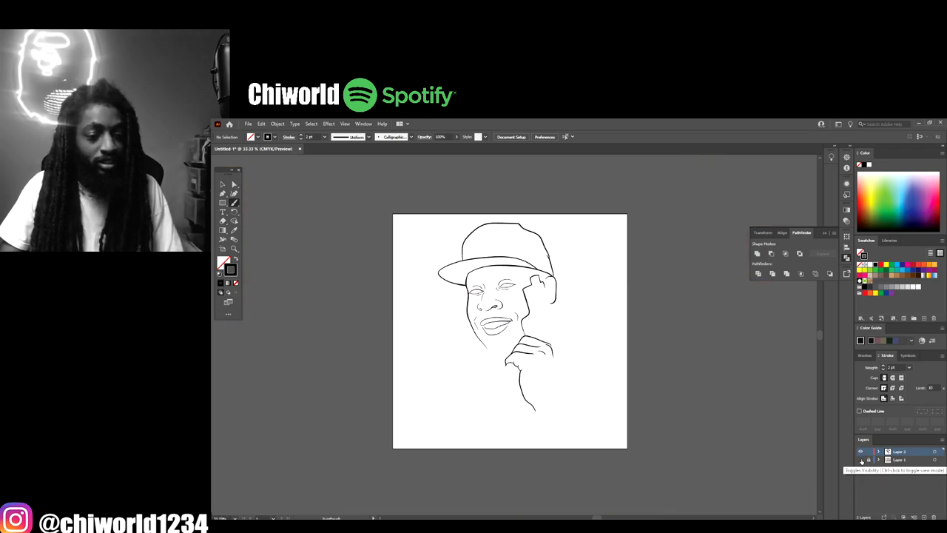
key("ctrl+plus")
key("ctrl+plus")
left_click(861, 460)
Step: Trace both sides and the rounded tip of the raised index finger with 2 pt brush strokes
key("ctrl+plus")
key("ctrl+plus")
key("ctrl+plus")
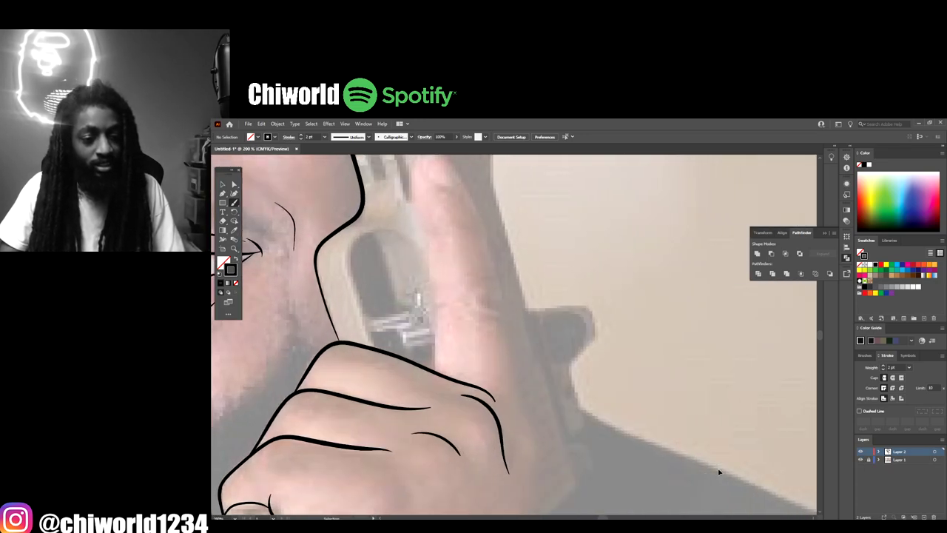
scroll(721, 467, "up", 1)
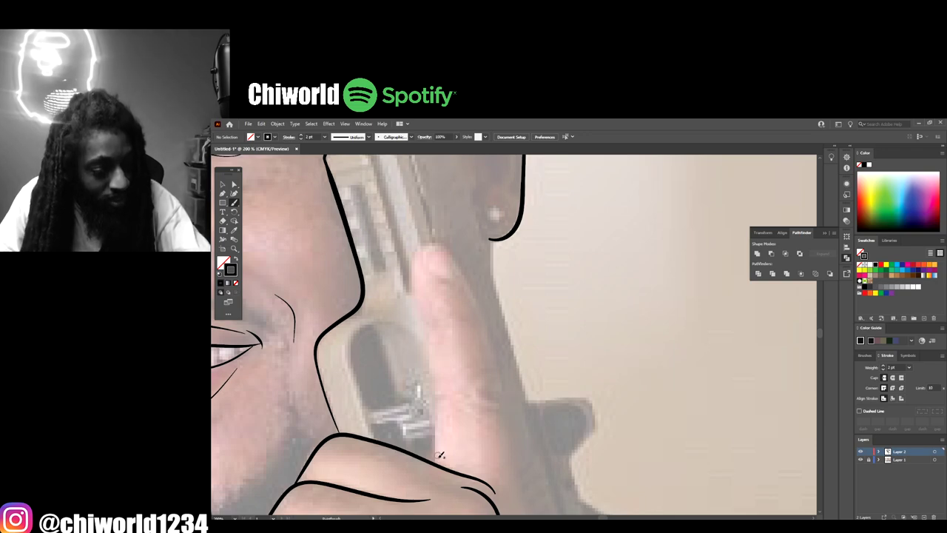
left_click_drag(438, 463, 428, 318)
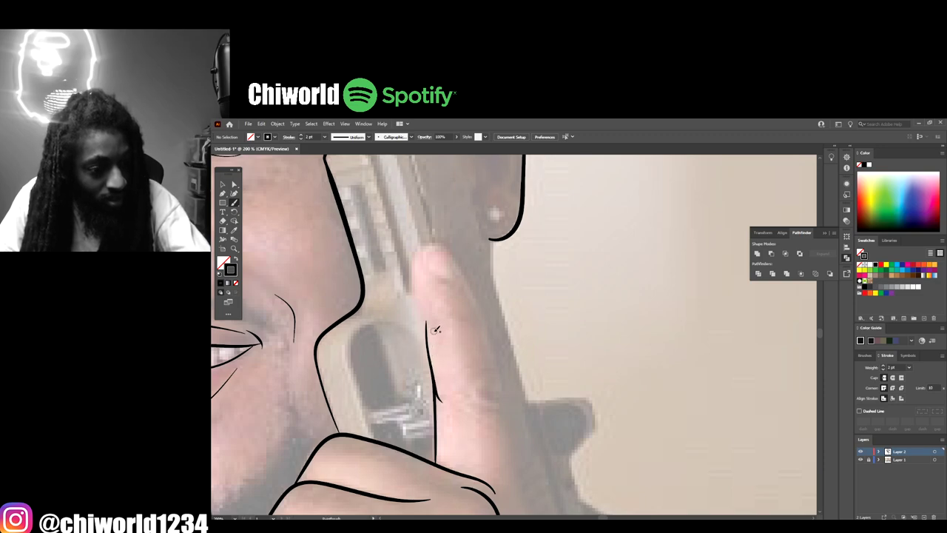
mouse_move(423, 305)
left_mouse_down()
mouse_move(417, 253)
mouse_move(444, 237)
mouse_move(484, 310)
mouse_move(528, 477)
left_mouse_up()
Step: Trace the outer edge of the hand from the watch up to the base of the index finger
scroll(548, 497, "down", 2)
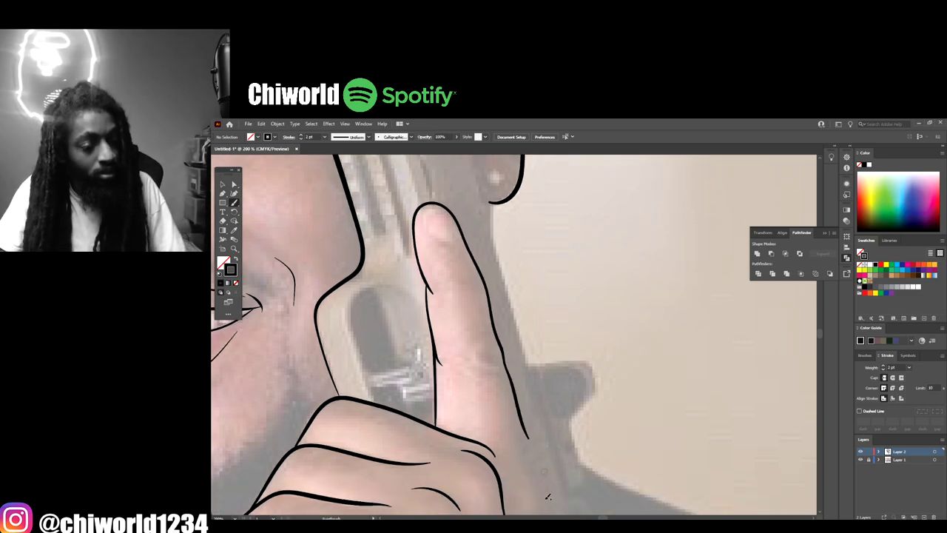
scroll(548, 496, "down", 1)
key("ctrl+minus")
key("ctrl+minus")
key("ctrl+minus")
key("ctrl+minus")
scroll(549, 495, "down", 2)
key("ctrl+equal")
key("ctrl+equal")
key("ctrl+equal")
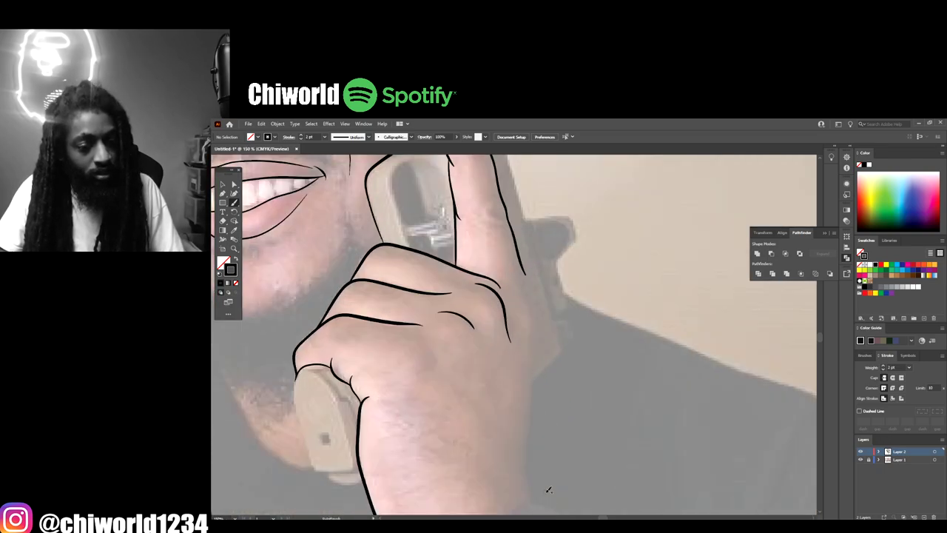
scroll(548, 489, "down", 2)
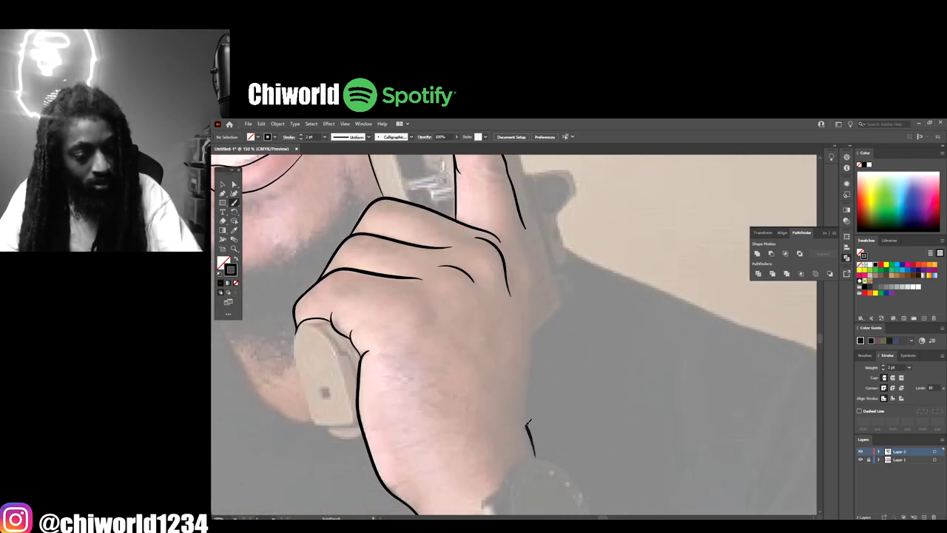
mouse_move(528, 399)
left_mouse_down()
mouse_move(537, 262)
mouse_move(513, 181)
left_mouse_up()
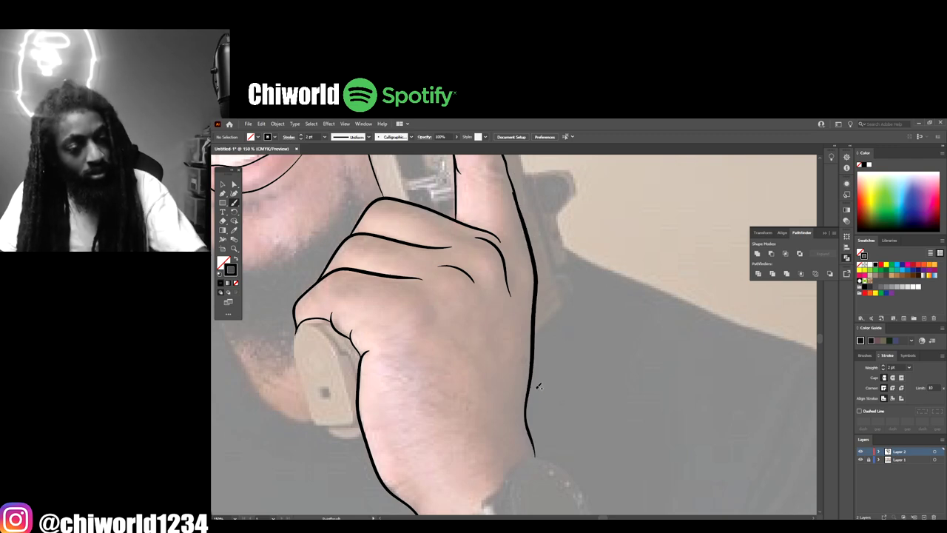
Step: Draw over the join between the hand's outer edge and the index finger to make the contour continuous
scroll(600, 413, "up", 2)
key("ctrl+equal")
key("ctrl+equal")
scroll(591, 416, "up", 1)
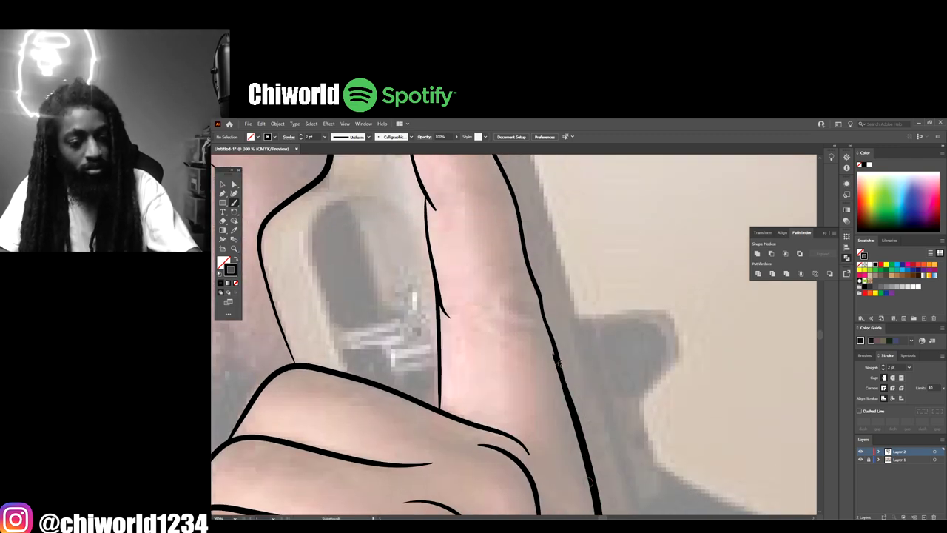
left_click_drag(557, 357, 530, 265)
scroll(666, 481, "down", 4)
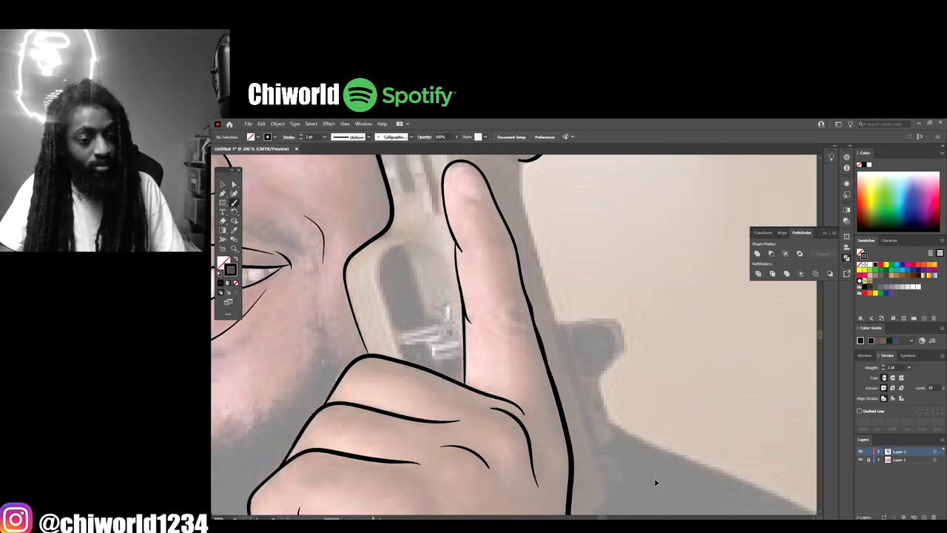
scroll(655, 477, "up", 5)
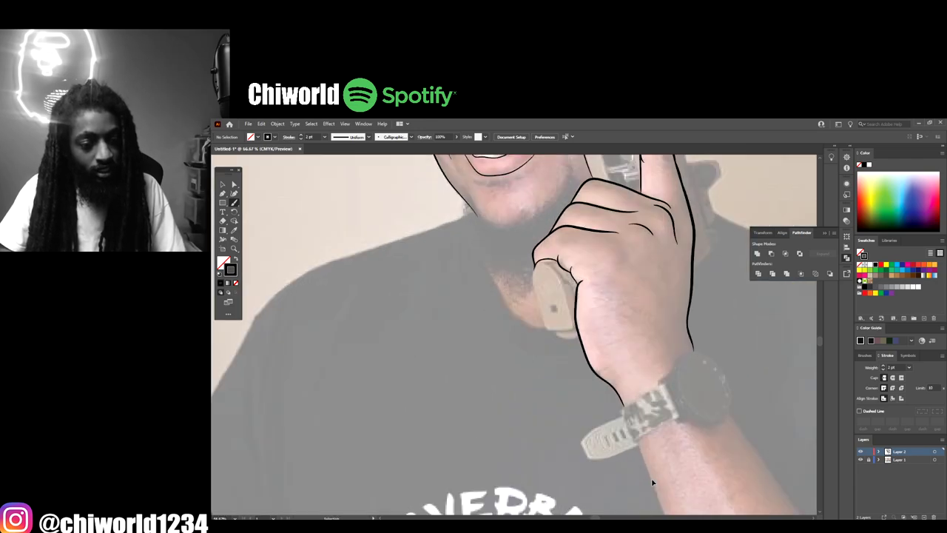
scroll(651, 478, "up", 5)
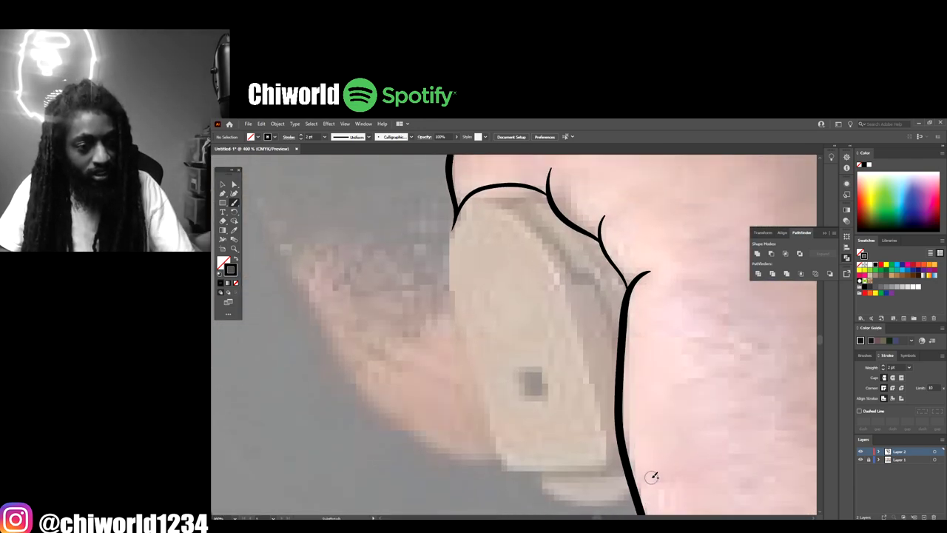
scroll(478, 186, "down", 2)
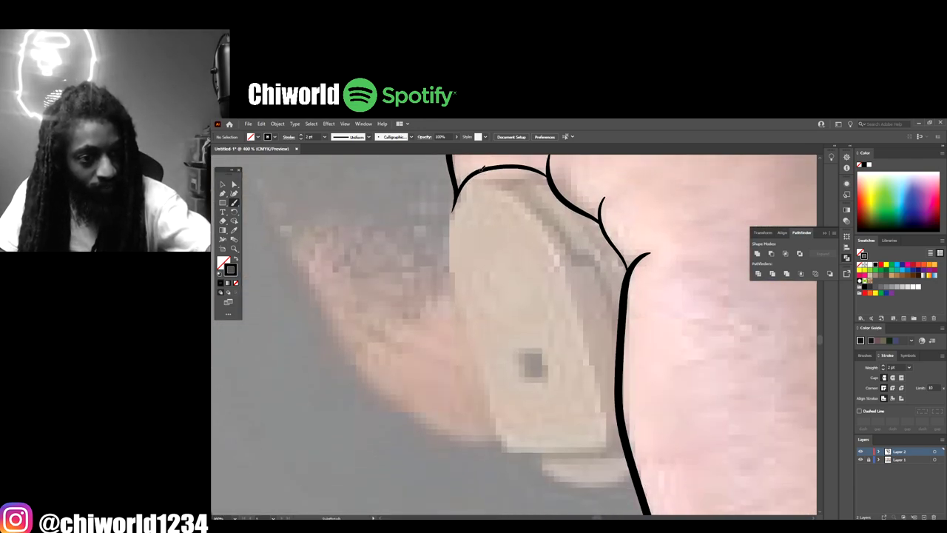
mouse_move(468, 180)
left_mouse_down()
mouse_move(448, 215)
mouse_move(455, 310)
mouse_move(509, 453)
mouse_move(588, 495)
mouse_move(643, 486)
mouse_move(629, 487)
left_mouse_up()
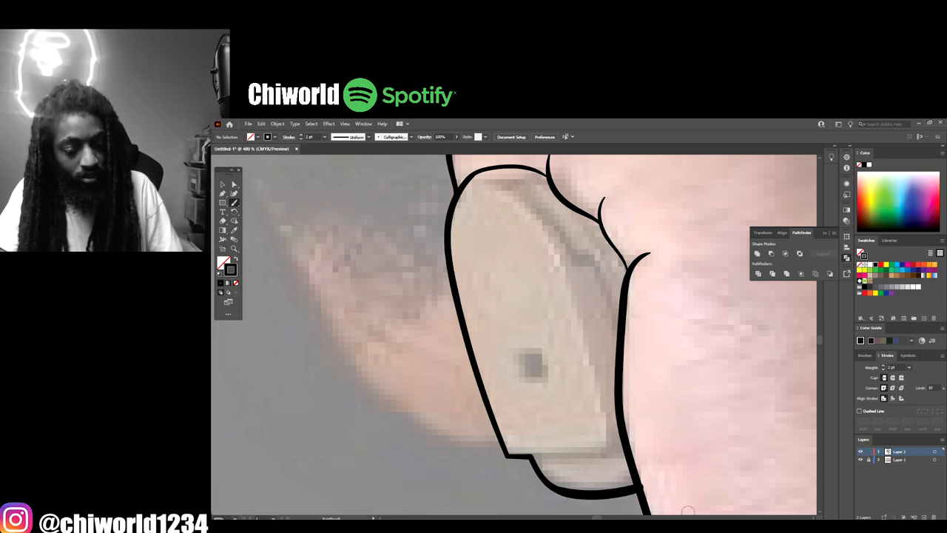
scroll(687, 510, "down", 1)
key("ctrl+z")
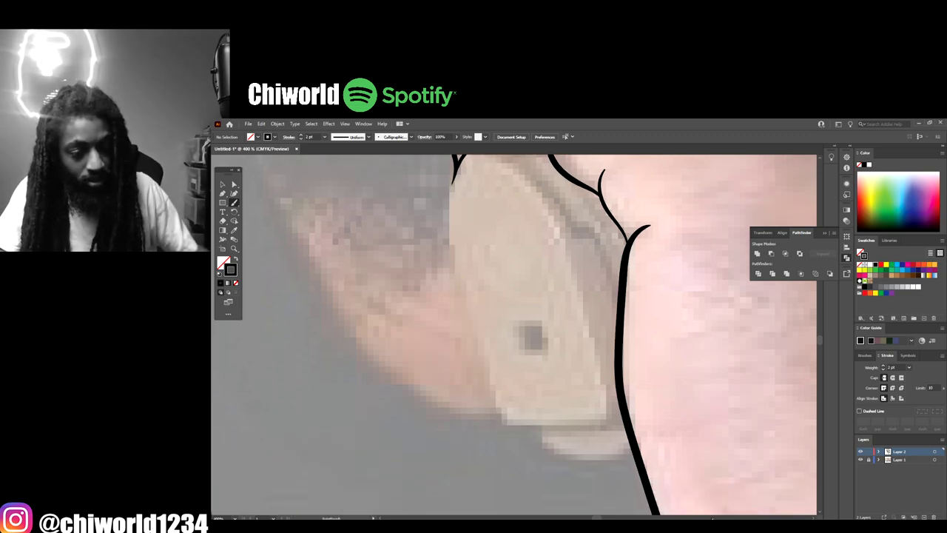
Step: Trace the outer side and bottom edge of the pistol grip, plus the rounded piece protruding beneath it, with 2 pt brush strokes
mouse_move(455, 169)
left_mouse_down()
mouse_move(472, 342)
mouse_move(496, 418)
left_mouse_up()
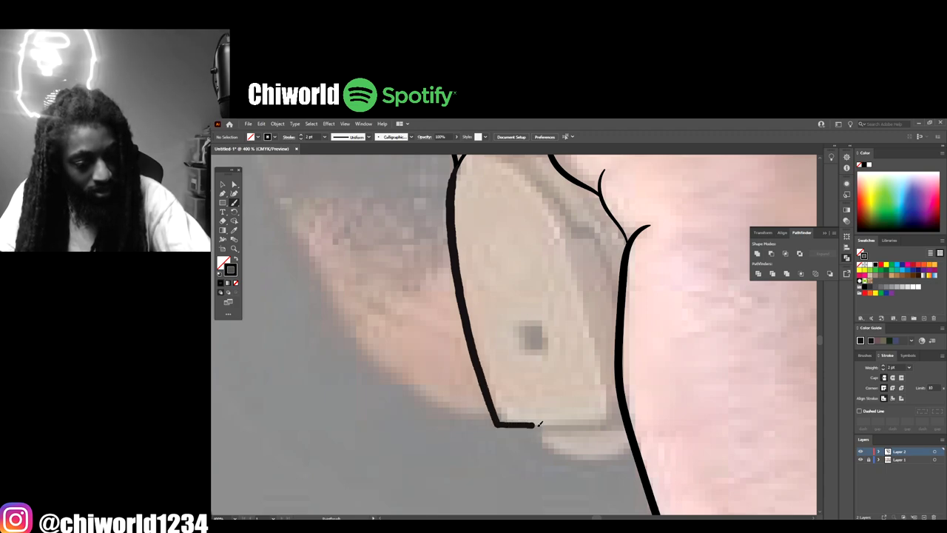
left_click_drag(616, 420, 613, 419)
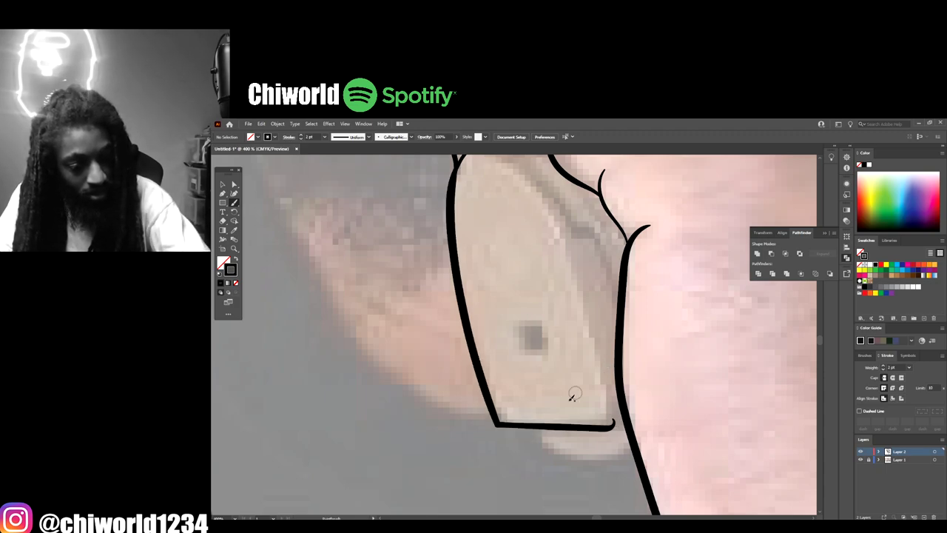
left_click_drag(568, 460, 632, 460)
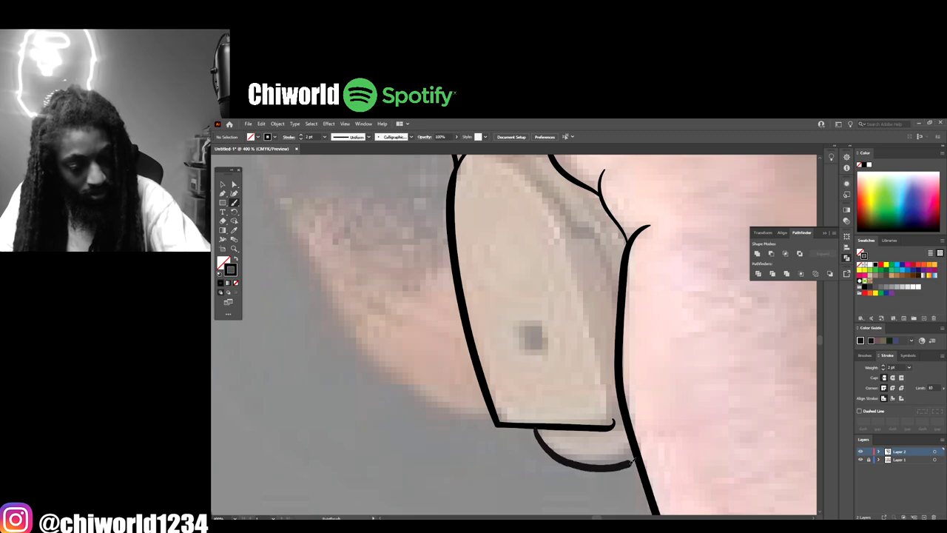
Step: Trace the grip's curved inner edge and upper rim, plus the stepped contour between the grip and the curled fingers
scroll(601, 474, "up", 1)
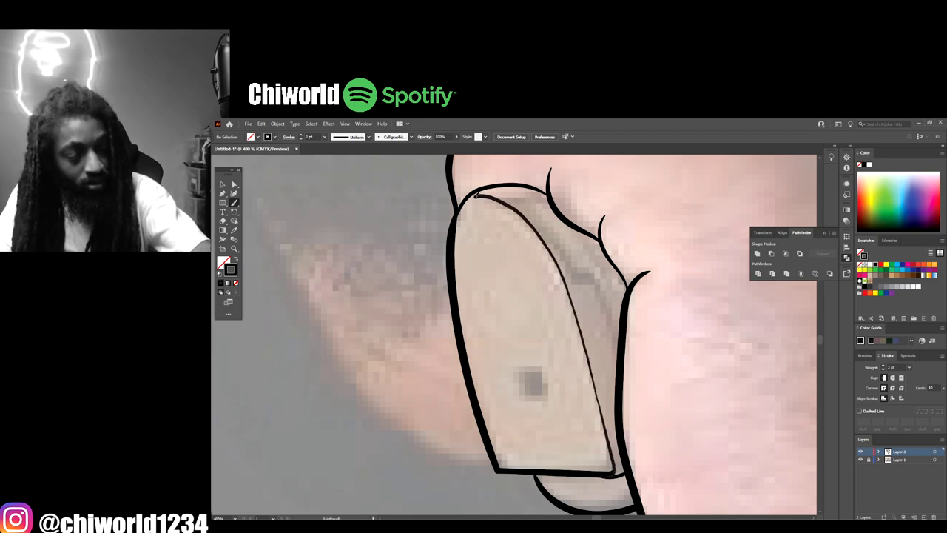
left_click_drag(459, 210, 452, 238)
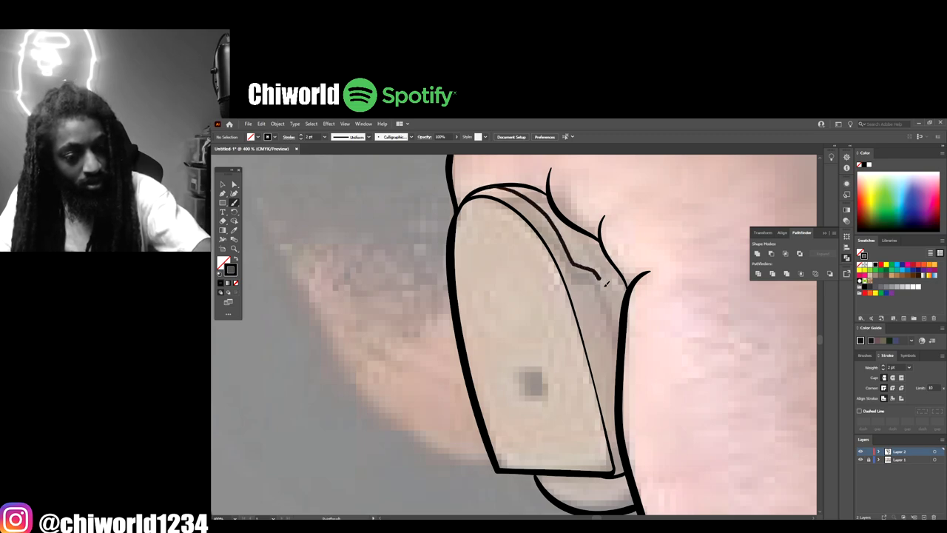
left_click_drag(605, 282, 626, 361)
scroll(625, 482, "down", 7)
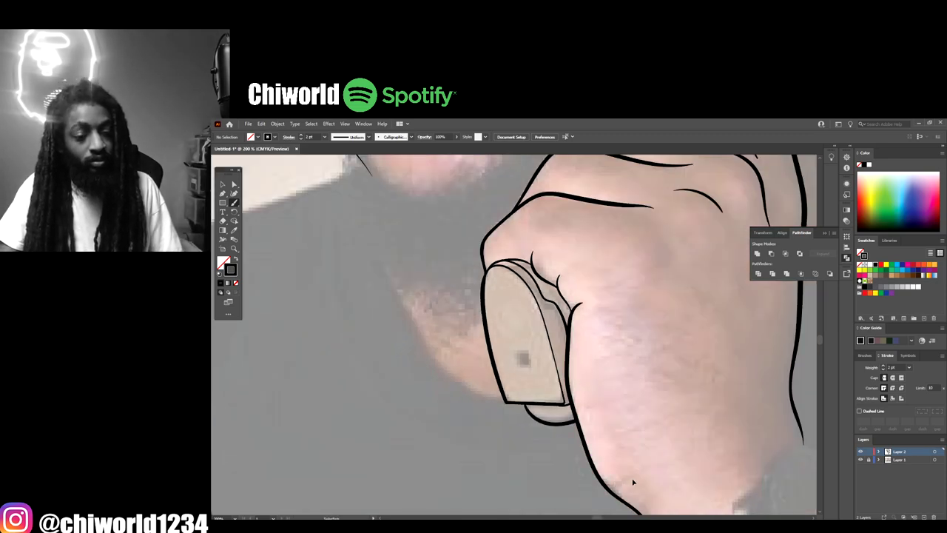
Step: Trace the curved neckline from the bottom corner of the pistol grip up toward the jaw
scroll(650, 474, "up", 3)
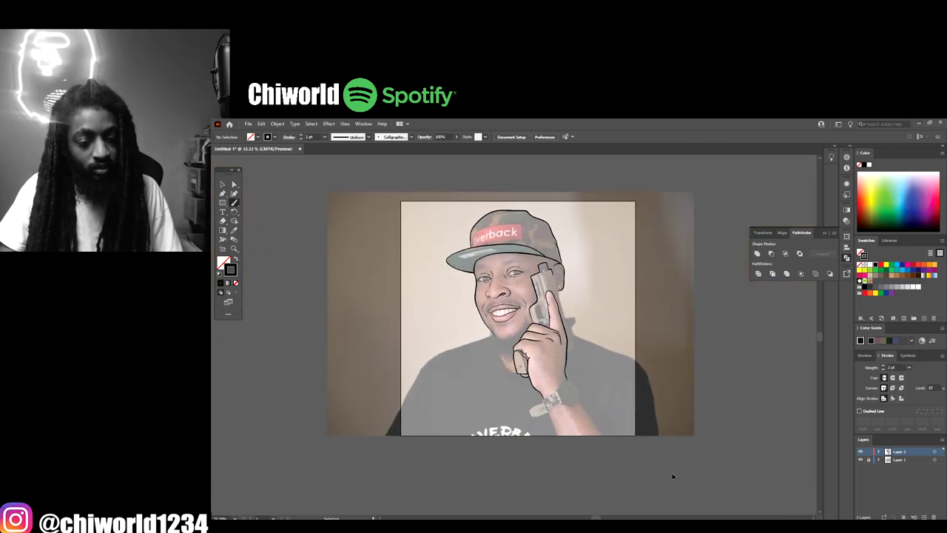
scroll(670, 474, "up", 3)
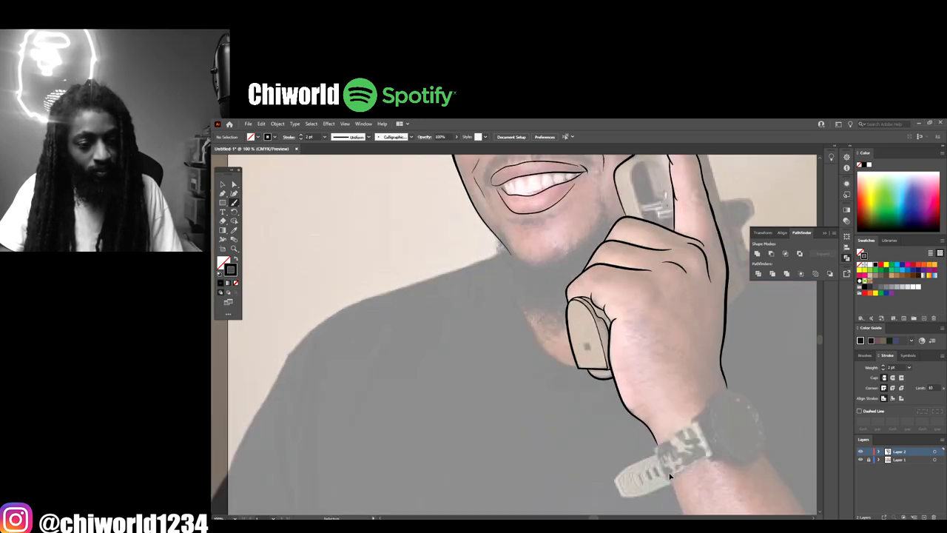
scroll(669, 471, "up", 1)
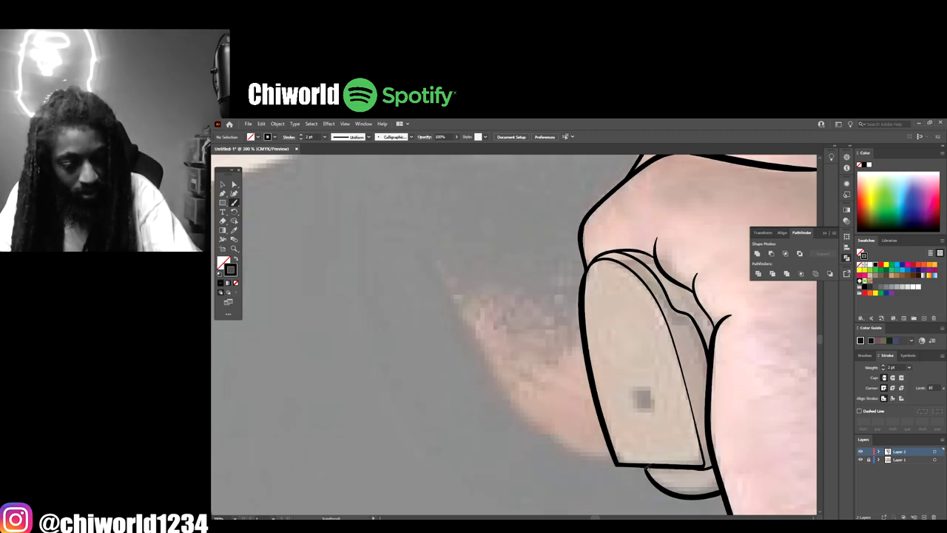
mouse_move(620, 462)
left_mouse_down()
mouse_move(552, 431)
mouse_move(511, 385)
mouse_move(438, 284)
mouse_move(414, 226)
left_mouse_up()
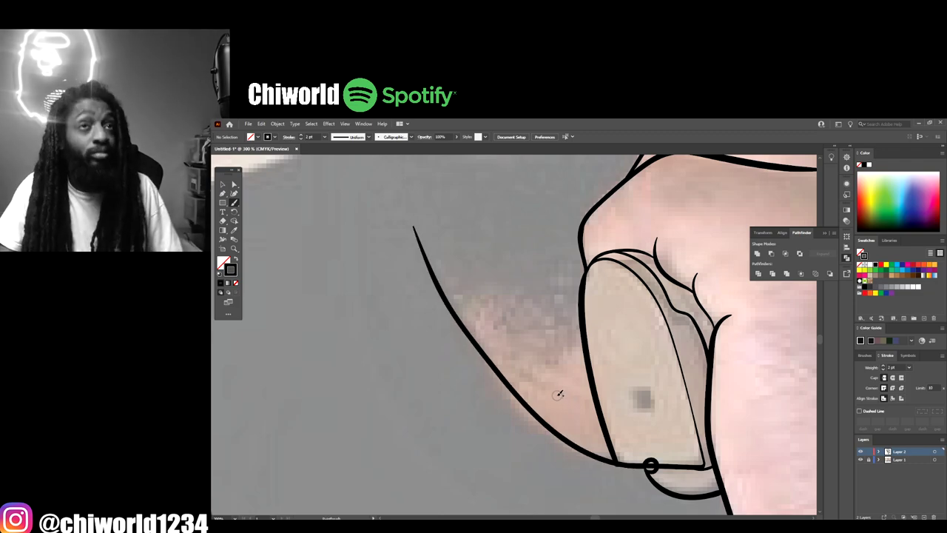
Step: Hide the Layer 1 photo to examine the line drawing with the grip and neckline, and show the photo again
scroll(559, 395, "down", 5)
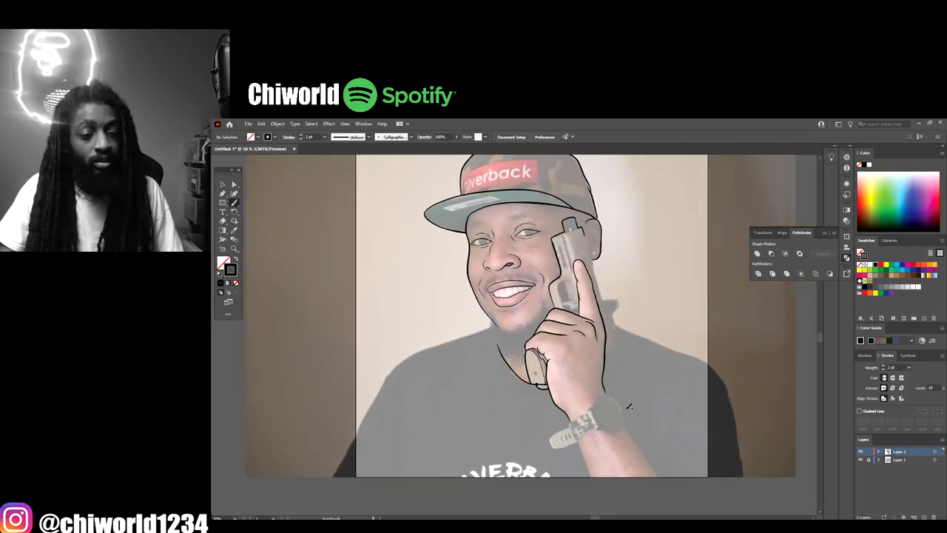
key("ctrl+minus")
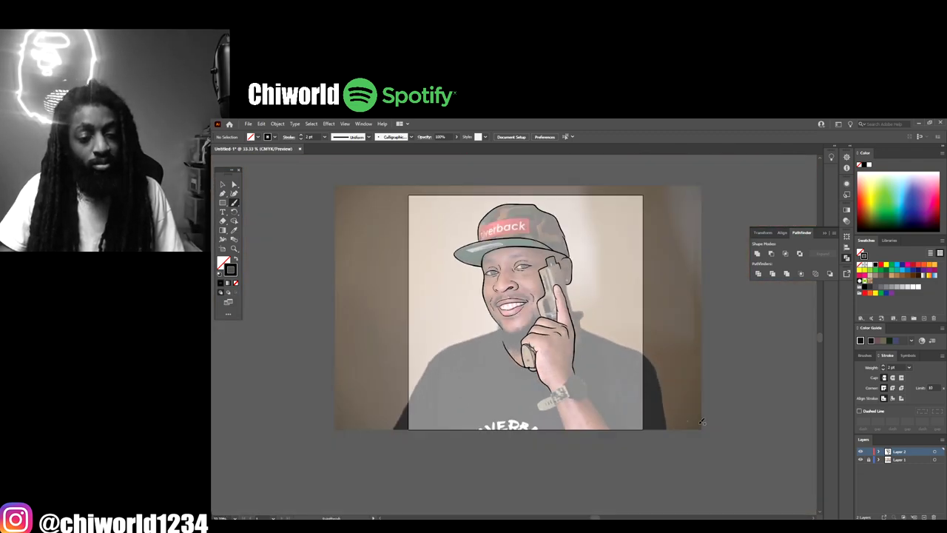
left_click(860, 460)
key("ctrl+minus")
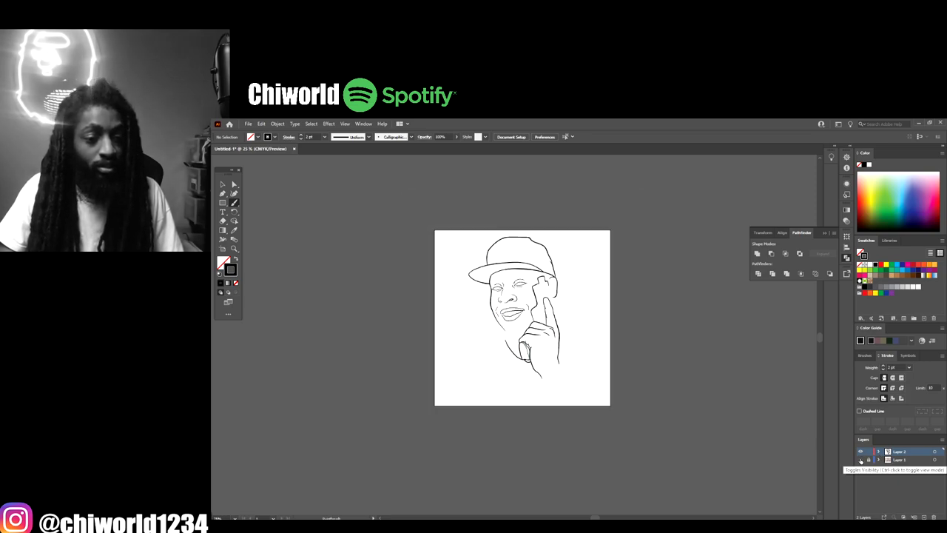
key("ctrl+plus")
key("ctrl+plus")
left_click(860, 459)
Step: Draw the branching fabric fold lines on the shirt at the armpit opposite the raised hand with 2 pt brush strokes
key("ctrl+plus")
scroll(742, 457, "left", 2)
scroll(744, 451, "down", 3)
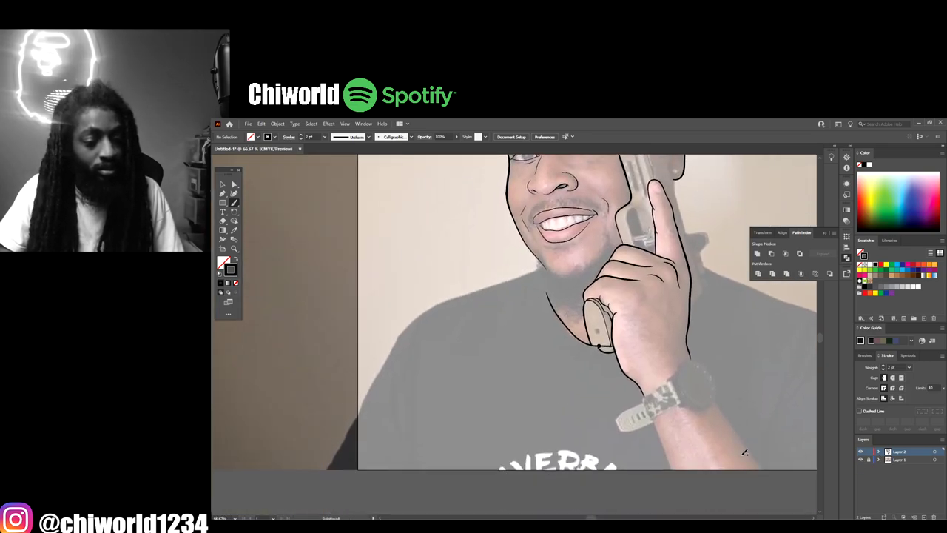
scroll(745, 455, "left", 1)
key("ctrl+plus")
scroll(745, 456, "left", 1)
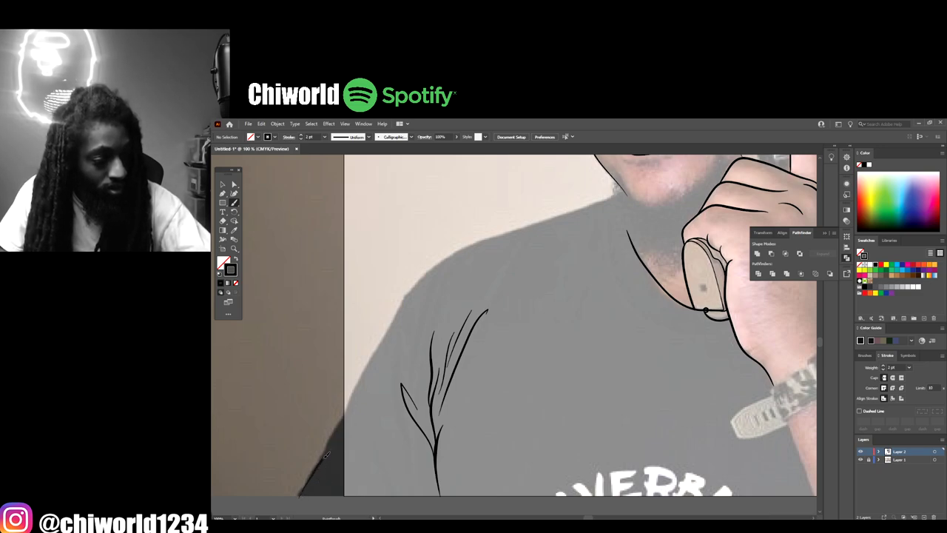
Step: Set the stroke weight to 3 pt and trace the sleeve and shoulder from the photo's bottom edge up to the neck
left_click_drag(348, 413, 346, 415)
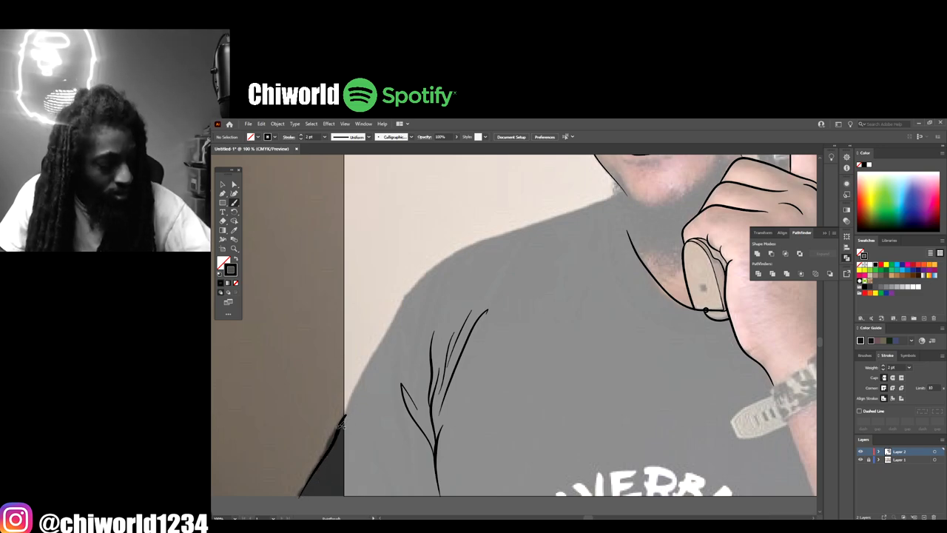
left_click(324, 137)
left_click(330, 191)
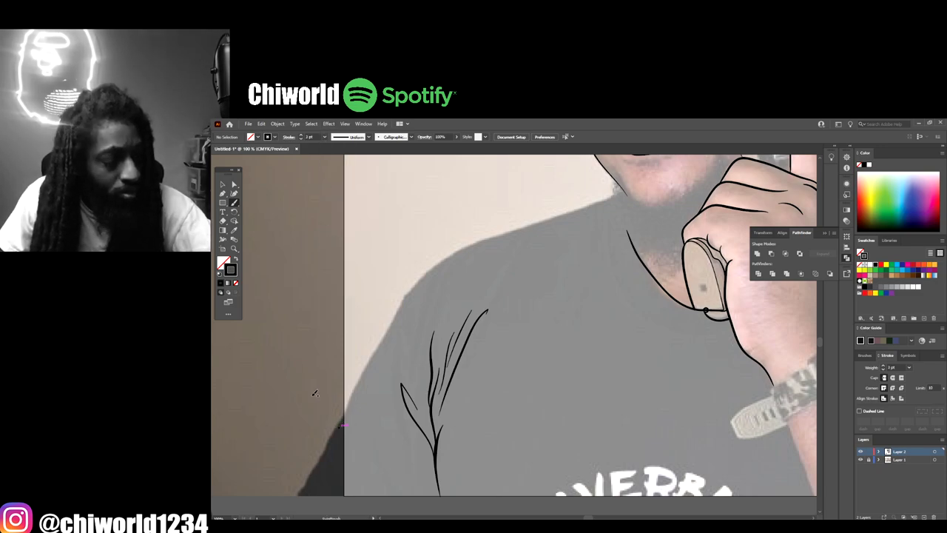
mouse_move(296, 494)
left_mouse_down()
mouse_move(423, 273)
mouse_move(463, 246)
mouse_move(627, 191)
left_mouse_up()
Step: Trace the shoulder and sleeve behind the raised hand from the neck down to the photo's bottom edge
key("ctrl+minus")
key("ctrl+minus")
key("ctrl+minus")
scroll(714, 226, "right", 2)
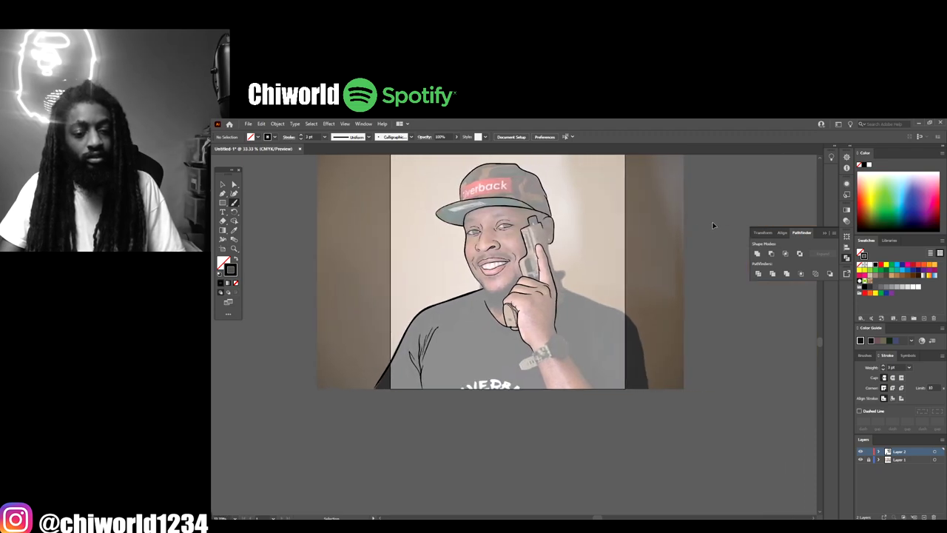
key("ctrl+plus")
key("ctrl+plus")
key("ctrl+plus")
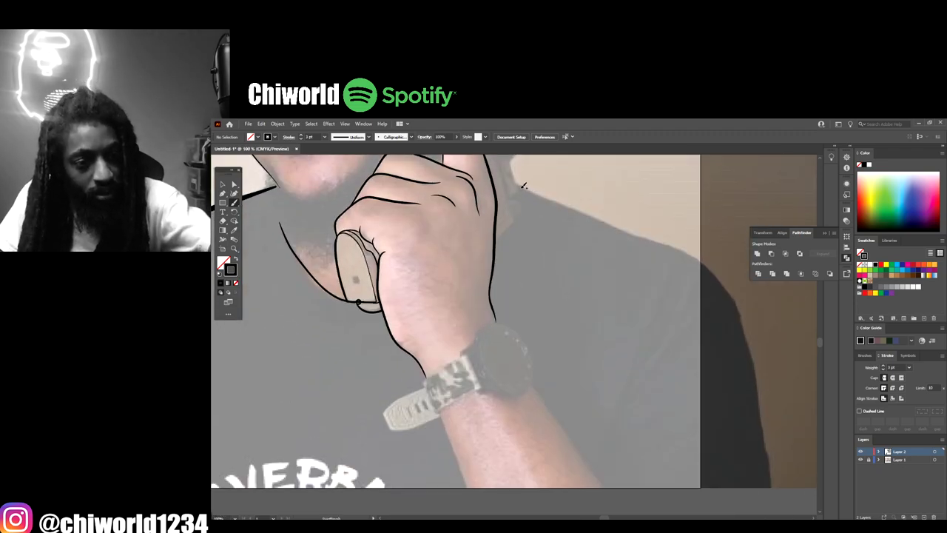
mouse_move(523, 185)
left_mouse_down()
mouse_move(675, 249)
mouse_move(715, 275)
mouse_move(750, 335)
mouse_move(777, 485)
left_mouse_up()
Step: Hide the Layer 1 photo to examine the drawing with both shoulder outlines, and show the photo again
key("ctrl+minus")
key("ctrl+minus")
key("ctrl+minus")
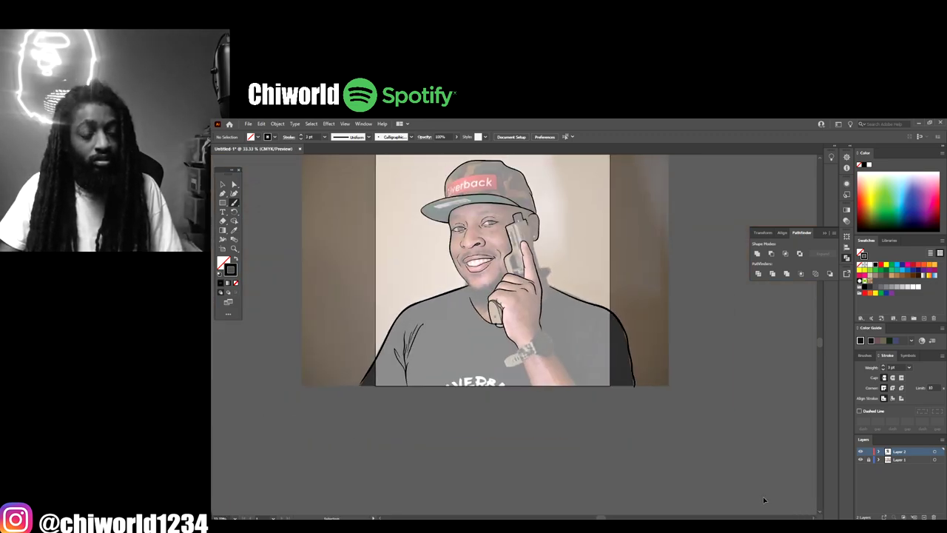
scroll(764, 500, "left", 1)
scroll(769, 497, "up", 1)
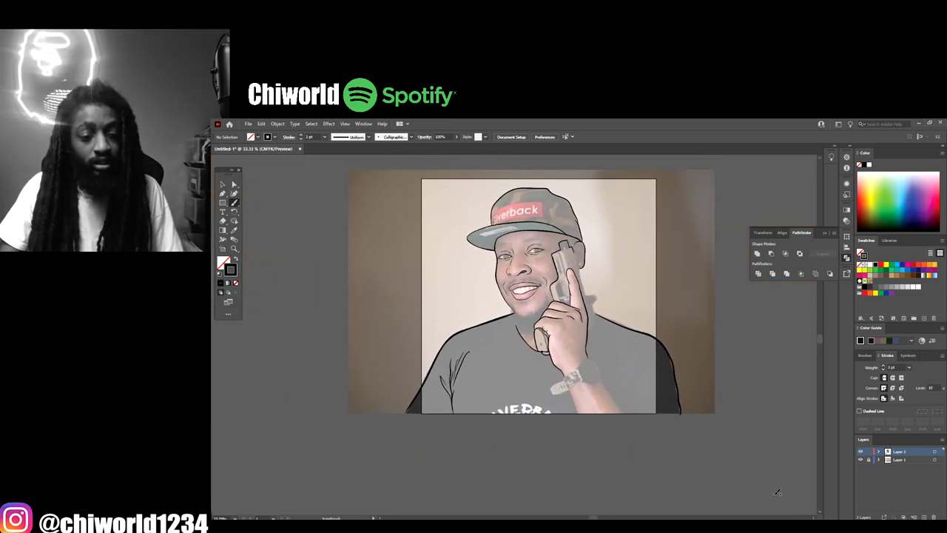
left_click(860, 459)
key("ctrl+plus")
left_click(860, 460)
Step: Trace both edges of the forearm from below the artboard up to the watch
scroll(753, 448, "down", 3)
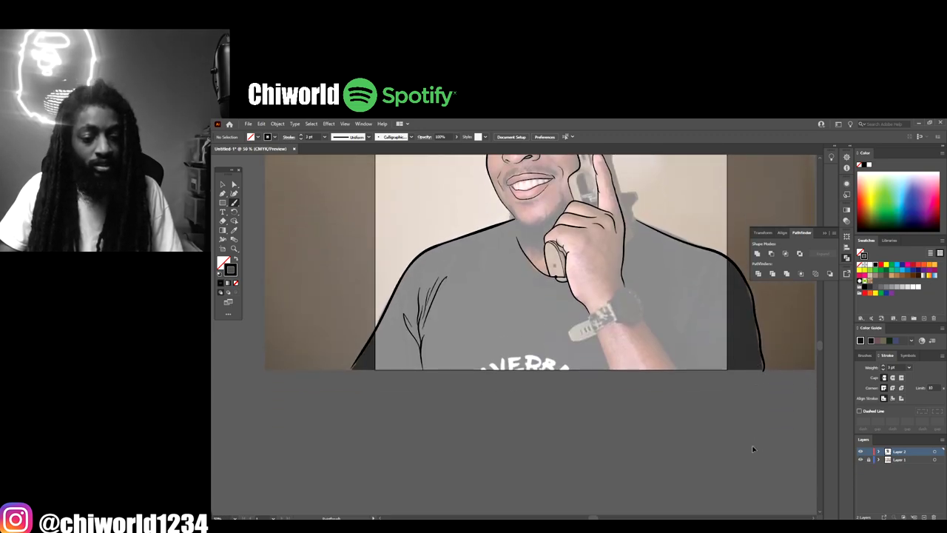
key("ctrl+plus")
key("ctrl+plus")
key("ctrl+plus")
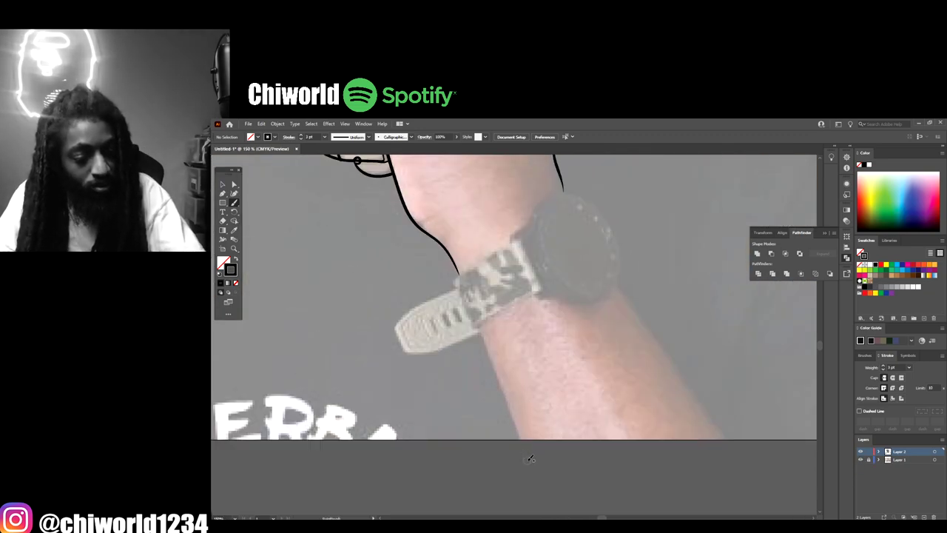
left_click_drag(530, 459, 481, 318)
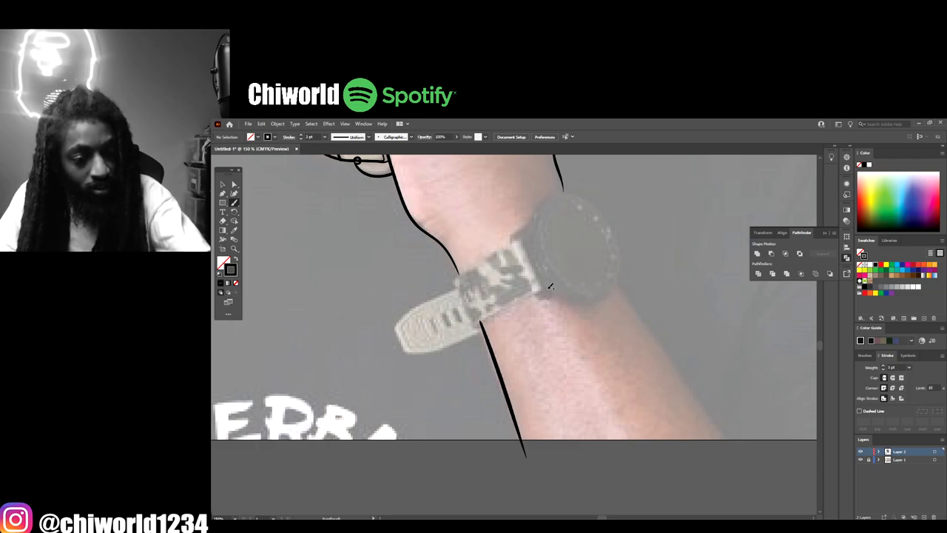
left_click_drag(748, 457, 618, 284)
scroll(620, 319, "up", 1)
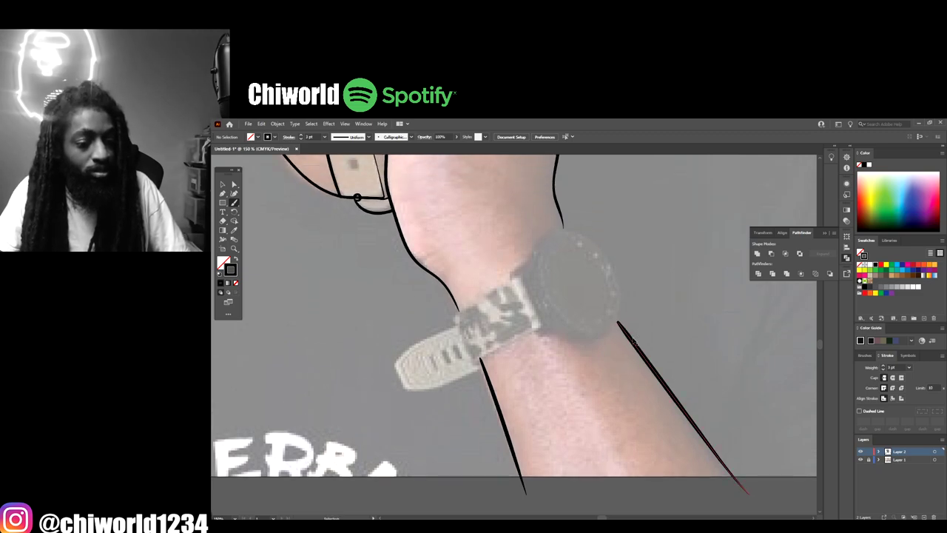
Step: Trace the lower edge of the watch band and continue the line around the bottom and outer side of the watch case
scroll(627, 326, "up", 2)
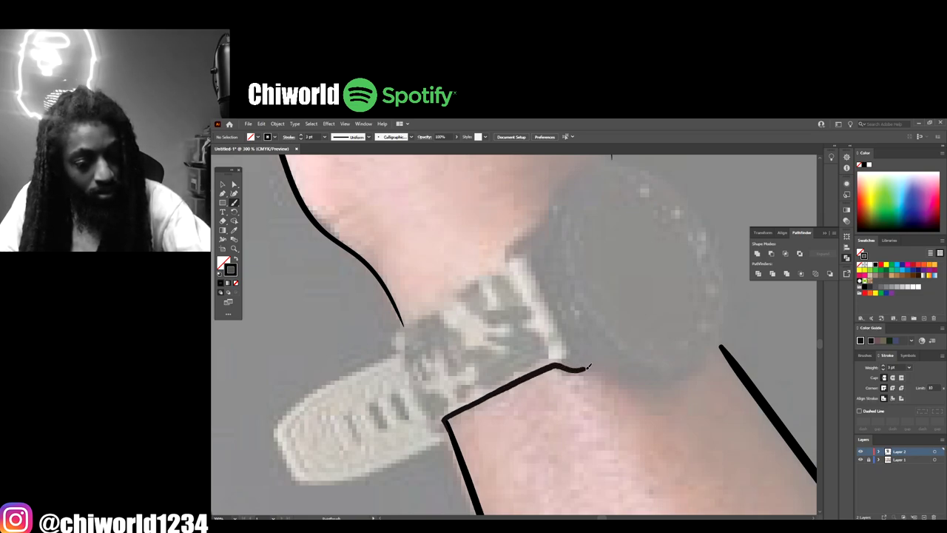
mouse_move(630, 384)
left_mouse_down()
mouse_move(674, 383)
mouse_move(703, 364)
left_mouse_up()
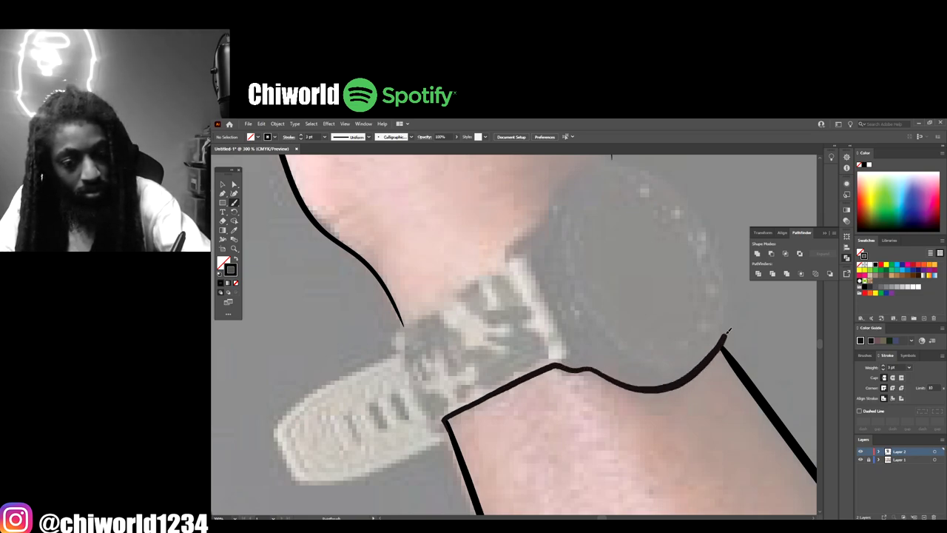
left_click_drag(733, 267, 730, 264)
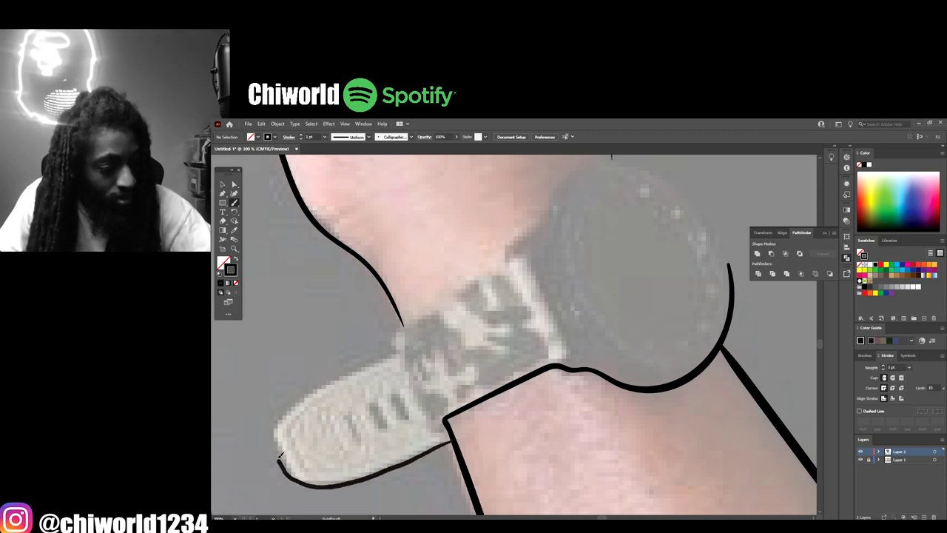
Step: Outline the loose rounded end of the watch strap and trace the band's upper edge up to the watch case
left_click_drag(386, 355, 392, 355)
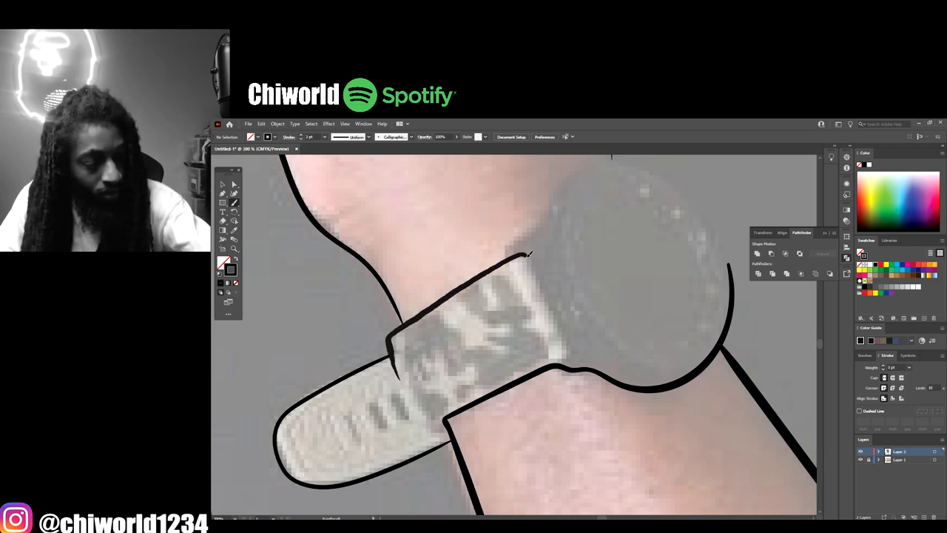
left_click_drag(528, 254, 529, 259)
Step: Trace the upper contour of the watch case from the band over the top, closing it with the lower outline
scroll(518, 296, "up", 3)
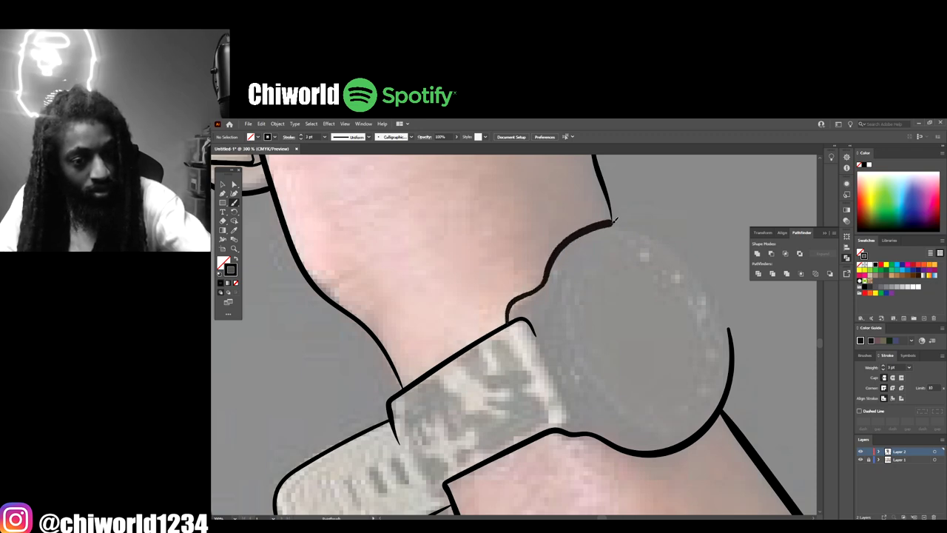
mouse_move(614, 220)
left_mouse_down()
mouse_move(668, 238)
mouse_move(712, 287)
mouse_move(733, 334)
left_mouse_up()
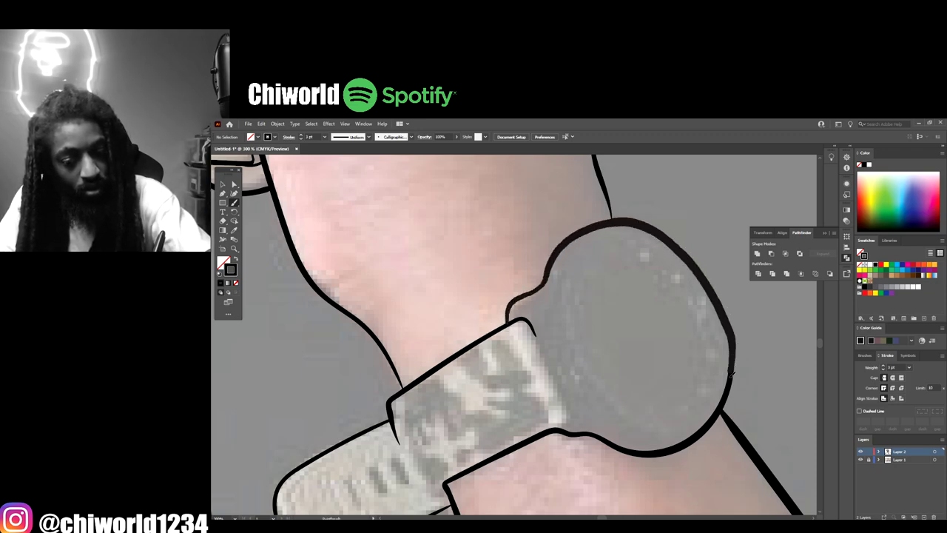
left_click_drag(731, 374, 693, 440)
Step: Thicken the tapered end of the wrist line so it joins the top of the watch case
scroll(695, 464, "down", 5)
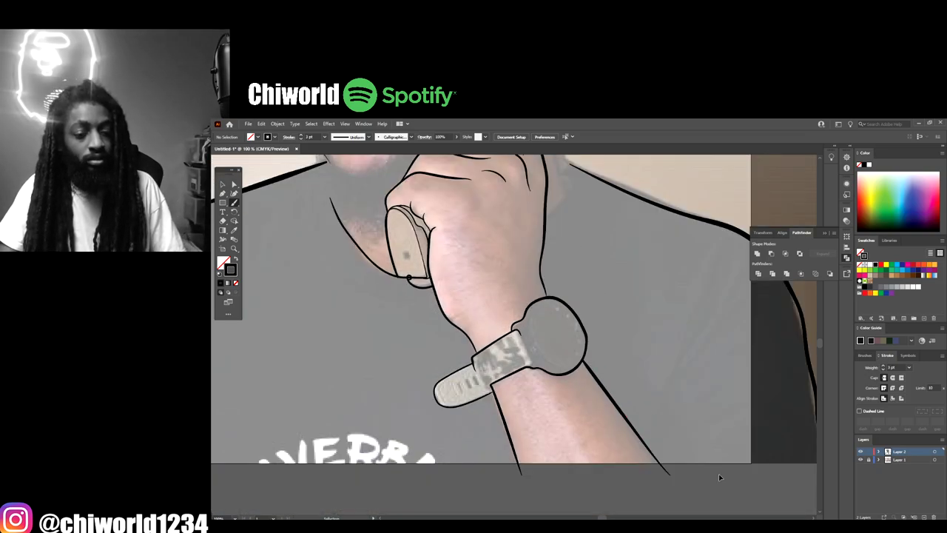
scroll(725, 468, "up", 6)
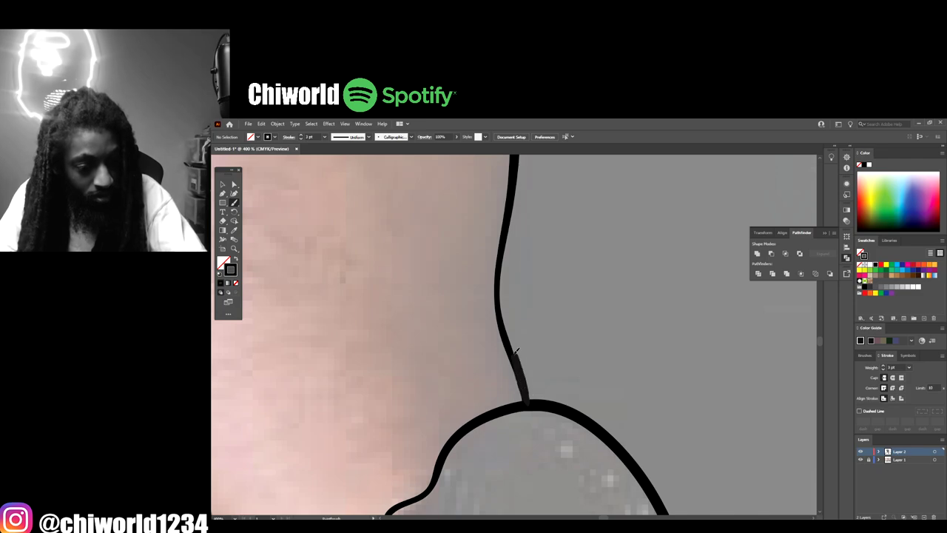
scroll(676, 392, "down", 2)
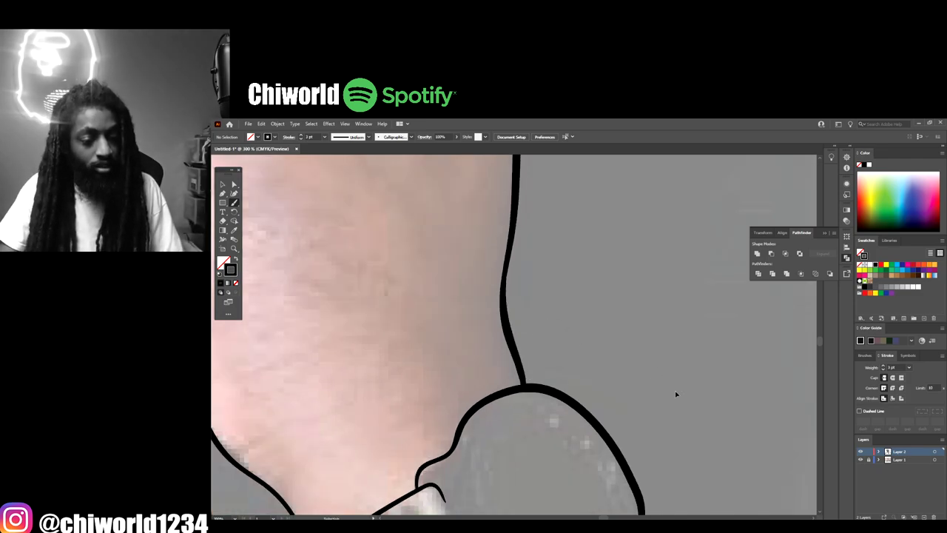
scroll(676, 393, "up", 2)
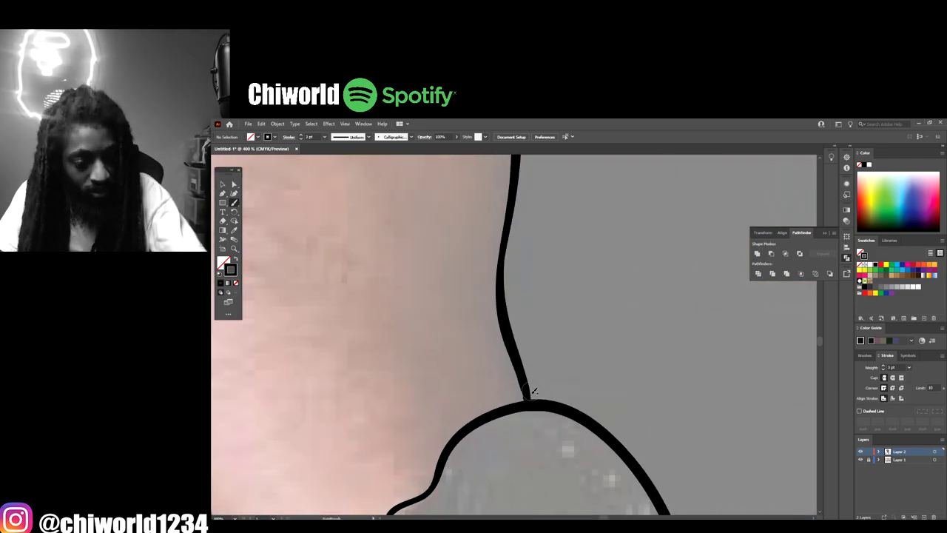
Step: Hide the reference photo layer to review the line art without it, and show the photo again
scroll(643, 492, "down", 6)
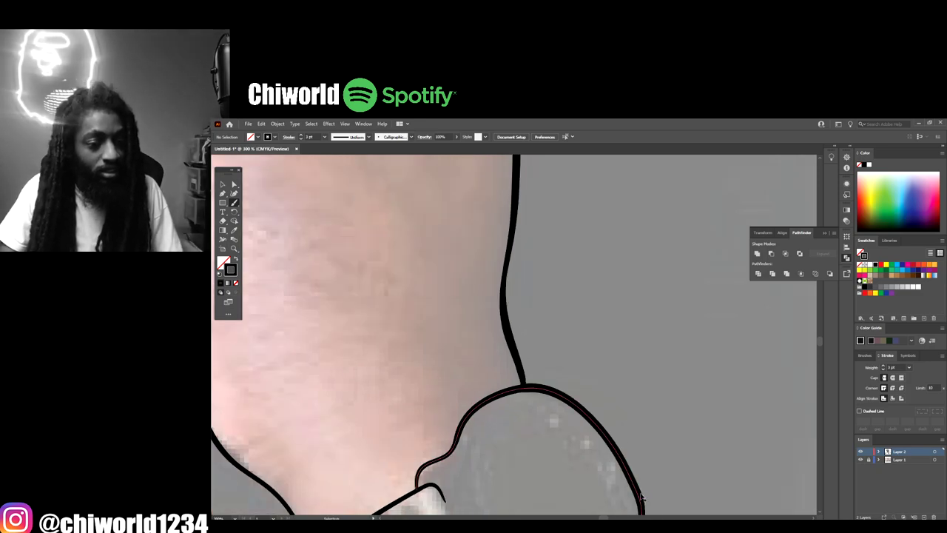
left_click(860, 463)
key("ctrl+minus")
key("ctrl+minus")
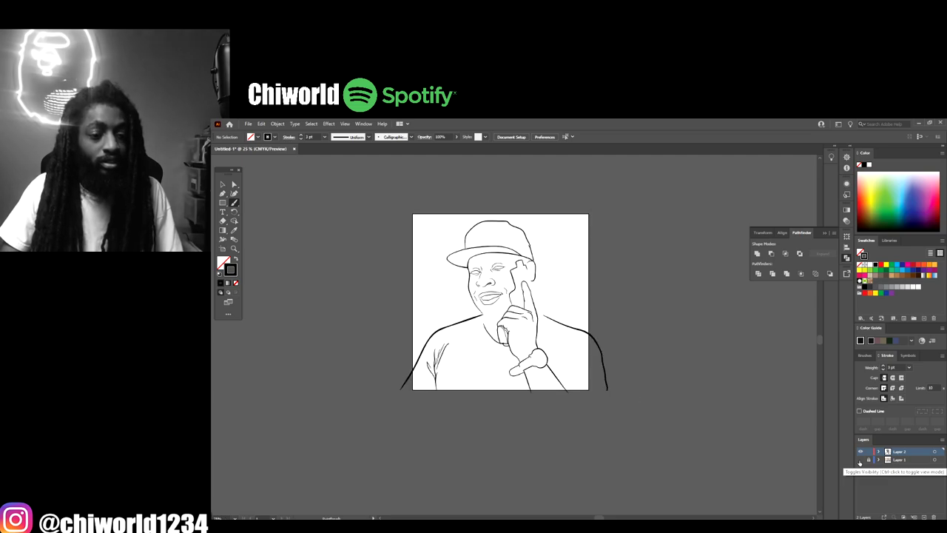
key("ctrl+equal")
key("ctrl+equal")
key("ctrl+equal")
left_click(859, 460)
Step: Extend the forearm's outer line past the photo's lower edge into a first curled drip and thicken the line where the strokes meet
scroll(674, 454, "up", 3)
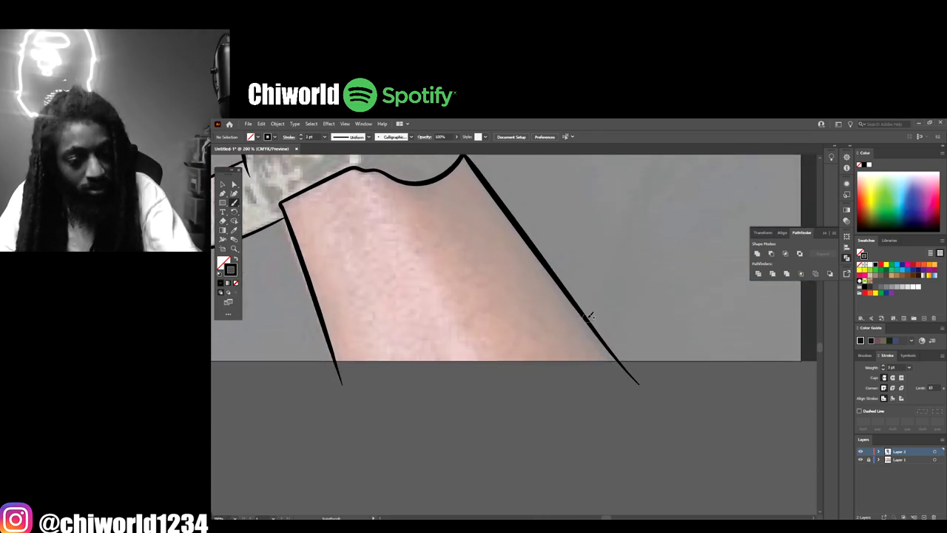
mouse_move(633, 379)
left_mouse_down()
mouse_move(655, 412)
mouse_move(628, 423)
mouse_move(627, 469)
mouse_move(610, 462)
mouse_move(604, 440)
left_mouse_up()
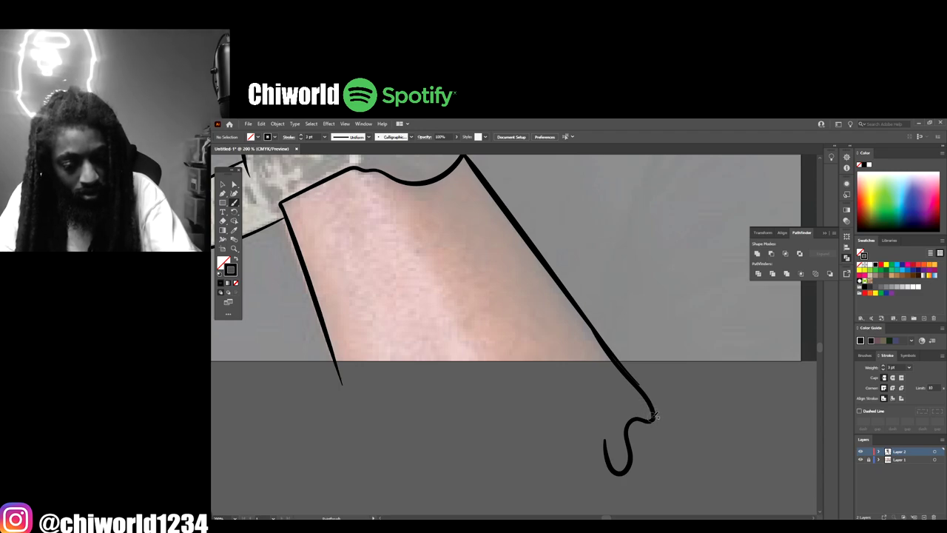
left_click_drag(651, 405, 584, 310)
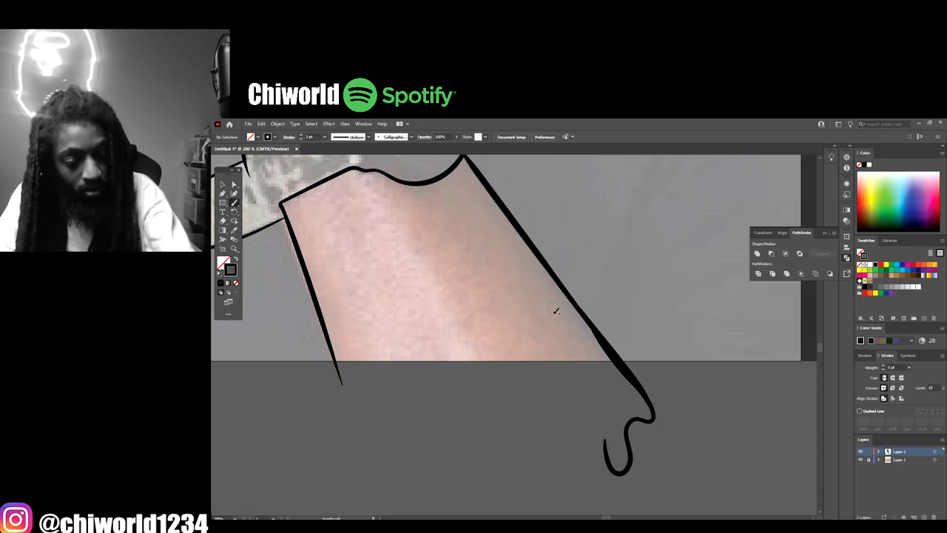
scroll(666, 400, "up", 1)
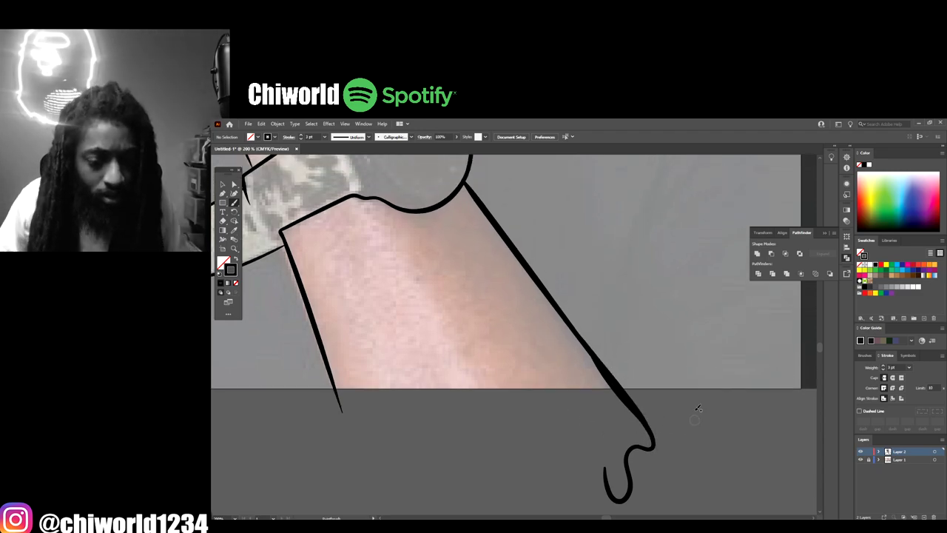
scroll(698, 405, "up", 2)
scroll(698, 405, "down", 1)
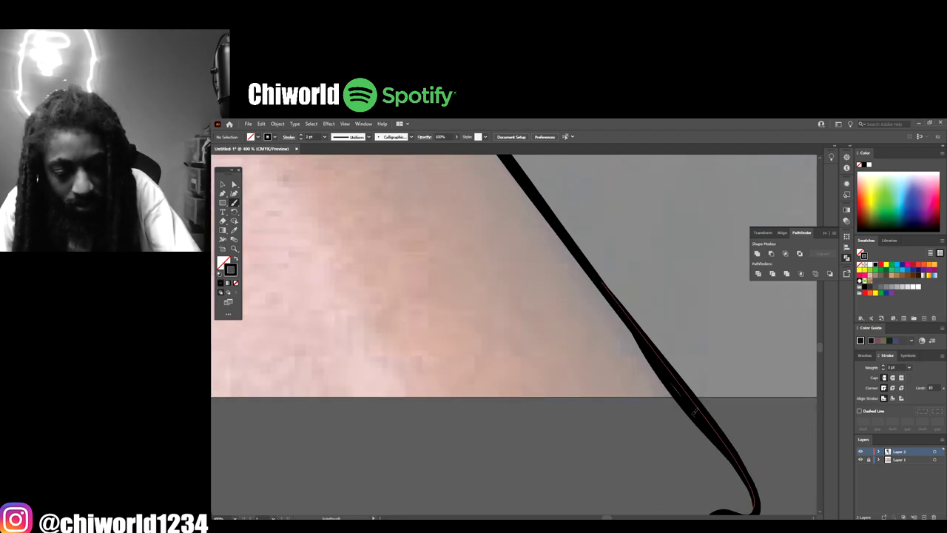
scroll(700, 404, "down", 2)
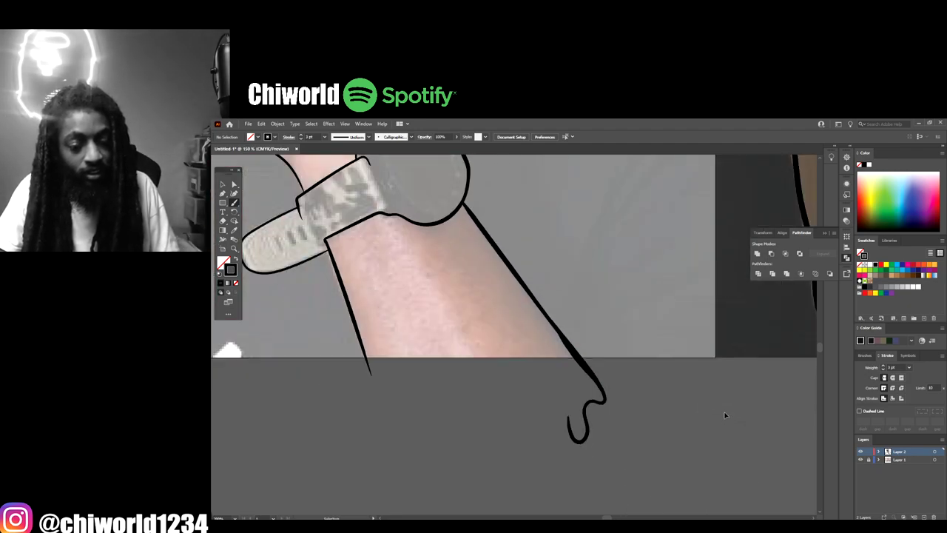
scroll(700, 404, "up", 1)
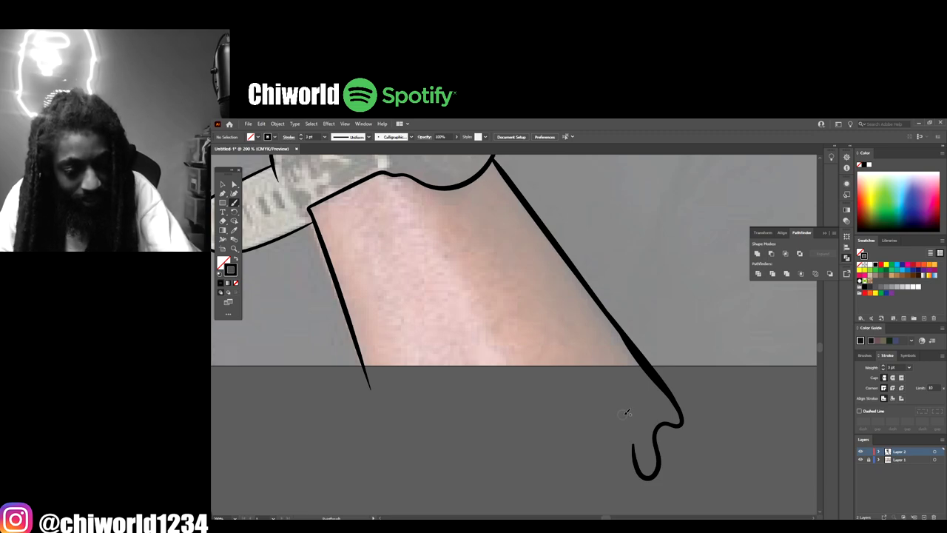
Step: Continue the drip contour across the forearm's lower end with several uneven drips, joining it to the forearm's inner line
mouse_move(631, 415)
left_mouse_down()
mouse_move(635, 448)
mouse_move(625, 451)
mouse_move(577, 399)
mouse_move(552, 424)
mouse_move(552, 486)
mouse_move(533, 486)
mouse_move(529, 458)
left_mouse_up()
key("ctrl+z")
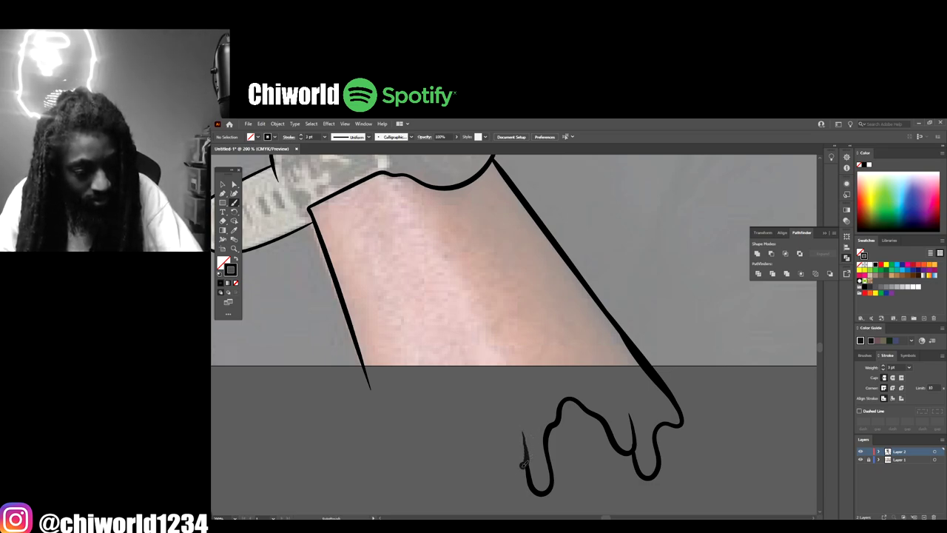
mouse_move(523, 465)
left_mouse_down()
mouse_move(500, 429)
mouse_move(465, 419)
mouse_move(447, 474)
mouse_move(430, 467)
mouse_move(432, 477)
mouse_move(415, 478)
mouse_move(380, 409)
mouse_move(351, 439)
mouse_move(369, 389)
mouse_move(364, 364)
left_mouse_up()
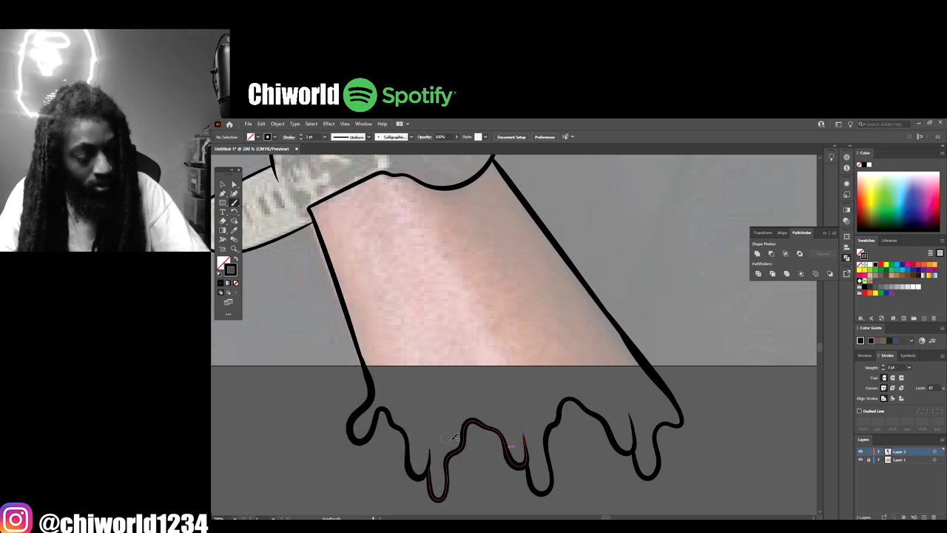
Step: Undo the last drip stroke at the forearm's inner line and redraw it as a narrow drip hanging straight down from that line
scroll(489, 433, "down", 8)
key("ctrl+minus")
scroll(522, 427, "left", 8)
key("ctrl+equal")
key("ctrl+equal")
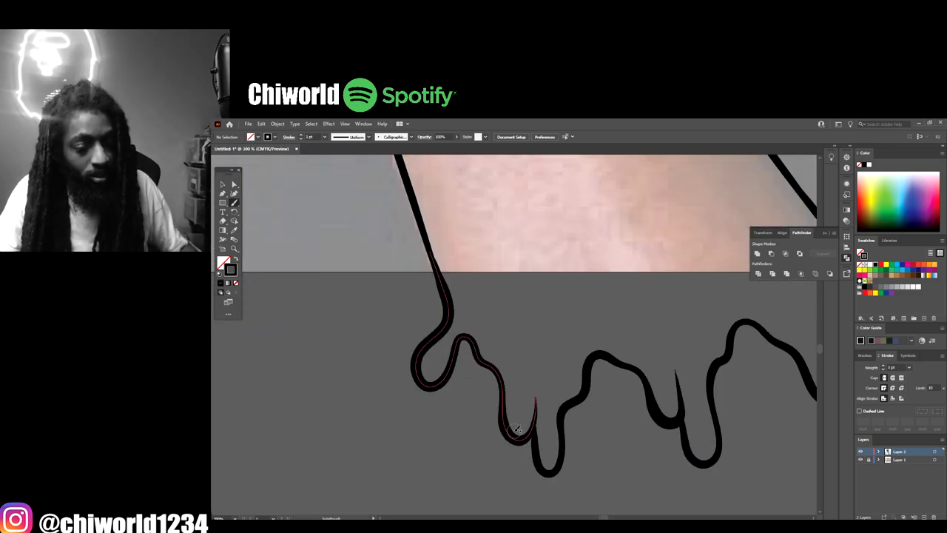
key("ctrl+z")
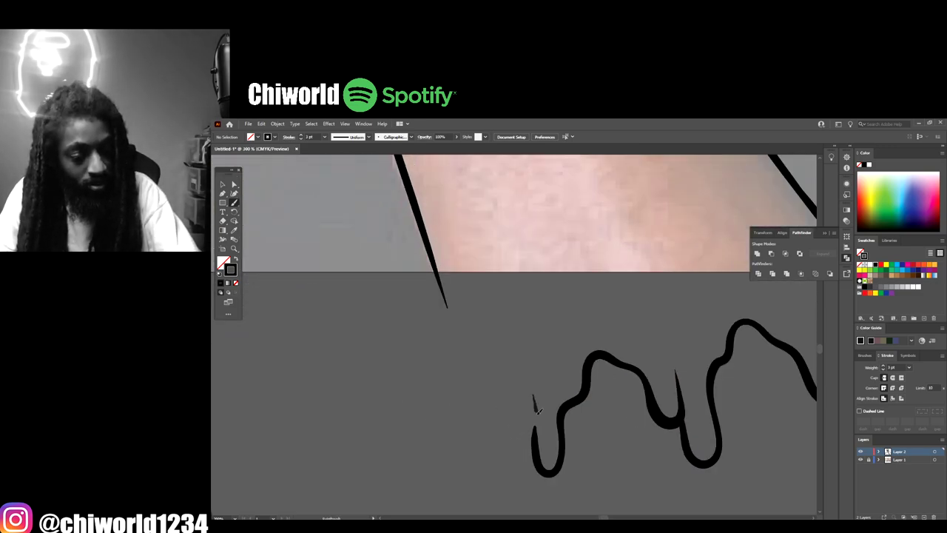
mouse_move(536, 409)
left_mouse_down()
mouse_move(528, 437)
mouse_move(473, 349)
mouse_move(465, 410)
mouse_move(449, 396)
mouse_move(447, 299)
mouse_move(412, 183)
left_mouse_up()
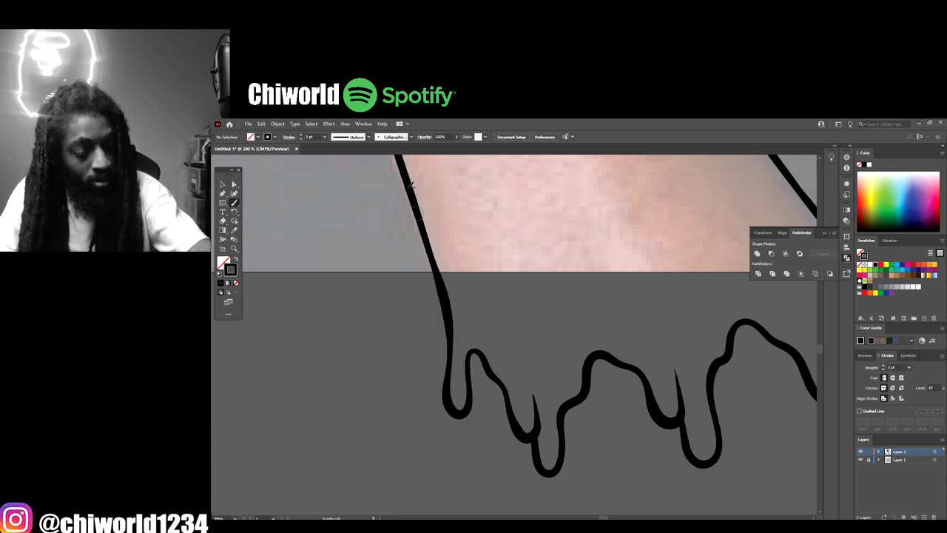
Step: Draw a row of uneven drips below the shirt lettering, running from the forearm's inner line towards the sleeve fold
key("ctrl+minus")
key("ctrl+minus")
key("ctrl+minus")
key("ctrl+minus")
scroll(675, 384, "left", 3)
key("ctrl+plus")
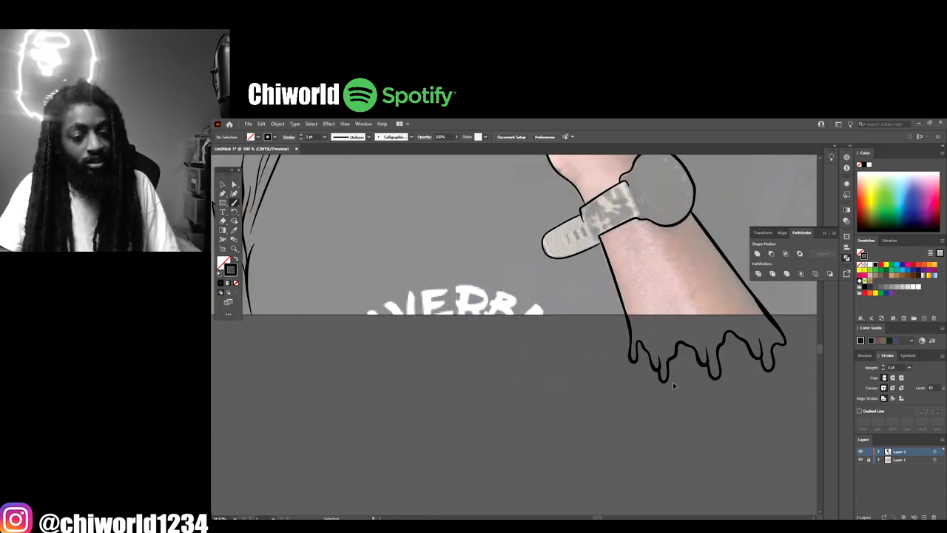
key("ctrl+plus")
scroll(673, 383, "right", 2)
scroll(673, 384, "left", 6)
key("ctrl+minus")
scroll(673, 383, "up", 1)
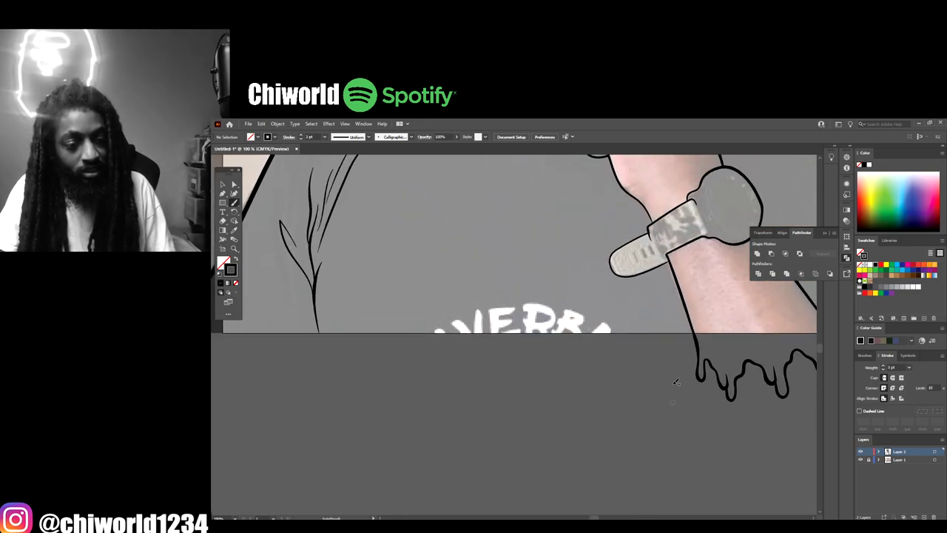
scroll(676, 382, "up", 2)
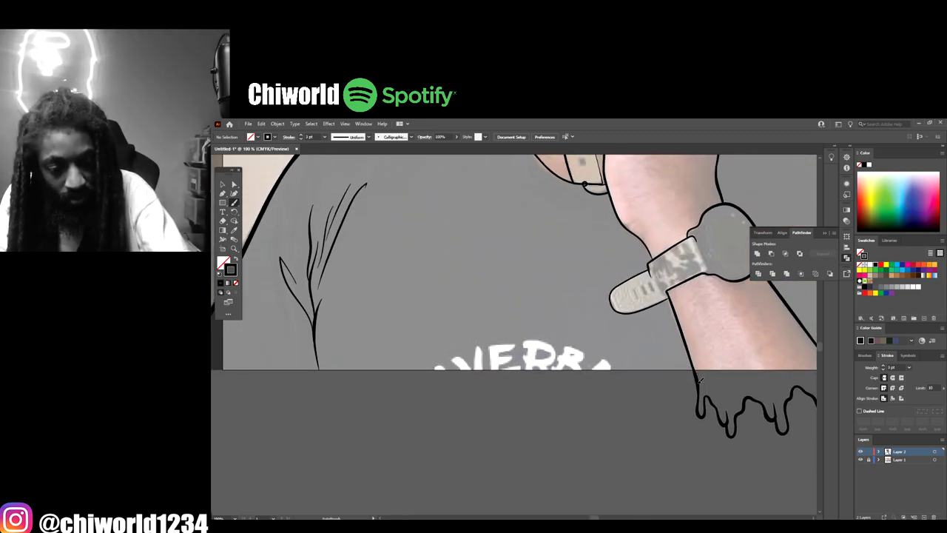
mouse_move(700, 379)
left_mouse_down()
mouse_move(646, 384)
mouse_move(642, 412)
mouse_move(631, 413)
mouse_move(624, 382)
mouse_move(606, 375)
mouse_move(572, 387)
mouse_move(562, 443)
mouse_move(557, 408)
mouse_move(536, 385)
mouse_move(504, 401)
mouse_move(500, 424)
mouse_move(490, 390)
mouse_move(483, 403)
mouse_move(452, 387)
mouse_move(435, 390)
mouse_move(398, 450)
mouse_move(394, 394)
mouse_move(381, 415)
left_mouse_up()
Step: Undo the stroke ending the shirt's drip row and redraw it with another drip that joins the sleeve fold line
scroll(538, 437, "down", 2)
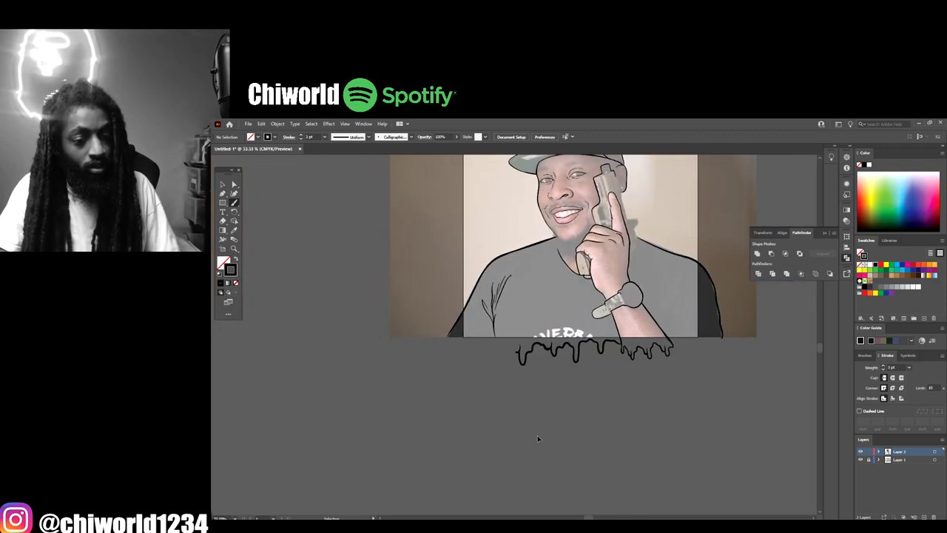
scroll(539, 436, "up", 6)
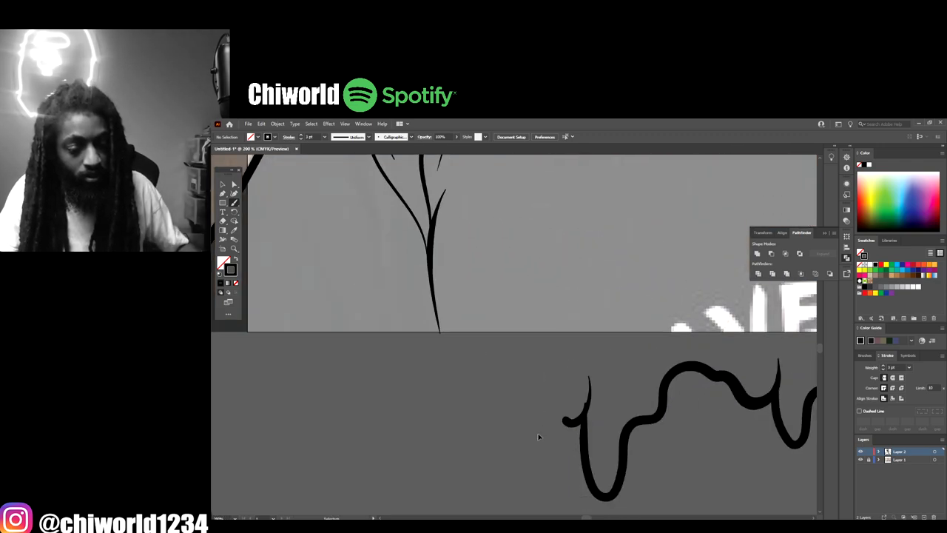
key("ctrl+z")
mouse_move(590, 370)
left_mouse_down()
mouse_move(580, 414)
mouse_move(568, 415)
mouse_move(548, 366)
mouse_move(522, 355)
mouse_move(477, 388)
mouse_move(454, 436)
mouse_move(439, 412)
mouse_move(437, 305)
left_mouse_up()
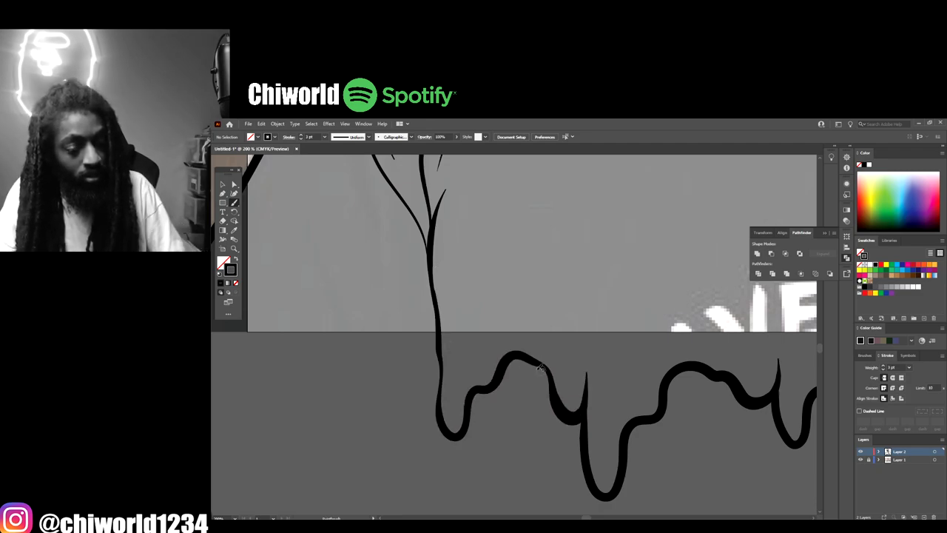
Step: Draw drips from the sleeve fold line to the shirt's left outer edge, and thicken the sleeve line where it meets them
key("ctrl+minus")
key("ctrl+minus")
key("ctrl+minus")
scroll(554, 395, "left", 5)
key("ctrl+plus")
key("ctrl+plus")
key("ctrl+plus")
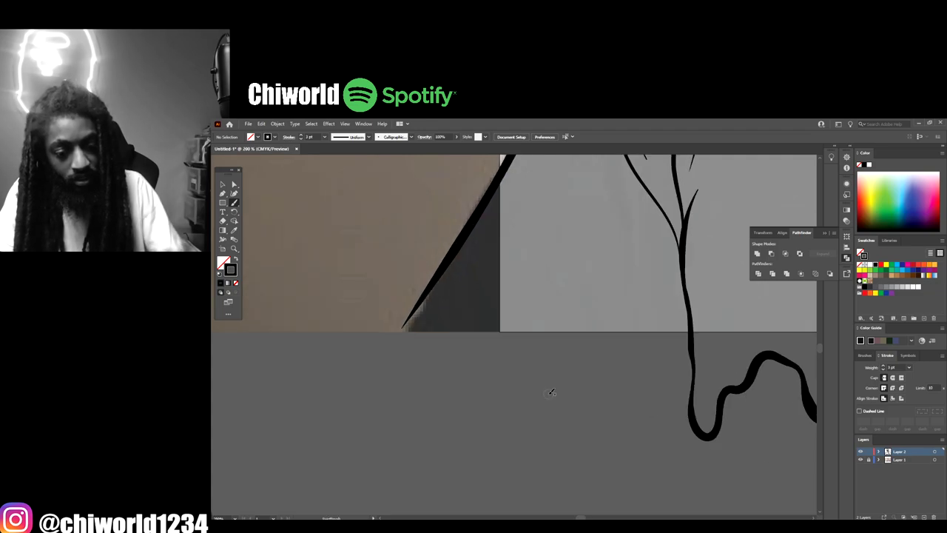
mouse_move(692, 373)
left_mouse_down()
mouse_move(622, 364)
mouse_move(615, 403)
mouse_move(595, 410)
mouse_move(591, 373)
mouse_move(573, 386)
mouse_move(566, 362)
mouse_move(524, 342)
mouse_move(481, 384)
mouse_move(472, 427)
mouse_move(449, 406)
mouse_move(455, 365)
mouse_move(384, 381)
mouse_move(382, 359)
mouse_move(491, 196)
mouse_move(477, 222)
left_mouse_up()
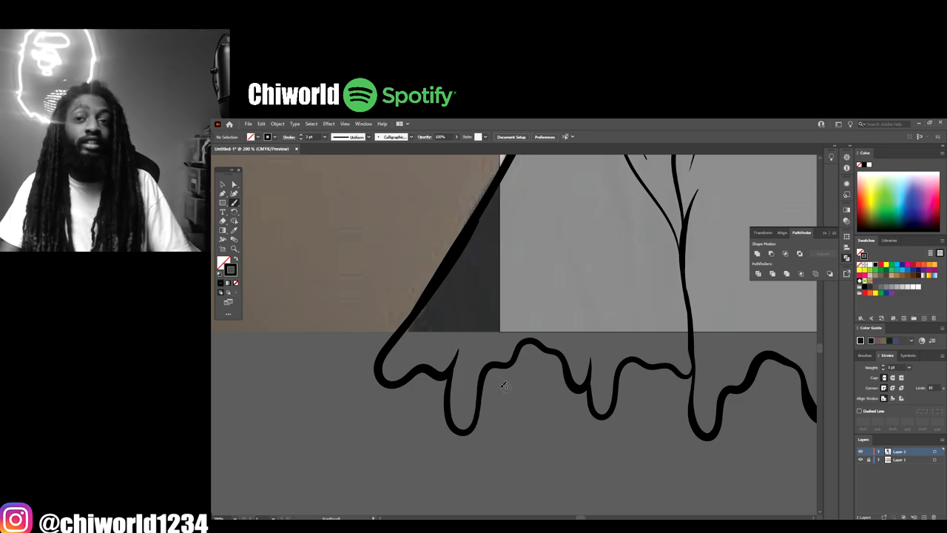
scroll(462, 362, "up", 3)
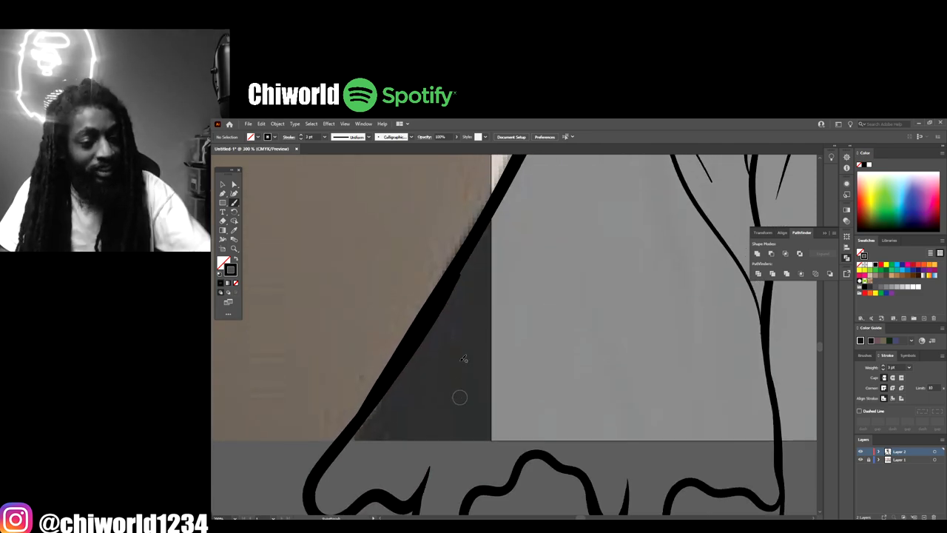
left_click_drag(428, 325, 499, 200)
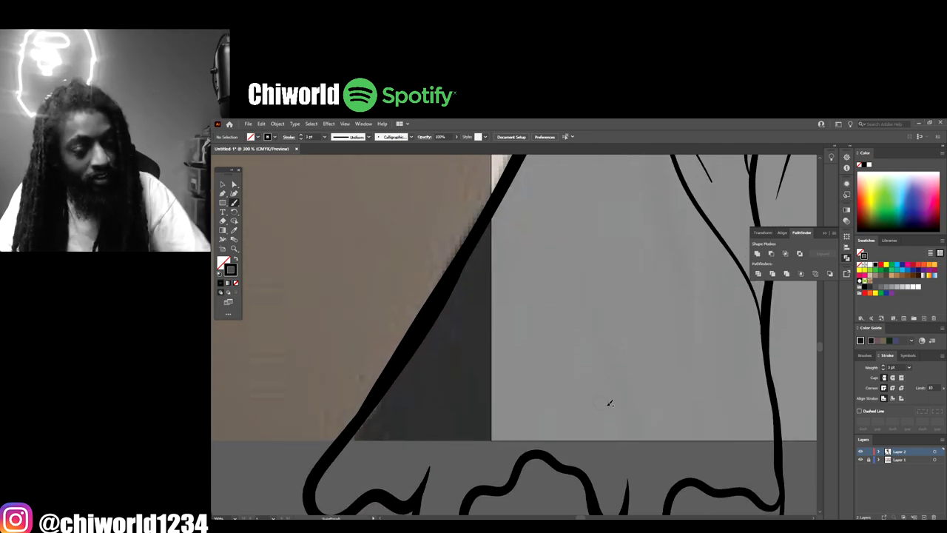
Step: Hide the photo layer to check the dripping lower edge in the full line art, and turn the layer back on
scroll(600, 410, "down", 8)
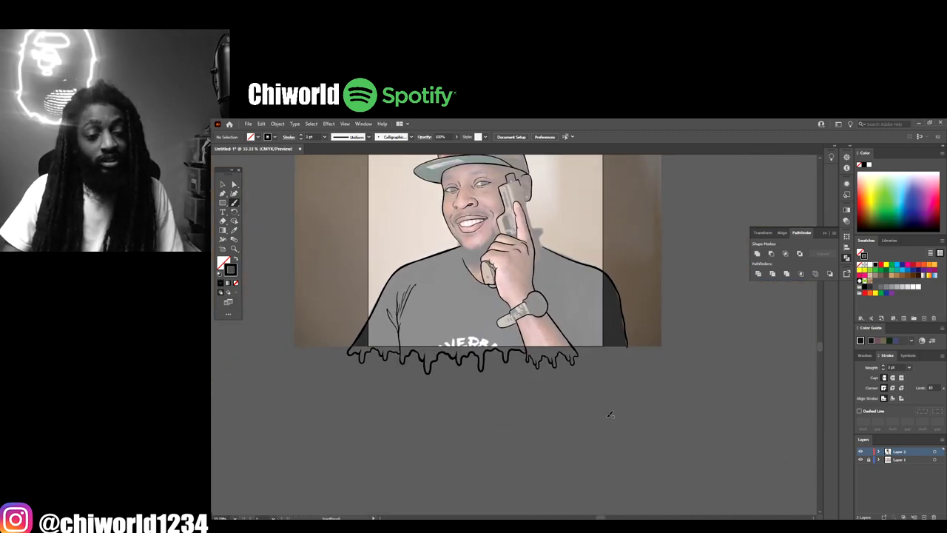
left_click(861, 460)
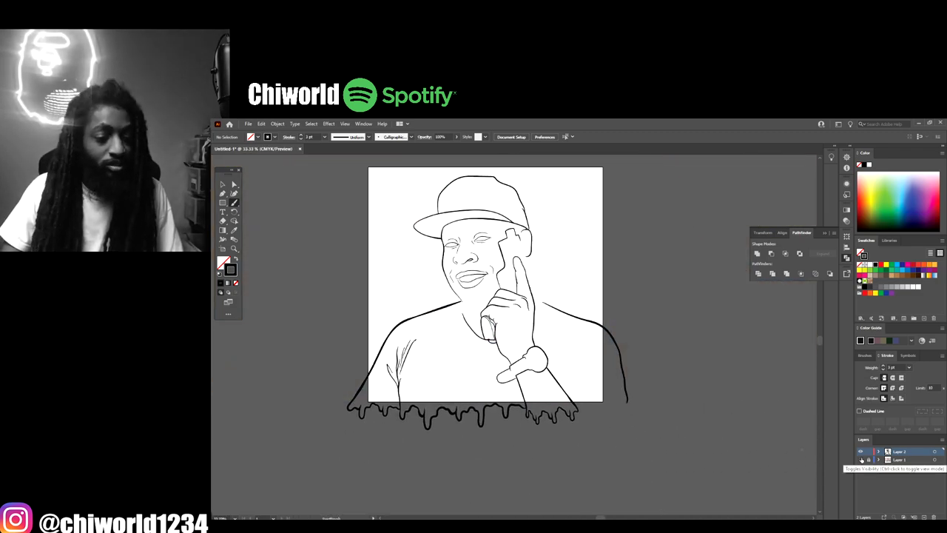
key("ctrl+minus")
key("ctrl+plus")
key("ctrl+plus")
left_click(860, 460)
Step: Extend the right sleeve's outer line below the photo into a curve and first drip, and smooth the joint with the sleeve line
scroll(780, 455, "up", 4)
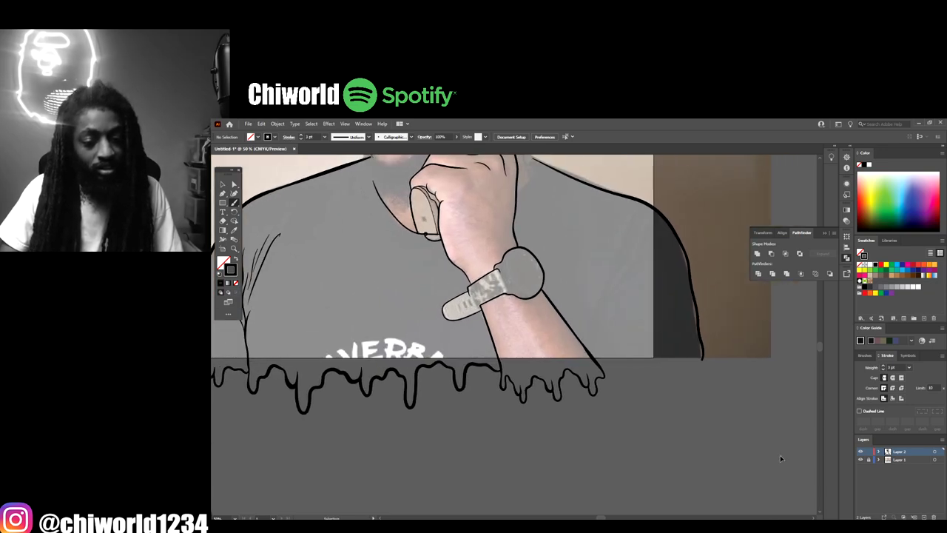
scroll(731, 348, "down", 1)
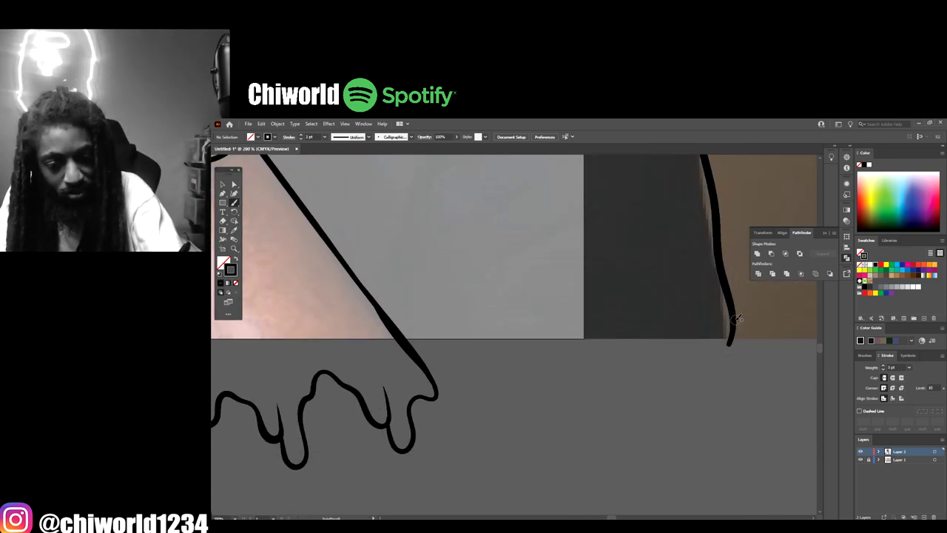
mouse_move(730, 355)
left_mouse_down()
mouse_move(735, 392)
mouse_move(692, 379)
mouse_move(654, 436)
mouse_move(648, 409)
left_mouse_up()
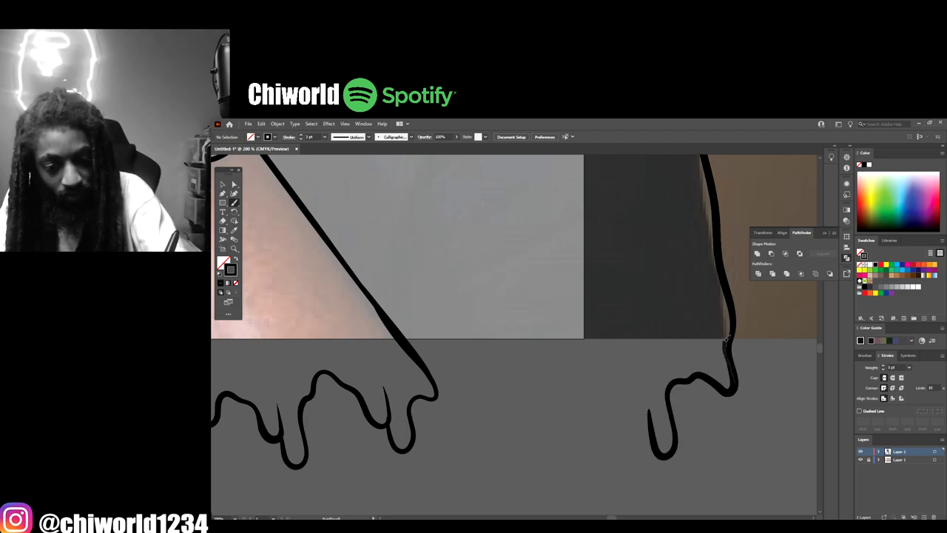
left_click_drag(731, 301, 731, 300)
left_click_drag(728, 353, 732, 305)
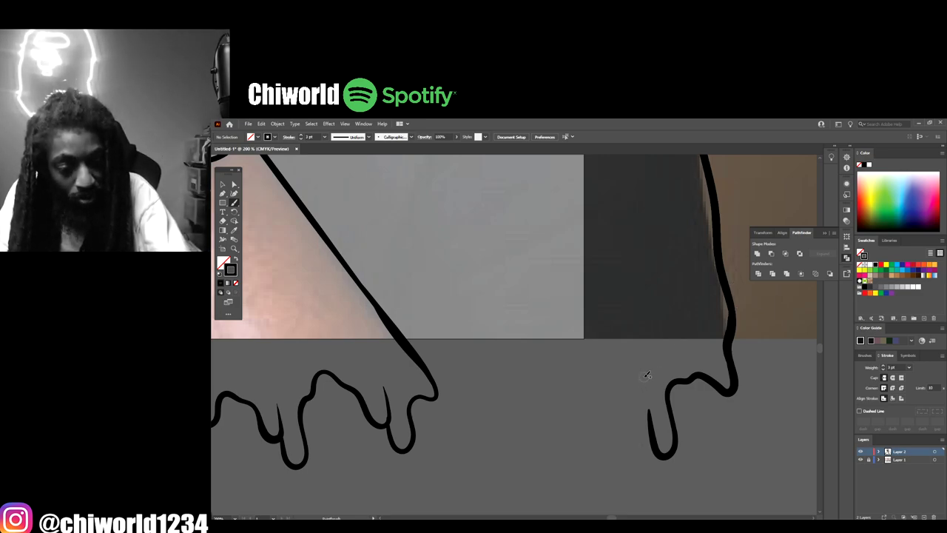
Step: Try a row of drips linking the right sleeve's drip to the forearm's outer line, and undo those strokes after reviewing them
mouse_move(645, 383)
left_mouse_down()
mouse_move(647, 420)
mouse_move(633, 421)
mouse_move(623, 399)
mouse_move(585, 373)
mouse_move(564, 398)
mouse_move(565, 433)
mouse_move(554, 449)
mouse_move(545, 405)
mouse_move(532, 418)
mouse_move(520, 388)
mouse_move(481, 376)
mouse_move(466, 419)
mouse_move(443, 379)
left_mouse_up()
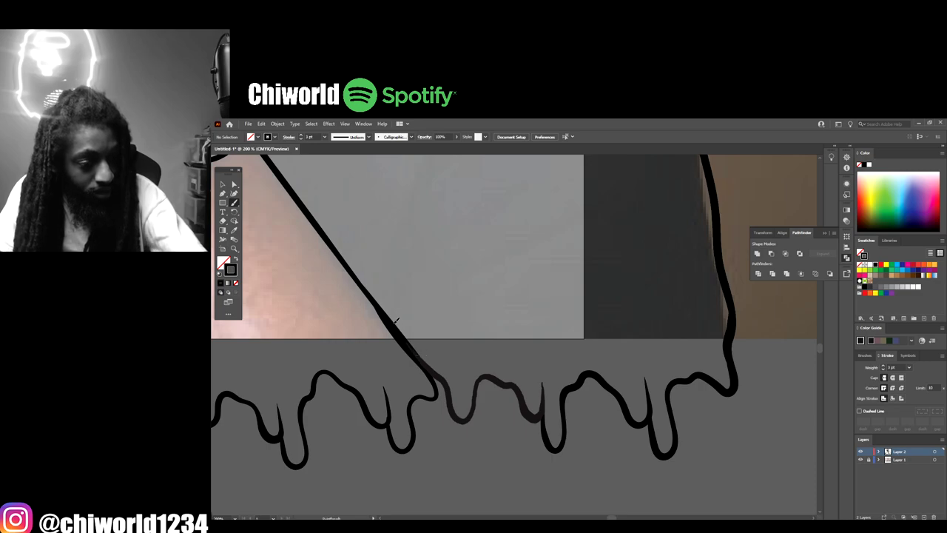
key("ctrl+minus")
key("ctrl+minus")
key("ctrl+minus")
key("ctrl+minus")
scroll(583, 384, "left", 3)
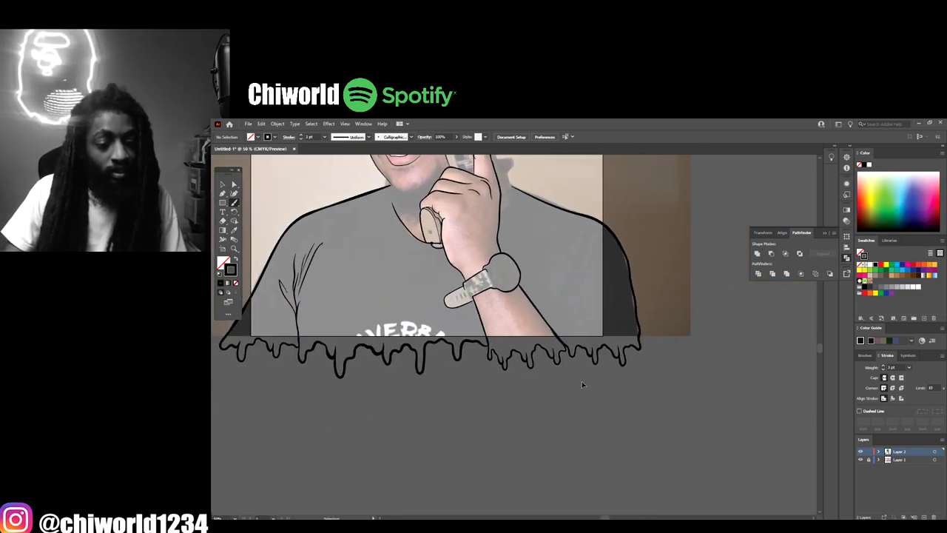
scroll(583, 384, "left", 3)
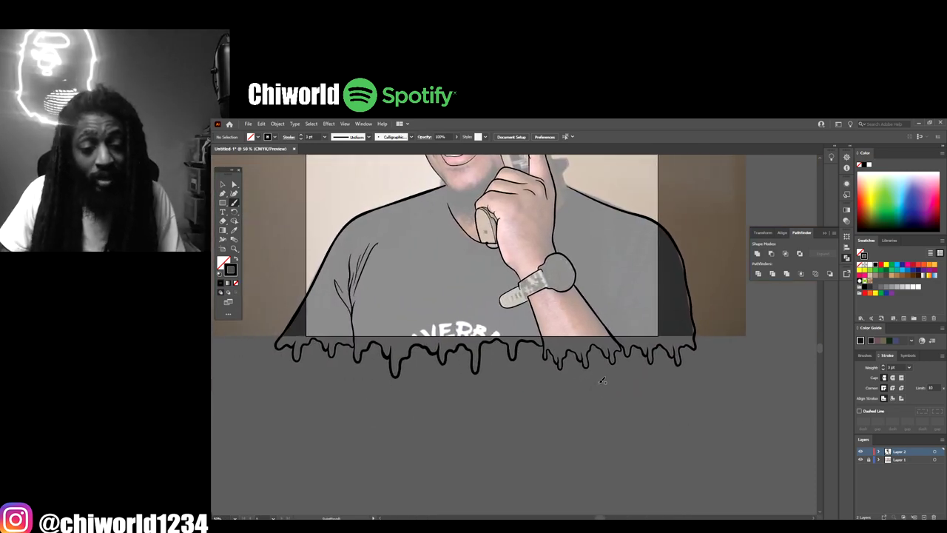
scroll(602, 380, "up", 6)
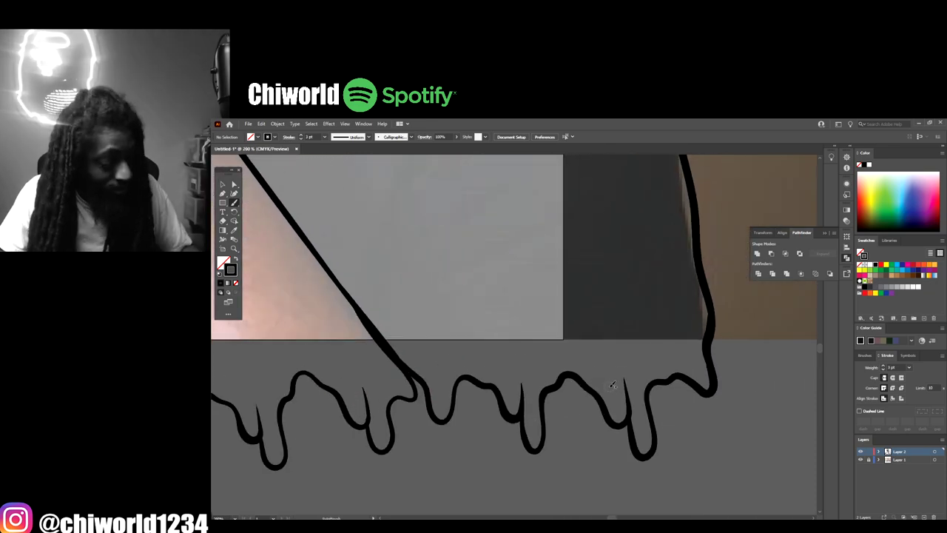
key("ctrl+z")
key("ctrl+z")
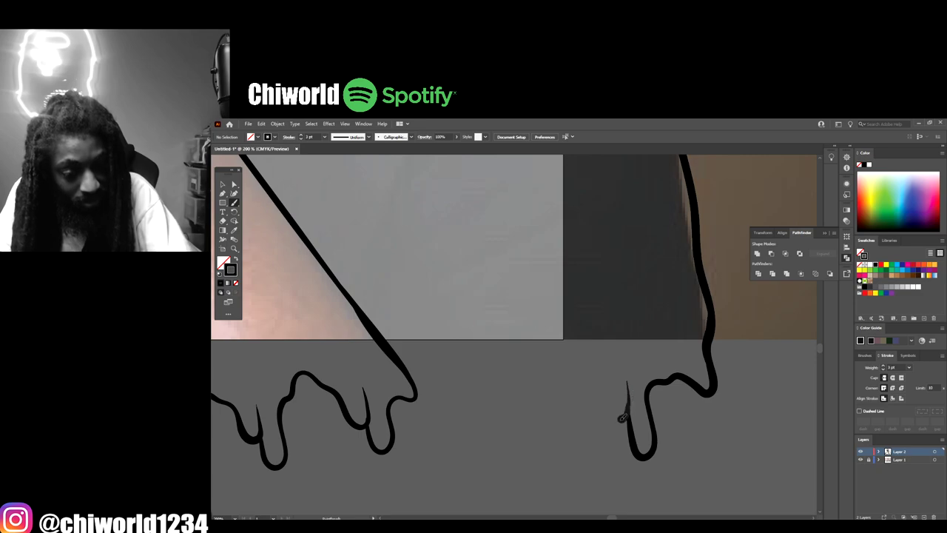
Step: Draw a row of drips linking the right sleeve's first drip to the forearm's outer line
mouse_move(605, 404)
left_mouse_down()
mouse_move(563, 388)
mouse_move(563, 461)
mouse_move(546, 467)
mouse_move(539, 428)
mouse_move(522, 441)
mouse_move(504, 386)
mouse_move(482, 376)
mouse_move(456, 422)
mouse_move(441, 407)
mouse_move(437, 372)
mouse_move(409, 368)
mouse_move(374, 328)
left_mouse_up()
key("ctrl+minus")
key("ctrl+minus")
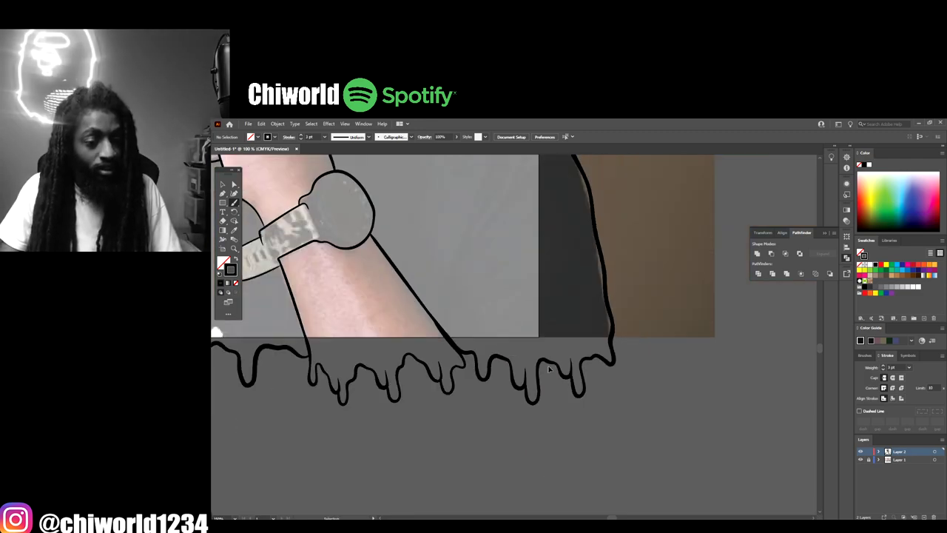
Step: Draw a branching fold line on the right side of the shirt, rising from the forearm's outer line toward the shoulder
key("ctrl+minus")
key("ctrl+minus")
scroll(544, 355, "left", 3)
key("ctrl+plus")
key("ctrl+plus")
scroll(547, 364, "right", 3)
scroll(547, 368, "up", 4)
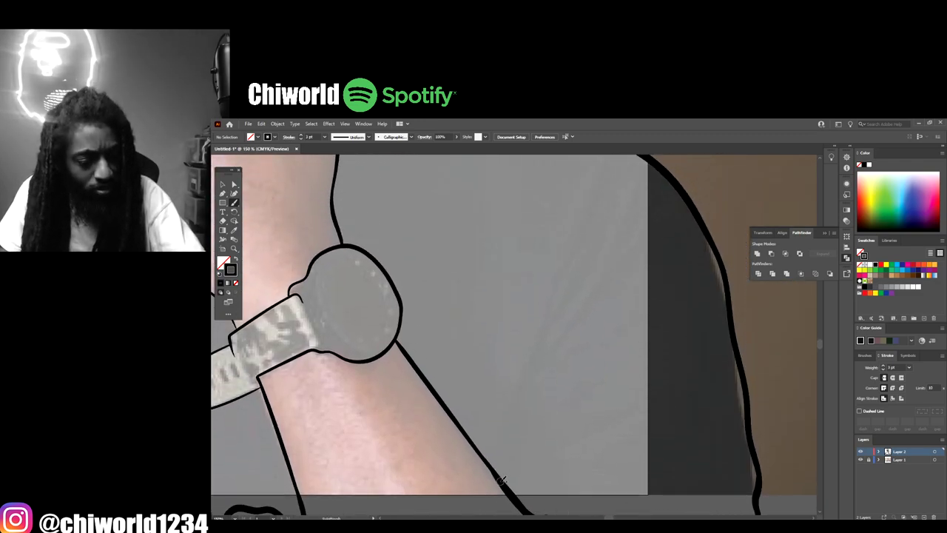
mouse_move(516, 416)
left_mouse_down()
mouse_move(527, 372)
mouse_move(544, 355)
left_mouse_up()
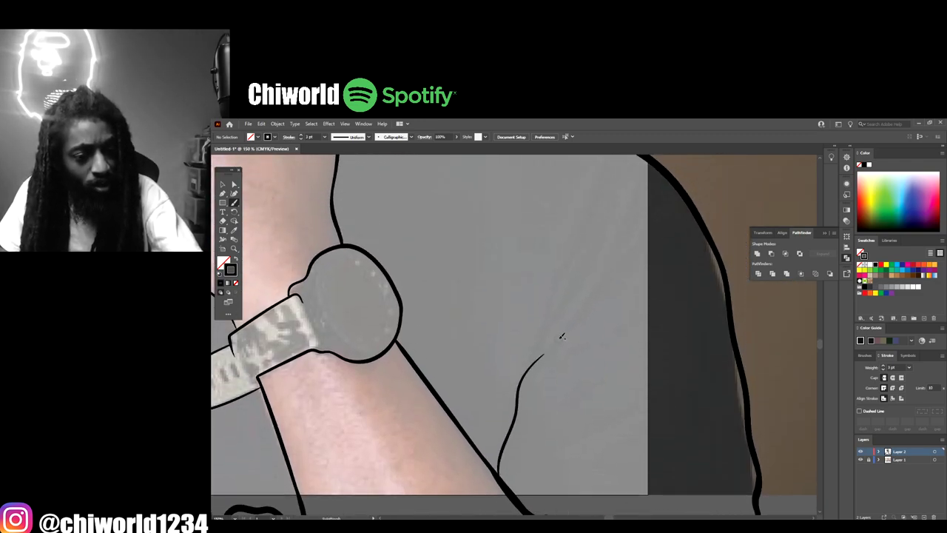
scroll(523, 393, "up", 2)
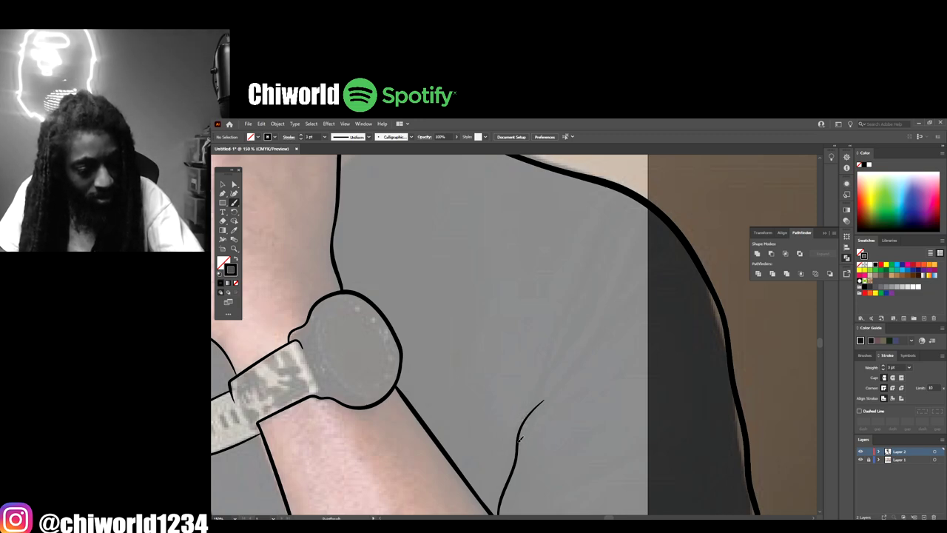
left_click_drag(560, 359, 588, 276)
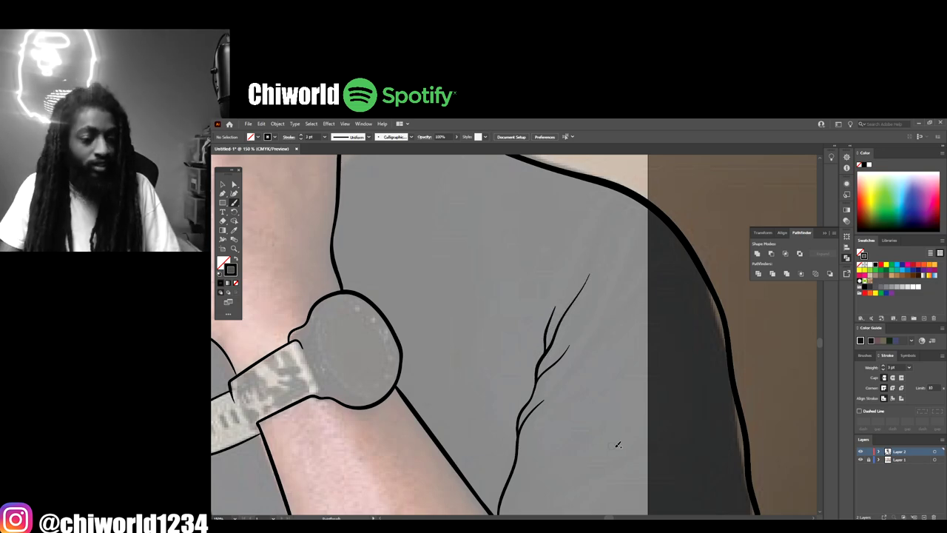
key("ctrl+minus")
key("ctrl+minus")
key("ctrl+minus")
scroll(624, 445, "left", 7)
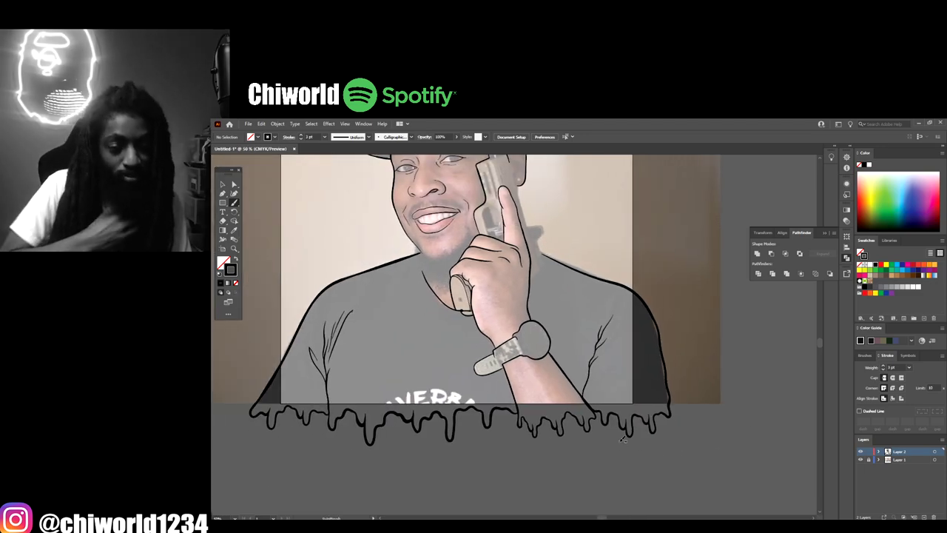
Step: Outline the gun's lower corner beside the back of the hand and its edge running up alongside the index finger
scroll(629, 440, "up", 6)
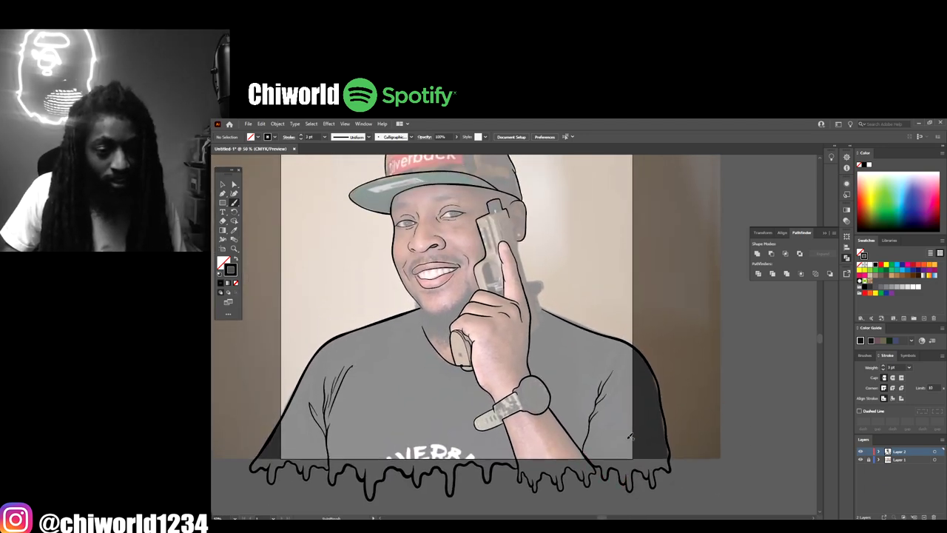
scroll(624, 439, "up", 3)
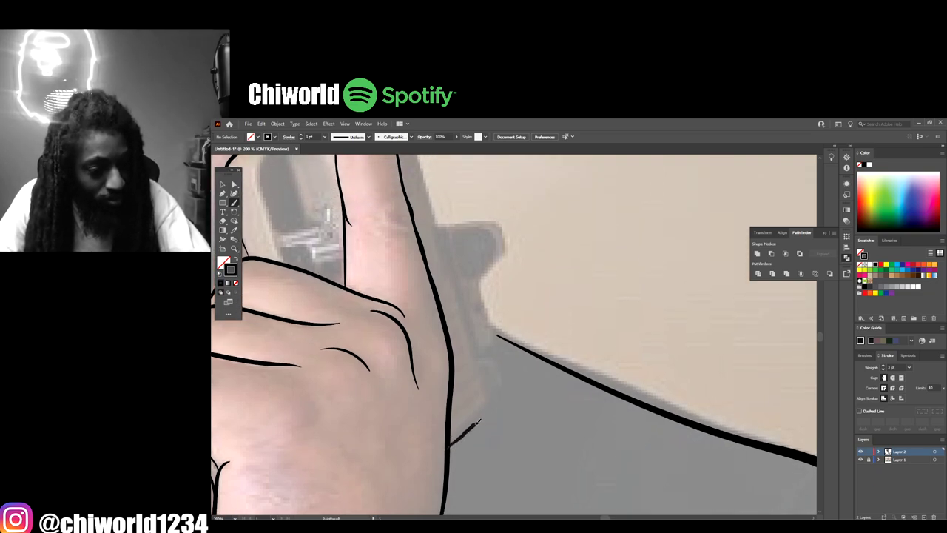
left_click_drag(489, 381, 440, 236)
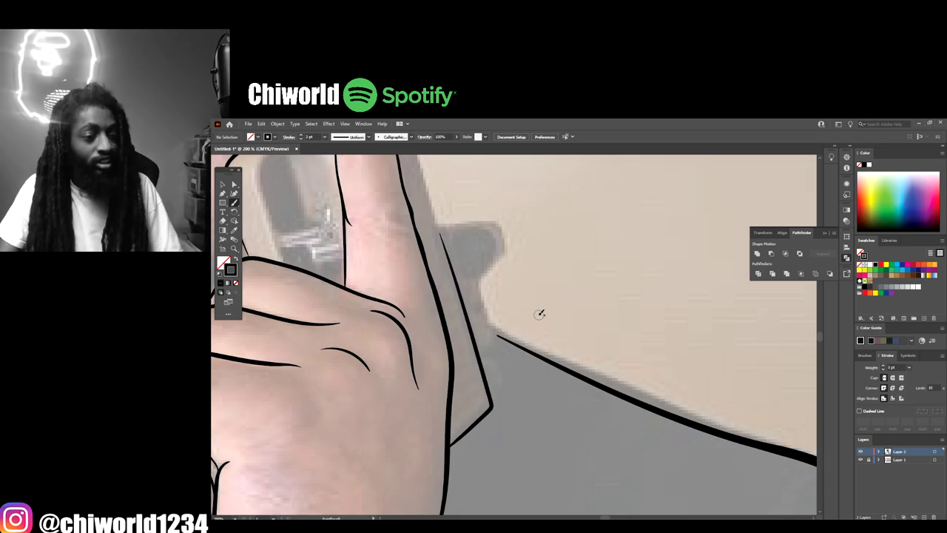
scroll(533, 314, "down", 4)
Step: Extend the gun's long outer edge up past the fingertip toward the ear, redrawing the stroke after undoing the first attempt
scroll(528, 314, "up", 4)
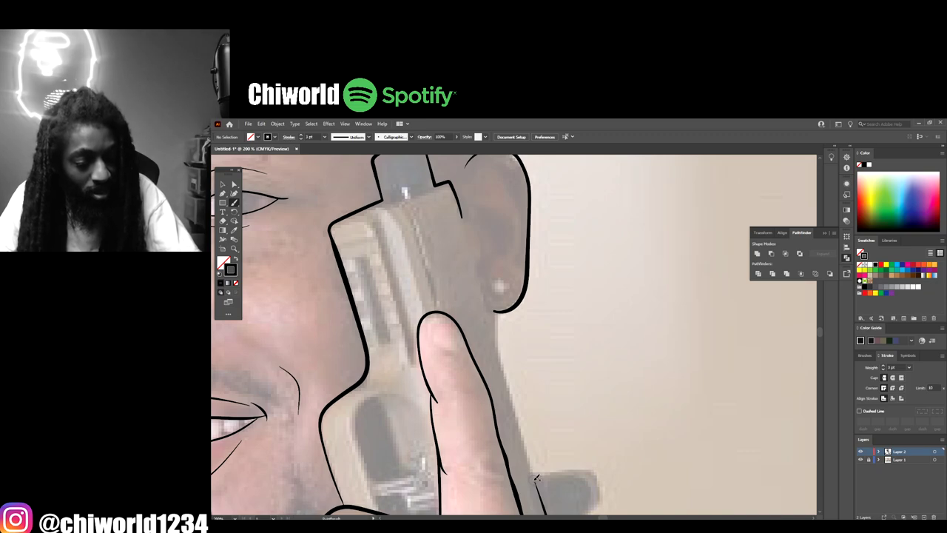
left_click_drag(526, 440, 484, 317)
key("ctrl+z")
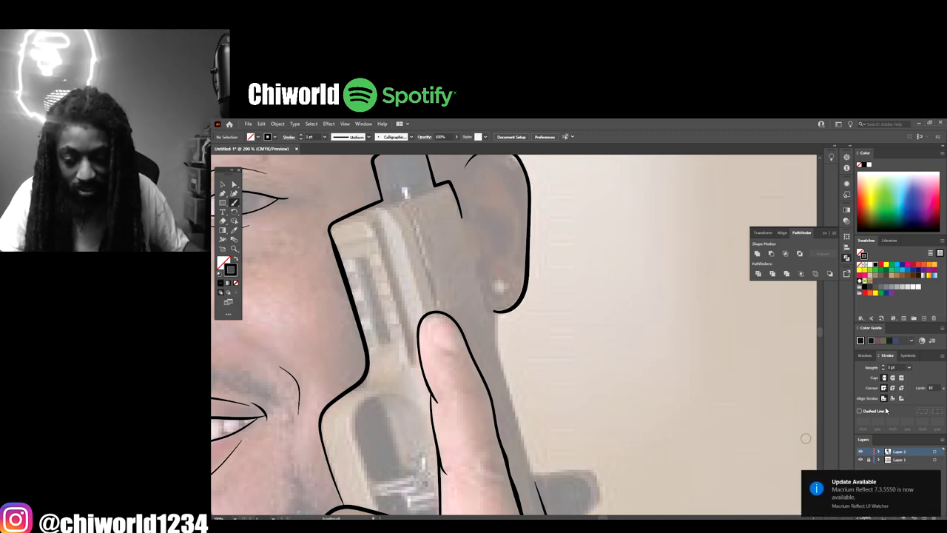
left_click(930, 480)
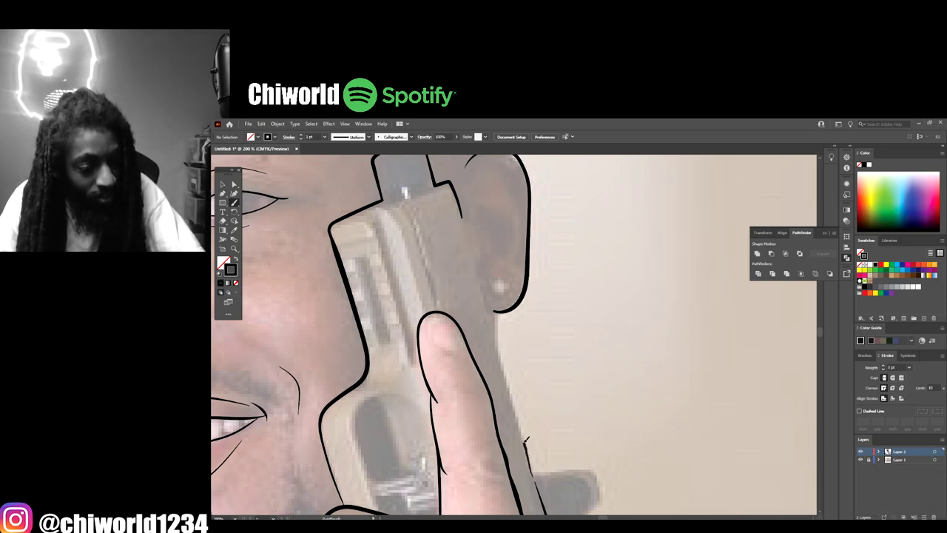
left_click_drag(525, 440, 466, 222)
scroll(599, 377, "down", 3)
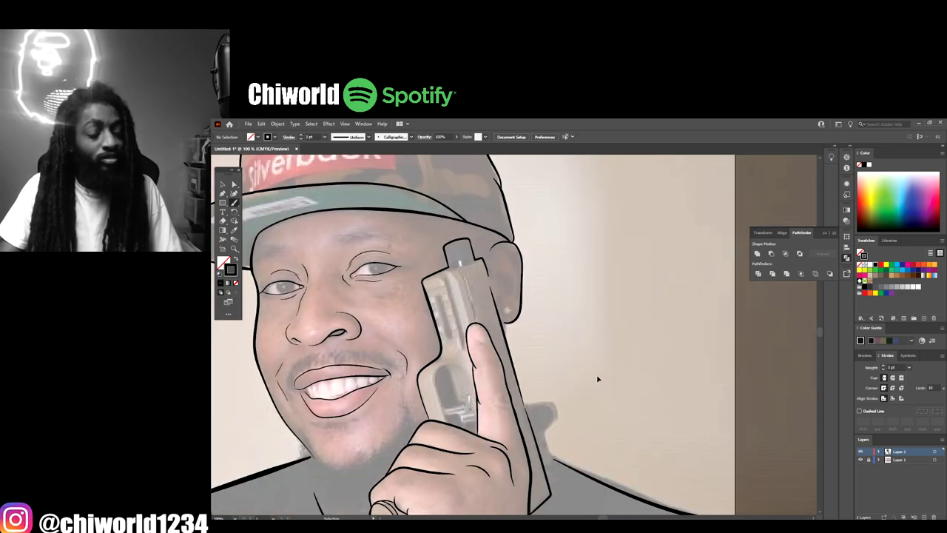
Step: Hide the photo layer to check the gun's outer edge in the line art, and turn the layer back on
scroll(594, 392, "down", 1)
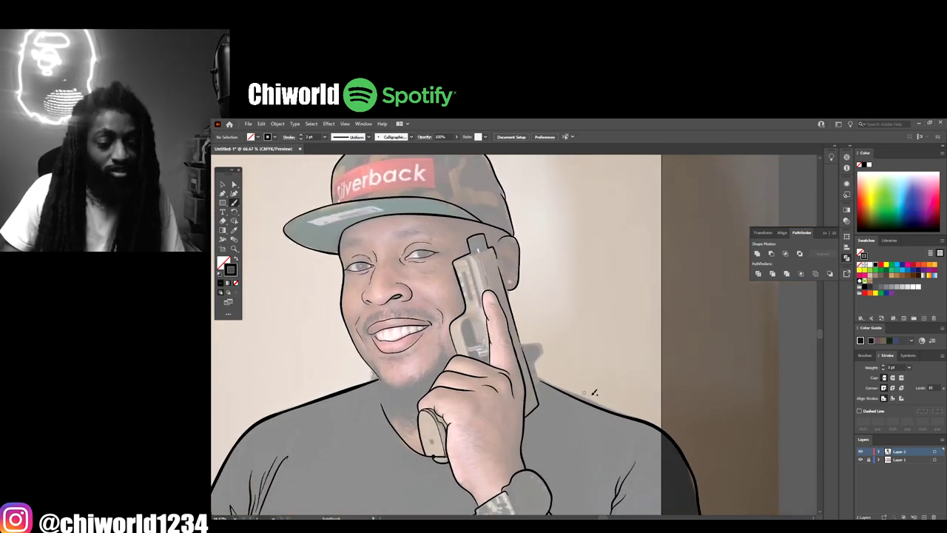
left_click(861, 461)
key("ctrl+minus")
key("ctrl+minus")
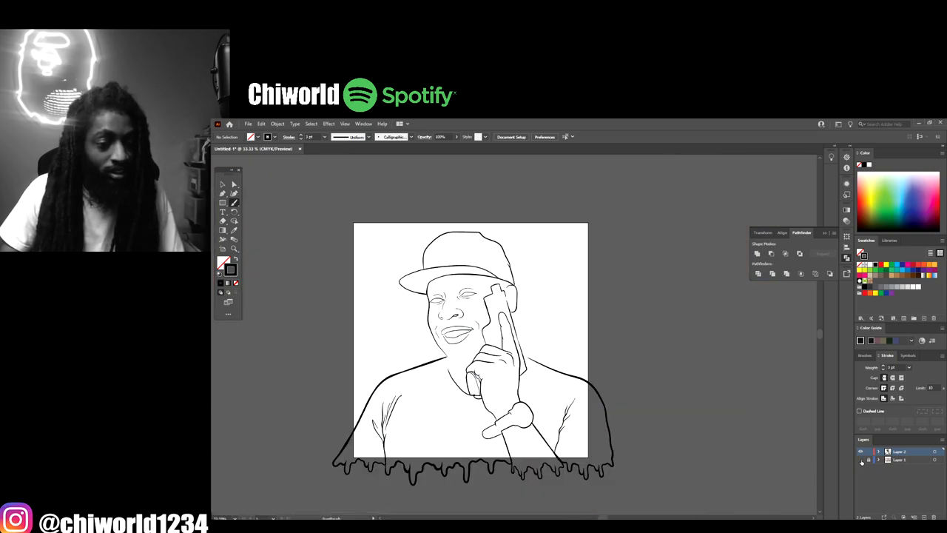
key("ctrl+plus")
key("ctrl+plus")
key("ctrl+plus")
key("ctrl+plus")
left_click(861, 461)
Step: Outline the gray part projecting behind the gun, from the lower corner past the shoulder line up to the long outer edge
key("ctrl+plus")
left_click_drag(792, 490, 774, 438)
key("ctrl+plus")
scroll(773, 437, "down", 2)
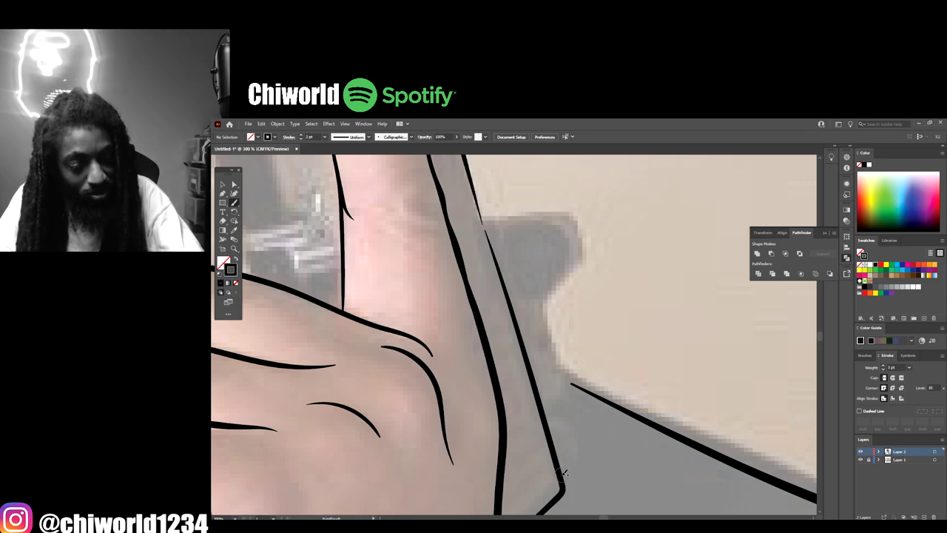
mouse_move(577, 434)
left_mouse_down()
mouse_move(576, 379)
mouse_move(555, 314)
mouse_move(556, 293)
mouse_move(587, 257)
mouse_move(576, 214)
mouse_move(484, 214)
mouse_move(463, 154)
left_mouse_up()
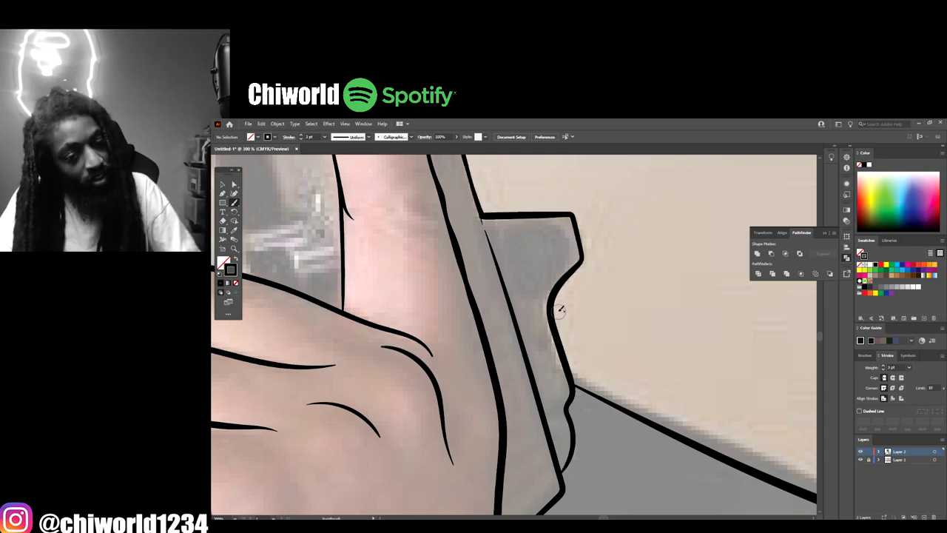
Step: Close the gap in the gun's upper edge beside the ear with a slightly bulging line up to the top corner
scroll(560, 311, "down", 4)
scroll(560, 309, "up", 3)
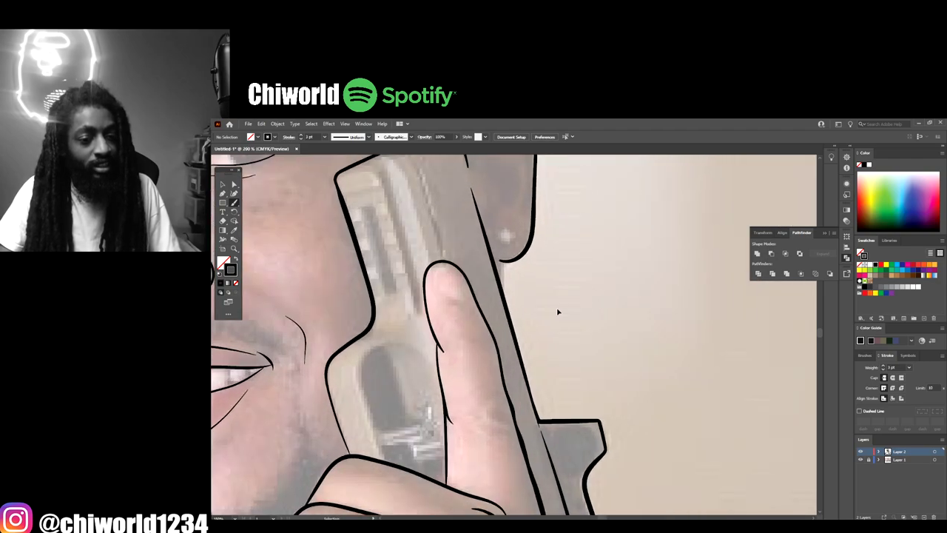
scroll(559, 311, "up", 2)
scroll(560, 307, "up", 2)
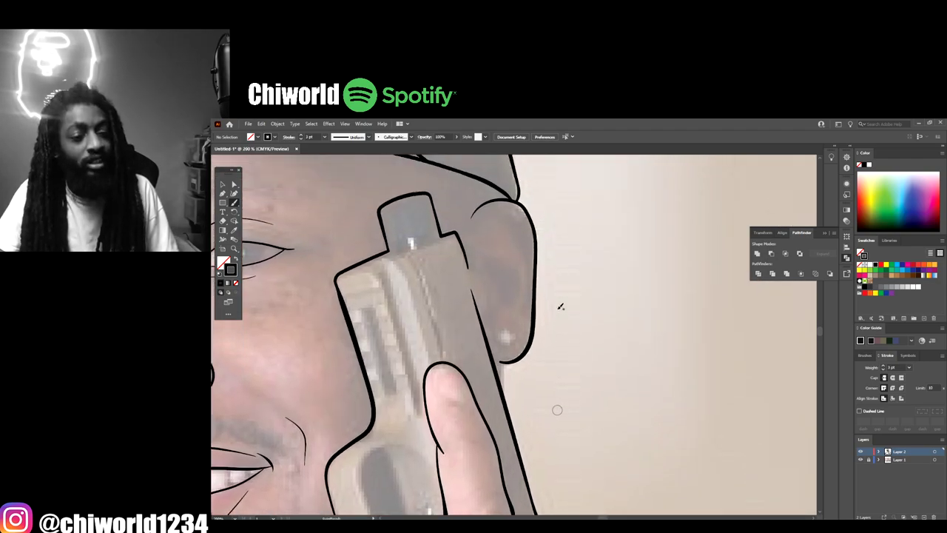
scroll(559, 308, "up", 1)
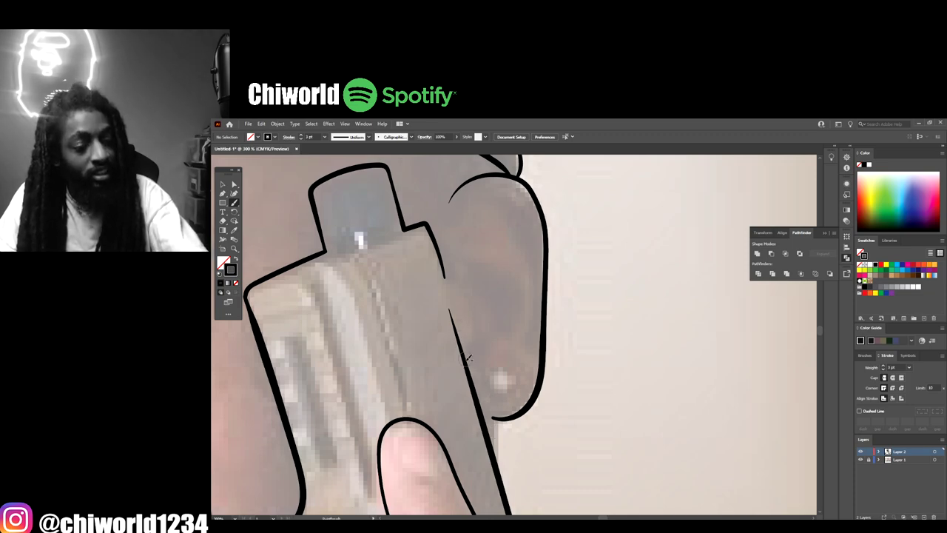
left_click_drag(473, 315, 457, 259)
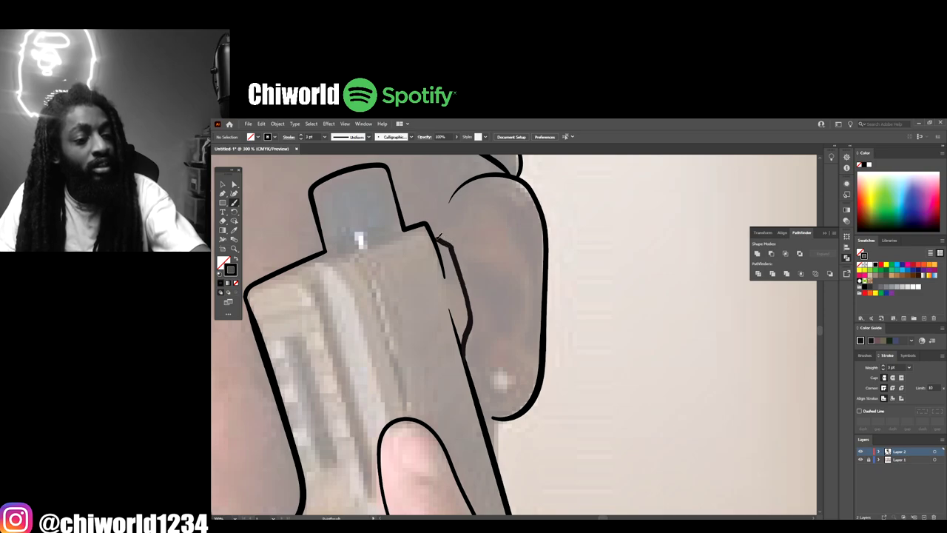
left_click_drag(434, 232, 423, 221)
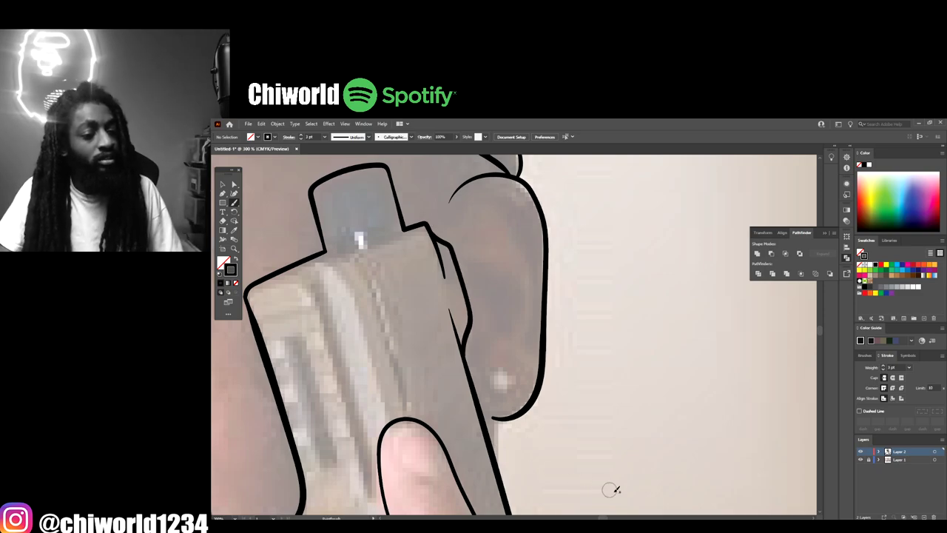
Step: Extend the earlobe's curve to the gun's edge and draw a short neck line from the earlobe down to the gun
scroll(611, 490, "down", 5)
scroll(645, 503, "up", 5)
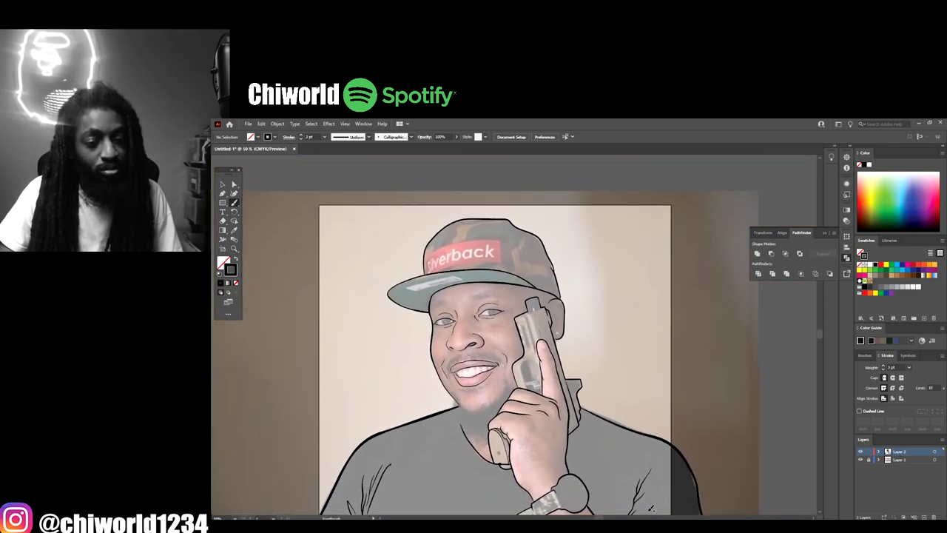
scroll(644, 500, "up", 2)
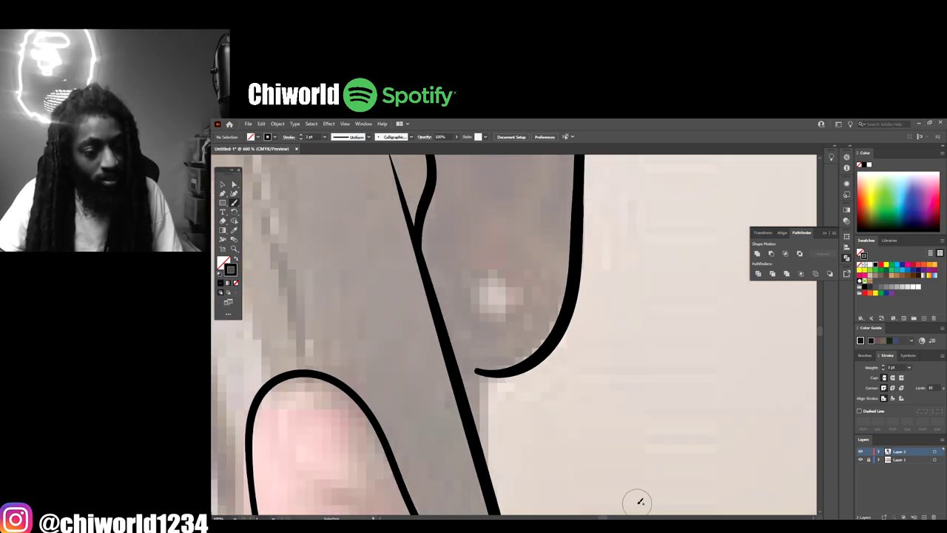
mouse_move(450, 338)
left_mouse_down()
mouse_move(466, 362)
mouse_move(510, 374)
mouse_move(564, 329)
left_mouse_up()
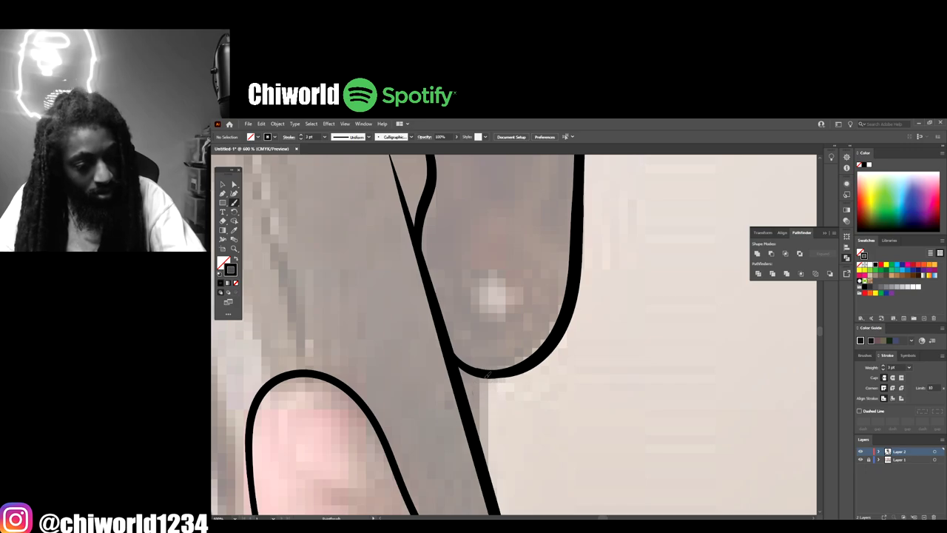
left_click_drag(485, 376, 491, 511)
key("ctrl+minus")
key("ctrl+minus")
key("ctrl+minus")
key("ctrl+minus")
key("ctrl+minus")
key("ctrl+minus")
key("ctrl+minus")
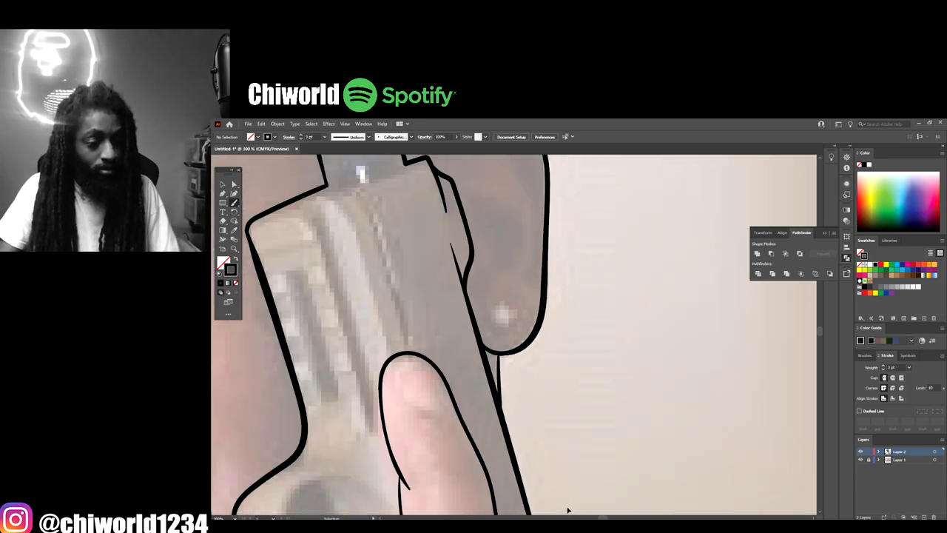
Step: Thicken the trigger guard's outer line, outline its rounded opening, redoing that curve once, and add an inner edge line inside the opening
scroll(541, 493, "up", 8, "alt")
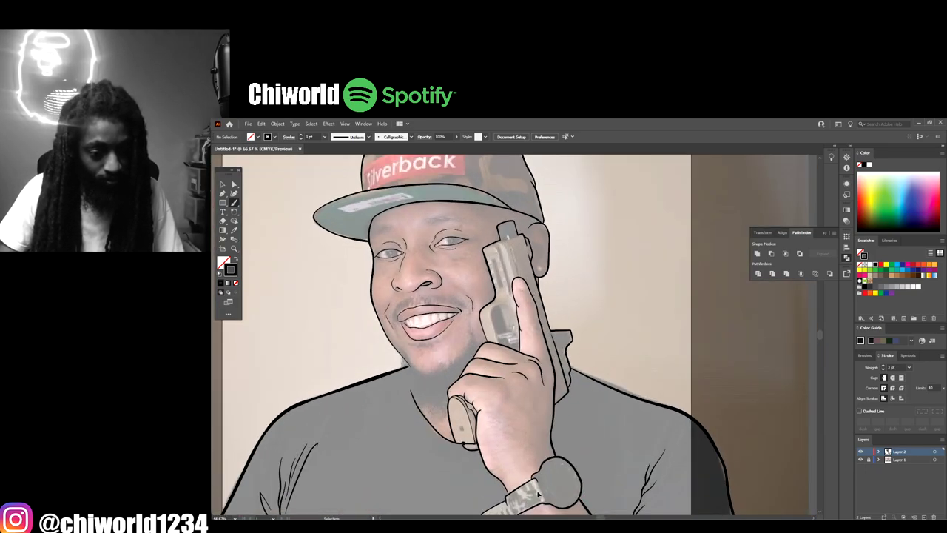
scroll(541, 488, "up", 1)
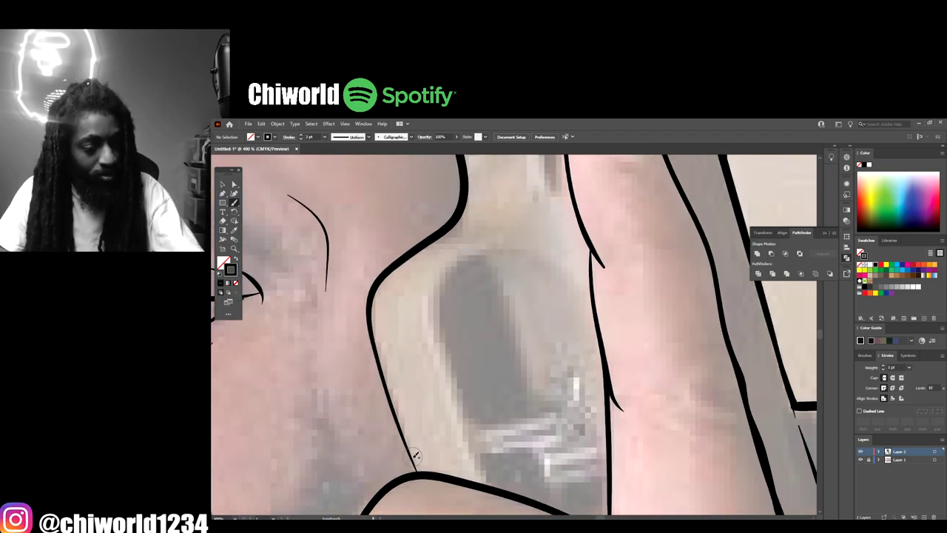
mouse_move(410, 460)
left_mouse_down()
mouse_move(369, 311)
mouse_move(399, 259)
mouse_move(449, 218)
mouse_move(466, 176)
left_mouse_up()
mouse_move(558, 272)
left_mouse_down()
mouse_move(534, 250)
mouse_move(474, 250)
mouse_move(450, 267)
mouse_move(437, 299)
mouse_move(491, 497)
left_mouse_up()
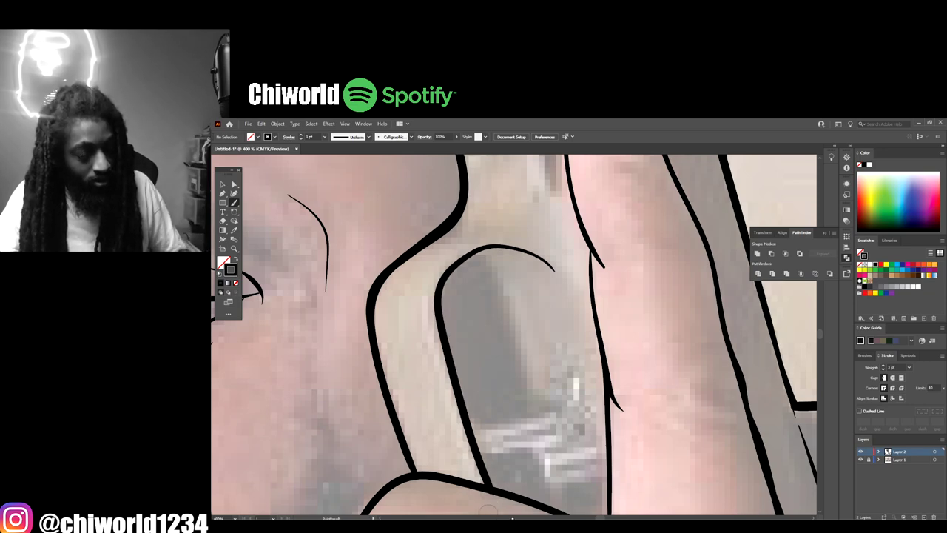
key("ctrl+z")
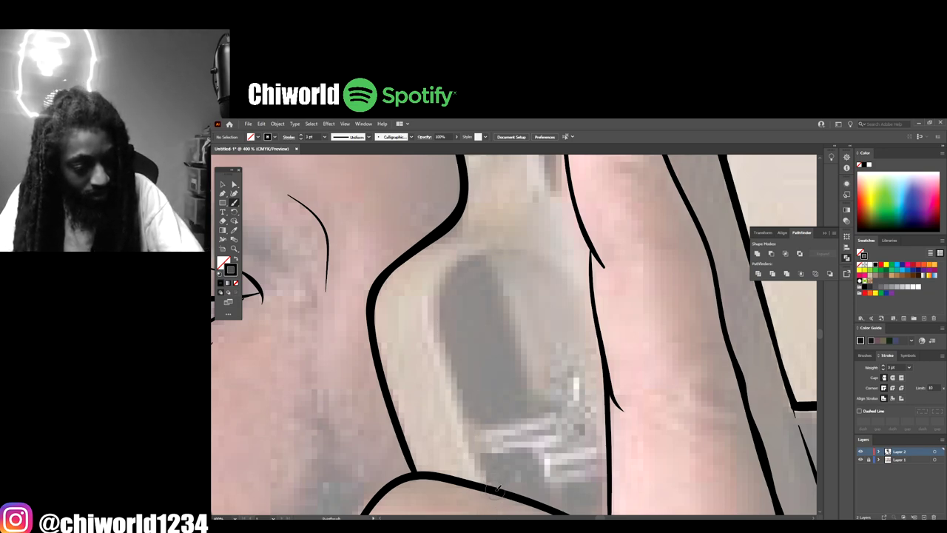
mouse_move(497, 492)
left_mouse_down()
mouse_move(455, 368)
mouse_move(448, 294)
mouse_move(479, 248)
mouse_move(526, 246)
mouse_move(556, 274)
left_mouse_up()
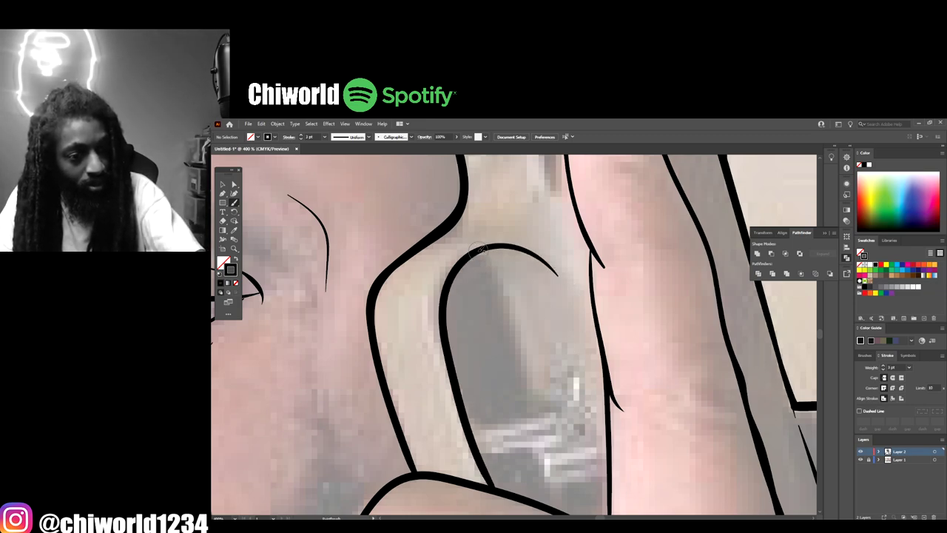
mouse_move(485, 256)
left_mouse_down()
mouse_move(507, 296)
mouse_move(530, 407)
left_mouse_up()
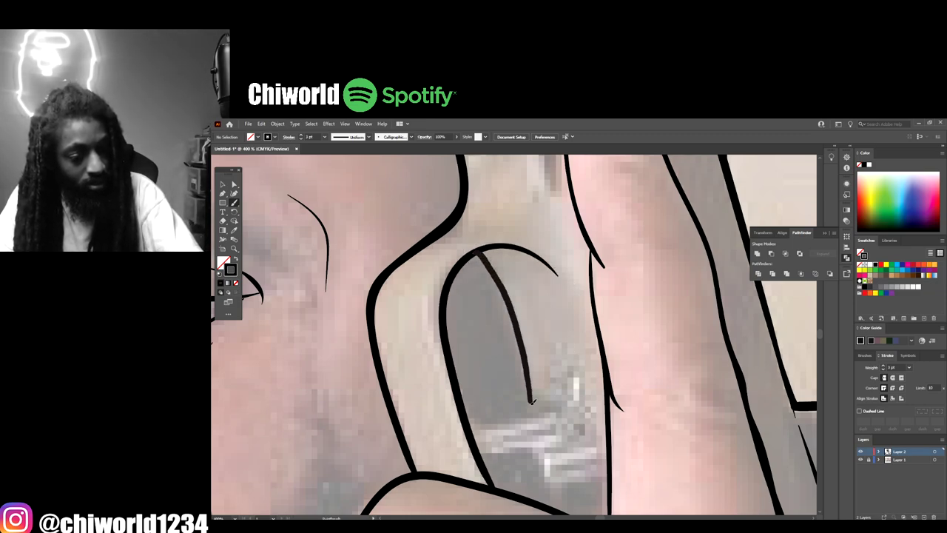
Step: Hide the photo layer to check the trigger guard and ear lines in the full line art, and turn the layer back on
key("ctrl+minus")
key("ctrl+minus")
key("ctrl+minus")
key("ctrl+minus")
key("ctrl+minus")
key("ctrl+minus")
key("ctrl+minus")
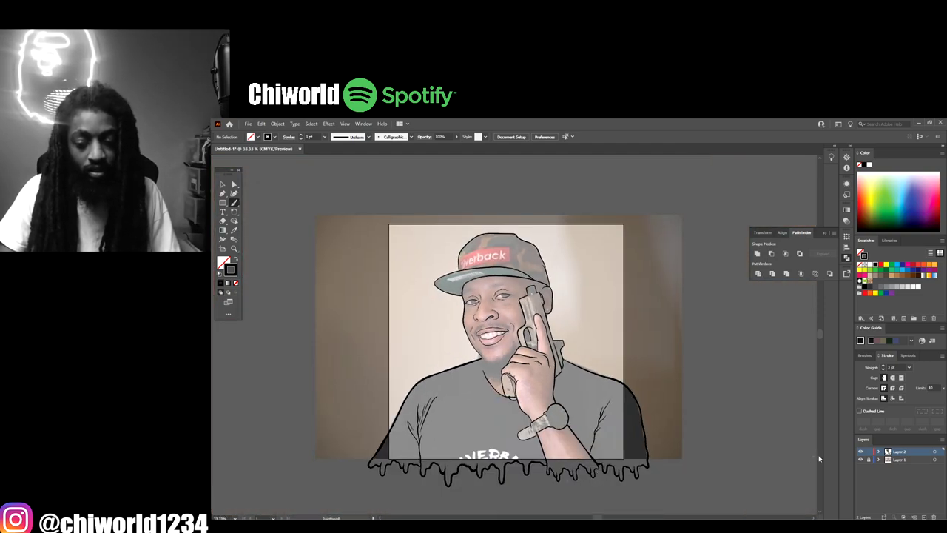
left_click(861, 460)
key("ctrl+minus")
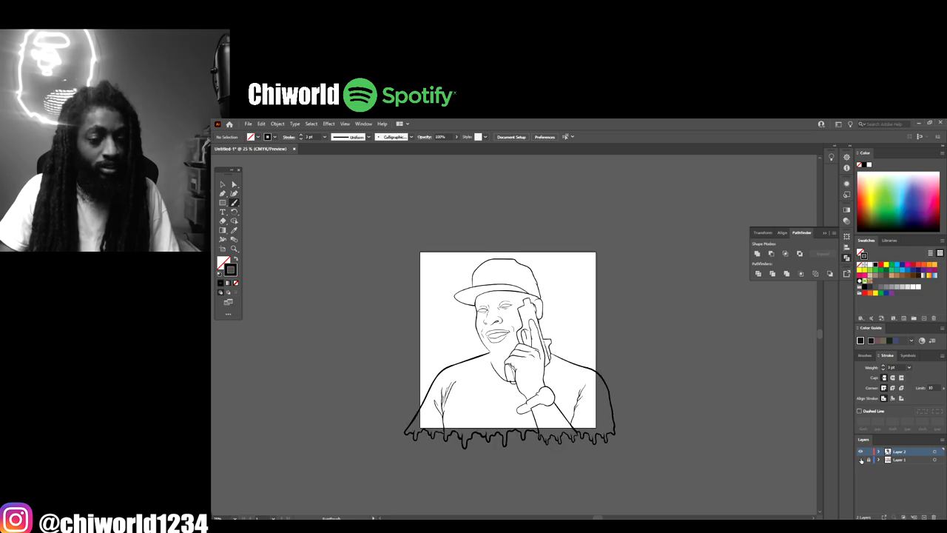
key("ctrl+plus")
key("ctrl+plus")
key("ctrl+plus")
left_click(861, 459)
key("ctrl+plus")
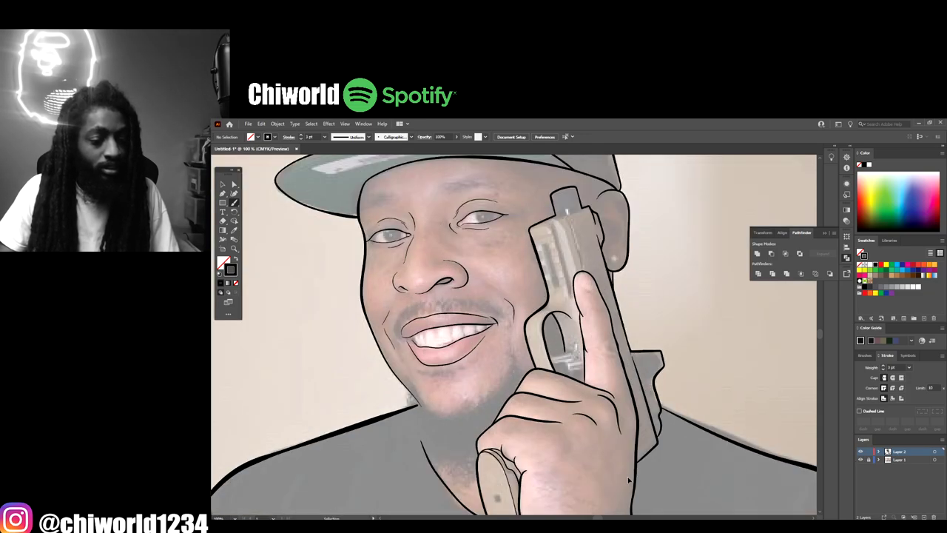
Step: Set up the Pencil tool to fill new strokes, with a solid black fill and no outline stroke
scroll(607, 470, "down", 3)
key("ctrl+plus")
key("ctrl+plus")
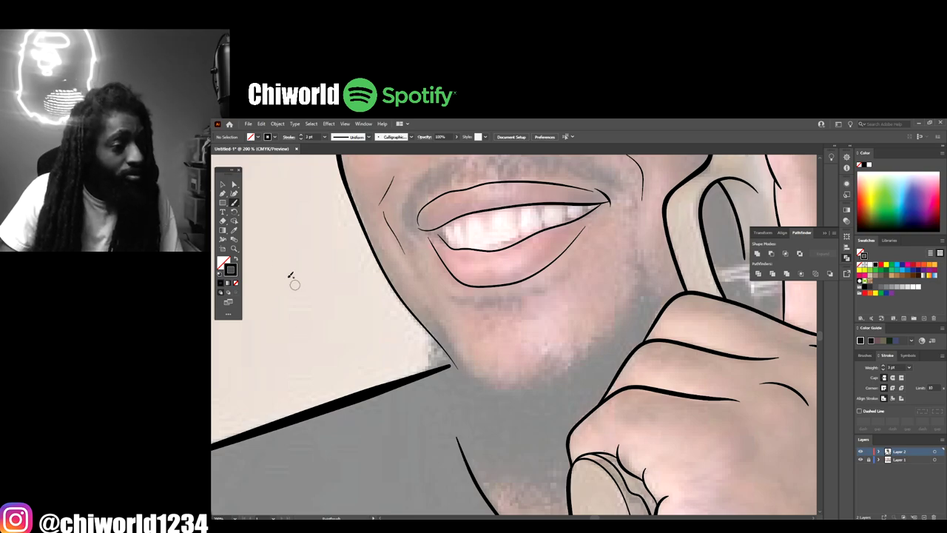
left_click(223, 221)
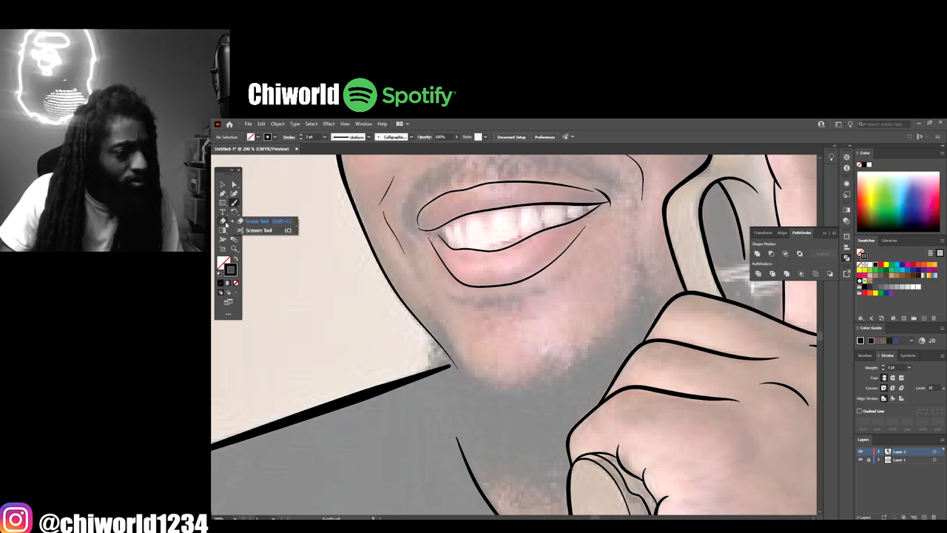
left_click(259, 219)
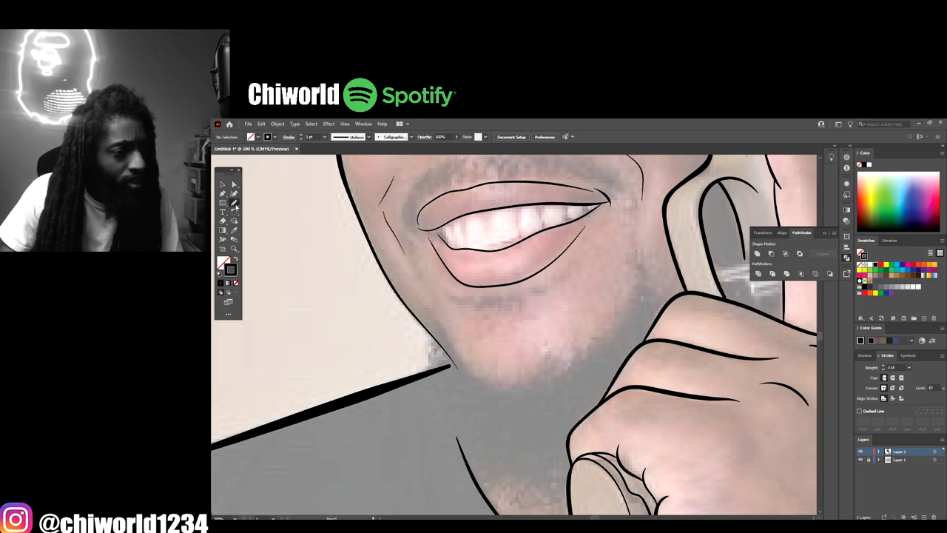
double_click(234, 204)
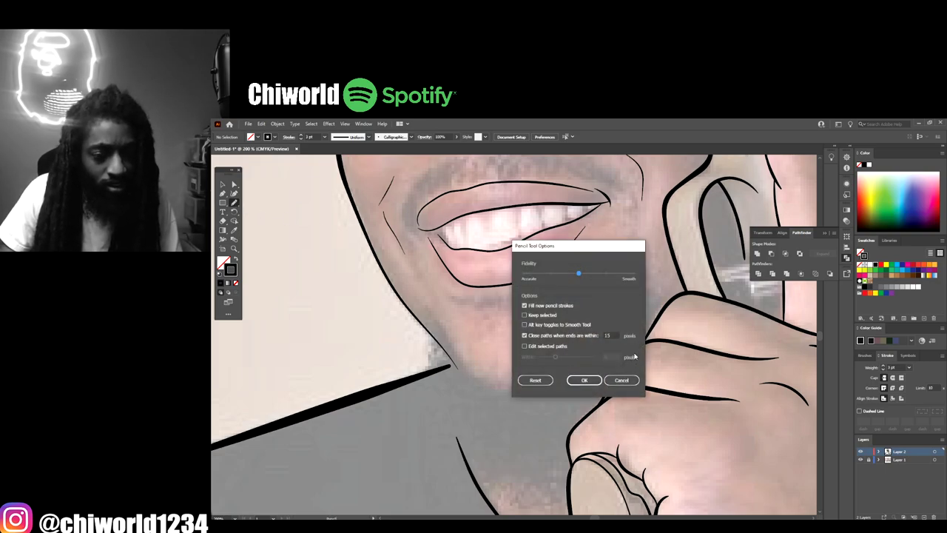
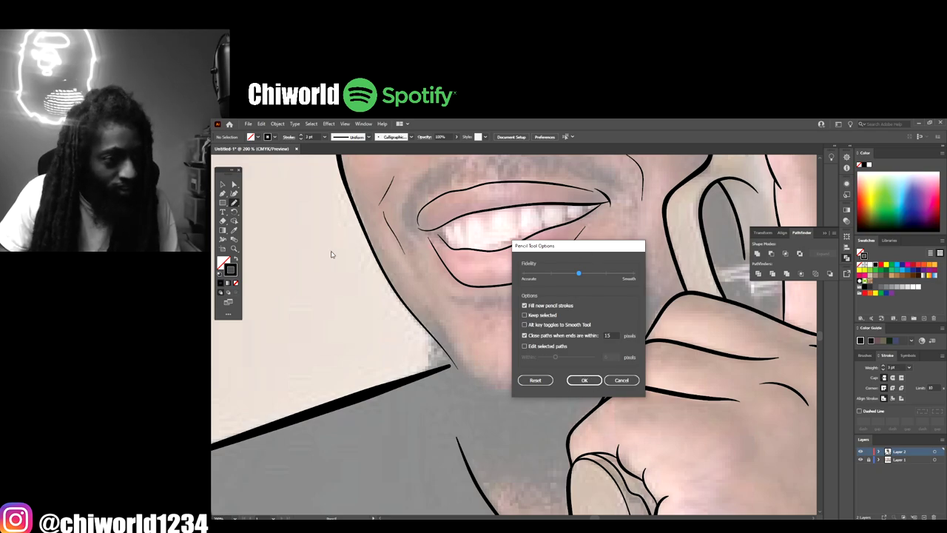
left_click(584, 381)
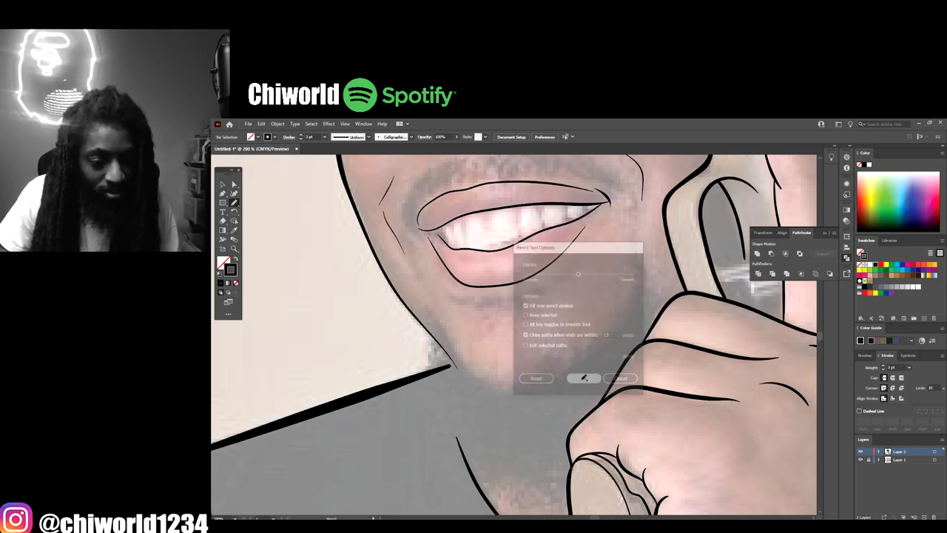
left_click(236, 259)
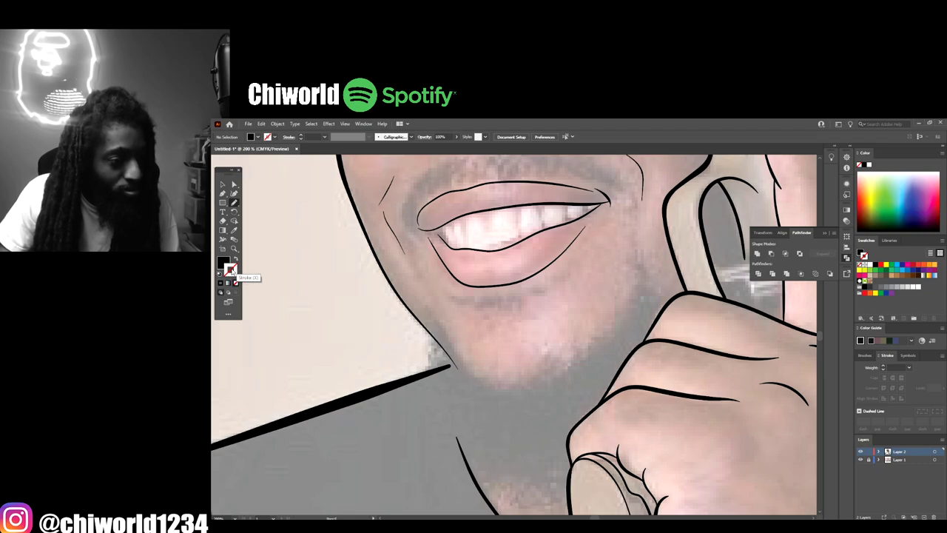
Step: Draw a solid black beard shape under the chin from the fist to the jawline, with jagged hair spikes along its lower and outer edge
scroll(342, 349, "down", 7)
key("ctrl+plus")
scroll(340, 351, "left", 3)
scroll(341, 347, "down", 1)
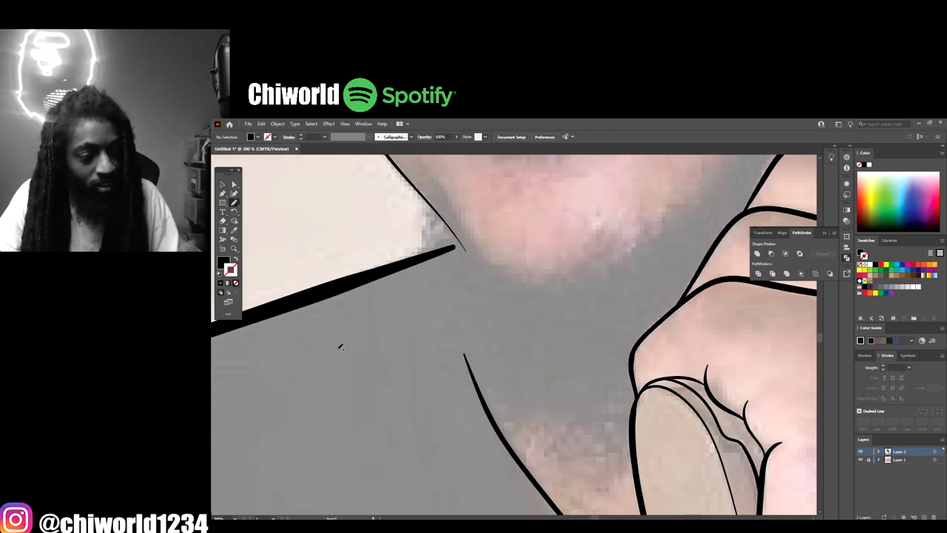
left_click(234, 201)
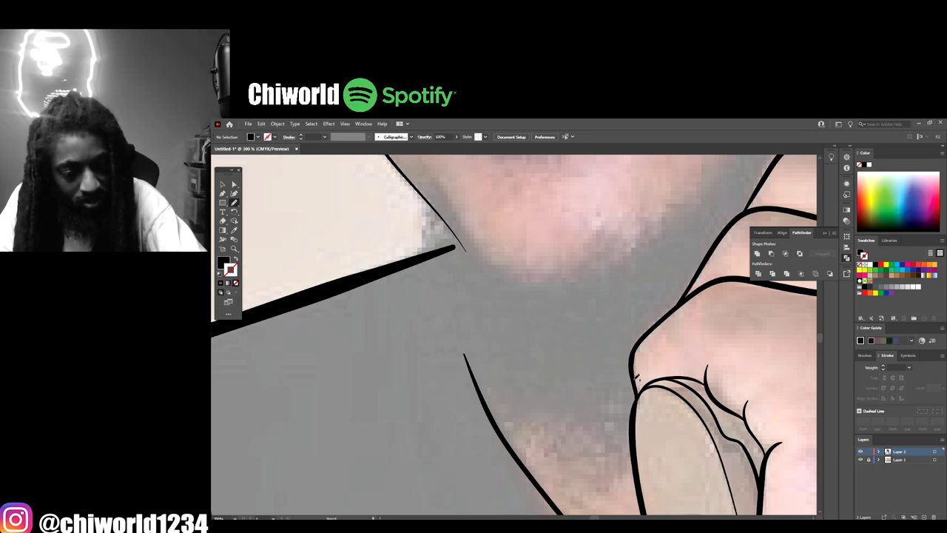
mouse_move(638, 392)
left_mouse_down()
mouse_move(630, 429)
mouse_move(622, 418)
left_mouse_up()
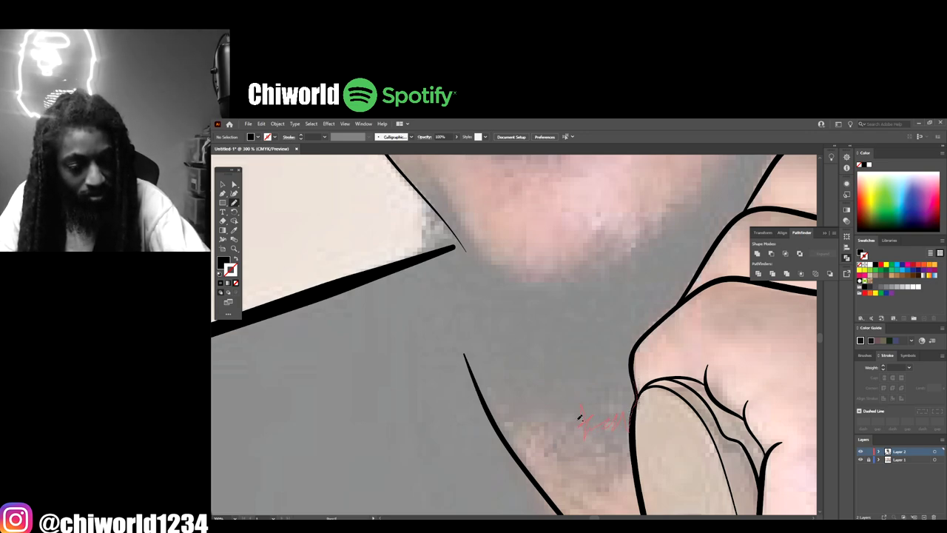
left_click_drag(569, 412, 556, 400)
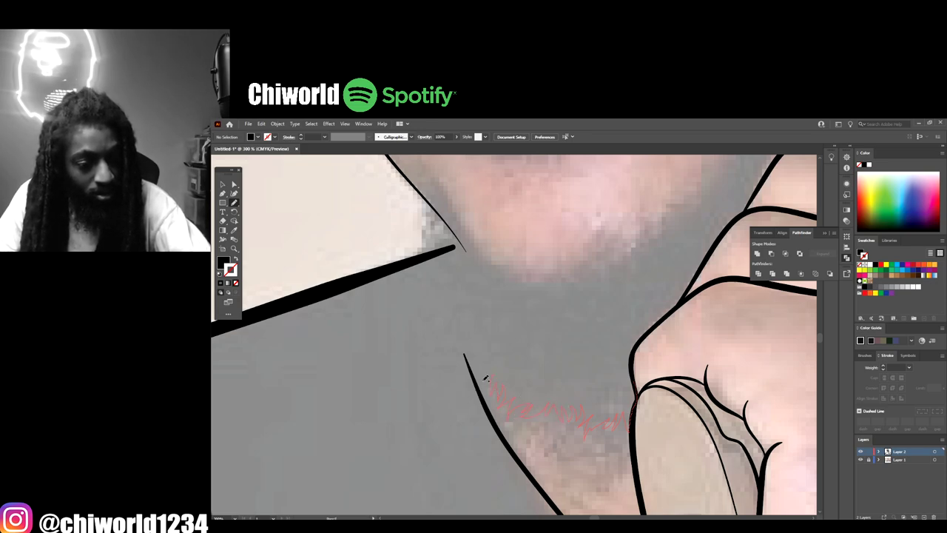
mouse_move(486, 378)
left_mouse_down()
mouse_move(472, 382)
mouse_move(467, 372)
left_mouse_up()
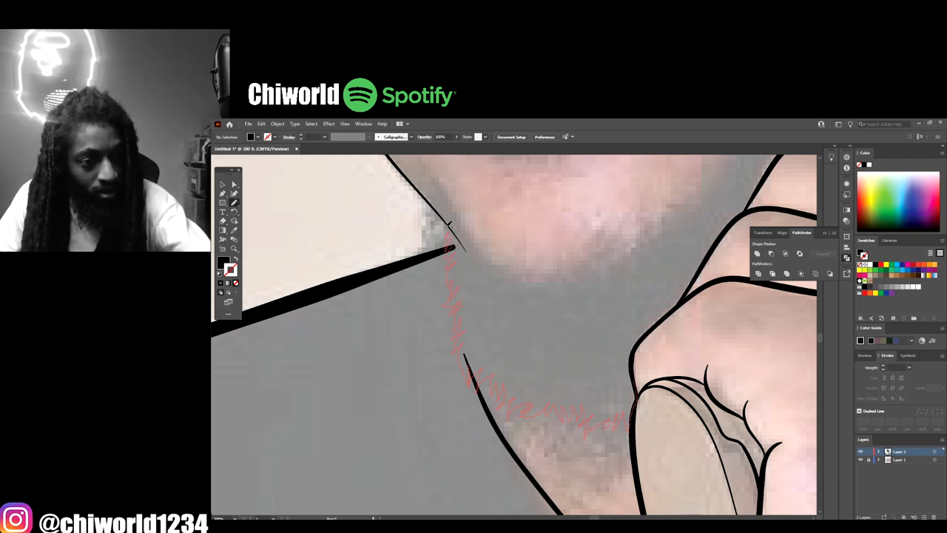
mouse_move(544, 296)
left_mouse_down()
mouse_move(623, 285)
mouse_move(717, 240)
mouse_move(690, 293)
mouse_move(634, 378)
left_mouse_up()
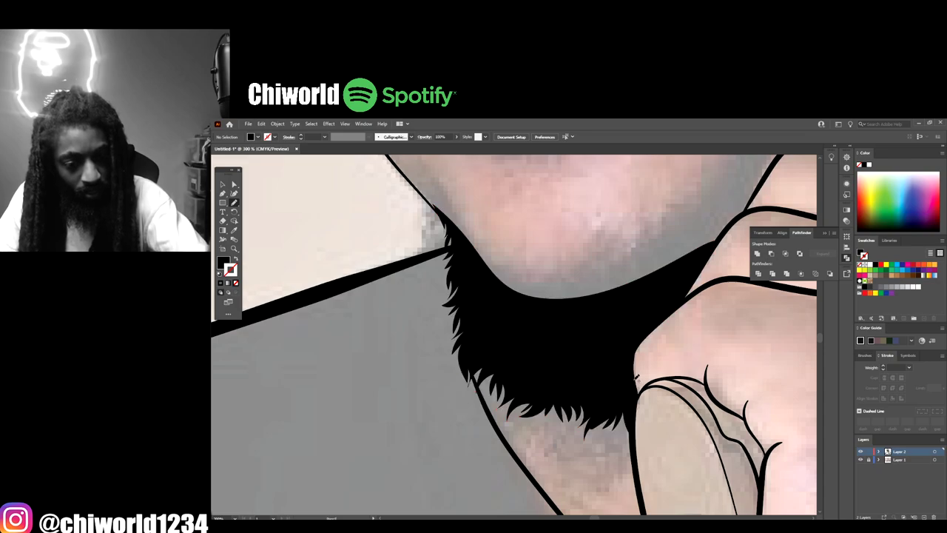
key("ctrl+minus")
key("ctrl+minus")
key("ctrl+equal")
key("ctrl+equal")
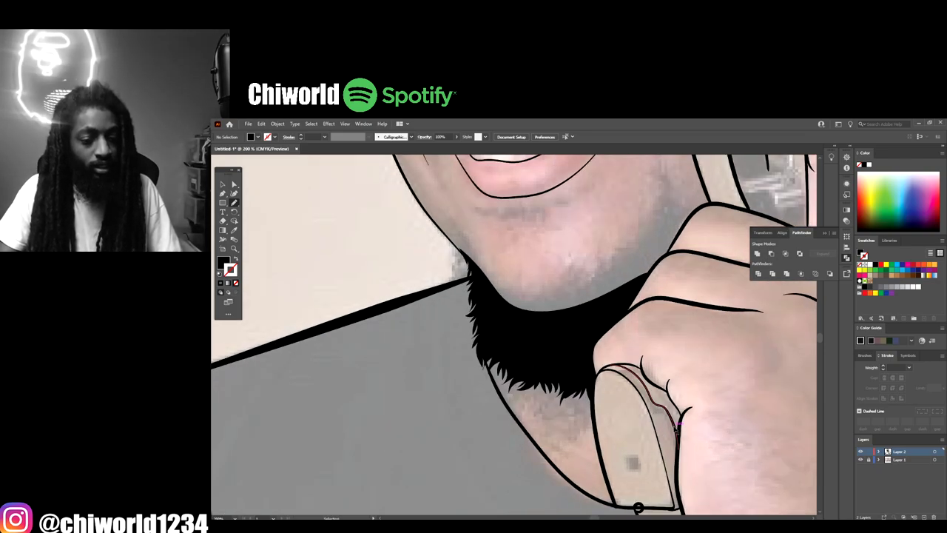
mouse_move(468, 348)
left_mouse_down()
mouse_move(481, 396)
mouse_move(487, 379)
mouse_move(508, 392)
mouse_move(529, 380)
mouse_move(475, 333)
left_mouse_up()
key("ctrl+minus")
key("ctrl+minus")
key("ctrl+minus")
key("ctrl+minus")
key("ctrl+minus")
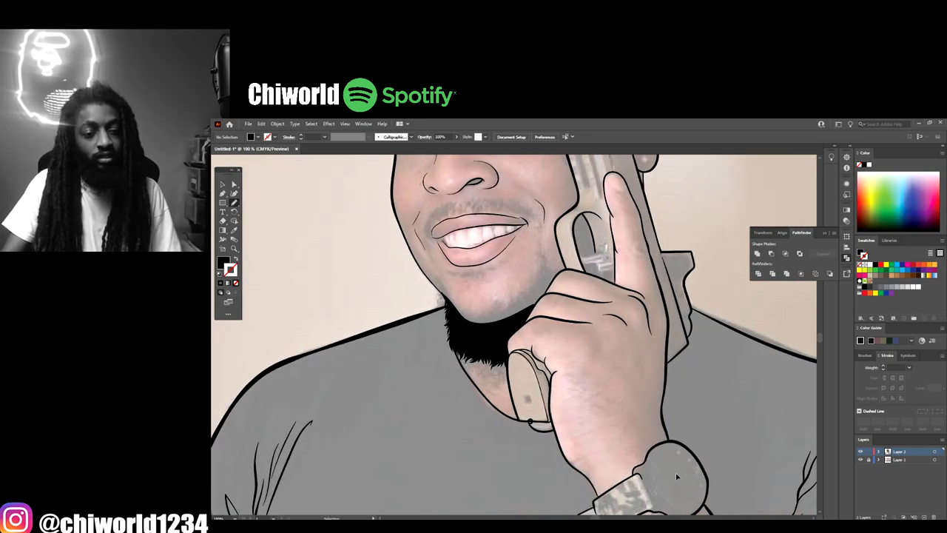
Step: Extend the beard up the jaw beside the gun hand as a tapering black shape with jagged hair spikes on both edges
scroll(676, 470, "up", 1)
key("ctrl+plus")
key("ctrl+plus")
key("ctrl+plus")
key("ctrl+plus")
key("ctrl+plus")
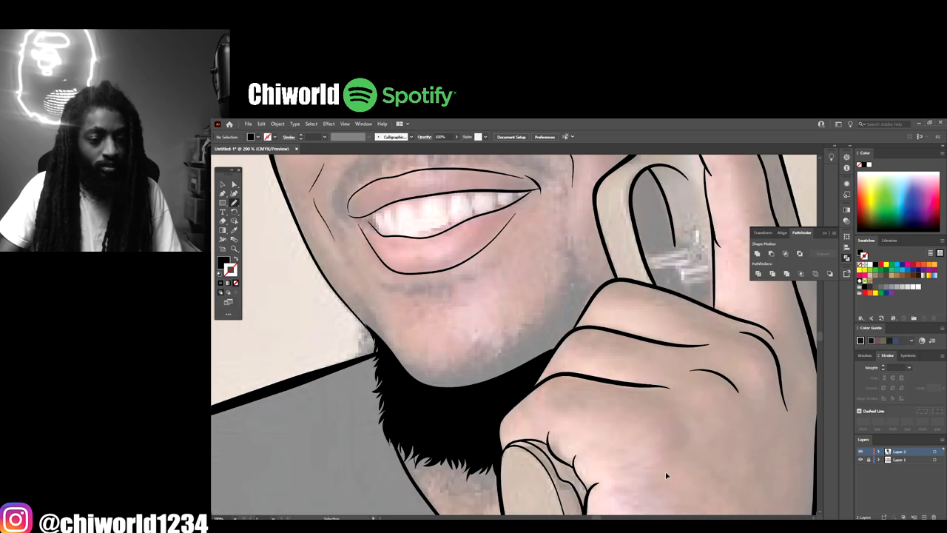
scroll(668, 470, "up", 2)
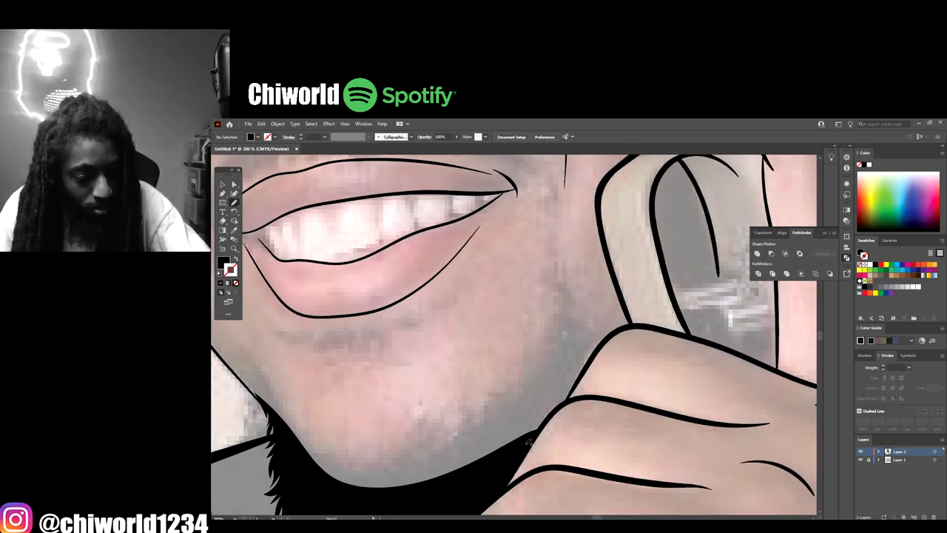
mouse_move(527, 445)
left_mouse_down()
mouse_move(592, 361)
mouse_move(581, 310)
left_mouse_up()
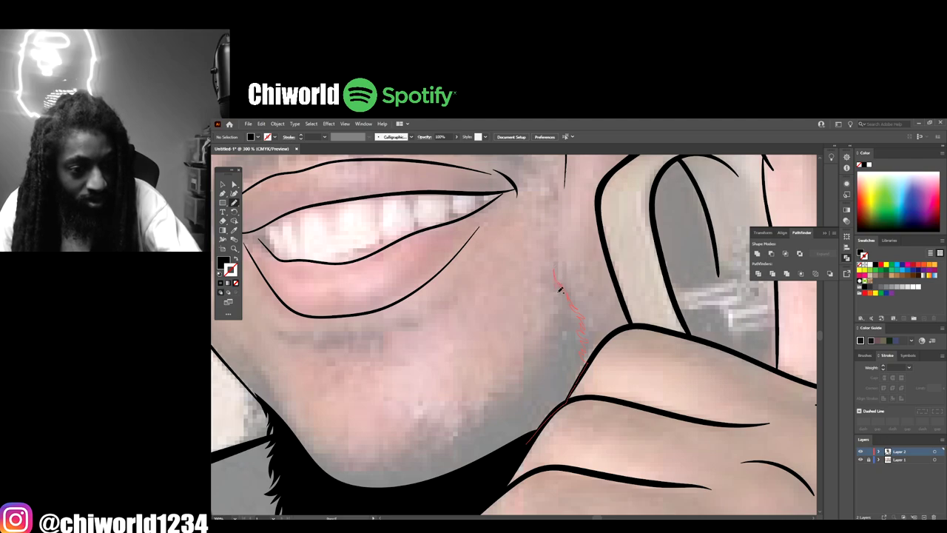
left_click_drag(561, 305, 556, 304)
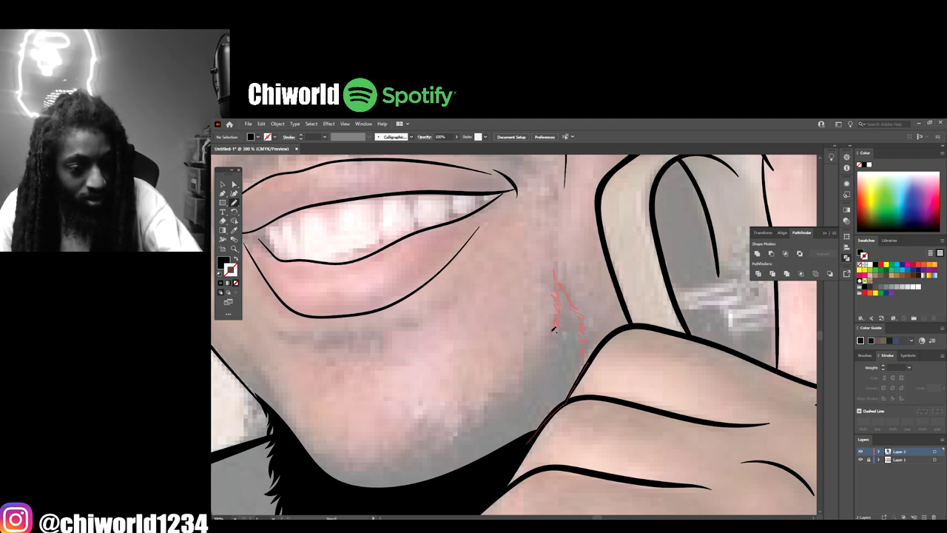
mouse_move(550, 348)
left_mouse_down()
mouse_move(543, 342)
mouse_move(523, 385)
mouse_move(498, 392)
mouse_move(476, 435)
mouse_move(509, 486)
left_mouse_up()
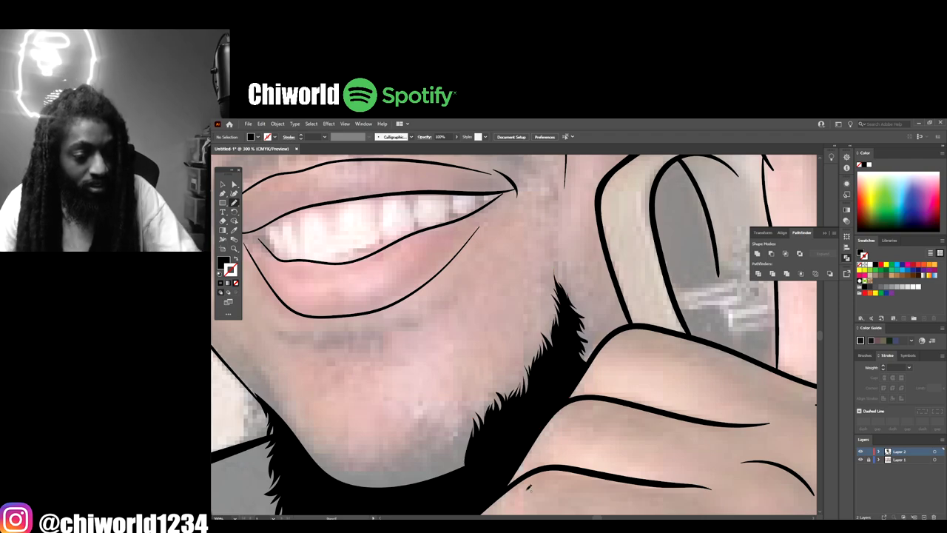
Step: Add spiky black hairs along the beard's upper edge across the chin, replacing the smooth curve
scroll(607, 498, "down", 4)
scroll(601, 495, "up", 3)
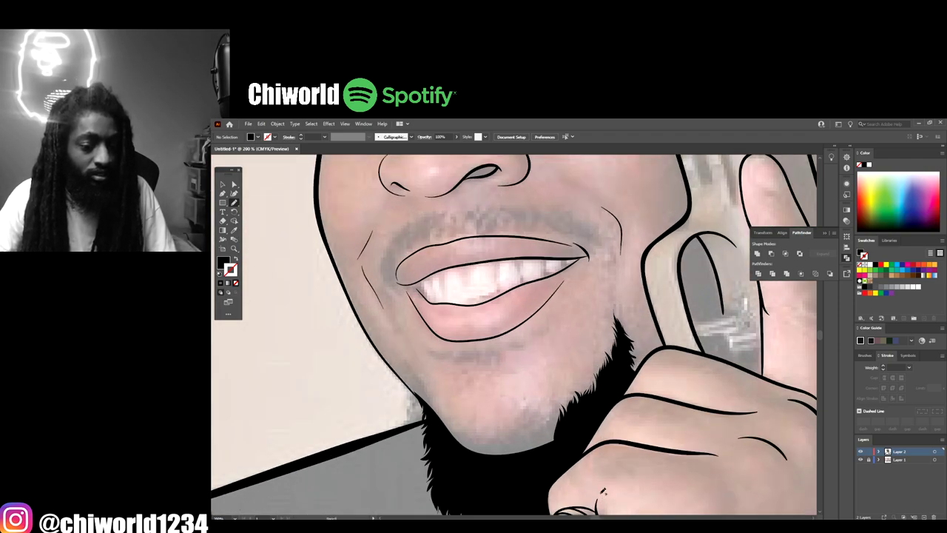
scroll(602, 492, "down", 1)
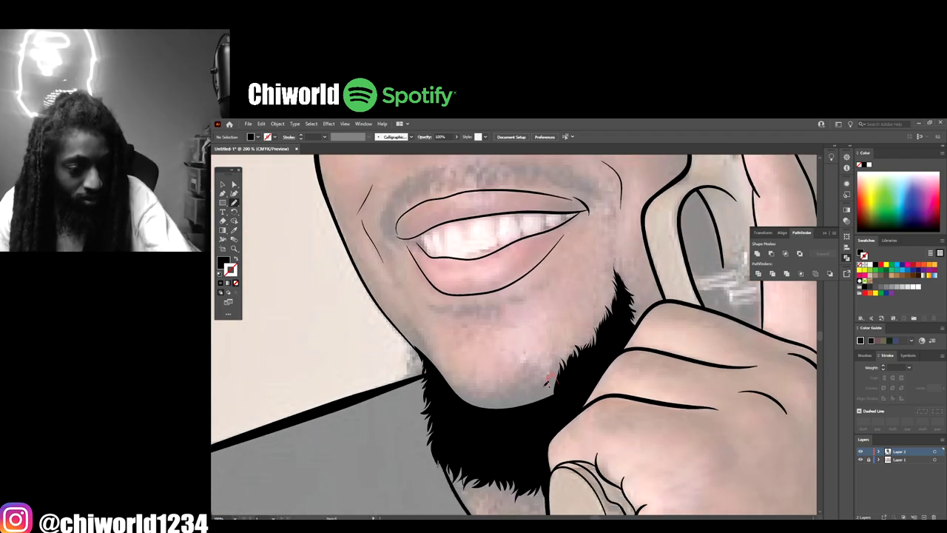
left_click_drag(540, 381, 535, 378)
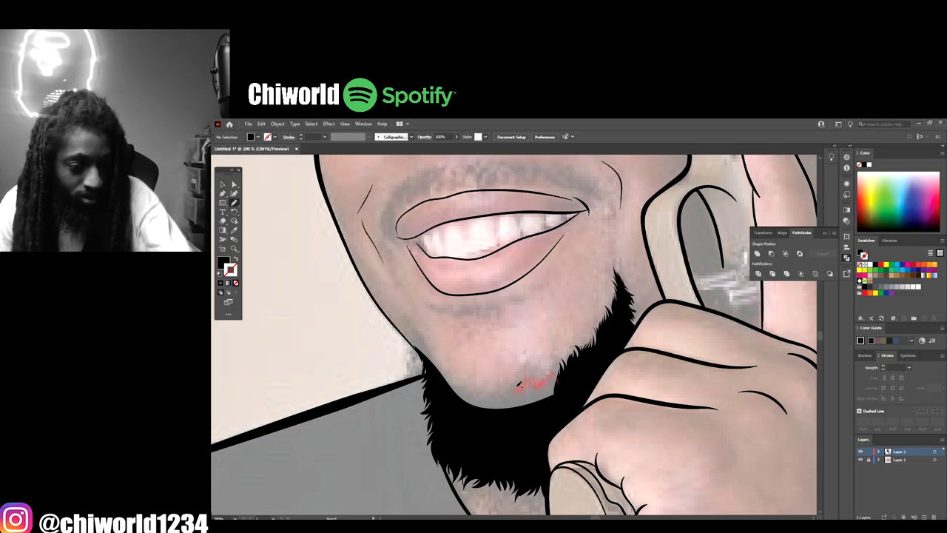
mouse_move(519, 384)
left_mouse_down()
mouse_move(492, 401)
mouse_move(441, 370)
left_mouse_up()
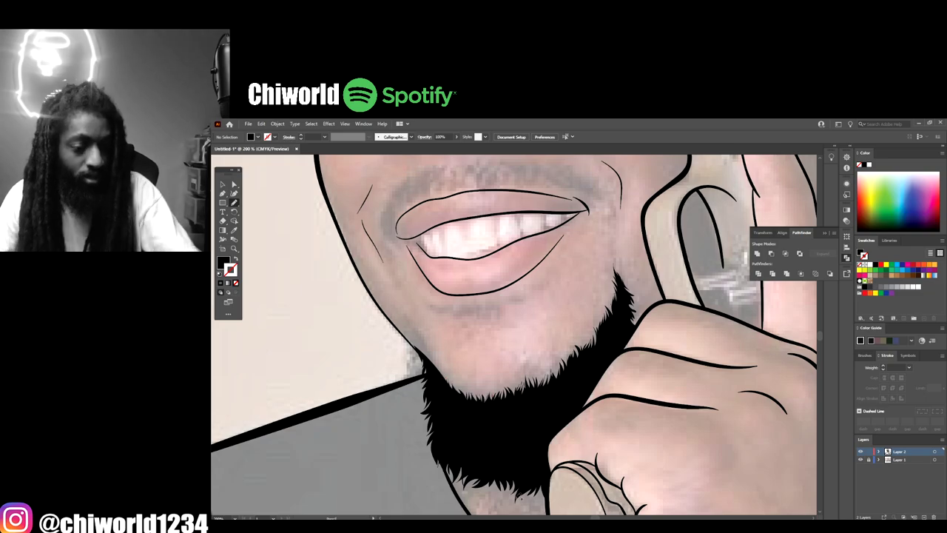
Step: Hide the photo layer to check the filled beard in the full line art, and turn the layer back on
key("ctrl+minus")
key("ctrl+minus")
key("ctrl+minus")
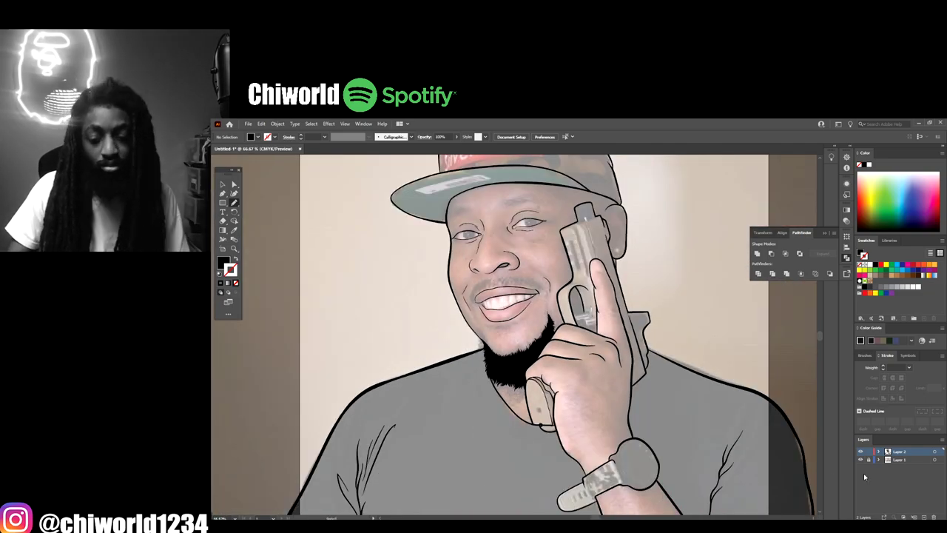
left_click(859, 460)
key("ctrl+minus")
key("ctrl+minus")
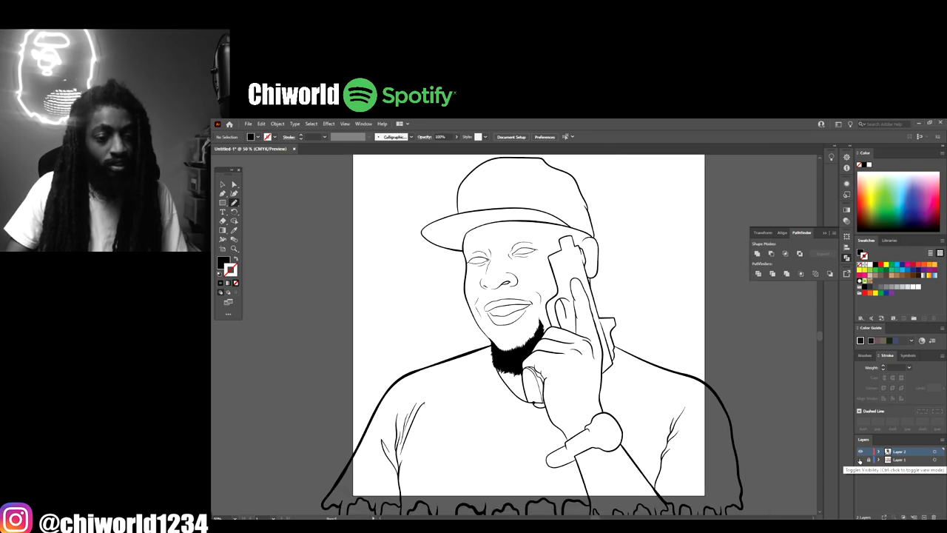
key("ctrl+plus")
key("ctrl+plus")
key("ctrl+plus")
key("ctrl+plus")
left_click(860, 460)
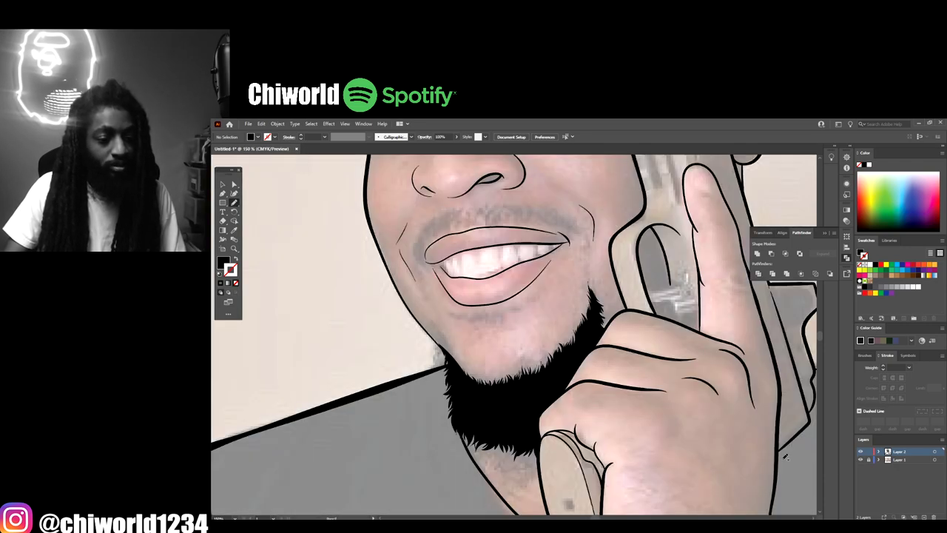
Step: Extend the beard up the jaw on the shoulder side as a tapering black shape with hair spikes crossing the face outline
key("ctrl+plus")
key("ctrl+plus")
key("ctrl+plus")
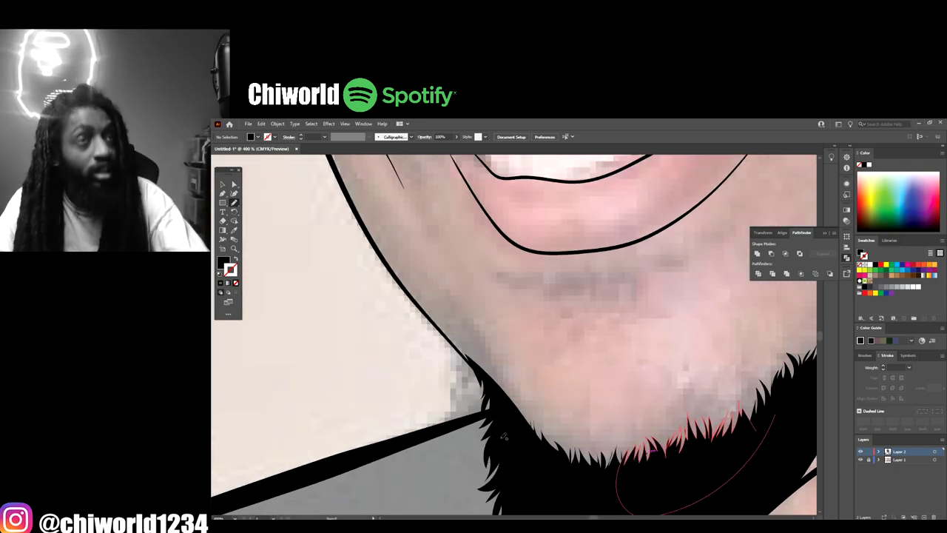
mouse_move(489, 444)
left_mouse_down()
mouse_move(485, 400)
mouse_move(473, 391)
mouse_move(478, 371)
mouse_move(463, 345)
left_mouse_up()
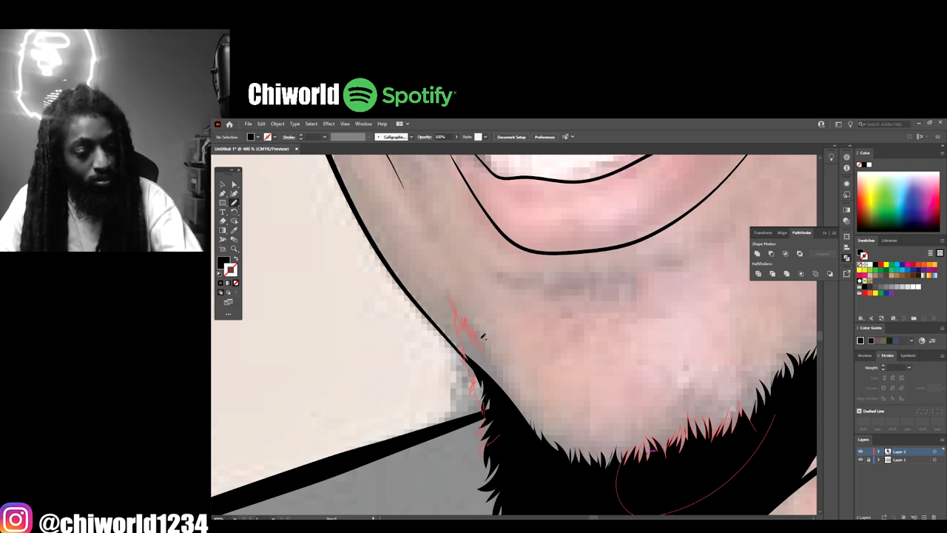
key("ctrl+minus")
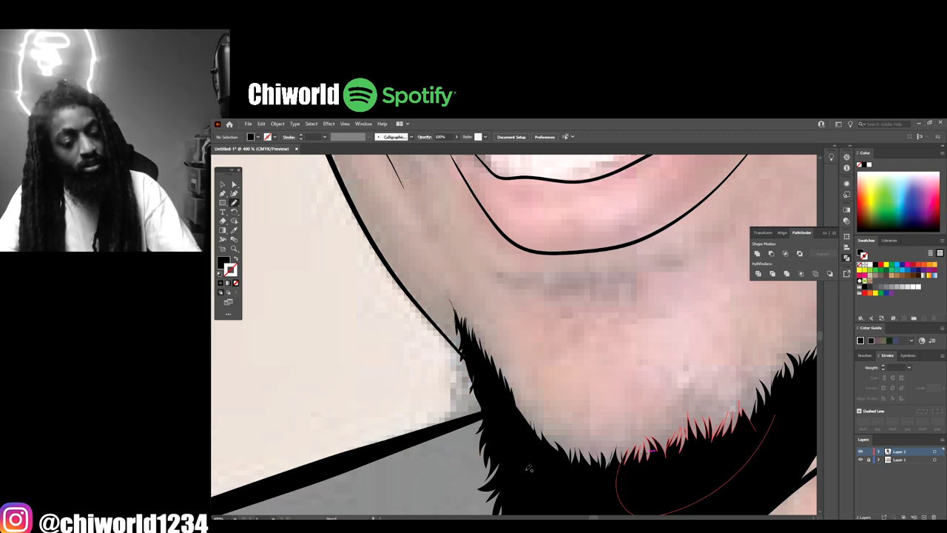
key("ctrl+minus")
key("ctrl+minus")
scroll(651, 488, "up", 3)
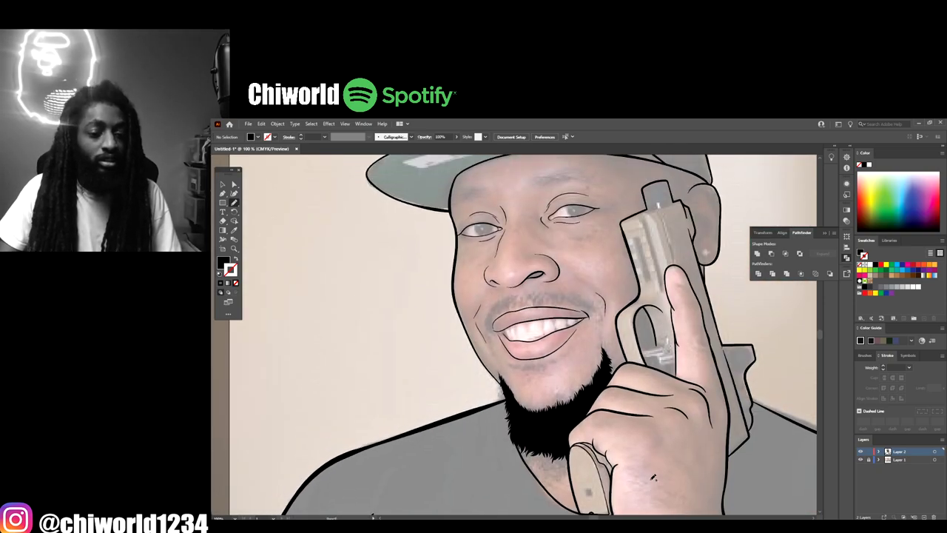
Step: Fill the open nostril shape solid black, blending the fill into the nose's underside line
key("ctrl+plus")
key("ctrl+plus")
scroll(651, 477, "up", 4)
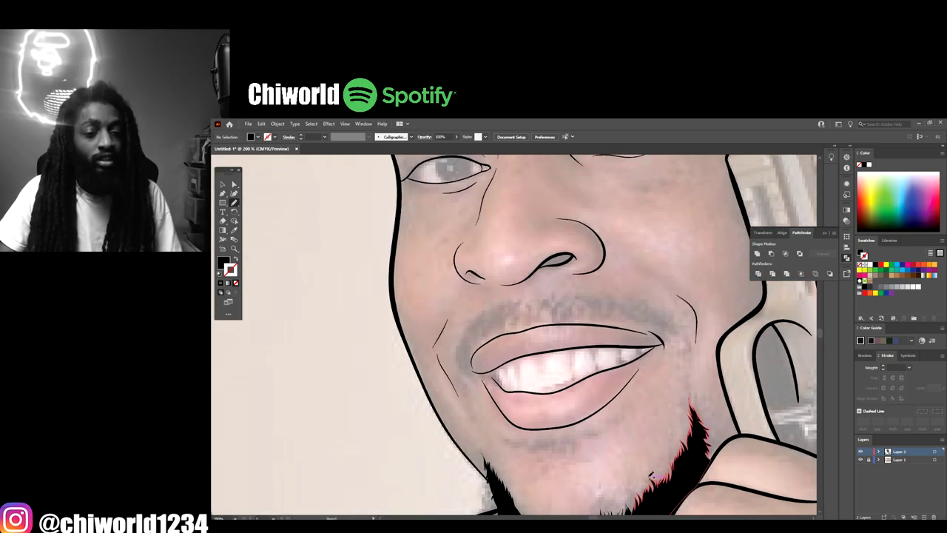
key("ctrl+plus")
key("ctrl+plus")
key("ctrl+plus")
key("ctrl+plus")
key("ctrl+plus")
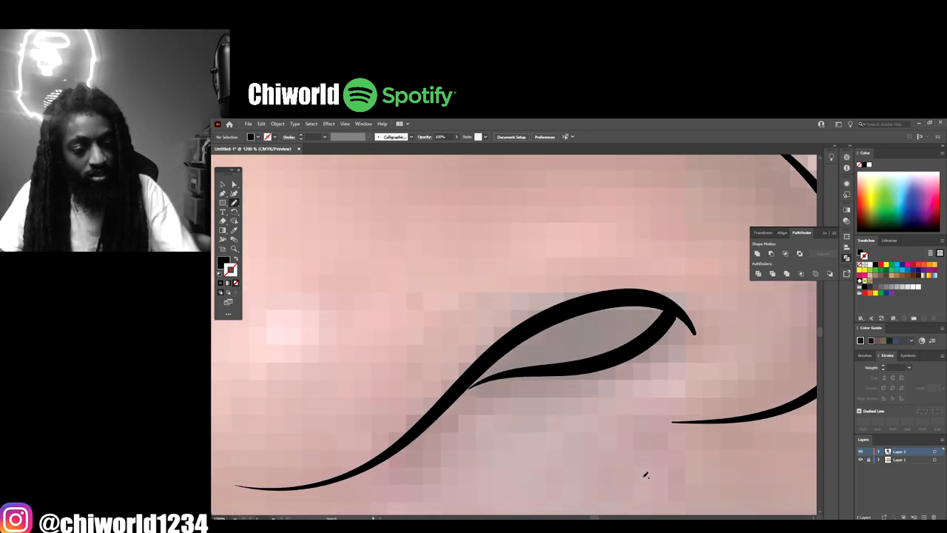
mouse_move(454, 399)
left_mouse_down()
mouse_move(515, 370)
mouse_move(629, 351)
mouse_move(668, 316)
mouse_move(664, 297)
mouse_move(598, 300)
mouse_move(526, 332)
mouse_move(474, 383)
left_mouse_up()
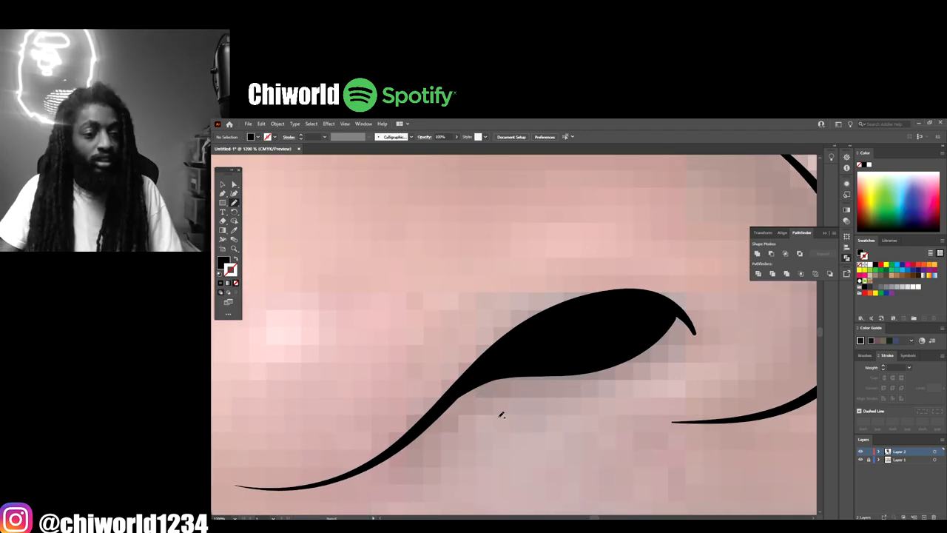
key("ctrl+minus")
key("ctrl+minus")
key("ctrl+minus")
key("ctrl+minus")
Step: Draw a solid black iris between the eyelids of the eye nearest the outer face outline
key("ctrl+plus")
key("ctrl+plus")
key("ctrl+plus")
key("ctrl+plus")
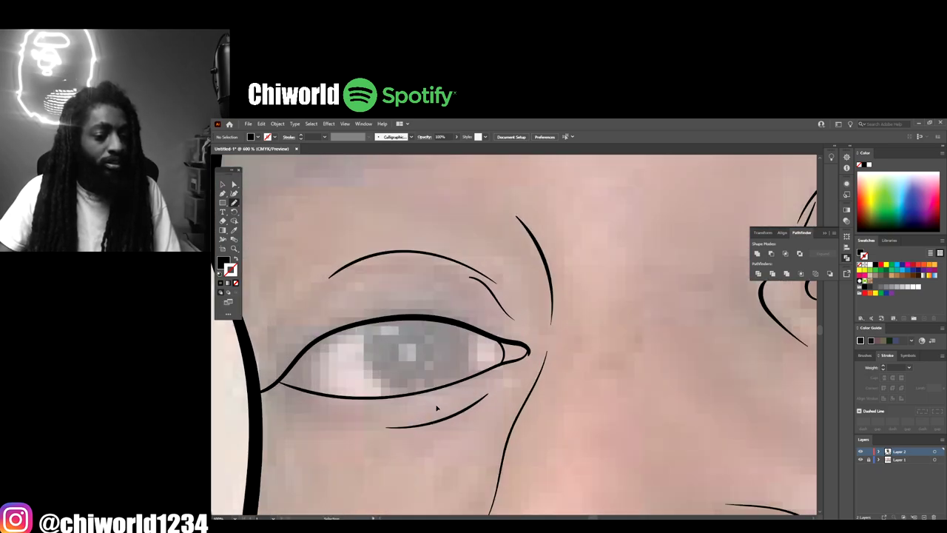
scroll(435, 410, "down", 2)
key("ctrl+plus")
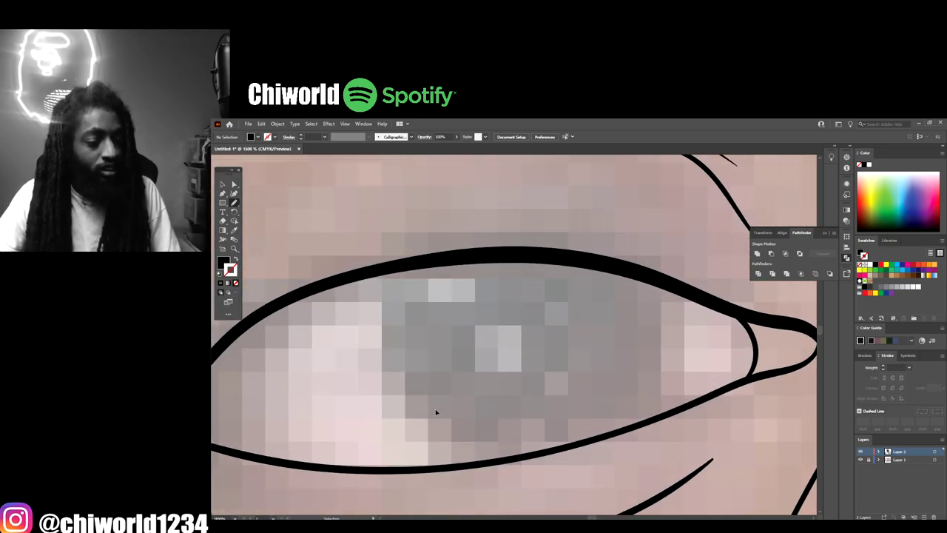
mouse_move(388, 264)
left_mouse_down()
mouse_move(373, 310)
mouse_move(385, 381)
mouse_move(410, 419)
mouse_move(460, 459)
mouse_move(580, 443)
mouse_move(633, 426)
mouse_move(656, 405)
mouse_move(672, 358)
mouse_move(670, 304)
mouse_move(663, 284)
mouse_move(633, 268)
mouse_move(525, 254)
mouse_move(392, 267)
left_mouse_up()
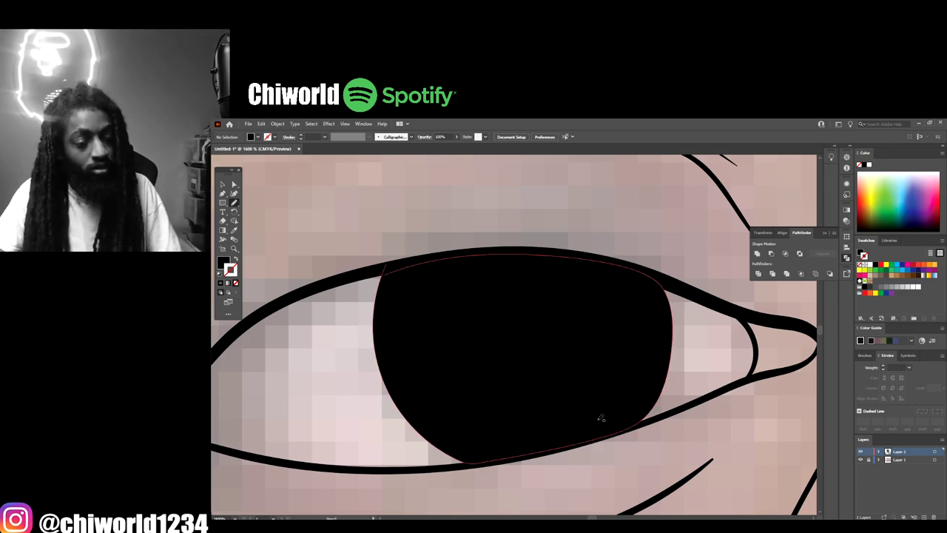
Step: Draw a solid black iris between the eyelids of the other eye, on the gun side of the face
key("ctrl+minus")
key("ctrl+minus")
key("ctrl+minus")
key("ctrl+minus")
key("ctrl+minus")
key("ctrl+minus")
scroll(689, 434, "right", 3)
key("ctrl+plus")
key("ctrl+plus")
key("ctrl+plus")
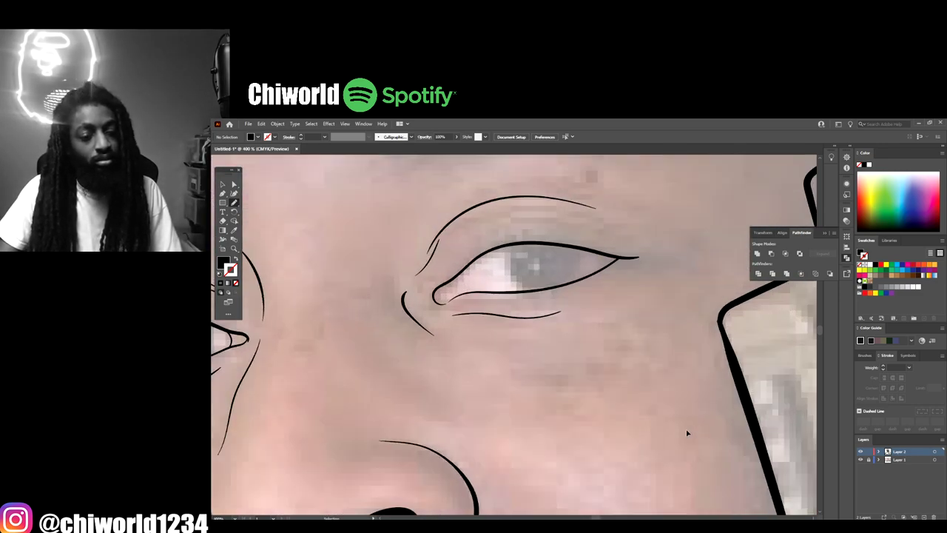
key("ctrl+plus")
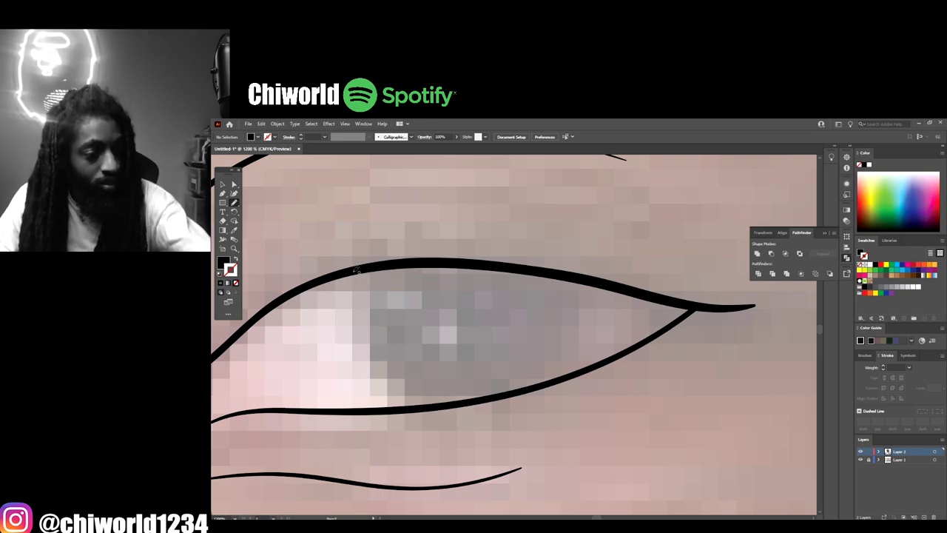
mouse_move(352, 270)
left_mouse_down()
mouse_move(354, 334)
mouse_move(408, 410)
mouse_move(553, 377)
left_mouse_up()
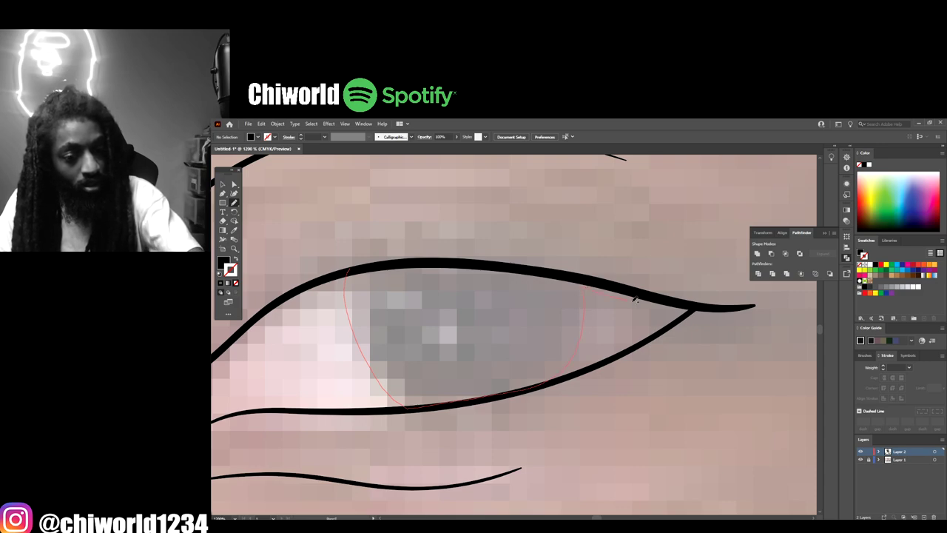
mouse_move(708, 309)
left_mouse_down()
mouse_move(532, 263)
mouse_move(462, 258)
mouse_move(325, 275)
left_mouse_up()
Step: Fill the wristwatch with solid black shapes for the round dial, bezel and case shadows, leaving thin curved highlights open
scroll(510, 352, "down", 8)
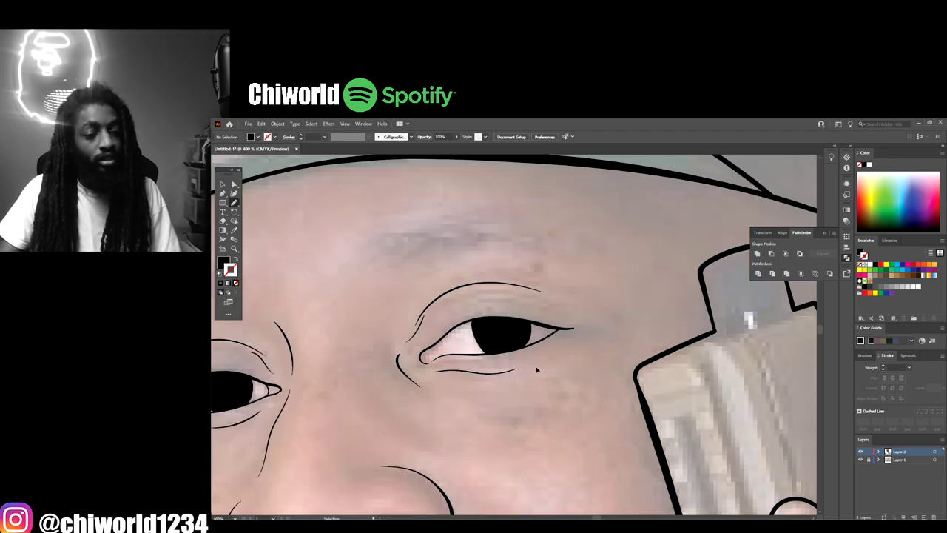
scroll(557, 367, "down", 4)
scroll(607, 377, "down", 1)
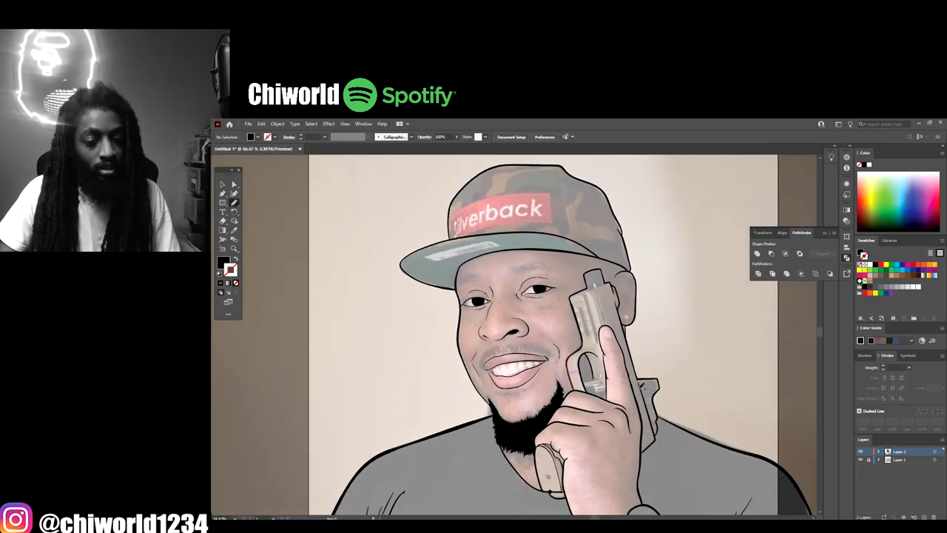
scroll(639, 385, "down", 2)
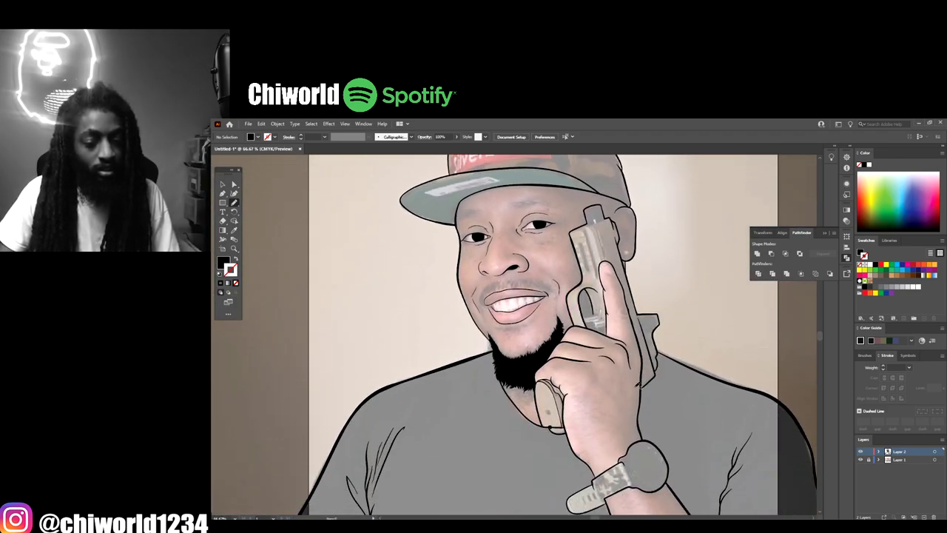
scroll(638, 385, "down", 3)
scroll(664, 393, "down", 1)
scroll(666, 395, "up", 4)
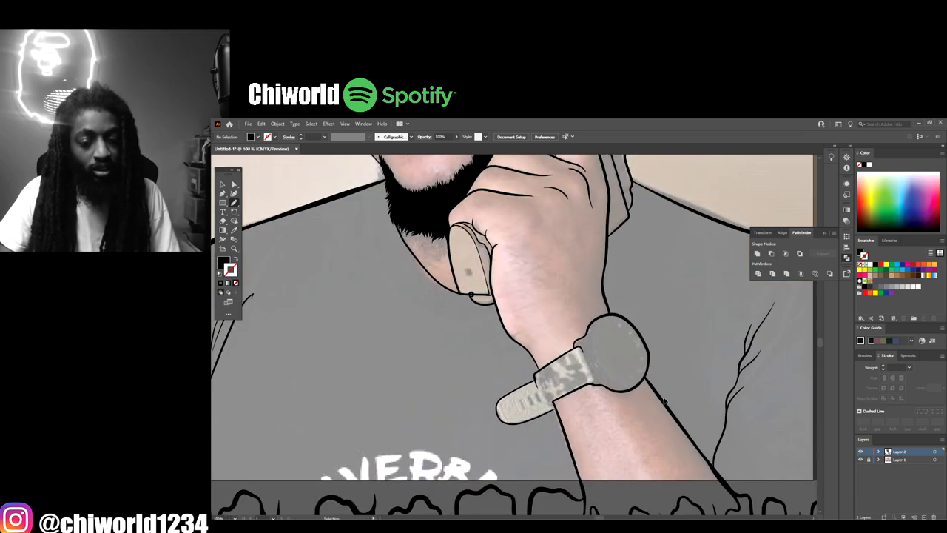
scroll(666, 394, "up", 2)
scroll(666, 395, "up", 1)
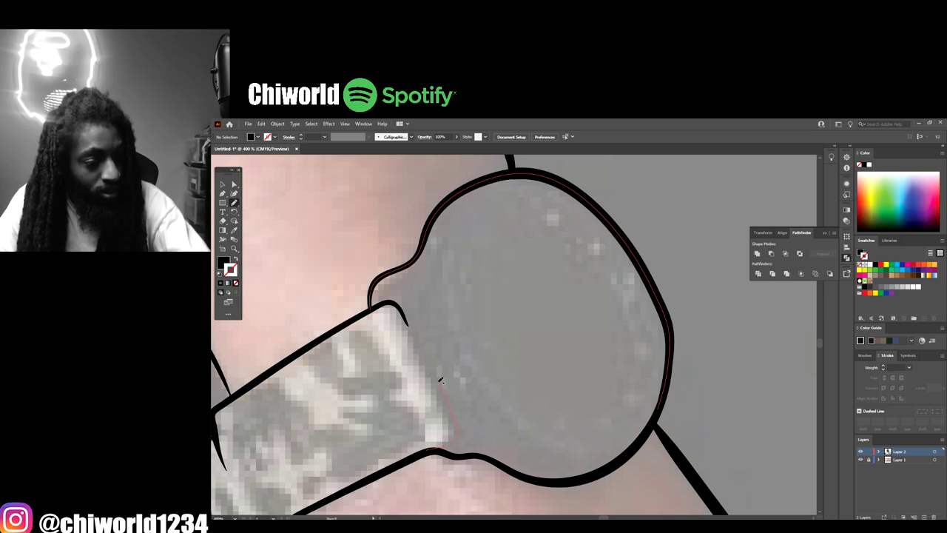
mouse_move(409, 323)
left_mouse_down()
mouse_move(391, 302)
mouse_move(371, 312)
mouse_move(370, 300)
mouse_move(379, 280)
mouse_move(411, 263)
left_mouse_up()
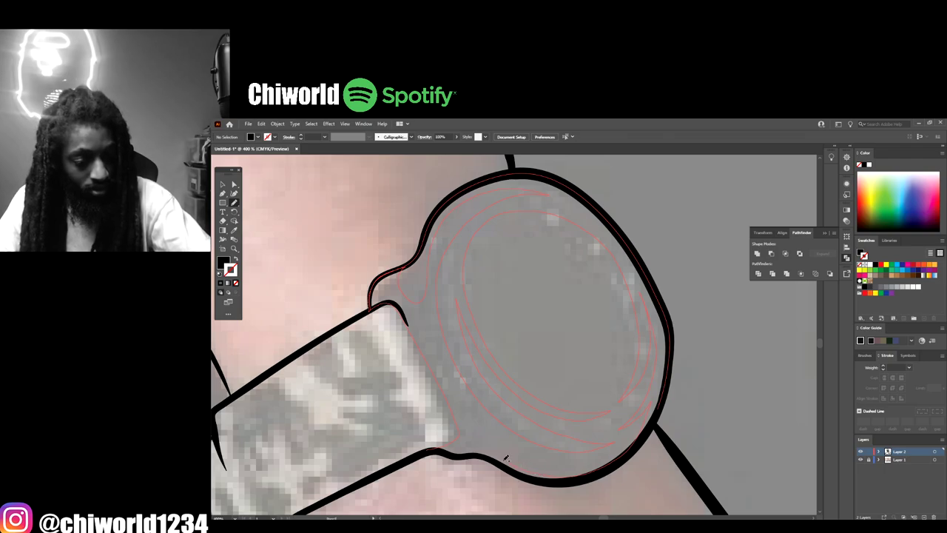
left_click_drag(483, 450, 411, 458)
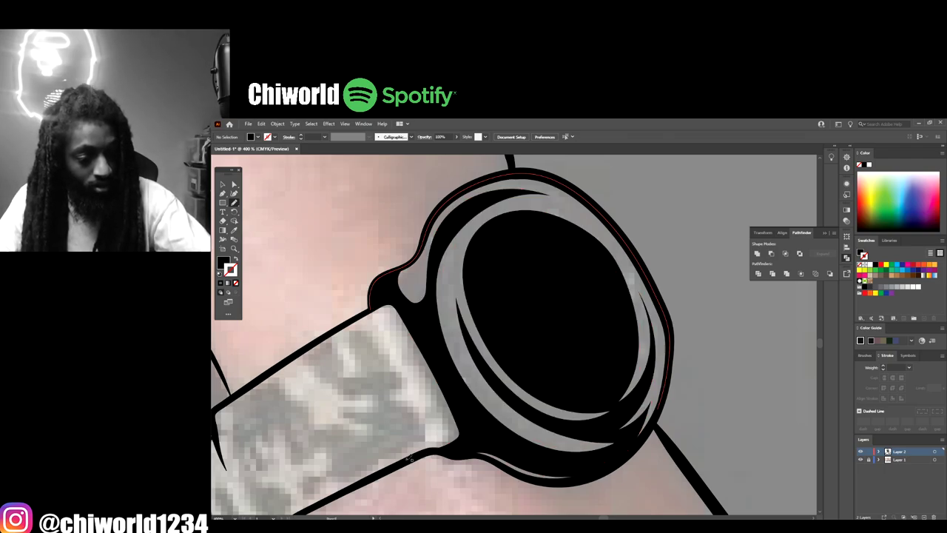
Step: Hide the photo layer to check the filled watch in the line art, and turn the layer back on
key("ctrl+minus")
key("ctrl+minus")
key("ctrl+minus")
key("ctrl+minus")
key("ctrl+minus")
key("ctrl+minus")
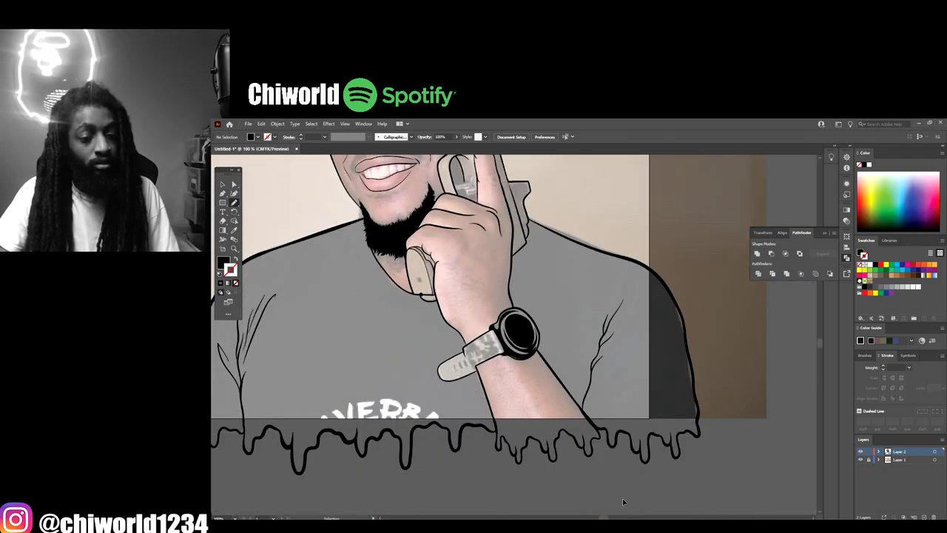
scroll(606, 490, "left", 1)
left_click(859, 460)
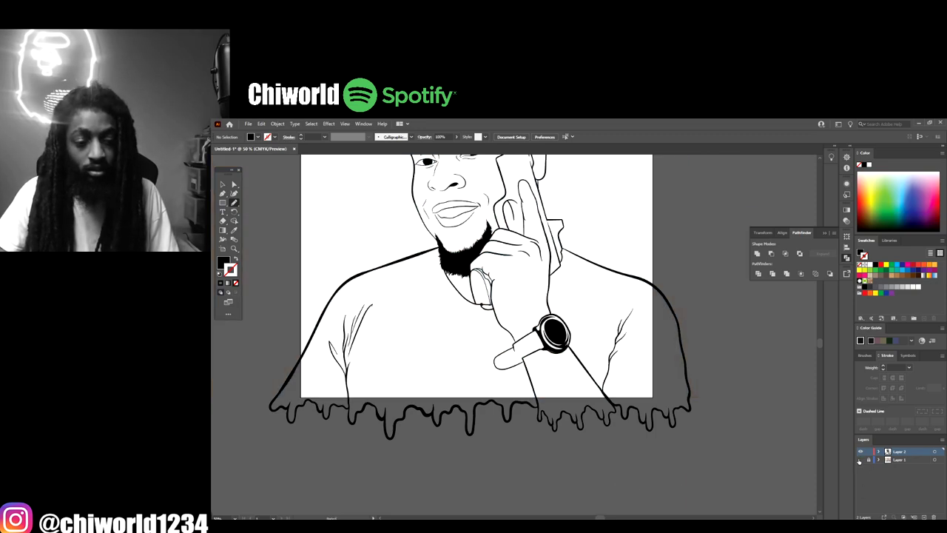
key("ctrl+minus")
key("ctrl+minus")
key("ctrl+plus")
key("ctrl+plus")
left_click(859, 460)
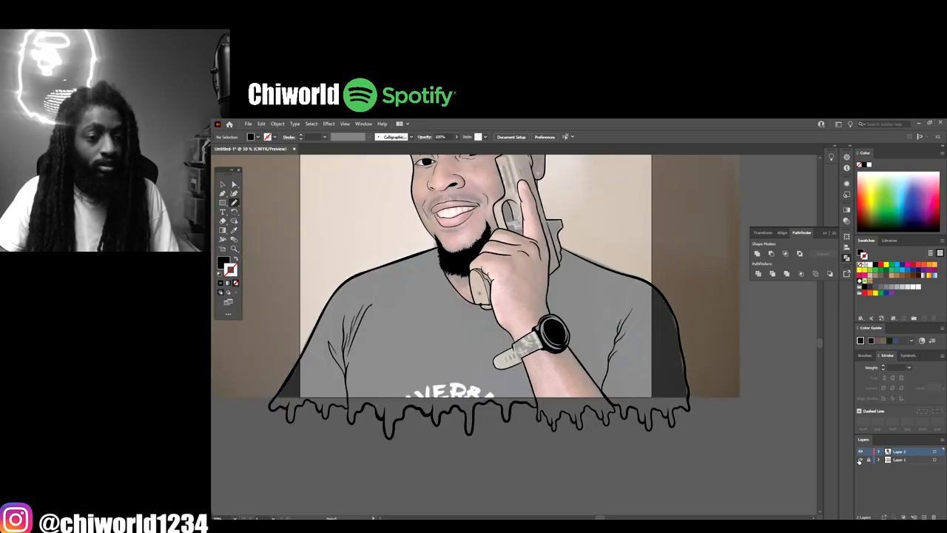
Step: Fill the gun's trigger guard opening with solid black shapes above and below the light metal details
scroll(720, 452, "up", 3)
scroll(720, 455, "left", 2)
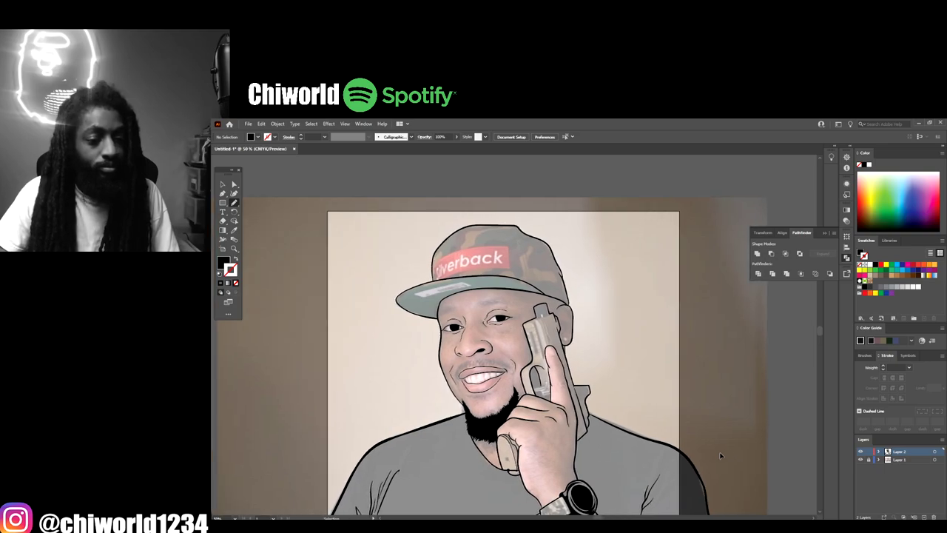
key("ctrl+plus")
key("ctrl+plus")
key("ctrl+plus")
key("ctrl+plus")
key("ctrl+plus")
key("ctrl+plus")
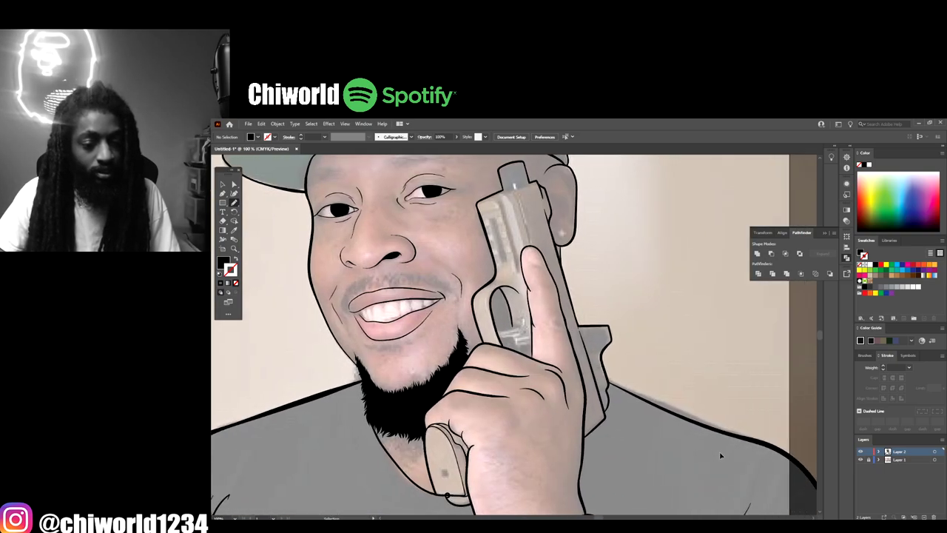
key("ctrl+plus")
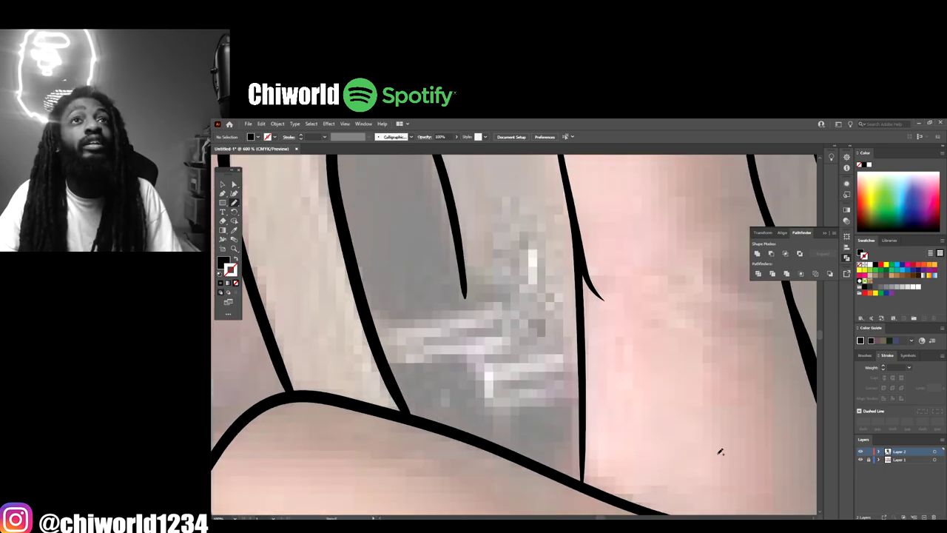
left_click_drag(503, 449, 511, 409)
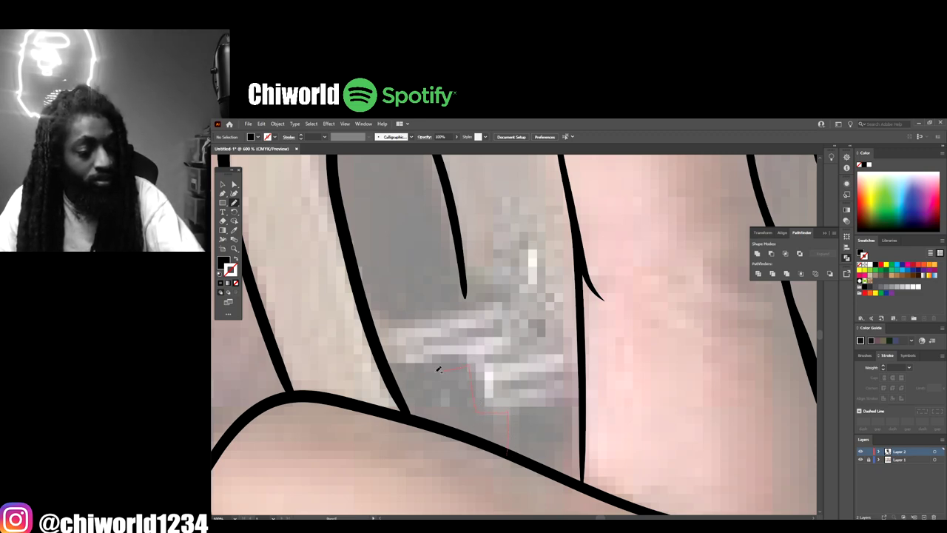
mouse_move(386, 361)
left_mouse_down()
mouse_move(418, 424)
mouse_move(509, 457)
left_mouse_up()
scroll(359, 381, "up", 1)
scroll(359, 381, "up", 2)
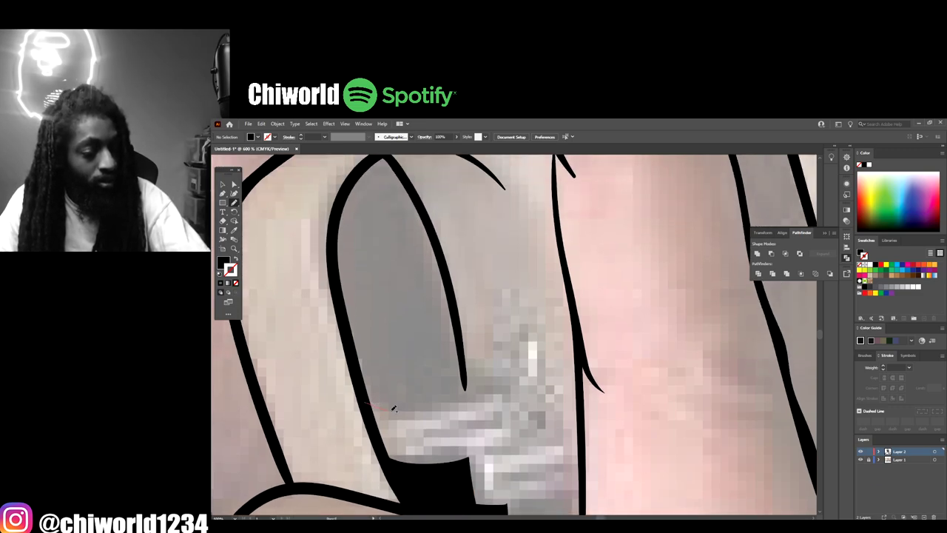
mouse_move(501, 383)
left_mouse_down()
mouse_move(464, 378)
mouse_move(449, 286)
mouse_move(412, 181)
mouse_move(386, 152)
mouse_move(338, 213)
mouse_move(345, 333)
mouse_move(363, 404)
left_mouse_up()
Step: Hide the photo layer to check the trigger guard fills in the line art, and show the photo again
scroll(487, 499, "down", 7)
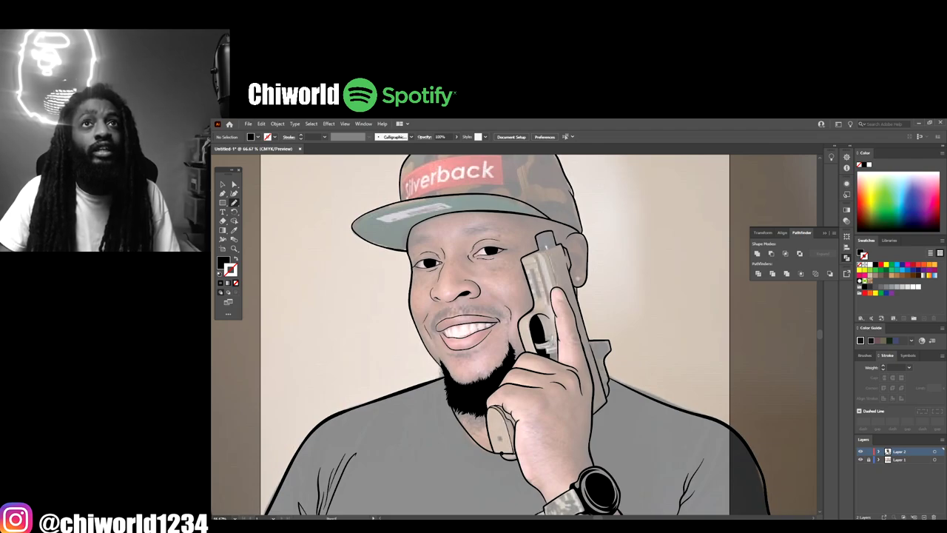
scroll(587, 509, "down", 4)
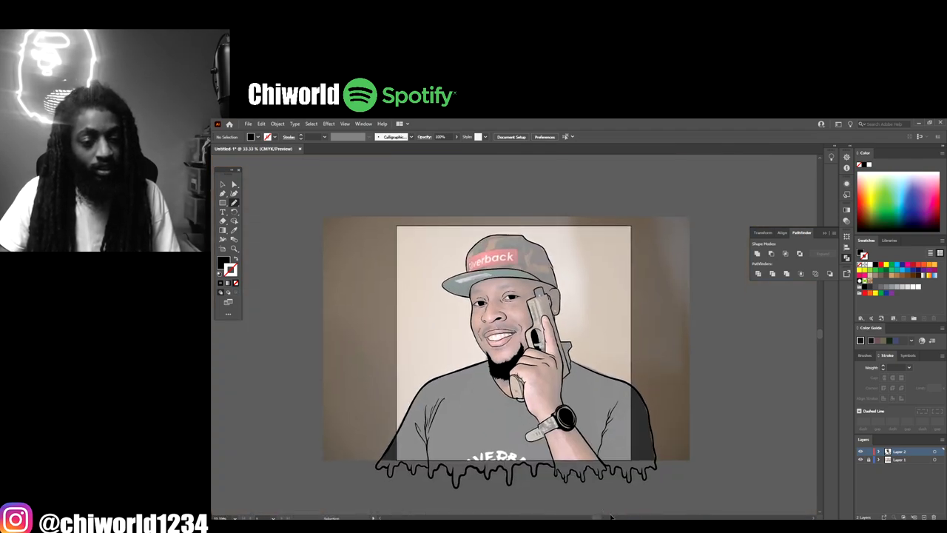
scroll(611, 516, "left", 1)
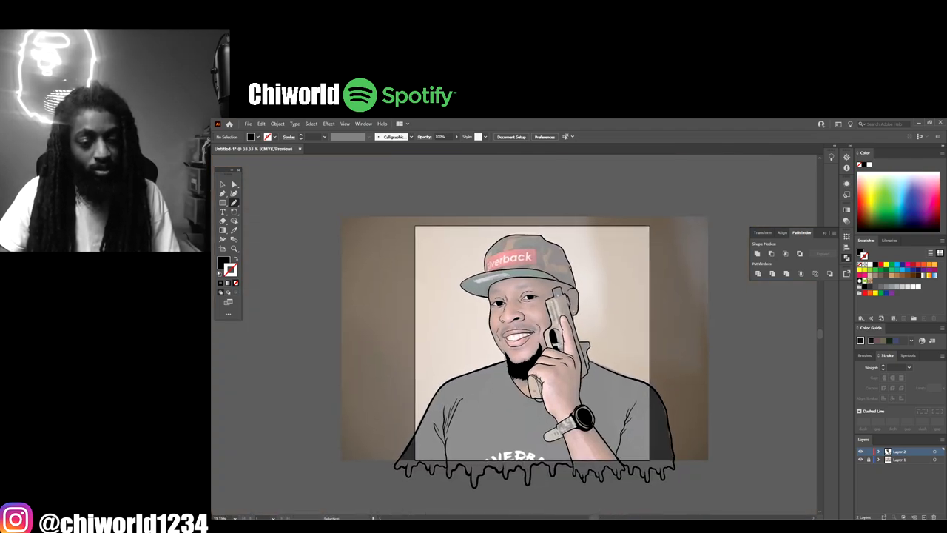
left_click(860, 461)
key("ctrl+equal")
key("ctrl+equal")
left_click(860, 460)
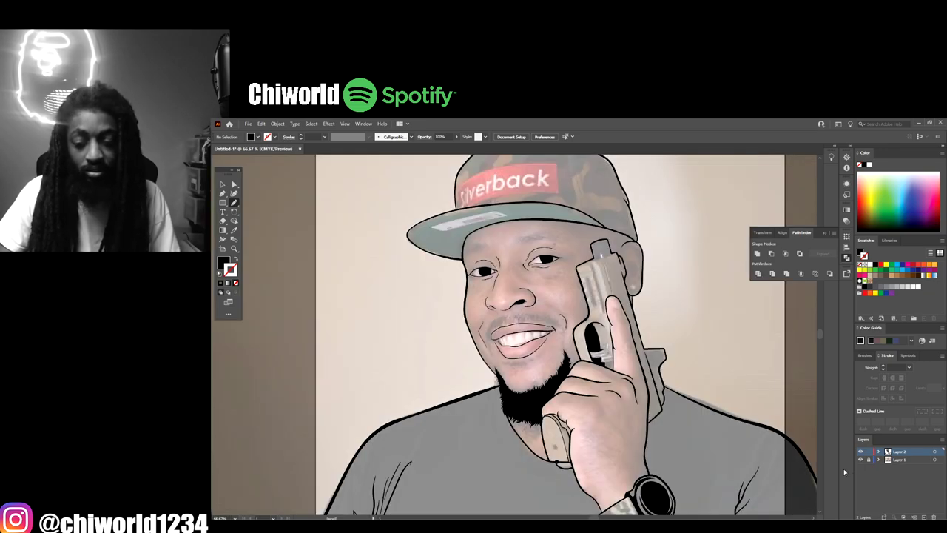
Step: Select the reference photo on Layer 1 and raise its opacity to 79%
left_click(223, 184)
left_click(289, 220)
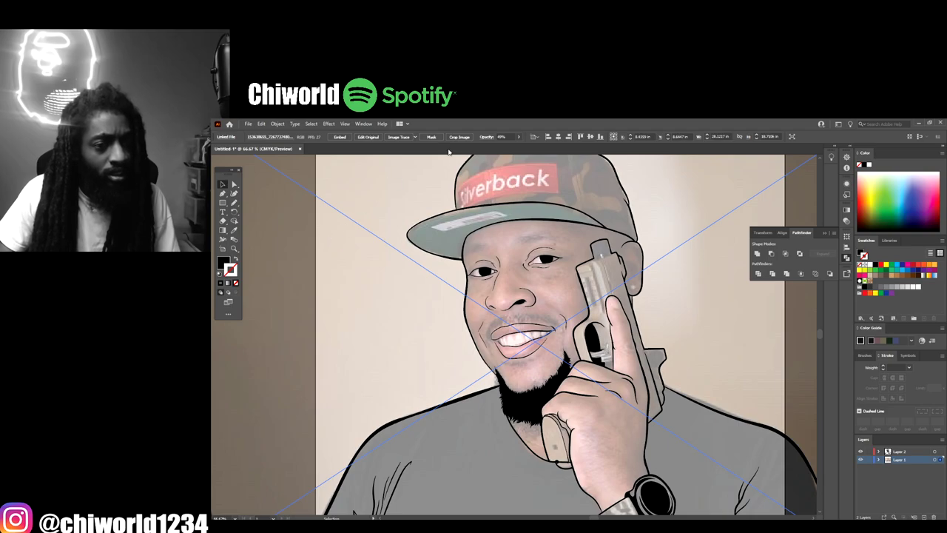
left_click(519, 138)
left_click(508, 147)
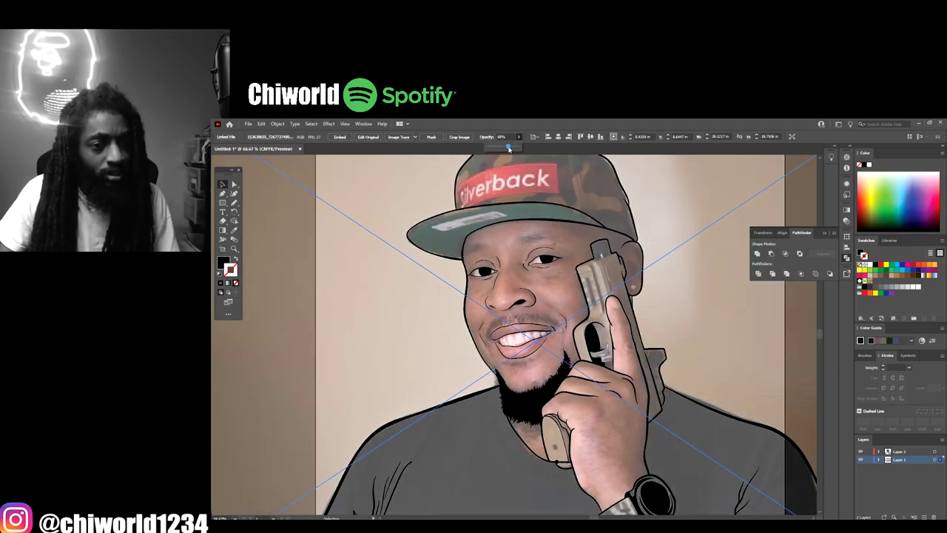
left_click_drag(508, 148, 510, 149)
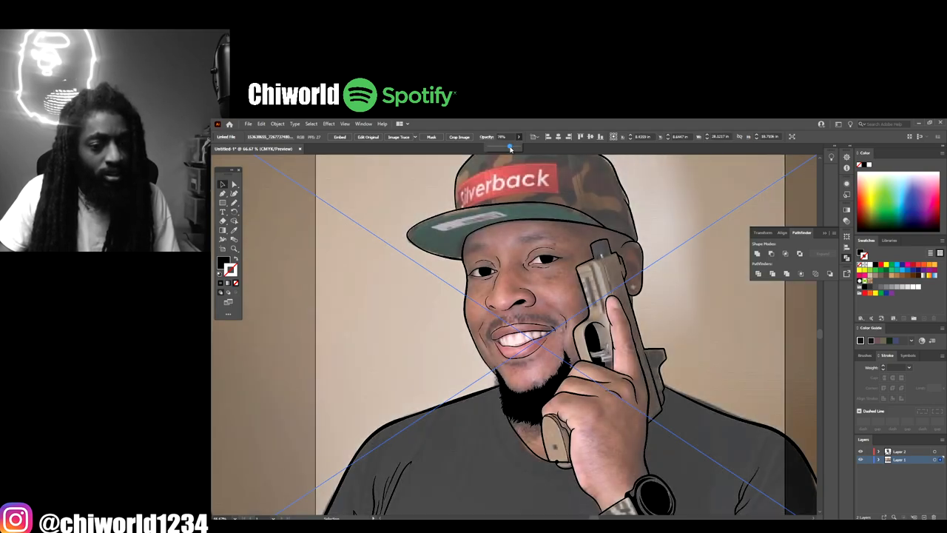
Step: Deselect the photo, lock Layer 1 again and make Layer 2 the active layer
key("ctrl+minus")
key("ctrl+minus")
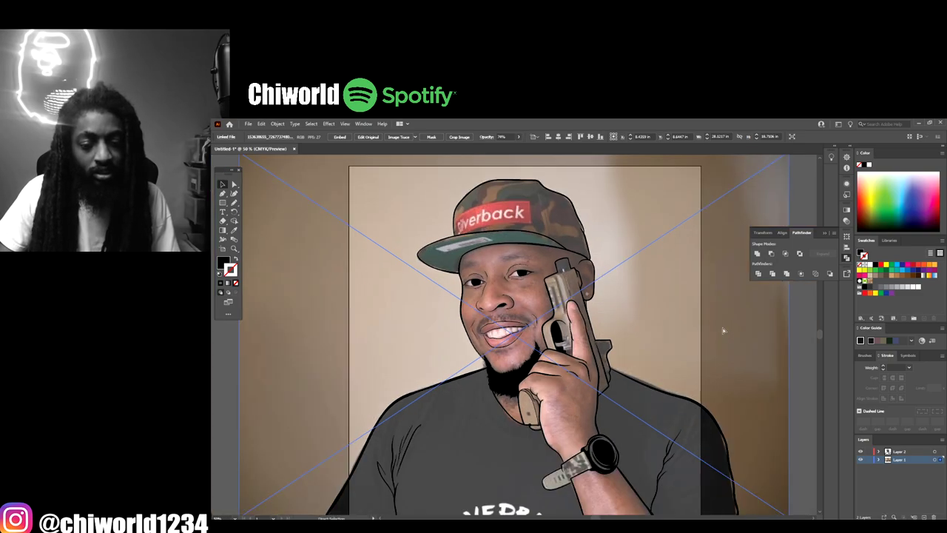
left_click(768, 369)
left_click(868, 460)
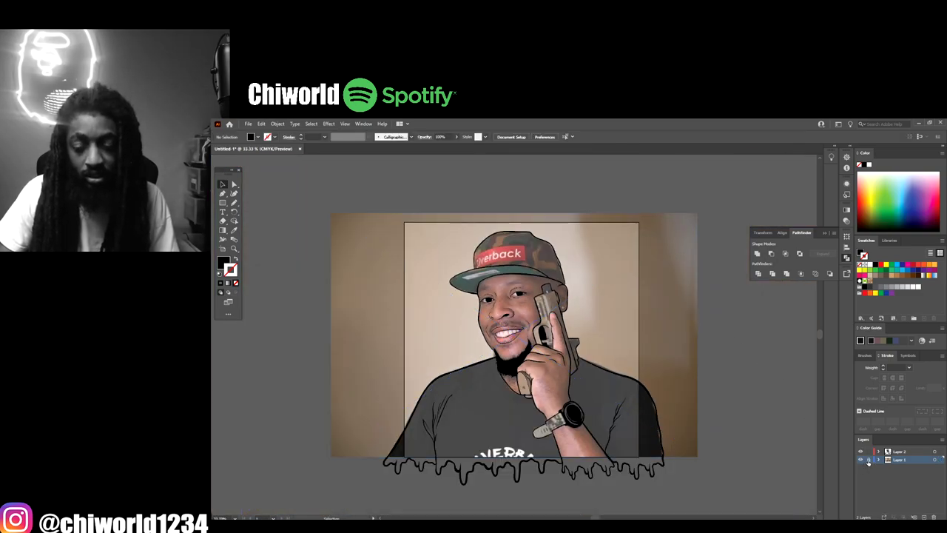
left_click(893, 452)
Step: Draw a solid black eyebrow with spiky hair strokes above the eye nearest the outer face outline, starting at that outline
key("ctrl+plus")
key("ctrl+plus")
scroll(719, 405, "down", 1)
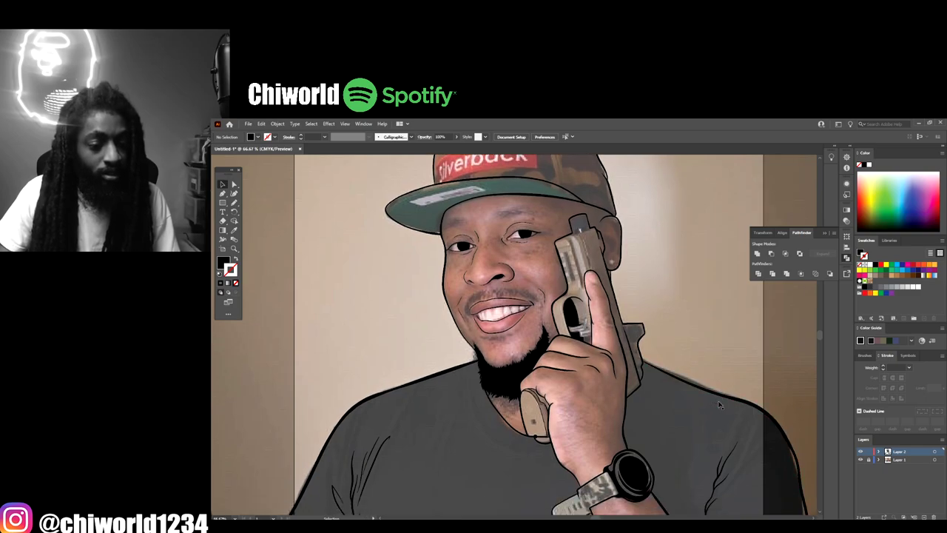
key("ctrl+plus")
scroll(706, 405, "up", 5)
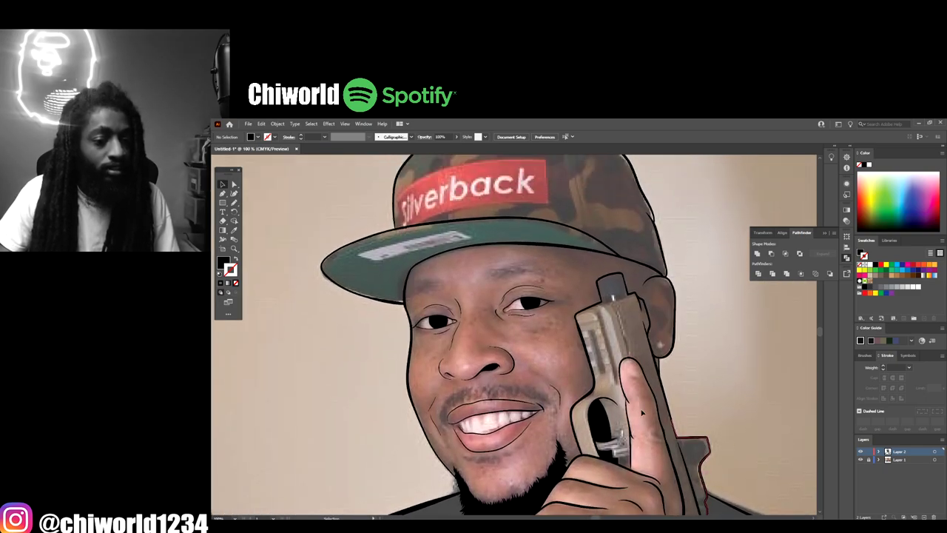
scroll(637, 408, "left", 1)
key("ctrl+plus")
key("ctrl+plus")
key("ctrl+plus")
key("ctrl+plus")
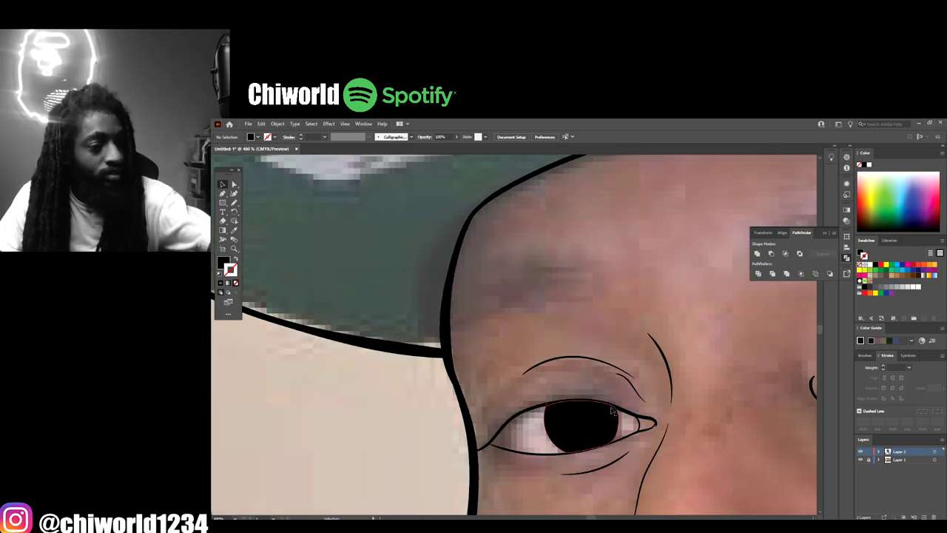
key("b")
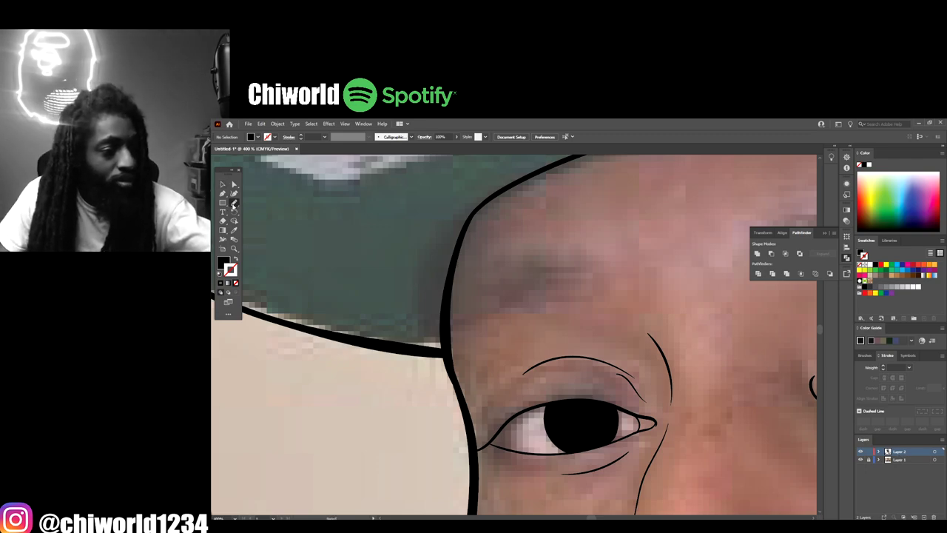
mouse_move(450, 337)
left_mouse_down()
mouse_move(486, 295)
mouse_move(479, 312)
mouse_move(512, 289)
mouse_move(505, 301)
mouse_move(580, 269)
mouse_move(542, 277)
mouse_move(568, 265)
mouse_move(541, 276)
mouse_move(557, 261)
mouse_move(537, 263)
mouse_move(511, 277)
mouse_move(522, 261)
mouse_move(467, 295)
mouse_move(475, 277)
mouse_move(455, 300)
mouse_move(455, 285)
mouse_move(444, 345)
left_mouse_up()
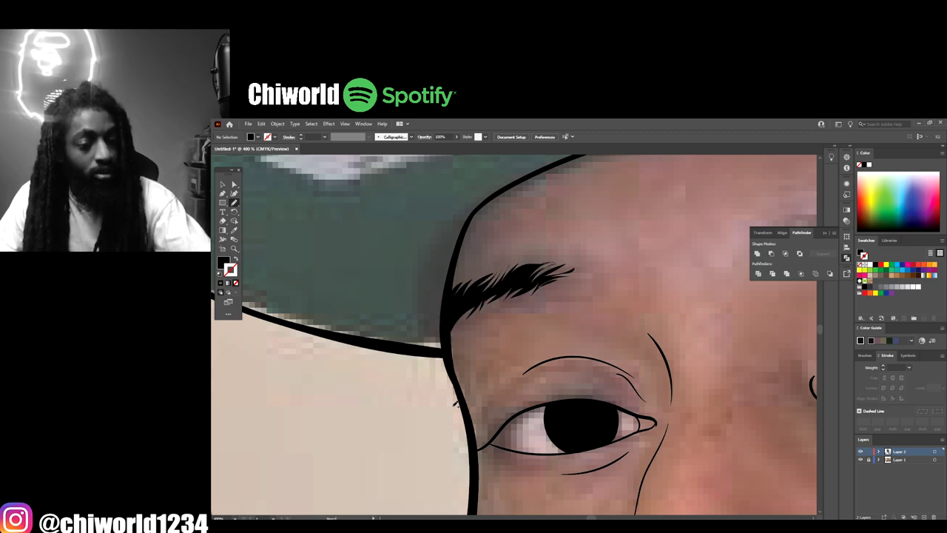
Step: Draw a solid black eyebrow with spiky hair edges above the eye nearer the gun, tapering it towards the temple
key("ctrl+minus")
key("ctrl+minus")
key("ctrl+minus")
key("ctrl+minus")
scroll(621, 429, "right", 2)
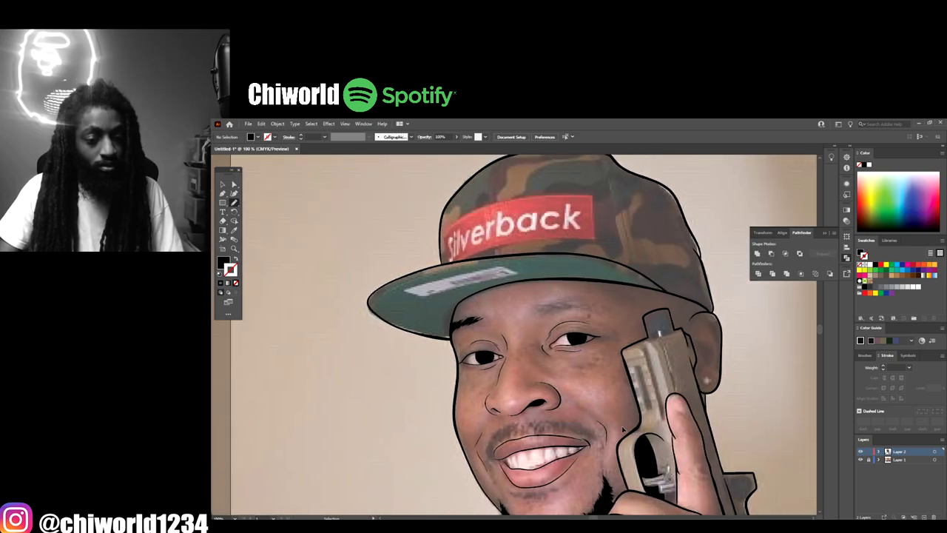
key("ctrl+equal")
key("ctrl+equal")
key("ctrl+equal")
scroll(621, 428, "right", 2)
scroll(623, 424, "up", 4)
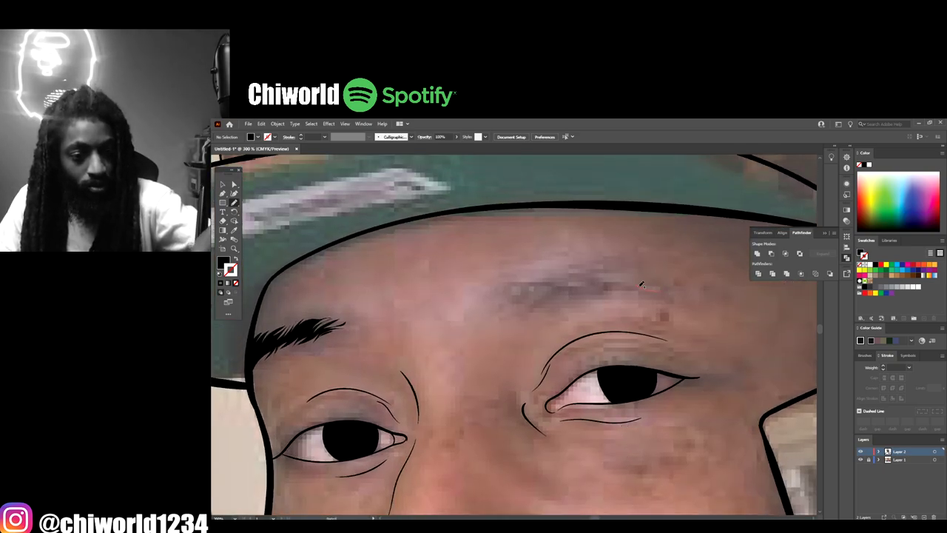
left_click_drag(590, 281, 554, 292)
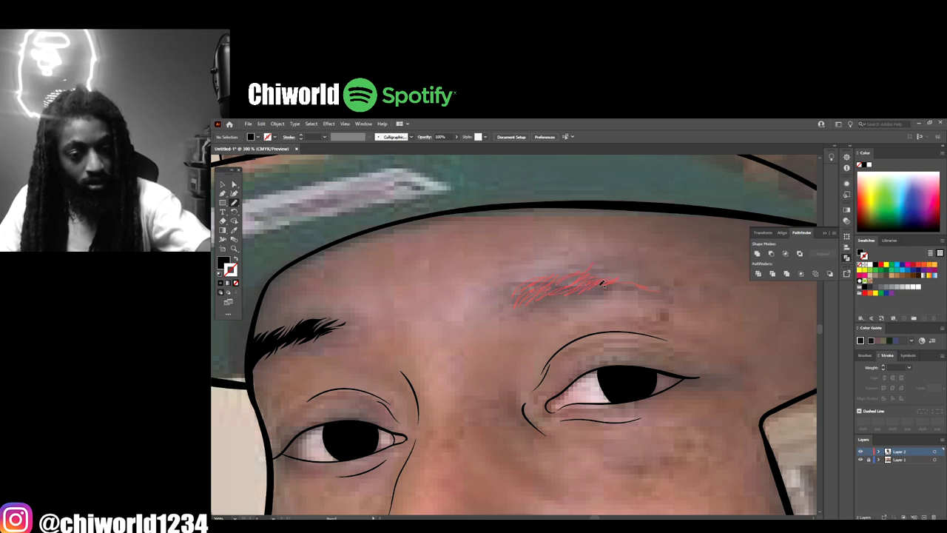
left_click_drag(672, 287, 670, 288)
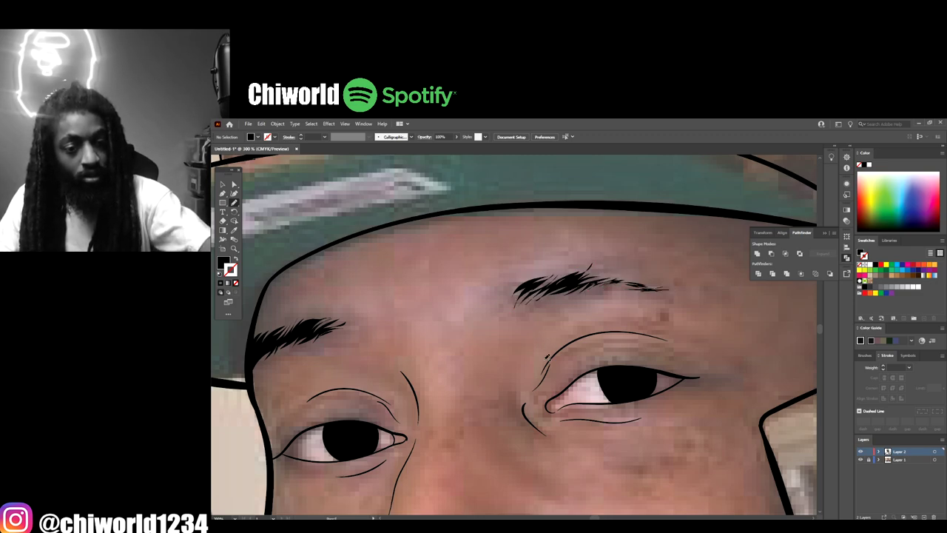
Step: Hide the photo layer to check both eyebrows in the line art, and show the photo again
key("ctrl+minus")
key("ctrl+minus")
key("ctrl+minus")
key("ctrl+minus")
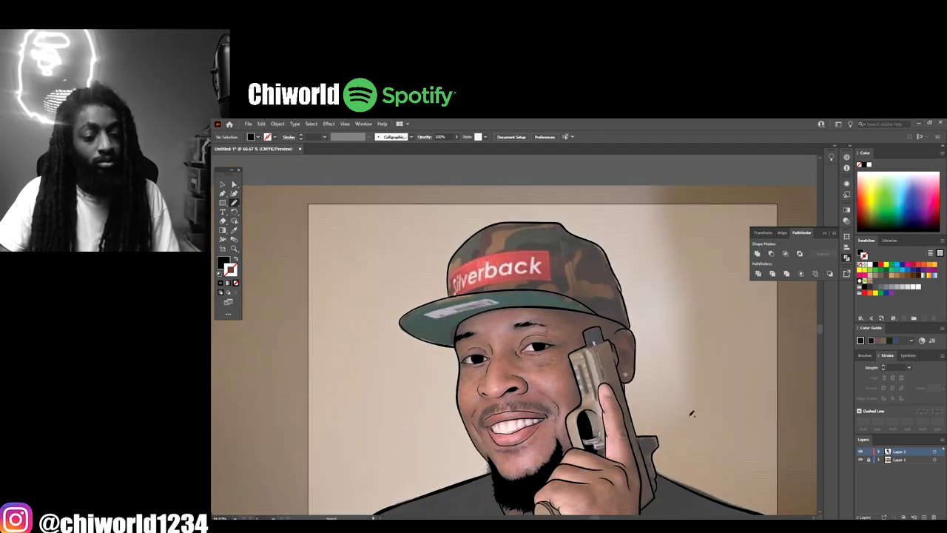
left_click(862, 459)
key("ctrl+minus")
key("ctrl+minus")
key("ctrl+plus")
key("ctrl+plus")
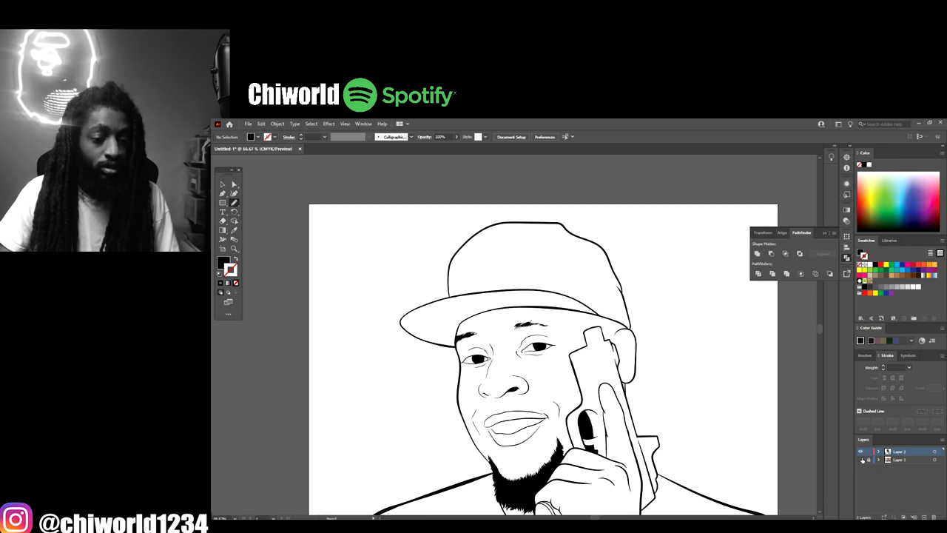
key("ctrl+plus")
key("ctrl+plus")
left_click(861, 459)
Step: Draw the left part of the mustache as a solid black spiky shape, curving from the mouth corner up along the upper lip
scroll(777, 442, "down", 4)
key("ctrl+plus")
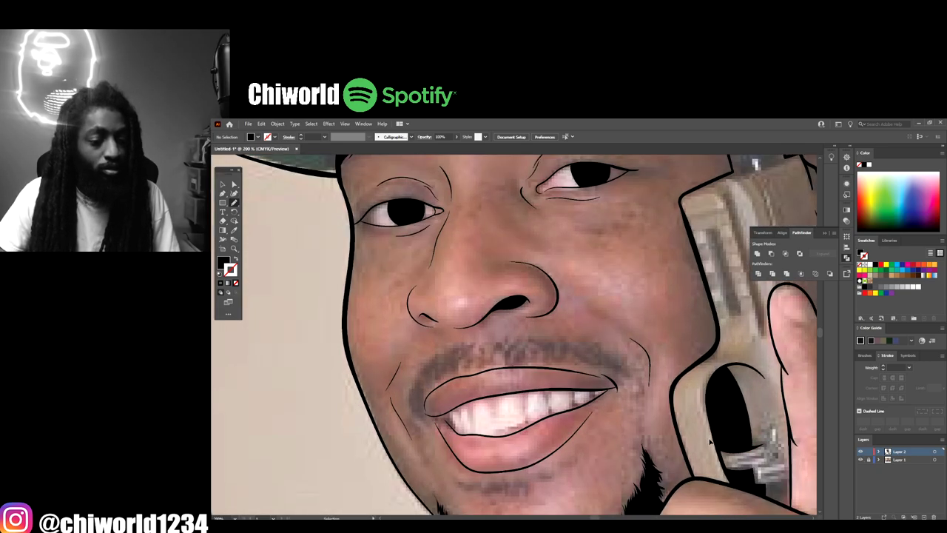
scroll(710, 442, "left", 2)
key("ctrl+plus")
key("ctrl+plus")
scroll(701, 437, "down", 2)
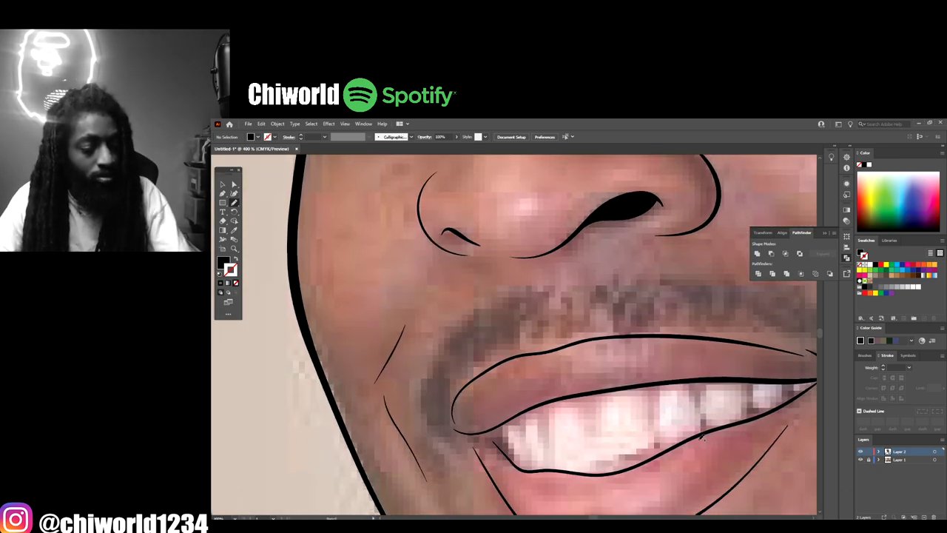
mouse_move(432, 420)
left_mouse_down()
mouse_move(449, 443)
mouse_move(445, 415)
left_mouse_up()
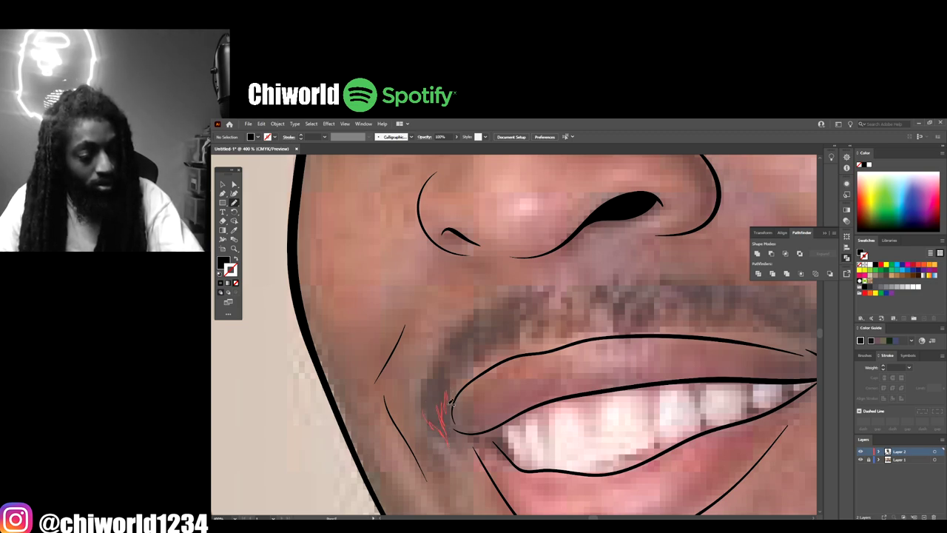
mouse_move(469, 368)
left_mouse_down()
mouse_move(488, 339)
mouse_move(507, 339)
mouse_move(521, 322)
mouse_move(484, 340)
mouse_move(479, 328)
mouse_move(449, 367)
mouse_move(439, 362)
mouse_move(425, 400)
mouse_move(440, 448)
left_mouse_up()
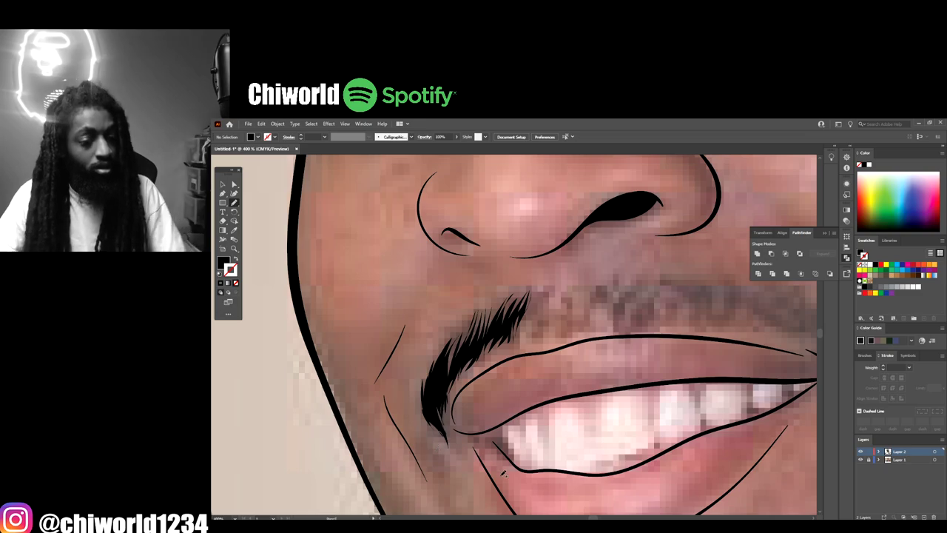
Step: Hide the photo layer to check the left mustache part in the line art, and show the photo again
key("ctrl+minus")
key("ctrl+minus")
key("ctrl+minus")
key("ctrl+minus")
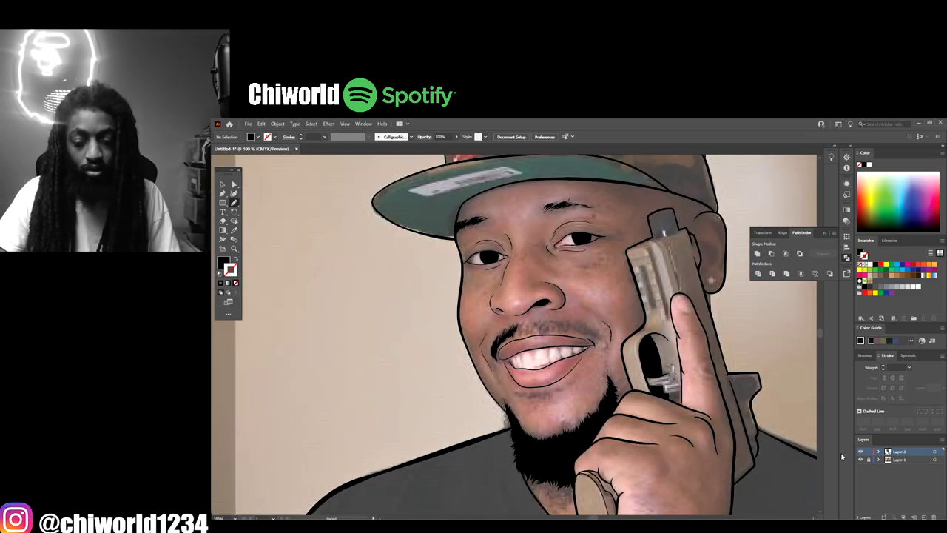
left_click(861, 460)
key("ctrl+minus")
key("ctrl+minus")
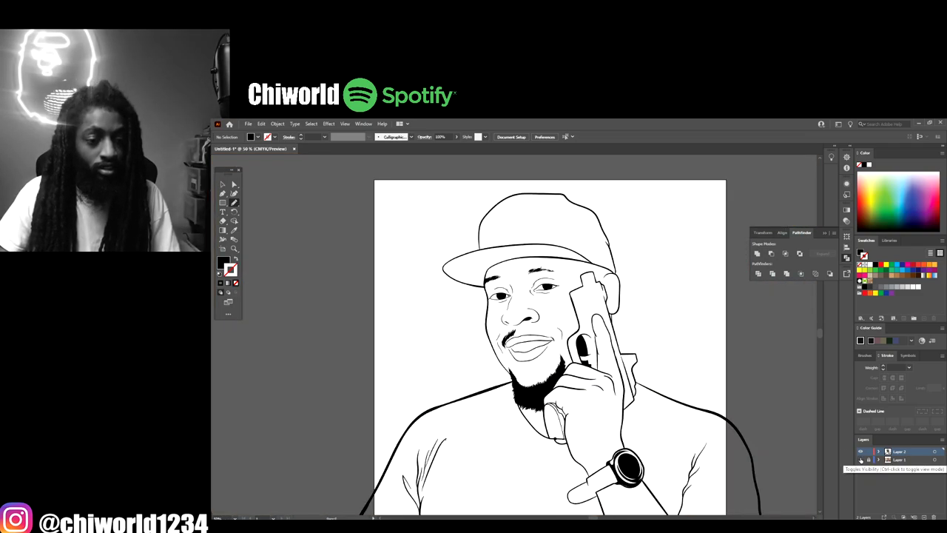
key("ctrl+plus")
key("ctrl+plus")
key("ctrl+plus")
key("ctrl+plus")
left_click(860, 459)
Step: Draw the right part of the mustache as a solid black spiky shape from the right mouth corner towards the nose
scroll(736, 444, "up", 3)
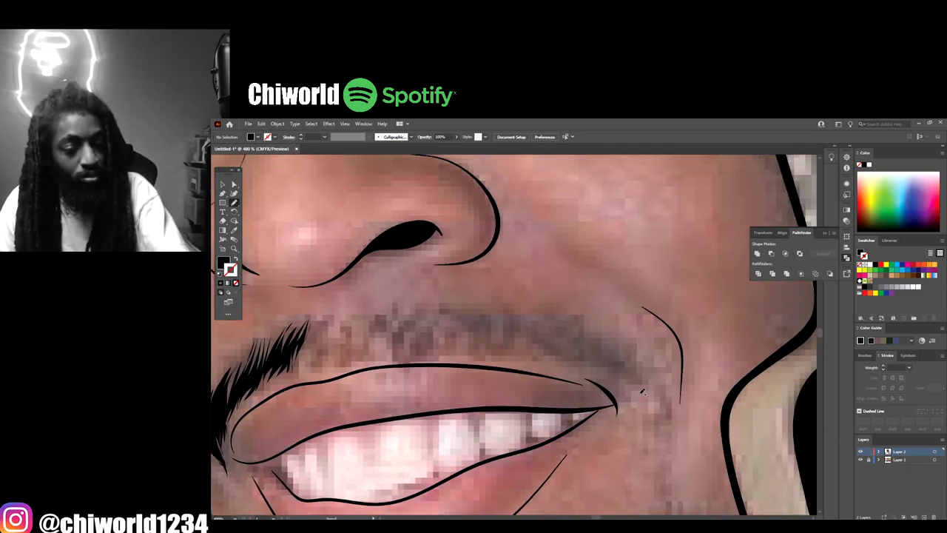
mouse_move(642, 392)
left_mouse_down()
mouse_move(614, 358)
mouse_move(606, 354)
mouse_move(617, 378)
mouse_move(581, 363)
left_mouse_up()
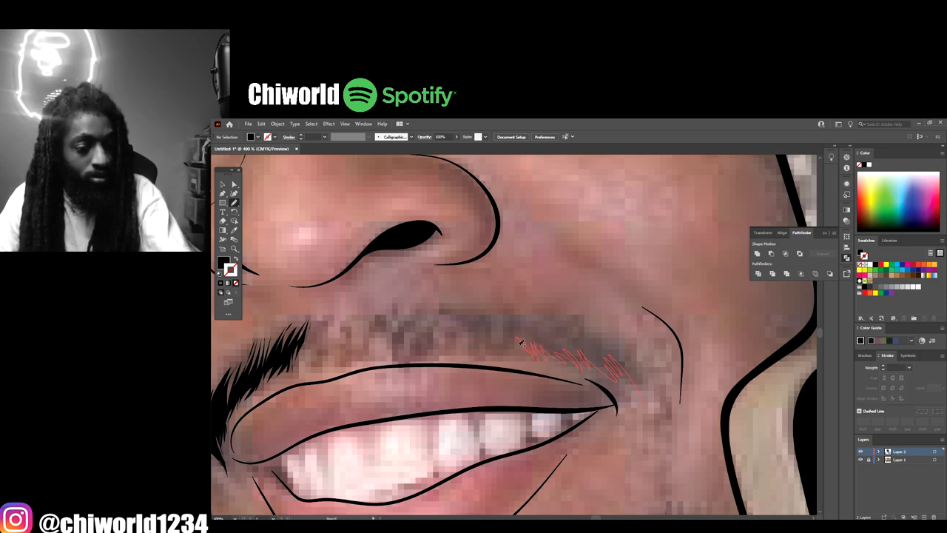
mouse_move(521, 342)
left_mouse_down()
mouse_move(485, 324)
mouse_move(488, 354)
mouse_move(471, 331)
mouse_move(472, 343)
mouse_move(454, 310)
mouse_move(483, 341)
mouse_move(467, 316)
mouse_move(501, 341)
mouse_move(483, 315)
mouse_move(503, 333)
mouse_move(501, 313)
mouse_move(523, 337)
mouse_move(517, 319)
mouse_move(535, 342)
mouse_move(542, 330)
mouse_move(554, 349)
mouse_move(553, 319)
mouse_move(584, 353)
mouse_move(578, 324)
mouse_move(604, 360)
mouse_move(595, 331)
mouse_move(621, 365)
mouse_move(619, 348)
mouse_move(640, 394)
left_mouse_up()
scroll(647, 411, "down", 5)
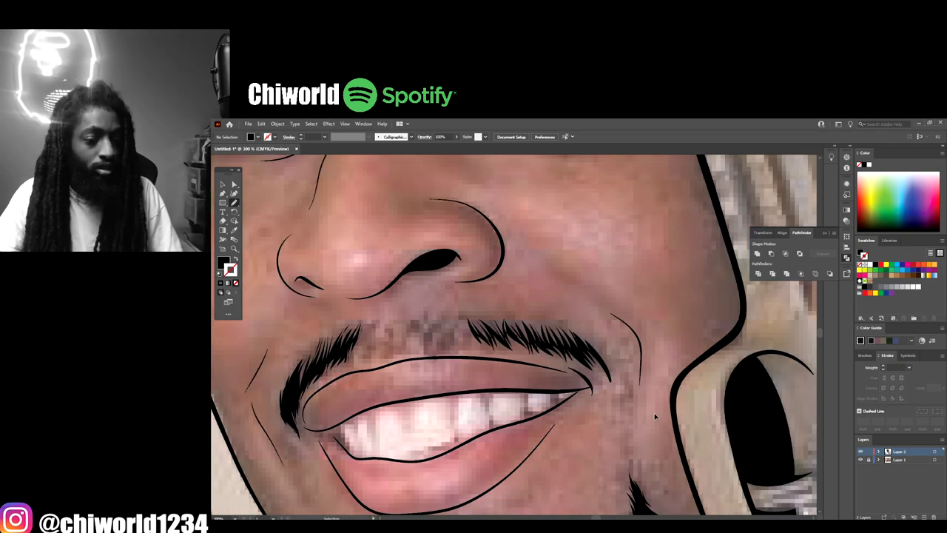
Step: Draw a solid black spiky middle section under the nose, joining the right part of the mustache
scroll(628, 416, "up", 4)
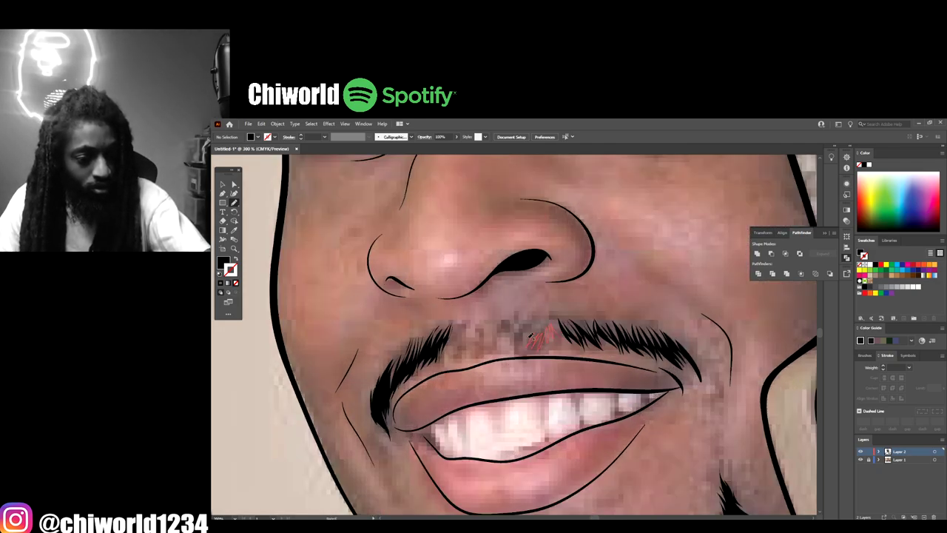
left_click_drag(530, 338, 510, 351)
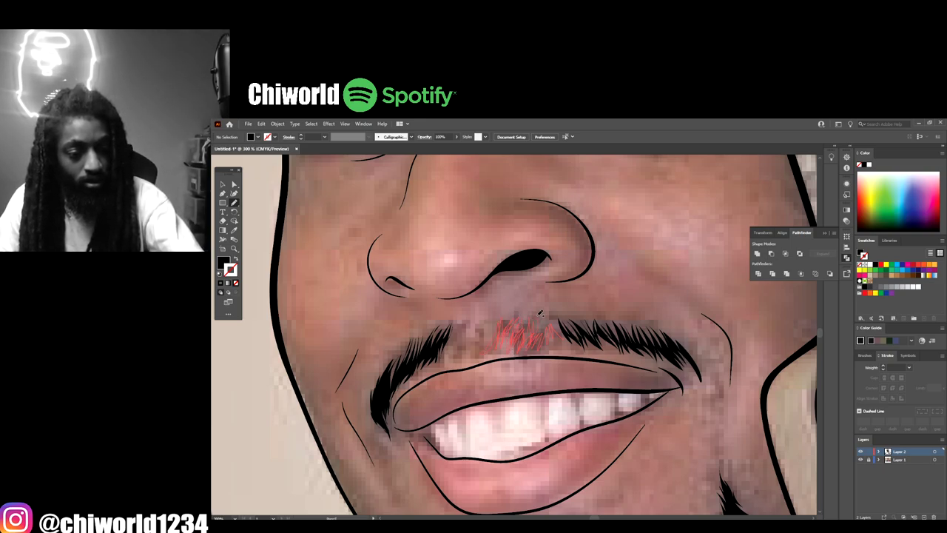
left_click_drag(556, 316, 578, 349)
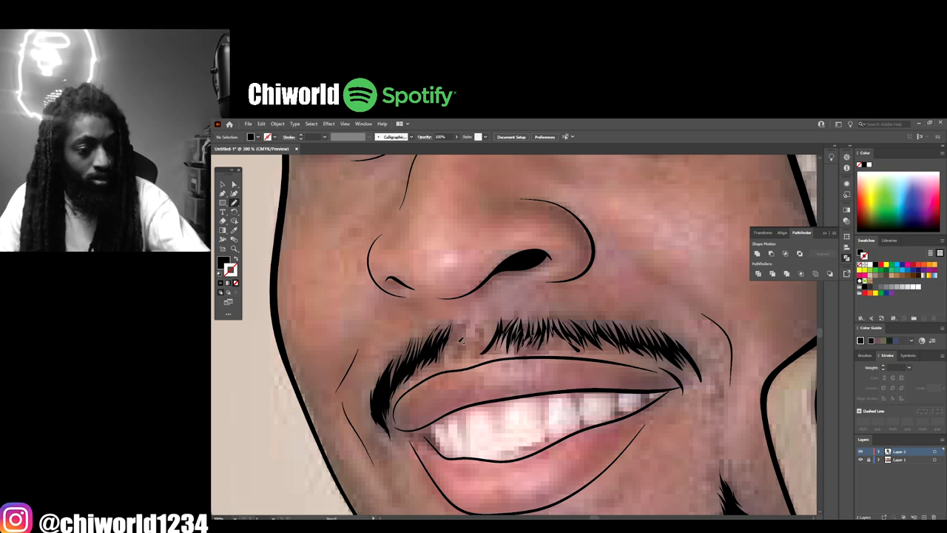
Step: Hide the photo layer to check the mustache shapes in the line art, and show the photo again
key("ctrl+1")
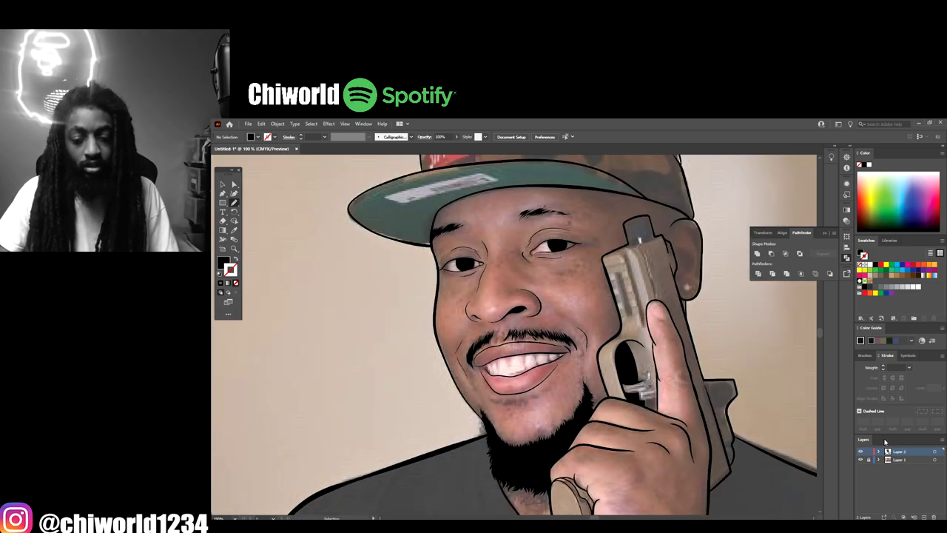
left_click(860, 458)
key("ctrl+minus")
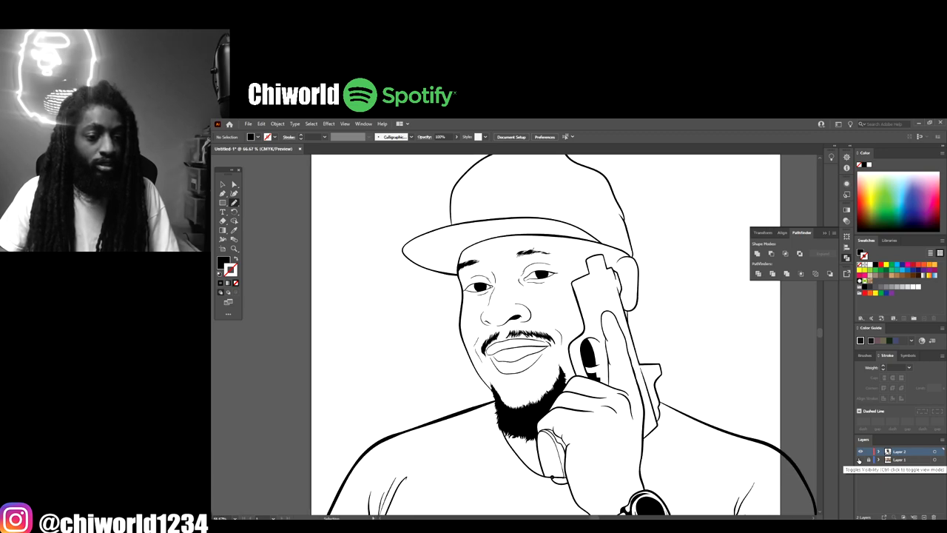
key("ctrl+plus")
key("ctrl+plus")
key("ctrl+plus")
key("ctrl+plus")
left_click(860, 459)
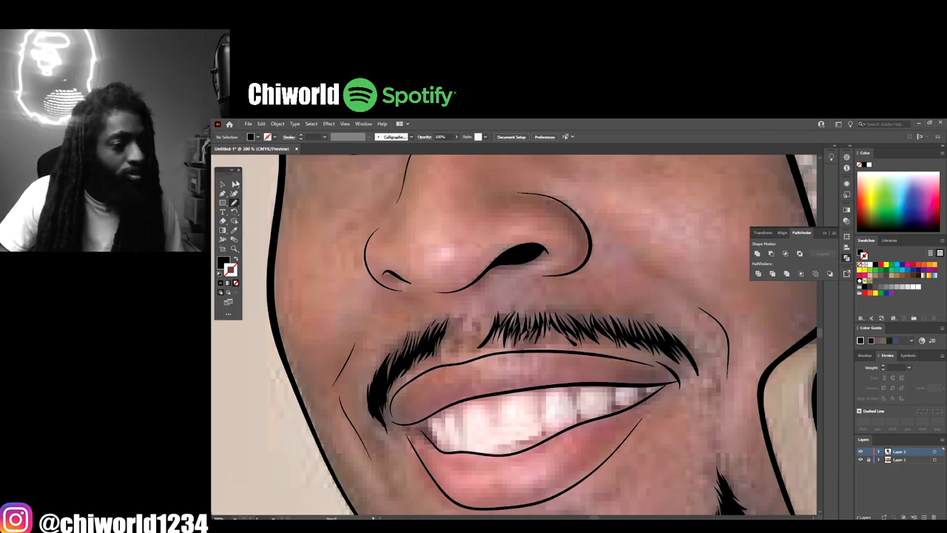
Step: Paint fine 1 pt black hair strokes with the Paintbrush in the mustache gap under the nose and over its left part
left_click(233, 202)
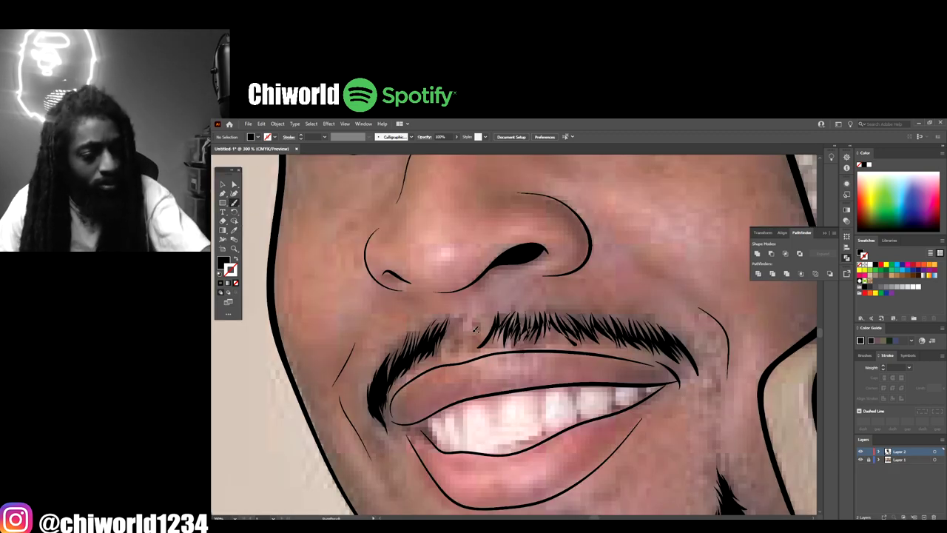
mouse_move(475, 349)
left_mouse_down()
mouse_move(489, 324)
mouse_move(454, 318)
mouse_move(466, 322)
left_mouse_up()
mouse_move(448, 359)
left_mouse_down()
mouse_move(451, 317)
mouse_move(463, 308)
mouse_move(450, 315)
left_mouse_up()
mouse_move(414, 370)
left_mouse_down()
mouse_move(441, 319)
mouse_move(424, 321)
mouse_move(403, 347)
left_mouse_up()
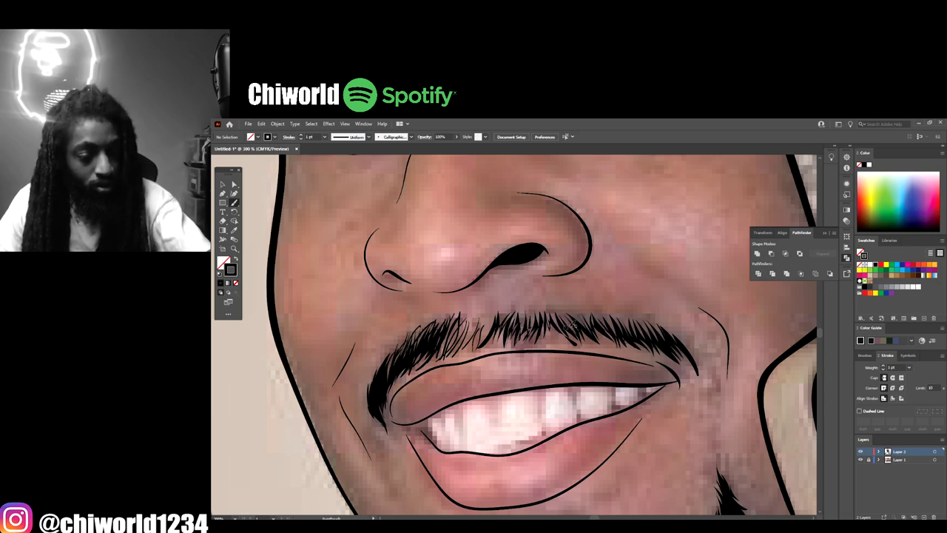
Step: Thicken the middle and right parts of the mustache with fine 1 pt black hair strokes along both edges
left_click_drag(616, 350, 599, 327)
mouse_move(607, 345)
left_mouse_down()
mouse_move(595, 324)
mouse_move(558, 324)
mouse_move(551, 319)
mouse_move(568, 317)
mouse_move(557, 311)
mouse_move(538, 319)
mouse_move(534, 306)
left_mouse_up()
mouse_move(537, 344)
left_mouse_down()
mouse_move(530, 311)
mouse_move(520, 321)
mouse_move(531, 309)
mouse_move(518, 306)
left_mouse_up()
left_click_drag(503, 348, 516, 304)
mouse_move(494, 344)
left_mouse_down()
mouse_move(510, 312)
mouse_move(509, 321)
mouse_move(503, 310)
left_mouse_up()
left_click_drag(480, 349, 494, 330)
mouse_move(544, 346)
left_mouse_down()
mouse_move(555, 328)
mouse_move(537, 311)
left_mouse_up()
mouse_move(633, 353)
left_mouse_down()
mouse_move(602, 318)
mouse_move(598, 332)
mouse_move(576, 316)
left_mouse_up()
left_click_drag(688, 364, 618, 319)
mouse_move(638, 353)
left_mouse_down()
mouse_move(581, 318)
mouse_move(641, 329)
left_mouse_up()
left_click_drag(692, 364, 670, 331)
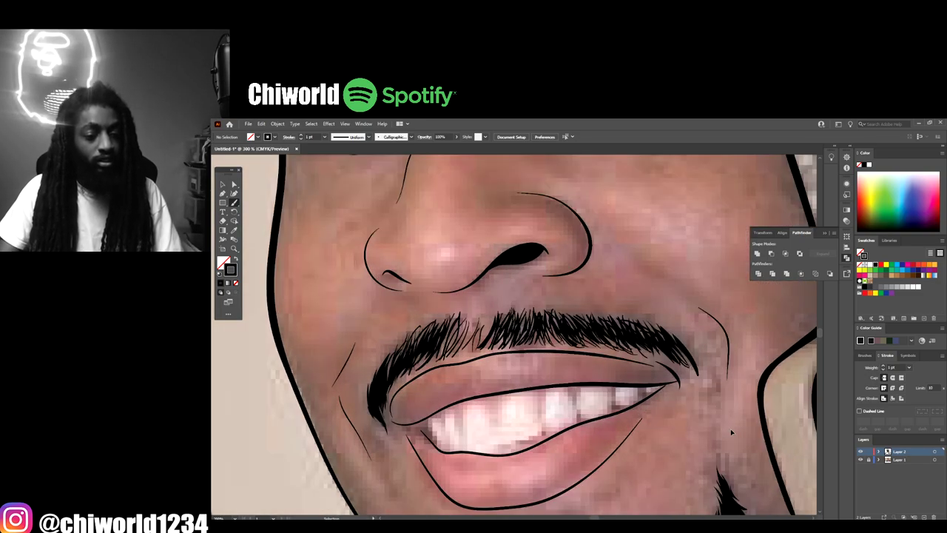
Step: Add a few more fine hair strokes at the mustache gap under the nose, and hide the photo layer
mouse_move(496, 330)
left_mouse_down()
mouse_move(492, 307)
mouse_move(475, 307)
left_mouse_up()
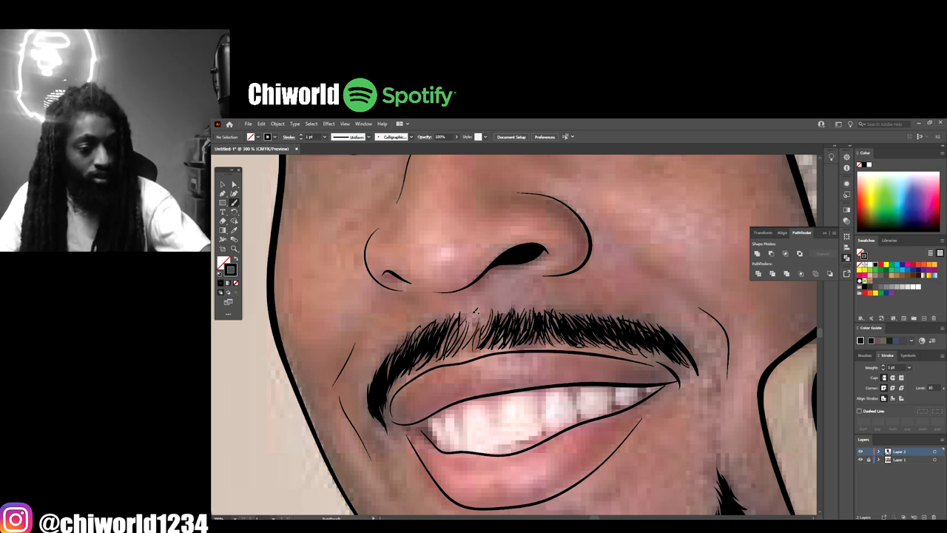
left_click_drag(465, 344, 460, 309)
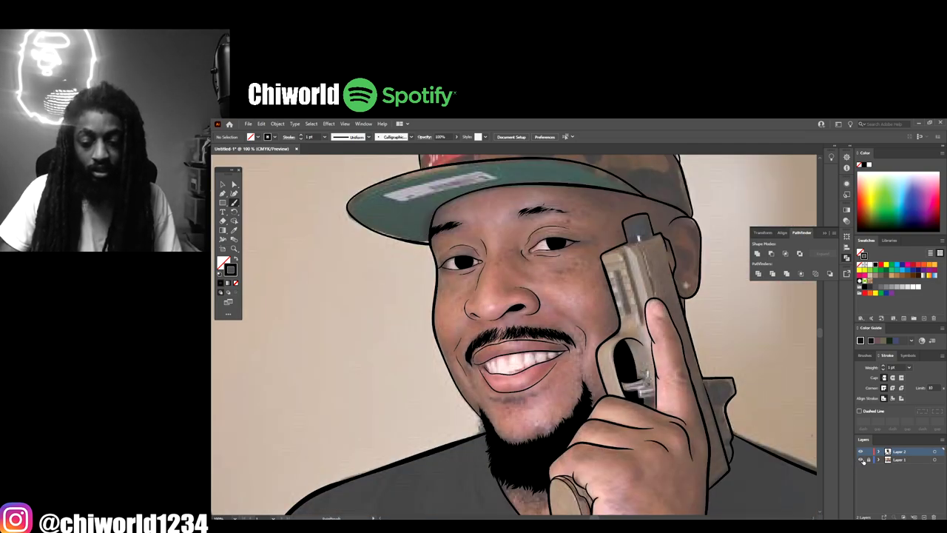
left_click(861, 459)
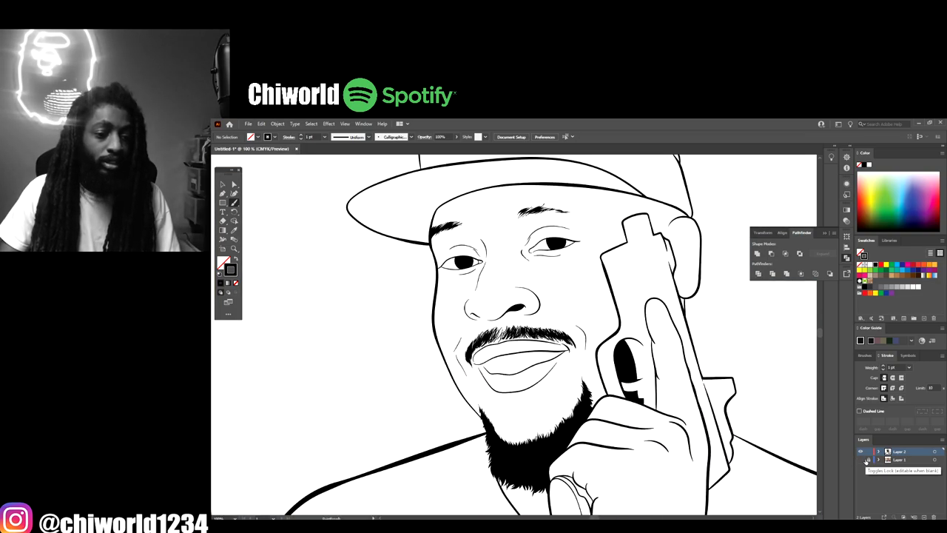
Step: Examine the face line art with the Layer 1 reference photo hidden, ending with the photo shown again
key("ctrl+plus")
scroll(648, 427, "up", 2)
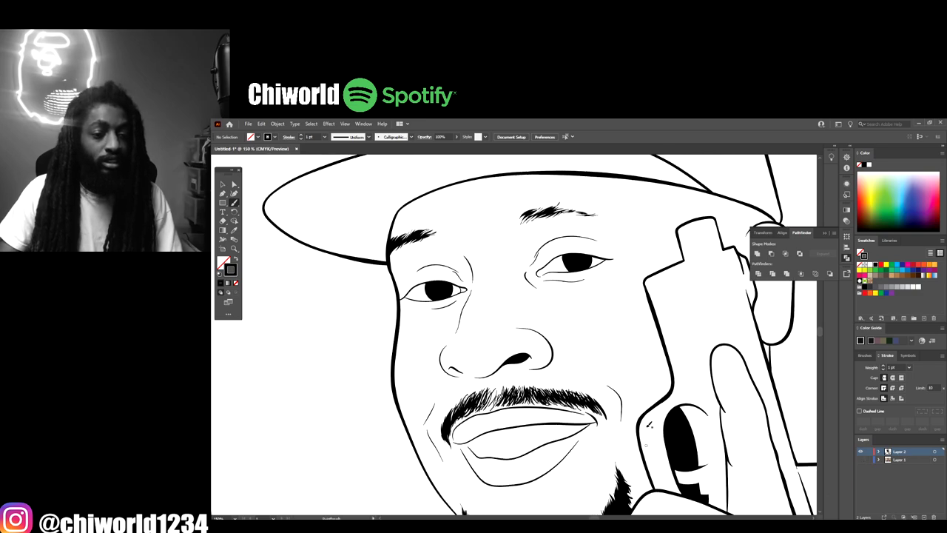
left_click(861, 460)
key("ctrl+minus")
key("ctrl+minus")
key("ctrl+plus")
left_click(860, 461)
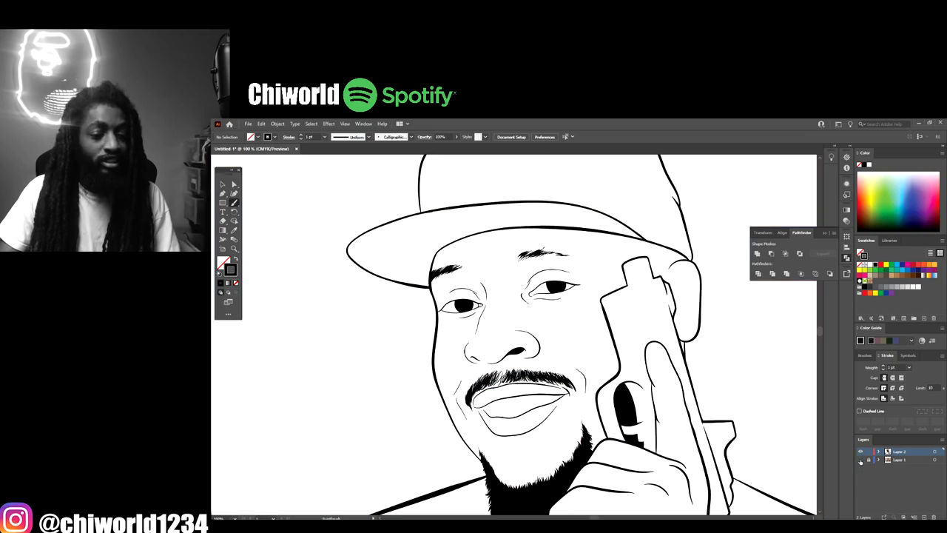
key("ctrl+minus")
key("ctrl+equal")
key("ctrl+equal")
key("ctrl+equal")
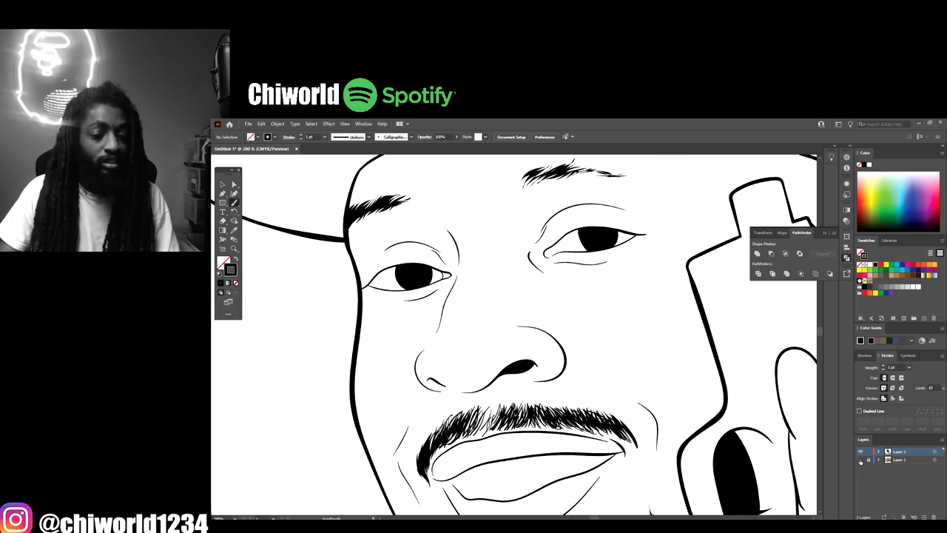
left_click(861, 460)
Step: Paint fine hair strokes over the right-hand eyebrow to fill its body and extend its inner end and tail
key("ctrl+equal")
scroll(694, 265, "up", 3)
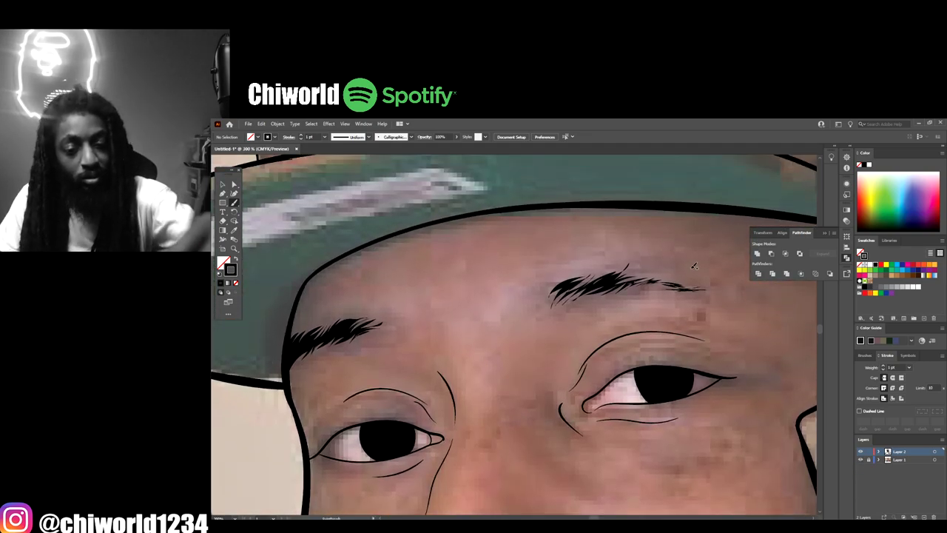
scroll(694, 266, "up", 1)
mouse_move(726, 305)
left_mouse_down()
mouse_move(678, 289)
mouse_move(611, 296)
mouse_move(547, 320)
left_mouse_up()
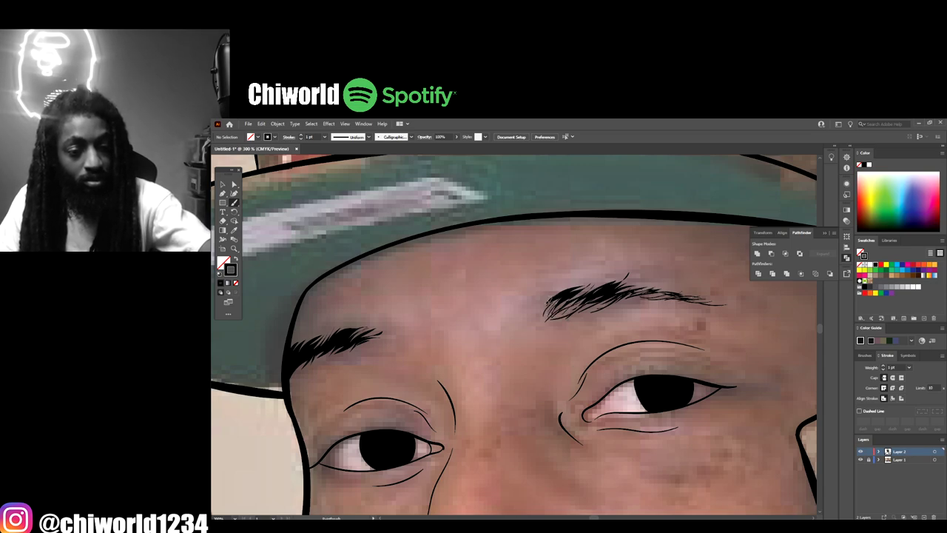
mouse_move(651, 282)
left_mouse_down()
mouse_move(577, 298)
mouse_move(582, 291)
mouse_move(550, 319)
left_mouse_up()
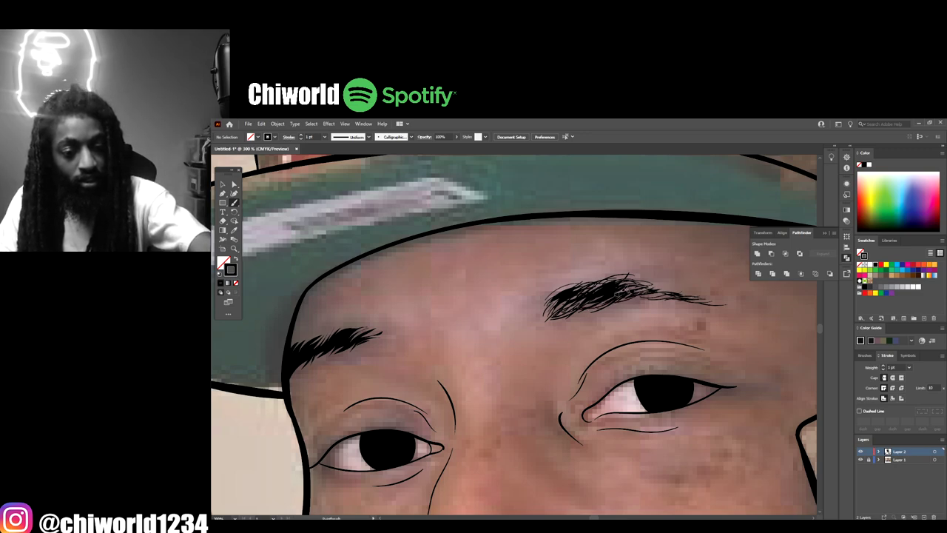
left_click_drag(558, 297, 543, 316)
mouse_move(554, 297)
left_mouse_down()
mouse_move(534, 319)
mouse_move(546, 307)
left_mouse_up()
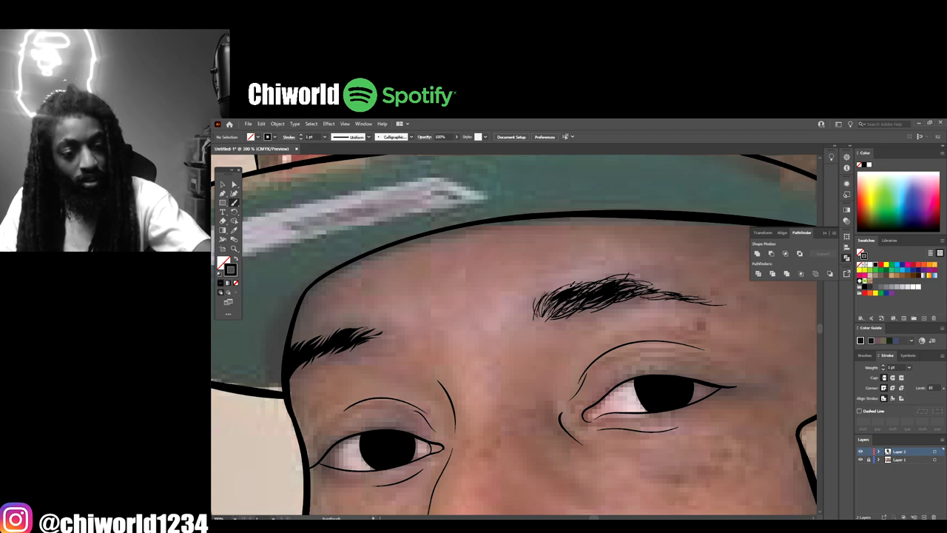
left_click_drag(663, 294, 606, 295)
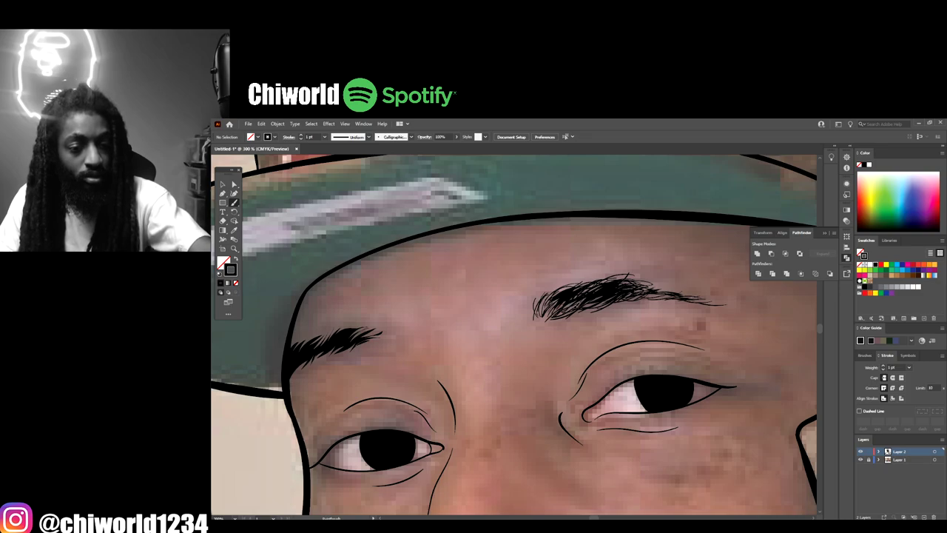
mouse_move(564, 311)
left_mouse_down()
mouse_move(583, 296)
mouse_move(565, 297)
mouse_move(573, 288)
left_mouse_up()
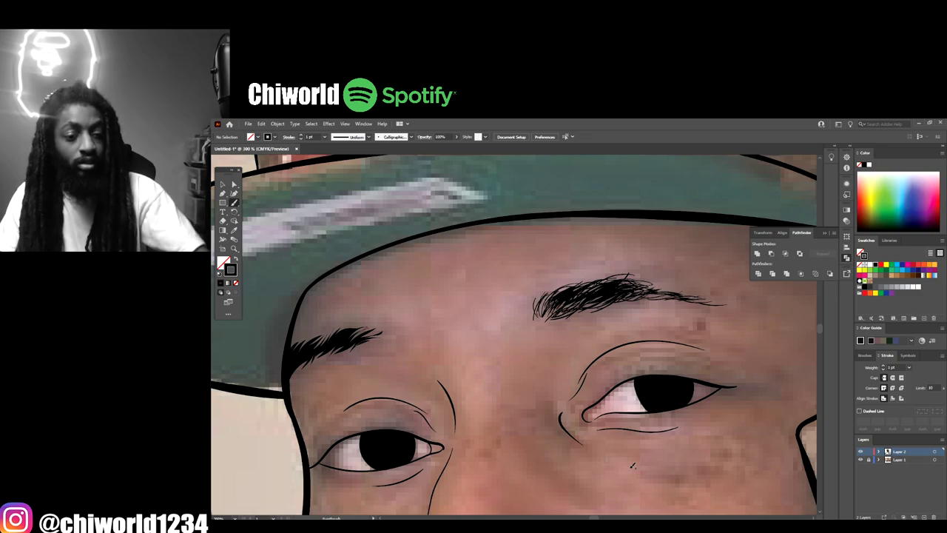
Step: Check the filled eyebrow against the rest of the line art by hiding the Layer 1 photo and showing it again
key("ctrl+minus")
key("ctrl+minus")
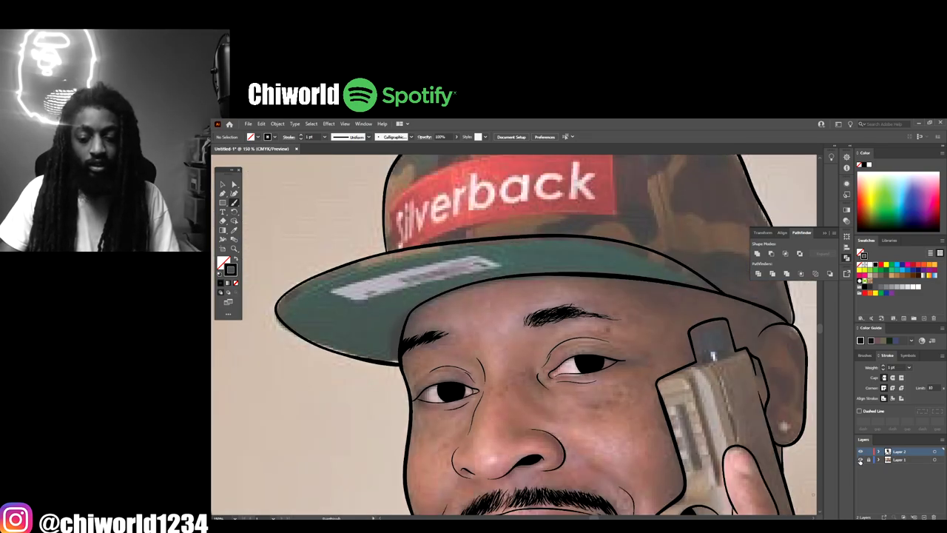
left_click(861, 460)
key("ctrl+minus")
key("ctrl+minus")
key("ctrl+plus")
key("ctrl+plus")
key("ctrl+plus")
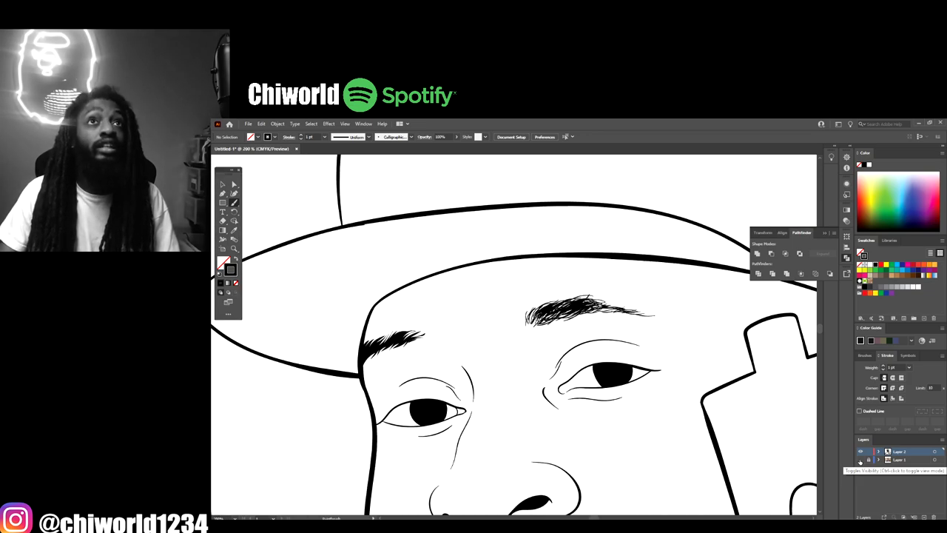
left_click(860, 460)
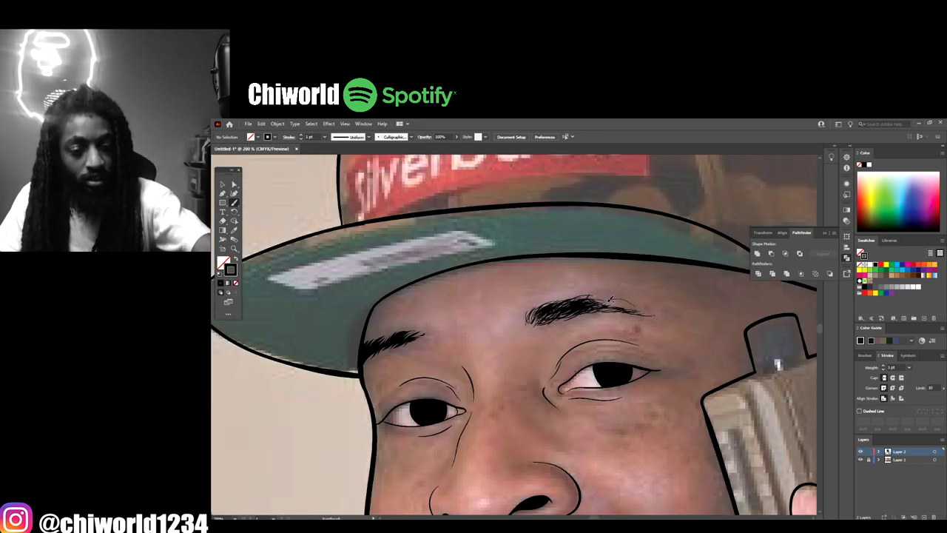
Step: Paint extra hair strokes along the right-hand eyebrow's upper tail and at the left-hand eyebrow's inner end
left_click_drag(587, 304, 623, 300)
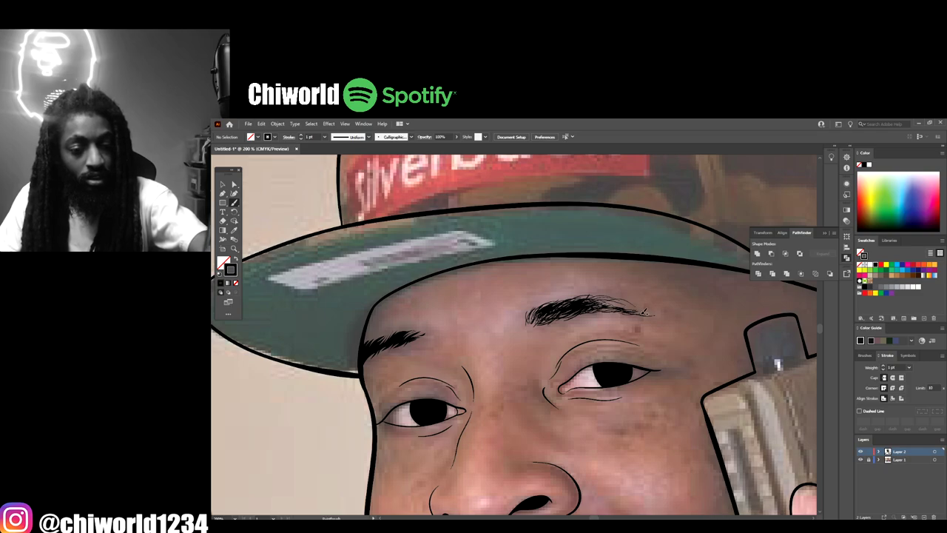
left_click_drag(637, 308, 661, 316)
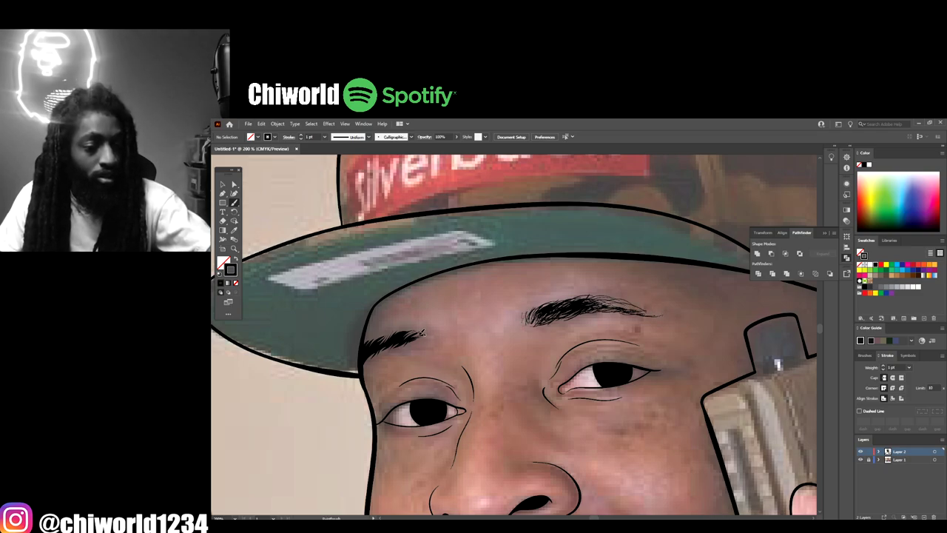
left_click_drag(400, 339, 421, 330)
mouse_move(399, 338)
left_mouse_down()
mouse_move(418, 327)
mouse_move(412, 324)
mouse_move(395, 328)
mouse_move(414, 340)
mouse_move(406, 341)
mouse_move(416, 337)
left_mouse_up()
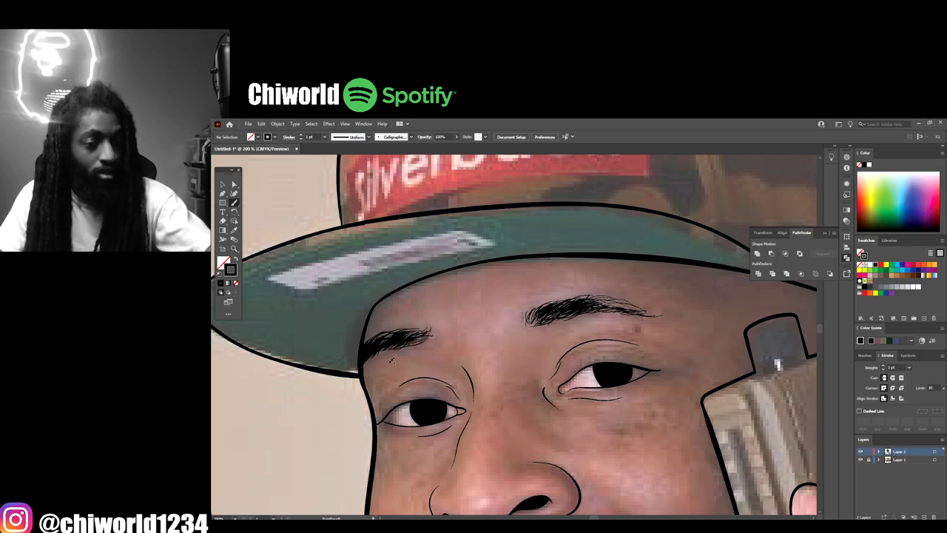
Step: Review both eyebrows in the whole portrait with the Layer 1 photo hidden, and bring the photo back
key("ctrl+minus")
key("ctrl+minus")
key("ctrl+minus")
scroll(619, 455, "down", 3)
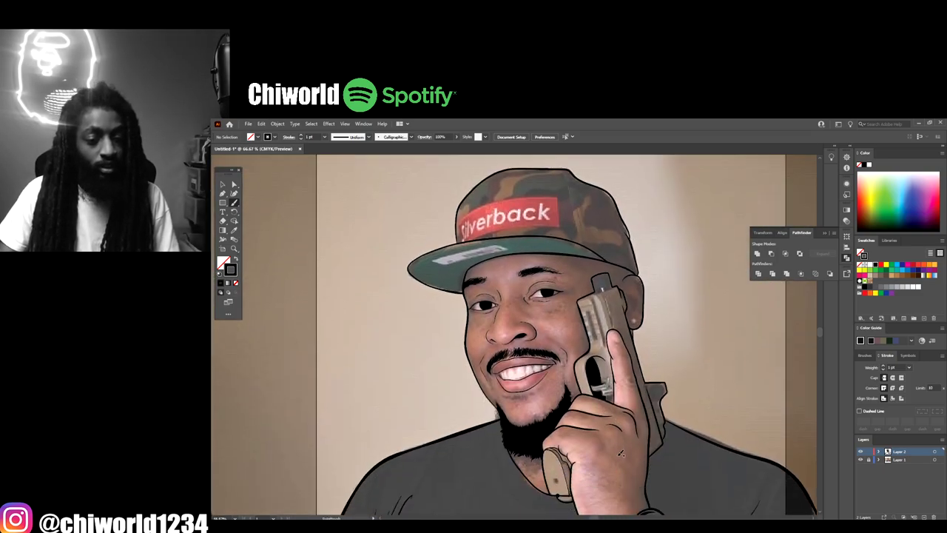
left_click(861, 460)
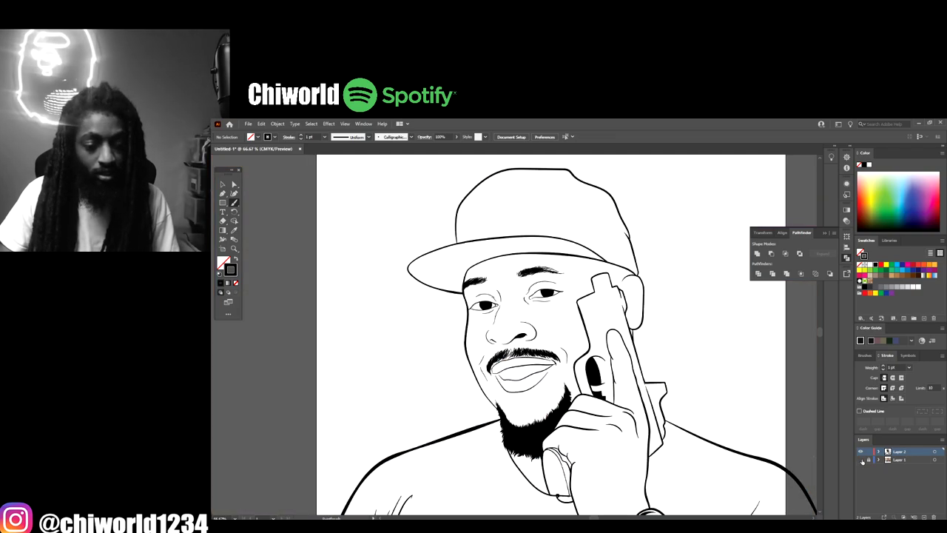
key("ctrl+minus")
key("ctrl+minus")
key("ctrl+plus")
key("ctrl+plus")
key("ctrl+plus")
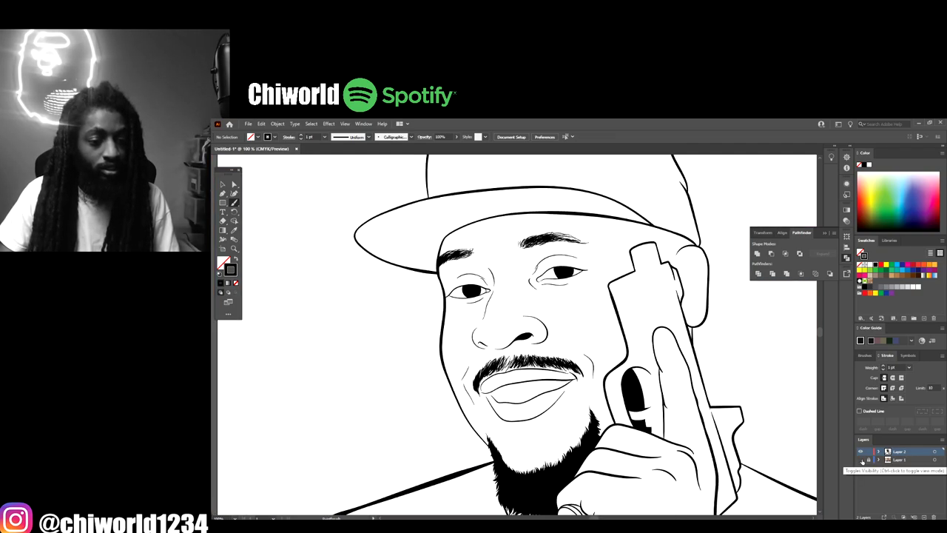
left_click(862, 460)
Step: Paint short hair strokes joining the moustache's right end to the beard and forming a curved patch below the lower lip
scroll(668, 449, "down", 7)
key("ctrl+plus")
key("ctrl+plus")
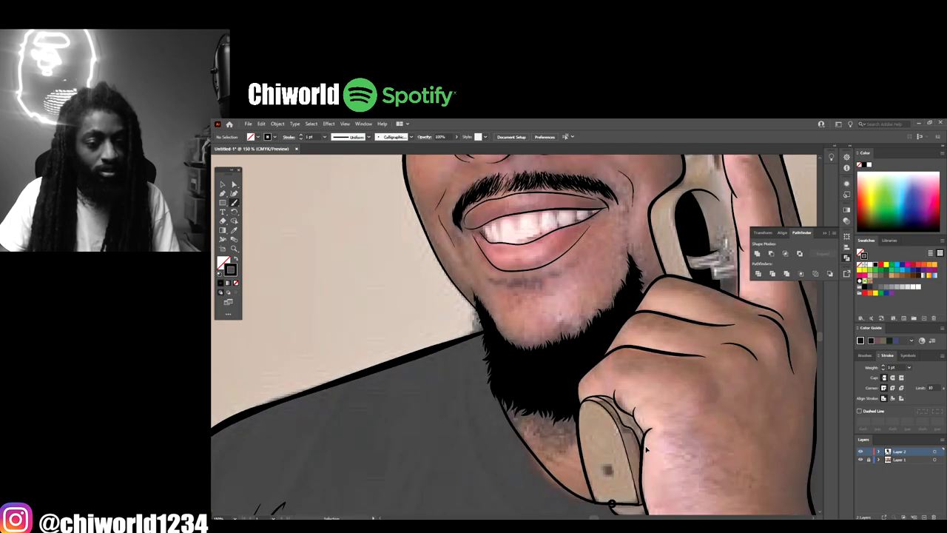
scroll(649, 444, "up", 3)
scroll(648, 444, "up", 1)
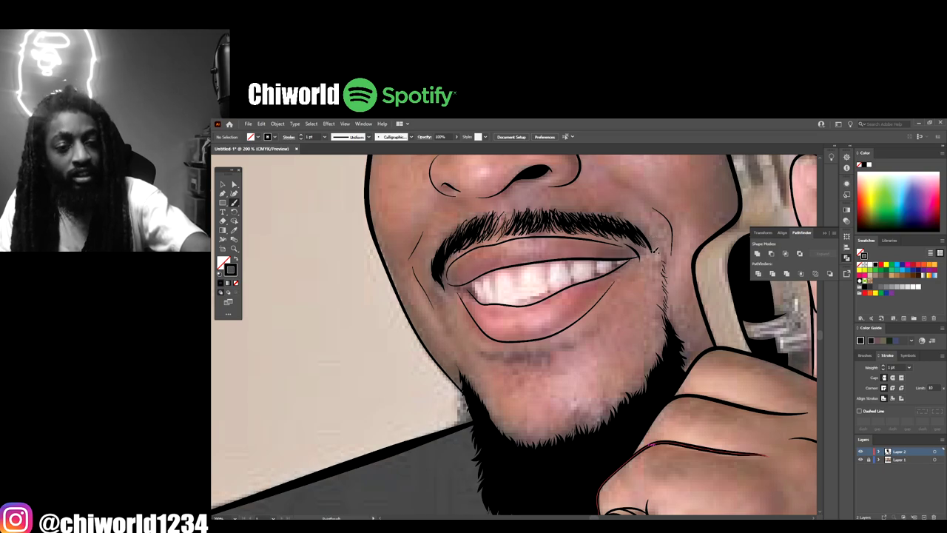
left_click_drag(652, 247, 635, 223)
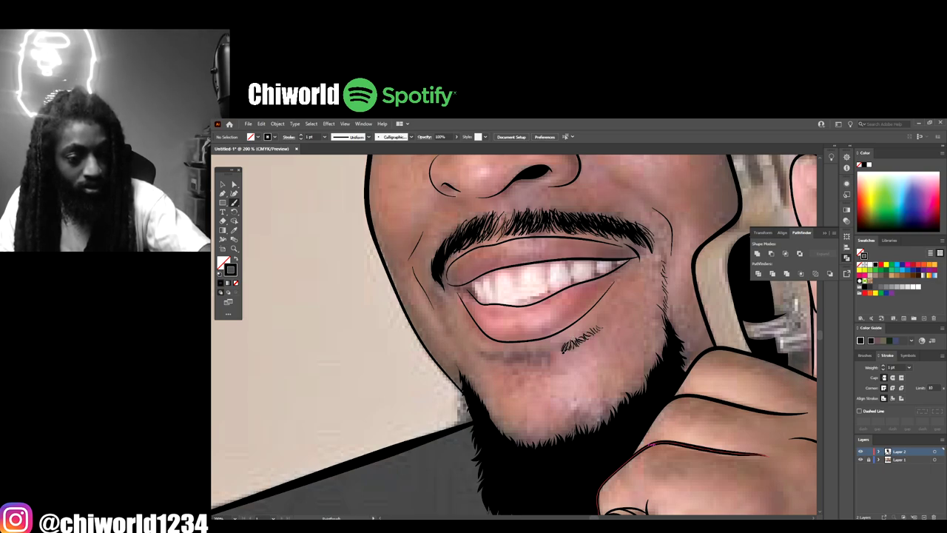
mouse_move(564, 341)
left_mouse_down()
mouse_move(535, 365)
mouse_move(510, 366)
left_mouse_up()
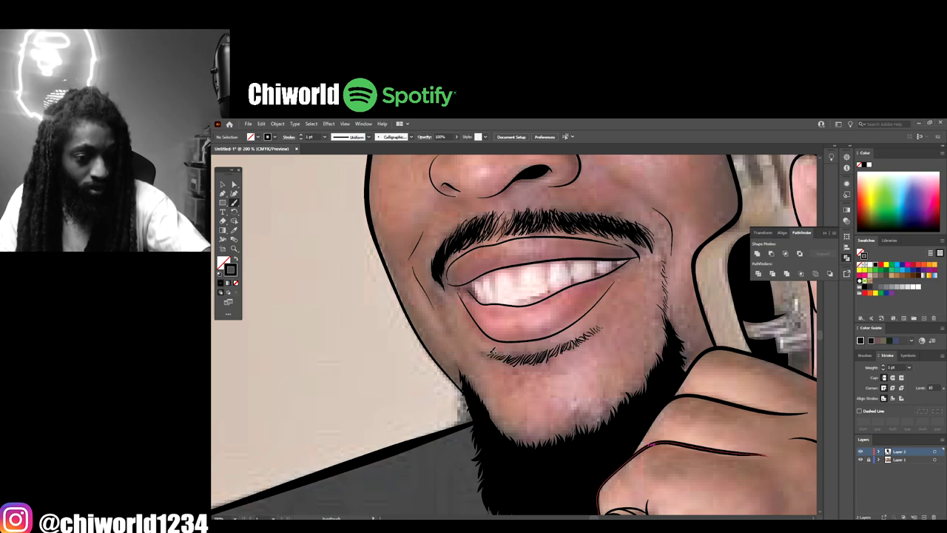
Step: Inspect the new facial hair in the portrait with the Layer 1 photo hidden, and restore the photo's visibility
key("ctrl+minus")
key("ctrl+minus")
key("ctrl+minus")
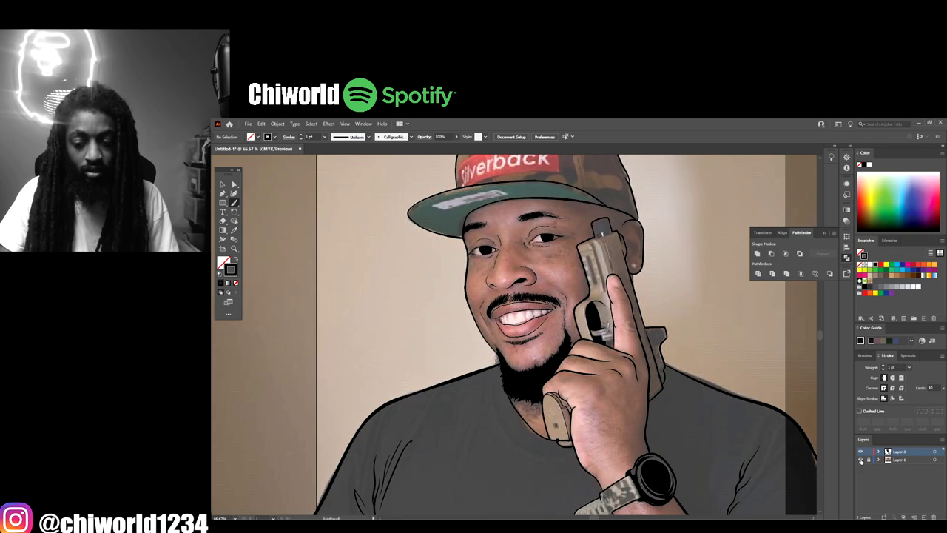
left_click(861, 461)
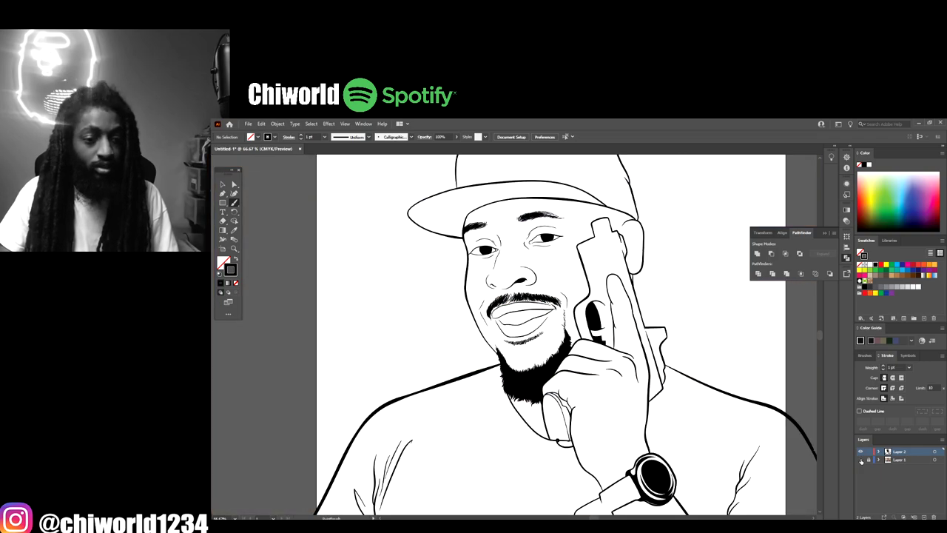
key("ctrl+minus")
key("ctrl+minus")
key("ctrl+equal")
key("ctrl+equal")
key("ctrl+equal")
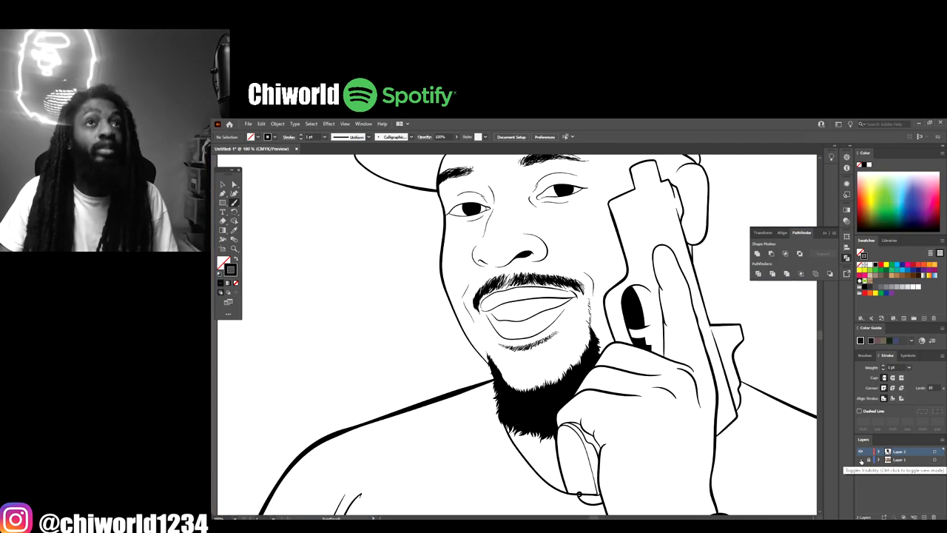
key("ctrl+plus")
left_click(860, 459)
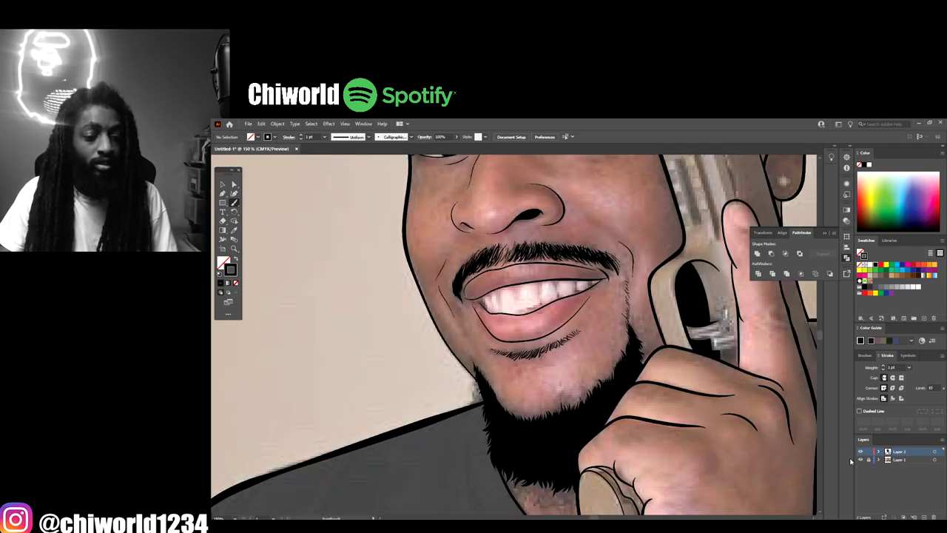
Step: Delete the lower lip's outline stroke
key("ctrl+plus")
key("ctrl+plus")
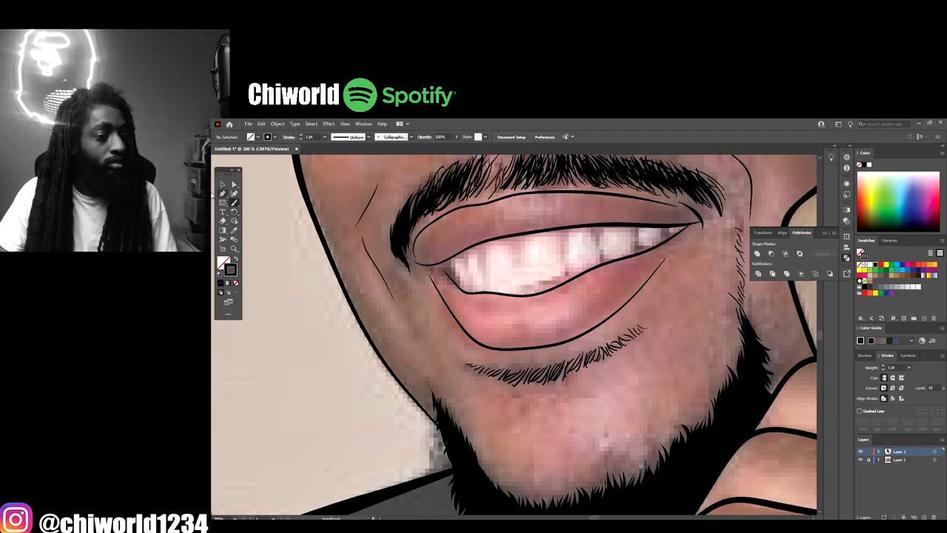
left_click(522, 348)
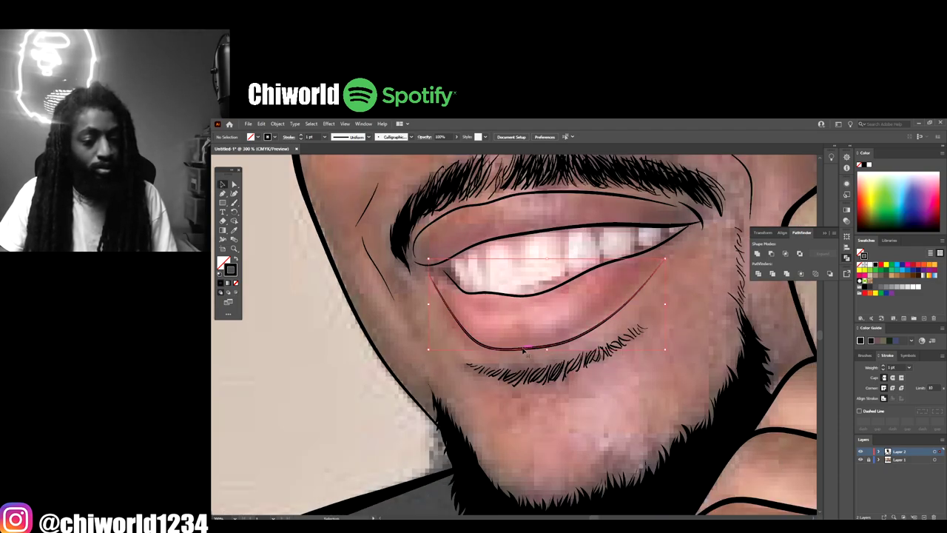
key("Delete")
Step: Thicken the central part of the hair patch below the lower lip with additional Paintbrush strokes
key("ctrl+minus")
scroll(657, 433, "up", 1)
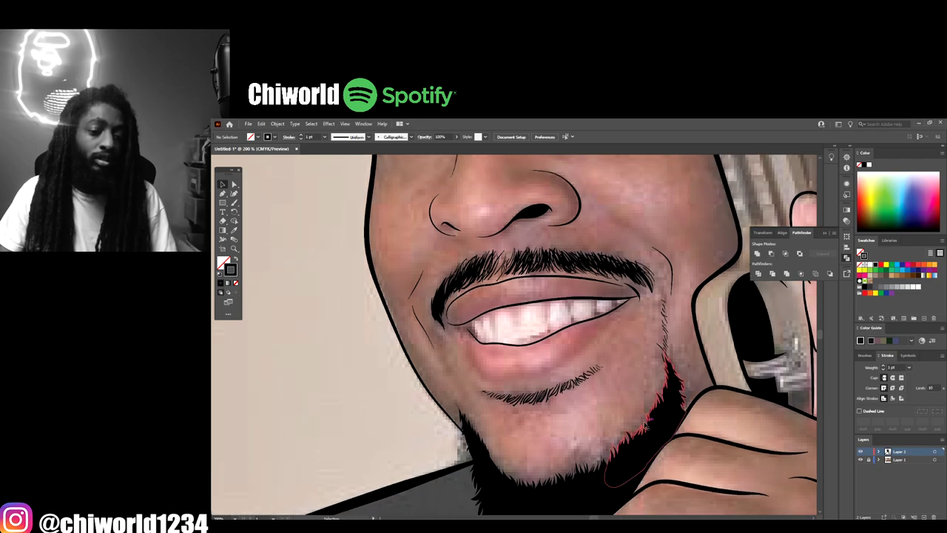
key("ctrl+plus")
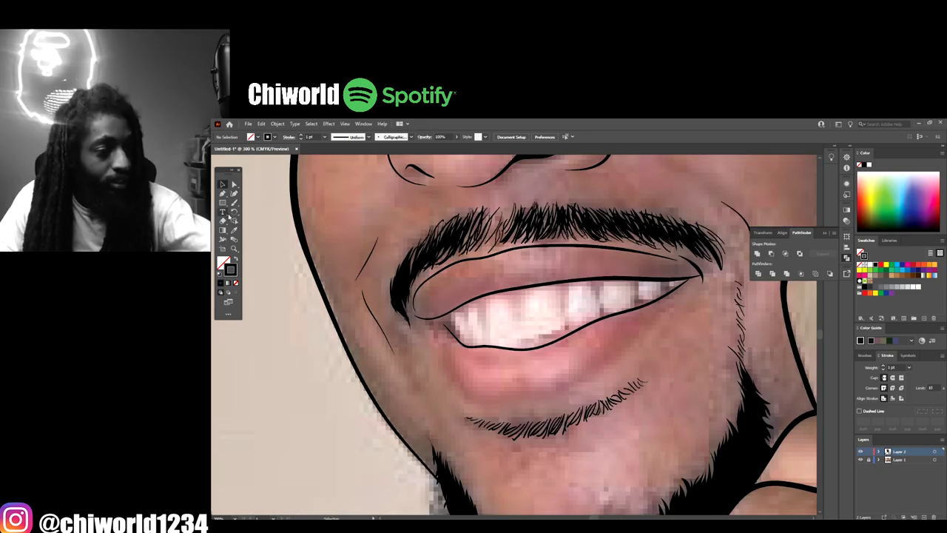
key("b")
left_click_drag(547, 429, 563, 403)
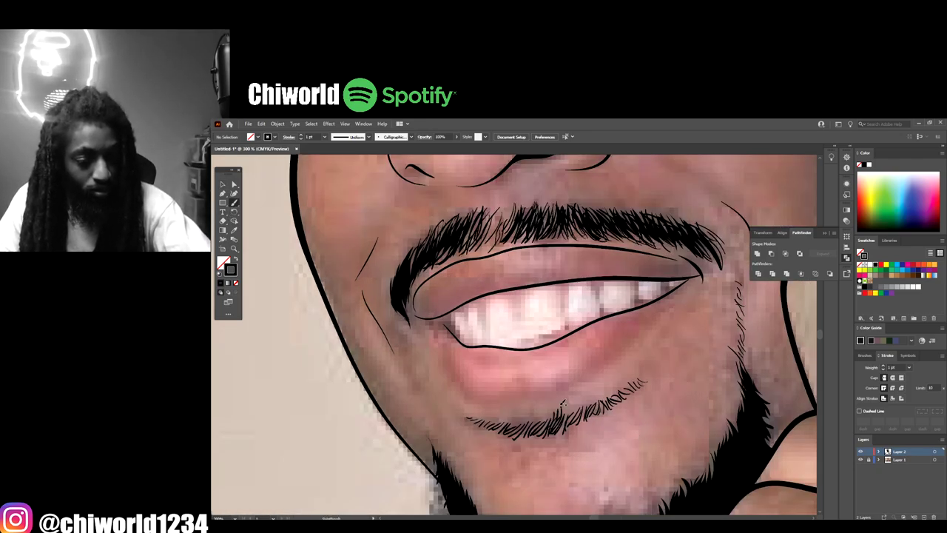
mouse_move(546, 435)
left_mouse_down()
mouse_move(552, 405)
mouse_move(529, 406)
mouse_move(523, 418)
left_mouse_up()
left_click_drag(510, 435, 515, 416)
left_click_drag(501, 433, 511, 417)
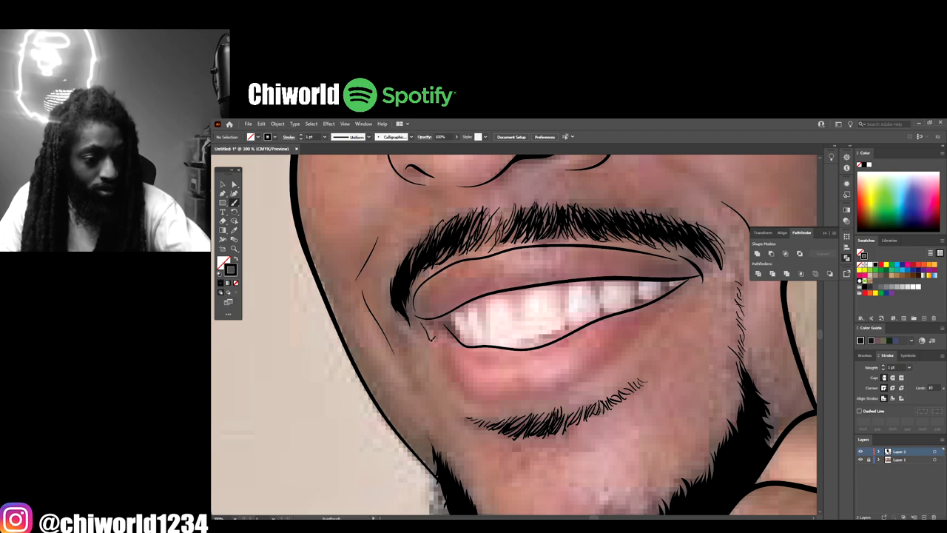
Step: Redraw the lower lip's outline as one curved brush stroke running from the left mouth corner to the right corner
mouse_move(432, 338)
left_mouse_down()
mouse_move(458, 386)
mouse_move(495, 408)
mouse_move(561, 399)
mouse_move(632, 341)
left_mouse_up()
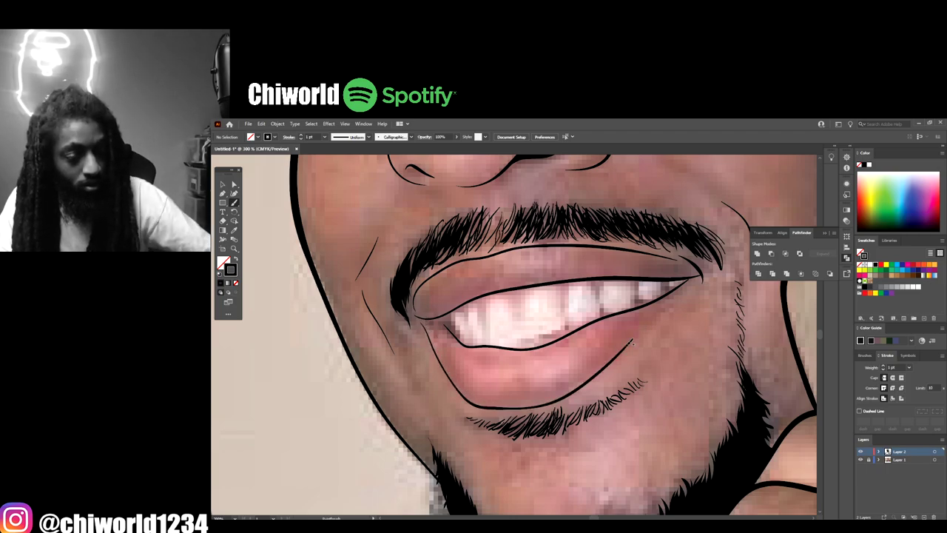
key("ctrl+z")
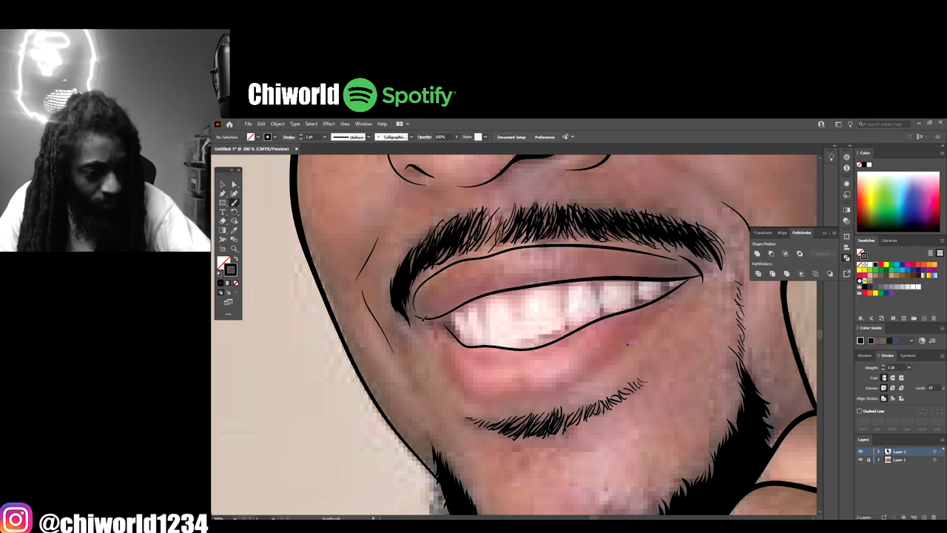
mouse_move(422, 319)
left_mouse_down()
mouse_move(468, 399)
mouse_move(537, 403)
mouse_move(588, 381)
mouse_move(689, 278)
left_mouse_up()
scroll(715, 328, "down", 4)
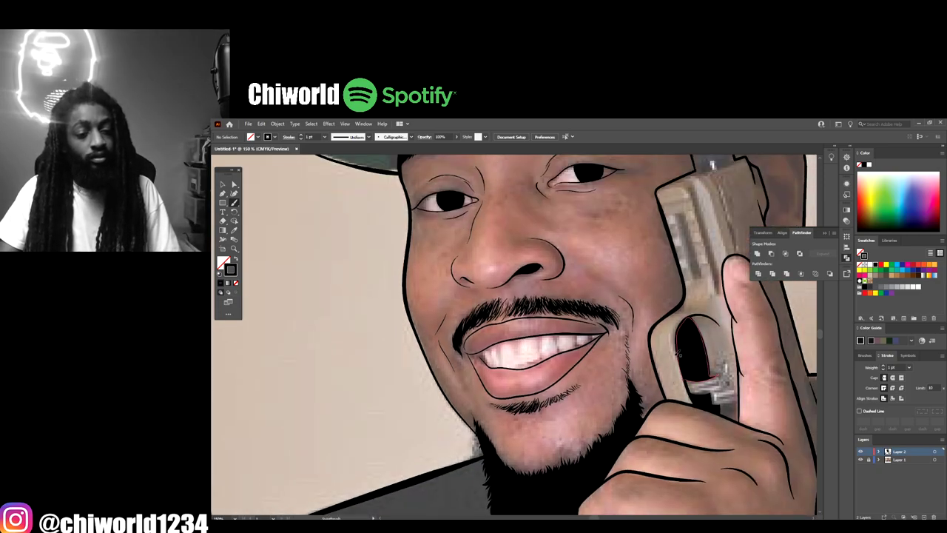
Step: Extend the lower teeth line and the upper lip outline with brush strokes so both reach the right mouth corner
scroll(676, 357, "up", 6)
scroll(677, 357, "up", 2)
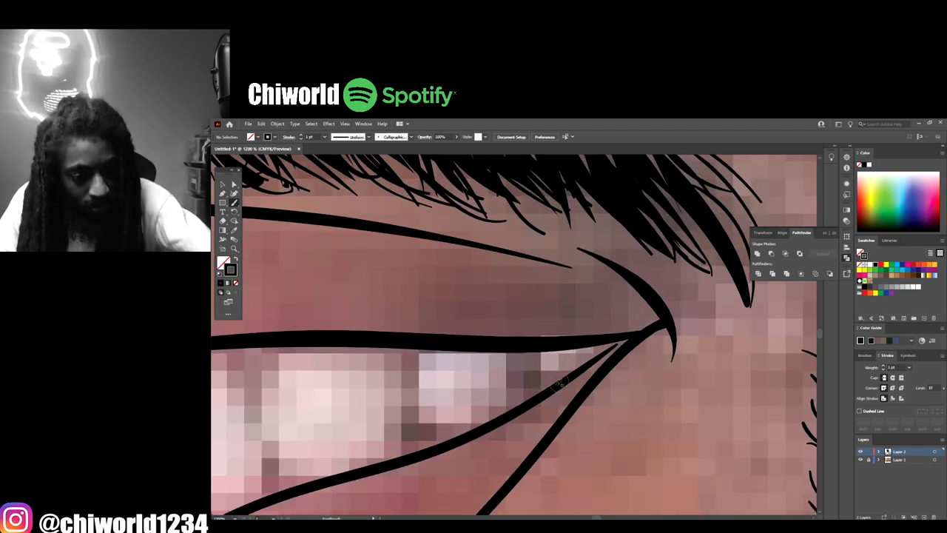
left_click_drag(558, 385, 635, 334)
scroll(539, 274, "up", 1)
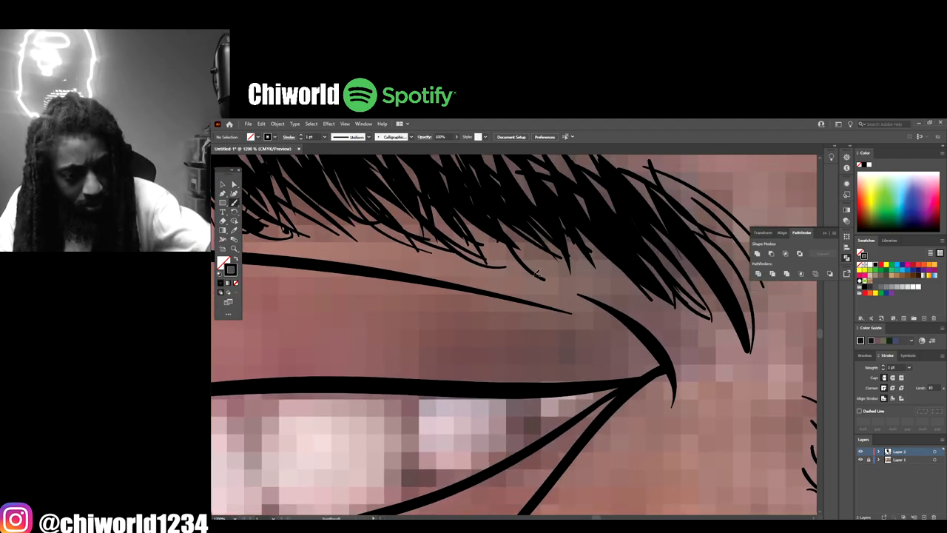
mouse_move(666, 371)
left_mouse_down()
mouse_move(629, 331)
mouse_move(585, 313)
mouse_move(435, 281)
left_mouse_up()
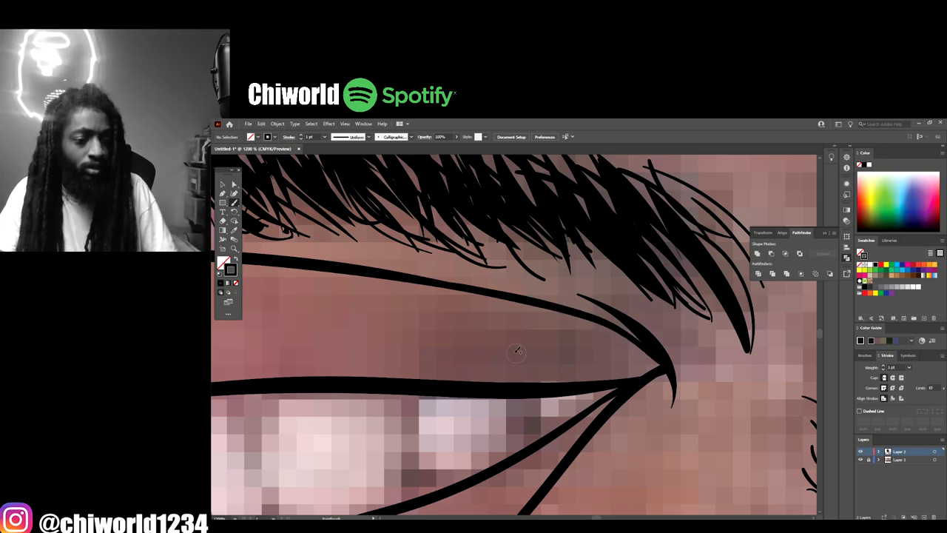
Step: Extend the line between the upper lip and teeth outward past the left mouth corner with a short brush stroke
key("ctrl+minus")
key("ctrl+minus")
key("ctrl+minus")
key("ctrl+minus")
scroll(481, 353, "left", 4)
key("ctrl+minus")
key("ctrl+plus")
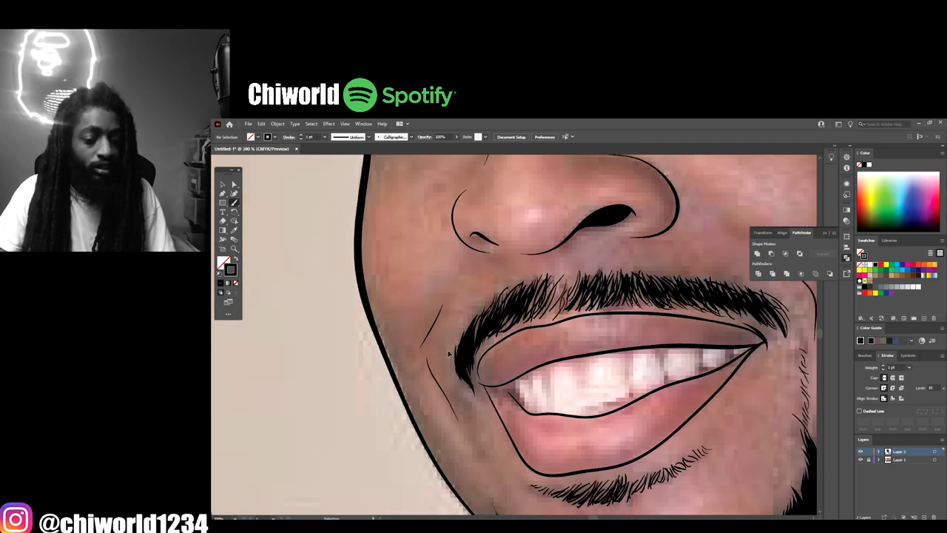
scroll(447, 350, "up", 4)
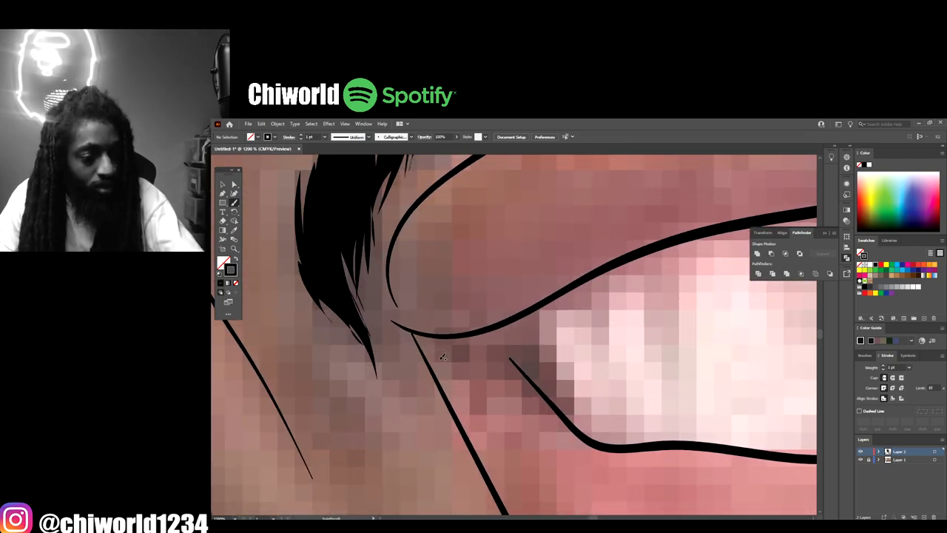
mouse_move(442, 385)
left_mouse_down()
mouse_move(412, 331)
mouse_move(372, 305)
left_mouse_up()
scroll(402, 325, "up", 1)
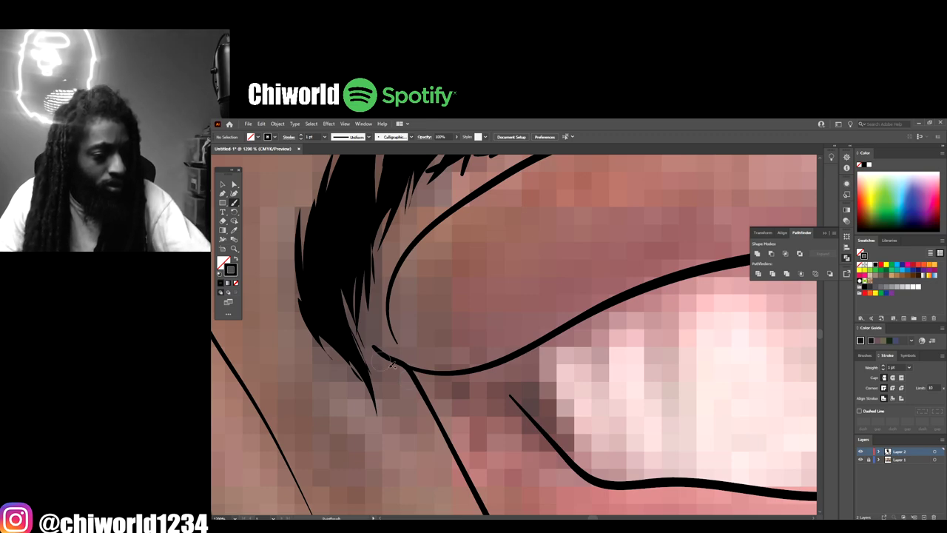
Step: Fill the moustache's left tip with hair strokes and close the upper lip outline down to the left mouth corner
mouse_move(392, 376)
left_mouse_down()
mouse_move(380, 351)
mouse_move(371, 279)
mouse_move(368, 347)
mouse_move(386, 293)
mouse_move(380, 196)
mouse_move(373, 250)
mouse_move(388, 360)
mouse_move(364, 227)
left_mouse_up()
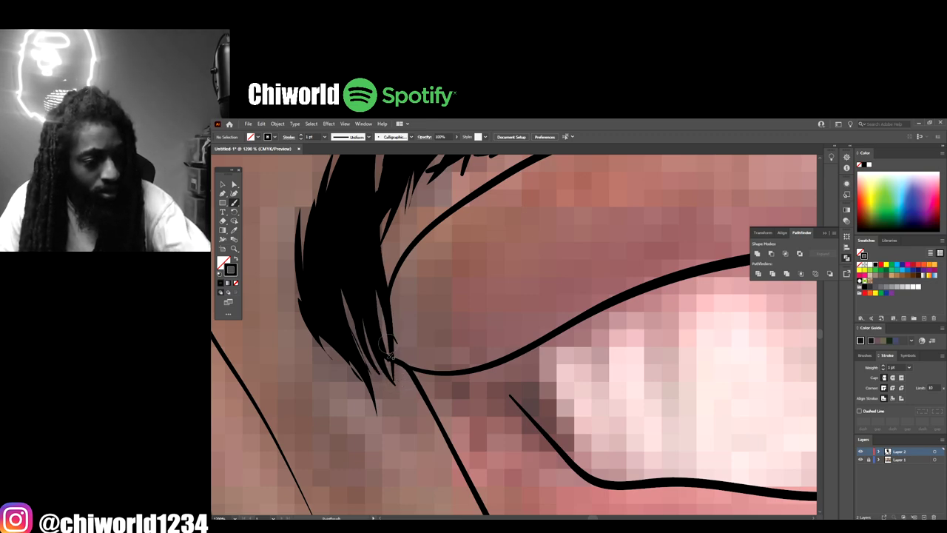
left_click_drag(389, 359, 346, 228)
mouse_move(366, 368)
left_mouse_down()
mouse_move(350, 335)
mouse_move(343, 268)
left_mouse_up()
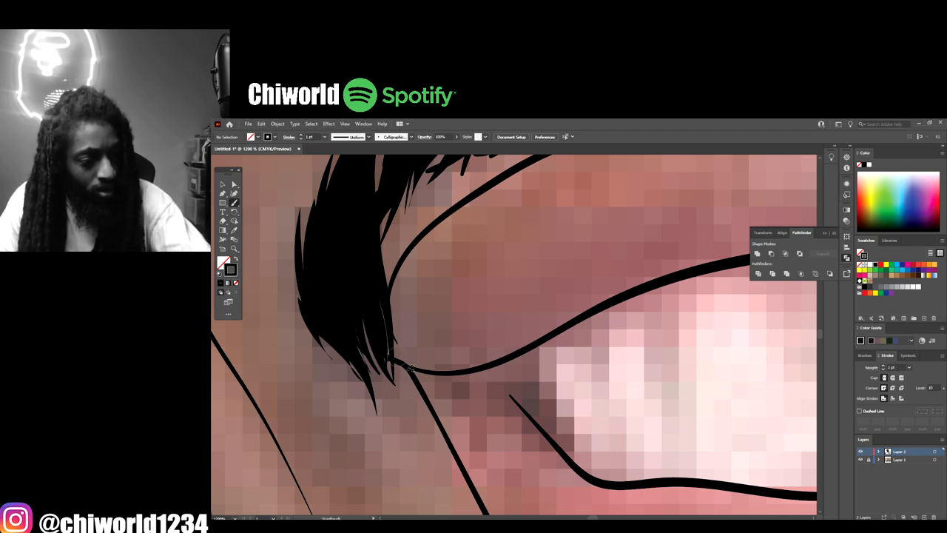
mouse_move(413, 367)
left_mouse_down()
mouse_move(390, 333)
mouse_move(386, 275)
left_mouse_up()
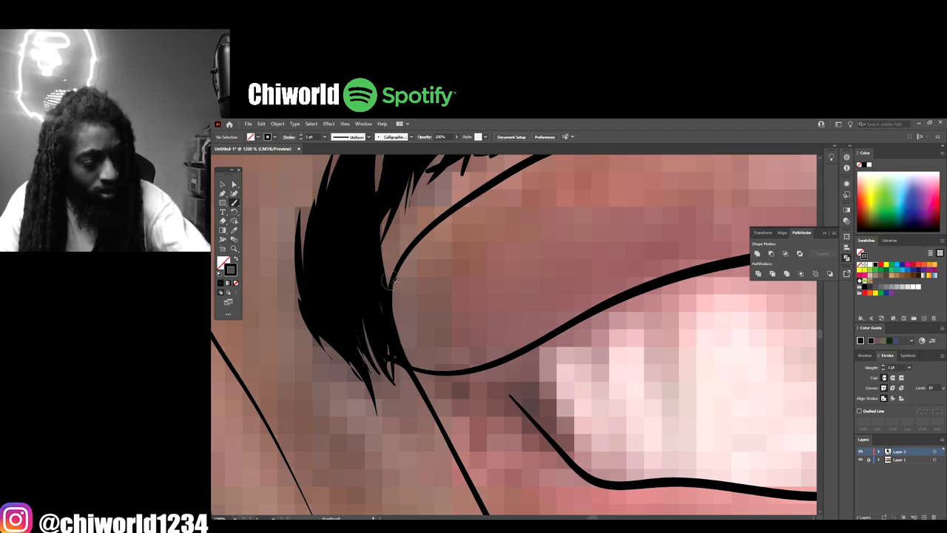
left_click_drag(408, 367, 362, 260)
left_click_drag(391, 336, 370, 264)
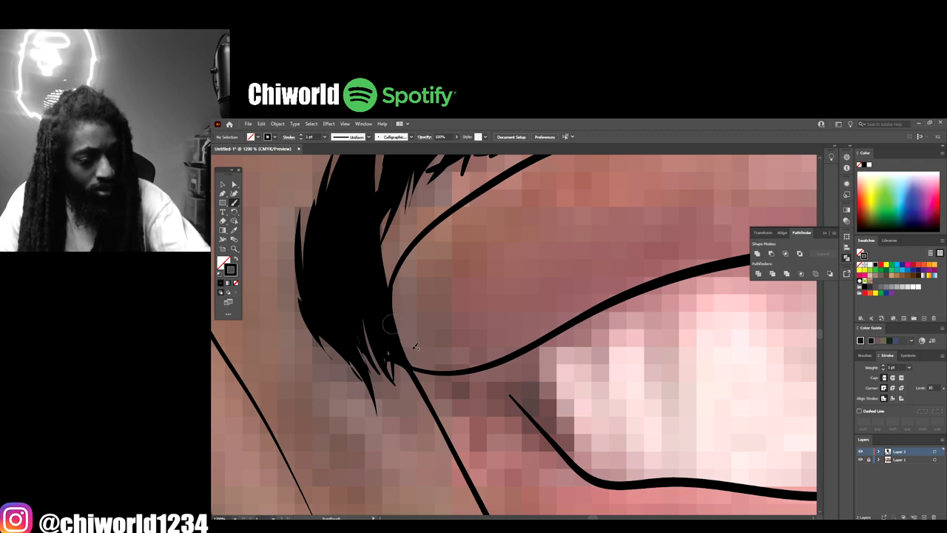
Step: Join the lower teeth line's left end to the upper lip and fill the dark gap beside the teeth with black strokes
left_click_drag(556, 442, 490, 366)
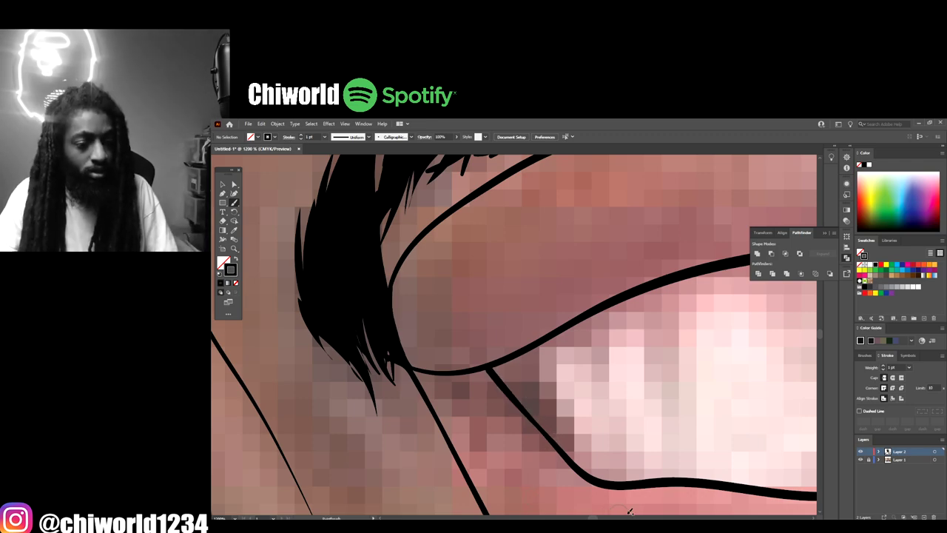
scroll(629, 510, "down", 5)
scroll(614, 497, "up", 5)
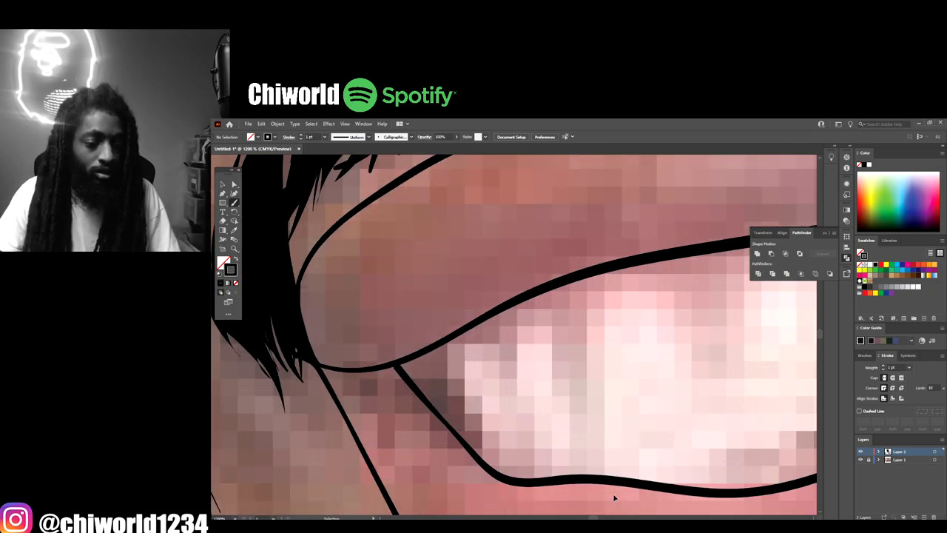
left_click_drag(477, 445, 426, 352)
left_click_drag(464, 444, 404, 361)
left_click_drag(461, 435, 422, 355)
mouse_move(431, 394)
left_mouse_down()
mouse_move(412, 359)
mouse_move(409, 368)
left_mouse_up()
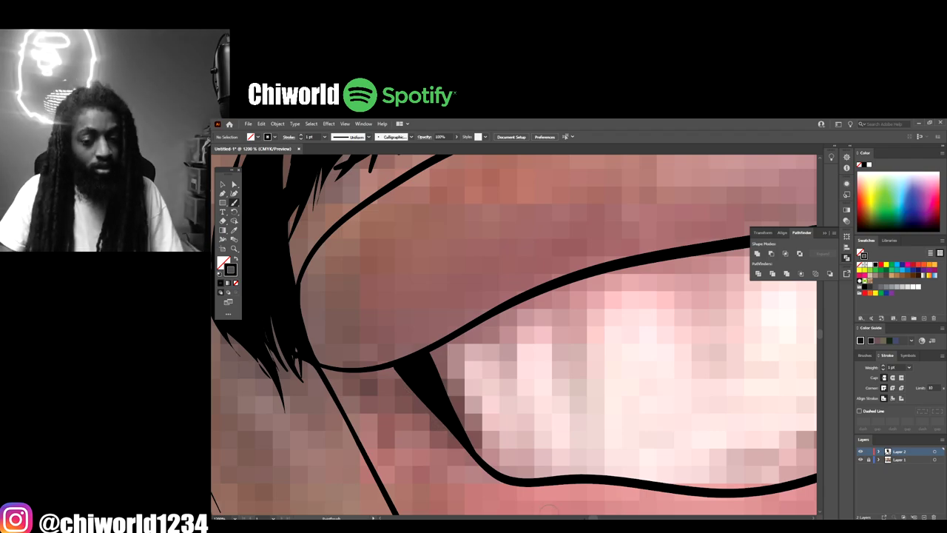
Step: Inspect the reworked mouth in the line art with the Layer 1 photo hidden, and restore the photo's visibility
scroll(547, 509, "down", 8)
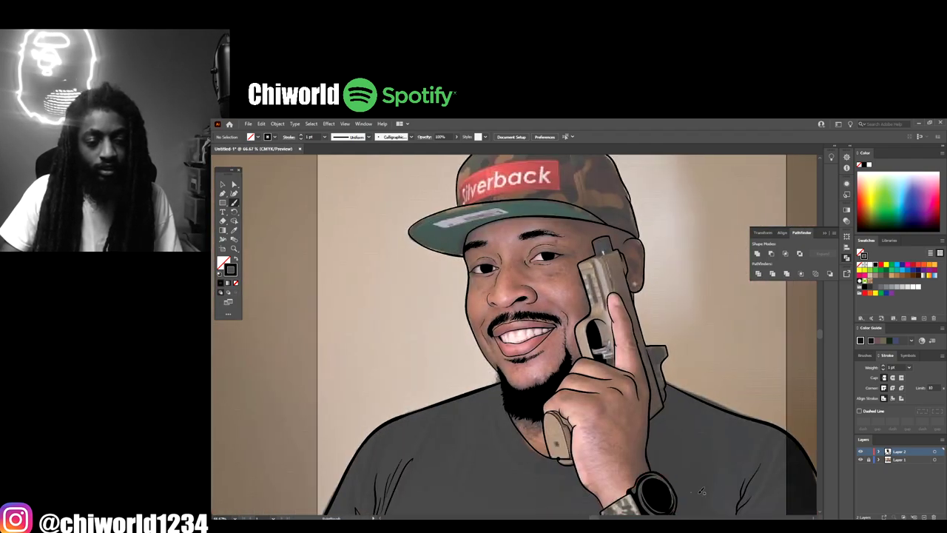
left_click(862, 460)
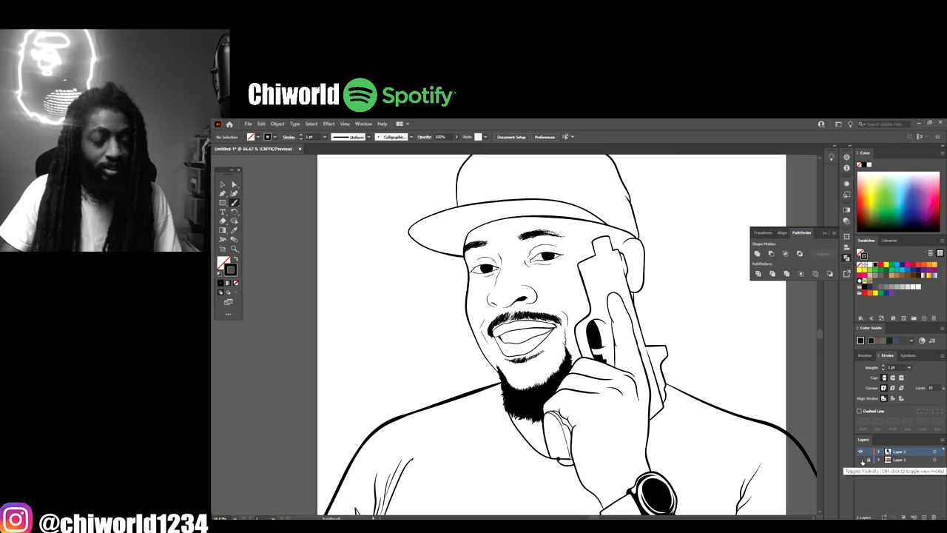
key("ctrl+minus")
key("ctrl+minus")
key("ctrl+equal")
key("ctrl+equal")
key("ctrl+equal")
key("ctrl+equal")
key("ctrl+equal")
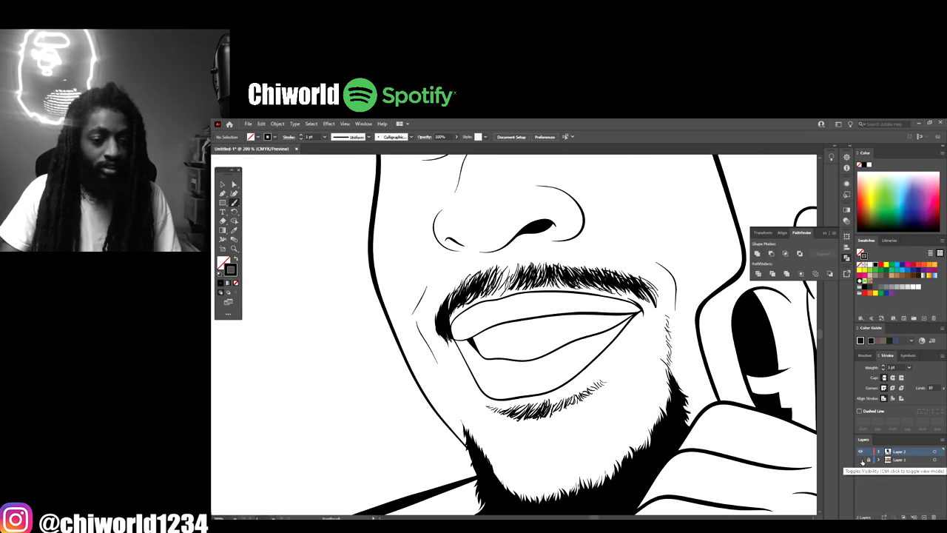
left_click(862, 459)
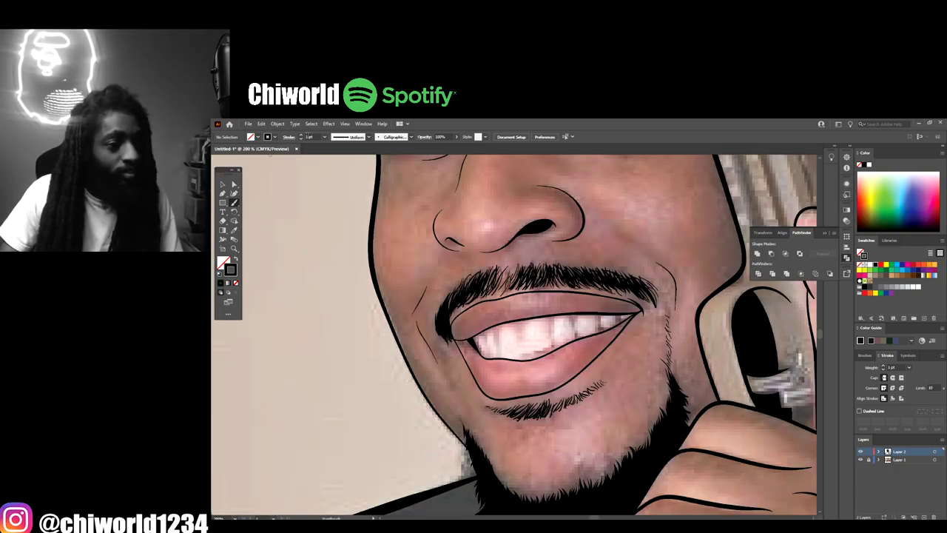
Step: Set the stroke to 0.5 pt and draw pointed gum notches between the upper teeth and a scalloped line along their lower edges
left_click(324, 139)
left_click(333, 153)
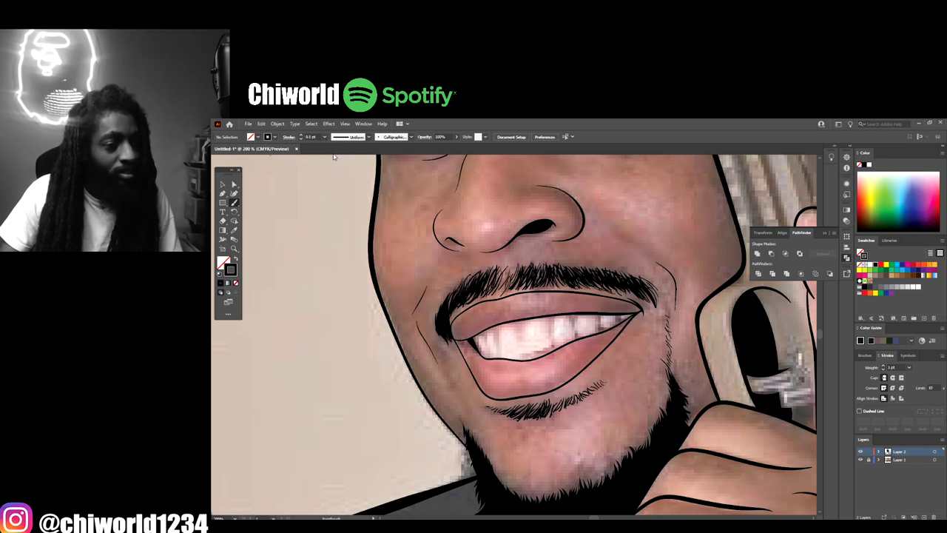
key("ctrl+equal")
key("ctrl+equal")
key("ctrl+equal")
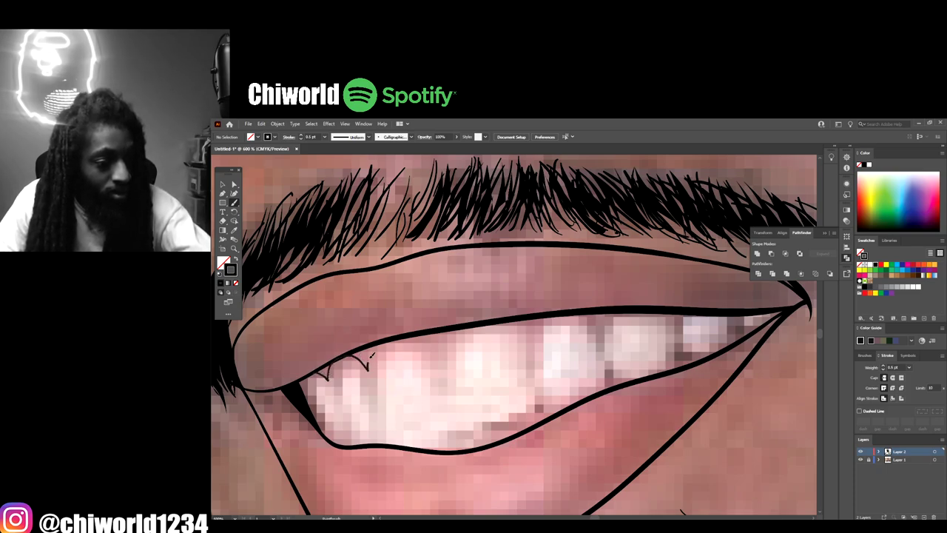
mouse_move(372, 357)
left_mouse_down()
mouse_move(391, 339)
mouse_move(433, 355)
mouse_move(453, 328)
left_mouse_up()
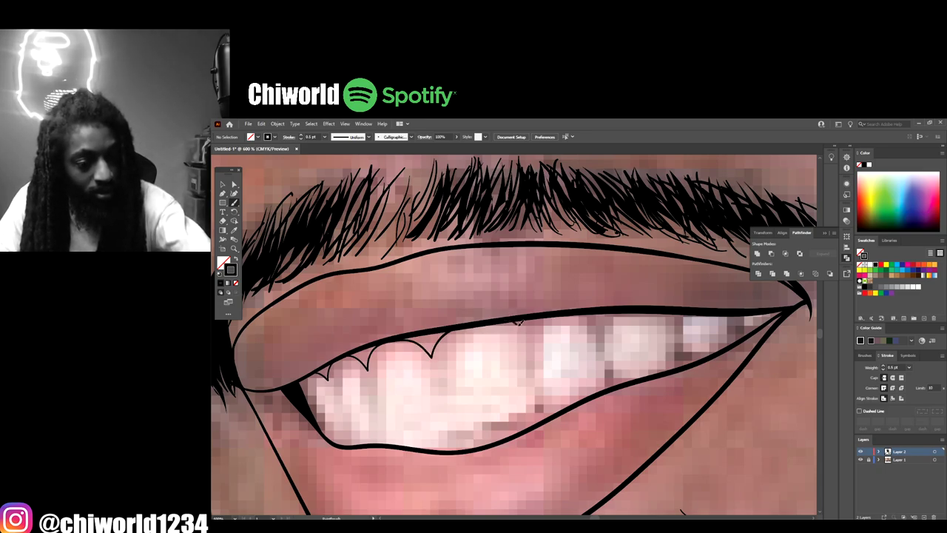
left_click_drag(530, 342, 545, 318)
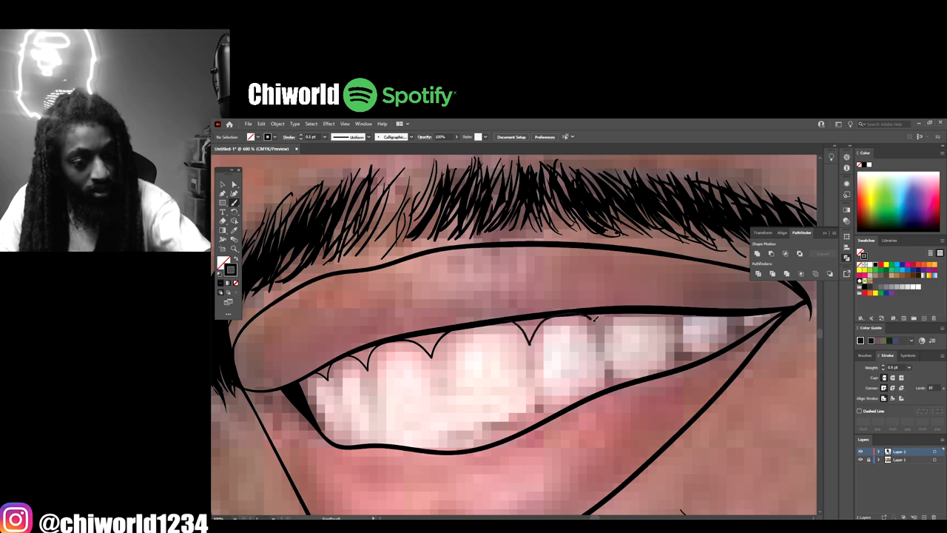
left_click_drag(603, 319, 665, 313)
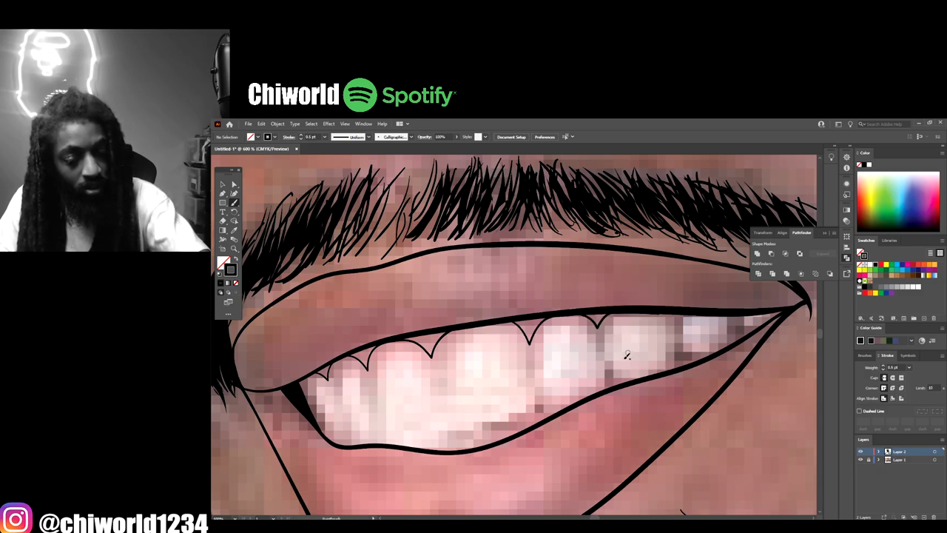
mouse_move(712, 354)
left_mouse_down()
mouse_move(661, 371)
mouse_move(616, 368)
mouse_move(574, 402)
mouse_move(545, 393)
mouse_move(522, 414)
mouse_move(494, 419)
left_mouse_up()
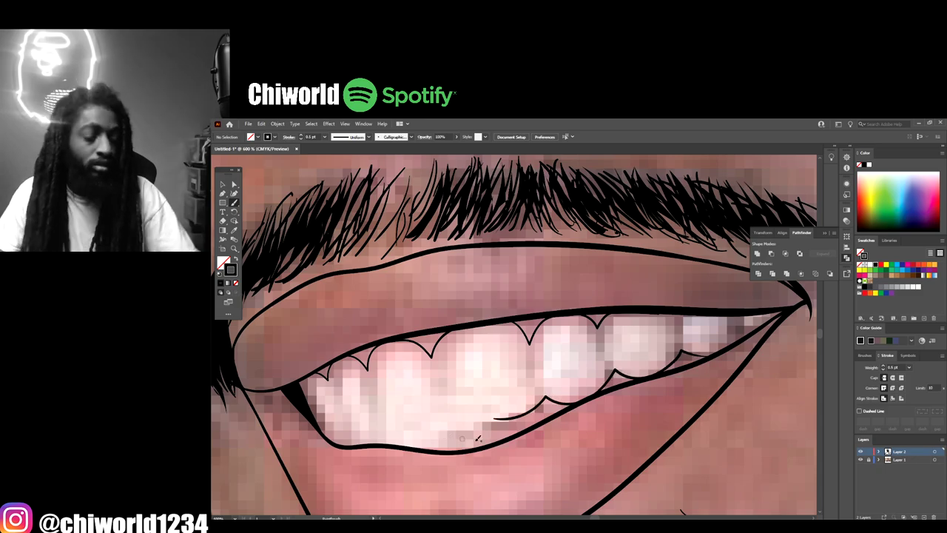
Step: Inspect the whole portrait and its new teeth lines with the Layer 1 photo hidden, and show the photo again
key("ctrl+minus")
key("ctrl+minus")
key("ctrl+minus")
key("ctrl+minus")
key("ctrl+minus")
key("ctrl+minus")
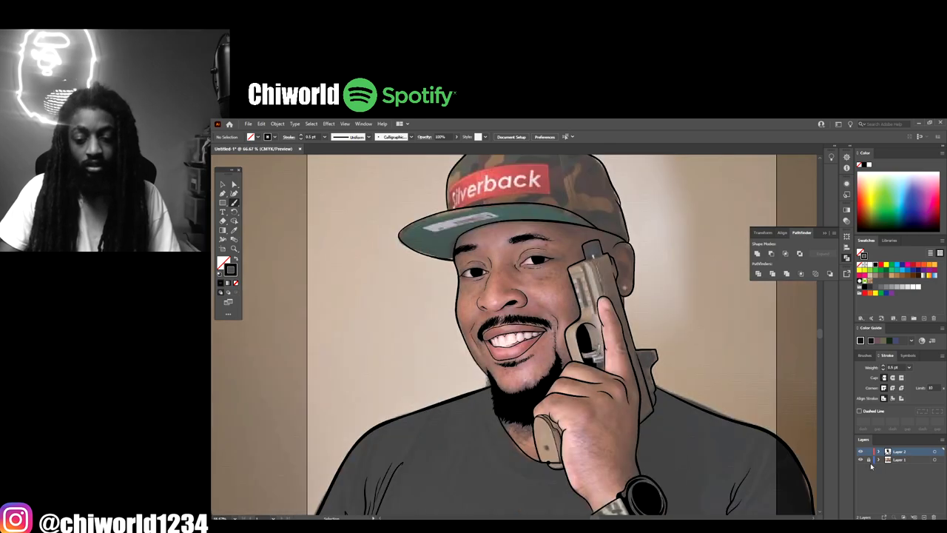
left_click(861, 460)
key("ctrl+minus")
key("ctrl+minus")
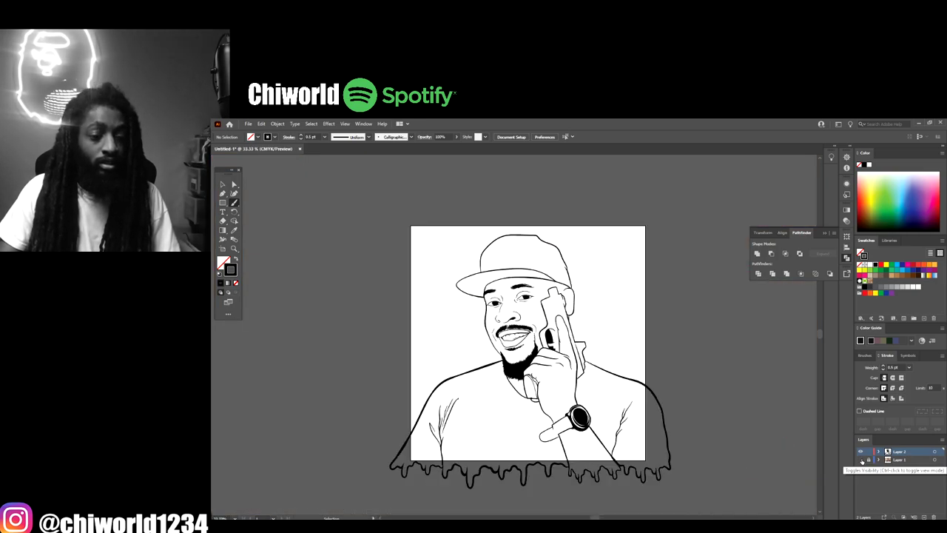
key("ctrl+plus")
key("ctrl+plus")
left_click(861, 460)
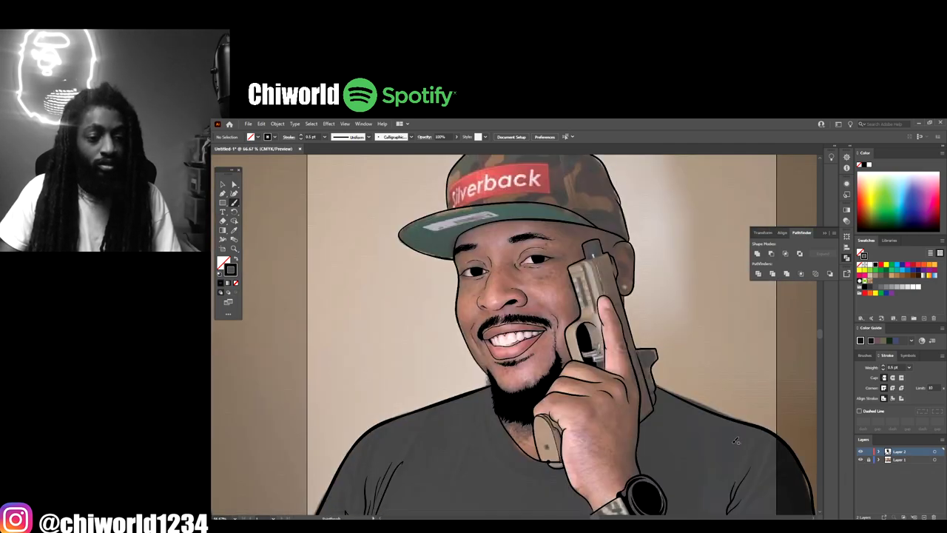
Step: Set the stroke to 1 pt and draw a curved line inside the cap brim, following its upper edge from tip to tip
scroll(733, 441, "up", 2)
key("ctrl+plus")
key("ctrl+plus")
key("ctrl+plus")
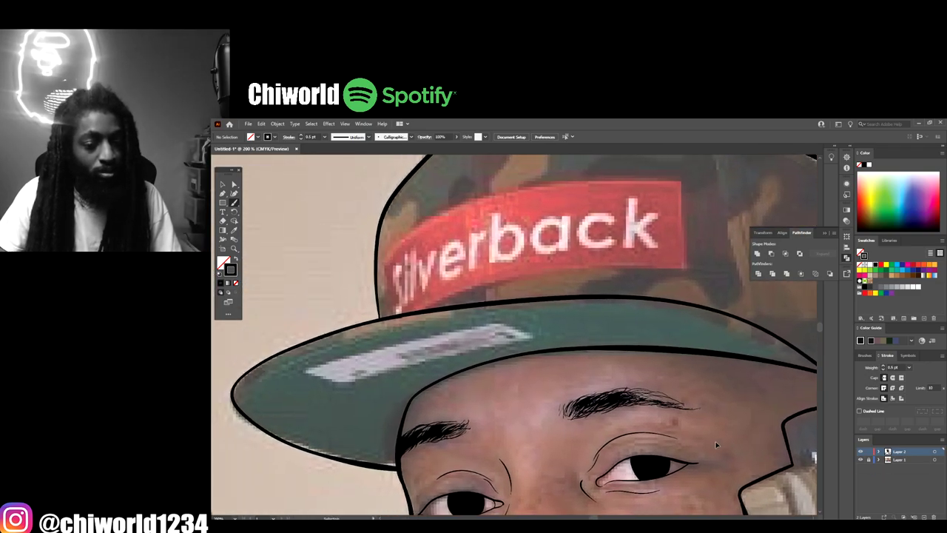
left_click(323, 137)
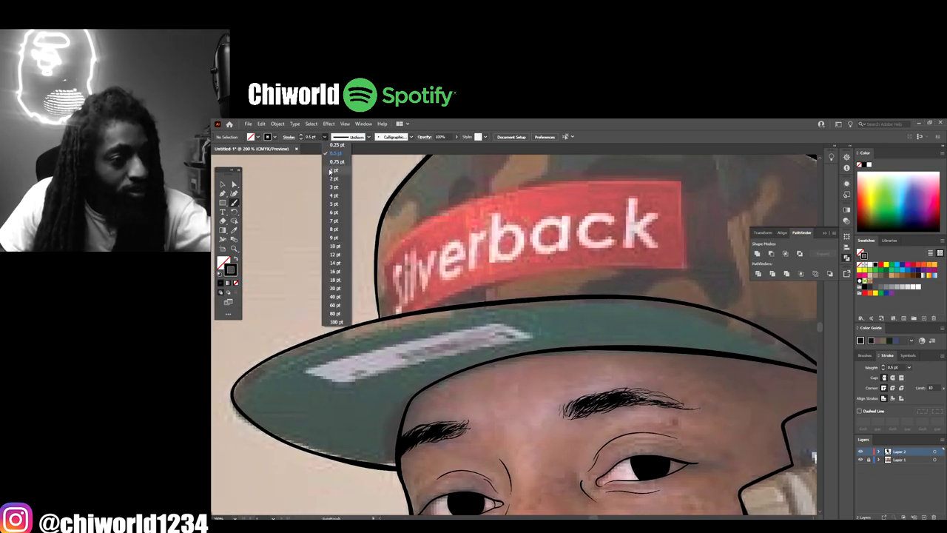
left_click(331, 173)
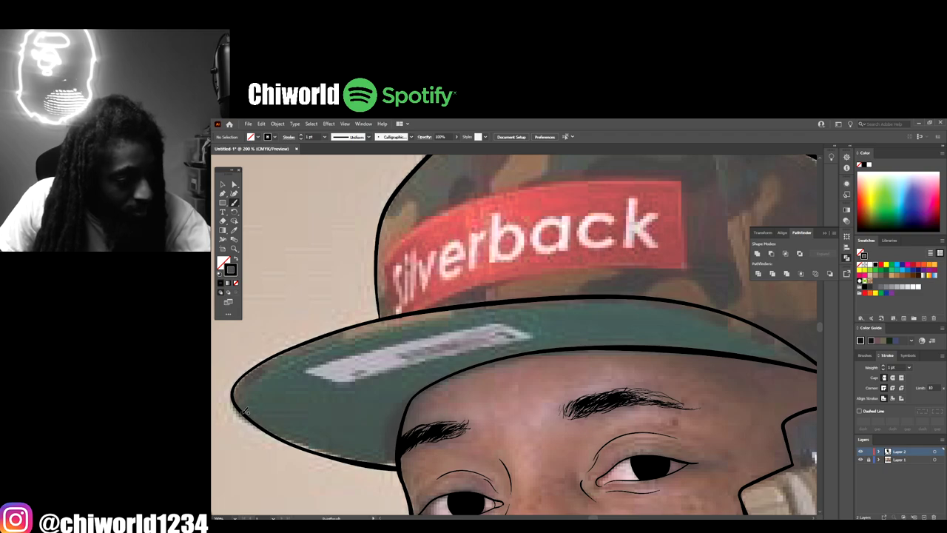
mouse_move(250, 394)
left_mouse_down()
mouse_move(382, 332)
mouse_move(539, 308)
mouse_move(694, 313)
mouse_move(811, 367)
left_mouse_up()
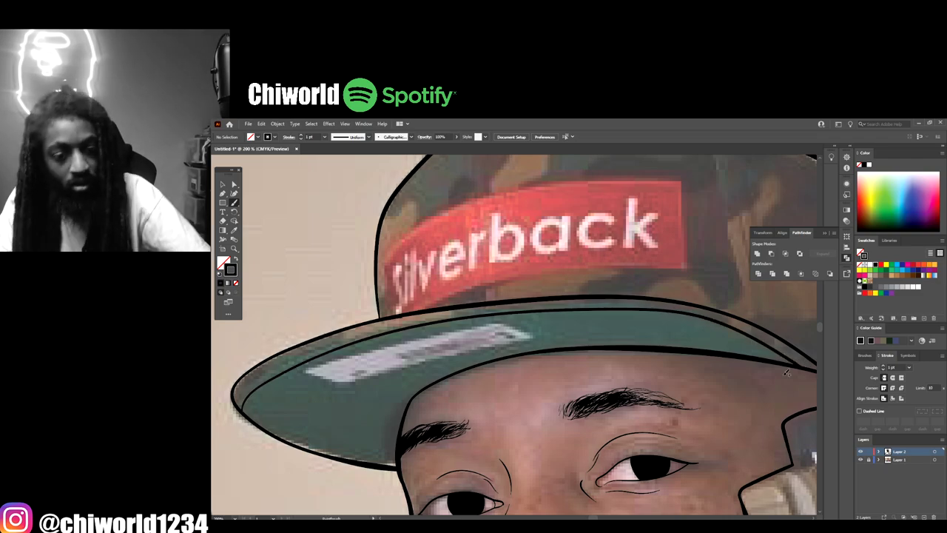
Step: Thicken the brim's upper edge with a brush stroke where the left side of the cap's crown meets it
key("ctrl+equal")
scroll(731, 389, "left", 2)
key("ctrl+equal")
scroll(715, 385, "up", 1)
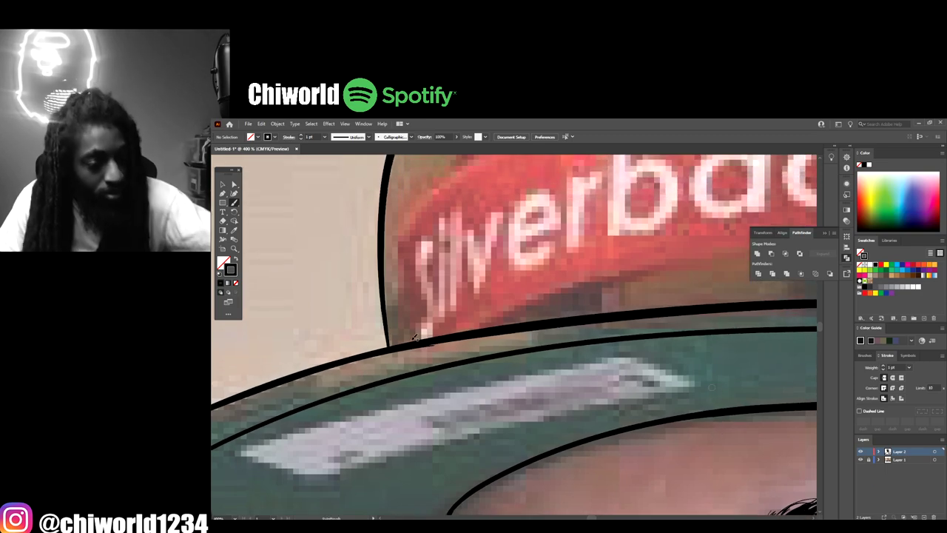
left_click_drag(383, 352, 536, 325)
scroll(632, 410, "down", 4)
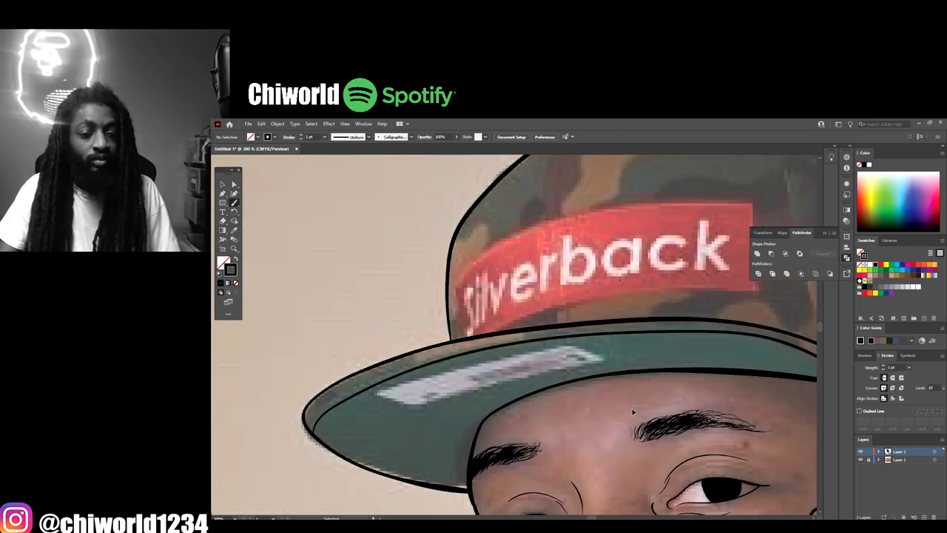
Step: Hide the Layer 1 photo and inspect the cap's brim lines in the line art
scroll(632, 410, "down", 3)
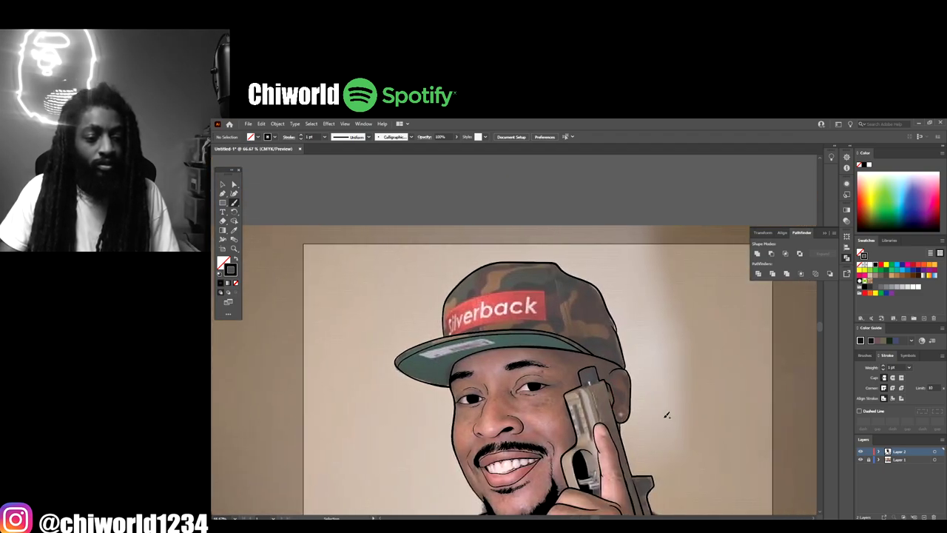
left_click(861, 459)
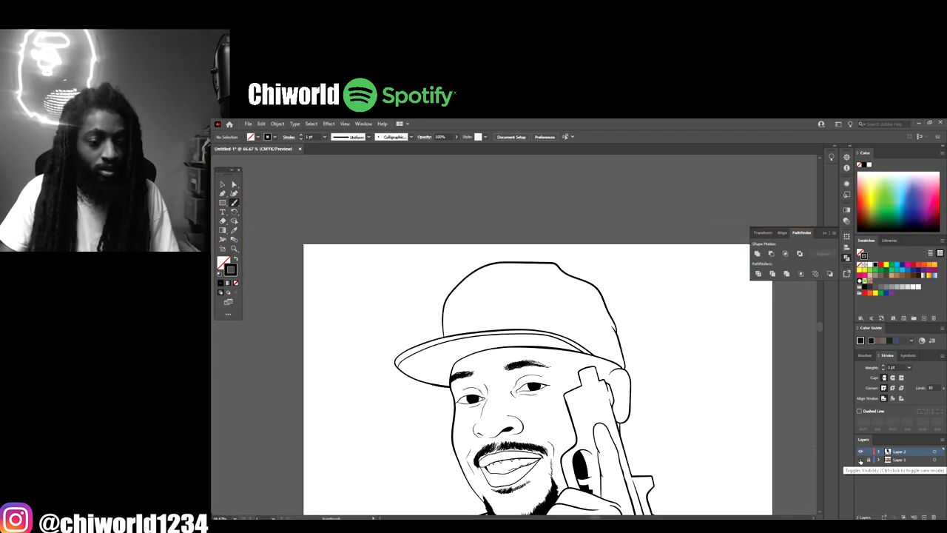
key("ctrl+minus")
key("ctrl+equal")
key("ctrl+equal")
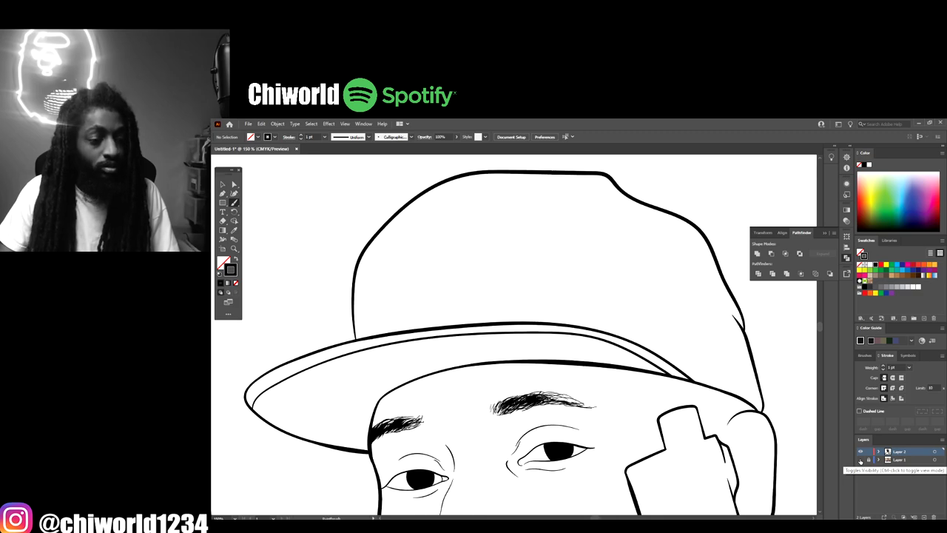
Step: Show the Layer 1 photo and outline the red Silverback patch on the cap's front with 1 pt brush strokes
left_click(860, 459)
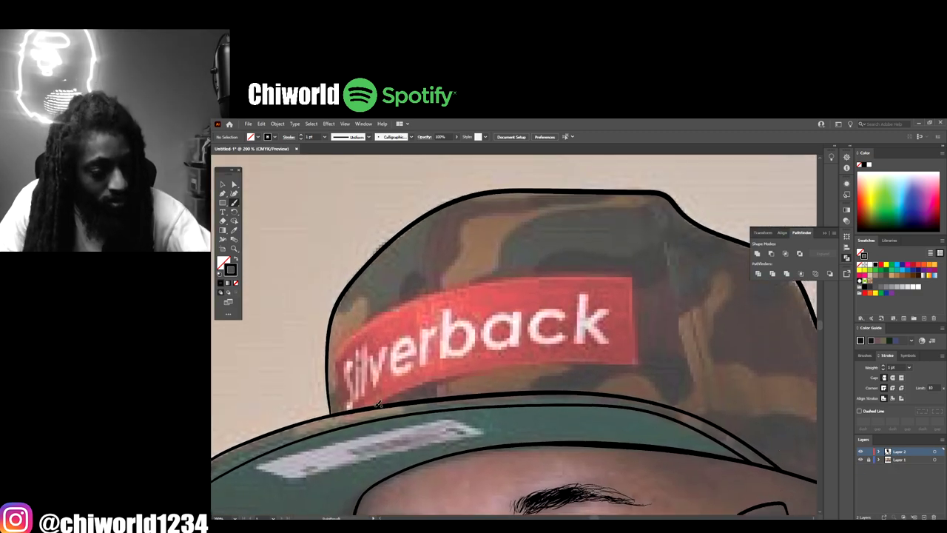
mouse_move(384, 400)
left_mouse_down()
mouse_move(444, 375)
mouse_move(521, 364)
mouse_move(640, 362)
mouse_move(636, 280)
mouse_move(531, 272)
mouse_move(426, 290)
mouse_move(344, 334)
mouse_move(345, 406)
left_mouse_up()
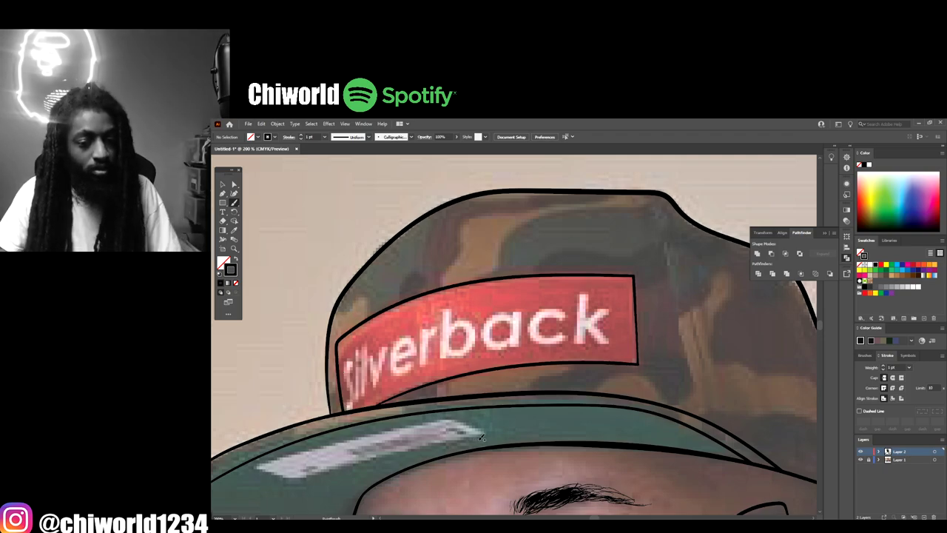
Step: Draw a curved collar line on the shirt, from the shoulder beside the beard down and around to the wrist
key("ctrl+minus")
key("ctrl+minus")
key("ctrl+minus")
scroll(498, 435, "down", 4)
key("ctrl+minus")
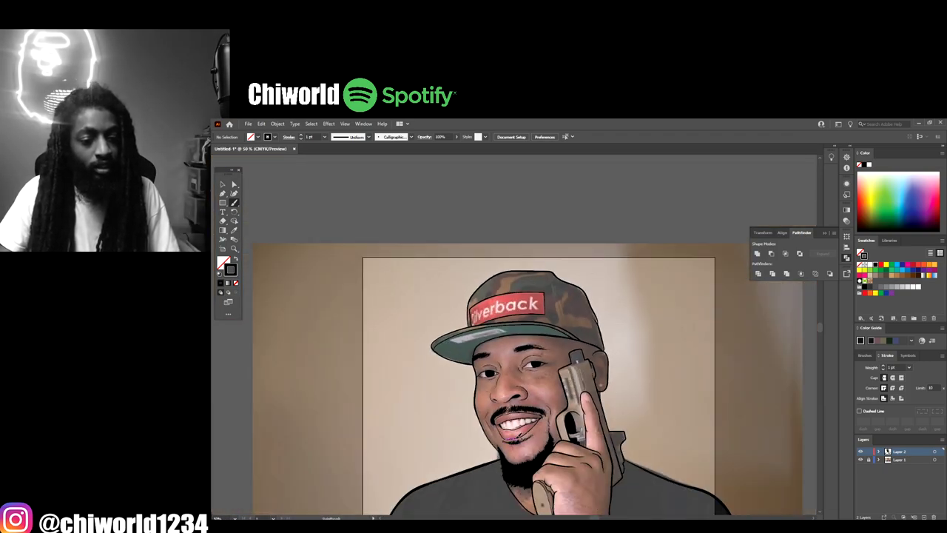
scroll(528, 365, "down", 2)
key("ctrl+minus")
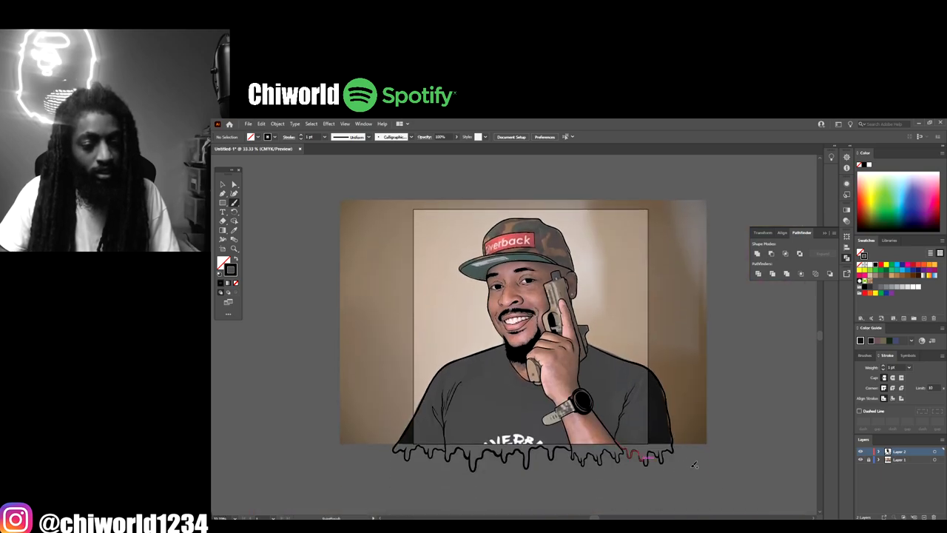
key("ctrl+plus")
key("ctrl+plus")
scroll(649, 459, "down", 2)
key("ctrl+plus")
key("ctrl+plus")
scroll(654, 452, "up", 1)
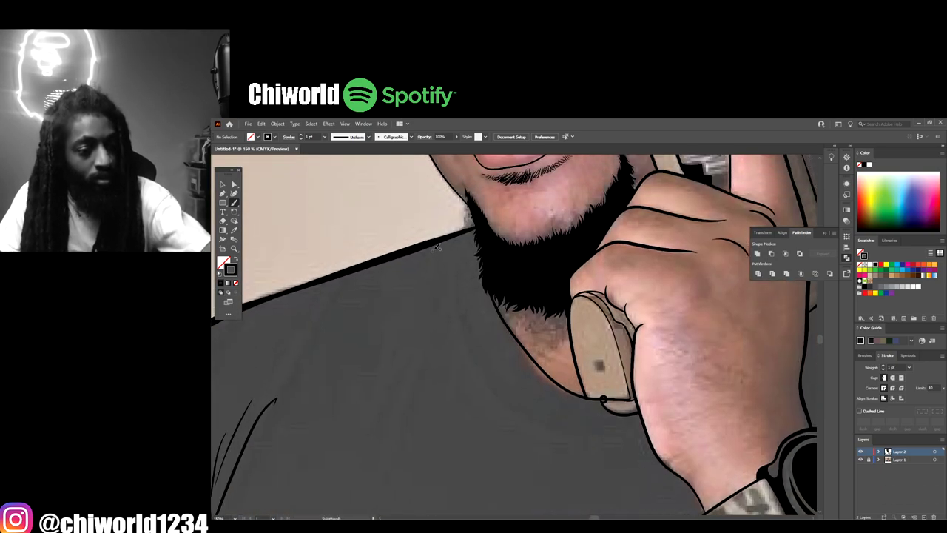
mouse_move(456, 245)
left_mouse_down()
mouse_move(458, 333)
mouse_move(481, 384)
mouse_move(521, 420)
mouse_move(562, 435)
mouse_move(645, 440)
left_mouse_up()
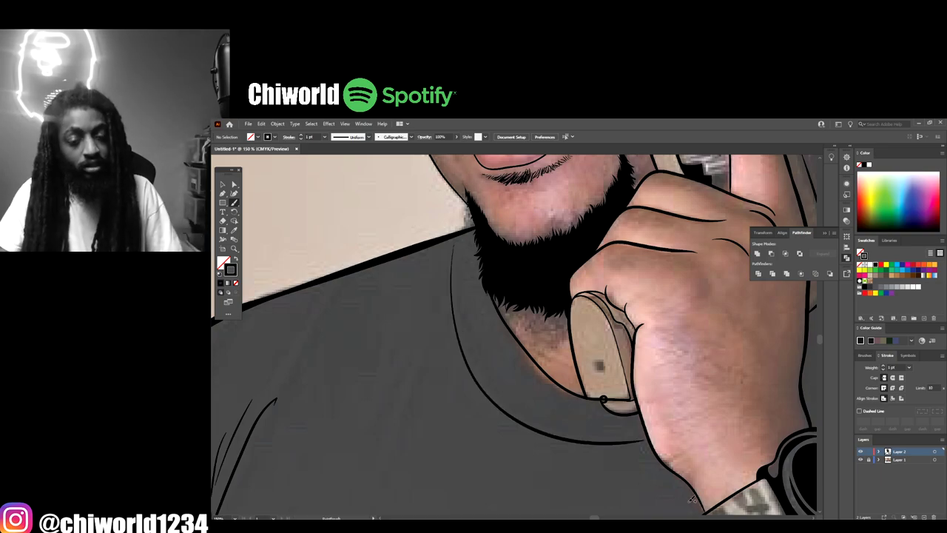
Step: Inspect the whole line art and its new collar line with the Layer 1 photo hidden, and show the photo again
key("ctrl+minus")
key("ctrl+minus")
key("ctrl+minus")
key("ctrl+minus")
key("ctrl+plus")
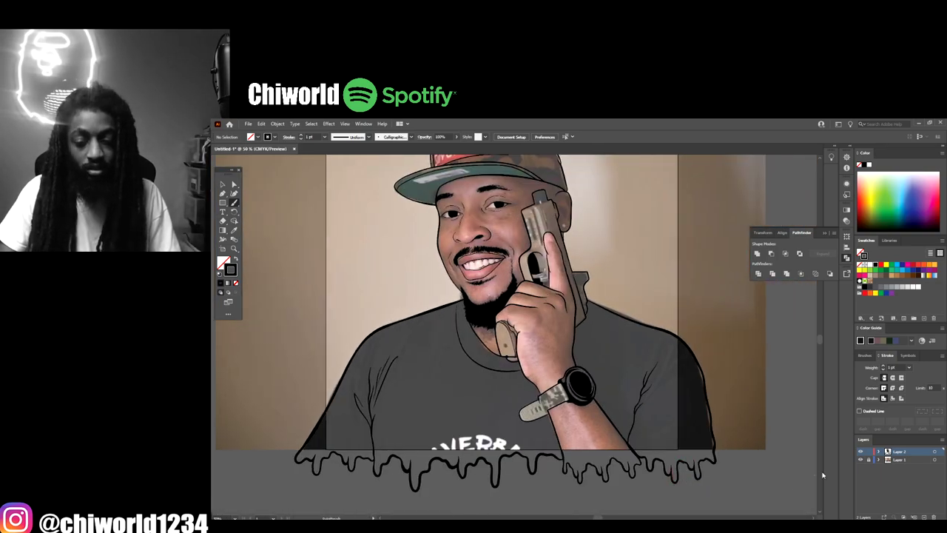
left_click(859, 460)
key("ctrl+minus")
key("ctrl+minus")
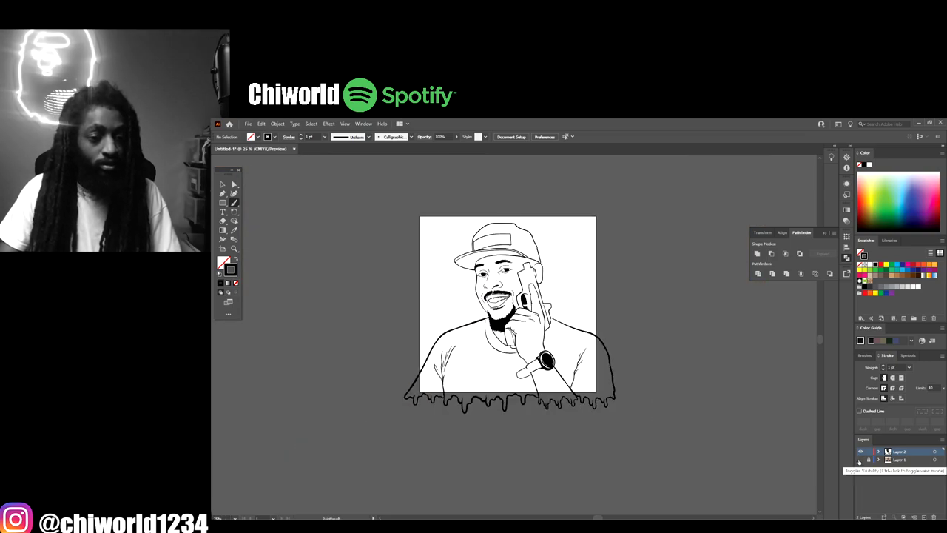
key("ctrl+plus")
key("ctrl+plus")
key("ctrl+plus")
left_click(859, 459)
Step: Continue the shirt's collar line on the far side of the hand, curving up from the wrist toward the gun
key("ctrl+plus")
key("ctrl+plus")
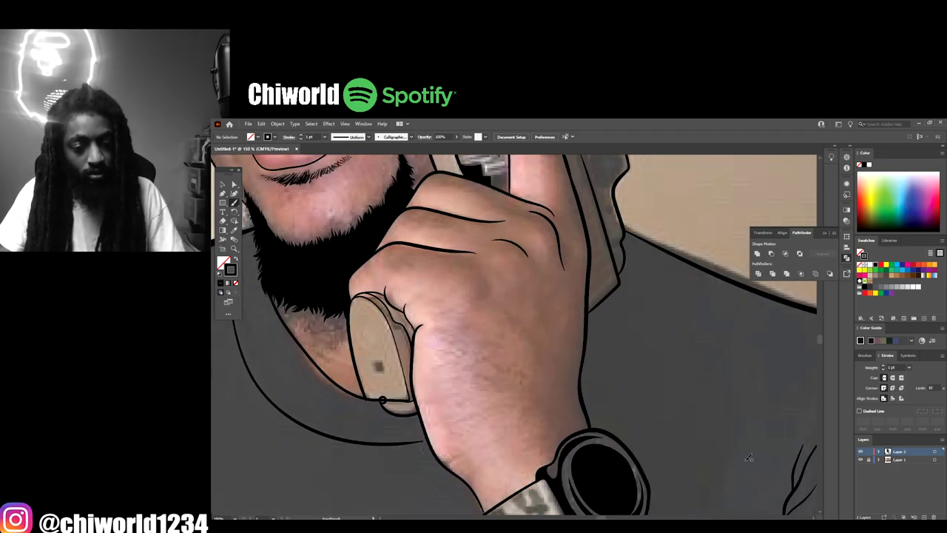
mouse_move(588, 375)
left_mouse_down()
mouse_move(615, 347)
mouse_move(632, 289)
left_mouse_up()
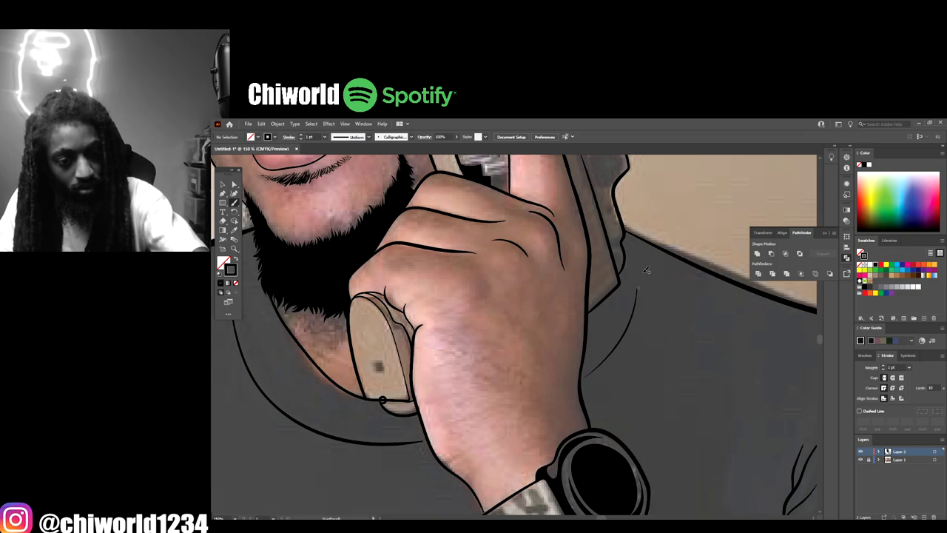
Step: Draw small curved knuckle creases on the middle joint of the raised index finger
scroll(584, 323, "up", 2)
scroll(582, 320, "up", 5)
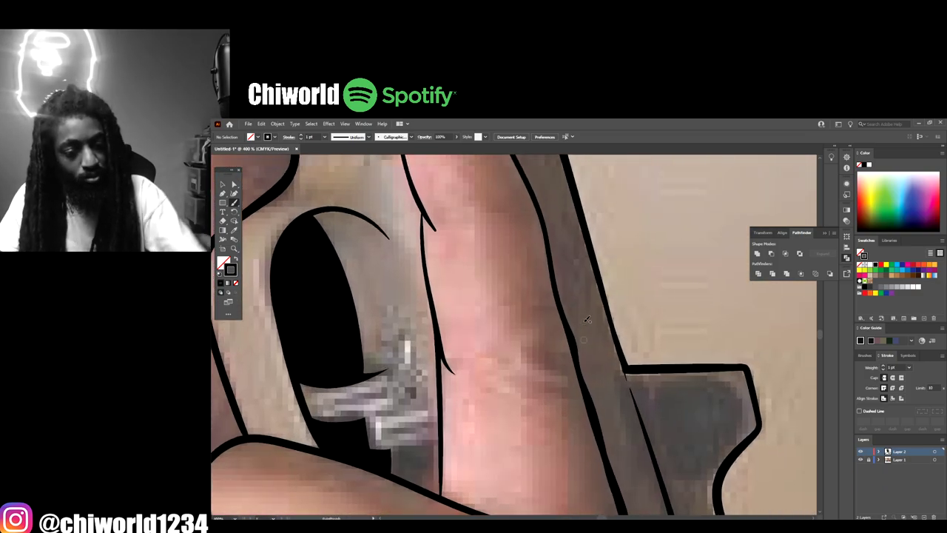
mouse_move(572, 355)
left_mouse_down()
mouse_move(538, 358)
mouse_move(528, 341)
mouse_move(569, 330)
mouse_move(527, 325)
mouse_move(510, 351)
left_mouse_up()
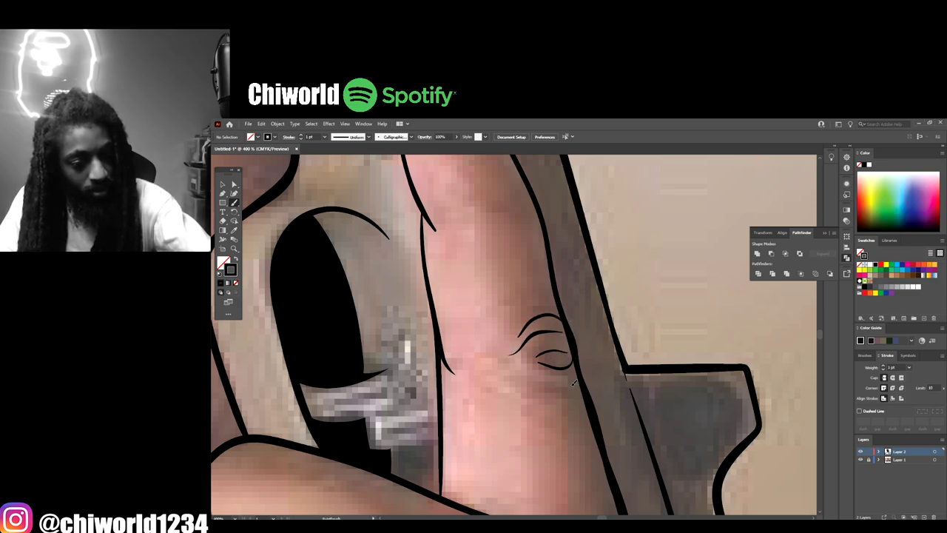
left_click_drag(573, 382, 507, 373)
Step: Add a crease at the index finger's upper joint and outline its fingernail
scroll(485, 374, "up", 4)
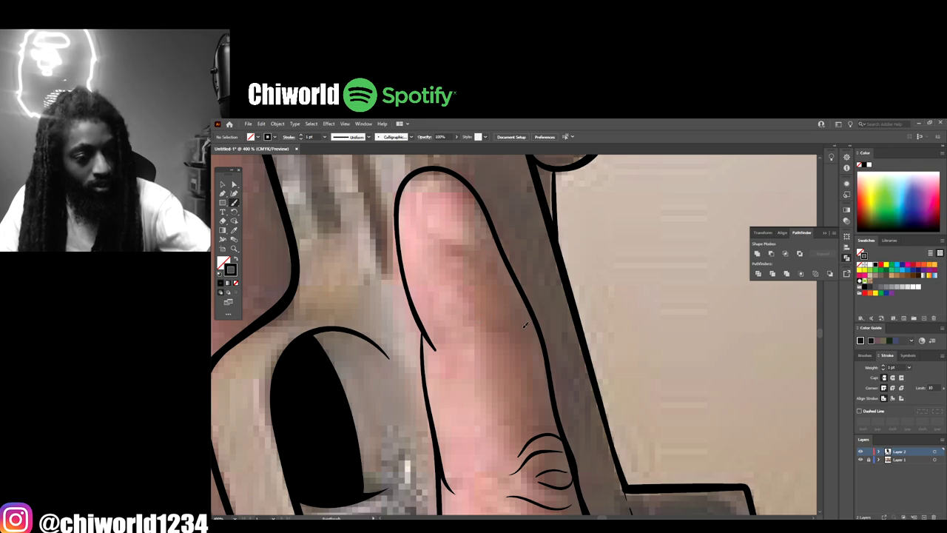
mouse_move(525, 324)
left_mouse_down()
mouse_move(477, 320)
mouse_move(420, 268)
mouse_move(417, 248)
mouse_move(446, 233)
mouse_move(469, 237)
left_mouse_up()
scroll(481, 304, "up", 2)
Step: Hide the Layer 1 photo to inspect the finger details in the whole portrait, and show the photo again
scroll(598, 465, "down", 8)
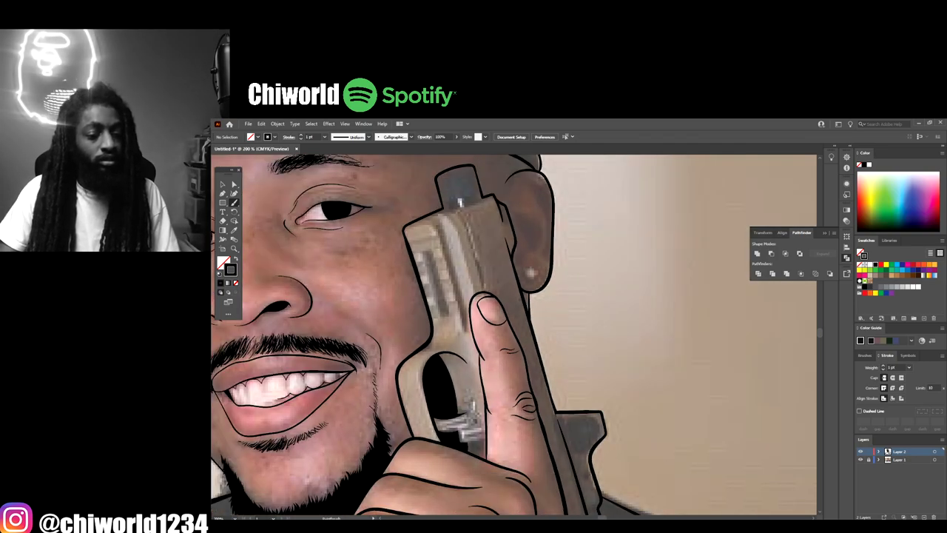
scroll(599, 466, "down", 3)
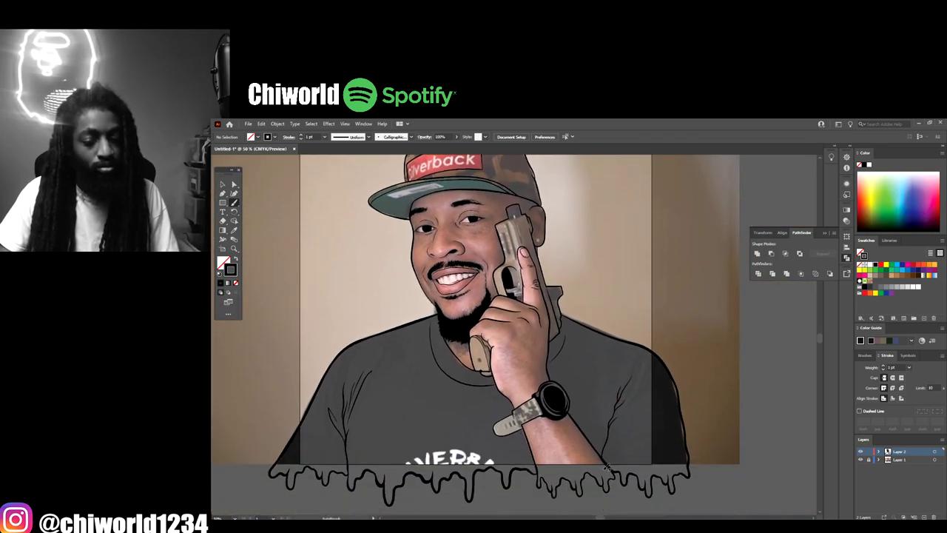
scroll(603, 469, "left", 1)
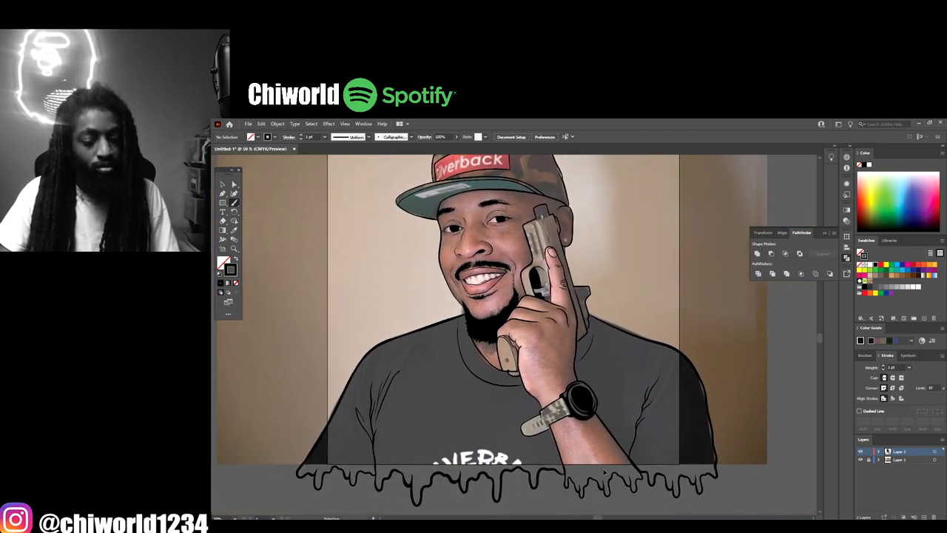
left_click(860, 460)
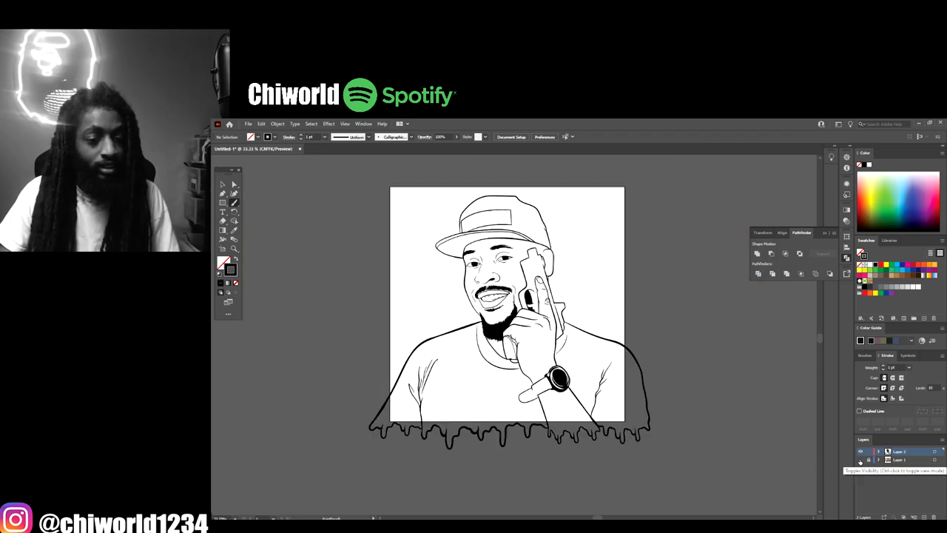
left_click(861, 460)
Step: Draw the curved edge separating the camouflage watch strap from its loose end, closing the gap between their outlines
scroll(730, 468, "up", 5)
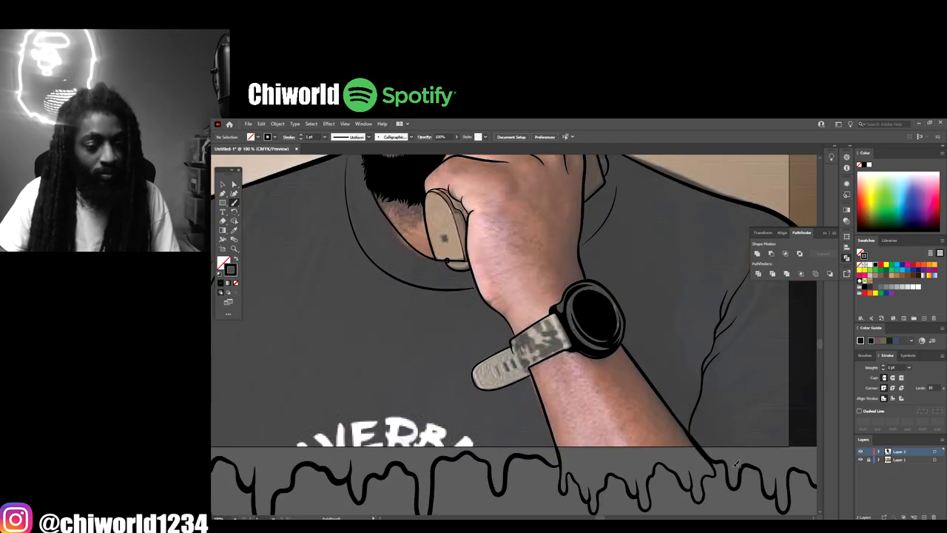
scroll(729, 467, "up", 4)
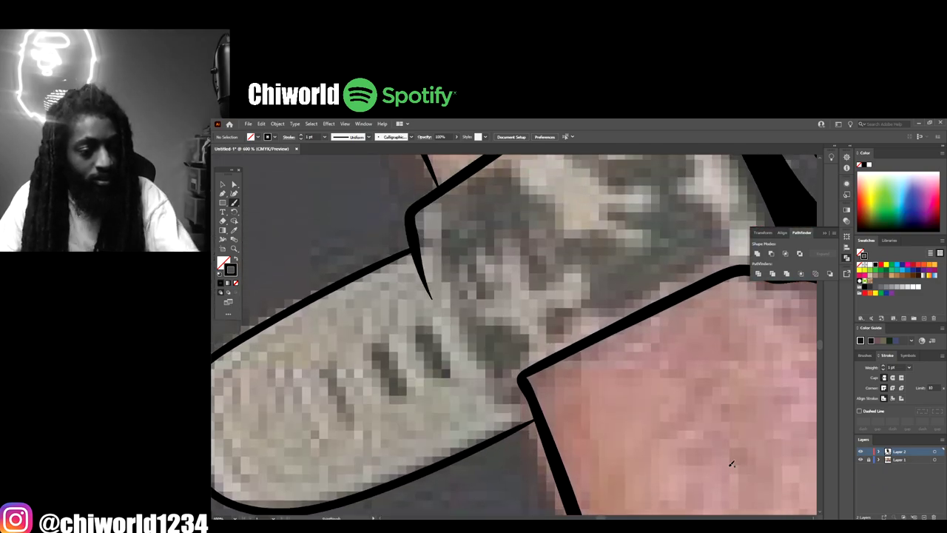
mouse_move(534, 416)
left_mouse_down()
mouse_move(495, 391)
mouse_move(451, 325)
mouse_move(419, 265)
mouse_move(411, 221)
left_mouse_up()
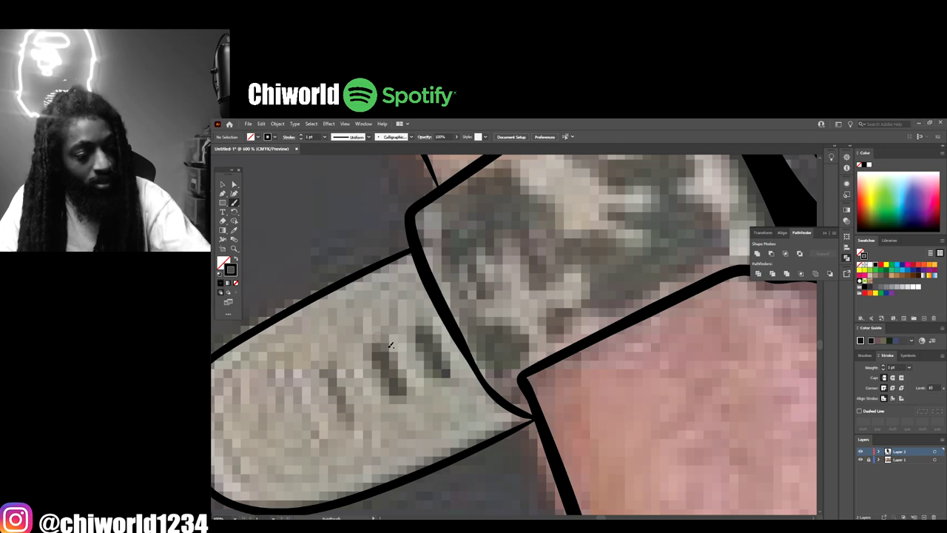
Step: Paint three short, thick slanted marks over the holes in the loose end of the watch strap
scroll(475, 385, "down", 4)
scroll(477, 383, "up", 3)
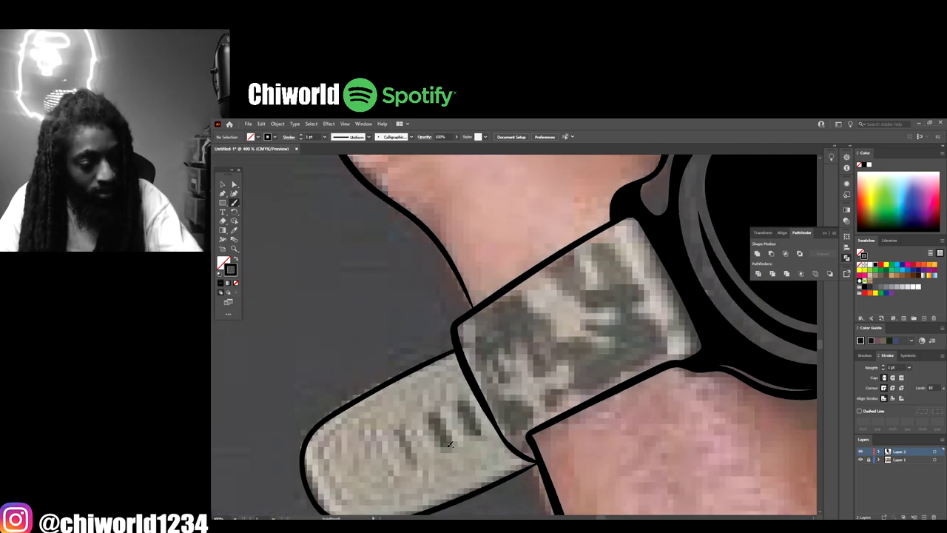
mouse_move(449, 442)
left_mouse_down()
mouse_move(431, 414)
mouse_move(445, 438)
left_mouse_up()
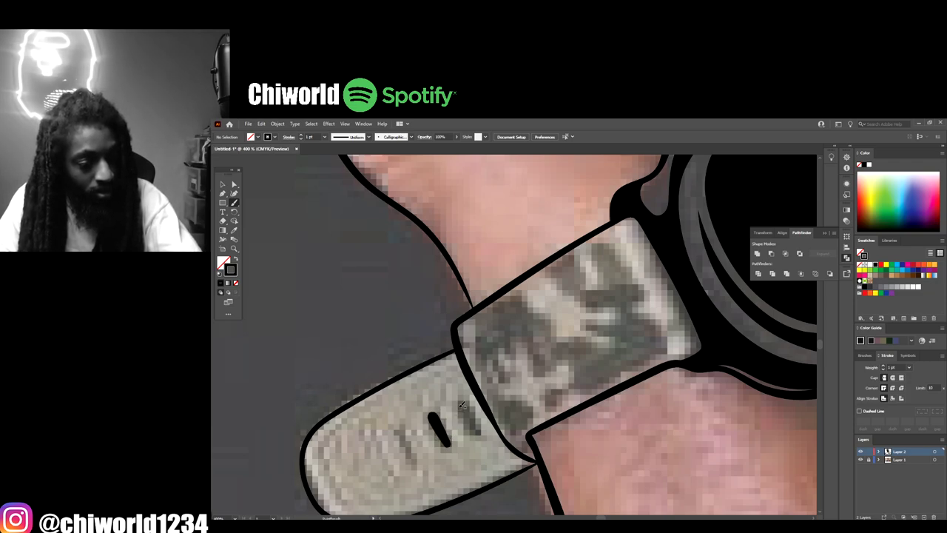
mouse_move(460, 405)
left_mouse_down()
mouse_move(480, 431)
mouse_move(463, 404)
left_mouse_up()
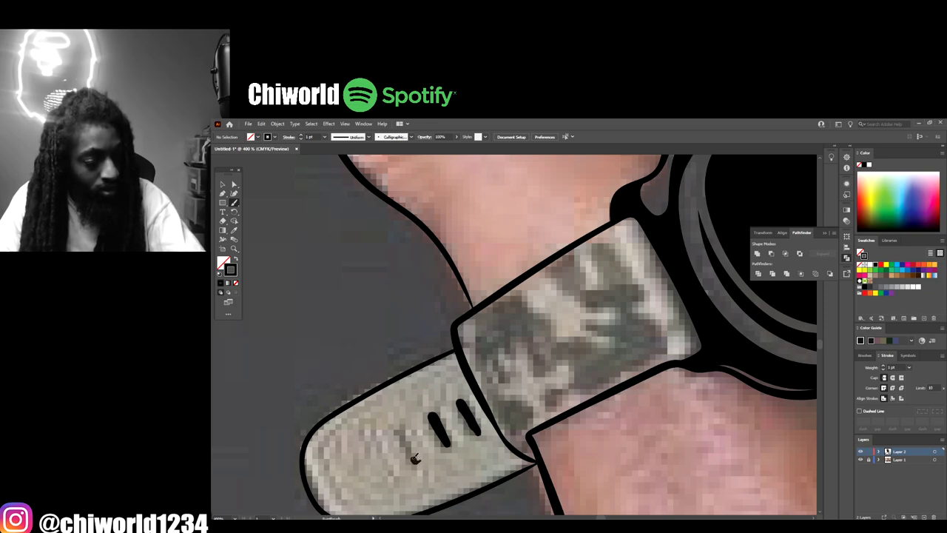
left_click_drag(415, 459, 398, 427)
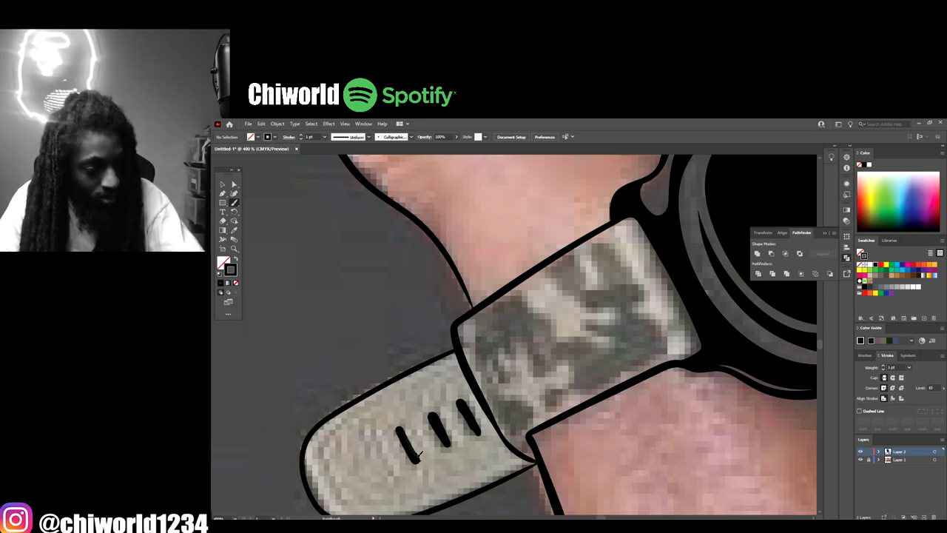
left_click_drag(401, 431, 417, 461)
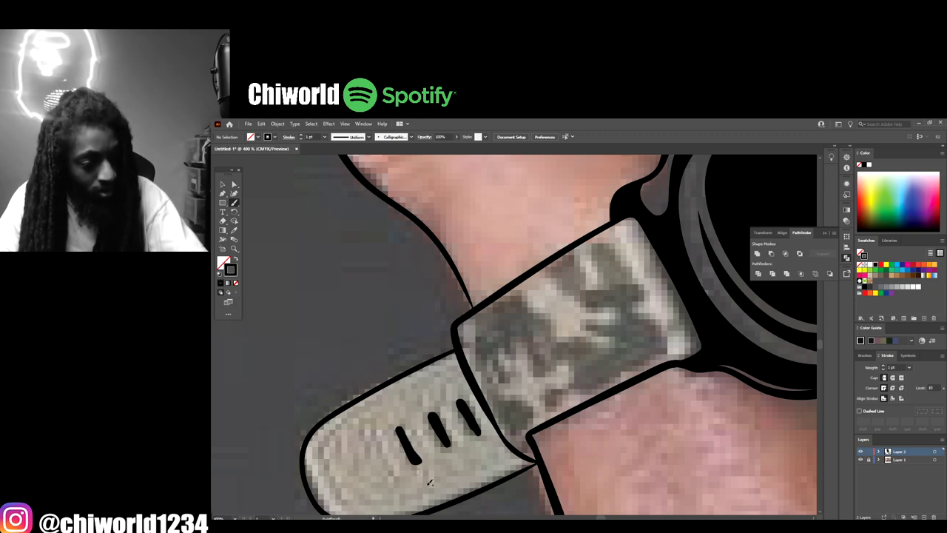
Step: Inspect the whole portrait and its watch strap details with the Layer 1 photo hidden, and show the photo again
key("ctrl+minus")
key("ctrl+minus")
key("ctrl+minus")
key("ctrl+minus")
key("ctrl+minus")
key("ctrl+minus")
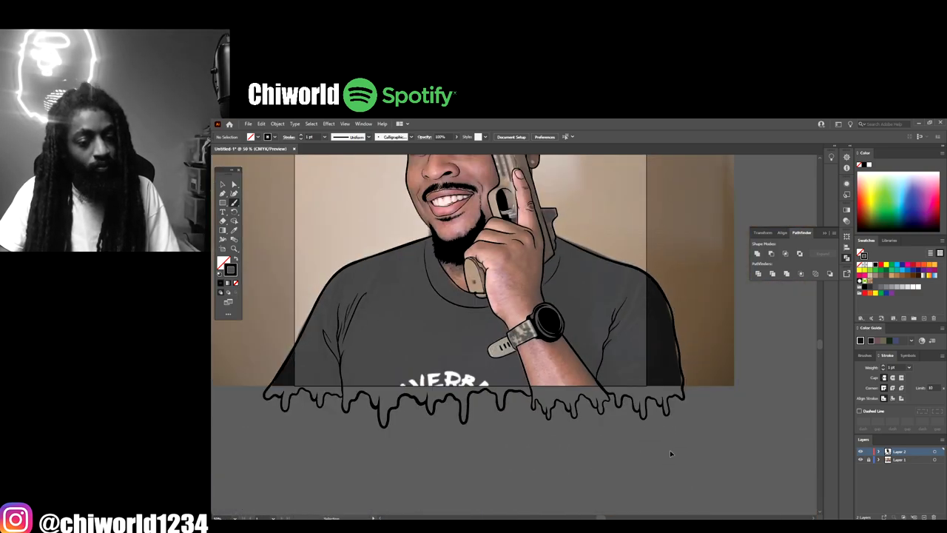
scroll(672, 452, "left", 2)
scroll(676, 480, "up", 5)
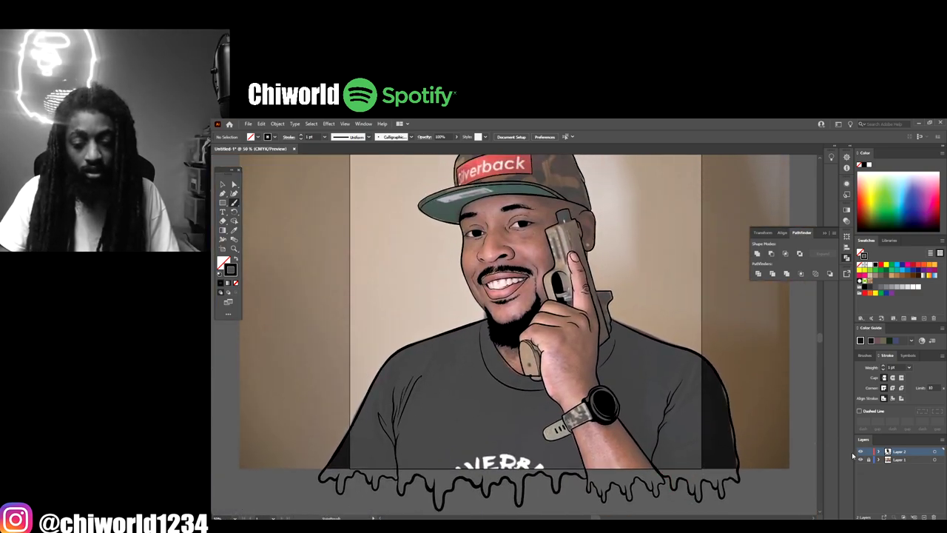
left_click(860, 459)
key("ctrl+minus")
key("ctrl+minus")
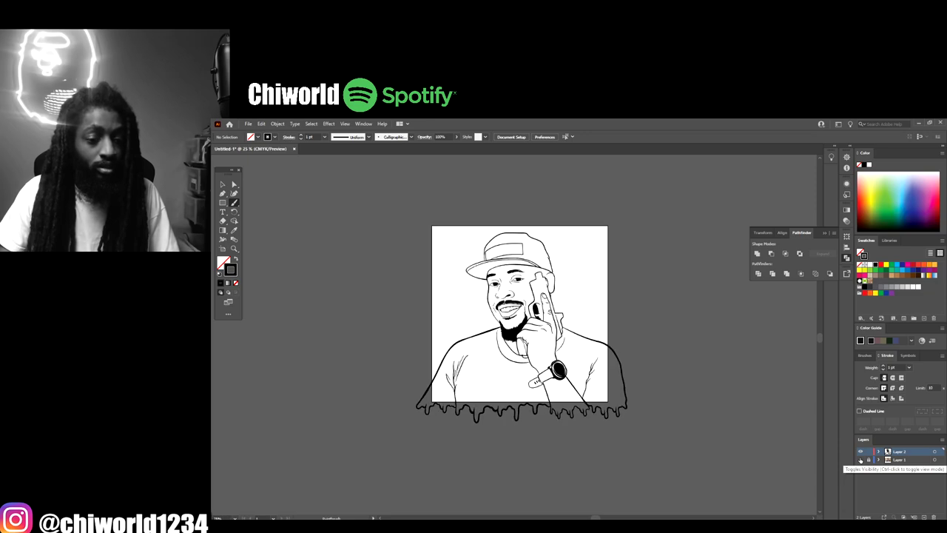
key("ctrl+plus")
key("ctrl+plus")
key("ctrl+plus")
left_click(860, 460)
Step: Set the stroke to 2 pt and add short curly hair strokes along the beard's lower edge and up its shoulder side
key("ctrl+plus")
key("ctrl+plus")
key("ctrl+plus")
scroll(729, 466, "left", 3)
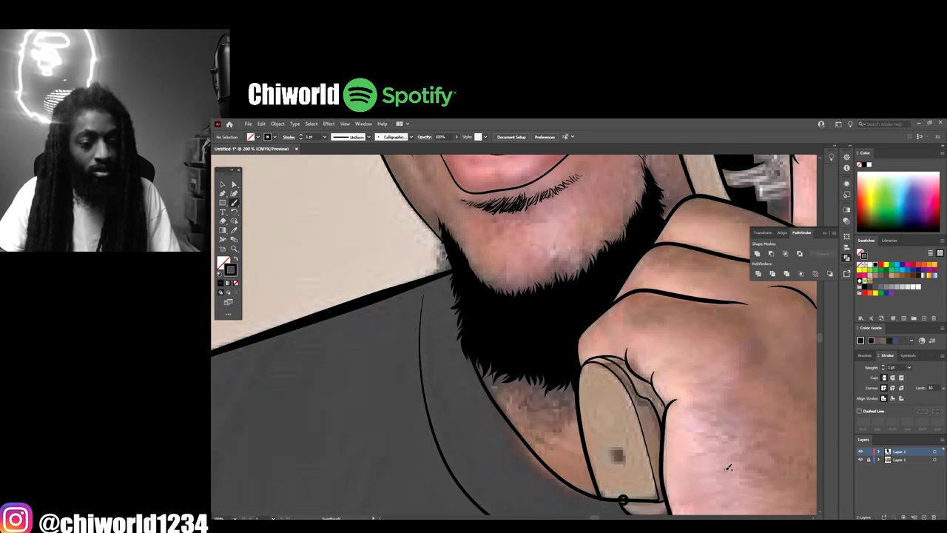
scroll(729, 467, "up", 2)
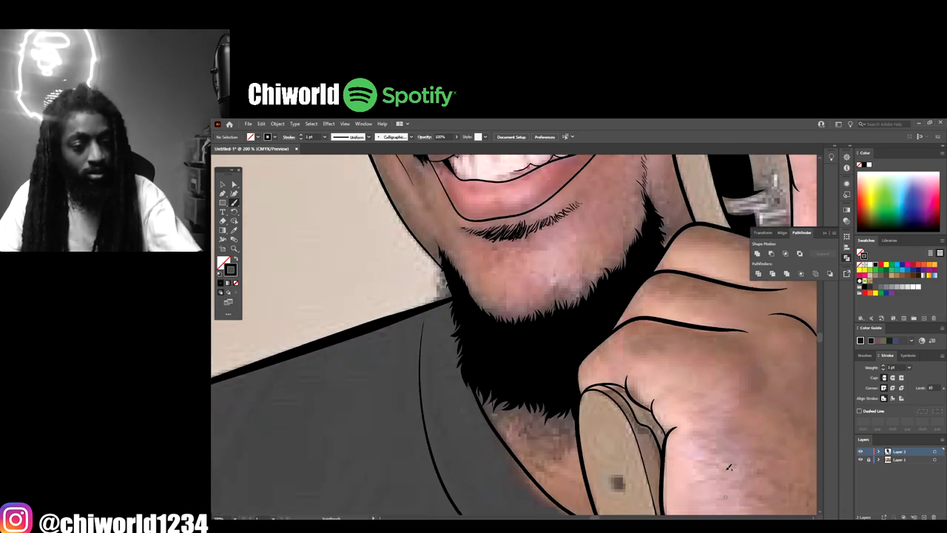
left_click(323, 137)
left_click(334, 180)
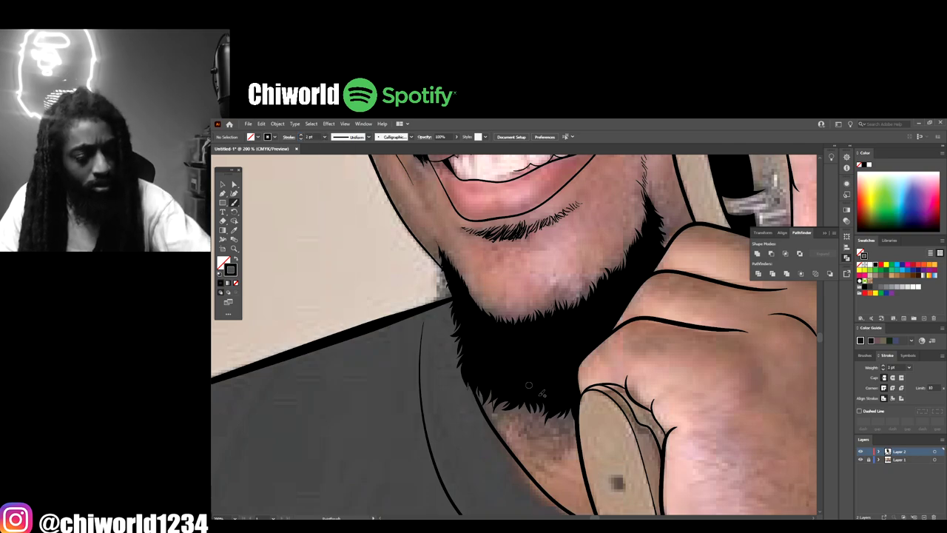
mouse_move(558, 407)
left_mouse_down()
mouse_move(571, 438)
mouse_move(564, 435)
left_mouse_up()
mouse_move(563, 408)
left_mouse_down()
mouse_move(560, 433)
mouse_move(558, 403)
mouse_move(548, 432)
mouse_move(536, 426)
mouse_move(543, 397)
mouse_move(545, 406)
mouse_move(508, 410)
mouse_move(510, 418)
mouse_move(523, 396)
mouse_move(497, 422)
mouse_move(486, 384)
mouse_move(469, 408)
mouse_move(456, 373)
mouse_move(466, 346)
mouse_move(449, 344)
mouse_move(455, 326)
mouse_move(445, 318)
mouse_move(444, 267)
left_mouse_up()
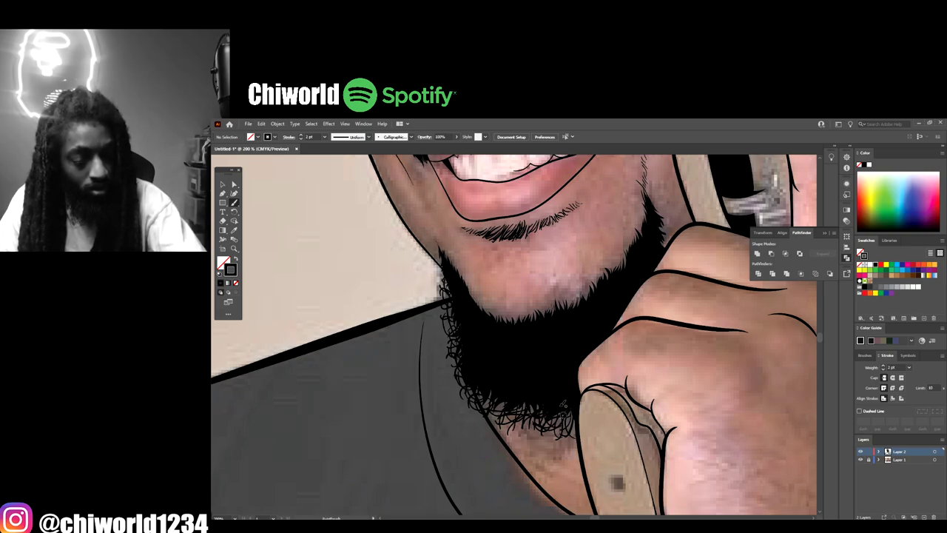
left_click_drag(564, 407, 572, 433)
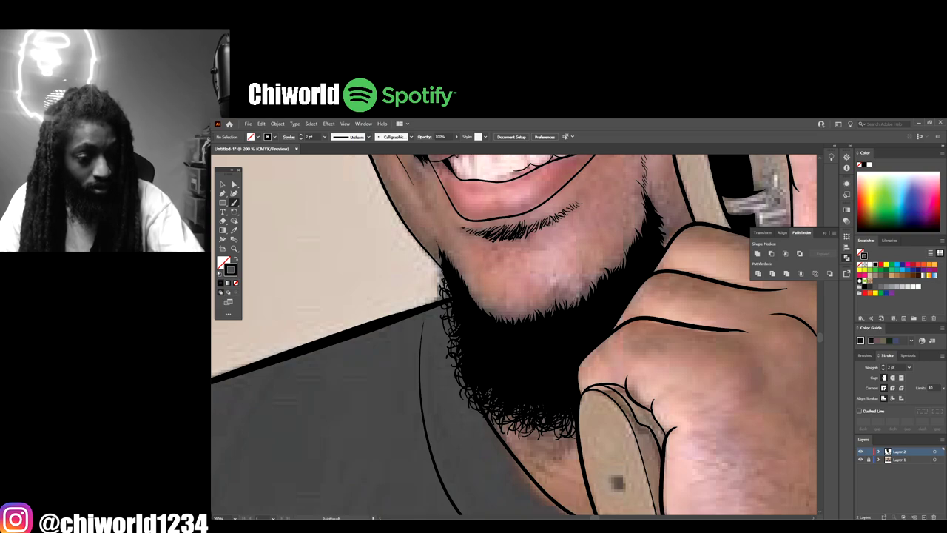
left_click_drag(455, 360, 447, 350)
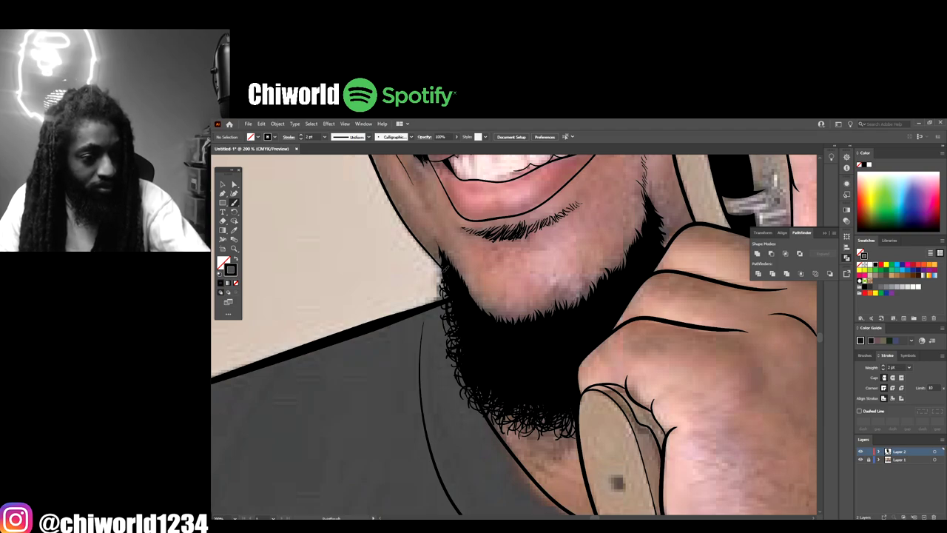
key("ctrl+minus")
key("ctrl+minus")
key("ctrl+minus")
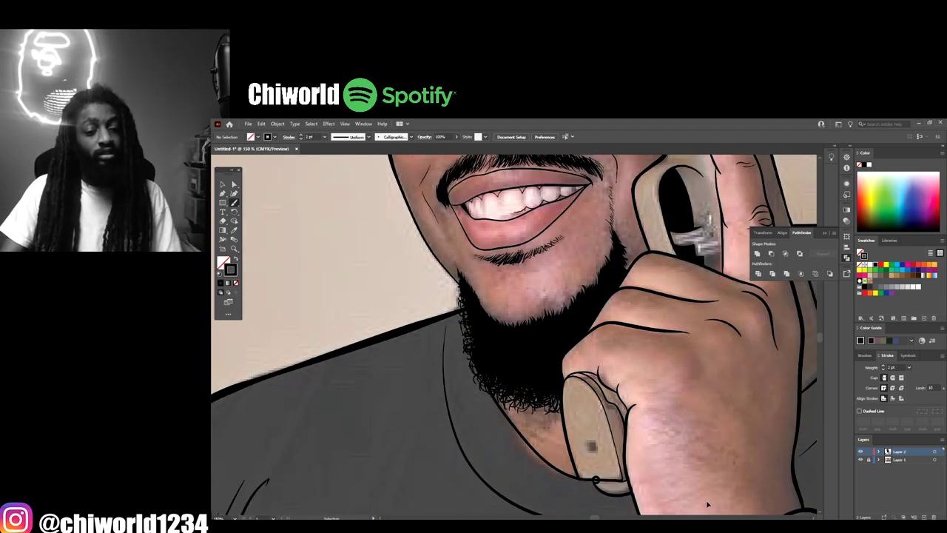
Step: Check the beard strokes against the whole portrait with the Layer 1 photo hidden, and turn the photo back on
key("ctrl+minus")
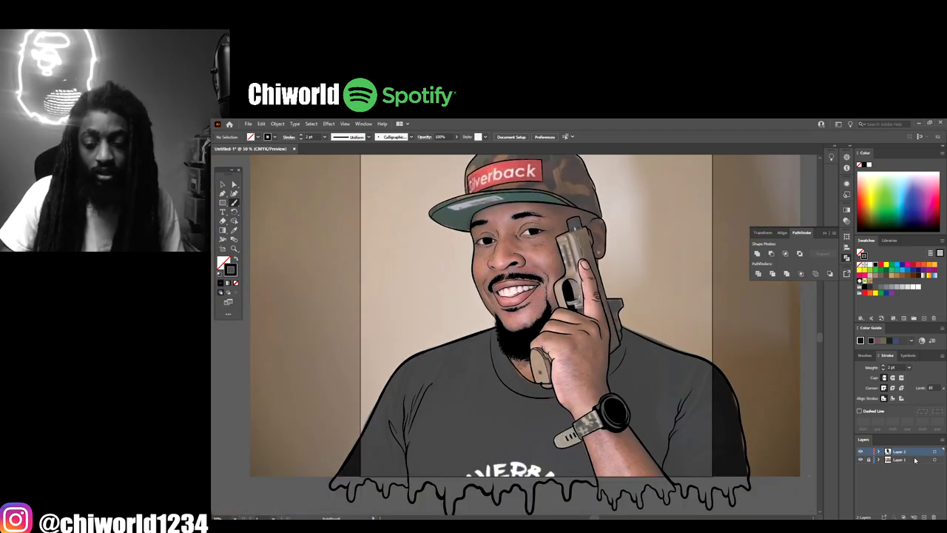
left_click(860, 460)
key("ctrl+minus")
key("ctrl+plus")
key("ctrl+plus")
key("ctrl+plus")
key("ctrl+plus")
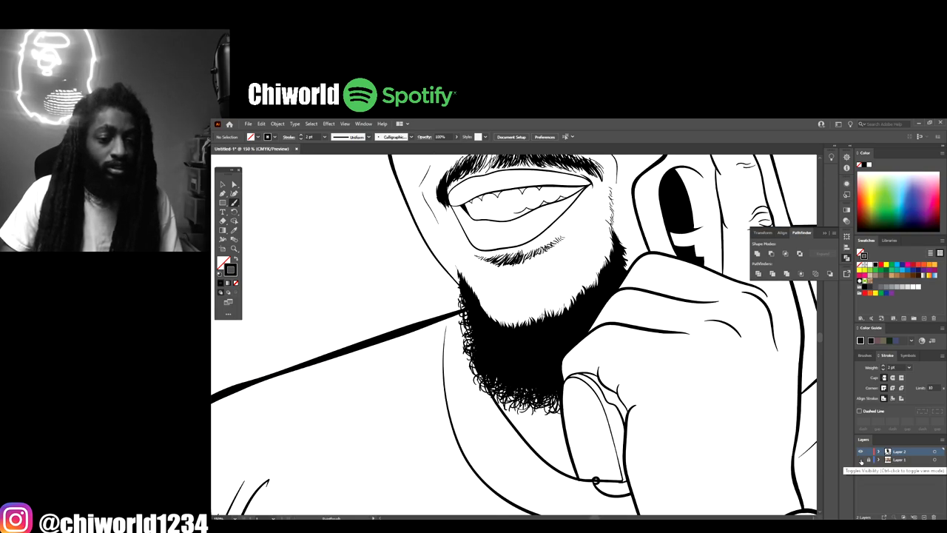
key("ctrl+plus")
left_click(860, 460)
Step: Set the stroke to 1 pt and add fine hair strokes along the beard's cheek and chin edges and beside the hand
scroll(731, 470, "up", 3)
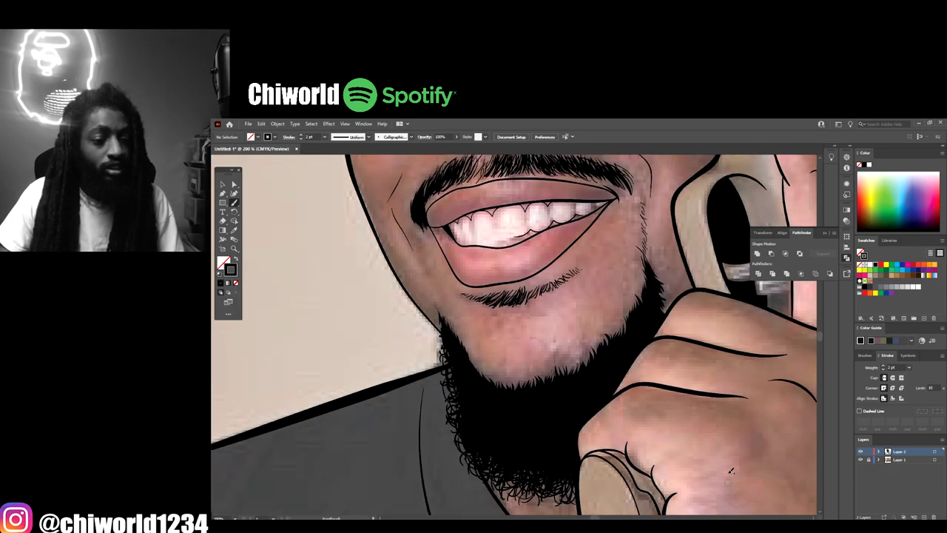
scroll(731, 471, "up", 2)
left_click(326, 137)
left_click(337, 171)
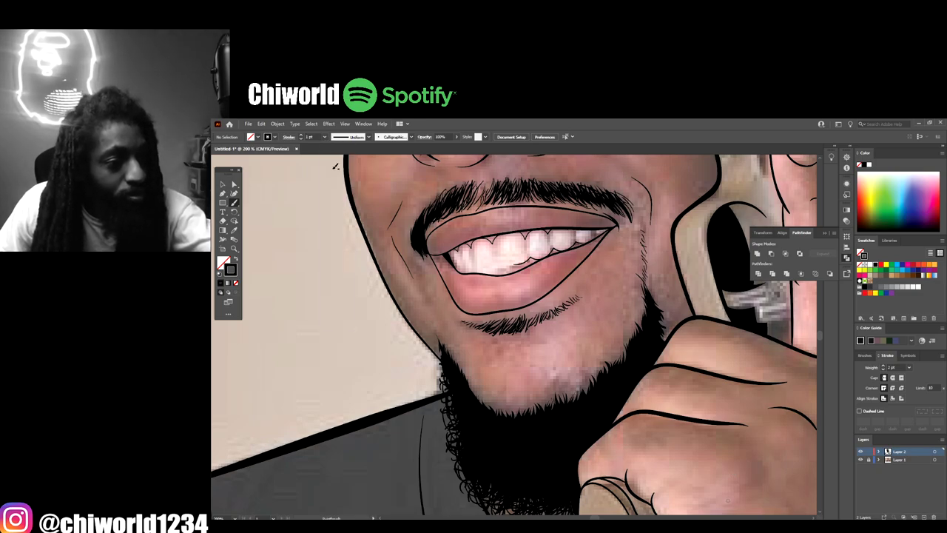
left_click_drag(457, 386, 436, 369)
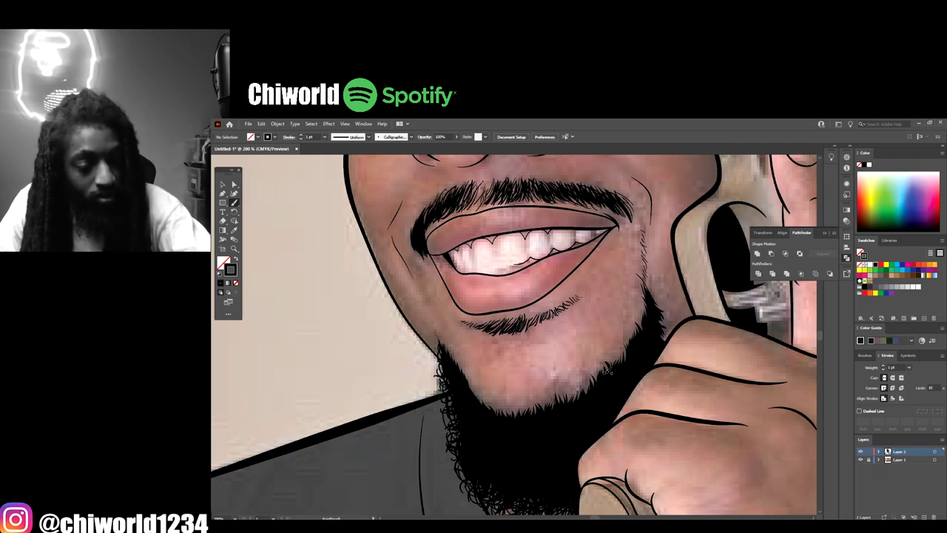
mouse_move(591, 397)
left_mouse_down()
mouse_move(586, 381)
mouse_move(494, 410)
left_mouse_up()
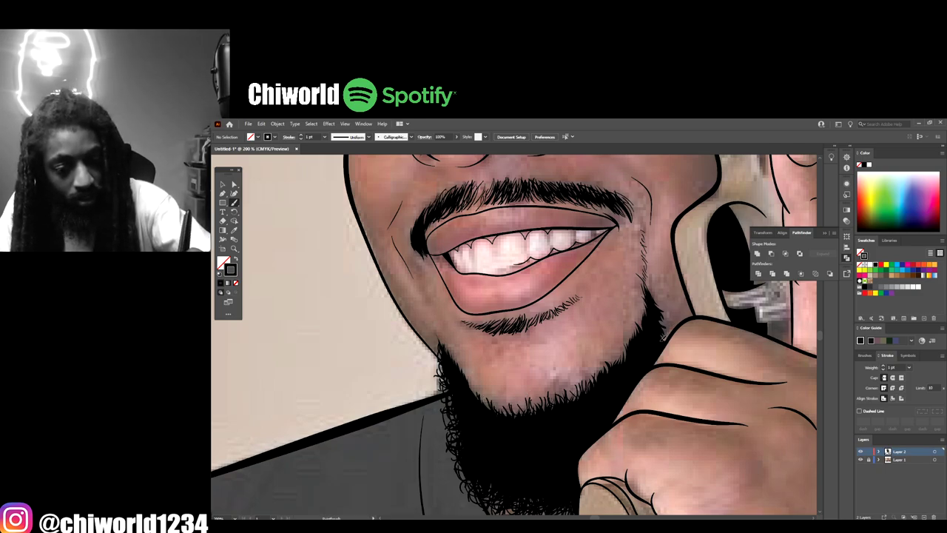
left_click_drag(660, 339, 666, 323)
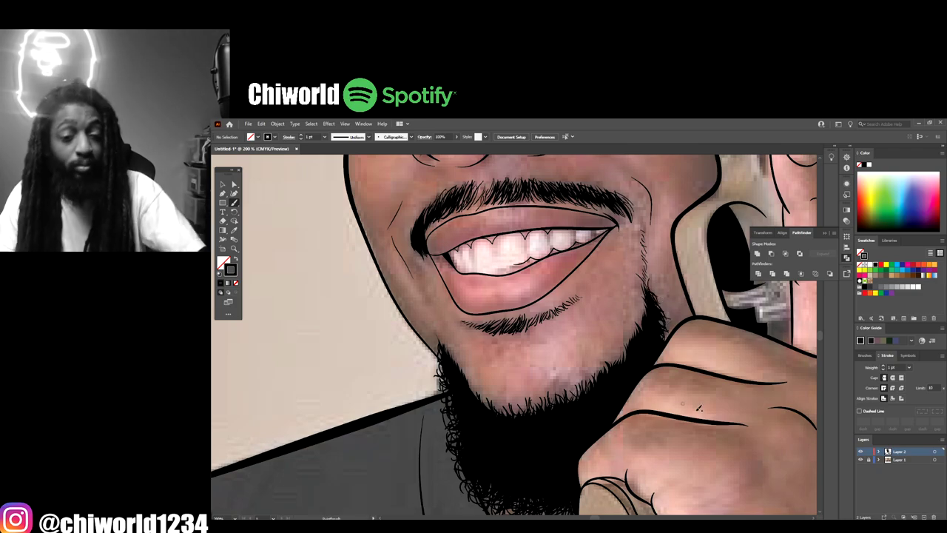
Step: Examine the facial features and the cap, comparing the line art with the Layer 1 photo hidden and shown
key("ctrl+minus")
key("ctrl+minus")
key("ctrl+minus")
key("ctrl+plus")
key("ctrl+plus")
key("ctrl+plus")
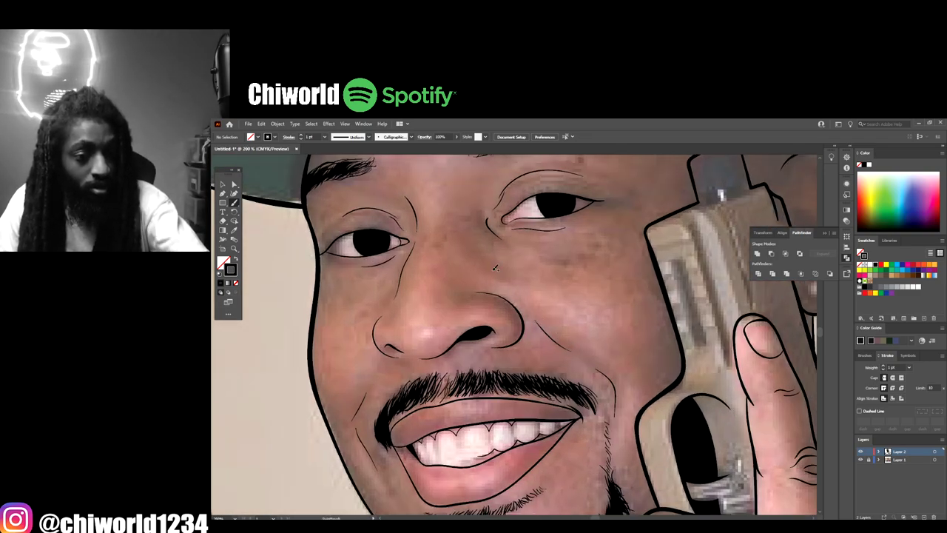
scroll(415, 200, "up", 2)
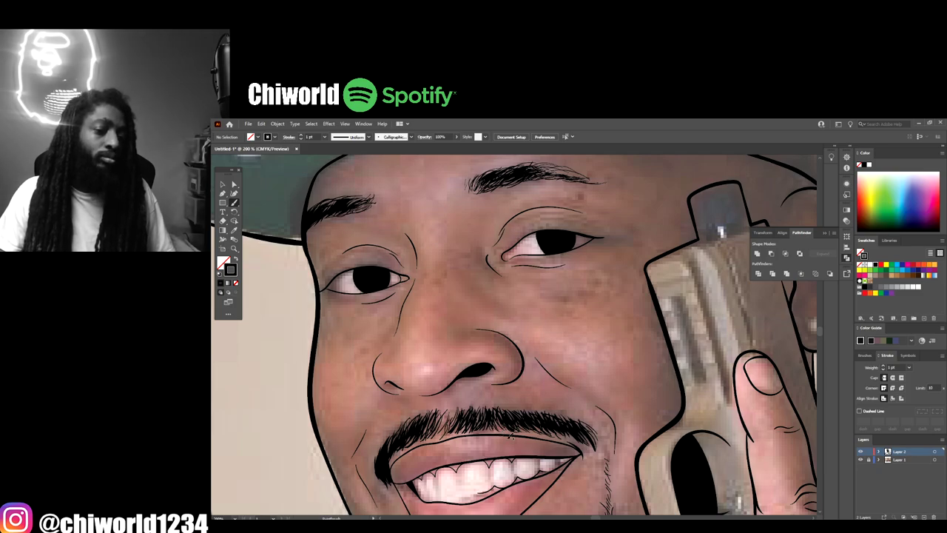
key("ctrl+minus")
key("ctrl+minus")
key("ctrl+minus")
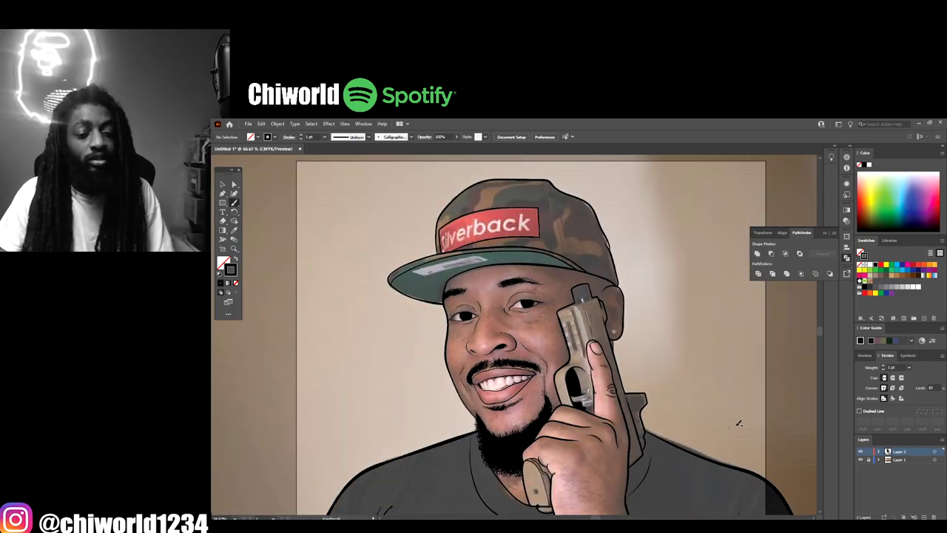
left_click(860, 459)
key("ctrl+minus")
key("ctrl+plus")
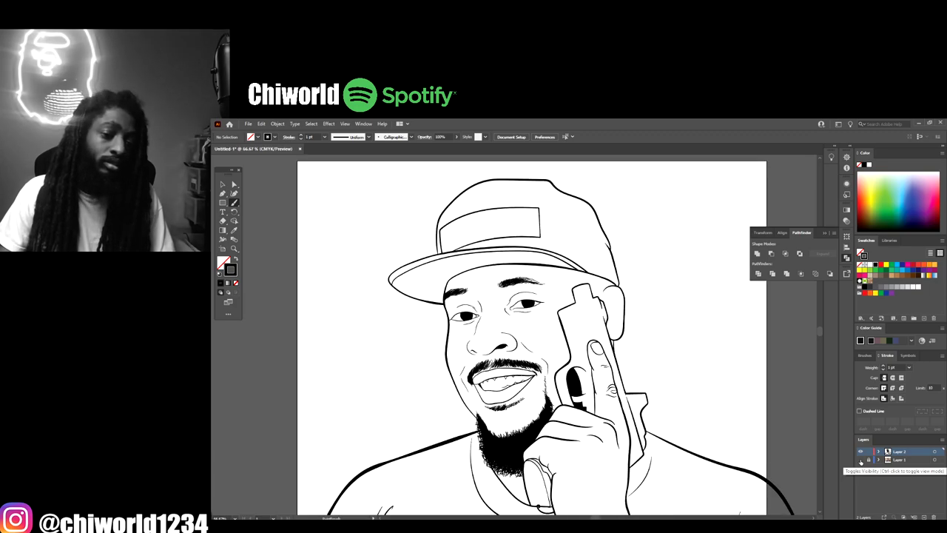
left_click(861, 459)
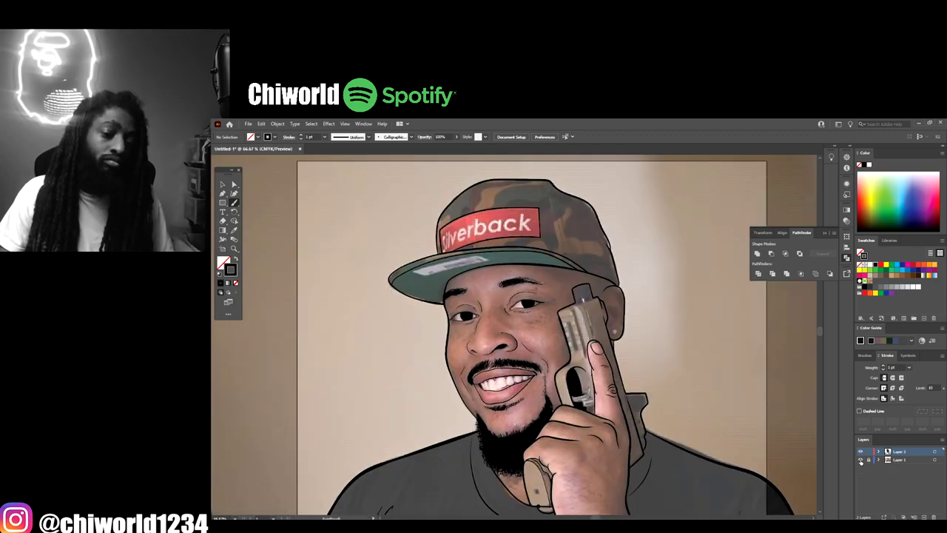
left_click(860, 459)
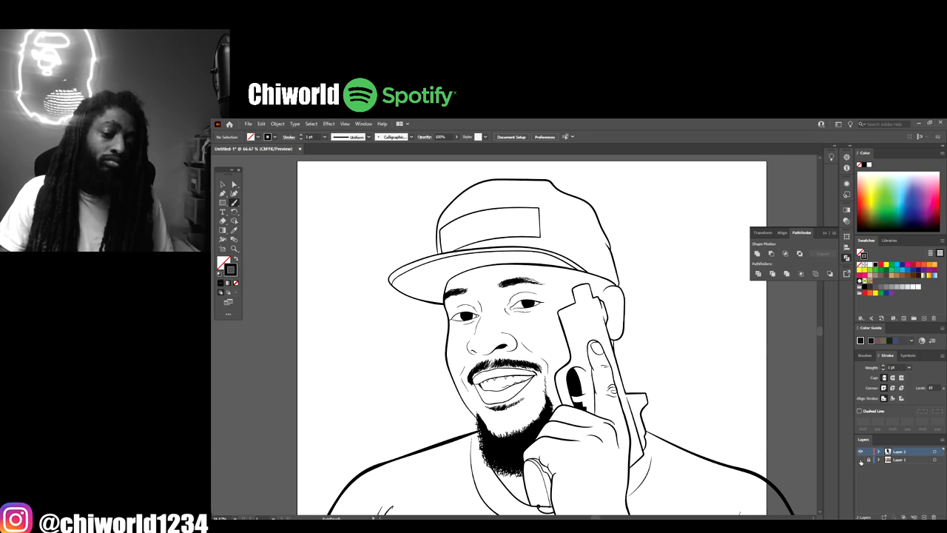
left_click(861, 460)
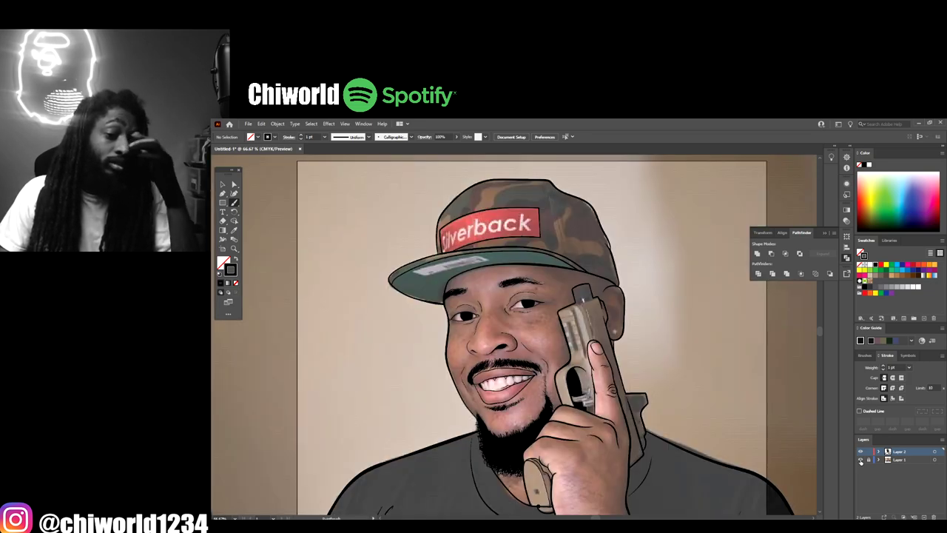
Step: Draw the front edge and long parallel contour lines running down the pistol from its muzzle end to the fingertip
scroll(803, 451, "up", 2)
key("ctrl+equal")
key("ctrl+equal")
key("ctrl+equal")
scroll(748, 443, "right", 6)
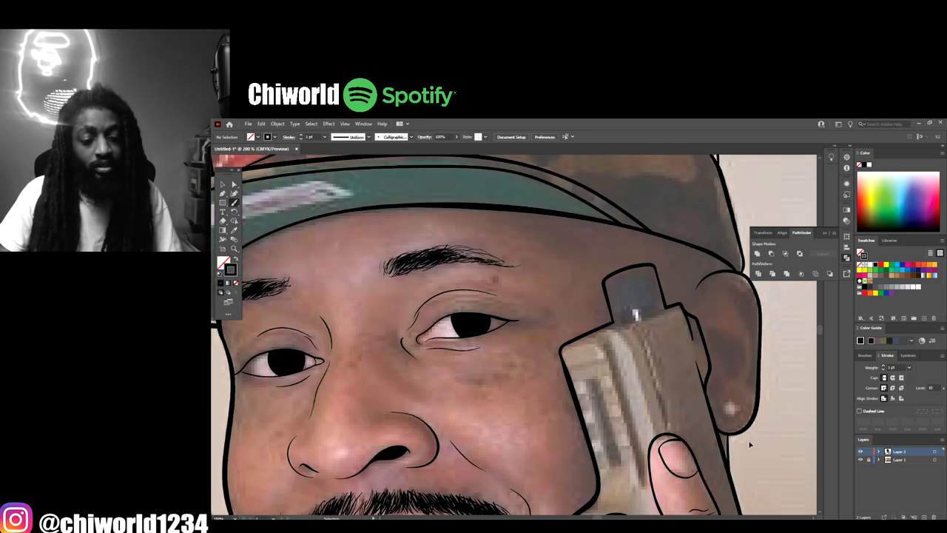
scroll(738, 429, "down", 3)
scroll(737, 429, "up", 3)
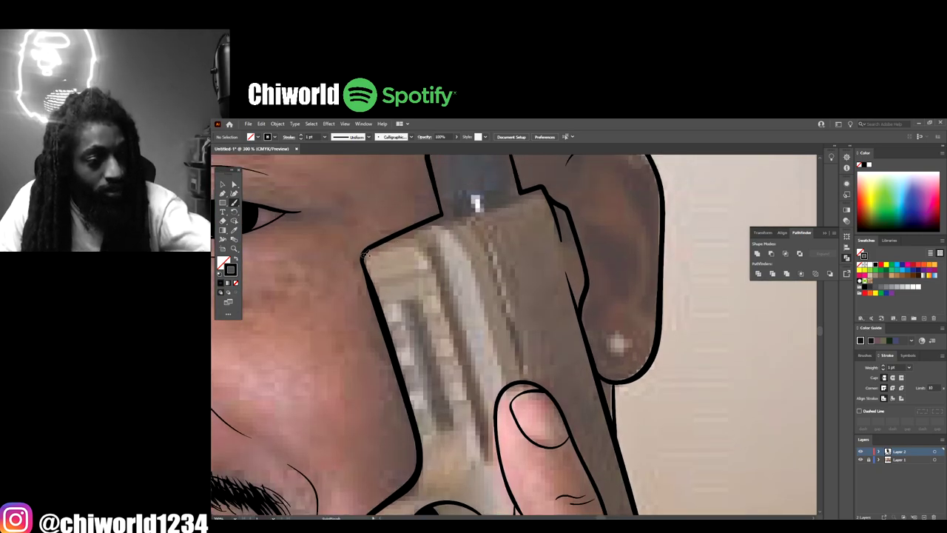
mouse_move(368, 252)
left_mouse_down()
mouse_move(407, 240)
mouse_move(430, 274)
mouse_move(489, 459)
left_mouse_up()
mouse_move(477, 361)
left_mouse_down()
mouse_move(434, 235)
mouse_move(444, 222)
mouse_move(473, 255)
mouse_move(510, 386)
left_mouse_up()
Step: Review the new pistol contour lines with the Layer 1 photo hidden, and bring the photo back
key("ctrl+minus")
key("ctrl+minus")
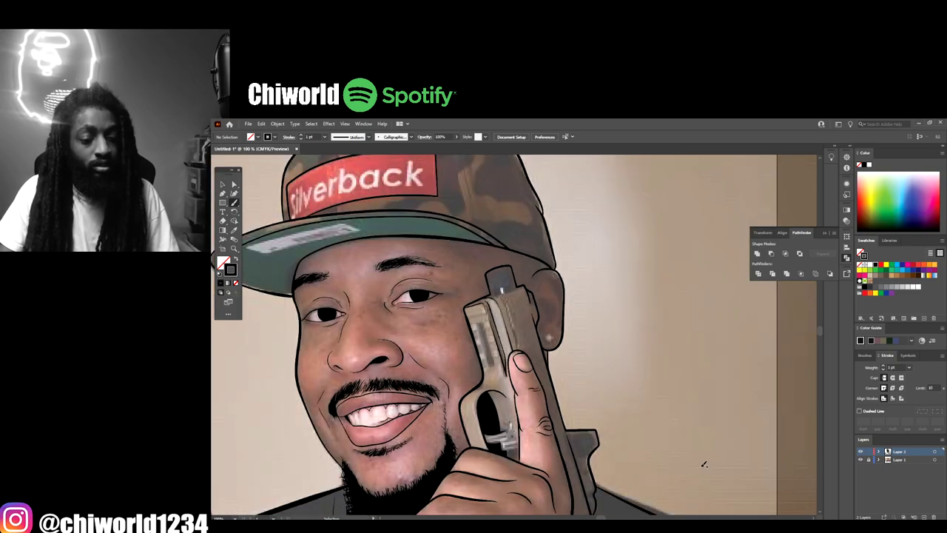
left_click(859, 459)
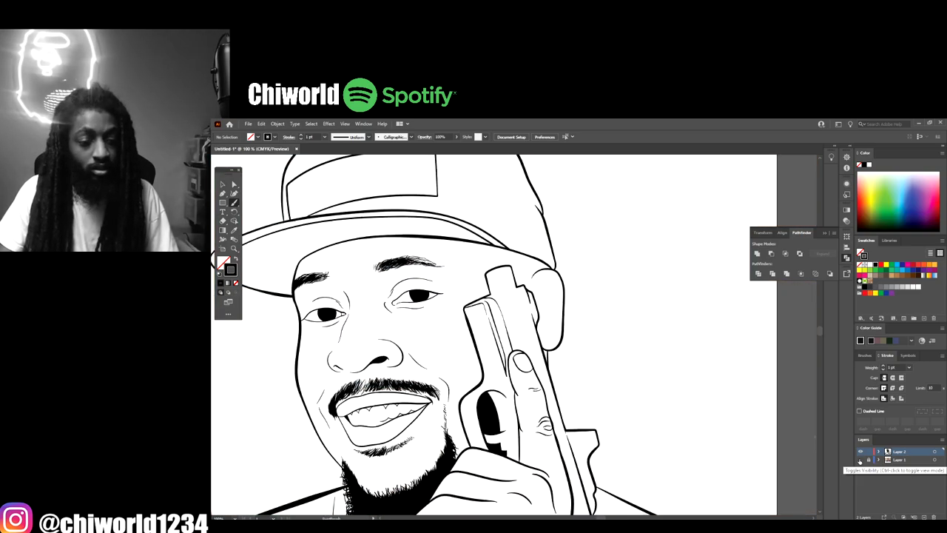
key("ctrl+minus")
key("ctrl+plus")
key("ctrl+plus")
left_click(860, 460)
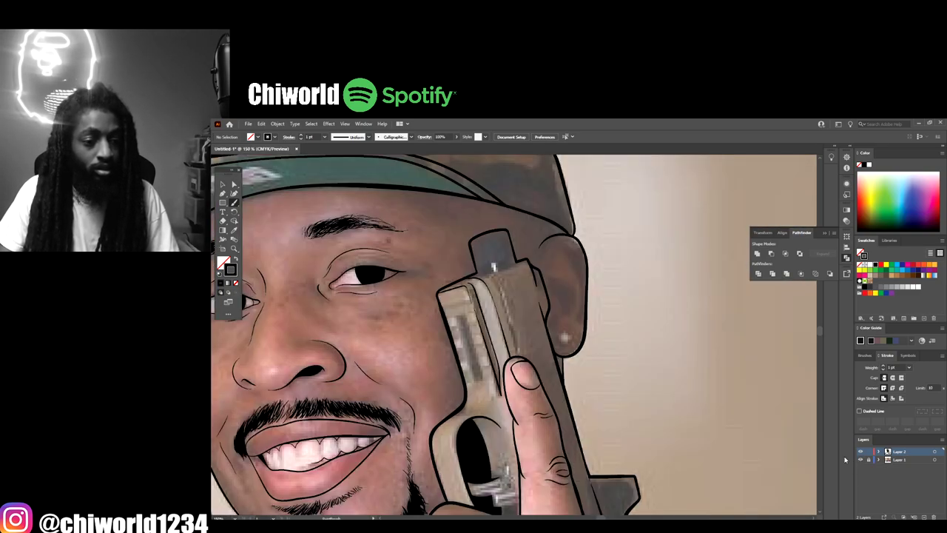
Step: Close the pistol's front edge across the base of the barrel and draw a thin line down the slide toward the fingertip
scroll(493, 267, "up", 3)
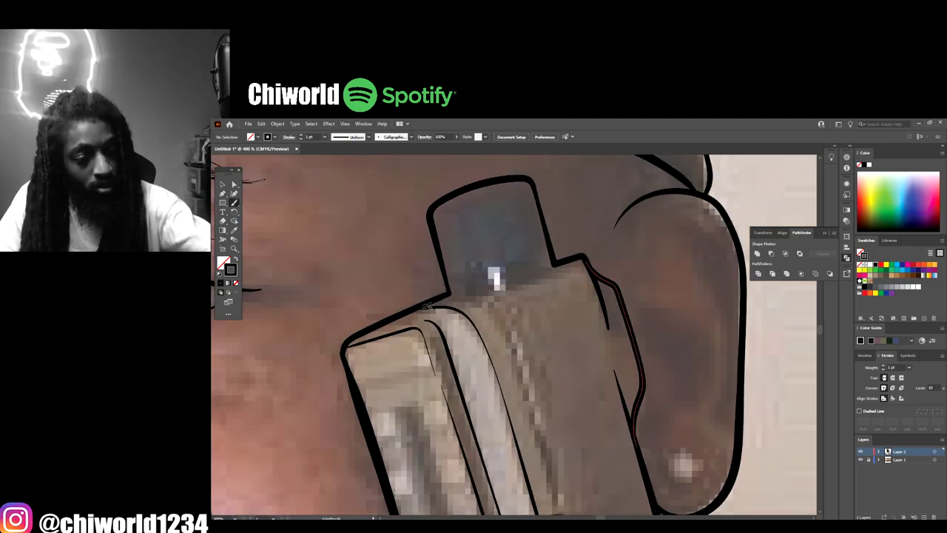
left_click_drag(429, 303, 585, 256)
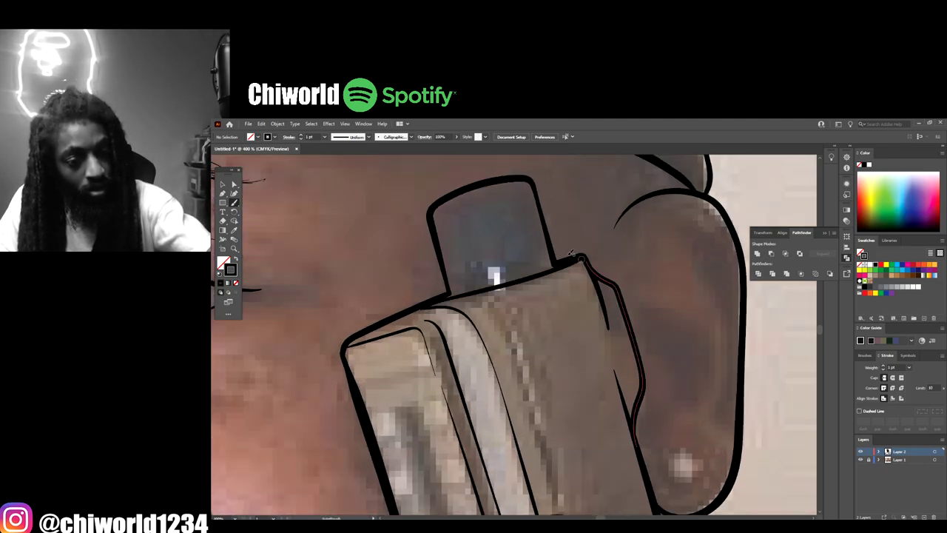
scroll(463, 393, "down", 3)
mouse_move(569, 414)
left_mouse_down()
mouse_move(523, 271)
mouse_move(495, 213)
mouse_move(471, 198)
left_mouse_up()
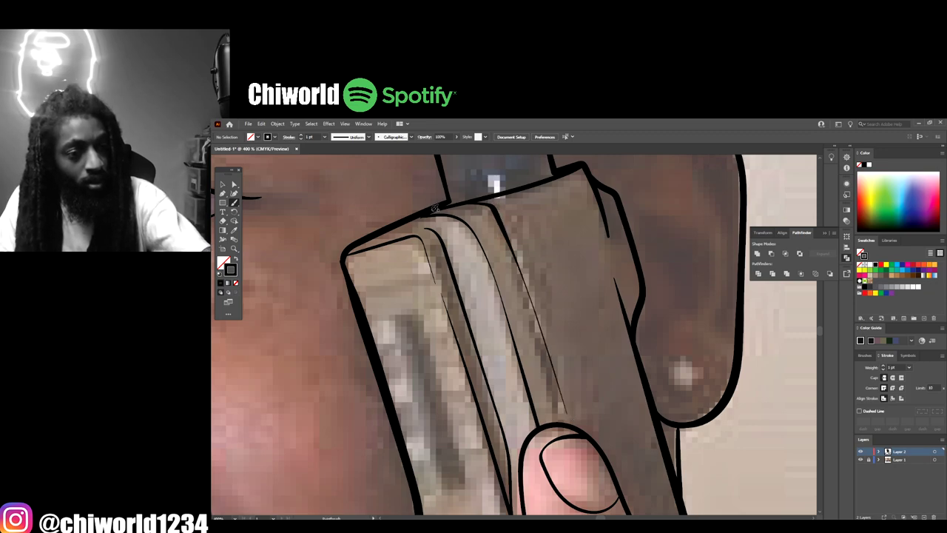
Step: Outline the narrow rectangular recess on the pistol's frame above the trigger guard, with a double line along its inner side
scroll(473, 355, "down", 2)
scroll(488, 409, "down", 1)
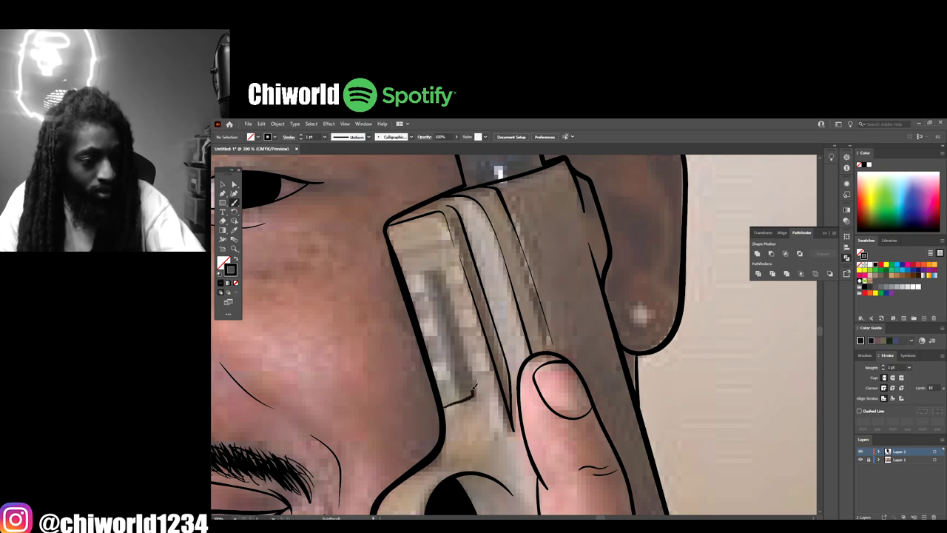
mouse_move(474, 386)
left_mouse_down()
mouse_move(440, 272)
mouse_move(434, 283)
mouse_move(471, 398)
left_mouse_up()
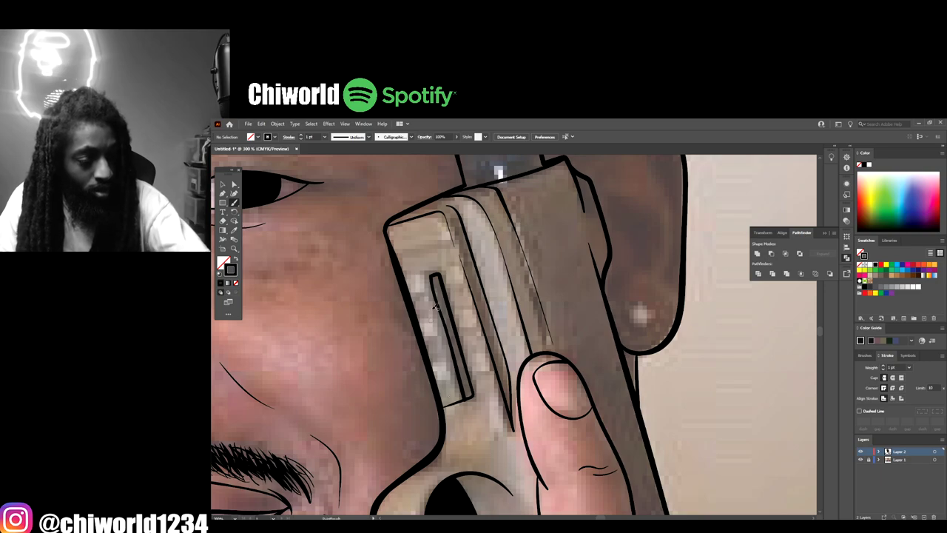
mouse_move(436, 274)
left_mouse_down()
mouse_move(407, 281)
mouse_move(434, 361)
left_mouse_up()
left_click_drag(449, 405, 471, 399)
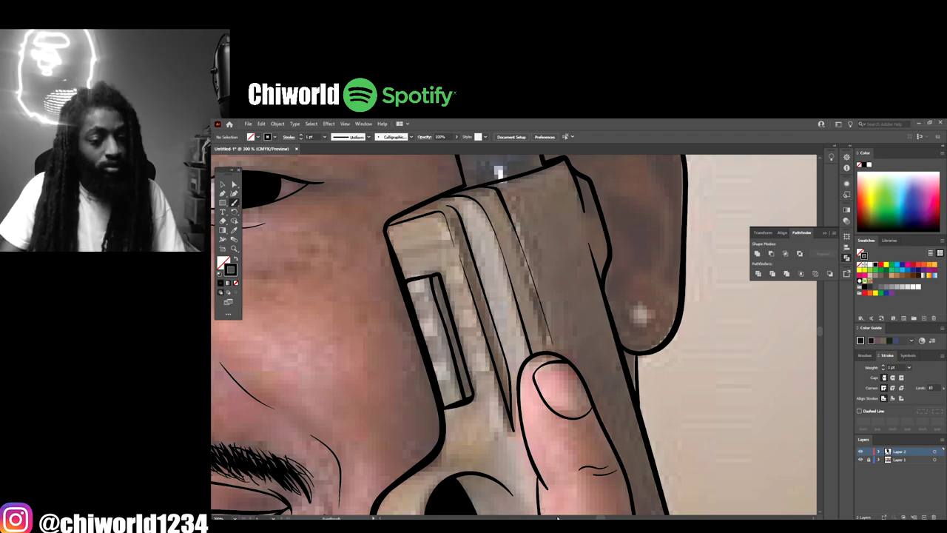
Step: Inspect the pistol details and the whole portrait with the Layer 1 photo hidden, and restore the photo
key("ctrl+minus")
key("ctrl+minus")
key("ctrl+minus")
scroll(622, 480, "down", 2)
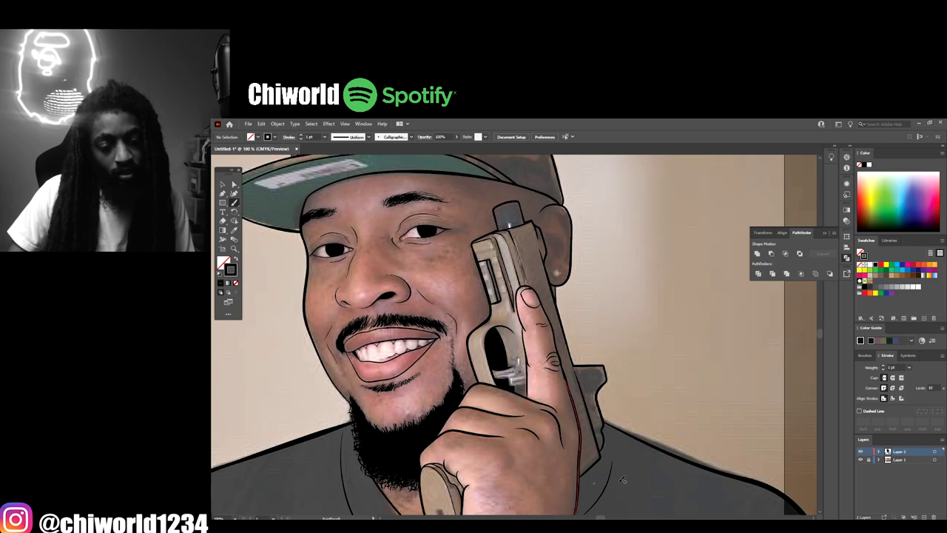
left_click(861, 461)
key("ctrl+minus")
key("ctrl+minus")
key("ctrl+minus")
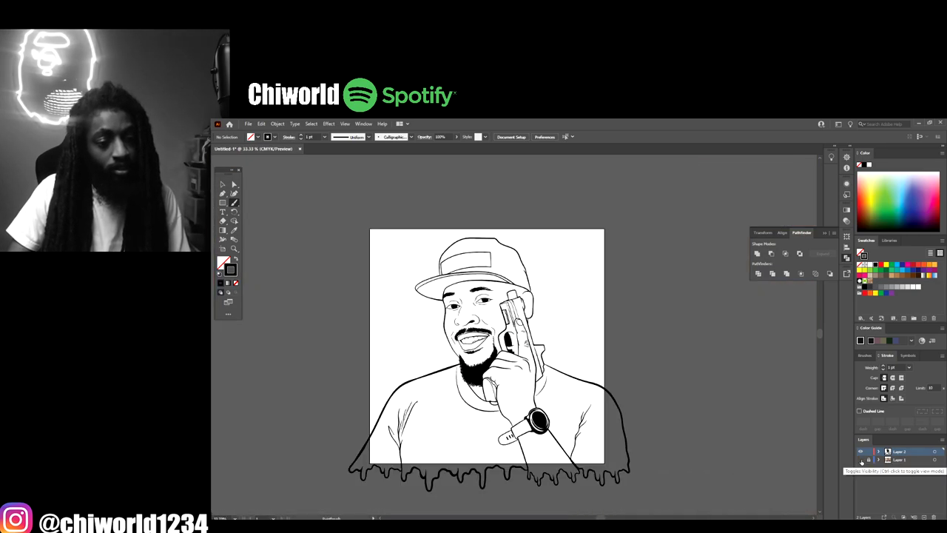
key("ctrl+plus")
key("ctrl+plus")
key("ctrl+plus")
left_click(861, 459)
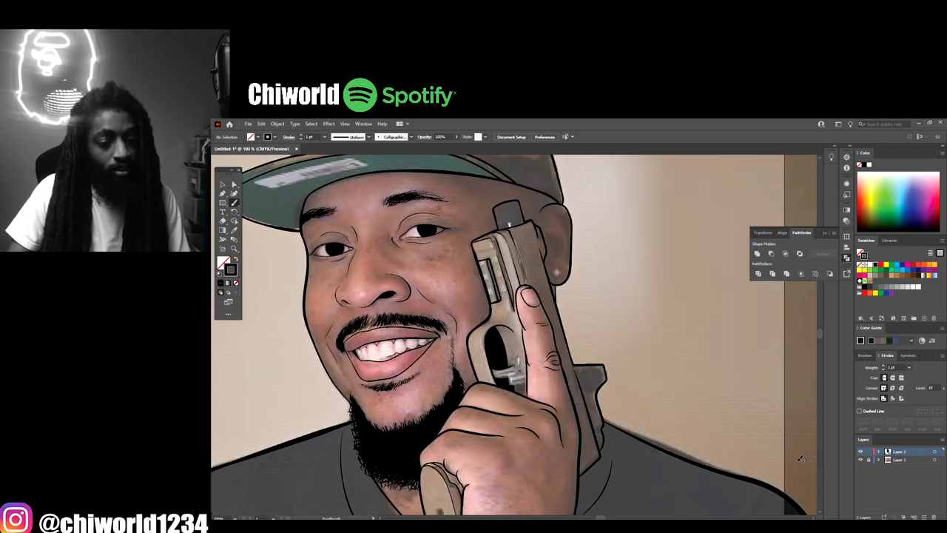
Step: Draw curved detail lines across the light bands inside the trigger guard, up to the index finger
scroll(724, 442, "up", 6)
scroll(718, 443, "up", 2)
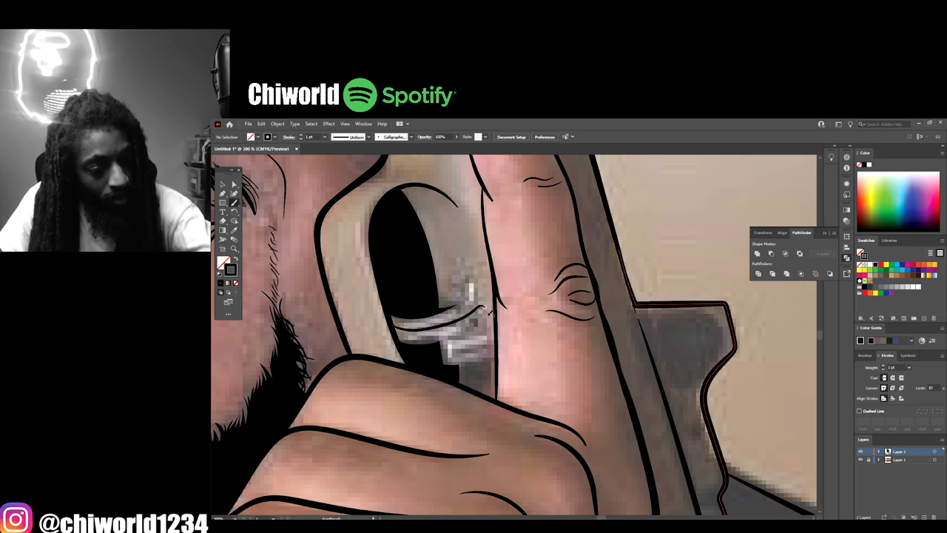
left_click_drag(436, 353, 488, 335)
Step: Draw a circle inside the projecting dark part at the rear of the pistol, beside the knuckles
scroll(586, 474, "down", 2)
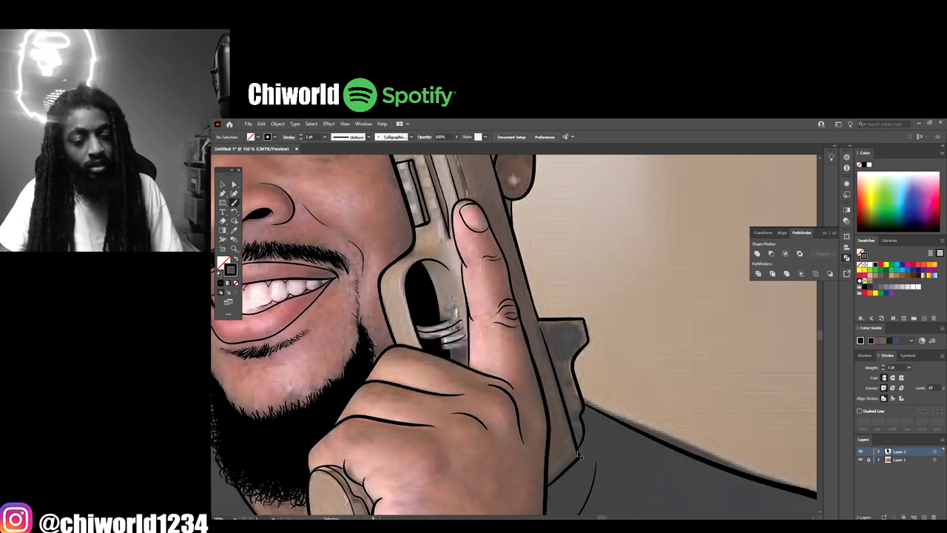
scroll(574, 442, "up", 3)
scroll(574, 440, "up", 3)
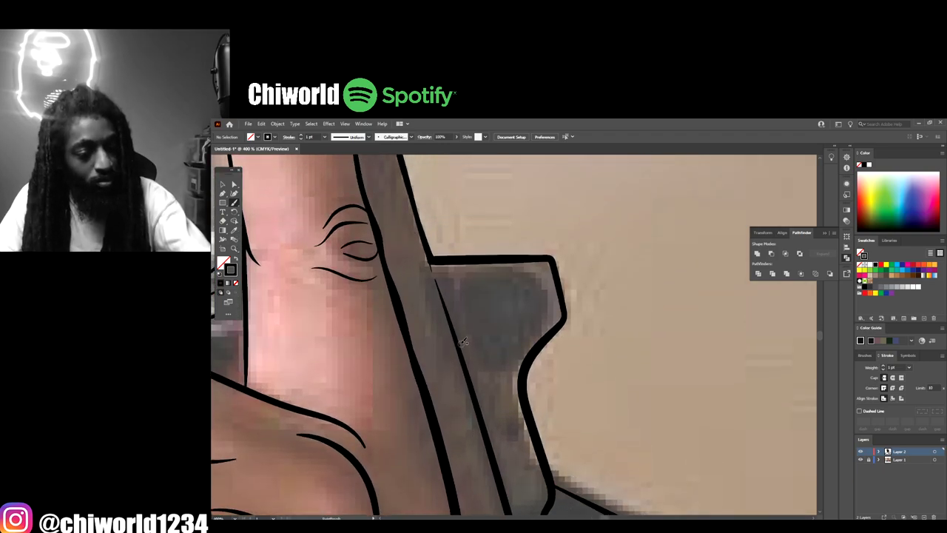
mouse_move(462, 288)
left_mouse_down()
mouse_move(469, 325)
mouse_move(497, 347)
mouse_move(529, 338)
mouse_move(545, 311)
mouse_move(539, 282)
mouse_move(512, 268)
mouse_move(478, 270)
mouse_move(465, 283)
mouse_move(477, 335)
mouse_move(494, 347)
mouse_move(536, 330)
left_mouse_up()
scroll(684, 466, "down", 5)
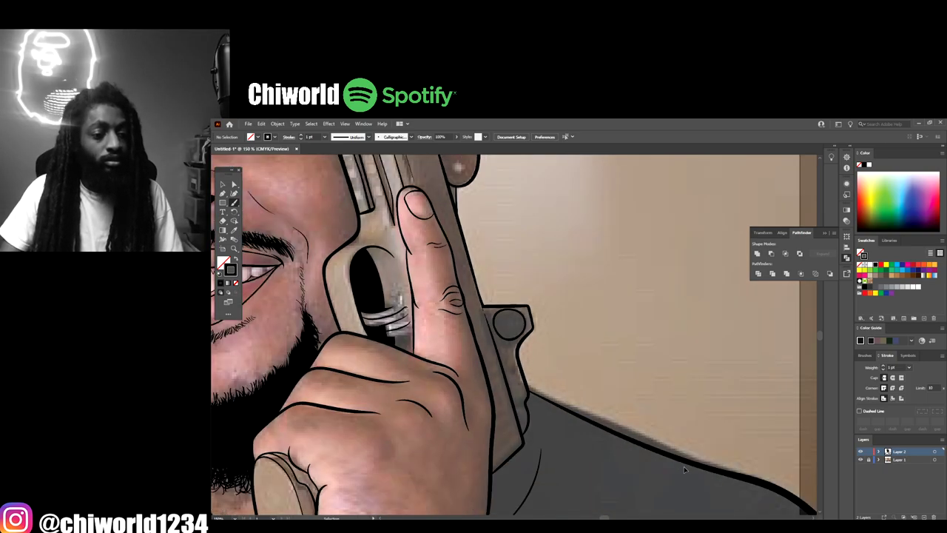
scroll(684, 466, "down", 1)
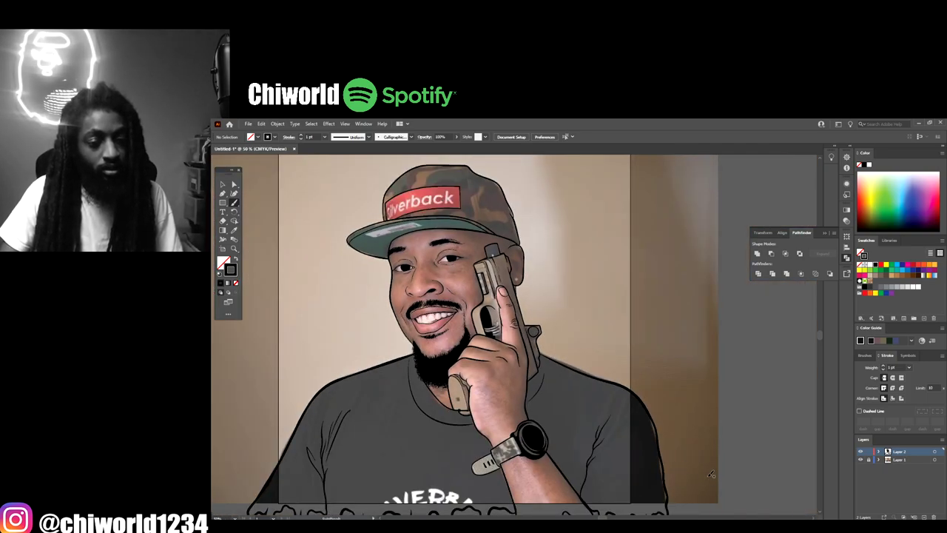
Step: Draw the inner rim and fold lines of the ear, and circle the round stud on the earlobe
scroll(710, 473, "up", 6)
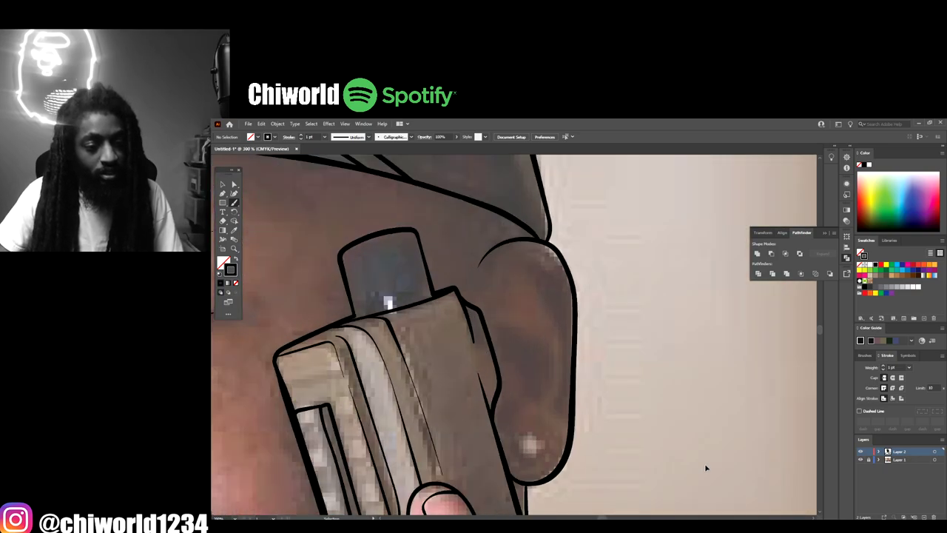
scroll(705, 467, "up", 1)
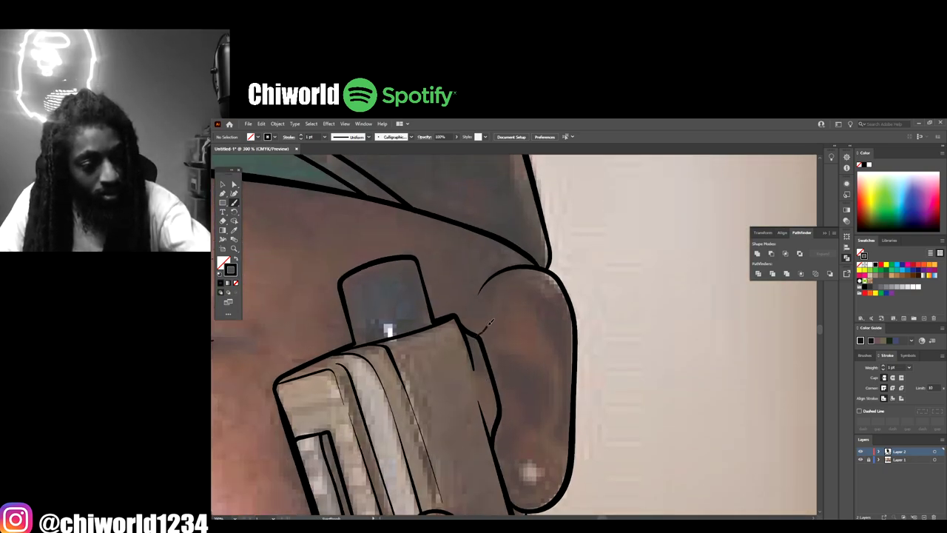
mouse_move(488, 323)
left_mouse_down()
mouse_move(516, 287)
mouse_move(539, 281)
mouse_move(558, 290)
mouse_move(567, 327)
left_mouse_up()
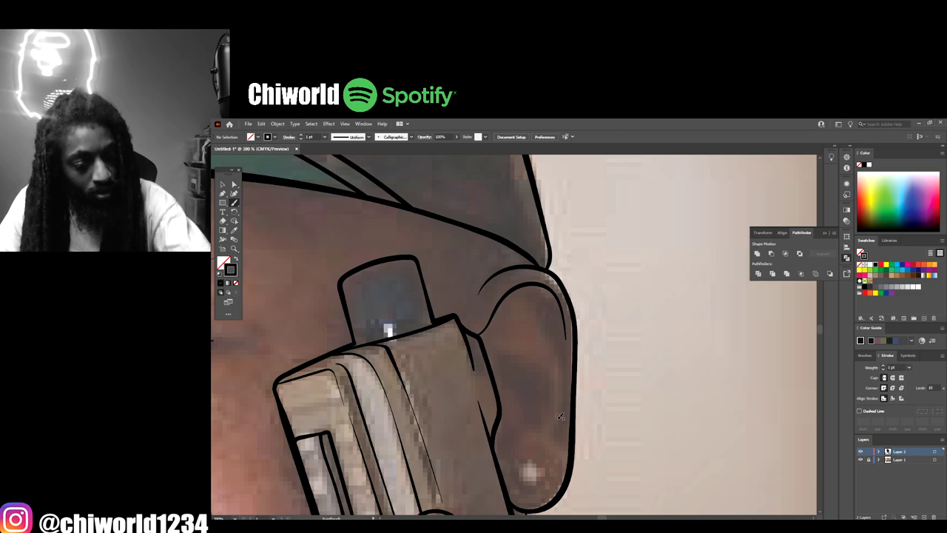
left_click_drag(566, 408, 540, 284)
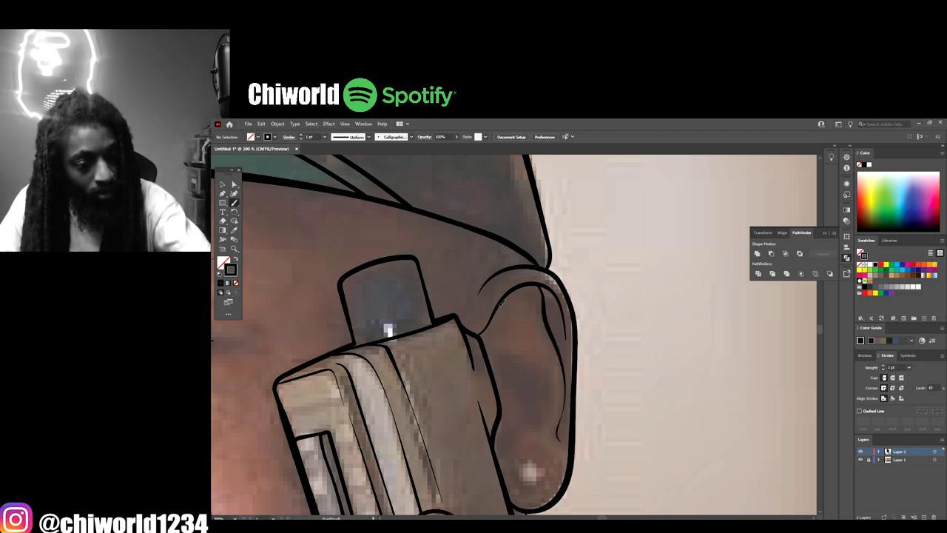
mouse_move(512, 322)
left_mouse_down()
mouse_move(509, 360)
mouse_move(538, 384)
mouse_move(542, 413)
mouse_move(512, 436)
mouse_move(493, 436)
mouse_move(513, 412)
mouse_move(493, 370)
left_mouse_up()
mouse_move(518, 465)
left_mouse_down()
mouse_move(532, 482)
mouse_move(551, 463)
mouse_move(539, 449)
mouse_move(523, 453)
mouse_move(519, 473)
mouse_move(545, 482)
mouse_move(533, 450)
left_mouse_up()
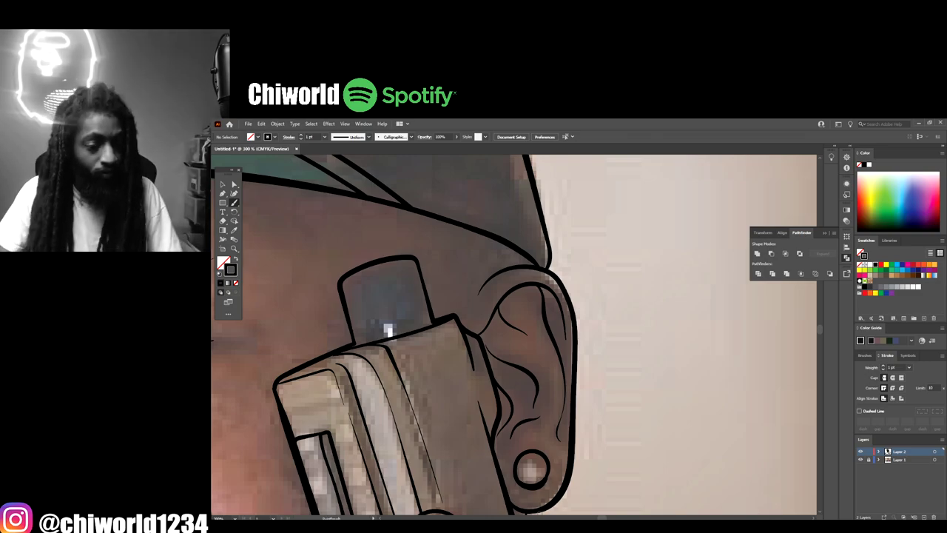
Step: Inspect the line art of the whole portrait with the Layer 1 photo hidden, and restore the photo
scroll(522, 500, "down", 6)
scroll(592, 486, "down", 1)
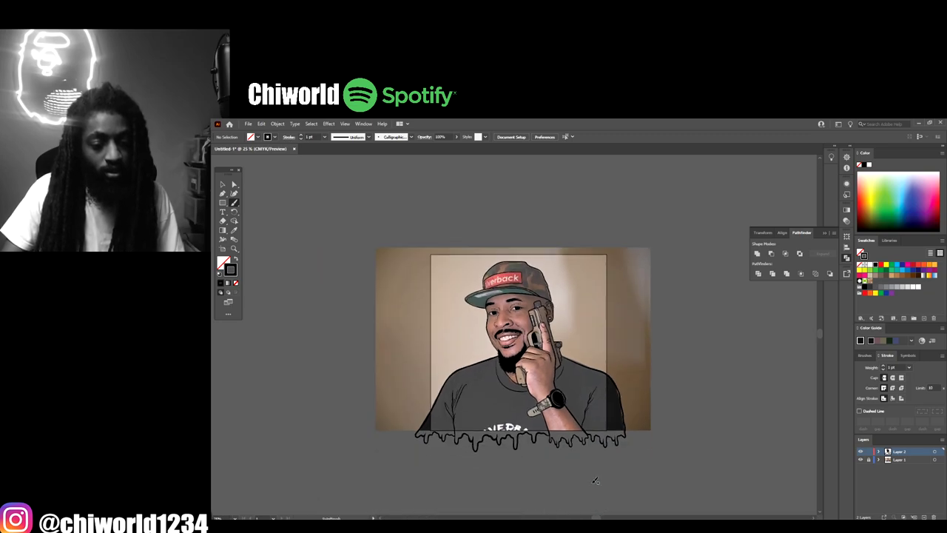
left_click(861, 460)
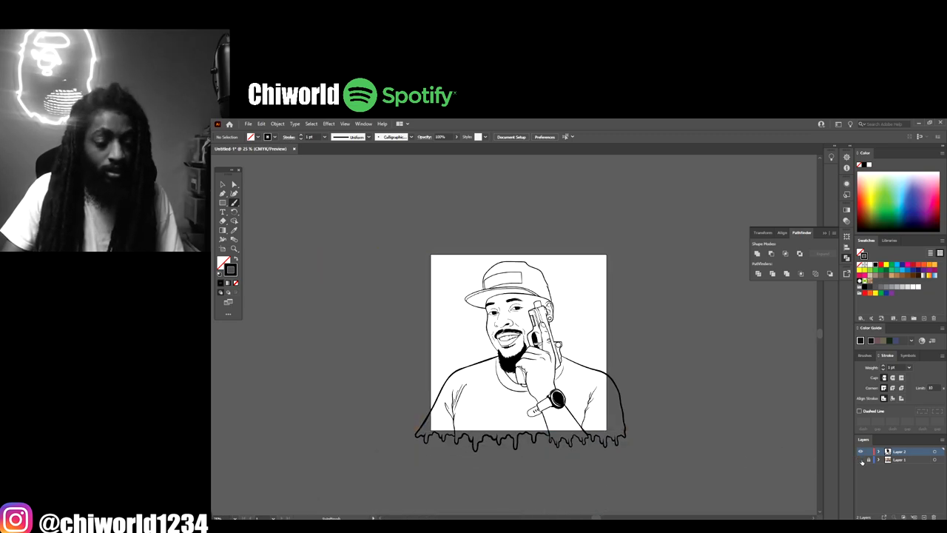
key("ctrl+minus")
key("ctrl+equal")
key("ctrl+equal")
key("ctrl+equal")
key("ctrl+equal")
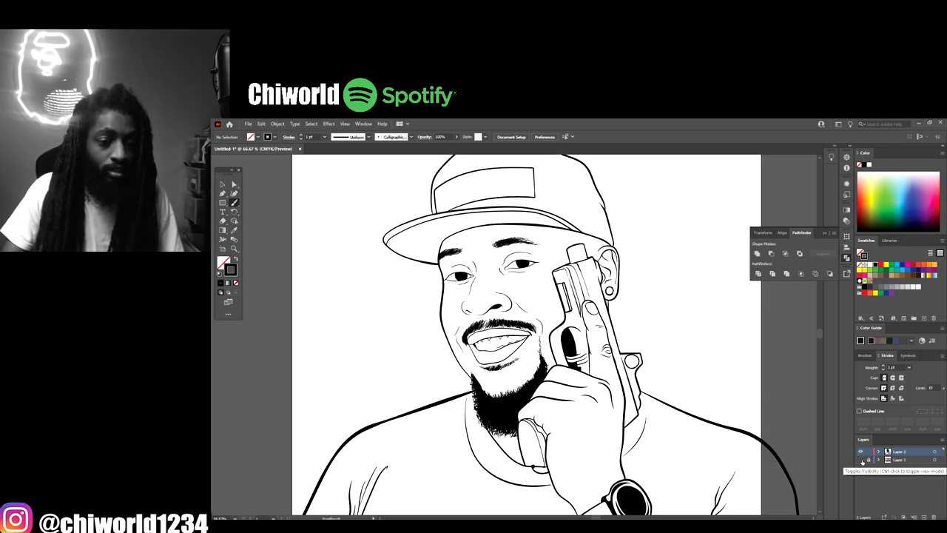
left_click(860, 460)
Step: Draw the side seam of the cap from crown to brim beside the Silverback patch, with fabric fold lines next to it
key("ctrl+equal")
key("ctrl+equal")
key("ctrl+equal")
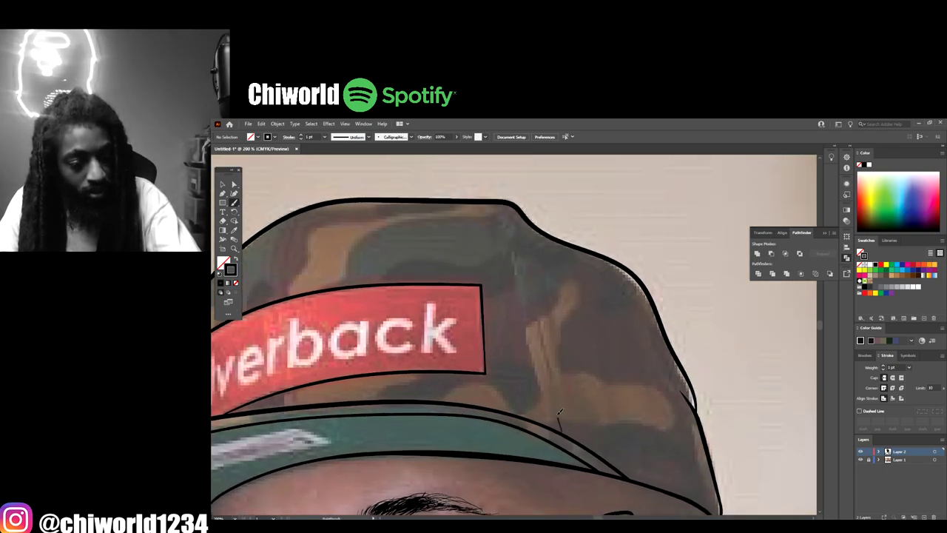
mouse_move(560, 414)
left_mouse_down()
mouse_move(519, 212)
mouse_move(501, 197)
mouse_move(558, 428)
mouse_move(563, 376)
mouse_move(536, 258)
left_mouse_up()
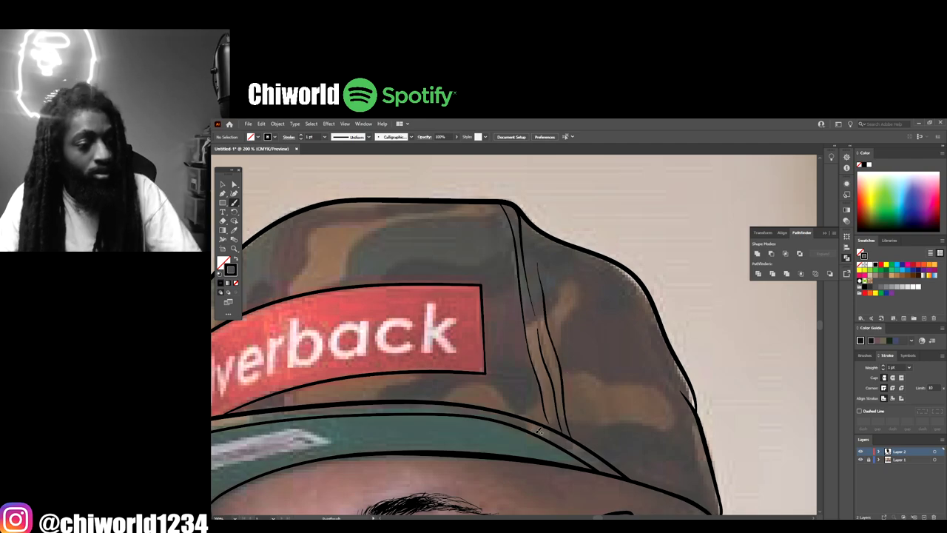
Step: Draw the cap's front seam as short lines below and above the Silverback patch, up to the crown outline
key("ctrl+minus")
key("ctrl+minus")
scroll(536, 459, "left", 5)
key("ctrl+equal")
key("ctrl+equal")
key("ctrl+equal")
scroll(537, 444, "up", 1)
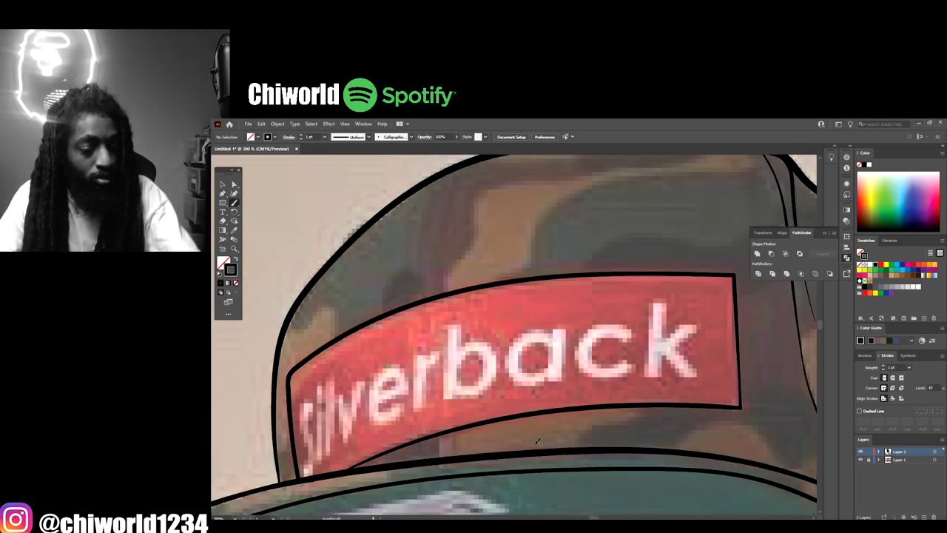
scroll(437, 400, "up", 2)
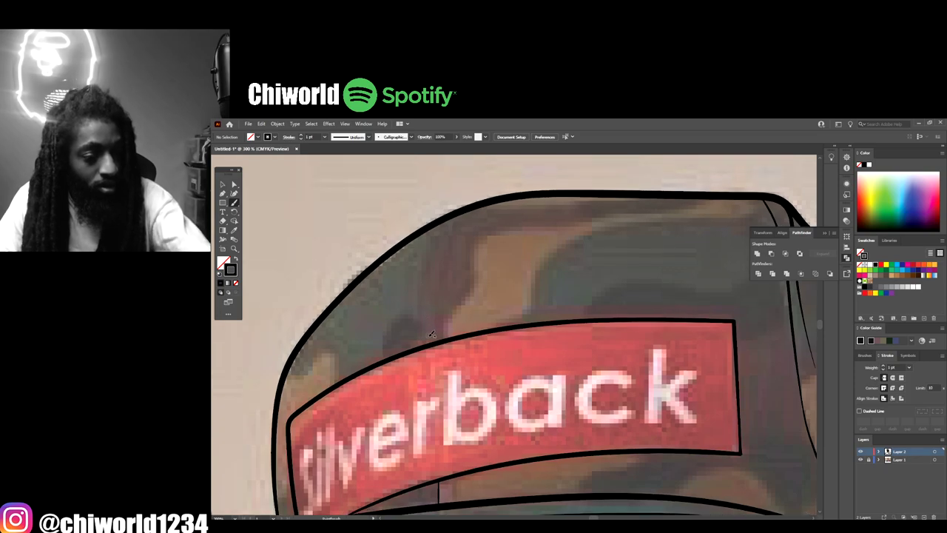
mouse_move(432, 315)
left_mouse_down()
mouse_move(441, 224)
mouse_move(460, 207)
left_mouse_up()
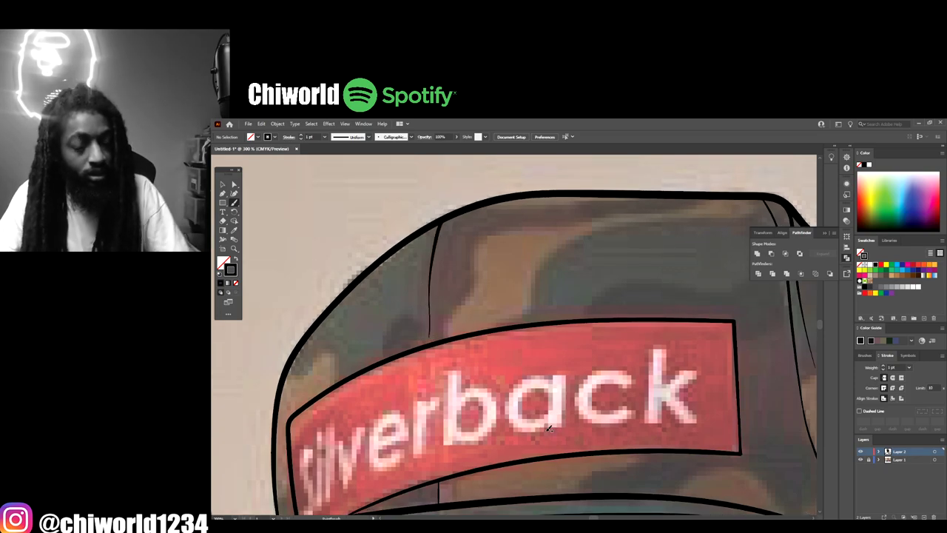
Step: Outline the light sticker on the green underside of the cap's brim as a closed, slightly curved four-sided shape
scroll(549, 428, "down", 8)
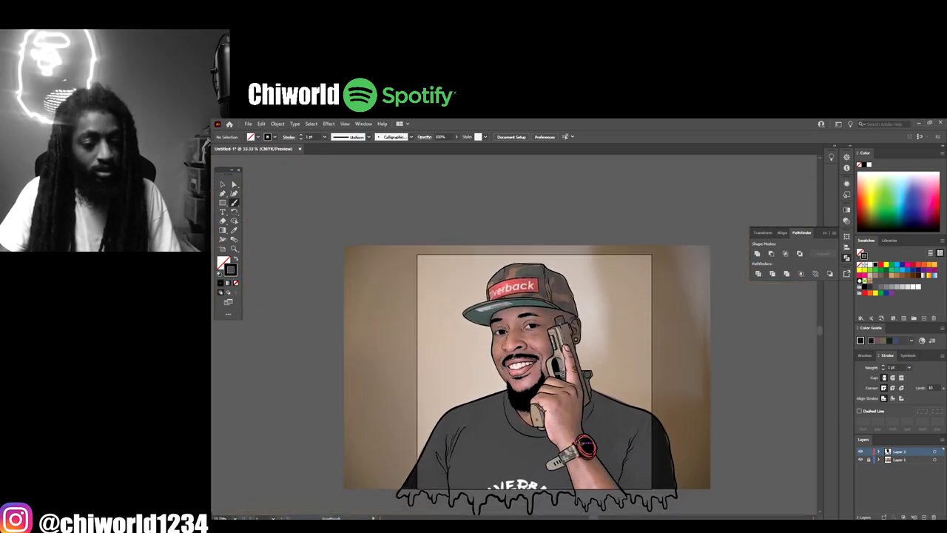
scroll(554, 440, "up", 7)
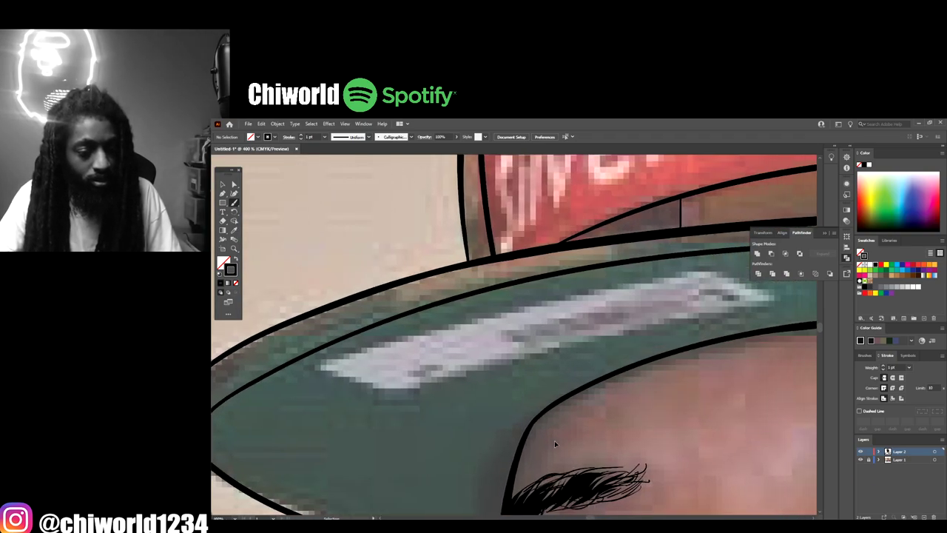
scroll(554, 440, "down", 1)
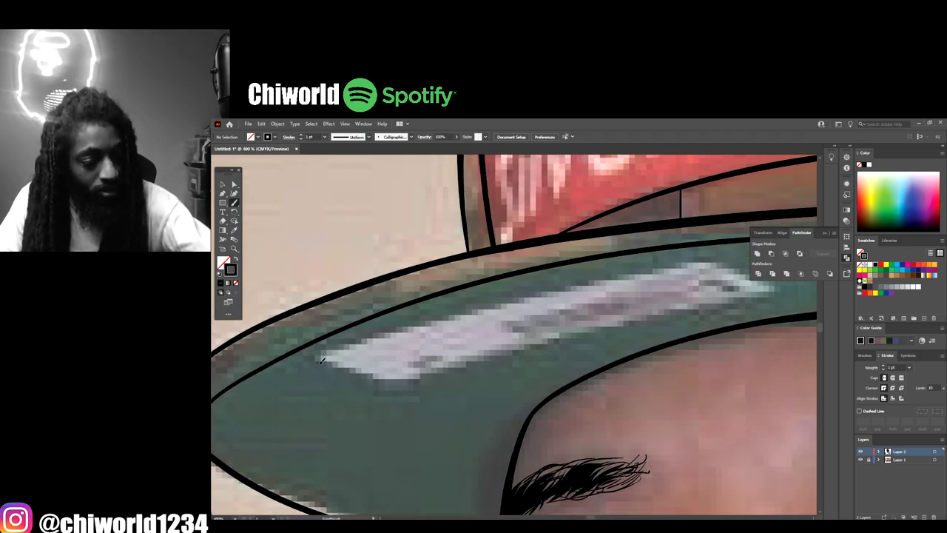
mouse_move(321, 361)
left_mouse_down()
mouse_move(391, 389)
mouse_move(541, 338)
mouse_move(705, 306)
mouse_move(766, 282)
mouse_move(728, 252)
mouse_move(618, 269)
mouse_move(451, 310)
mouse_move(314, 359)
left_mouse_up()
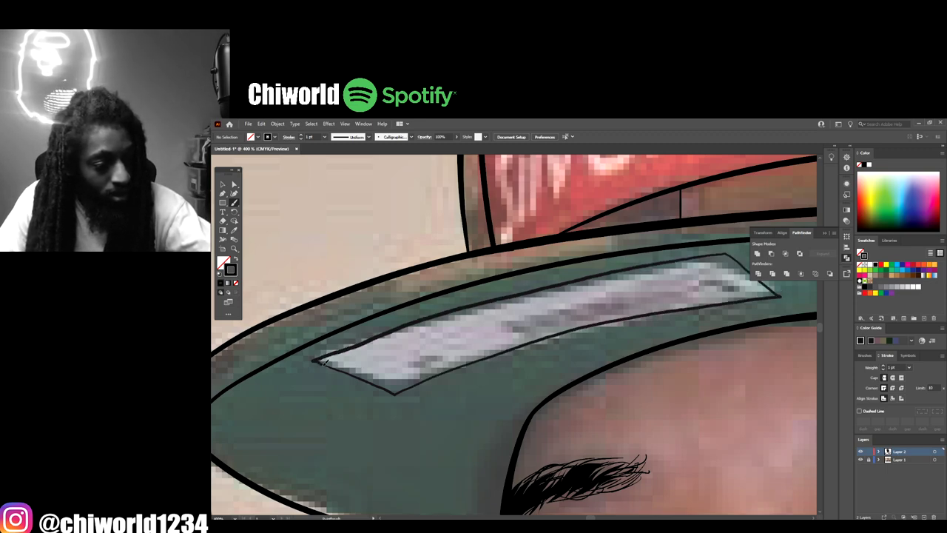
left_click_drag(393, 391, 394, 393)
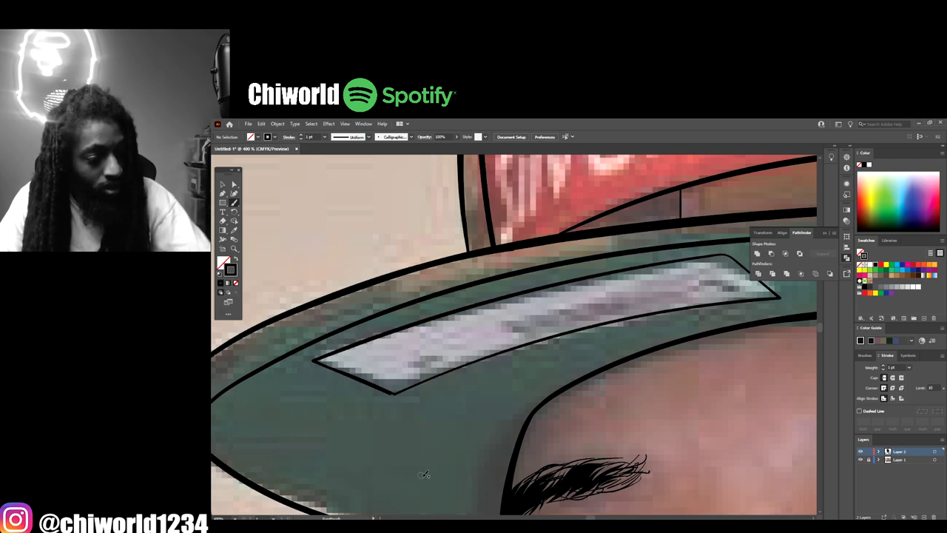
Step: Redraw the short edge of the brim sticker's outline so it joins cleanly at the lower corner
key("ctrl+minus")
key("ctrl+plus")
key("ctrl+plus")
scroll(470, 490, "up", 3)
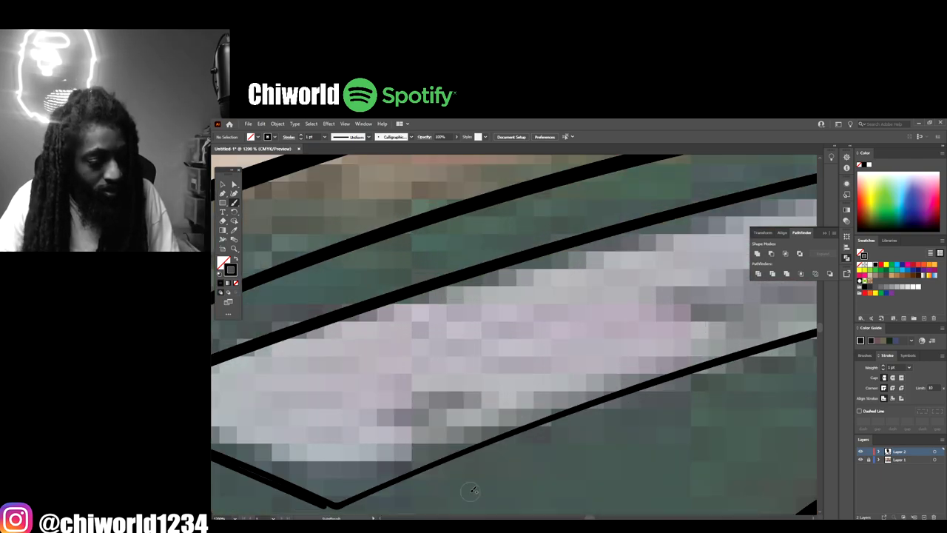
mouse_move(260, 428)
left_mouse_down()
mouse_move(333, 462)
mouse_move(387, 440)
left_mouse_up()
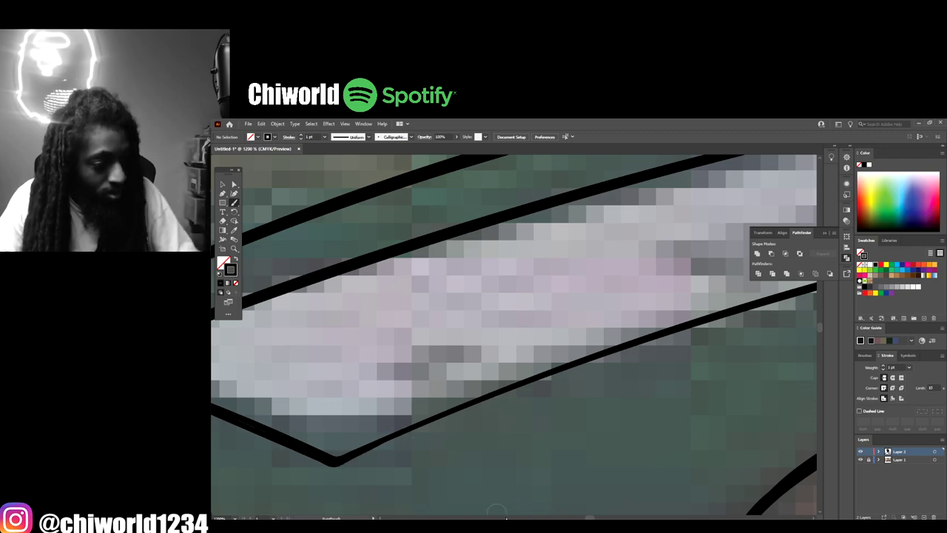
key("ctrl+minus")
key("ctrl+plus")
key("ctrl+plus")
scroll(492, 513, "left", 3)
scroll(492, 513, "down", 1)
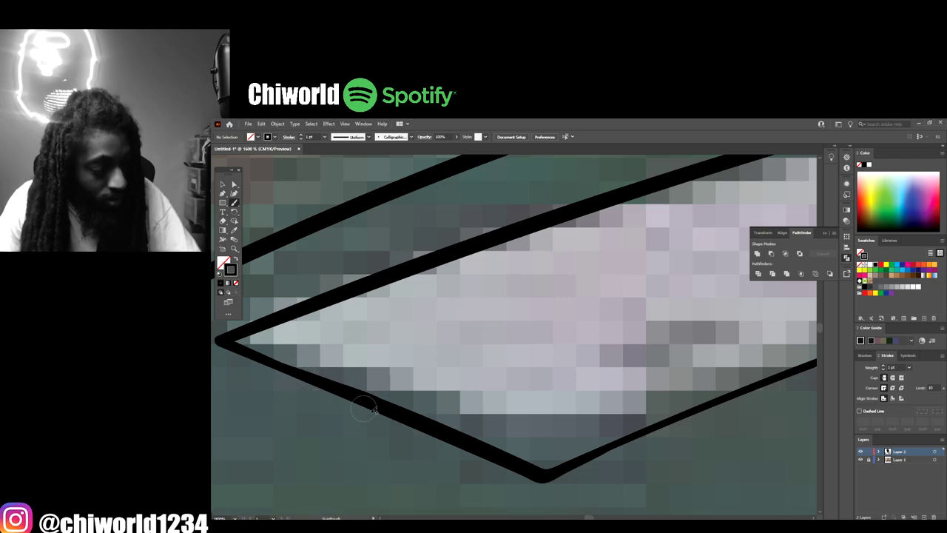
Step: Examine the cap, face, pistol, hand and shirt over the photo for missing or uneven line details
key("ctrl+minus")
key("ctrl+minus")
key("ctrl+minus")
key("ctrl+minus")
key("ctrl+minus")
key("ctrl+minus")
key("ctrl+minus")
key("ctrl+minus")
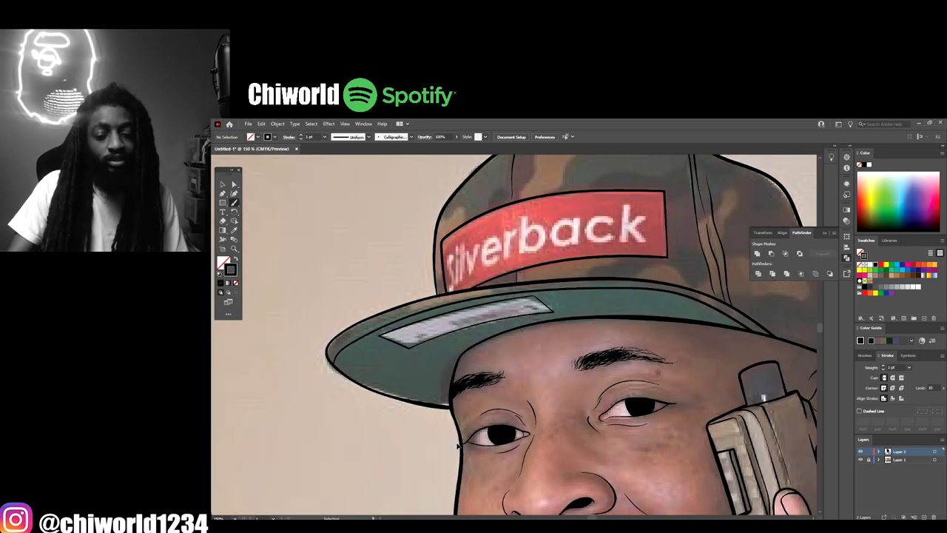
scroll(460, 438, "down", 5)
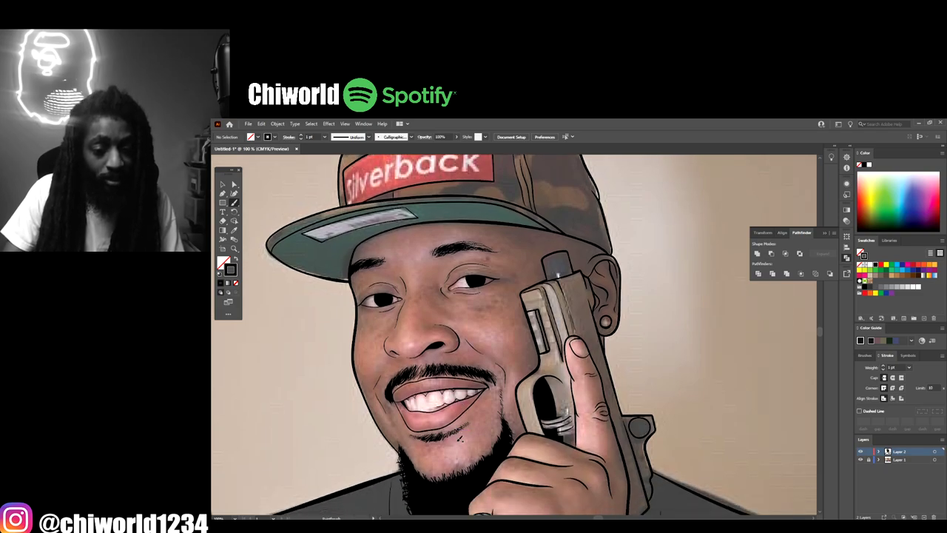
key("ctrl+minus")
scroll(487, 459, "right", 1)
scroll(487, 459, "down", 2)
key("ctrl+plus")
key("ctrl+plus")
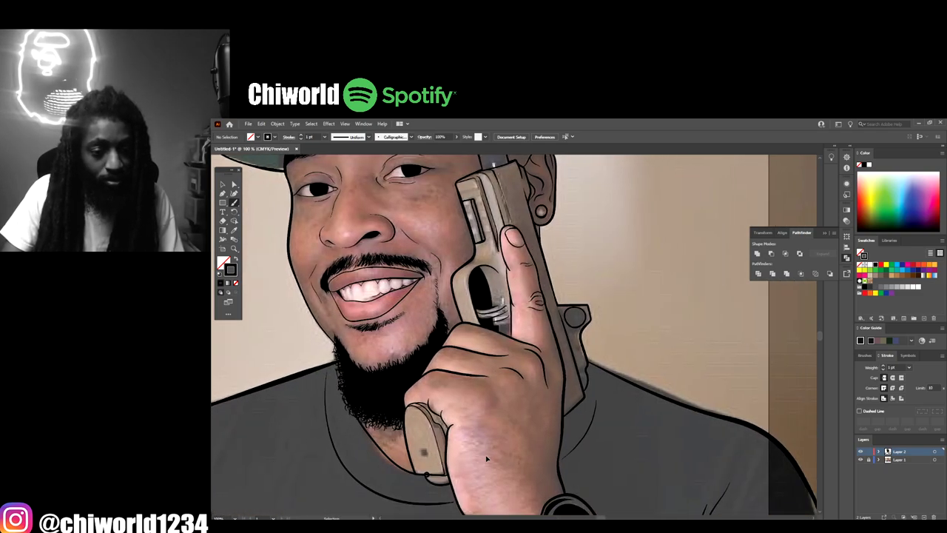
scroll(487, 459, "up", 2)
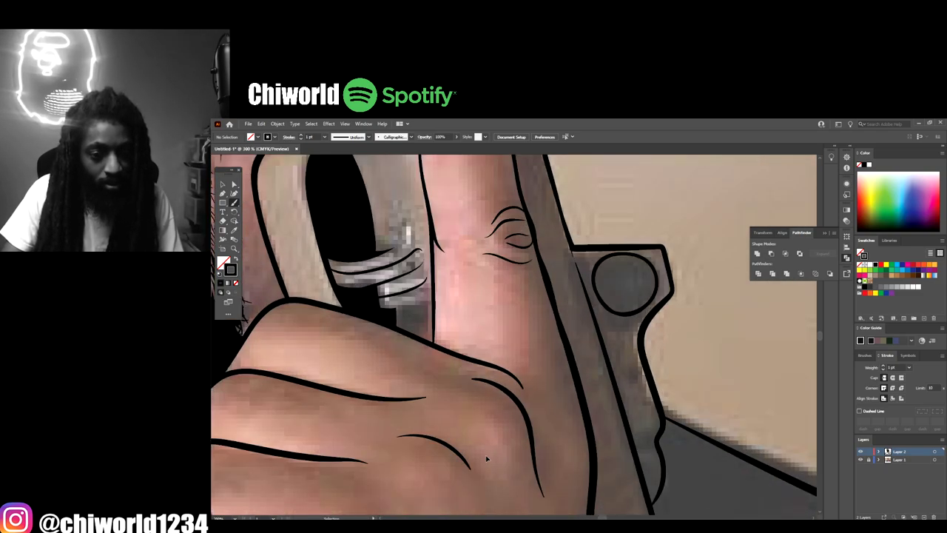
scroll(486, 459, "down", 2)
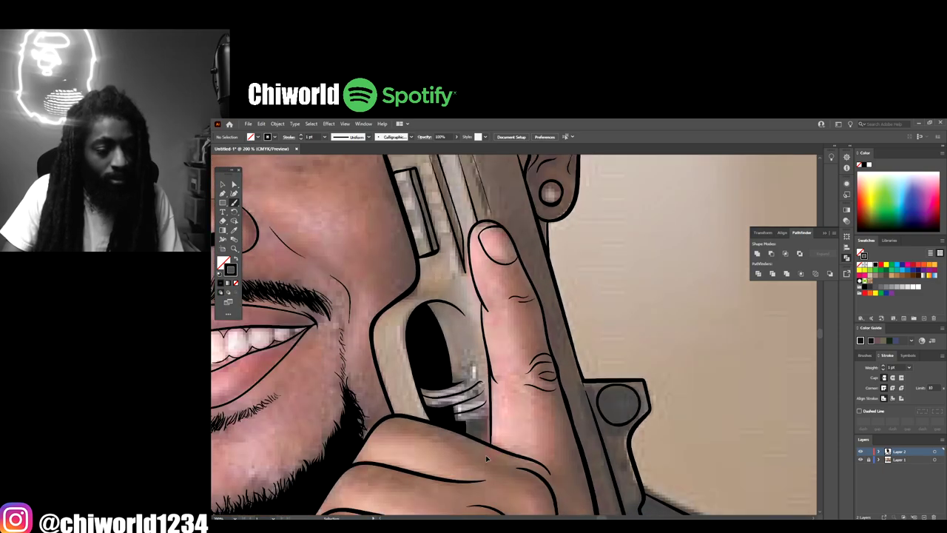
scroll(487, 458, "down", 3)
scroll(492, 457, "down", 3)
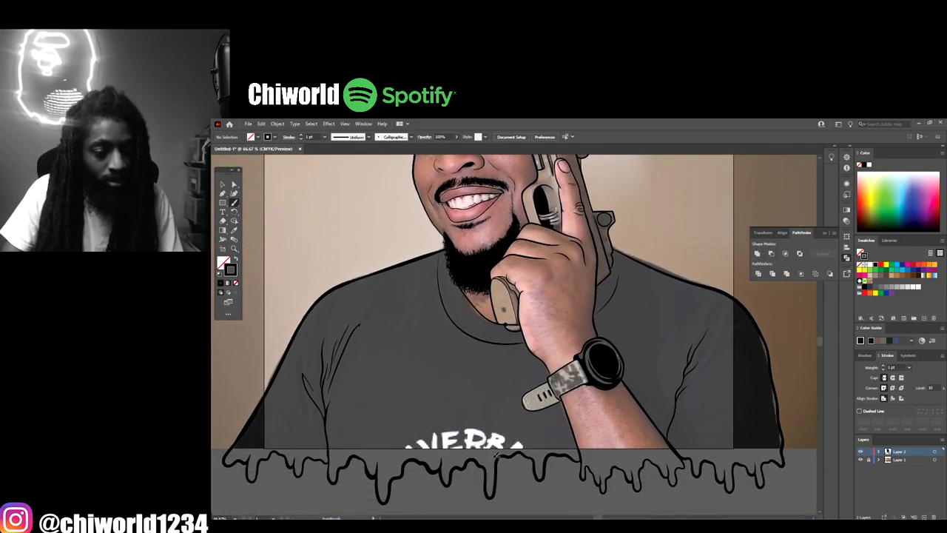
Step: Thicken the tapering wrist outline where it runs down to the camouflage watch strap
scroll(496, 456, "up", 5)
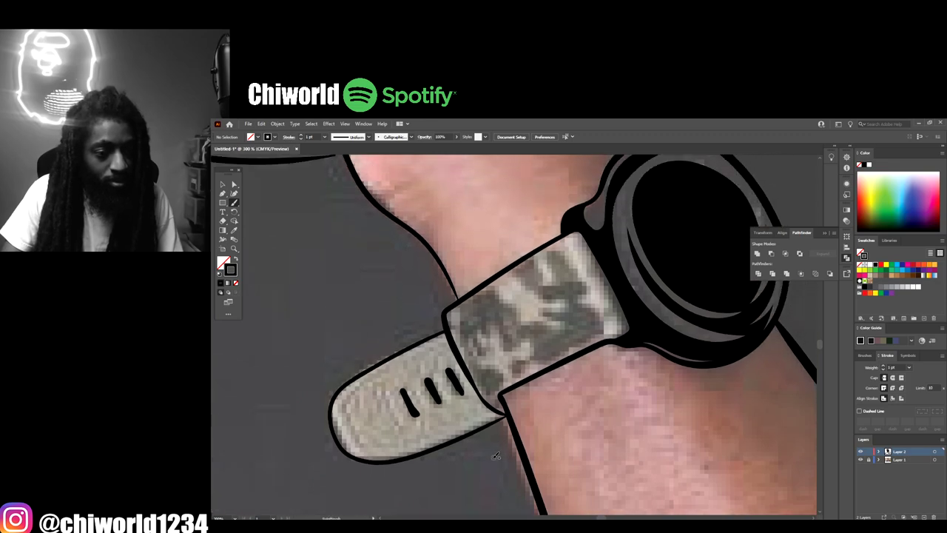
scroll(496, 456, "up", 3)
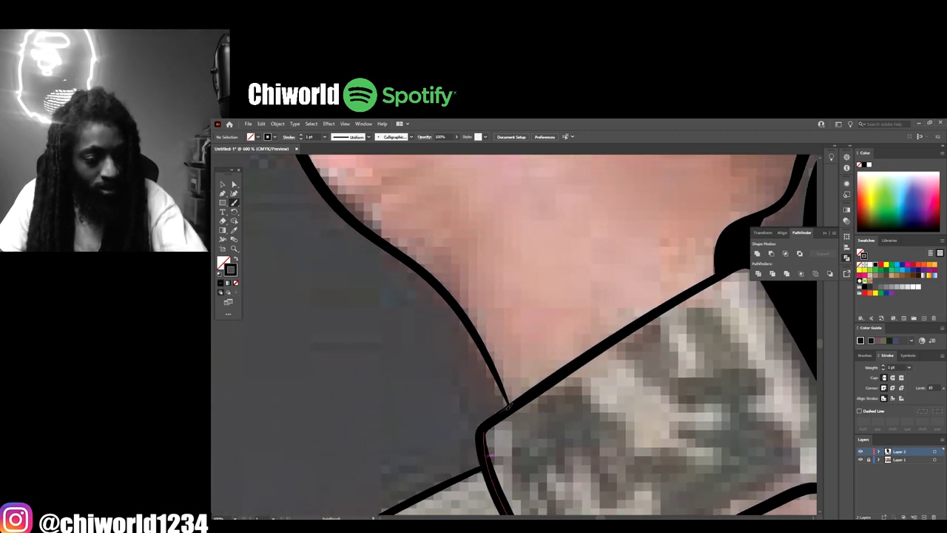
mouse_move(508, 405)
left_mouse_down()
mouse_move(450, 300)
mouse_move(340, 210)
left_mouse_up()
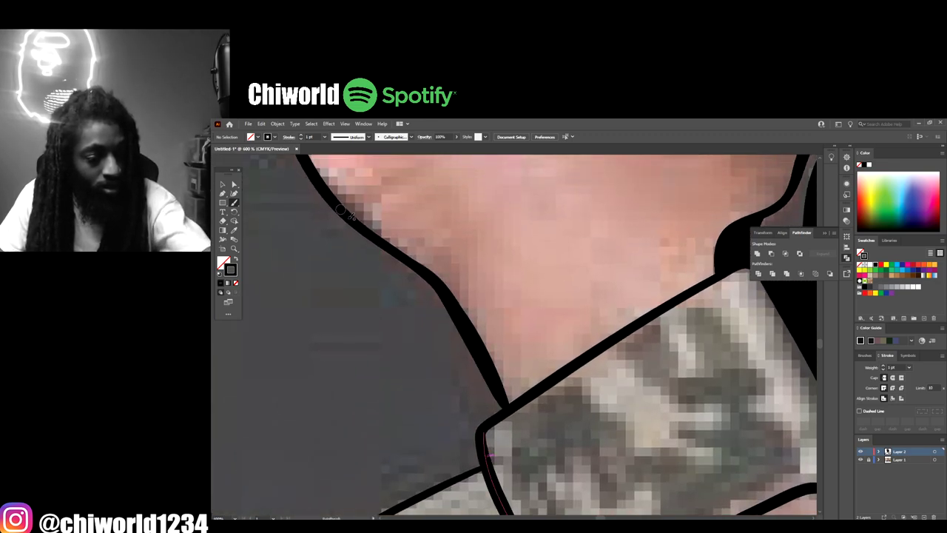
mouse_move(408, 261)
left_mouse_down()
mouse_move(445, 298)
mouse_move(501, 406)
left_mouse_up()
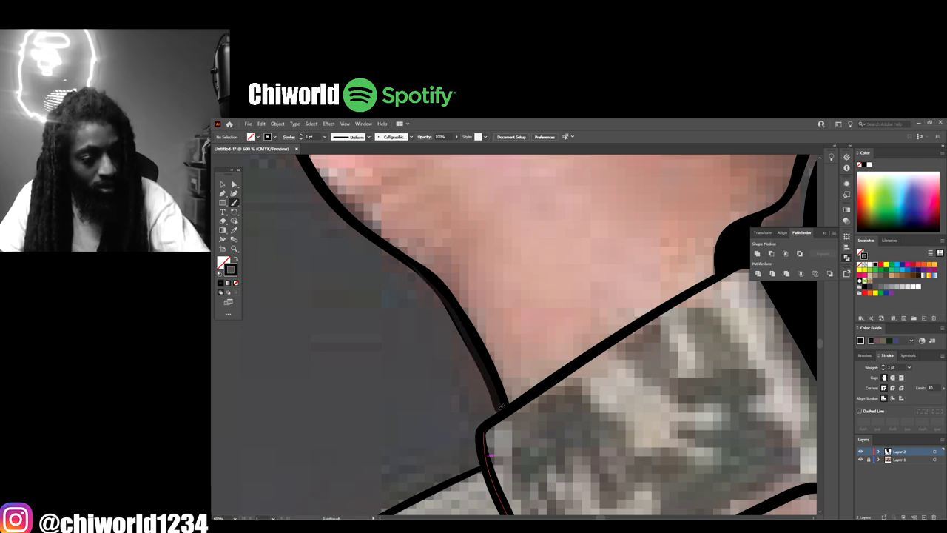
Step: Hide the Layer 1 photo and inspect the line art around the watch and the shirt's sleeve outline
scroll(500, 405, "down", 4)
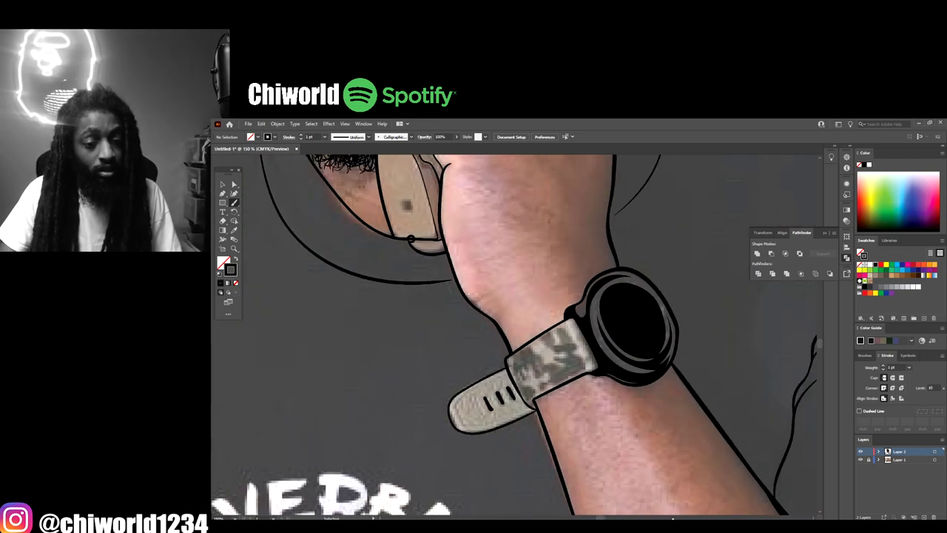
scroll(674, 510, "down", 4)
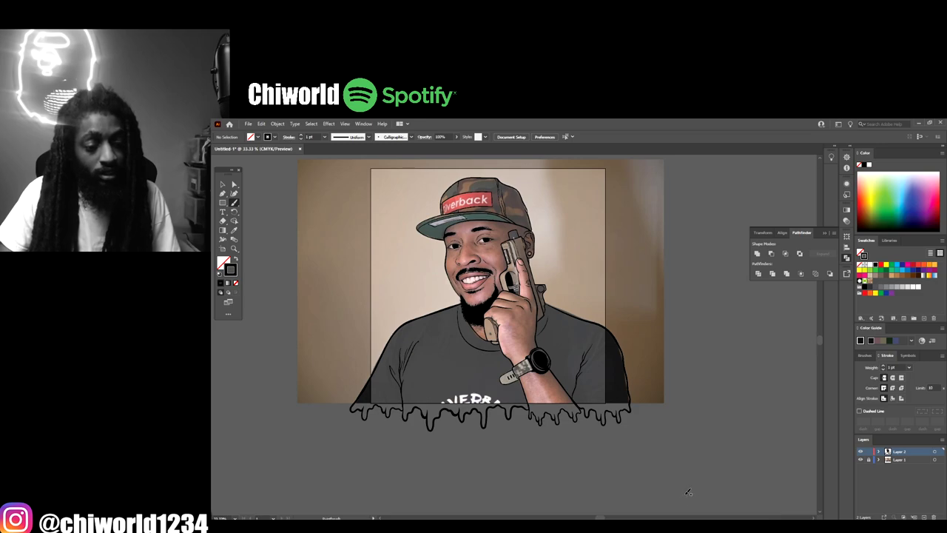
left_click(861, 459)
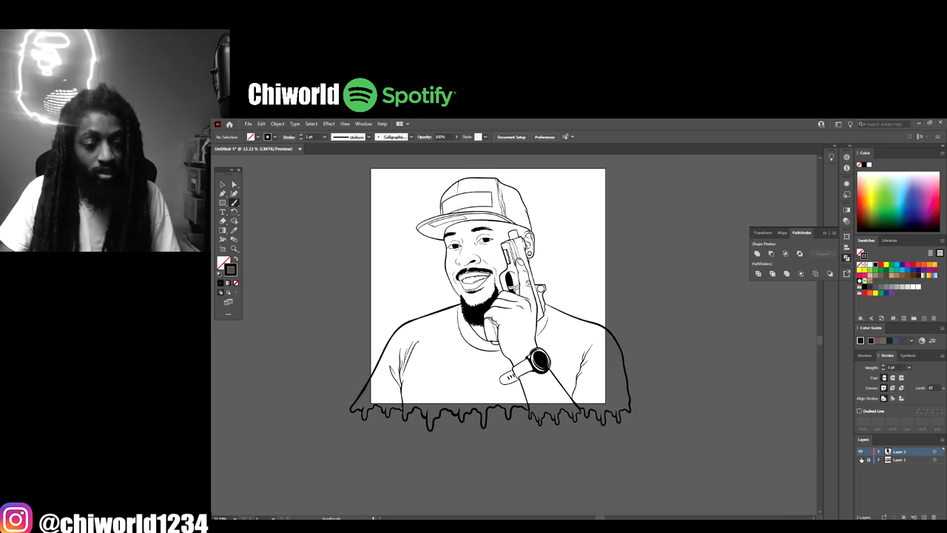
scroll(740, 455, "up", 4)
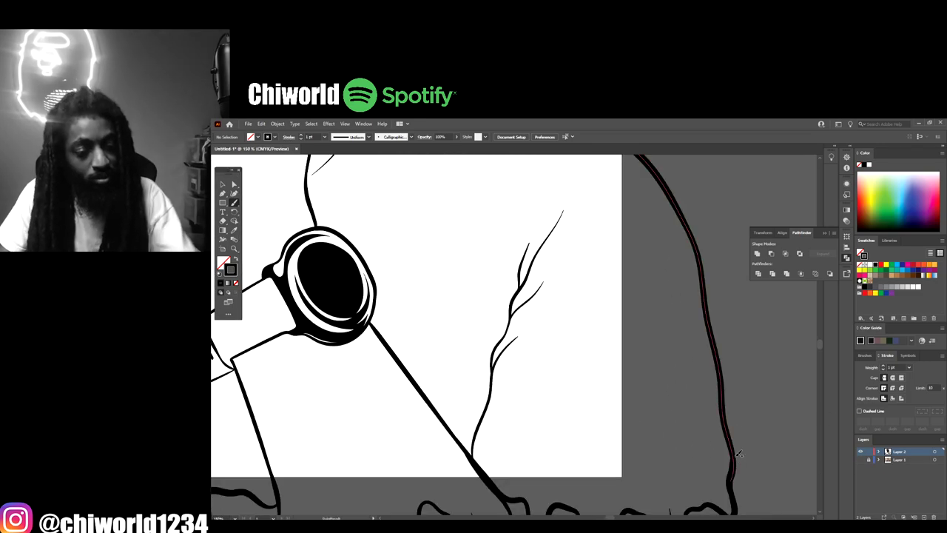
Step: Paint tapering fabric-fold strokes beside the branching crease on the watch-arm sleeve, including a small looped fold
mouse_move(502, 400)
left_mouse_down()
mouse_move(518, 369)
mouse_move(601, 289)
left_mouse_up()
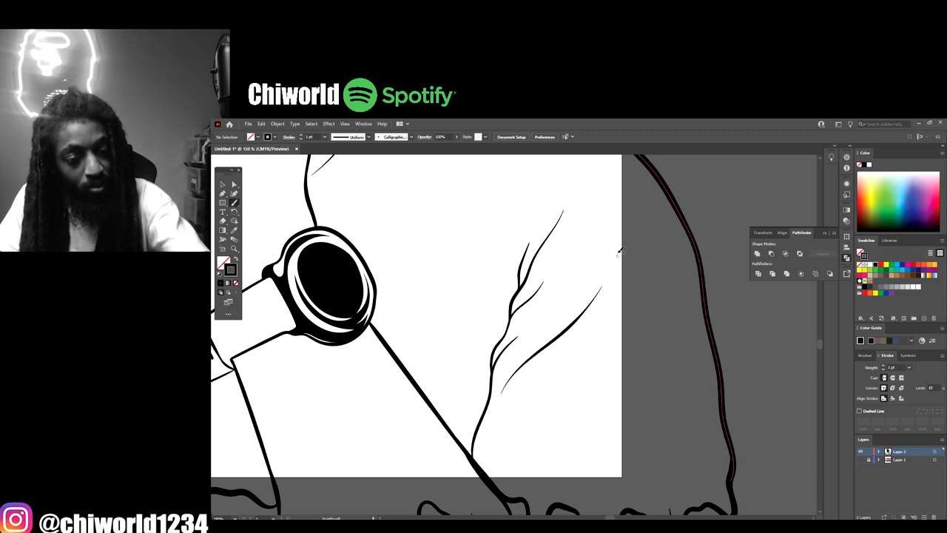
left_click_drag(621, 229, 529, 331)
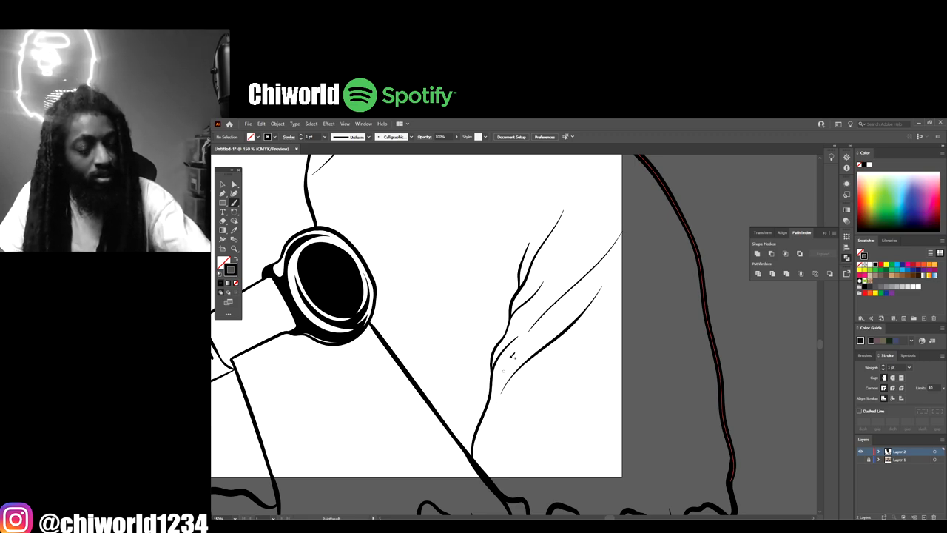
mouse_move(560, 257)
left_mouse_down()
mouse_move(575, 231)
mouse_move(561, 255)
left_mouse_up()
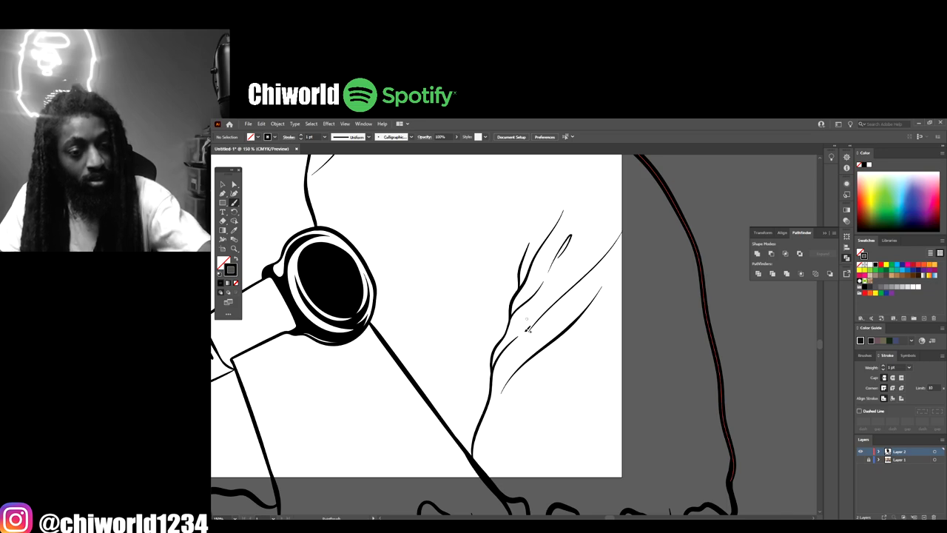
Step: Paint two thin vertical crease lines down the chest of the shirt, beside the collar on the side away from the watch
key("ctrl+minus")
key("ctrl+minus")
key("ctrl+minus")
key("ctrl+minus")
scroll(564, 426, "left", 5)
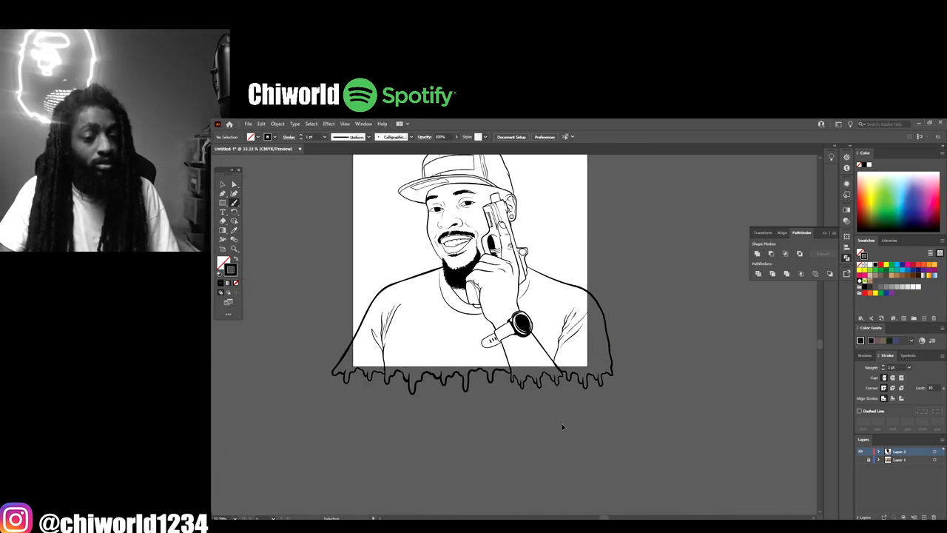
scroll(562, 426, "up", 2)
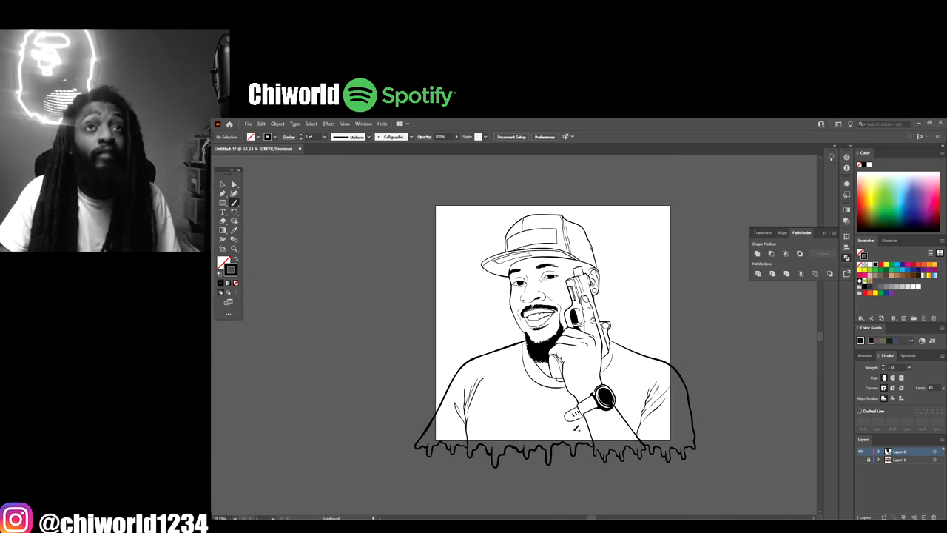
scroll(553, 422, "up", 2)
scroll(540, 411, "up", 2)
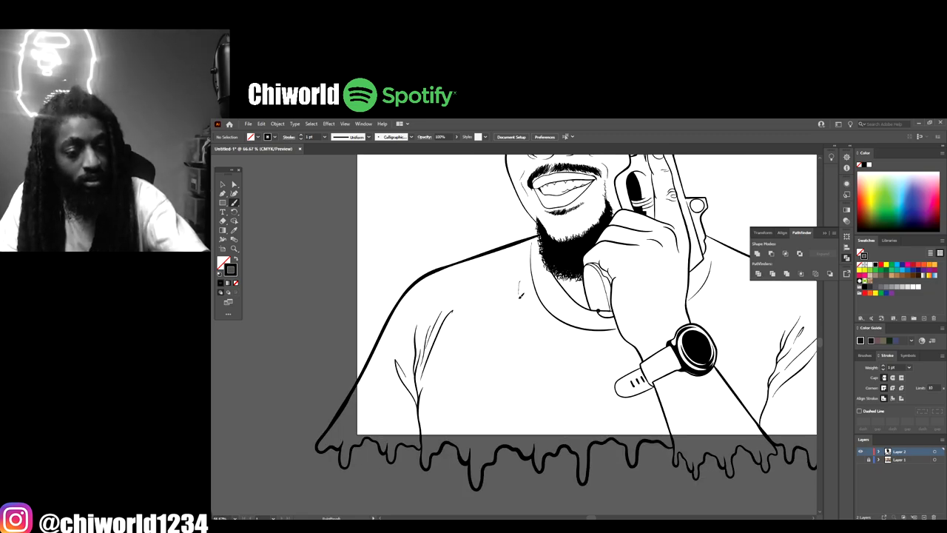
left_click_drag(521, 295, 532, 403)
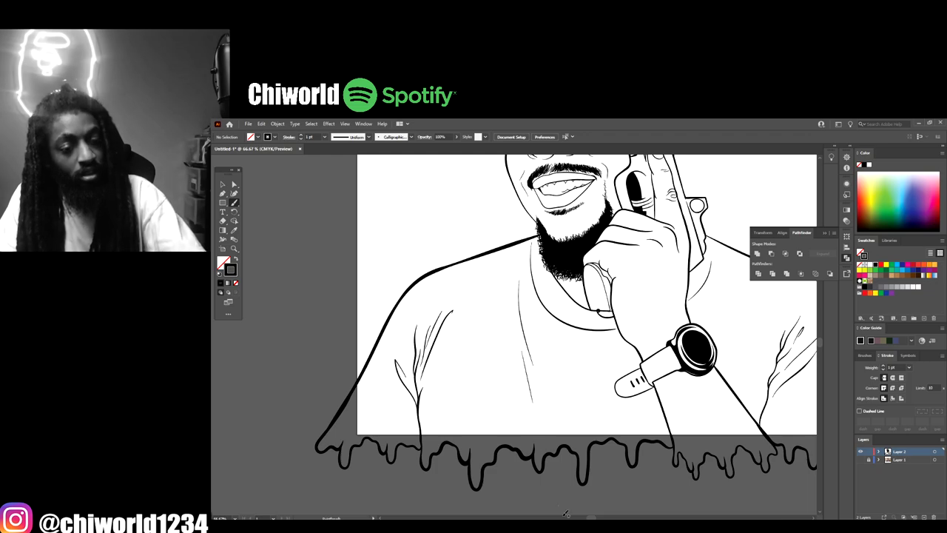
Step: With the Pencil tool, black fill and no stroke, draw a closed drip shadow under the forearm's outer edge, following the dripping outline
key("ctrl+minus")
key("ctrl+minus")
left_click_drag(614, 481, 605, 511)
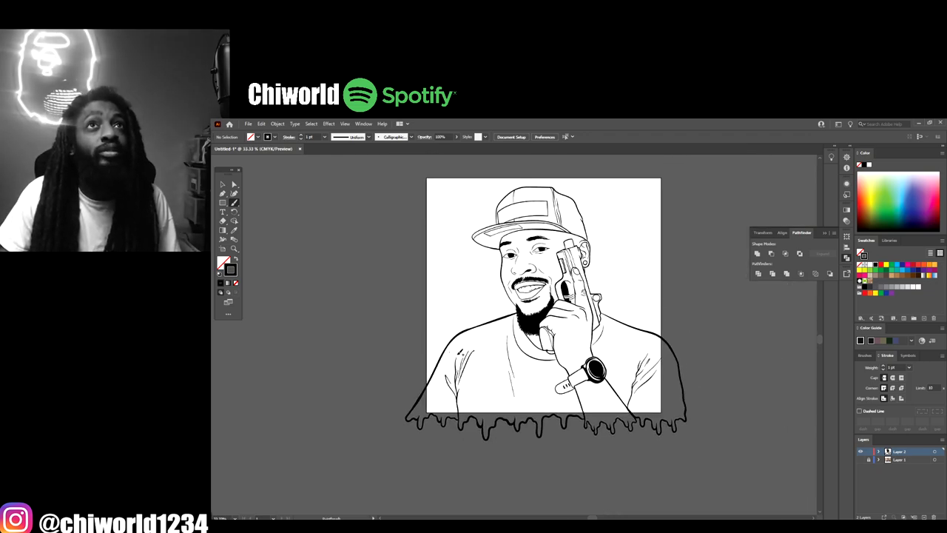
left_click_drag(235, 204, 256, 220)
left_click(236, 259)
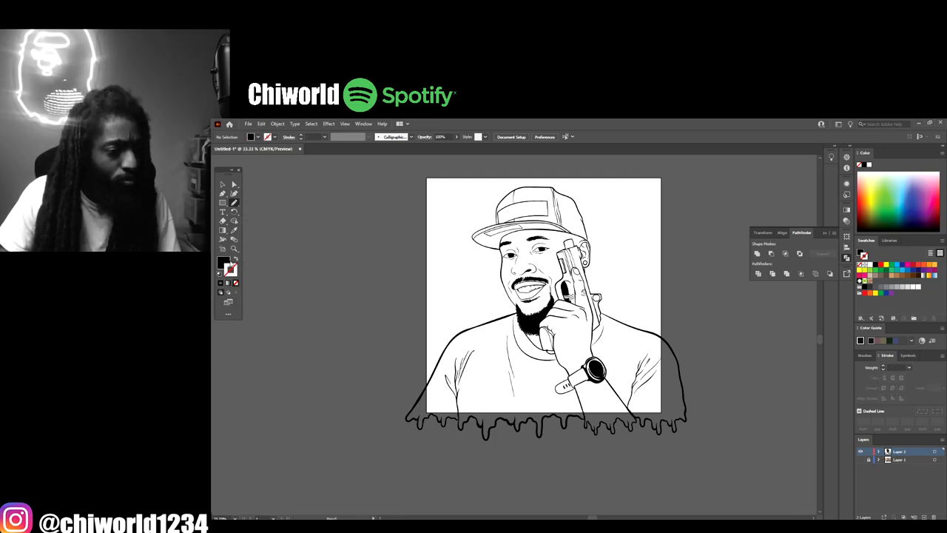
scroll(468, 410, "up", 4, "alt")
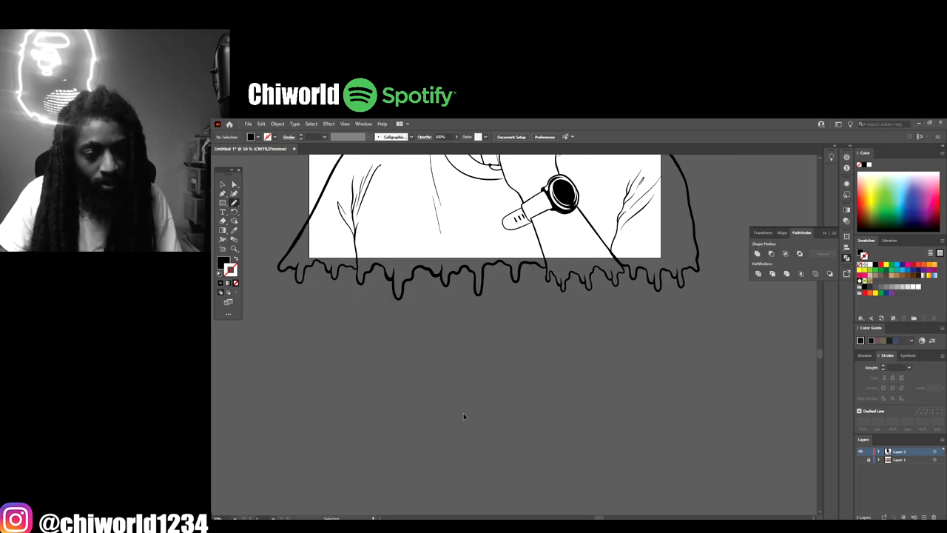
scroll(447, 423, "up", 4, "alt")
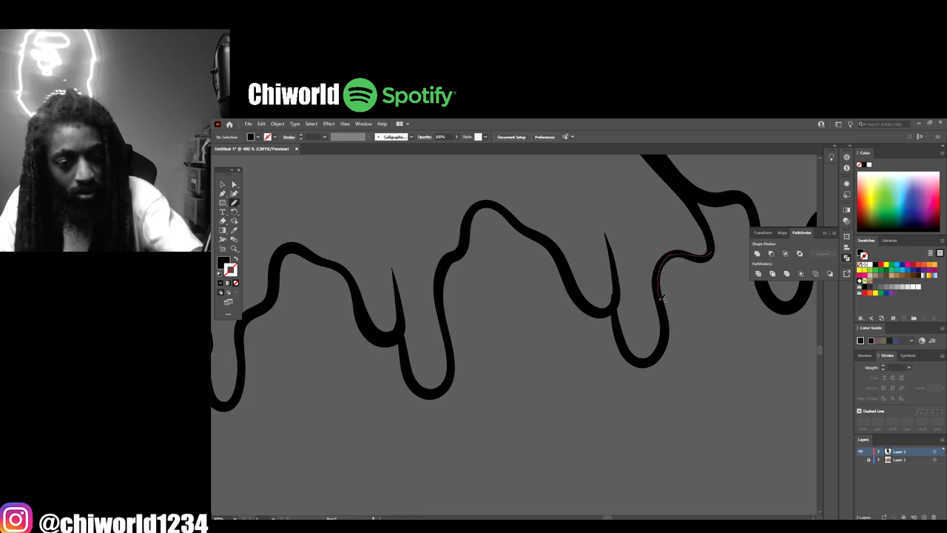
mouse_move(664, 297)
left_mouse_down()
mouse_move(661, 352)
mouse_move(631, 347)
left_mouse_up()
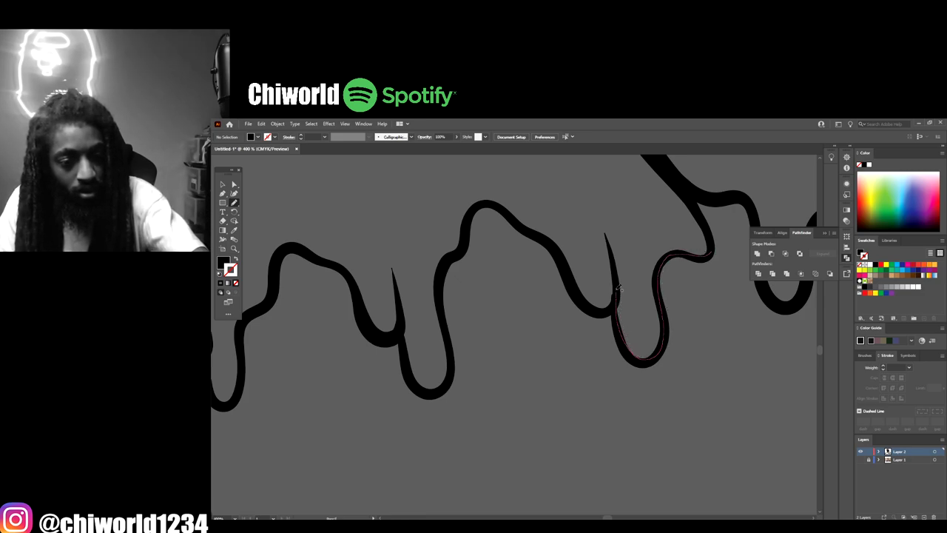
left_click_drag(592, 305, 552, 242)
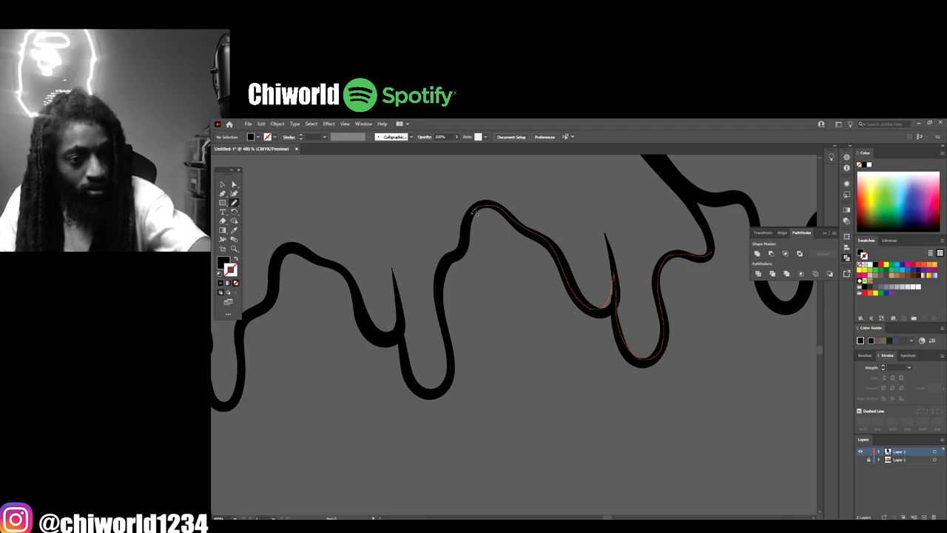
mouse_move(475, 212)
left_mouse_down()
mouse_move(443, 287)
mouse_move(453, 368)
mouse_move(484, 325)
left_mouse_up()
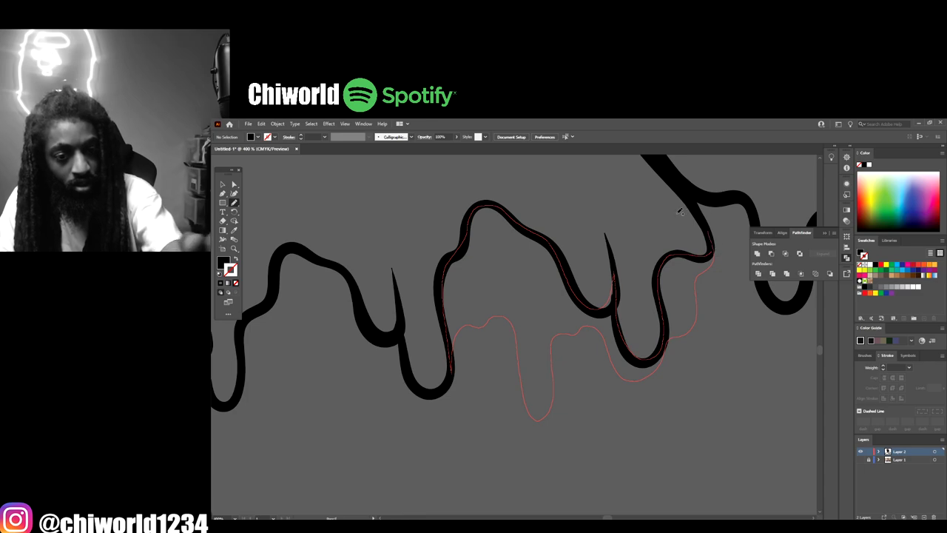
left_click_drag(680, 211, 678, 214)
Step: Draw a filled black double-drip shape under the rest of the forearm, tracing the existing outline along its upper edge
key("ctrl+minus")
key("ctrl+minus")
key("ctrl+minus")
key("ctrl+minus")
scroll(704, 335, "left", 3)
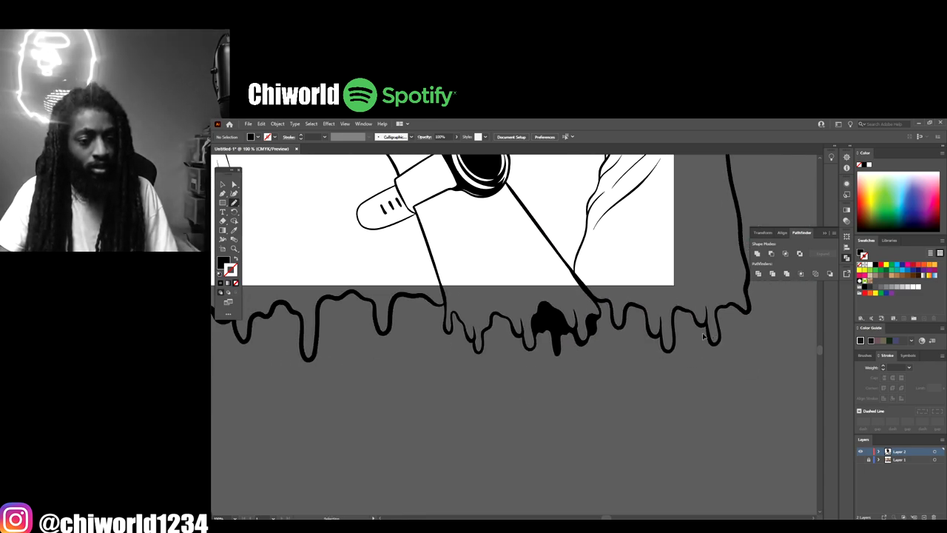
key("ctrl+equal")
key("ctrl+equal")
scroll(703, 334, "up", 2)
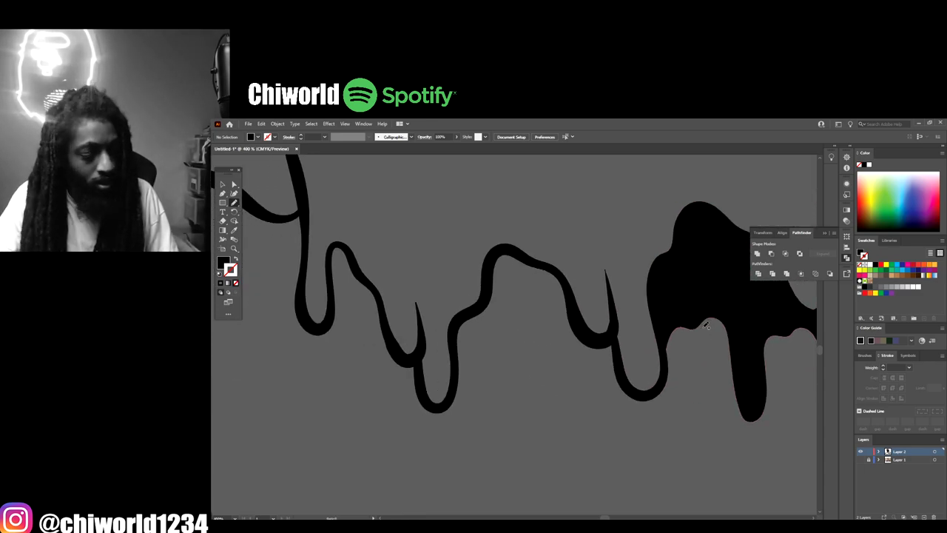
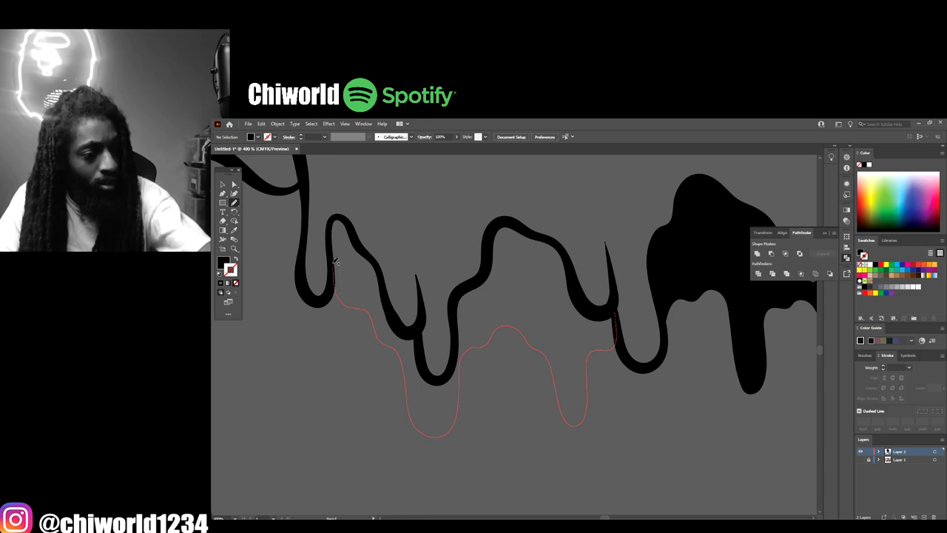
mouse_move(342, 216)
left_mouse_down()
mouse_move(375, 261)
mouse_move(403, 330)
mouse_move(418, 325)
mouse_move(436, 380)
mouse_move(452, 370)
mouse_move(461, 291)
mouse_move(504, 222)
mouse_move(561, 251)
mouse_move(584, 309)
mouse_move(611, 318)
left_mouse_up()
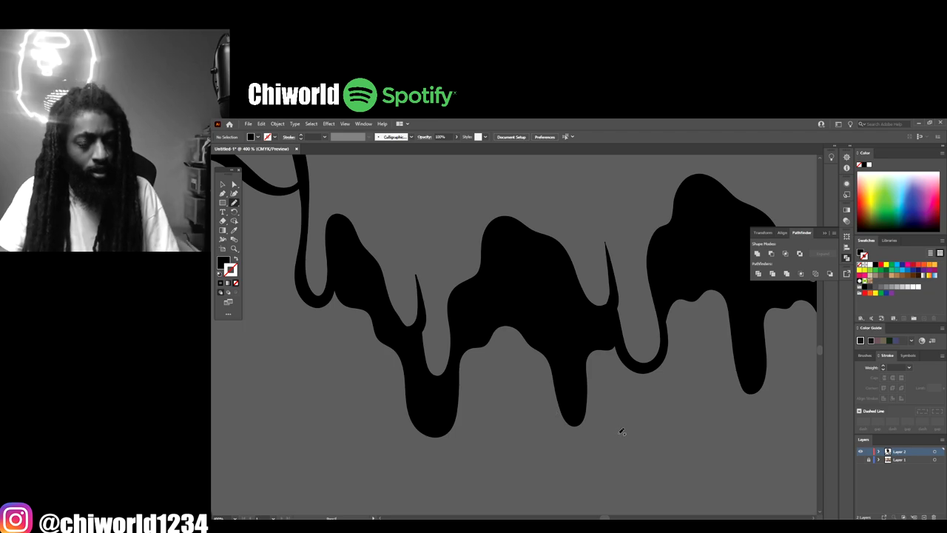
Step: Draw a filled black drip shape under the shirt beside the forearm's inner edge, spanning two arches of the outline
scroll(622, 431, "down", 10)
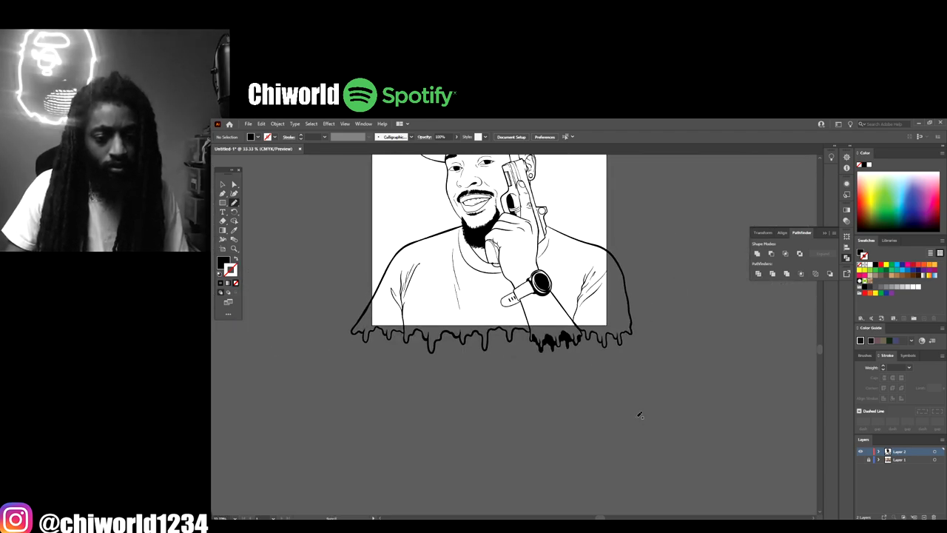
scroll(651, 417, "up", 2)
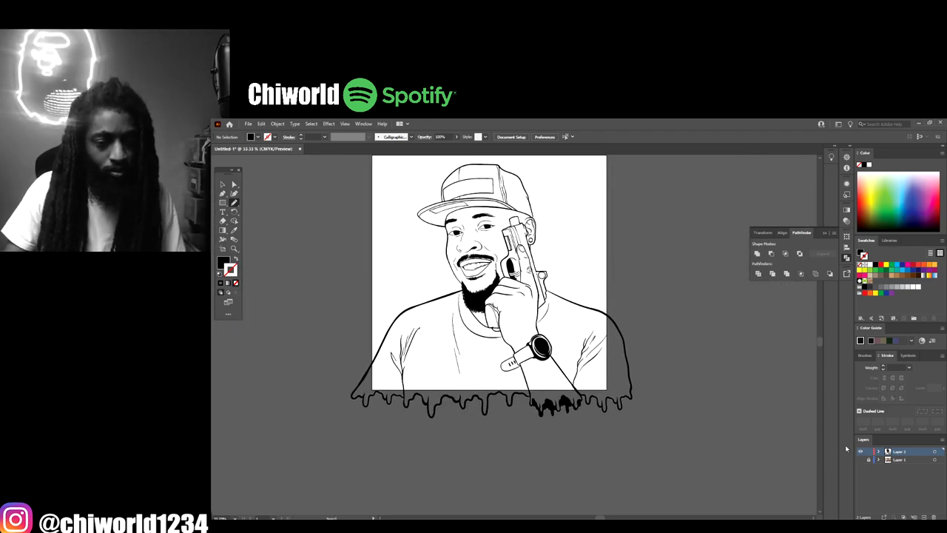
scroll(768, 448, "down", 1)
scroll(765, 448, "up", 3)
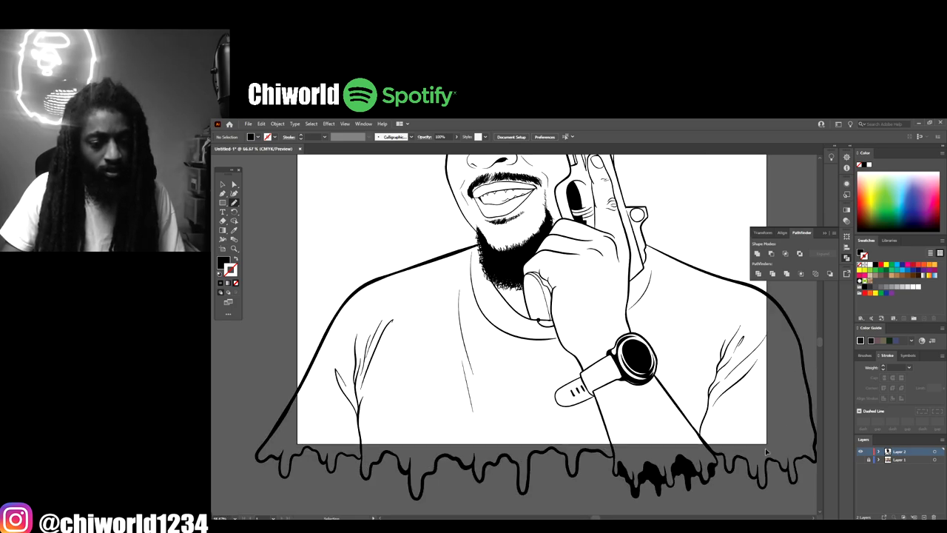
scroll(766, 445, "down", 2)
scroll(766, 444, "up", 3)
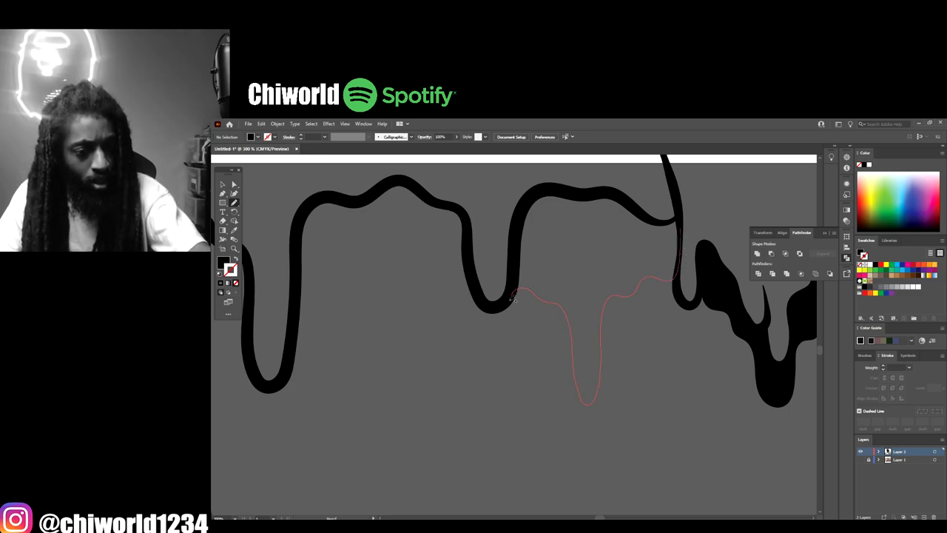
left_click_drag(513, 298, 456, 325)
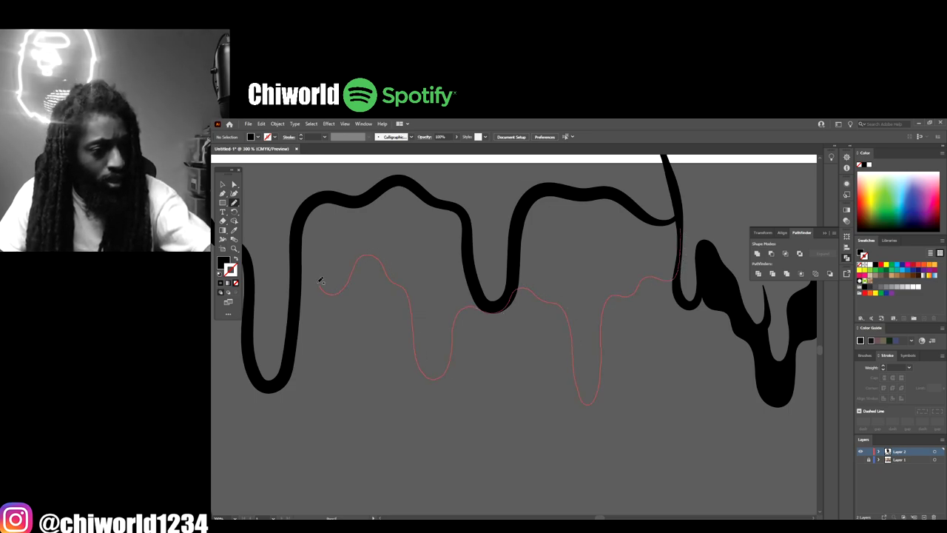
mouse_move(299, 277)
left_mouse_down()
mouse_move(301, 221)
mouse_move(317, 203)
mouse_move(367, 199)
mouse_move(405, 181)
mouse_move(458, 209)
mouse_move(476, 290)
mouse_move(496, 308)
mouse_move(517, 277)
mouse_move(530, 197)
mouse_move(558, 186)
mouse_move(618, 189)
mouse_move(667, 217)
left_mouse_up()
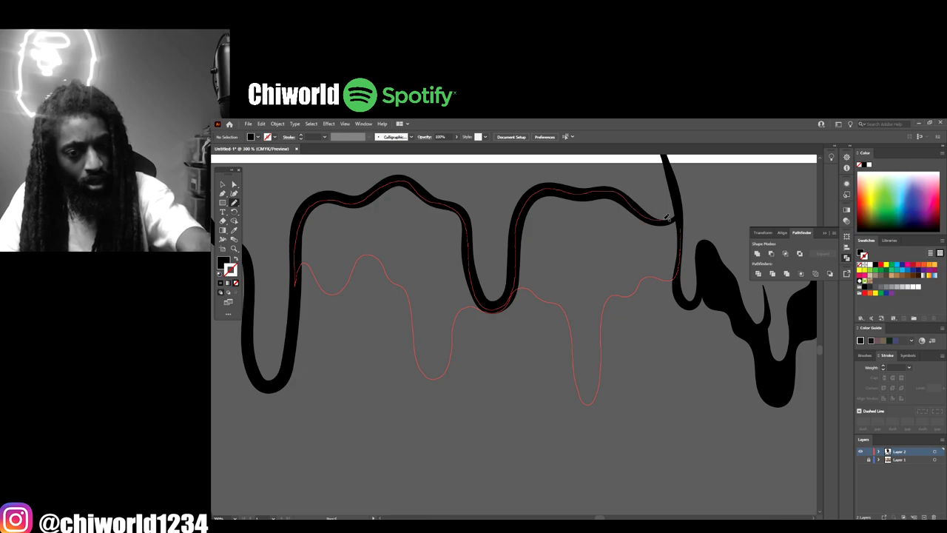
left_click_drag(658, 287, 659, 287)
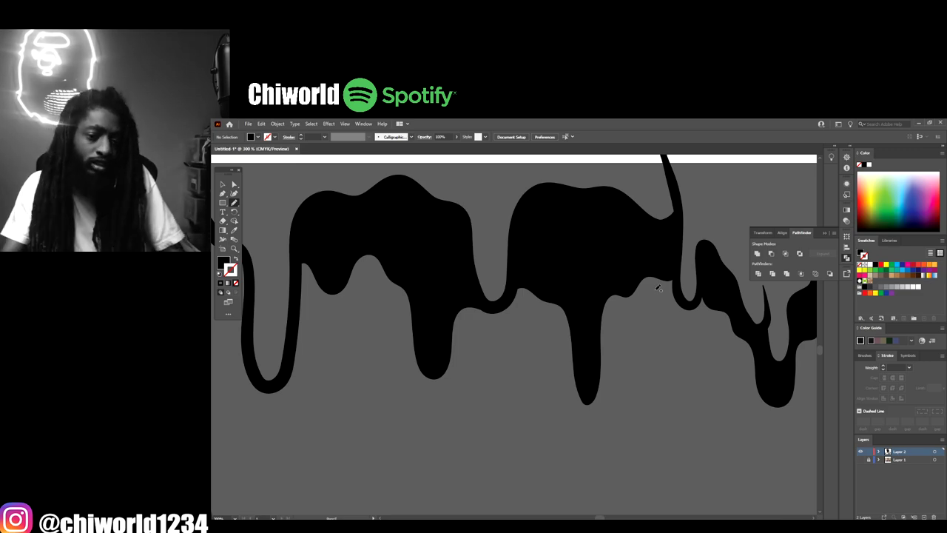
Step: Draw a filled black drip shape under the sleeve just beyond the forearm's outer edge, spanning the first two arches
scroll(658, 289, "down", 5)
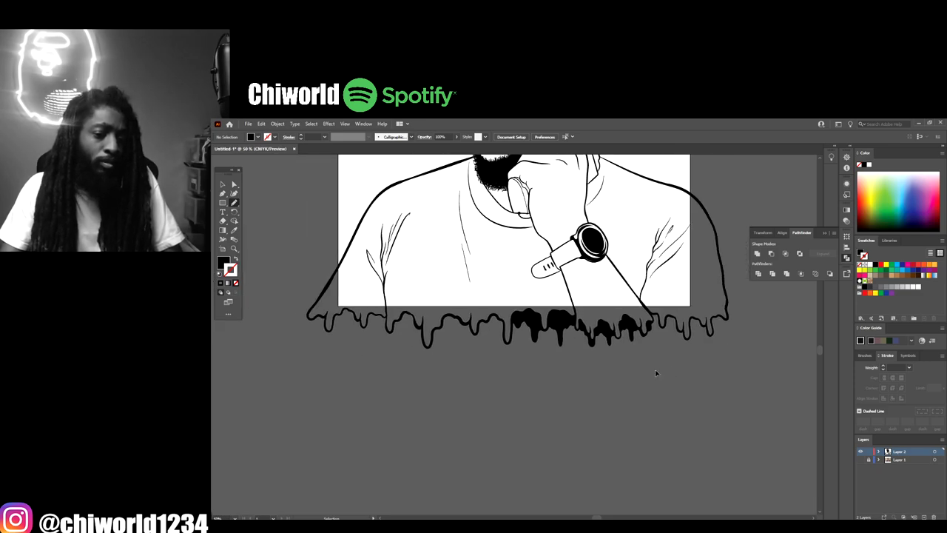
scroll(655, 372, "up", 3)
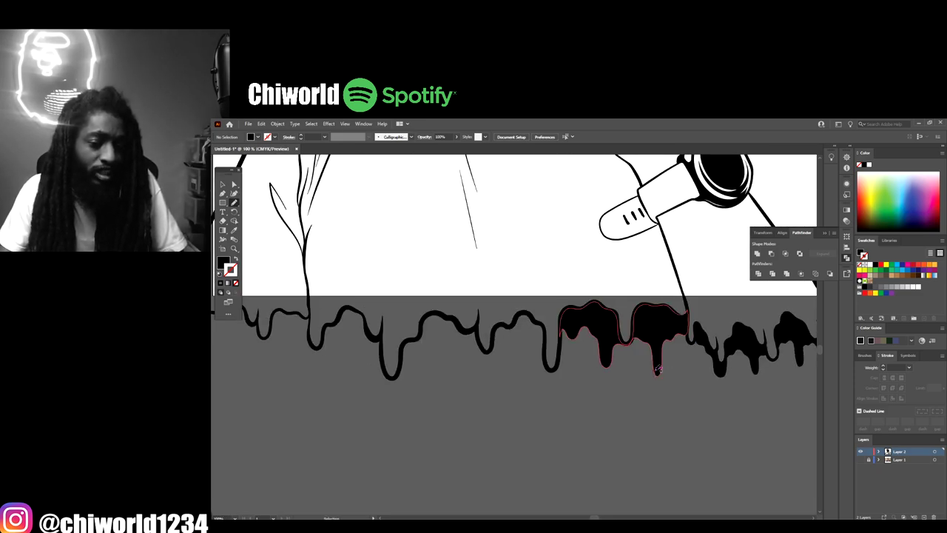
scroll(657, 369, "down", 1)
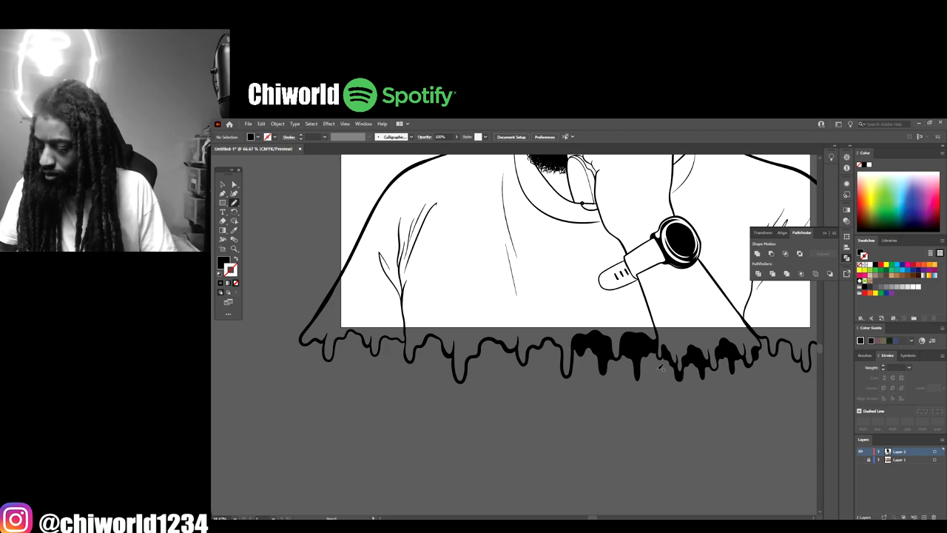
scroll(660, 368, "down", 2)
scroll(679, 369, "up", 4)
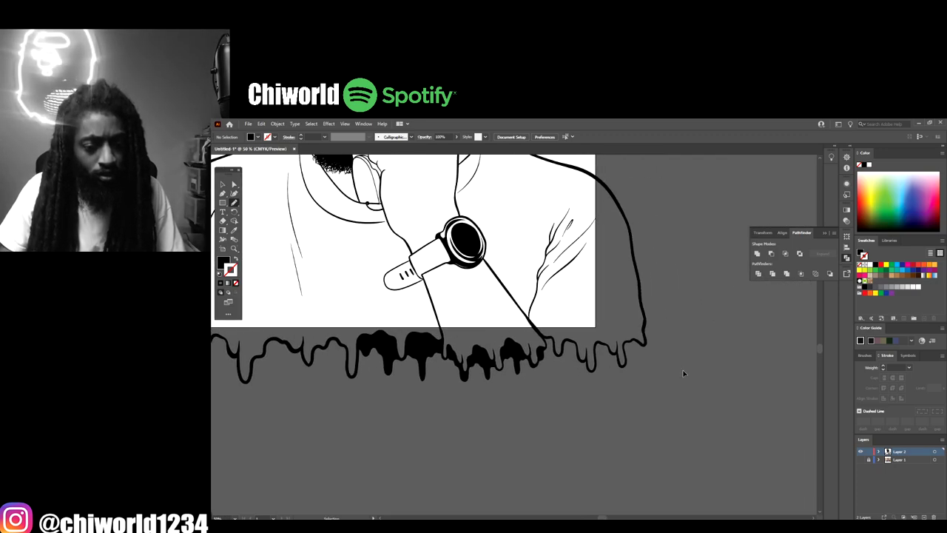
scroll(684, 370, "up", 3)
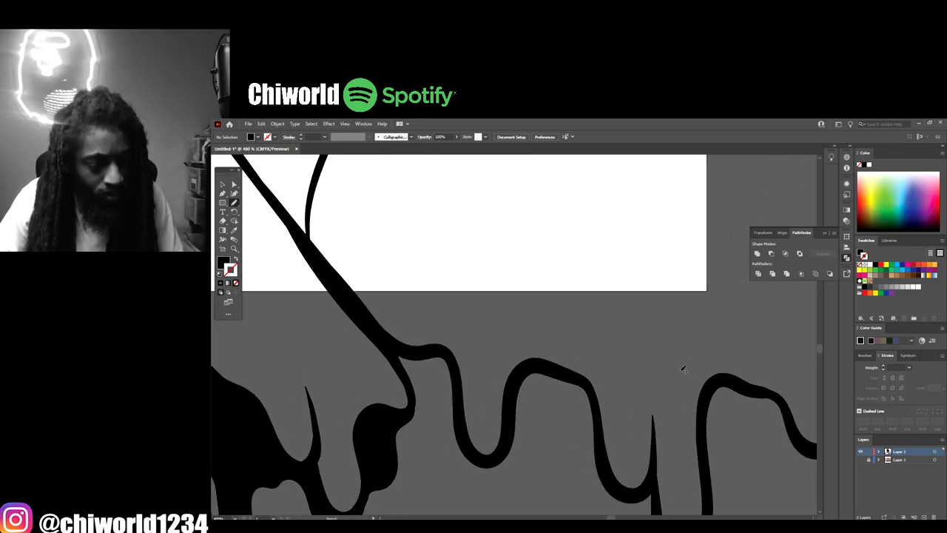
scroll(654, 369, "down", 1)
mouse_move(656, 365)
left_mouse_down()
mouse_move(651, 392)
mouse_move(616, 387)
mouse_move(601, 435)
mouse_move(575, 429)
left_mouse_up()
mouse_move(533, 328)
left_mouse_down()
mouse_move(507, 329)
mouse_move(496, 373)
left_mouse_up()
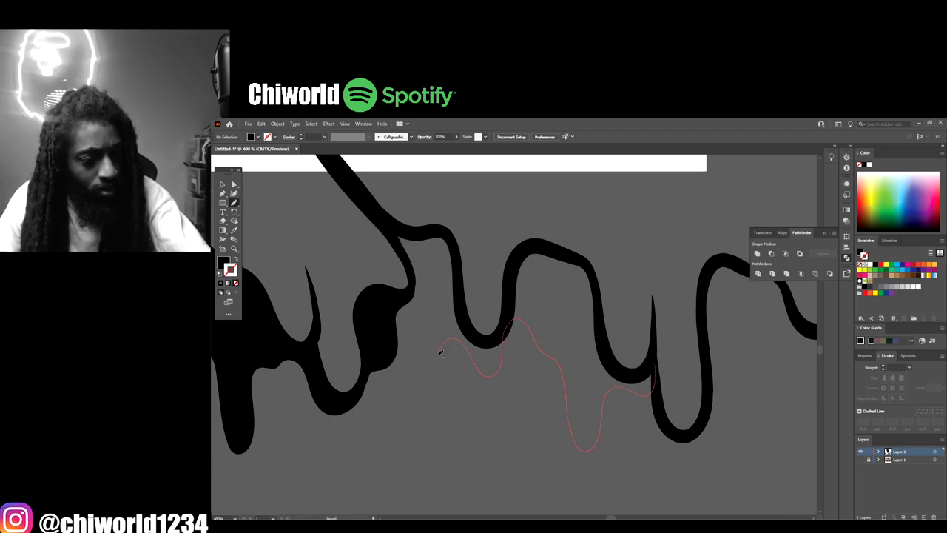
mouse_move(390, 304)
left_mouse_down()
mouse_move(410, 288)
mouse_move(382, 224)
mouse_move(454, 242)
mouse_move(471, 329)
mouse_move(496, 340)
mouse_move(517, 266)
mouse_move(534, 246)
mouse_move(586, 259)
mouse_move(615, 366)
mouse_move(639, 372)
mouse_move(655, 347)
left_mouse_up()
Step: Fill the last two arches toward the watch-arm sleeve's outer corner with closed black drip shapes hanging below the outline
key("ctrl+minus")
key("ctrl+minus")
scroll(657, 367, "right", 4)
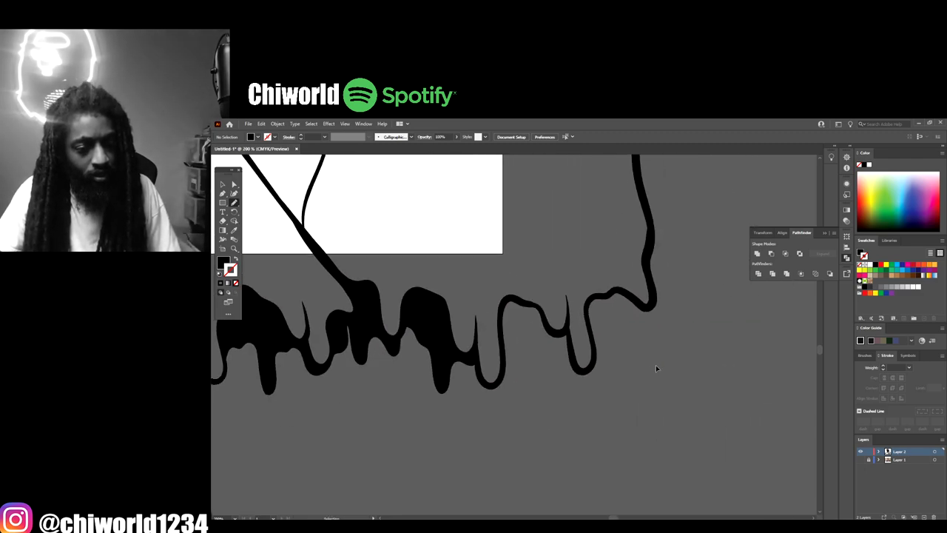
key("ctrl+plus")
key("ctrl+plus")
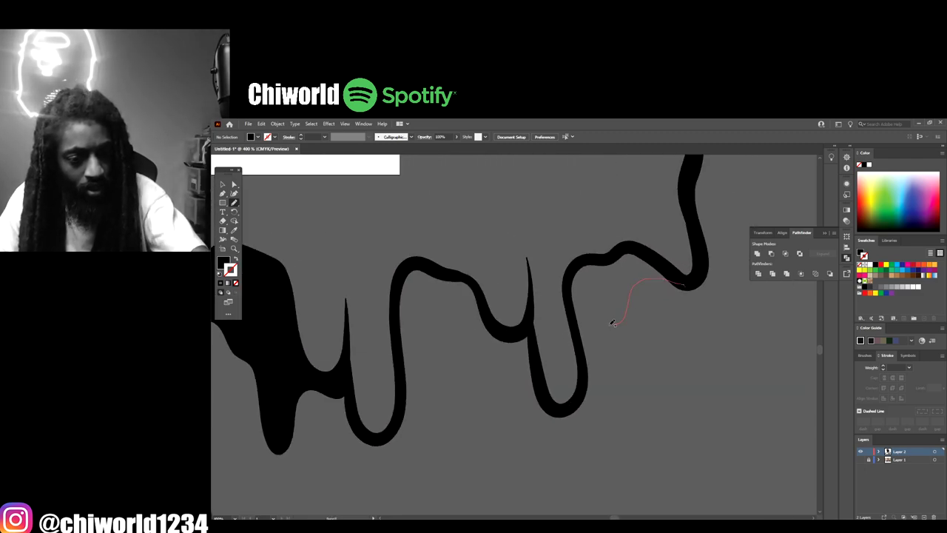
mouse_move(586, 377)
left_mouse_down()
mouse_move(574, 298)
mouse_move(605, 260)
mouse_move(648, 251)
mouse_move(683, 278)
left_mouse_up()
mouse_move(535, 324)
left_mouse_down()
mouse_move(531, 369)
mouse_move(495, 401)
left_mouse_up()
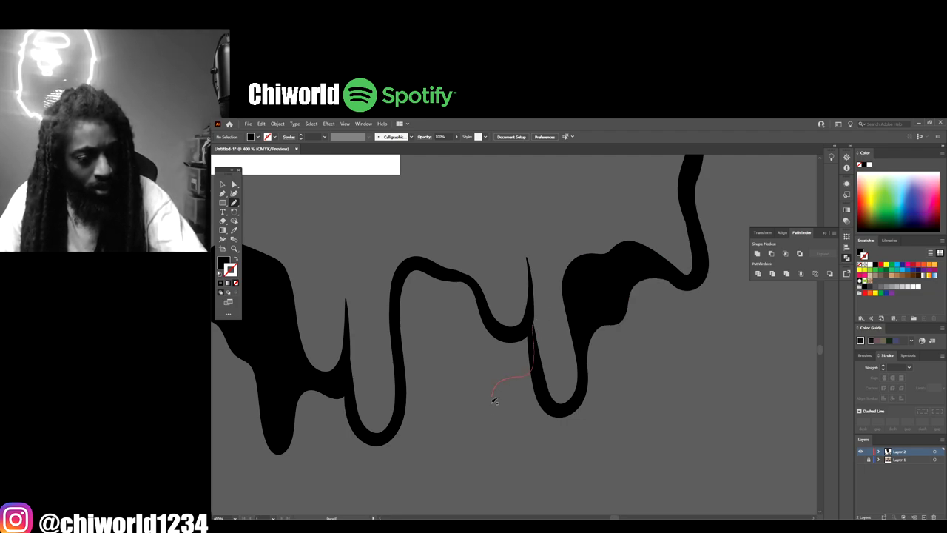
mouse_move(405, 392)
left_mouse_down()
mouse_move(405, 285)
mouse_move(444, 271)
mouse_move(483, 290)
mouse_move(522, 330)
mouse_move(528, 371)
left_mouse_up()
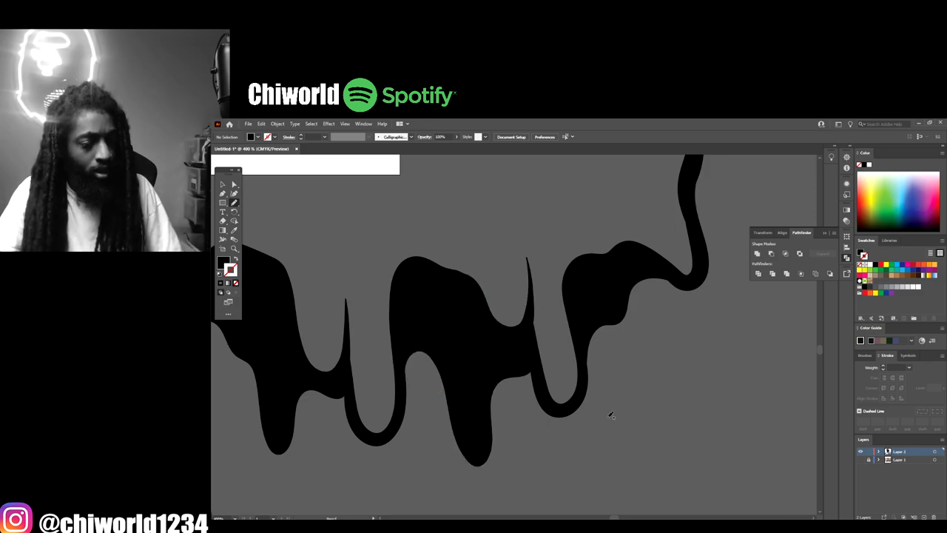
Step: Draw a filled black drip shape below the middle of the shirt, spanning the next two unfilled arches beside the existing fills
key("ctrl+minus")
key("ctrl+minus")
key("ctrl+minus")
key("ctrl+minus")
key("ctrl+minus")
key("ctrl+minus")
key("ctrl+minus")
key("ctrl+minus")
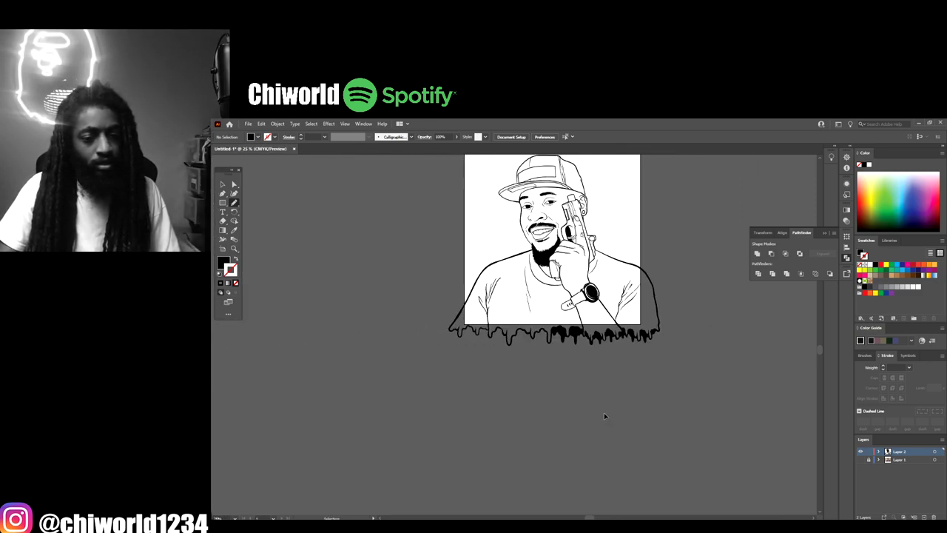
scroll(604, 416, "right", 3)
scroll(795, 444, "up", 1)
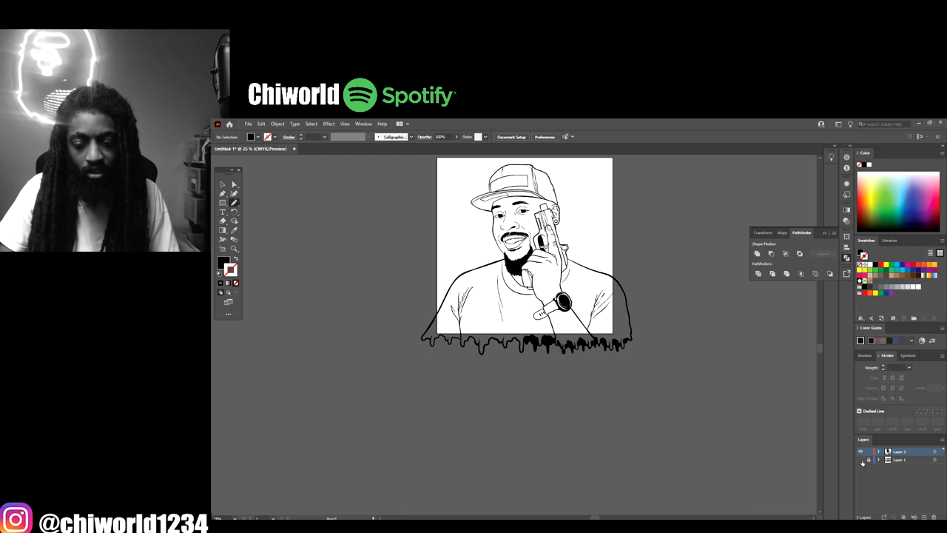
key("ctrl+plus")
key("ctrl+plus")
key("ctrl+plus")
key("ctrl+plus")
key("ctrl+plus")
key("ctrl+plus")
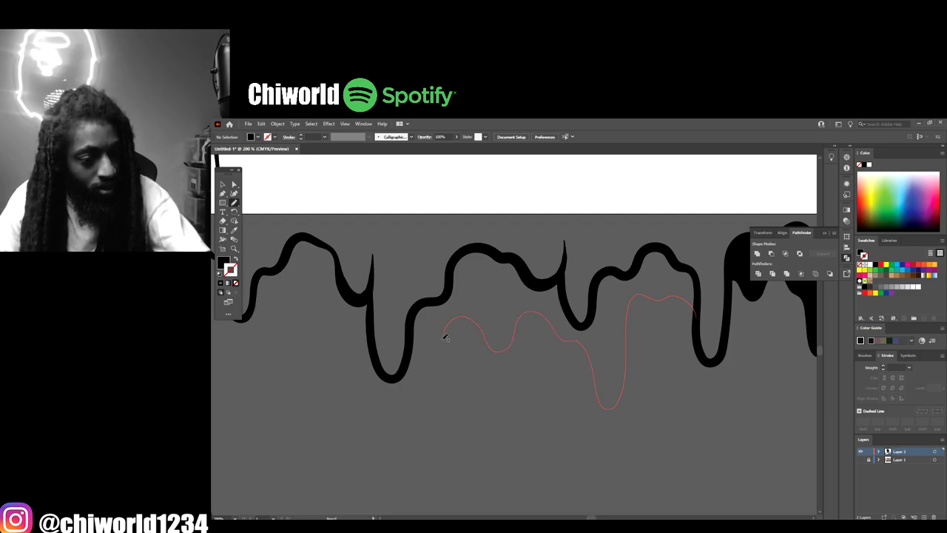
mouse_move(412, 354)
left_mouse_down()
mouse_move(421, 303)
mouse_move(437, 299)
mouse_move(465, 247)
mouse_move(520, 260)
mouse_move(543, 281)
mouse_move(565, 273)
mouse_move(573, 316)
left_mouse_up()
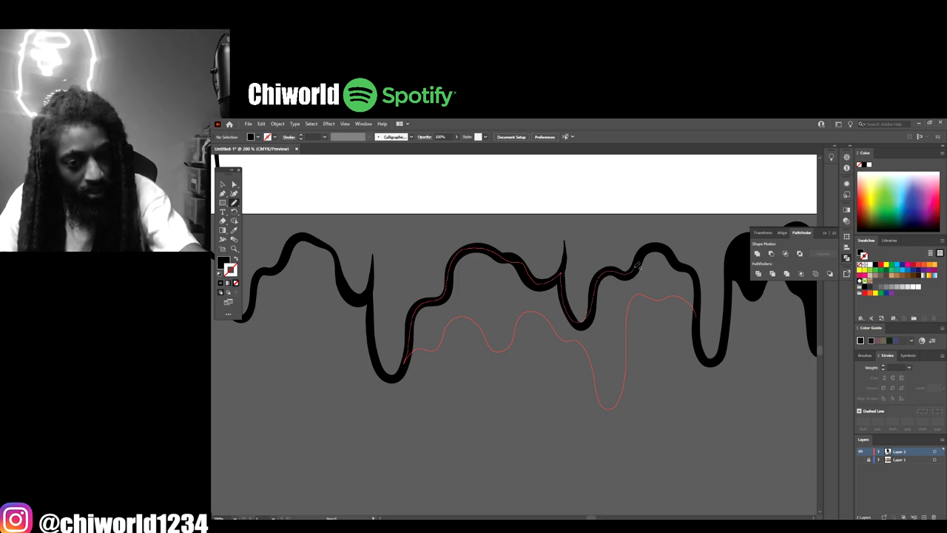
left_click_drag(637, 267, 656, 246)
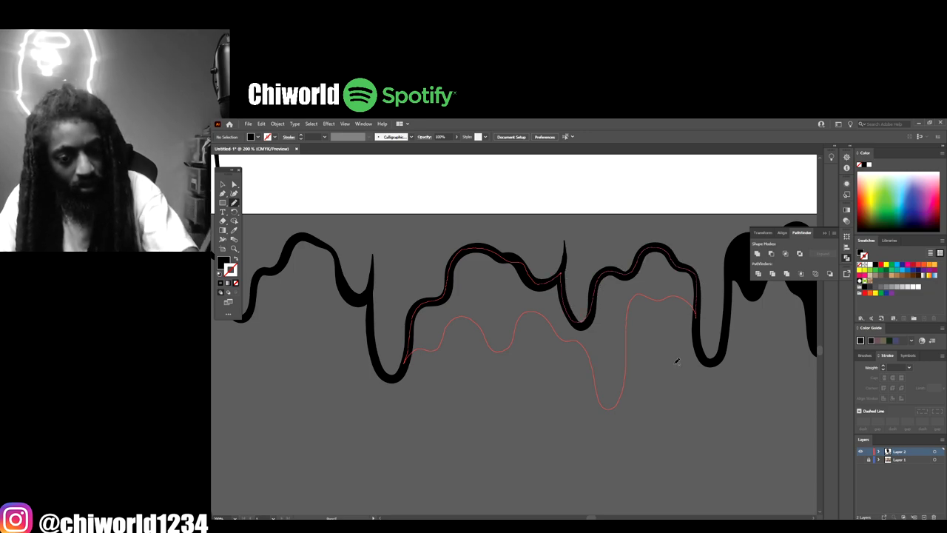
Step: Draw a filled black drip shape spanning the next three arches around the opposite sleeve's inner line, with one long central drip
key("ctrl+minus")
key("ctrl+minus")
key("ctrl+minus")
scroll(669, 371, "left", 2)
key("ctrl+equal")
key("ctrl+equal")
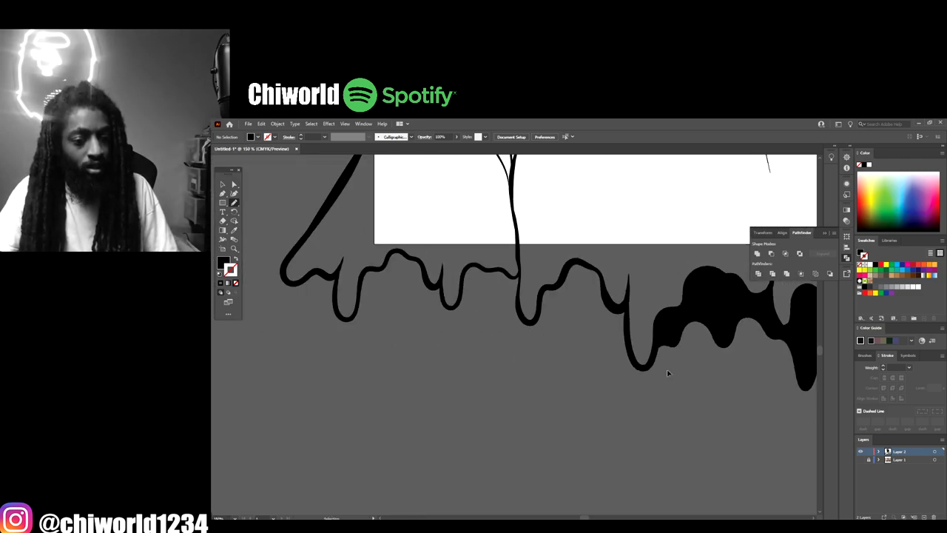
scroll(667, 372, "up", 2)
left_click(663, 364, "ctrl")
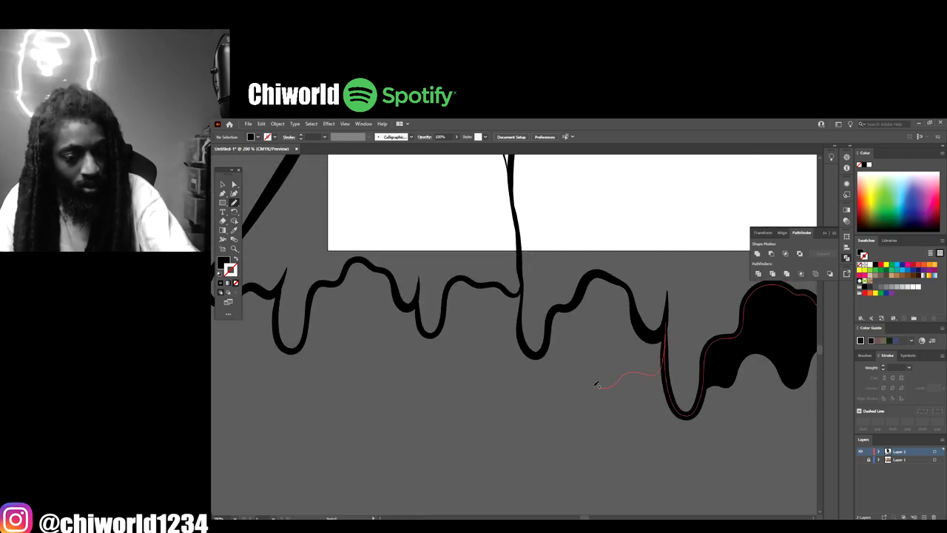
mouse_move(539, 457)
left_mouse_down()
mouse_move(523, 388)
mouse_move(497, 352)
left_mouse_up()
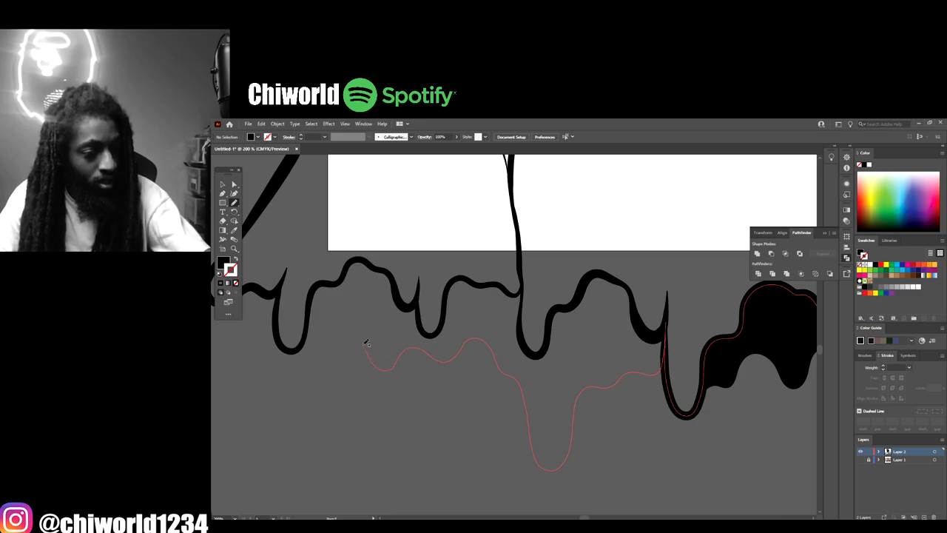
mouse_move(366, 343)
left_mouse_down()
mouse_move(335, 343)
mouse_move(323, 390)
left_mouse_up()
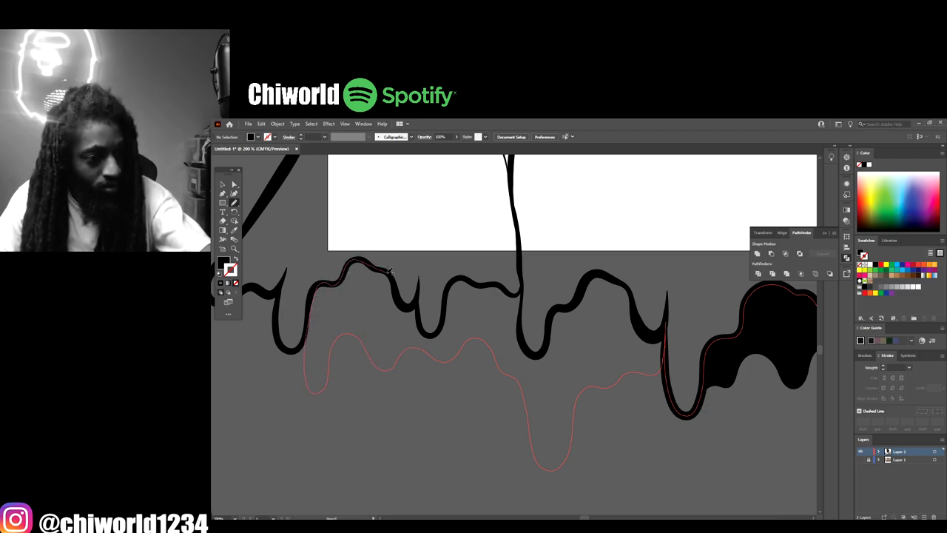
mouse_move(390, 272)
left_mouse_down()
mouse_move(411, 307)
mouse_move(418, 297)
mouse_move(437, 335)
mouse_move(447, 309)
left_mouse_up()
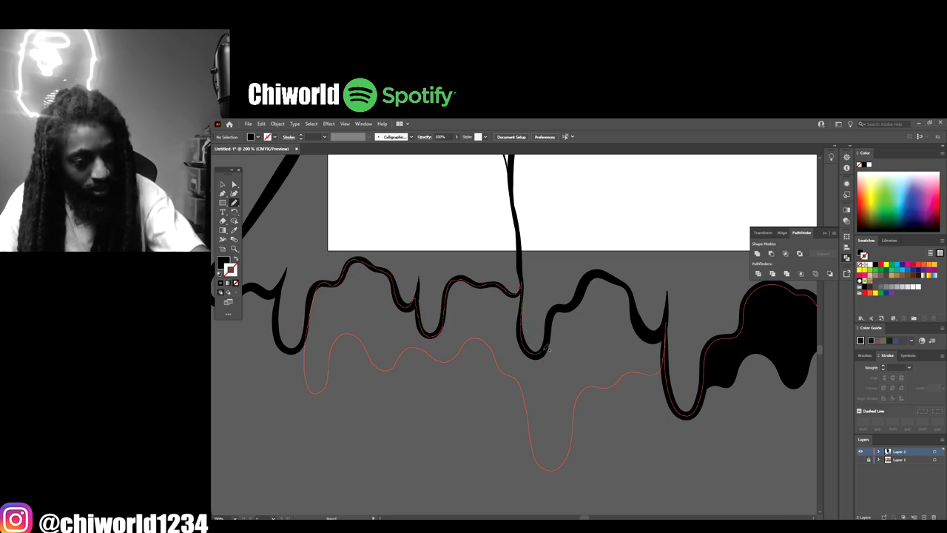
mouse_move(546, 349)
left_mouse_down()
mouse_move(554, 312)
mouse_move(578, 299)
mouse_move(602, 273)
left_mouse_up()
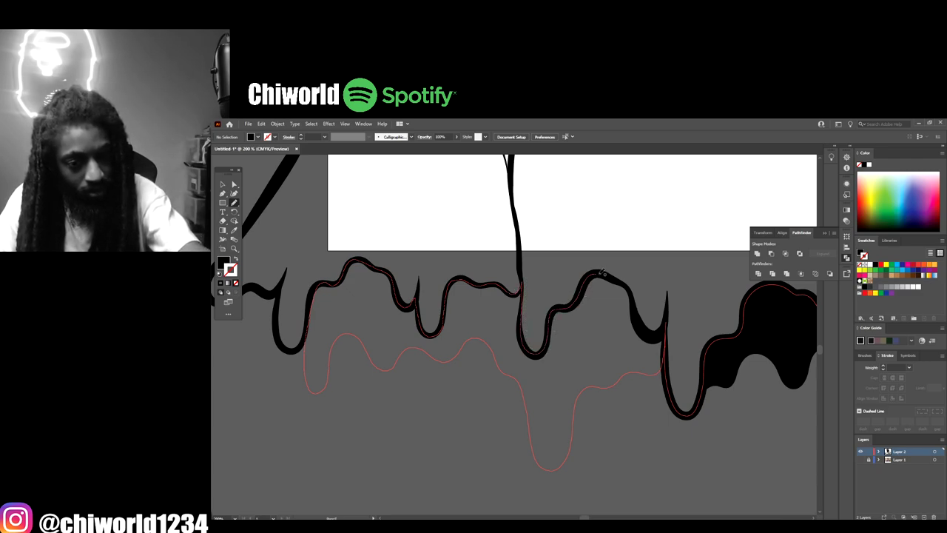
mouse_move(635, 302)
left_mouse_down()
mouse_move(656, 335)
mouse_move(675, 308)
left_mouse_up()
Step: Fill the last arches toward the opposite sleeve's outer corner with a closed black drip shape tracing the outline
key("ctrl+minus")
key("ctrl+plus")
key("ctrl+plus")
key("ctrl+plus")
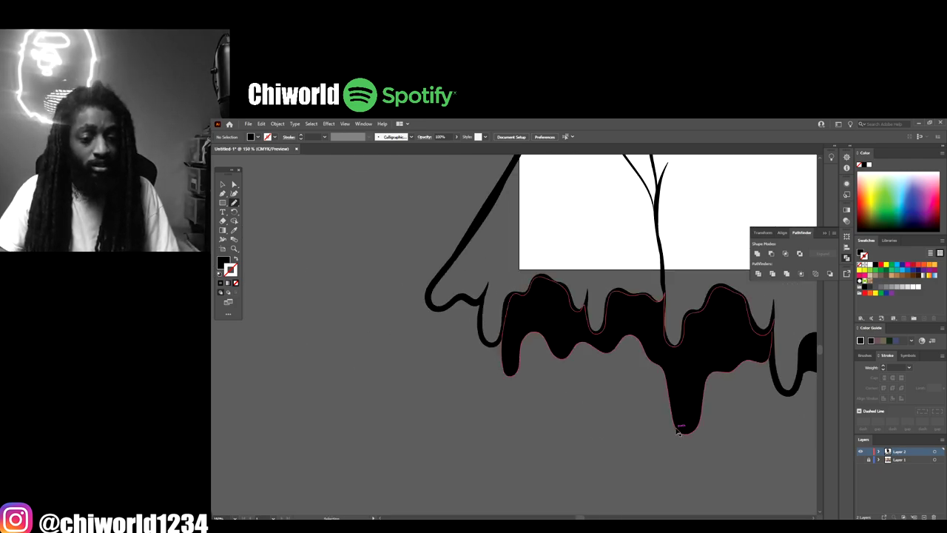
left_click_drag(583, 248, 551, 372)
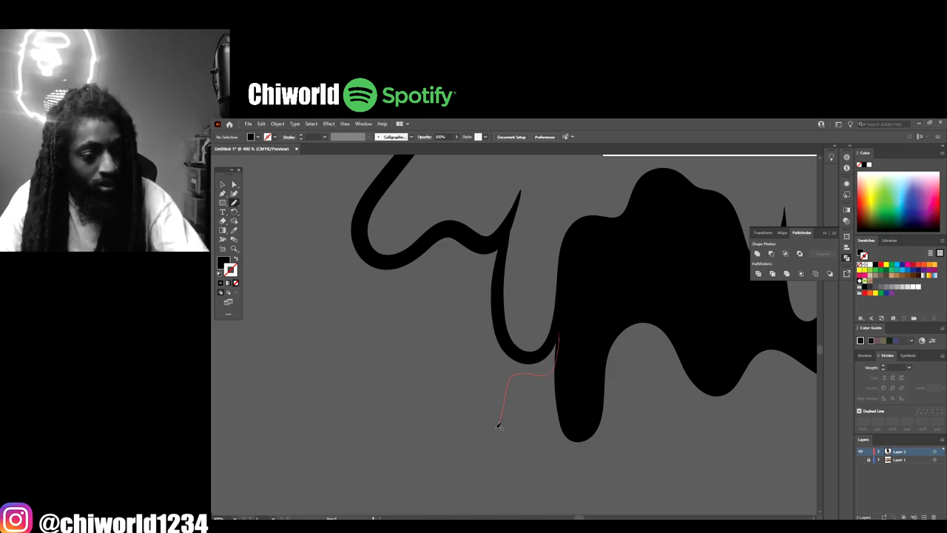
mouse_move(413, 253)
left_mouse_down()
mouse_move(450, 229)
mouse_move(493, 240)
mouse_move(505, 230)
mouse_move(500, 314)
mouse_move(520, 354)
mouse_move(557, 330)
mouse_move(572, 258)
left_mouse_up()
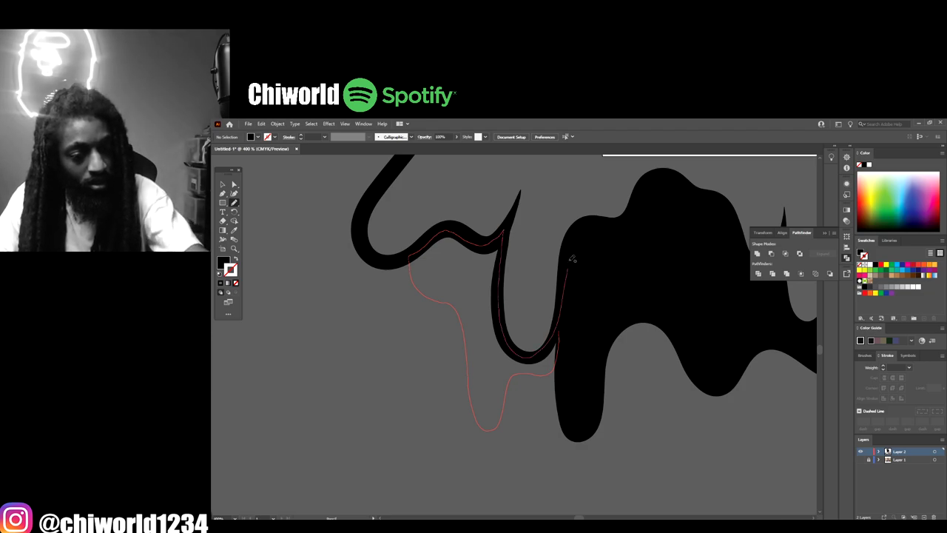
Step: Paint a curved 1 pt black stroke with the Paintbrush across the inner corner of the eye nearer the gun
key("ctrl+minus")
key("ctrl+minus")
key("ctrl+minus")
key("ctrl+minus")
key("ctrl+minus")
key("ctrl+minus")
key("ctrl+minus")
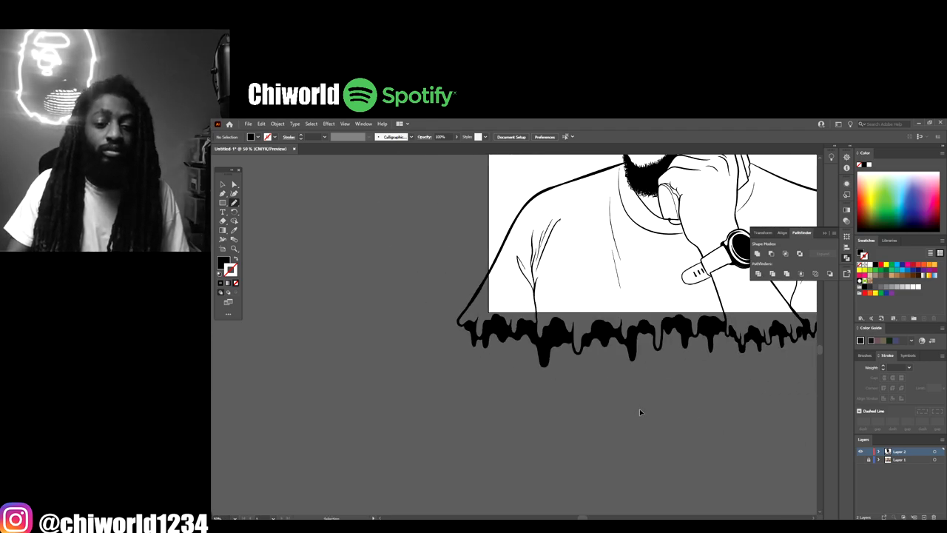
scroll(641, 412, "up", 2)
key("ctrl+plus")
key("ctrl+plus")
key("ctrl+plus")
key("ctrl+plus")
key("ctrl+plus")
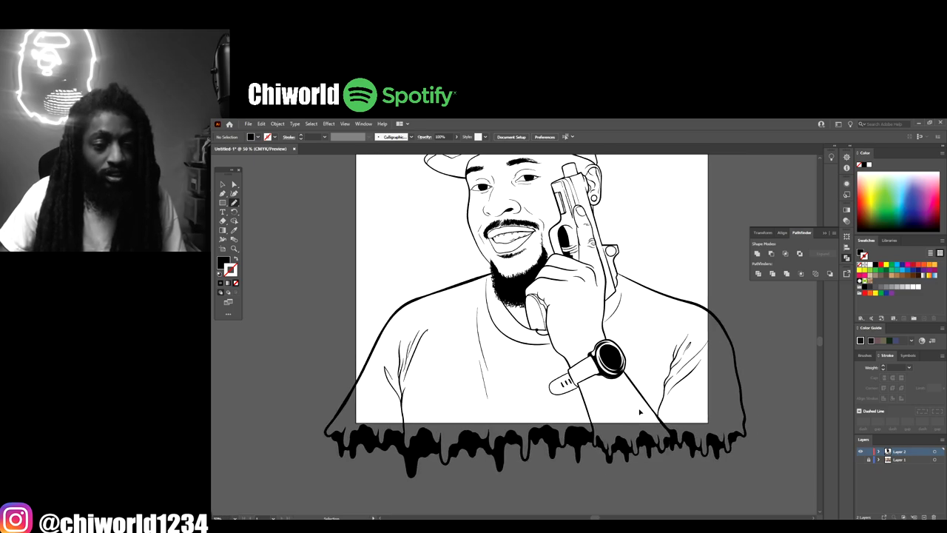
scroll(629, 404, "up", 2)
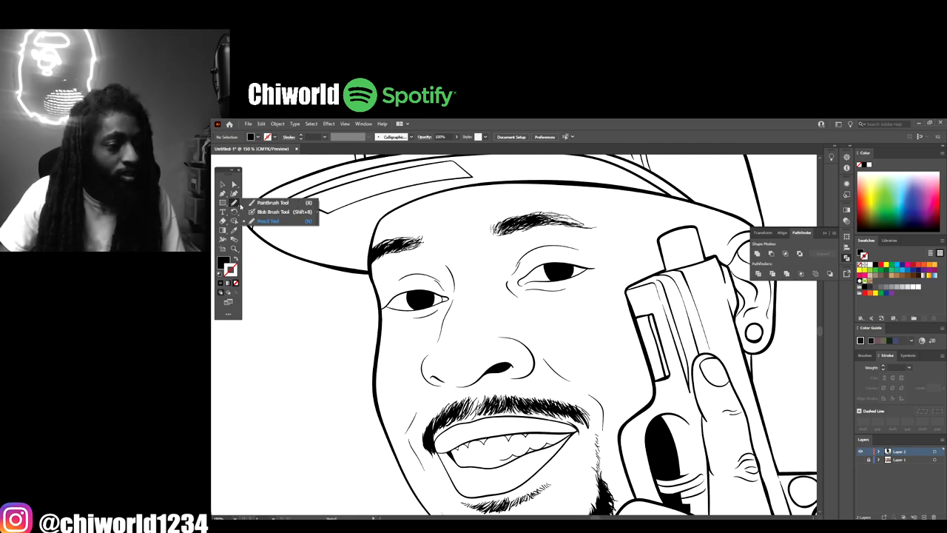
key("ctrl+plus")
key("ctrl+plus")
key("ctrl+plus")
key("ctrl+plus")
key("ctrl+plus")
key("ctrl+plus")
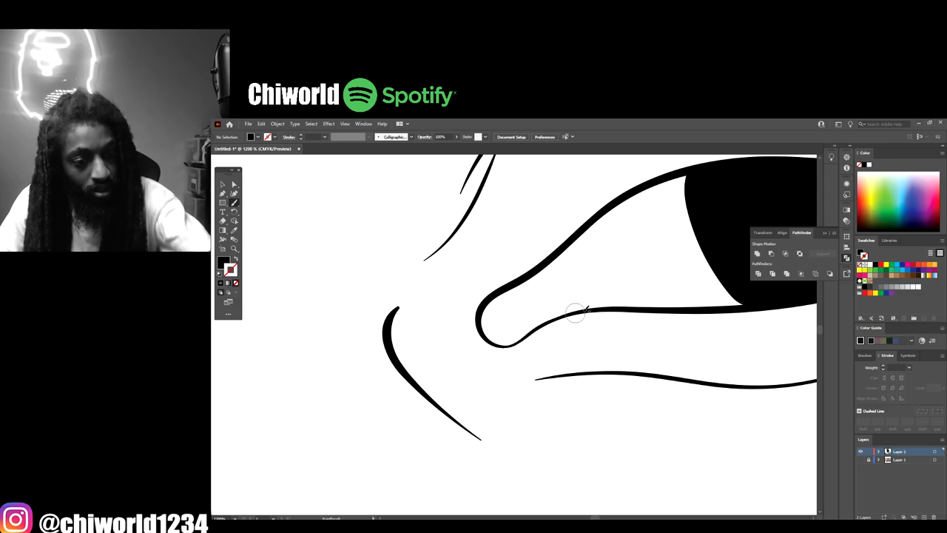
key("shift+x")
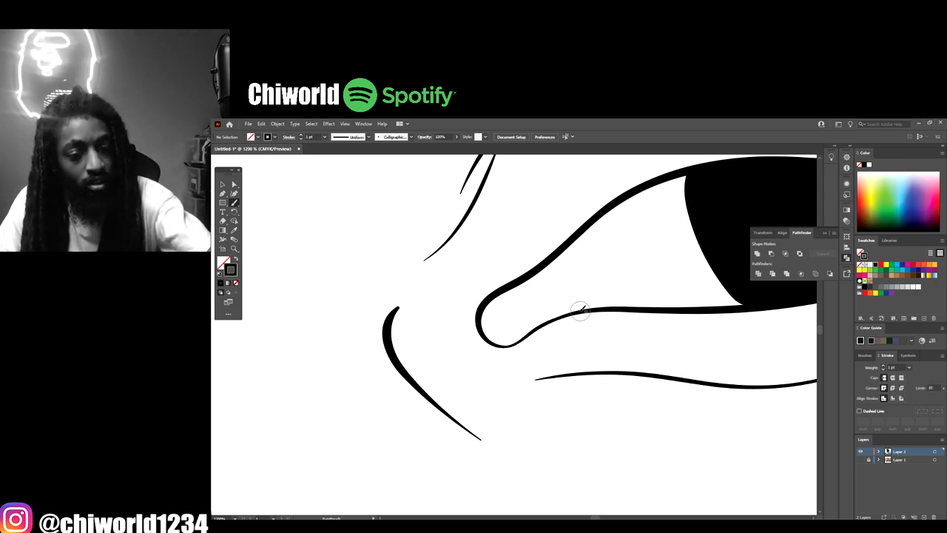
mouse_move(571, 309)
left_mouse_down()
mouse_move(547, 278)
mouse_move(579, 233)
left_mouse_up()
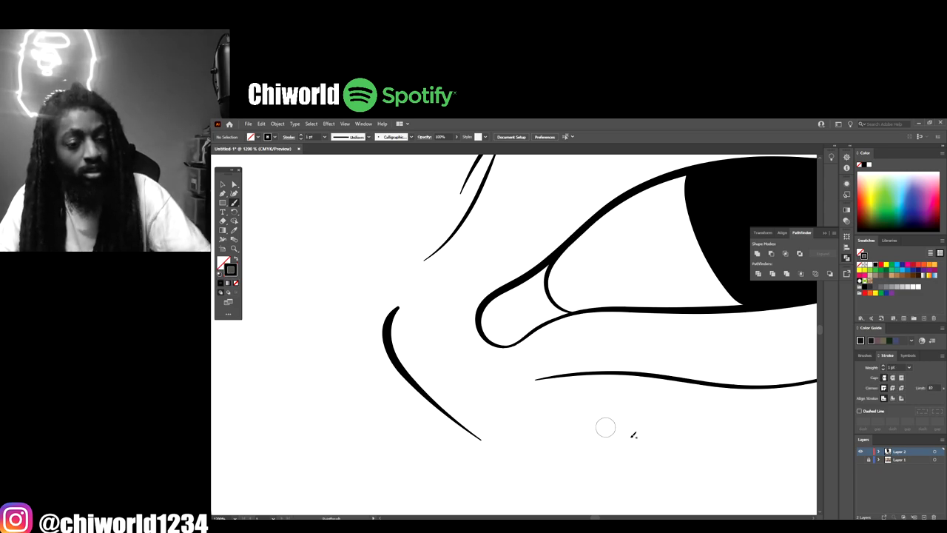
Step: Thicken the upper eyelid line of the eye farther from the gun with brush strokes from its outer corner
key("ctrl+minus")
key("ctrl+minus")
key("ctrl+minus")
key("ctrl+minus")
key("ctrl+minus")
key("ctrl+minus")
key("ctrl+minus")
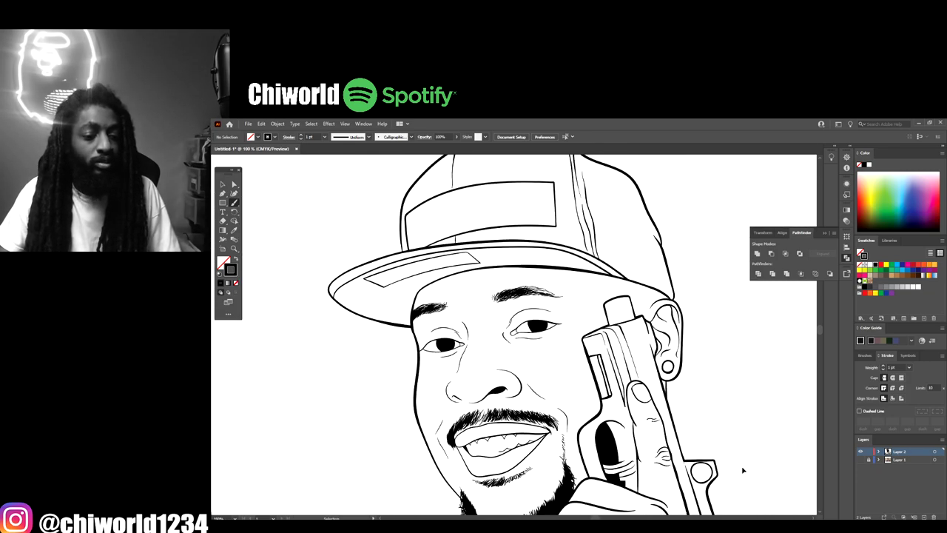
key("ctrl+plus")
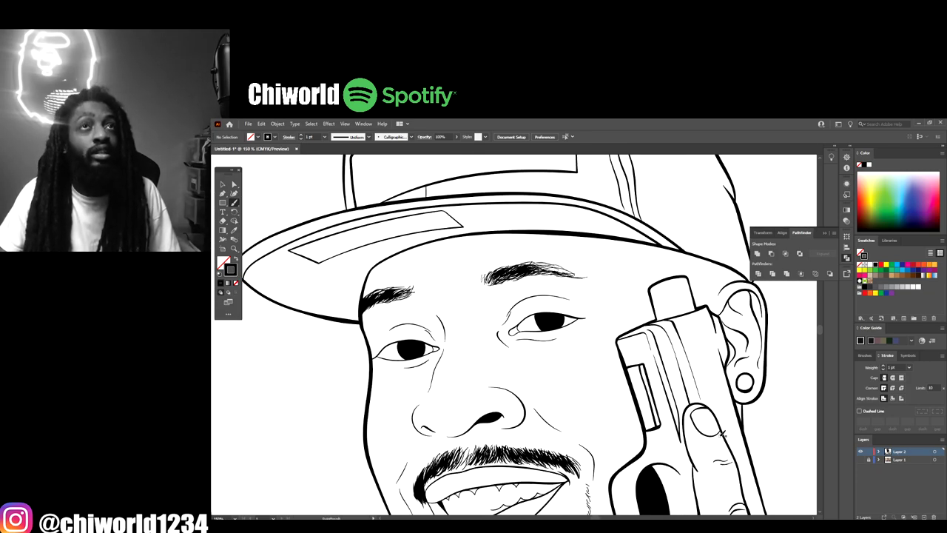
key("ctrl+plus")
key("ctrl+plus")
key("ctrl+plus")
key("ctrl+plus")
key("ctrl+plus")
key("ctrl+plus")
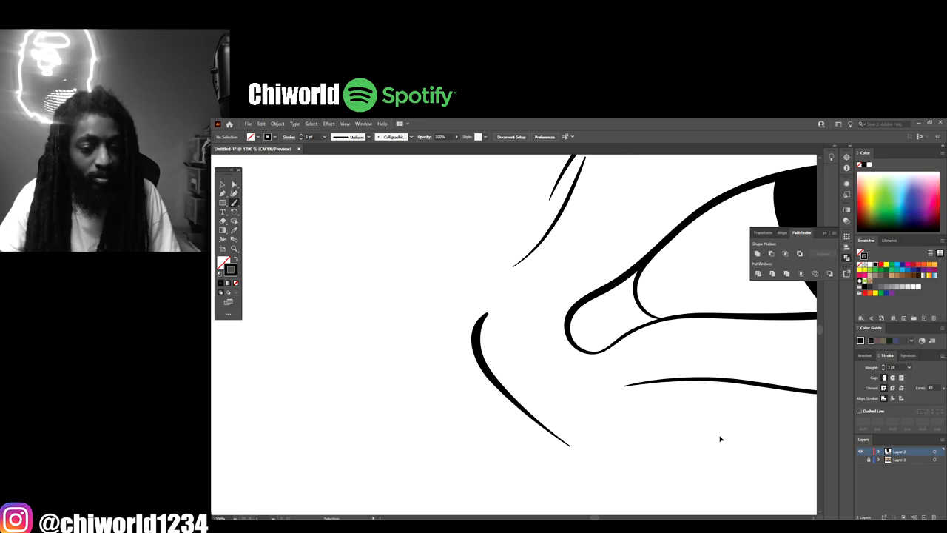
key("ctrl+minus")
key("ctrl+minus")
key("ctrl+minus")
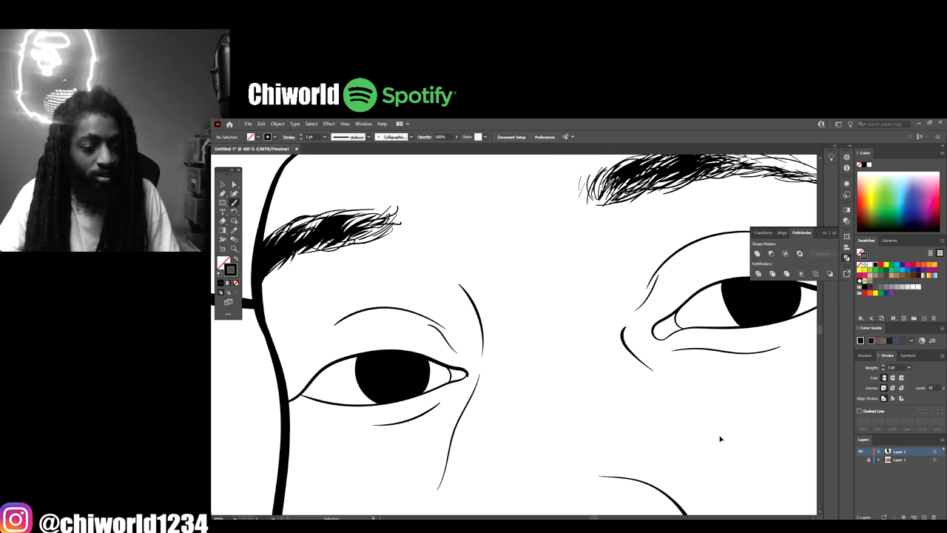
key("ctrl+plus")
key("ctrl+plus")
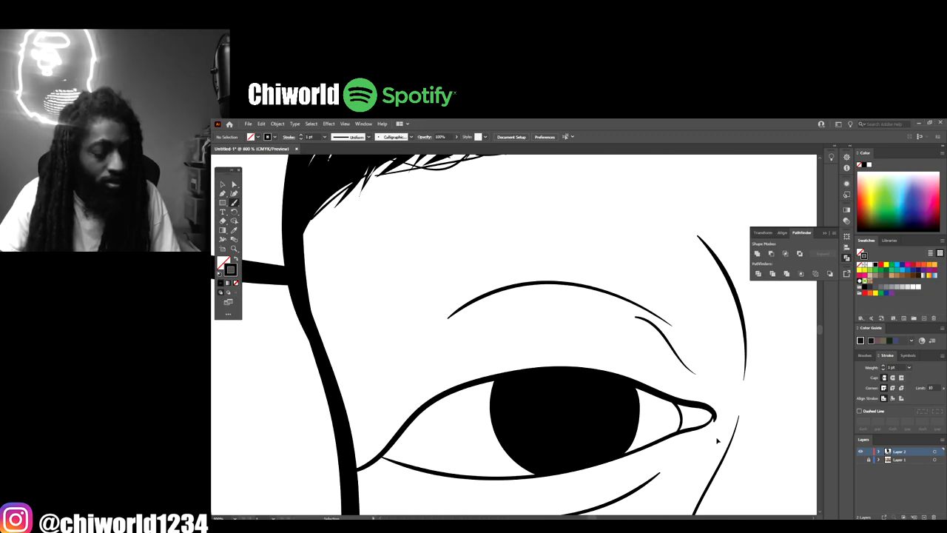
scroll(717, 441, "down", 3)
key("ctrl+plus")
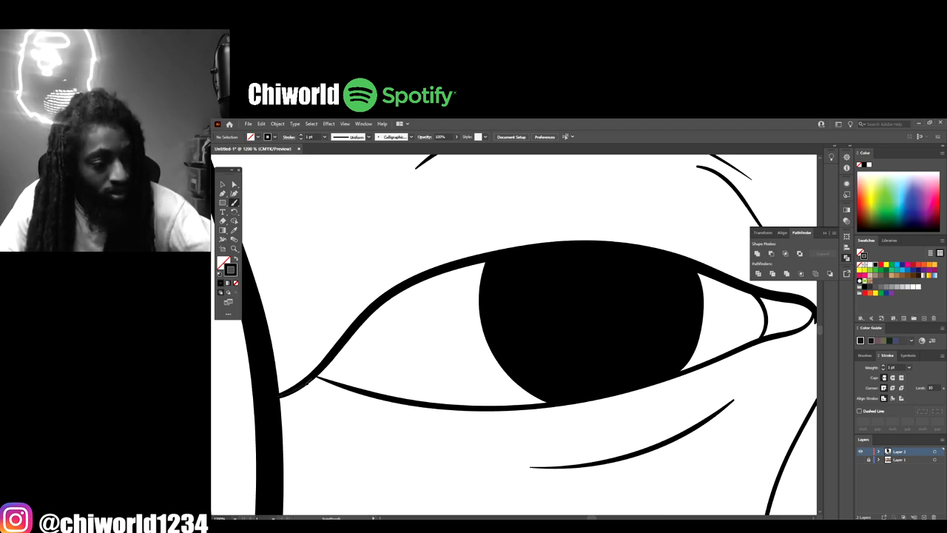
mouse_move(308, 382)
left_mouse_down()
mouse_move(395, 301)
mouse_move(453, 269)
mouse_move(542, 248)
mouse_move(647, 249)
left_mouse_up()
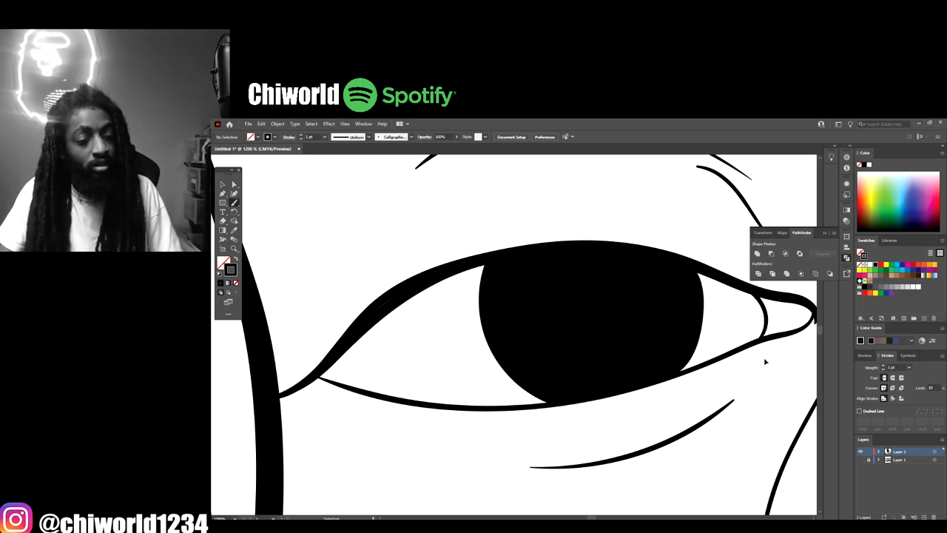
key("ctrl+minus")
key("ctrl+plus")
left_click_drag(364, 317, 420, 276)
Step: Thicken the upper eyelid line of the eye nearer the gun with a brush stroke from its inner corner
key("ctrl+minus")
key("ctrl+minus")
key("ctrl+minus")
key("ctrl+minus")
key("ctrl+minus")
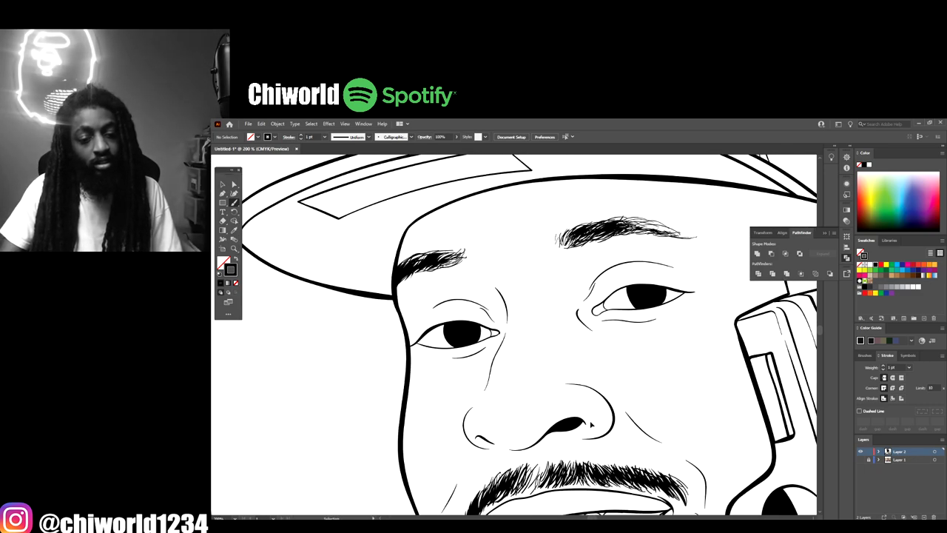
key("ctrl+plus")
key("ctrl+plus")
key("ctrl+plus")
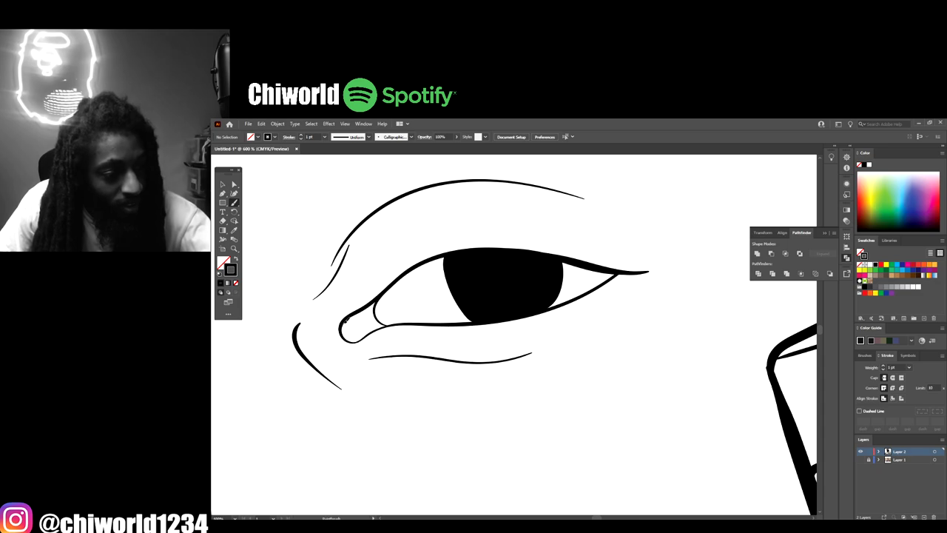
mouse_move(393, 282)
left_mouse_down()
mouse_move(433, 260)
mouse_move(485, 250)
mouse_move(609, 269)
left_mouse_up()
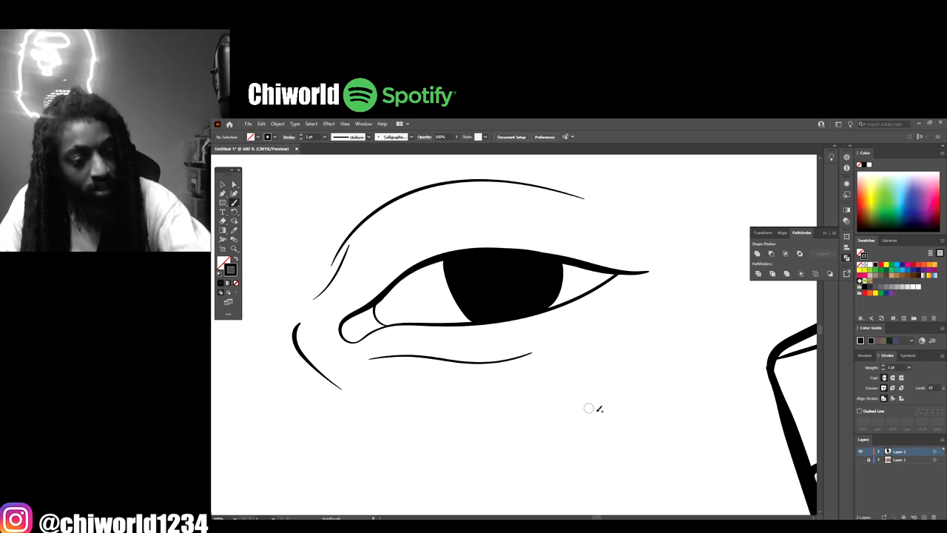
Step: Draw a wavy black camo shape with the Pencil tool, black fill and no stroke, along the upper edge of the cap's front panel
key("ctrl+minus")
key("ctrl+minus")
key("ctrl+minus")
key("ctrl+minus")
key("ctrl+minus")
key("ctrl+minus")
key("ctrl+minus")
key("ctrl+minus")
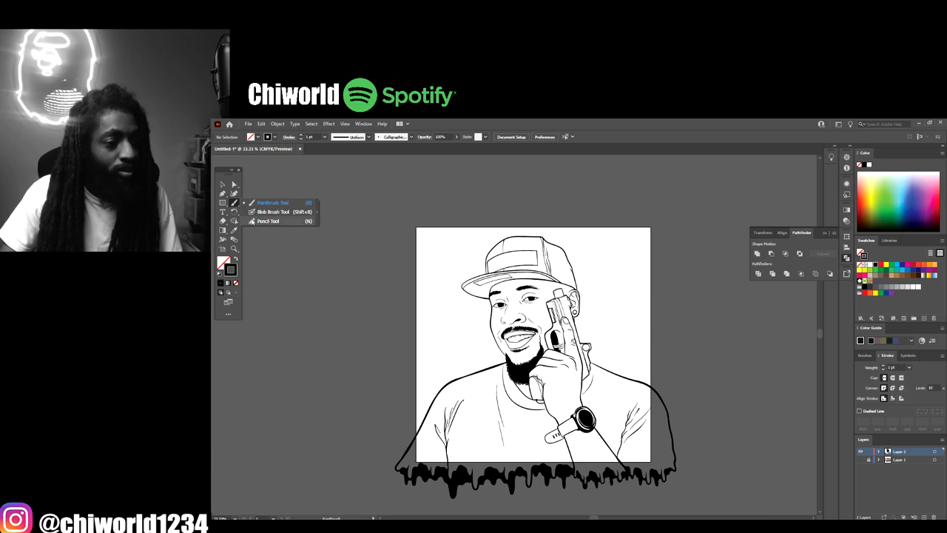
left_click(236, 259)
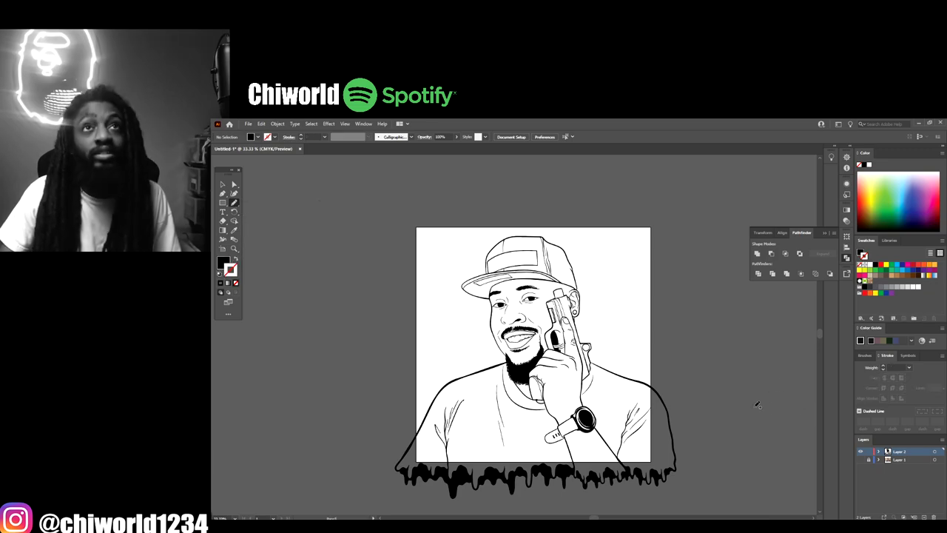
scroll(823, 147, "up", 5)
key("ctrl+plus")
key("ctrl+plus")
key("ctrl+plus")
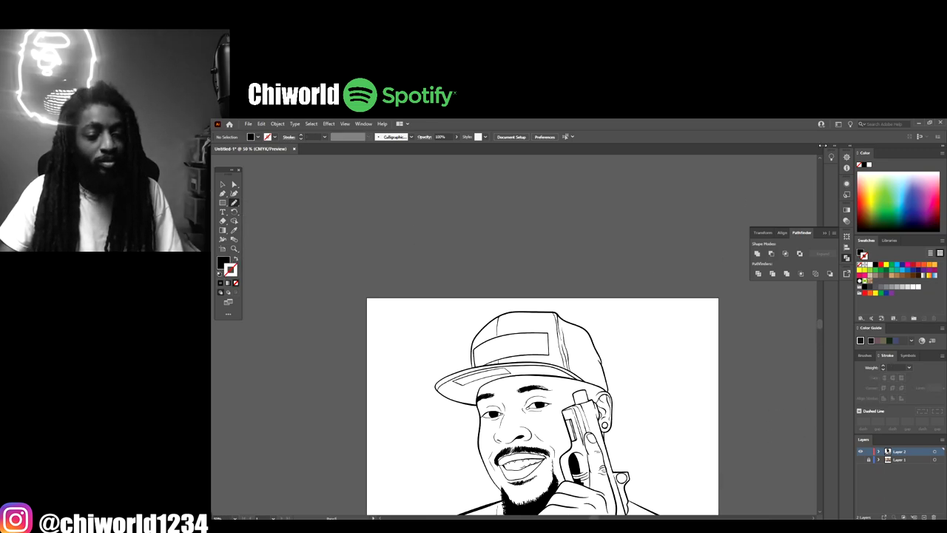
key("ctrl+plus")
key("ctrl+plus")
key("ctrl+plus")
key("ctrl+plus")
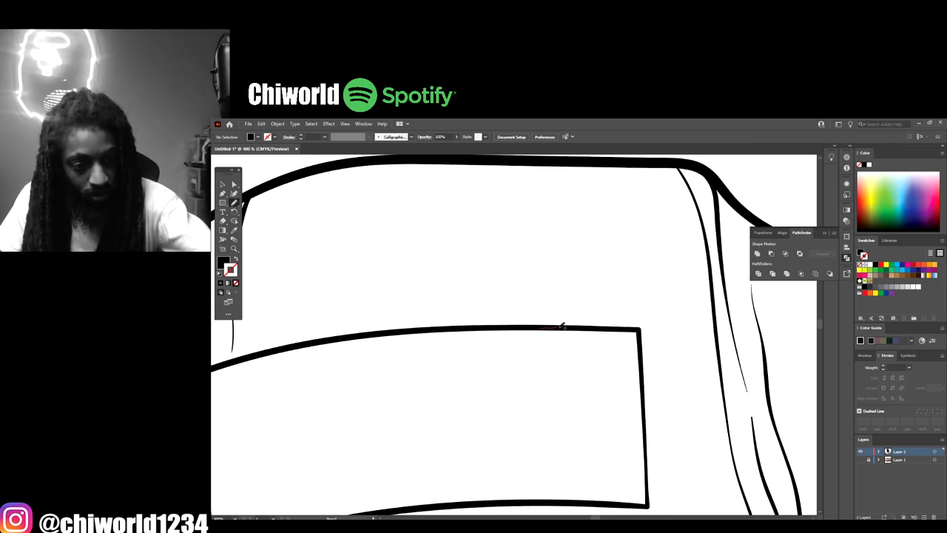
left_click_drag(563, 325, 599, 327)
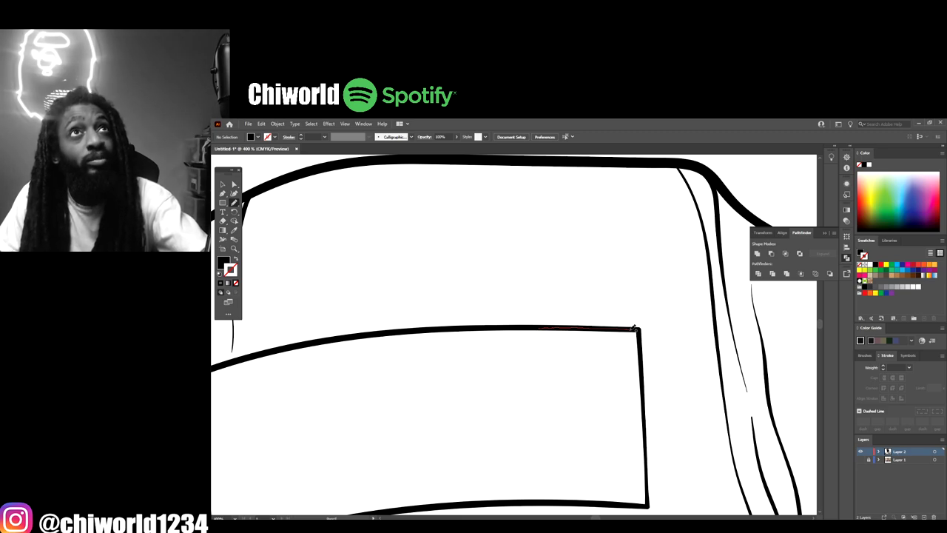
mouse_move(662, 316)
left_mouse_down()
mouse_move(705, 257)
mouse_move(684, 233)
mouse_move(621, 280)
left_mouse_up()
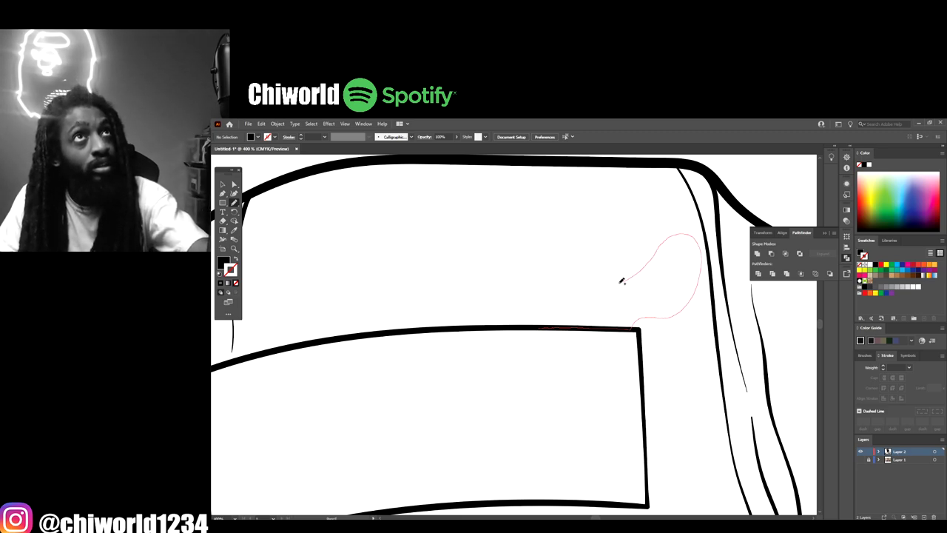
mouse_move(554, 263)
left_mouse_down()
mouse_move(491, 272)
mouse_move(444, 301)
left_mouse_up()
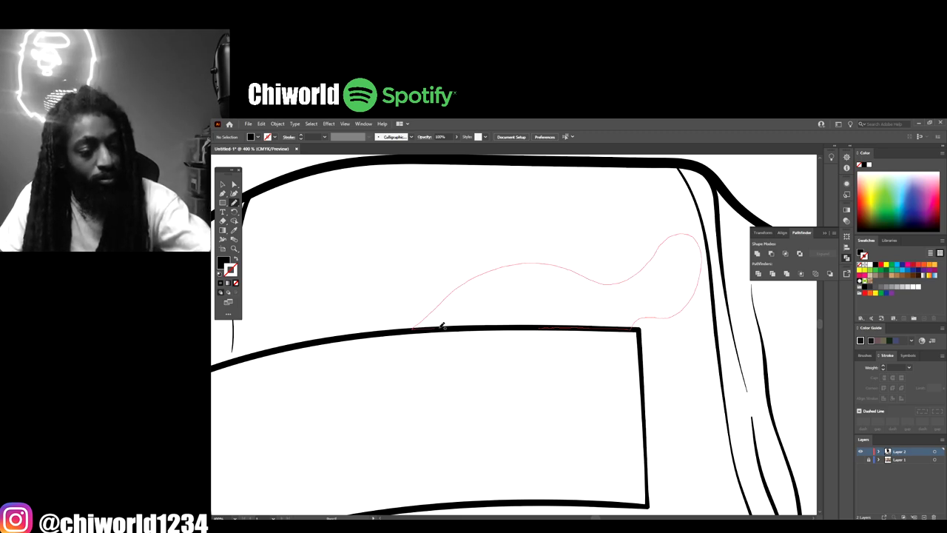
left_click_drag(496, 327, 500, 326)
Step: Draw a small hooked black shape rising from the panel's upper edge, between the crown outline and the thin front seam
scroll(681, 486, "down", 5)
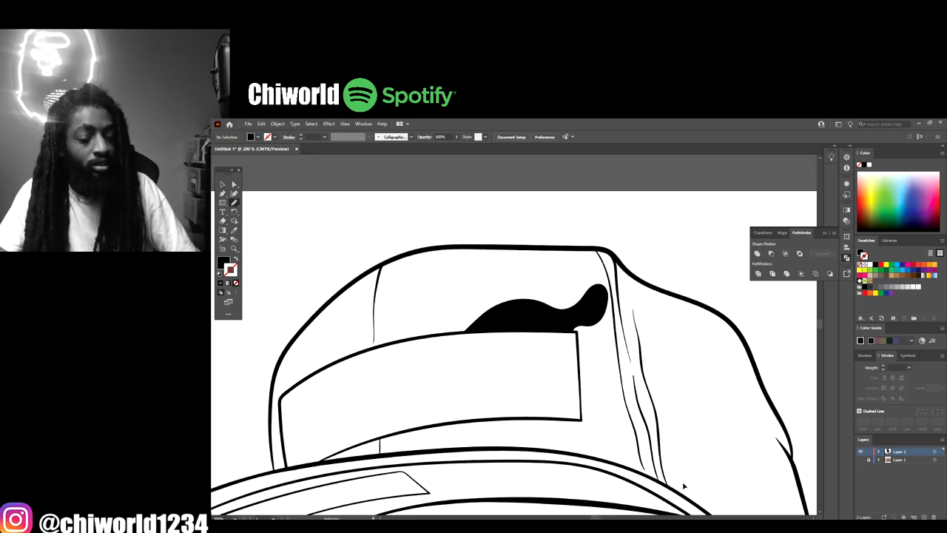
scroll(654, 482, "up", 6)
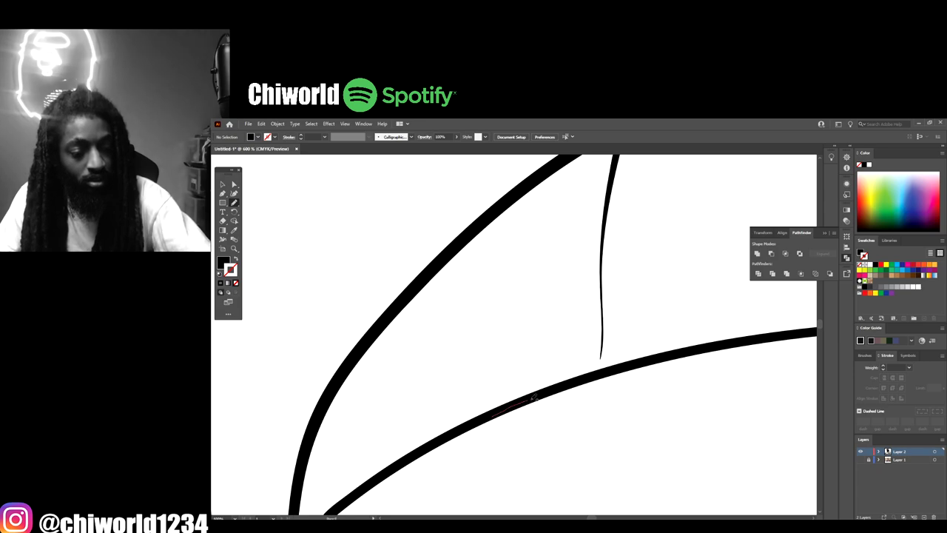
mouse_move(540, 372)
left_mouse_down()
mouse_move(573, 320)
mouse_move(539, 303)
mouse_move(496, 340)
mouse_move(494, 370)
left_mouse_up()
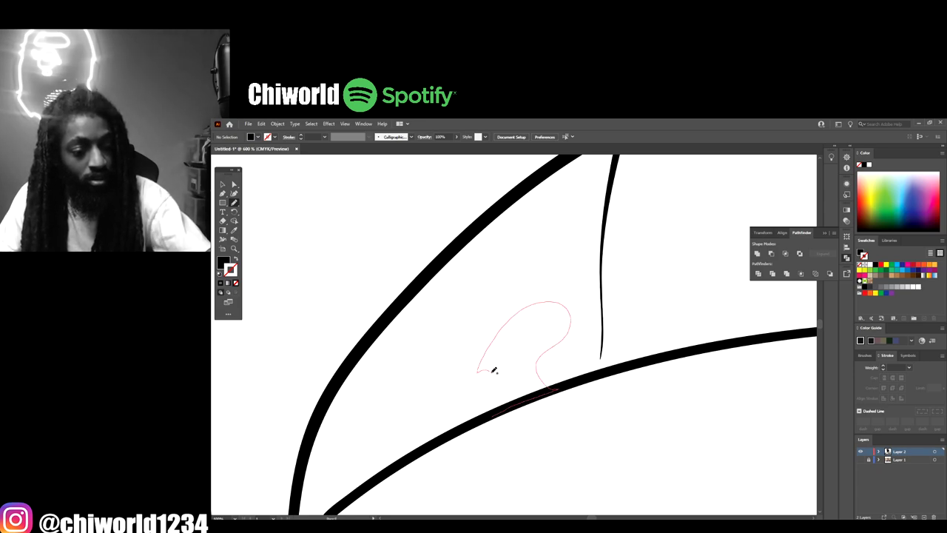
left_click_drag(452, 433, 453, 435)
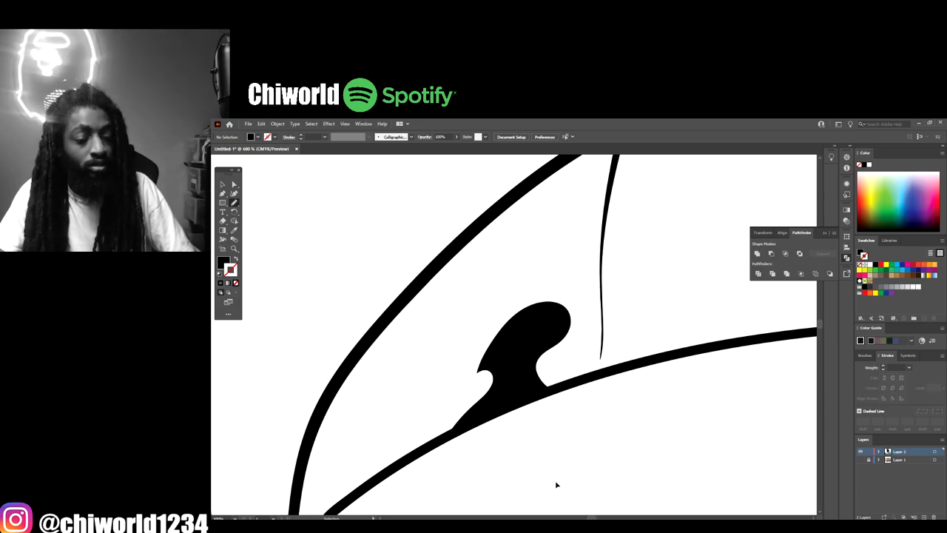
Step: Draw a black camo shape from the brim up around the panel's lower corner nearest the cap's side seam
scroll(556, 485, "down", 3)
scroll(557, 484, "down", 10)
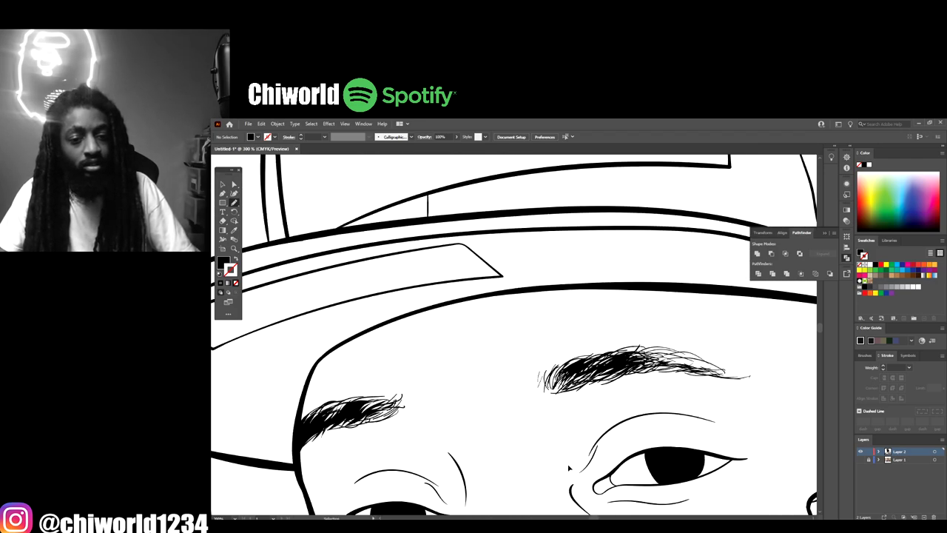
scroll(569, 468, "up", 5)
scroll(569, 466, "up", 1)
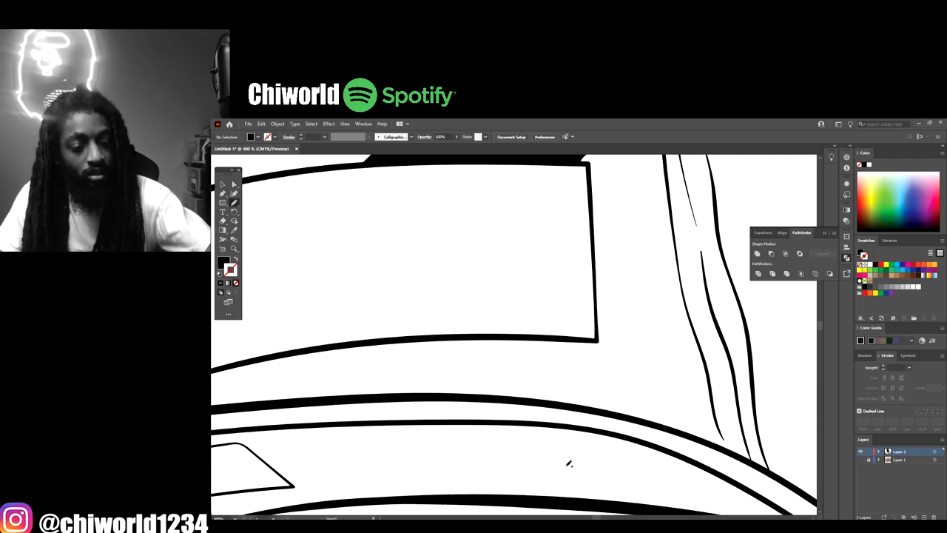
left_click_drag(484, 358, 425, 395)
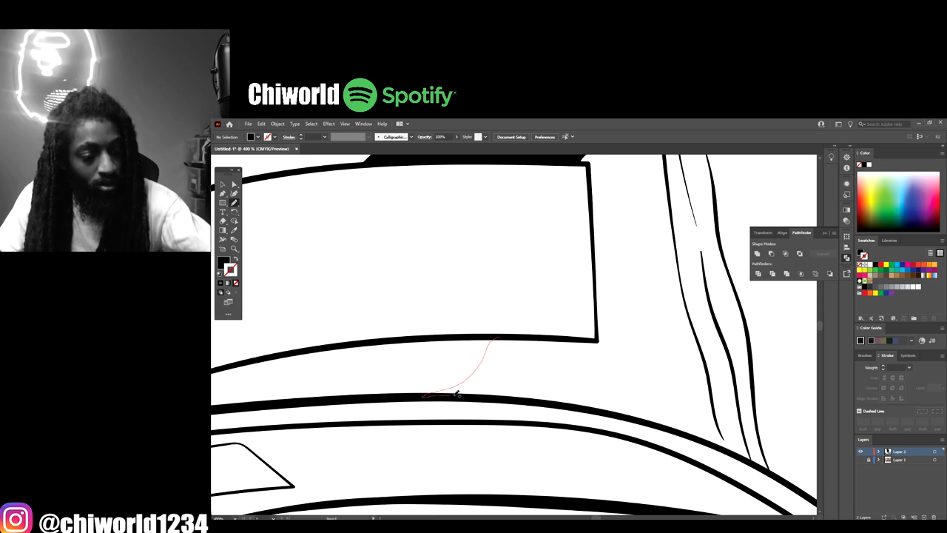
left_click_drag(516, 385, 531, 361)
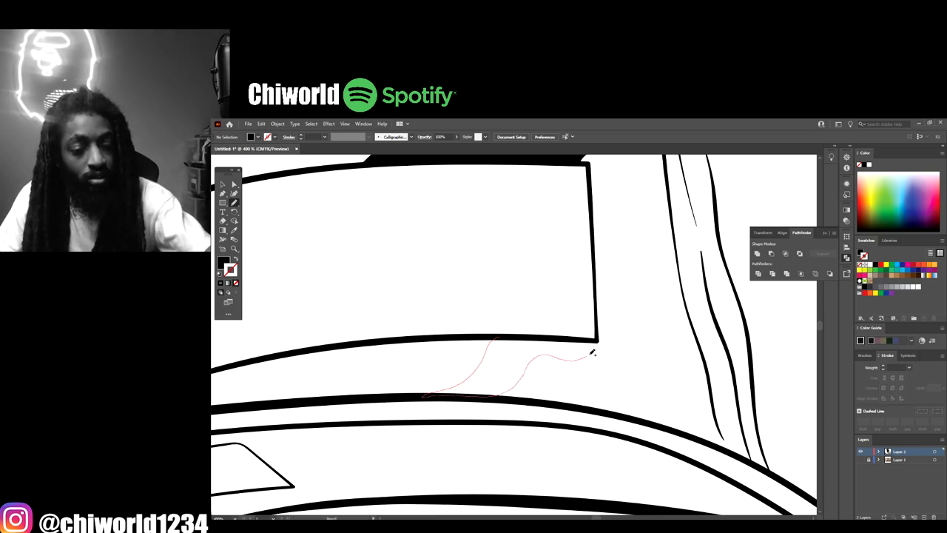
mouse_move(592, 353)
left_mouse_down()
mouse_move(623, 337)
mouse_move(662, 390)
mouse_move(689, 354)
mouse_move(631, 285)
left_mouse_up()
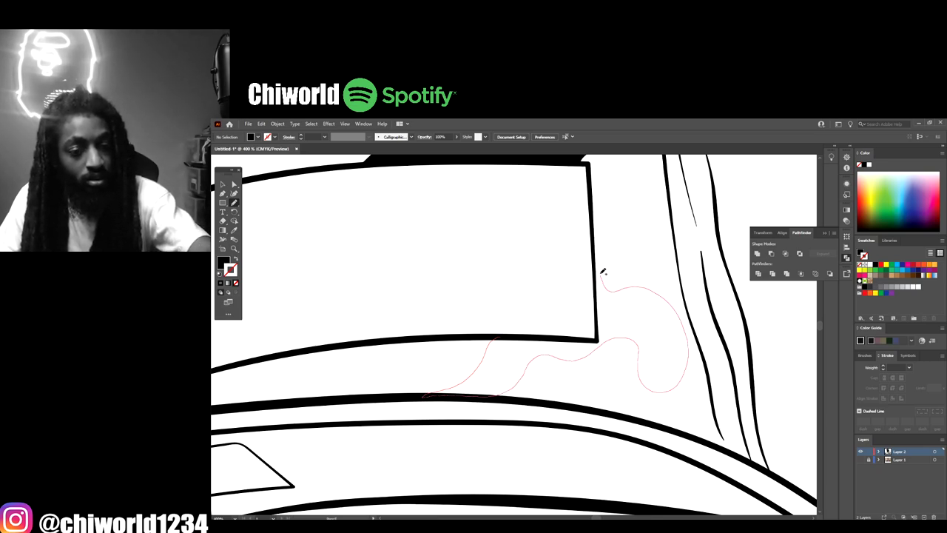
mouse_move(598, 338)
left_mouse_down()
mouse_move(530, 335)
mouse_move(497, 397)
left_mouse_up()
Step: Draw a large winding black camo shape on the cap's side above the brim's rear end, and fill the leftover gap along the brim line
key("ctrl+minus")
key("ctrl+minus")
key("ctrl+minus")
key("ctrl+minus")
key("ctrl+minus")
key("ctrl+minus")
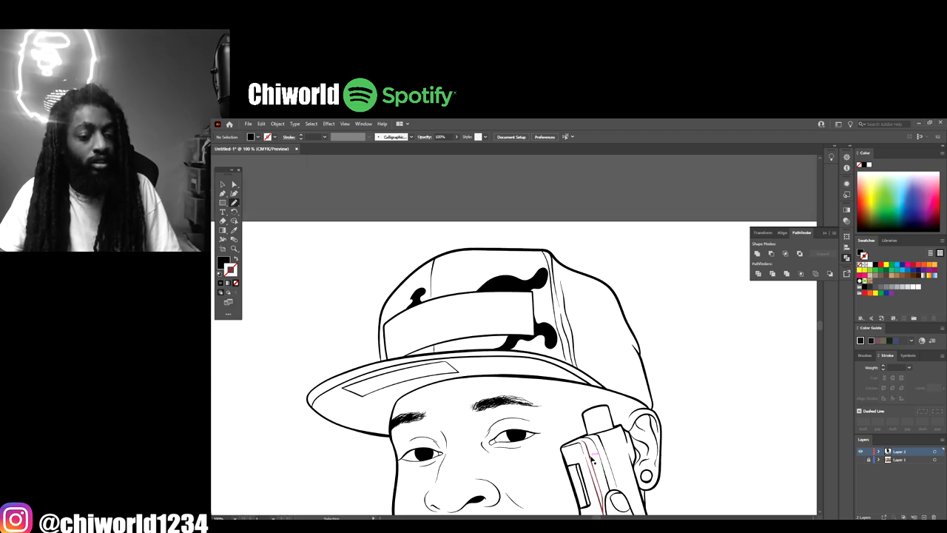
key("ctrl+plus")
key("ctrl+plus")
key("ctrl+plus")
key("ctrl+plus")
key("ctrl+plus")
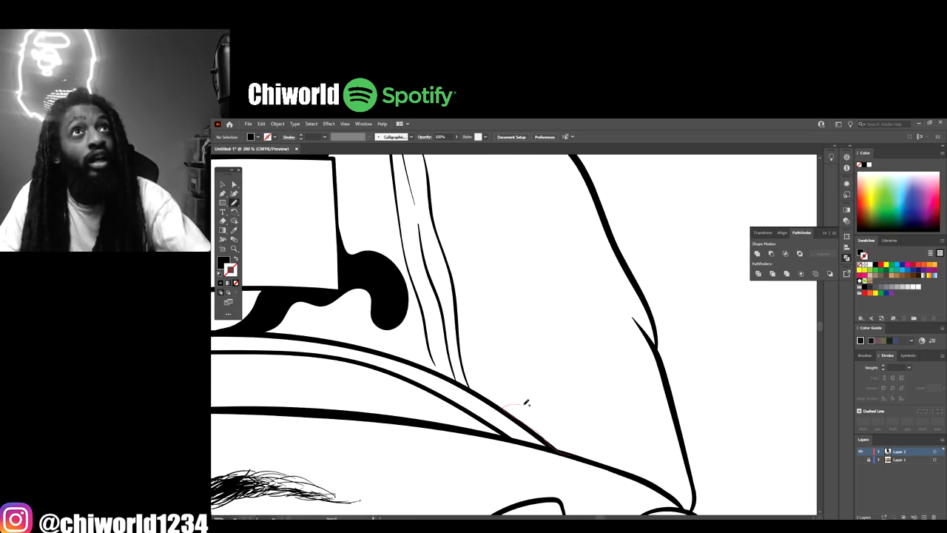
mouse_move(526, 402)
left_mouse_down()
mouse_move(592, 418)
mouse_move(615, 393)
mouse_move(603, 351)
mouse_move(549, 325)
left_mouse_up()
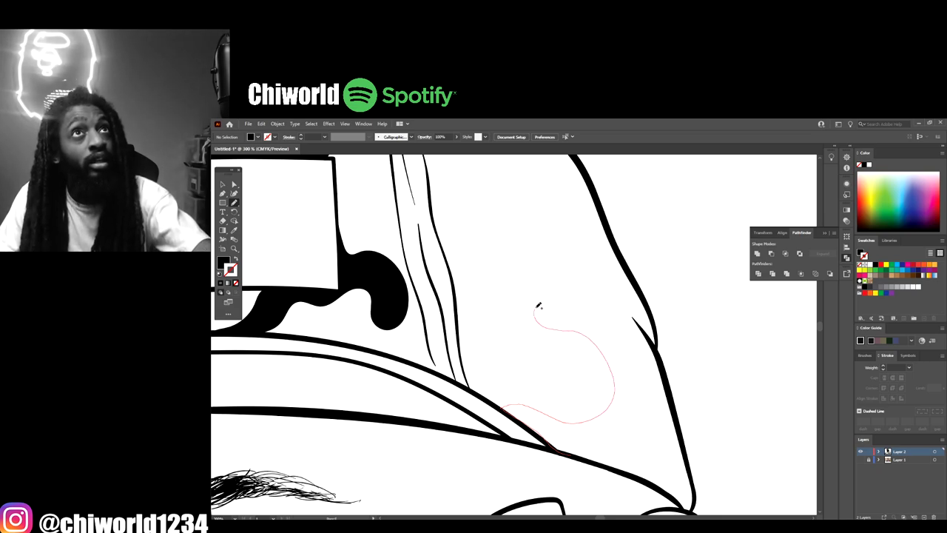
mouse_move(529, 261)
left_mouse_down()
mouse_move(576, 238)
mouse_move(574, 281)
mouse_move(587, 314)
mouse_move(614, 321)
mouse_move(650, 355)
mouse_move(653, 416)
mouse_move(627, 435)
left_mouse_up()
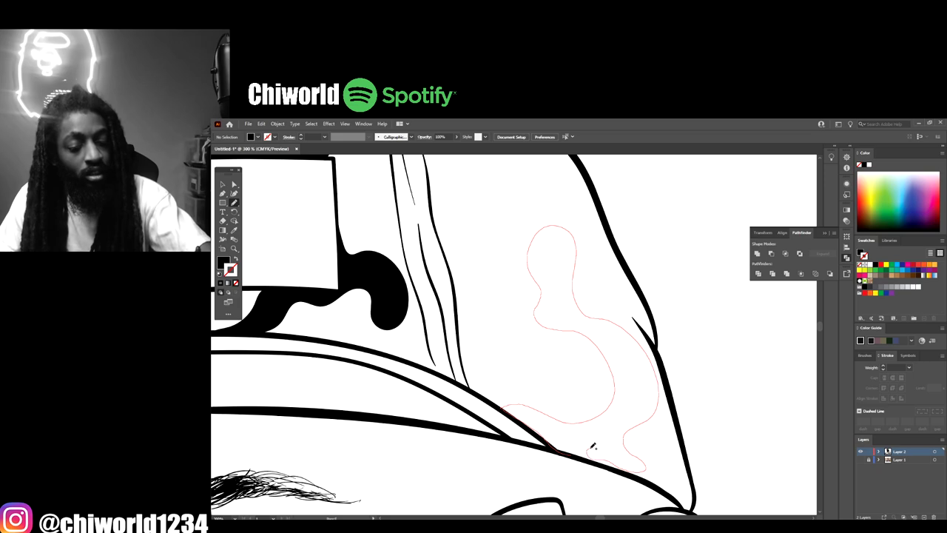
left_click_drag(568, 448, 566, 447)
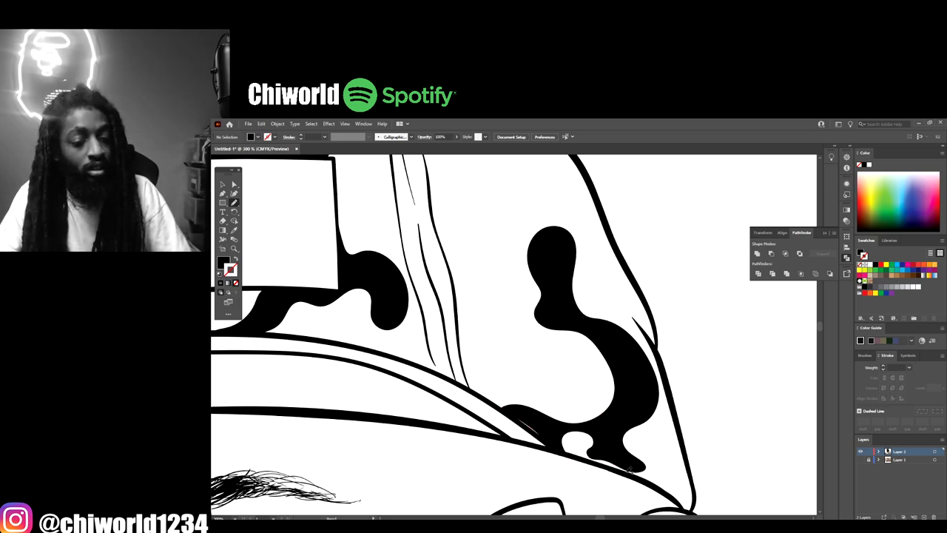
left_click_drag(514, 414, 556, 443)
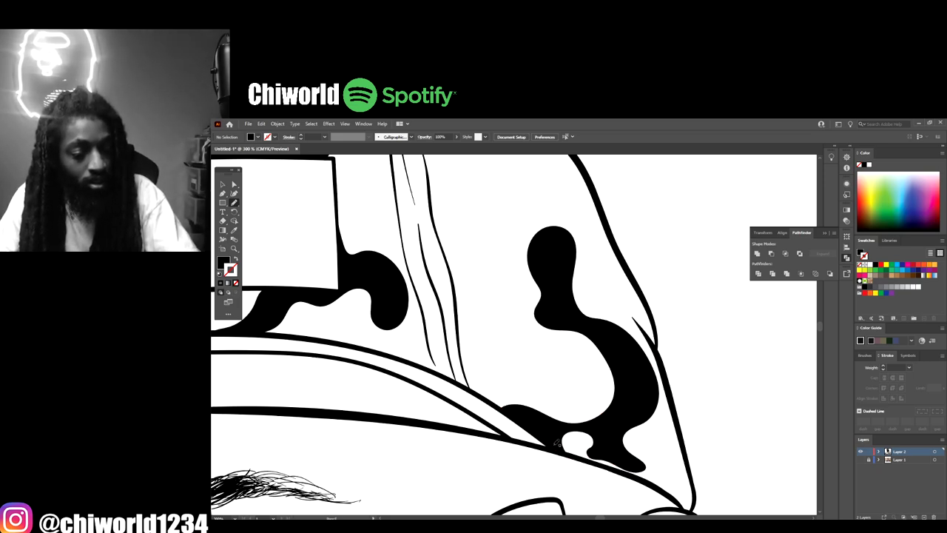
Step: Draw a rounded black camo shape hanging from the crown outline on the cap's side, just behind the seam
key("ctrl+minus")
key("ctrl+minus")
key("ctrl+minus")
key("ctrl+minus")
key("ctrl+minus")
key("ctrl+minus")
key("ctrl+minus")
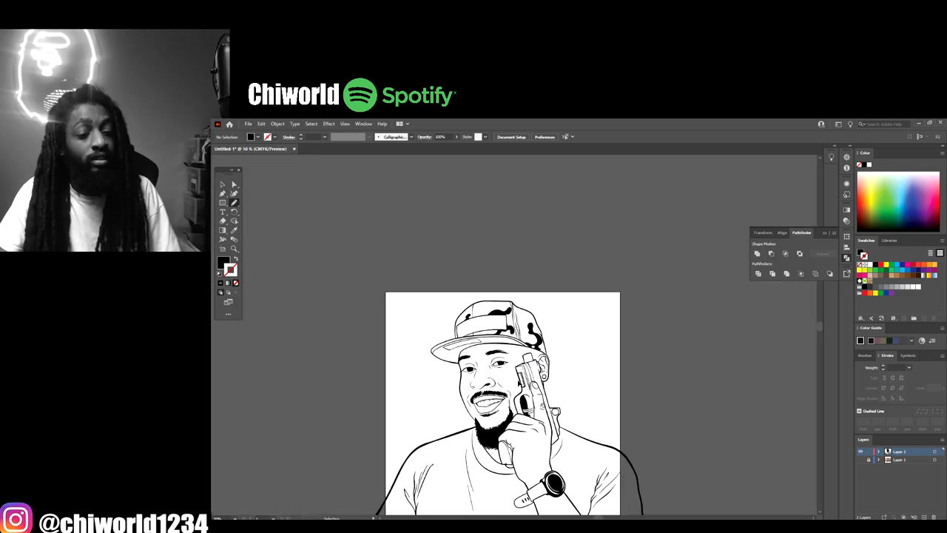
key("ctrl+equal")
scroll(520, 379, "up", 6)
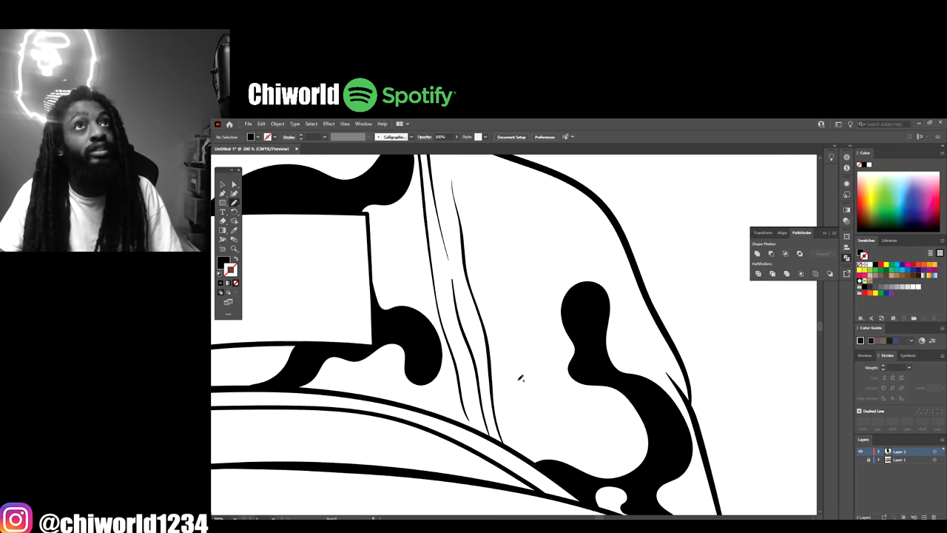
scroll(521, 379, "up", 1)
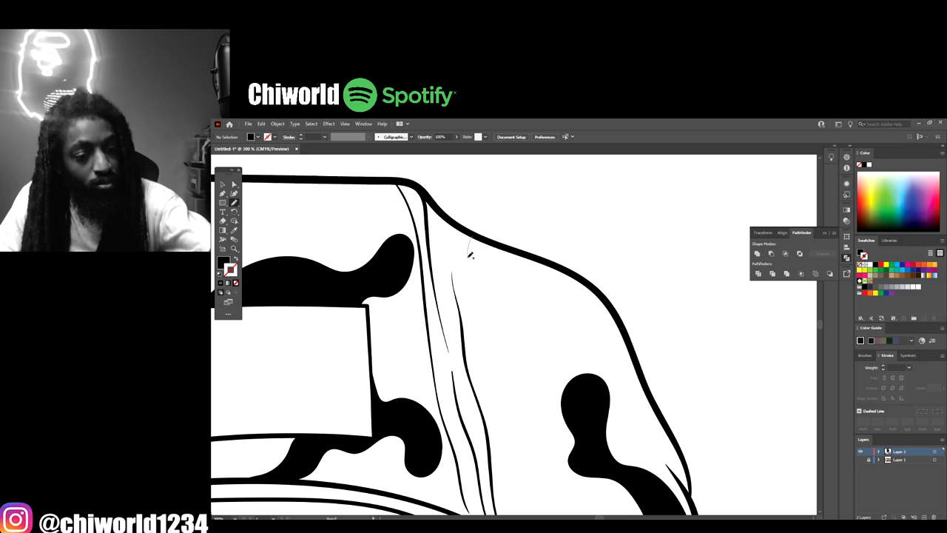
mouse_move(469, 254)
left_mouse_down()
mouse_move(486, 289)
mouse_move(520, 291)
mouse_move(546, 314)
mouse_move(592, 324)
left_mouse_up()
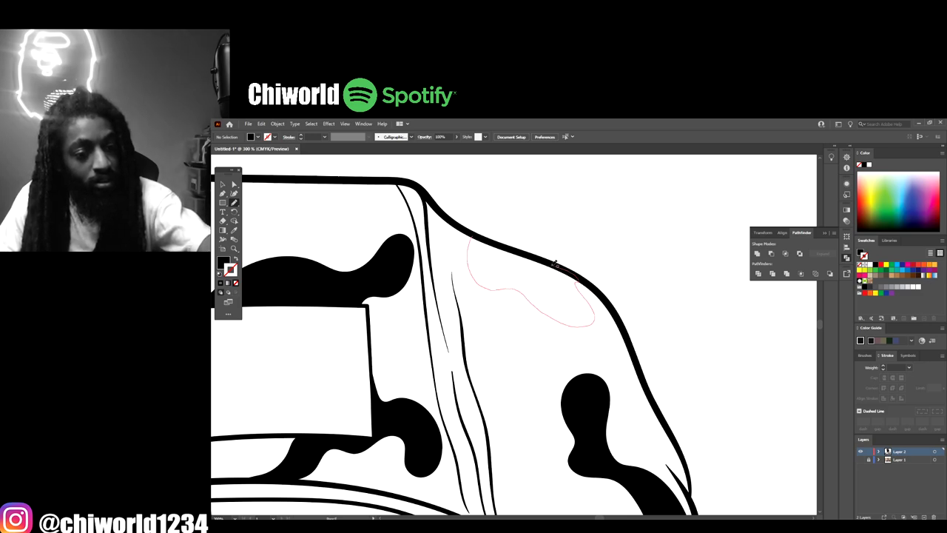
left_click_drag(555, 263, 467, 235)
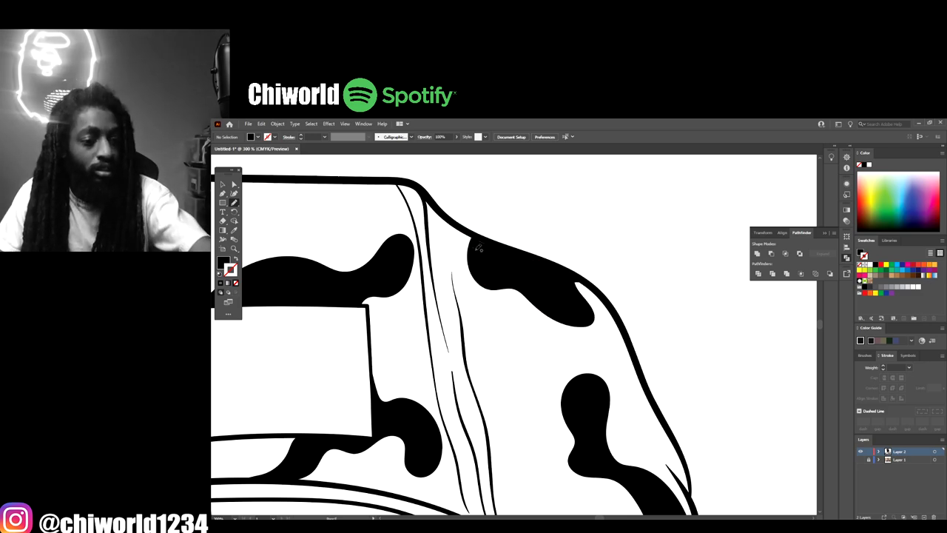
Step: Draw a filled black crescent thickening the curve where the brim's underside meets the forehead, above the eyebrow farther from the gun
key("ctrl+minus")
key("ctrl+minus")
key("ctrl+minus")
key("ctrl+minus")
key("ctrl+minus")
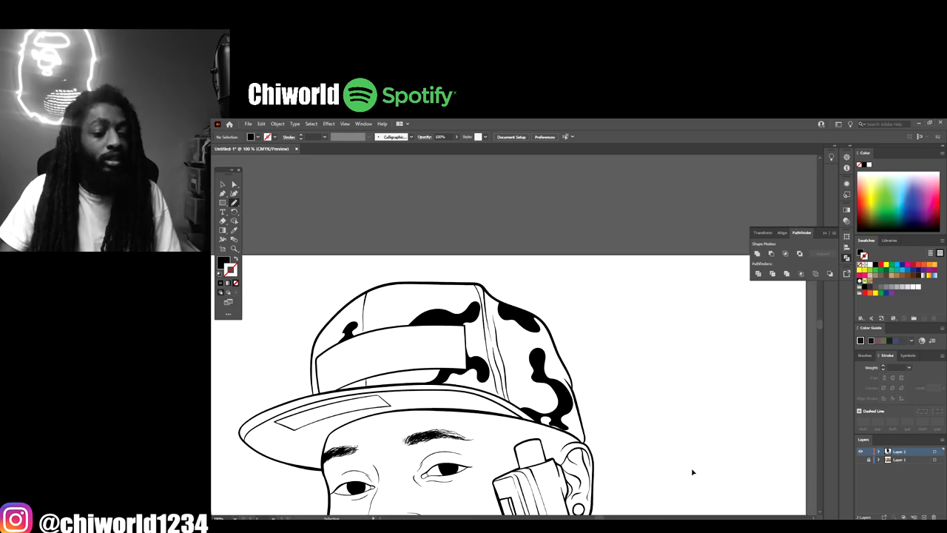
key("ctrl+minus")
key("ctrl+minus")
key("ctrl+plus")
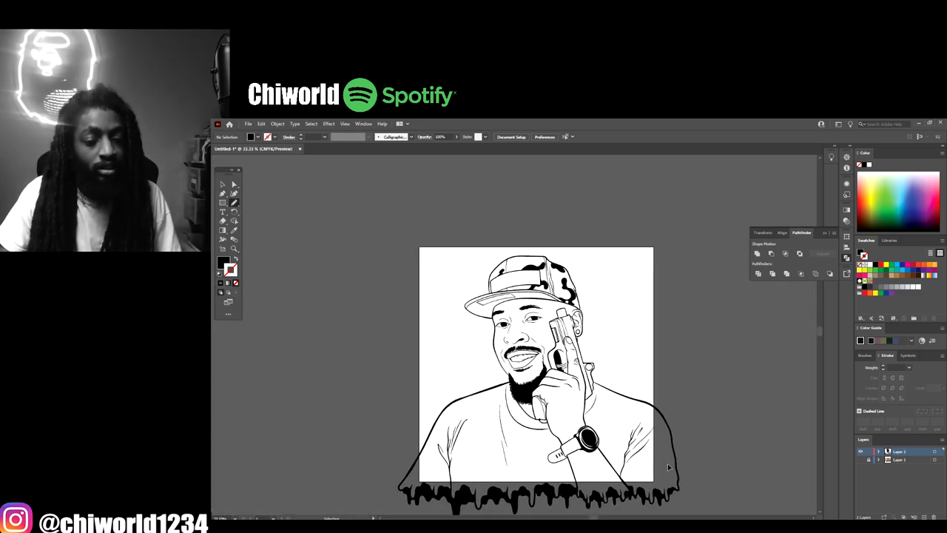
key("ctrl+plus")
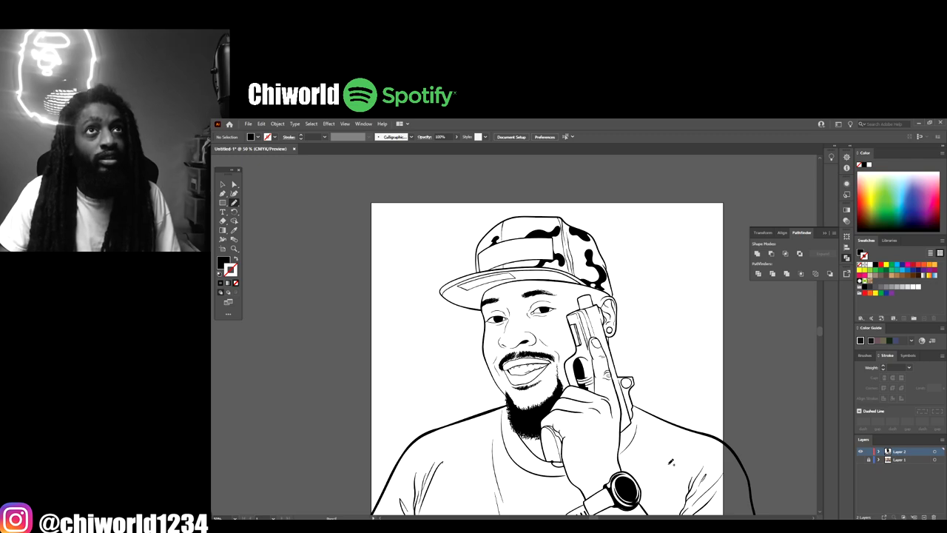
key("ctrl+plus")
key("ctrl+plus")
key("ctrl+plus")
key("ctrl+plus")
key("ctrl+plus")
key("ctrl+plus")
key("ctrl+plus")
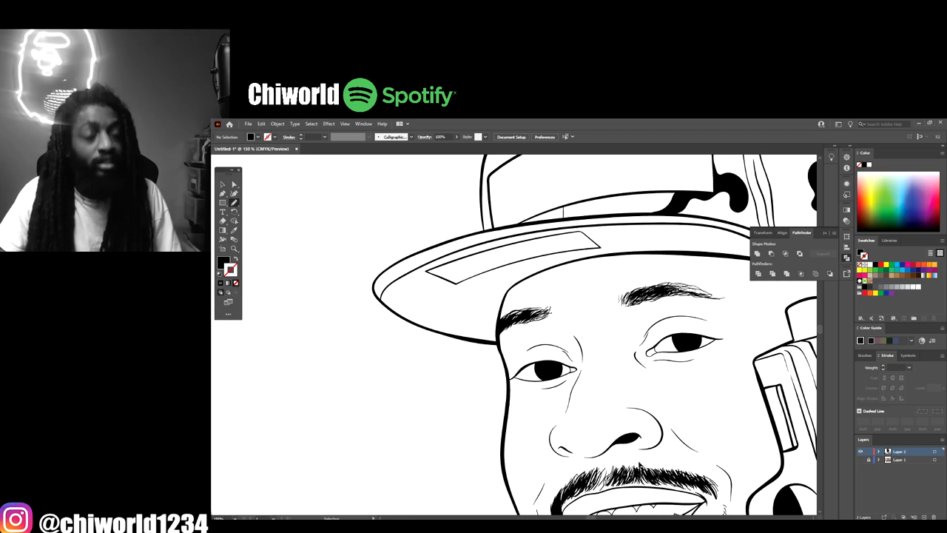
scroll(634, 460, "up", 3)
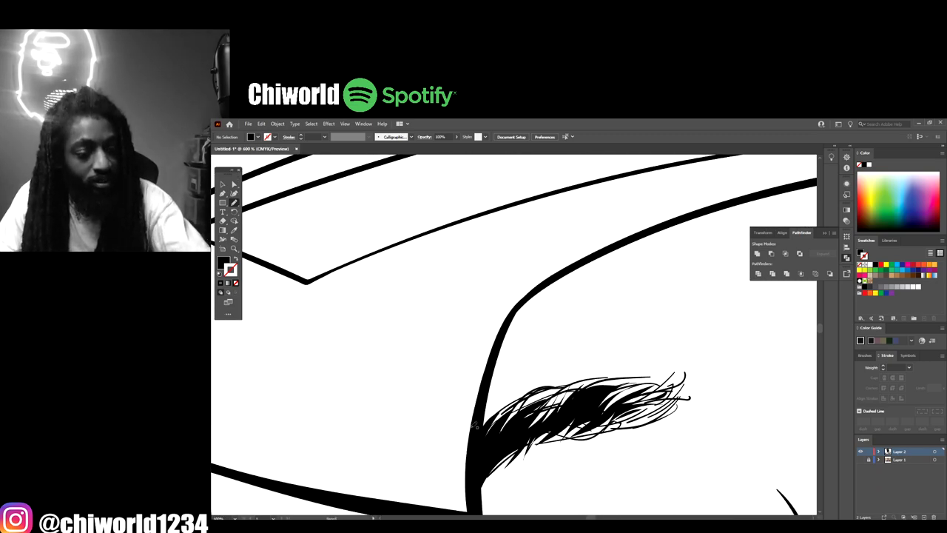
mouse_move(475, 432)
left_mouse_down()
mouse_move(460, 372)
mouse_move(501, 311)
mouse_move(589, 265)
mouse_move(475, 435)
left_mouse_up()
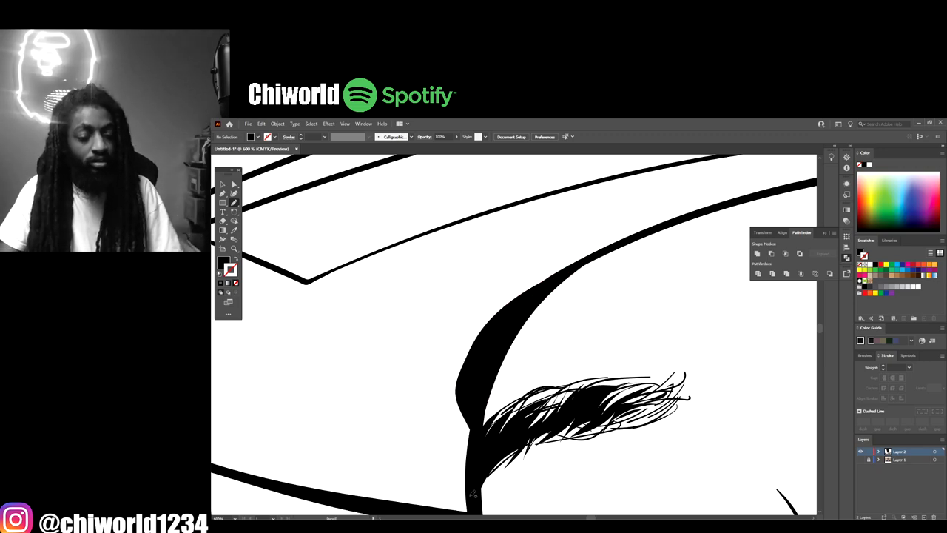
Step: Examine the whole portrait and the black shapes on the cap
key("ctrl+minus")
key("ctrl+minus")
key("ctrl+minus")
key("ctrl+minus")
key("ctrl+minus")
key("ctrl+minus")
key("ctrl+minus")
key("ctrl+minus")
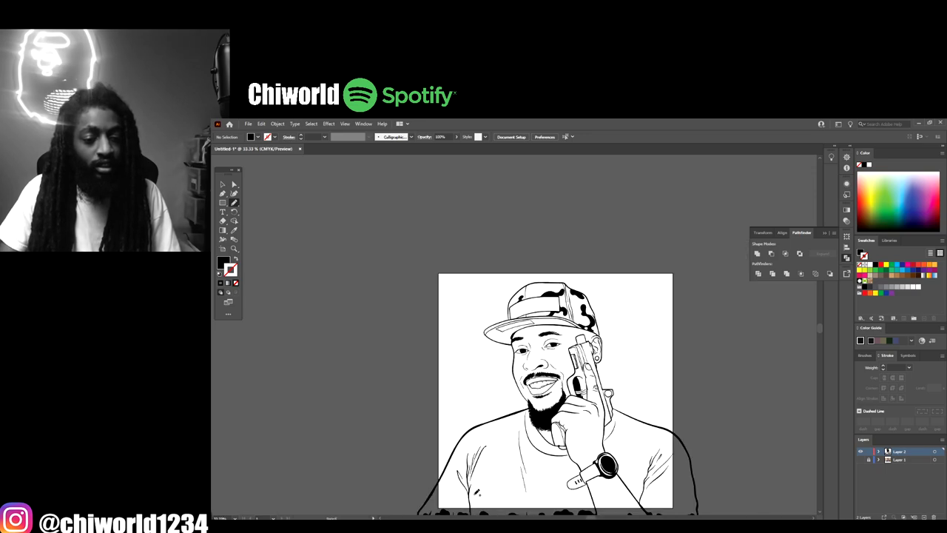
scroll(475, 494, "down", 4)
scroll(474, 494, "right", 7)
scroll(475, 494, "up", 7)
key("ctrl+plus")
key("ctrl+plus")
scroll(473, 490, "right", 7)
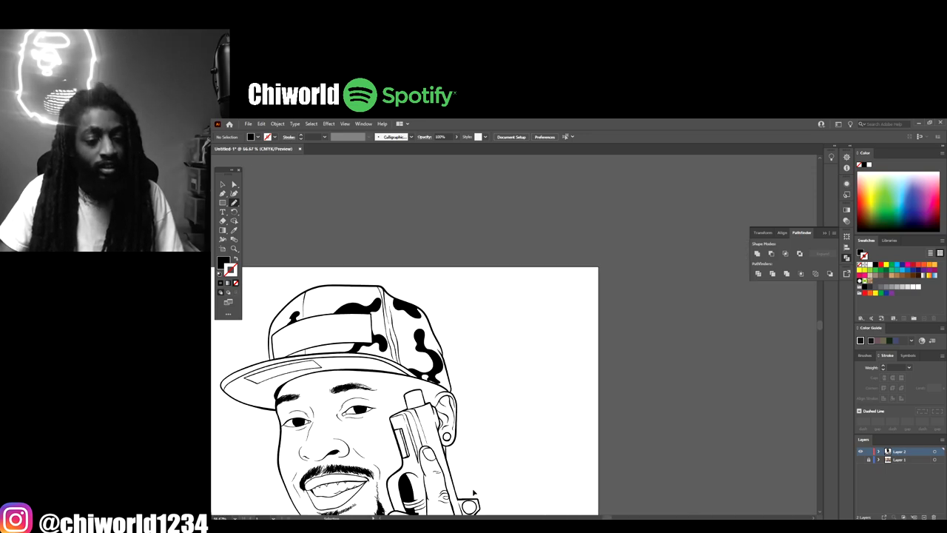
Step: Draw a filled black wedge beneath the cap's brim line, tapering from the top of the ear toward the camo shape
key("ctrl+plus")
key("ctrl+plus")
key("ctrl+plus")
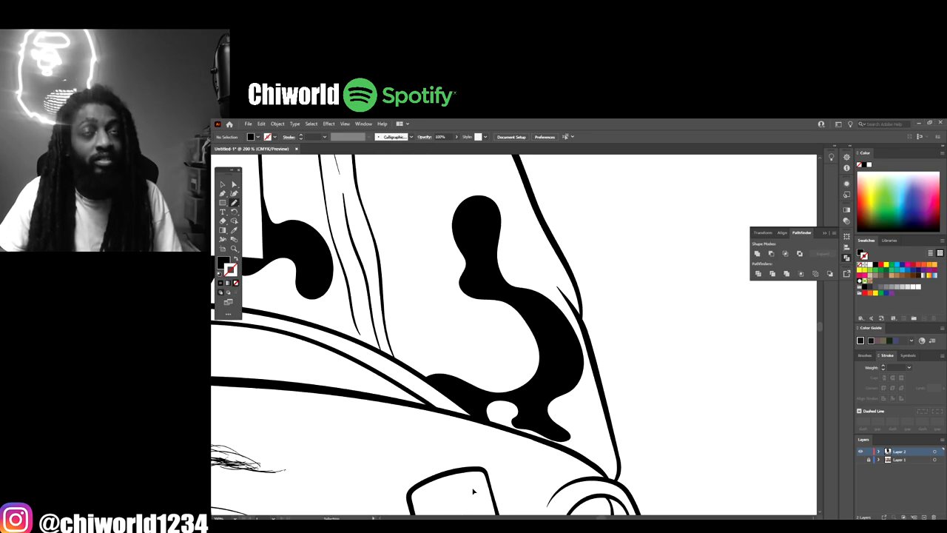
key("ctrl+plus")
key("ctrl+plus")
key("ctrl+plus")
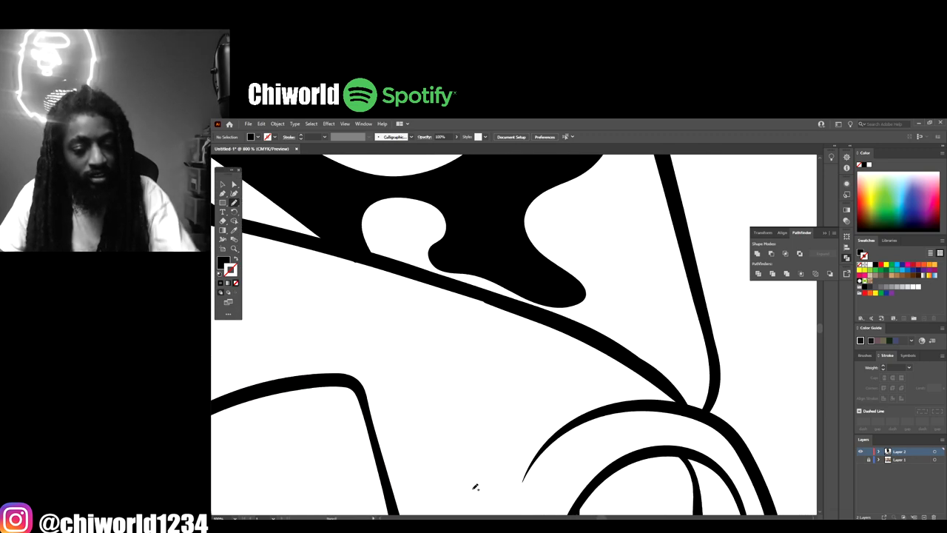
mouse_move(679, 406)
left_mouse_down()
mouse_move(632, 398)
mouse_move(377, 266)
mouse_move(313, 246)
left_mouse_up()
left_click_drag(445, 284, 614, 346)
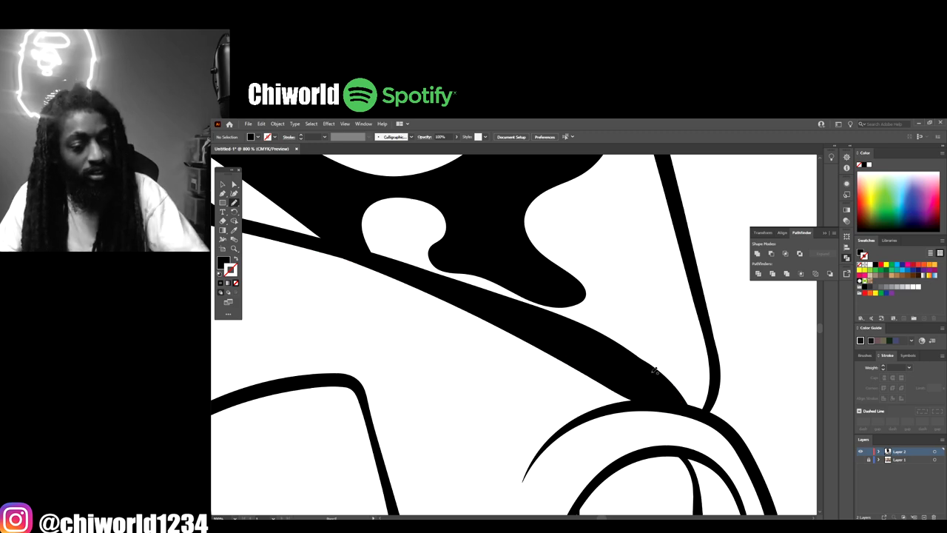
Step: Fill the barrel tip protruding from the end of the pistol's slide with solid black
key("ctrl+minus")
key("ctrl+minus")
key("ctrl+minus")
key("ctrl+minus")
key("ctrl+minus")
key("ctrl+minus")
key("ctrl+minus")
key("ctrl+minus")
key("ctrl+minus")
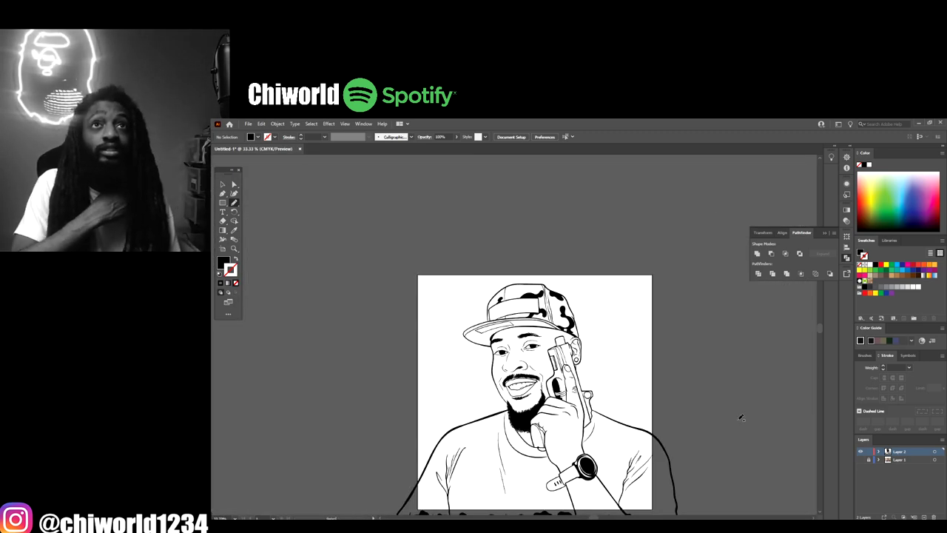
key("ctrl+plus")
key("ctrl+plus")
key("ctrl+plus")
key("ctrl+plus")
key("ctrl+plus")
key("ctrl+plus")
key("ctrl+plus")
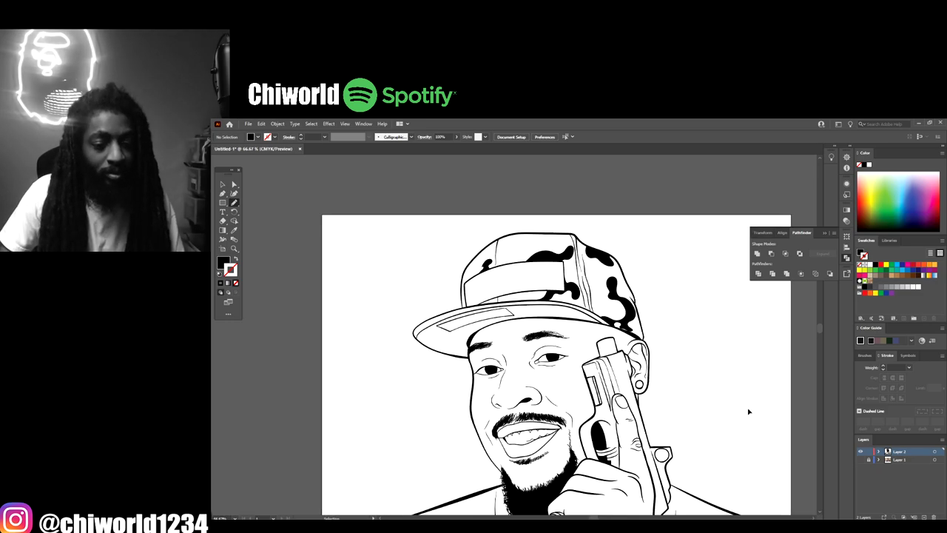
key("ctrl+plus")
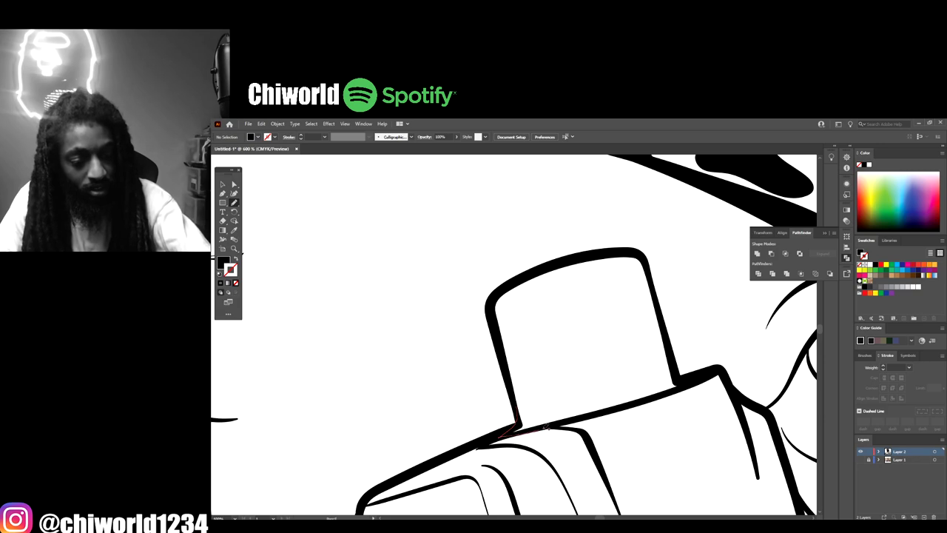
mouse_move(545, 427)
left_mouse_down()
mouse_move(680, 386)
mouse_move(657, 284)
mouse_move(611, 253)
mouse_move(490, 300)
mouse_move(522, 425)
left_mouse_up()
Step: Fill the lower part of the trigger guard opening with black, between the hand's outline and the index finger
key("ctrl+minus")
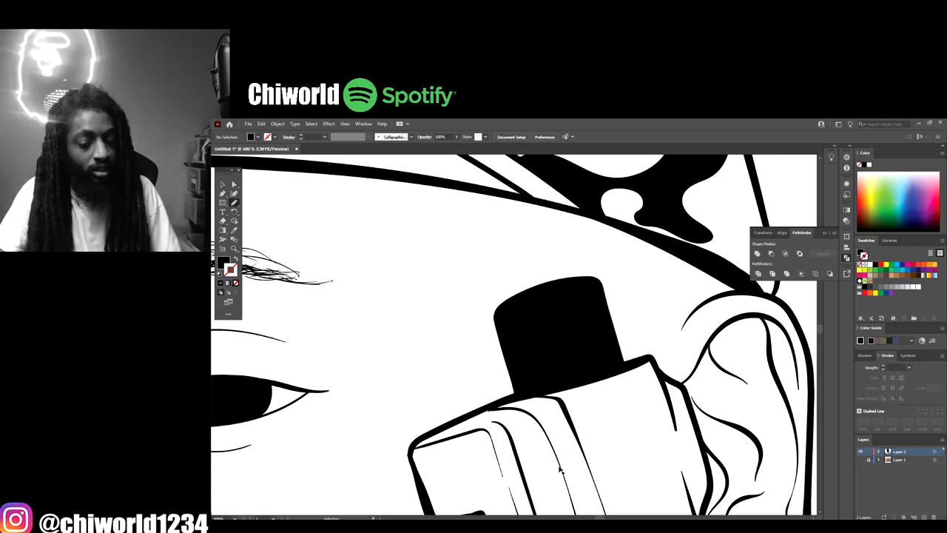
key("ctrl+minus")
key("ctrl+minus")
key("ctrl+minus")
key("ctrl+minus")
key("ctrl+minus")
scroll(555, 444, "down", 4)
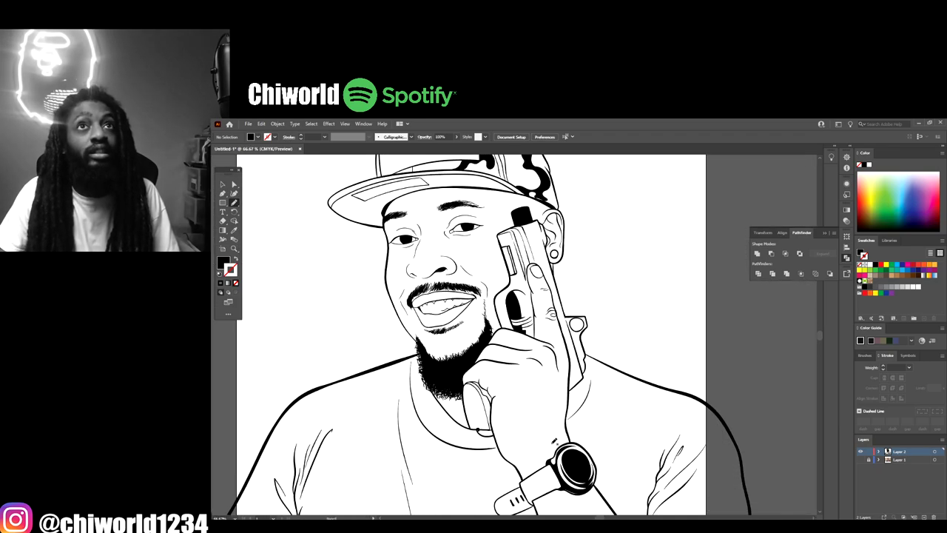
key("ctrl+plus")
key("ctrl+plus")
key("ctrl+plus")
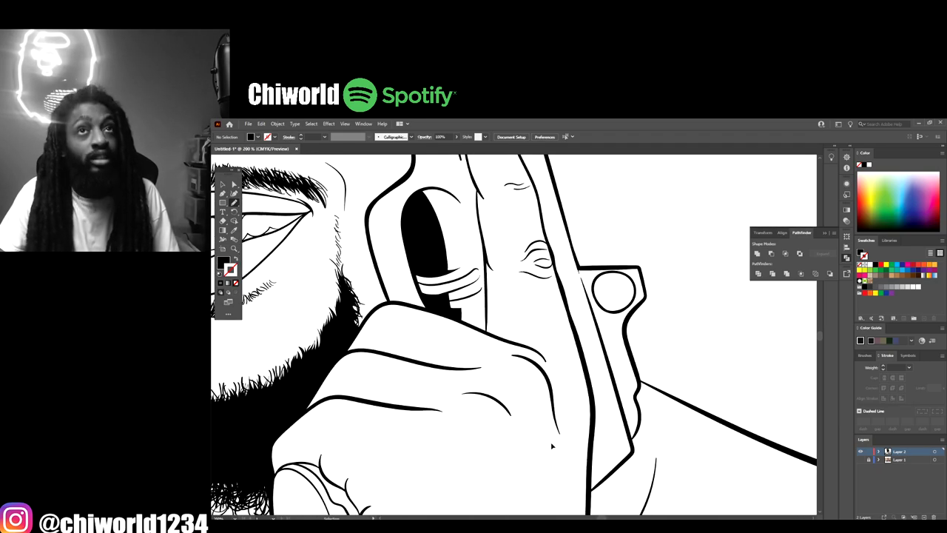
key("ctrl+plus")
key("ctrl+plus")
key("ctrl+plus")
key("ctrl+plus")
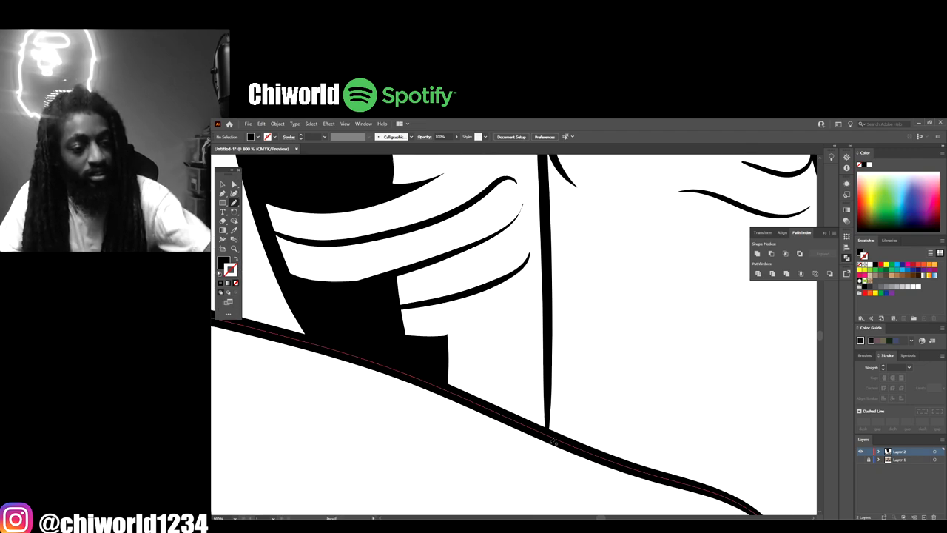
mouse_move(386, 321)
left_mouse_down()
mouse_move(494, 318)
mouse_move(552, 288)
mouse_move(539, 376)
mouse_move(459, 388)
mouse_move(368, 318)
left_mouse_up()
Step: Fill the circle on the projection at the rear of the pistol with solid black
key("ctrl+minus")
key("ctrl+minus")
key("ctrl+minus")
key("ctrl+minus")
key("ctrl+minus")
key("ctrl+minus")
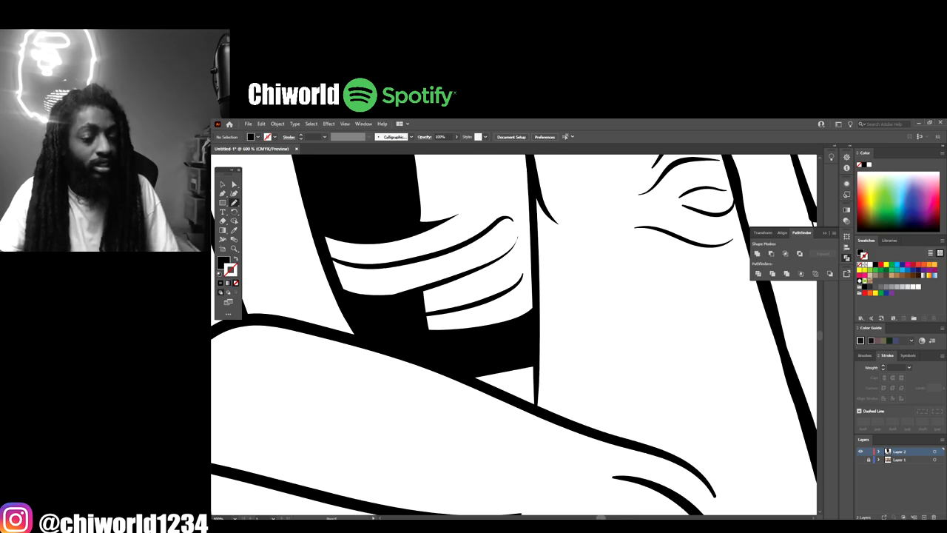
key("ctrl+plus")
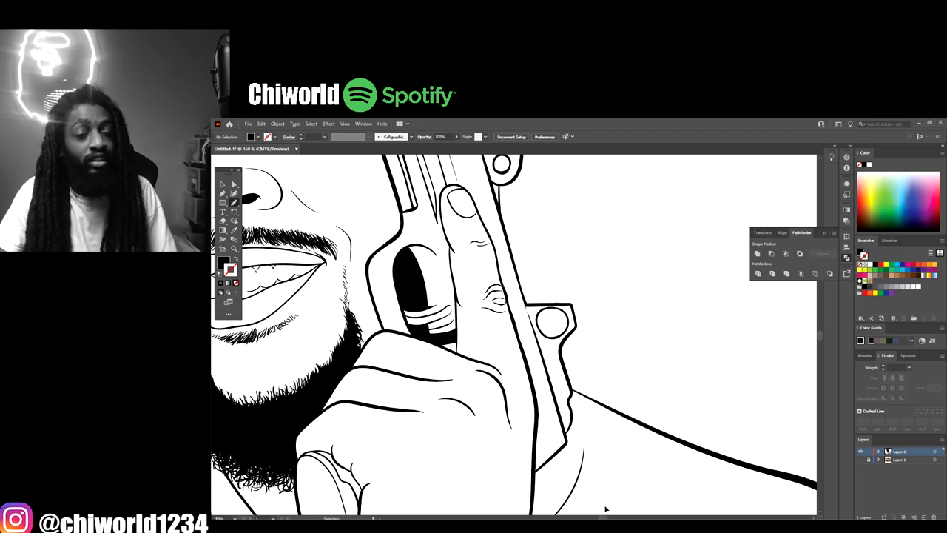
key("ctrl+plus")
key("ctrl+plus")
key("ctrl+plus")
key("ctrl+plus")
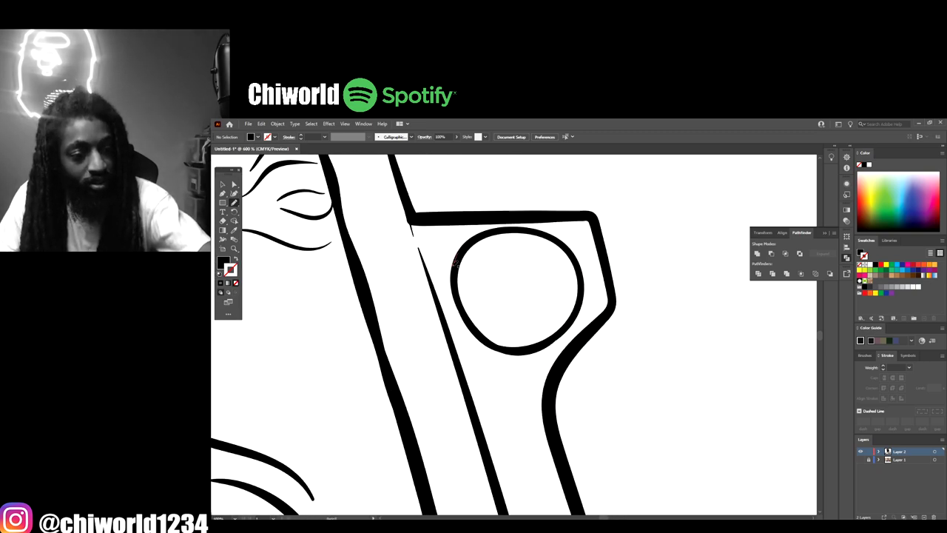
mouse_move(454, 261)
left_mouse_down()
mouse_move(494, 351)
mouse_move(576, 321)
mouse_move(563, 243)
mouse_move(475, 236)
mouse_move(471, 337)
left_mouse_up()
Step: Delete the neck line path that ends in a small loop across the base of the pistol grip
scroll(565, 456, "down", 8)
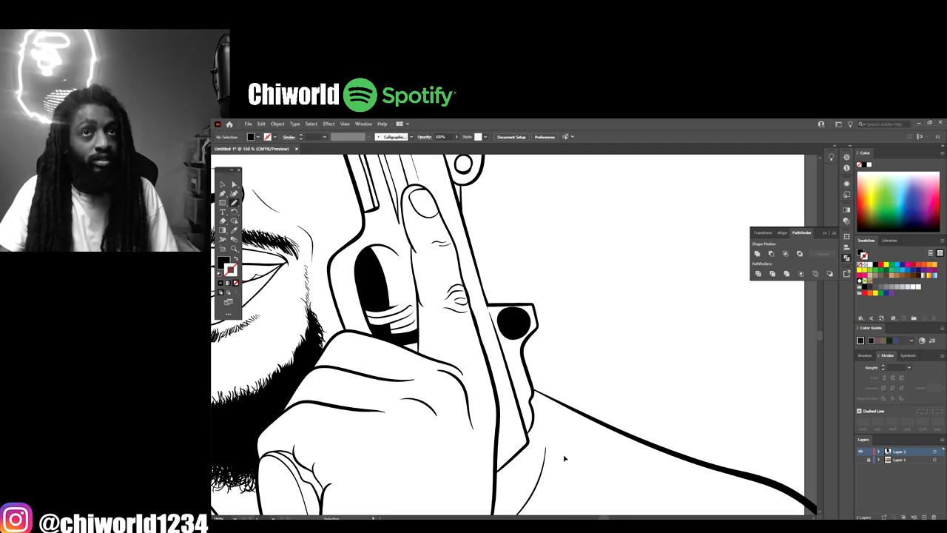
scroll(559, 452, "up", 5)
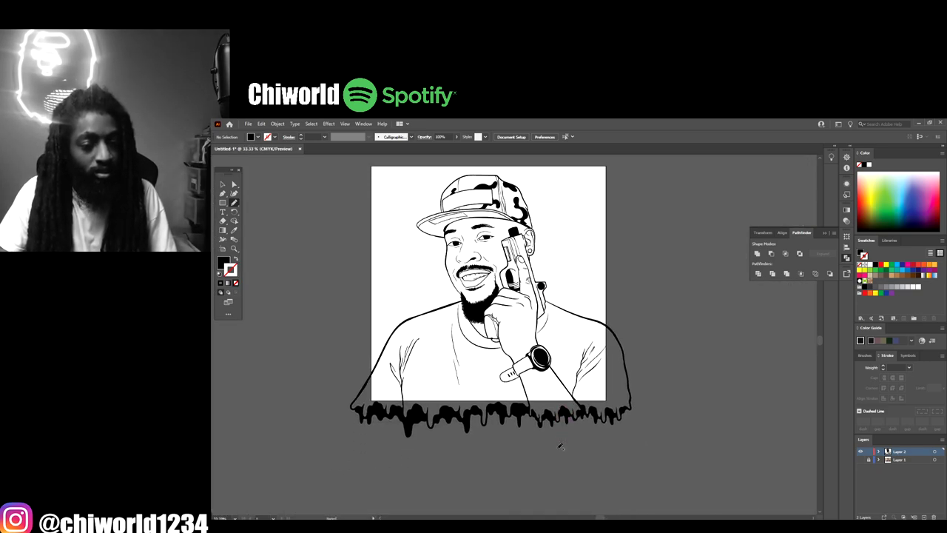
scroll(558, 452, "up", 1)
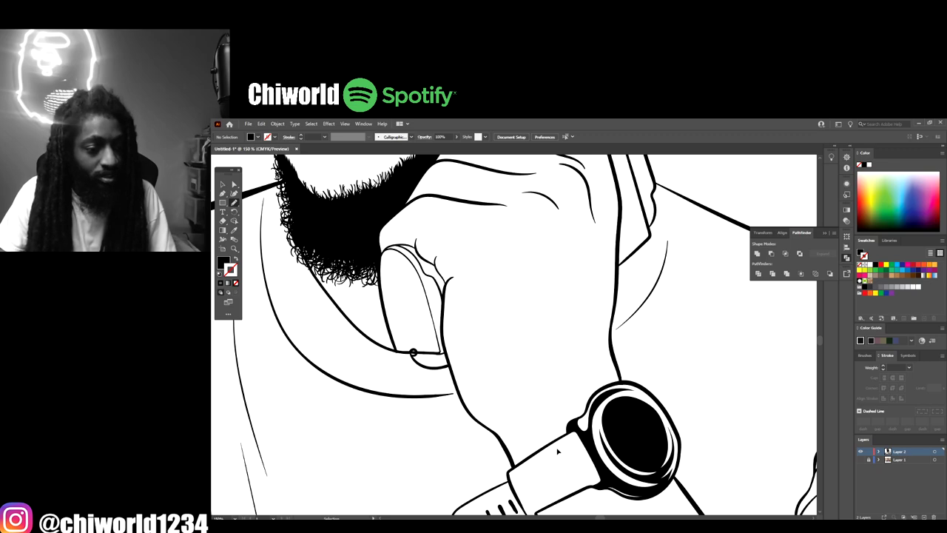
scroll(558, 452, "left", 2)
scroll(556, 451, "up", 3)
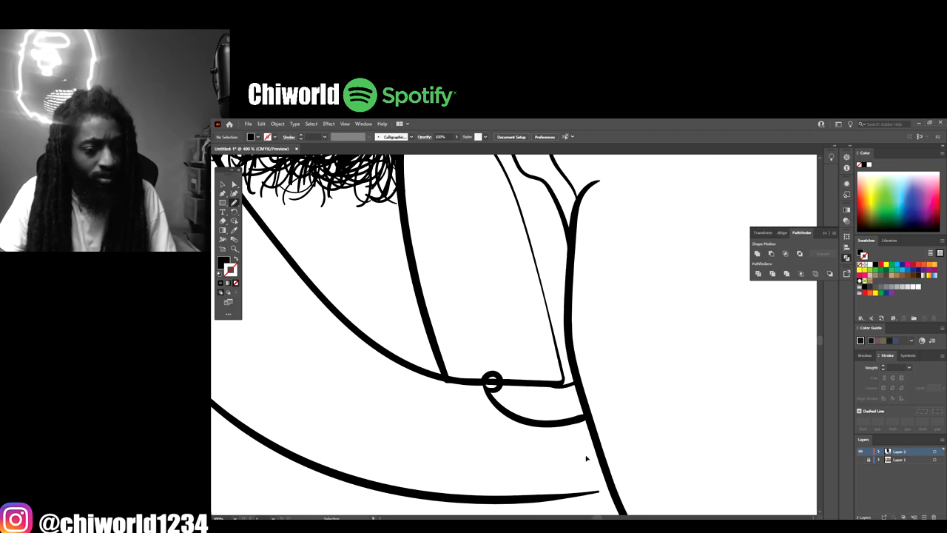
left_click(223, 184)
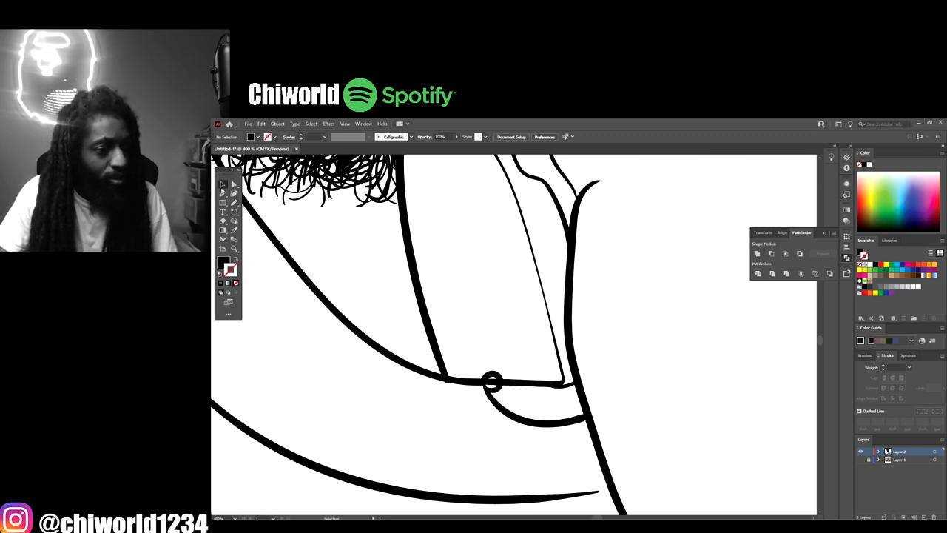
left_click(492, 379)
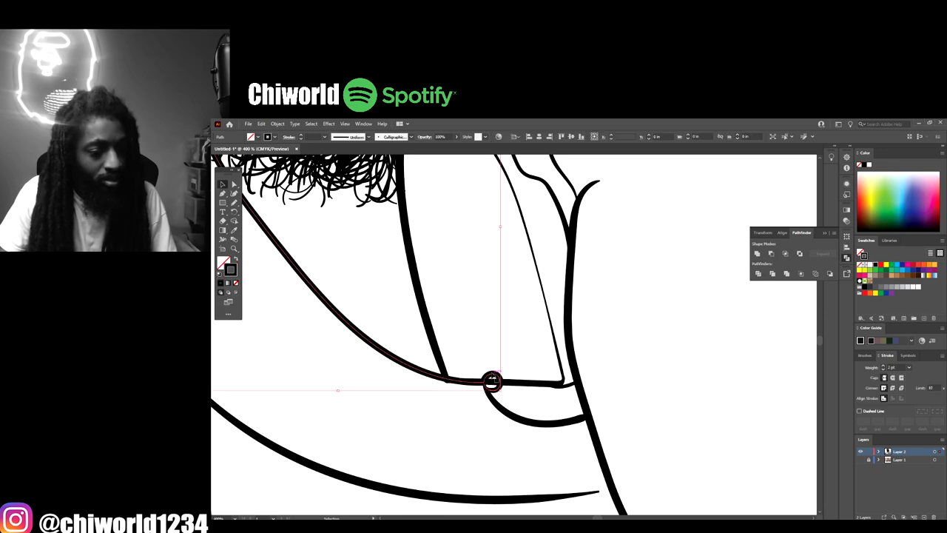
key("Delete")
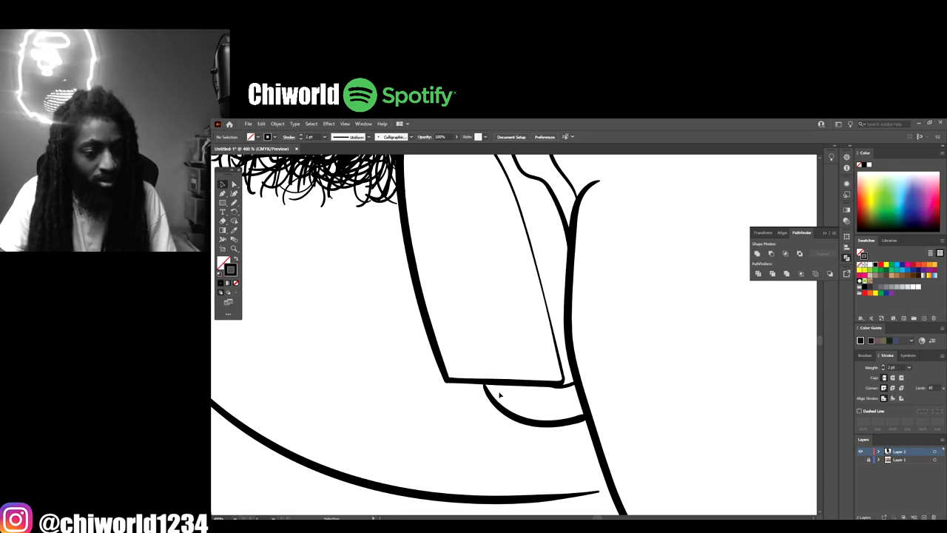
Step: Show the photo on Layer 1 and redraw the neck line with the Paintbrush from the beard to the pistol grip
key("ctrl+minus")
key("ctrl+minus")
key("ctrl+minus")
key("ctrl+minus")
key("ctrl+minus")
key("ctrl+minus")
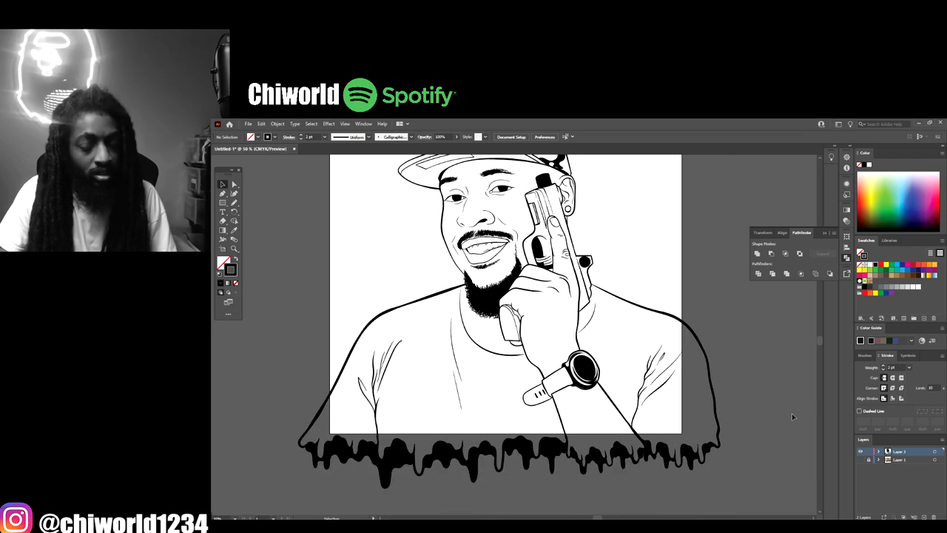
left_click(861, 459)
key("ctrl+plus")
key("ctrl+plus")
key("ctrl+plus")
key("ctrl+plus")
key("ctrl+plus")
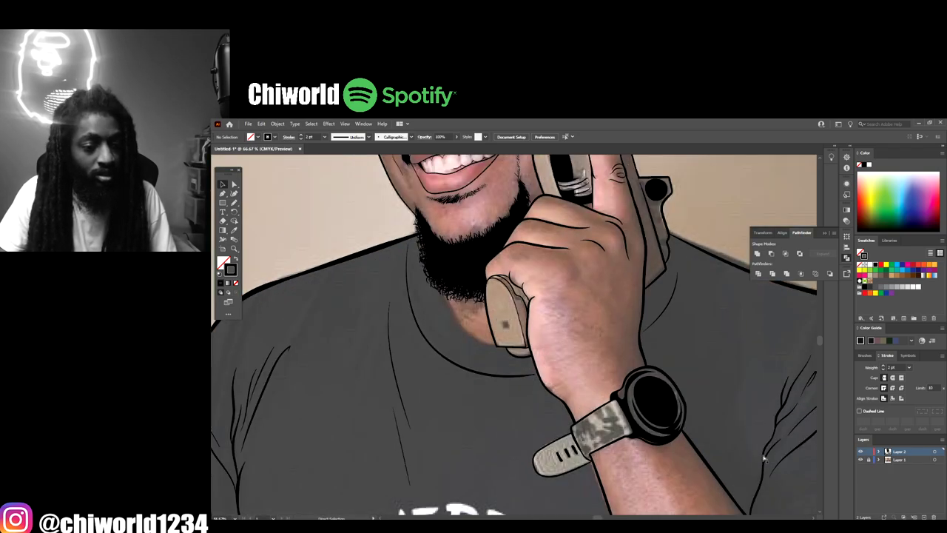
scroll(723, 455, "up", 1)
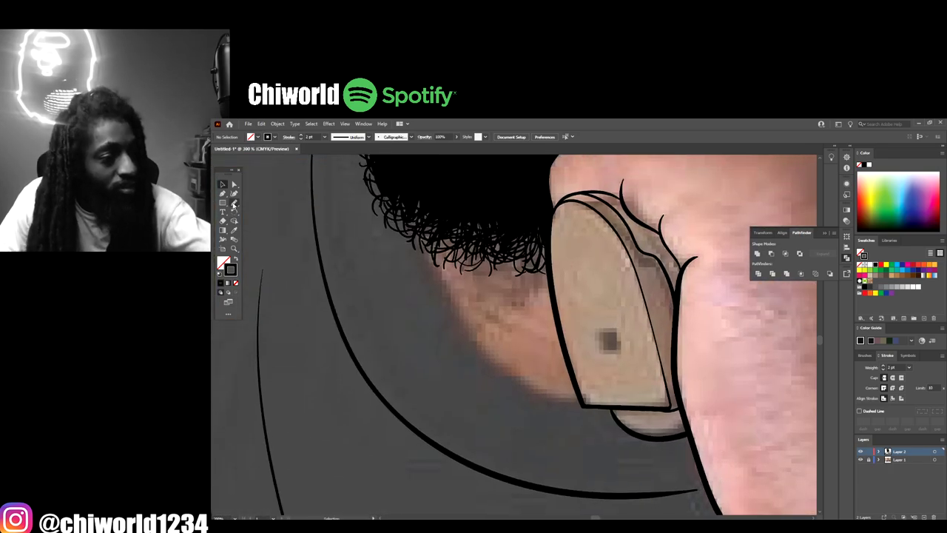
left_click_drag(234, 204, 251, 200)
mouse_move(392, 171)
left_mouse_down()
mouse_move(420, 251)
mouse_move(478, 338)
mouse_move(526, 378)
mouse_move(582, 400)
left_mouse_up()
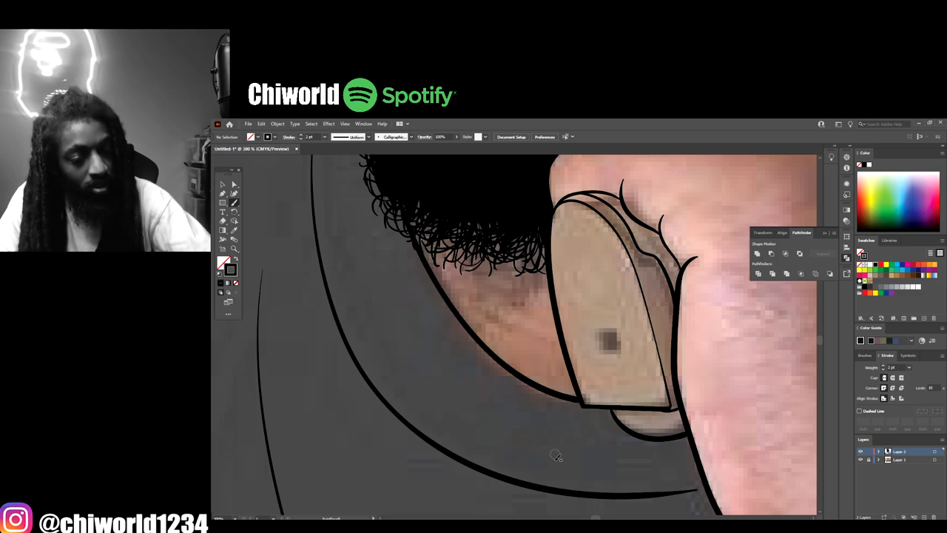
Step: Paint two curved fold lines on the shirt sleeve beside the watch arm, just above the dripping edge
key("ctrl+minus")
key("ctrl+minus")
key("ctrl+minus")
key("ctrl+minus")
key("ctrl+minus")
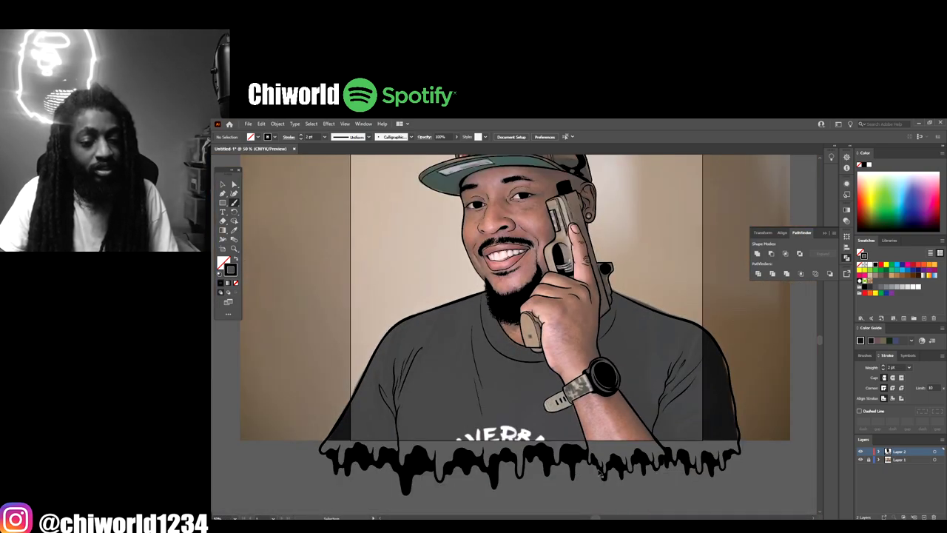
scroll(724, 455, "up", 1)
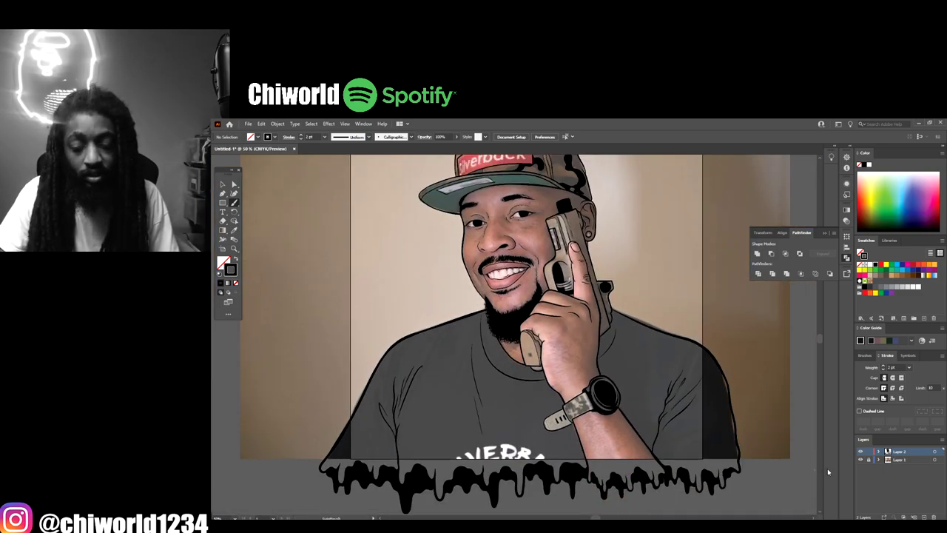
scroll(792, 469, "down", 4)
scroll(786, 467, "right", 3)
key("ctrl+plus")
key("ctrl+plus")
key("ctrl+plus")
scroll(787, 467, "right", 10)
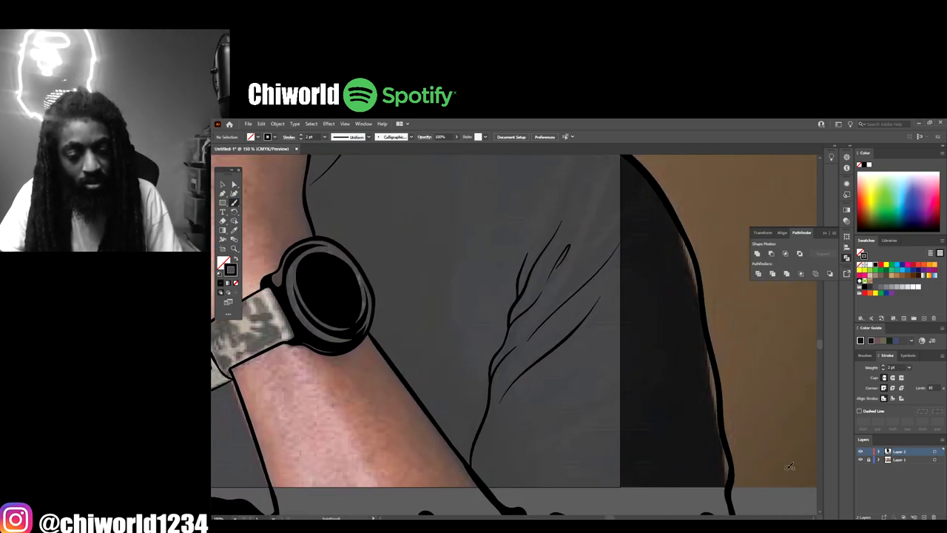
scroll(791, 466, "down", 2)
left_click_drag(486, 429, 638, 323)
left_click_drag(609, 378, 506, 459)
Step: Paint a fold line on the sleeve opposite the watch arm and a long one up the shirt front from the drips
key("ctrl+minus")
key("ctrl+minus")
key("ctrl+minus")
scroll(466, 483, "left", 9)
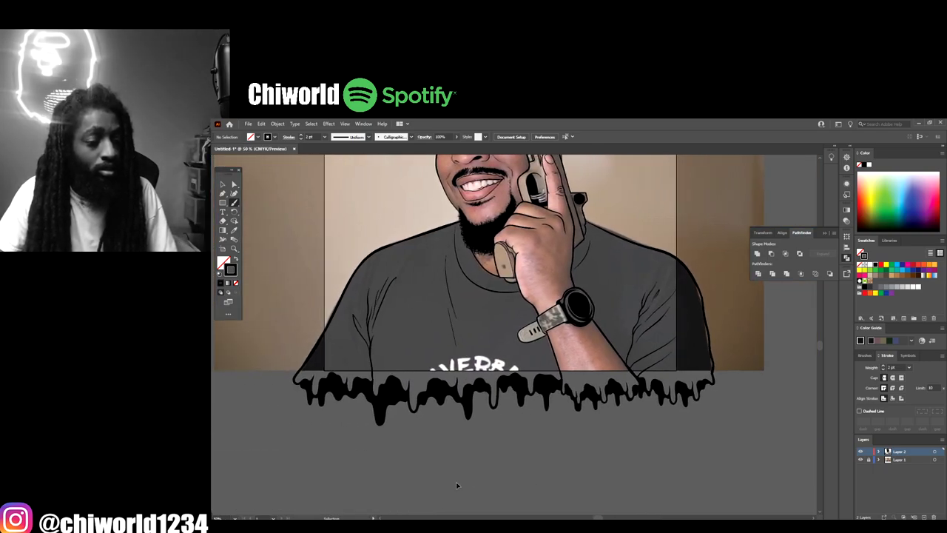
key("ctrl+equal")
key("ctrl+equal")
mouse_move(405, 422)
left_mouse_down()
mouse_move(378, 356)
mouse_move(377, 396)
mouse_move(349, 325)
left_mouse_up()
key("ctrl+minus")
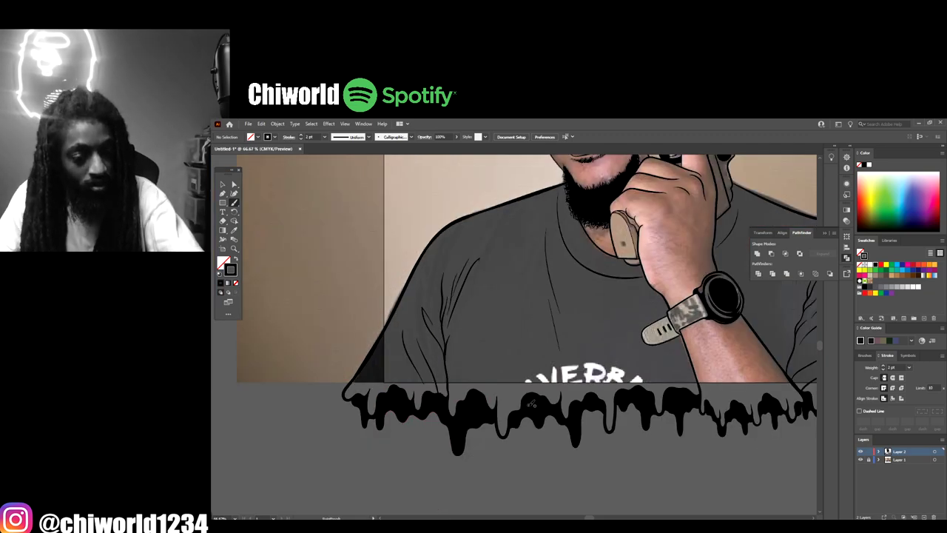
left_click_drag(532, 374, 520, 290)
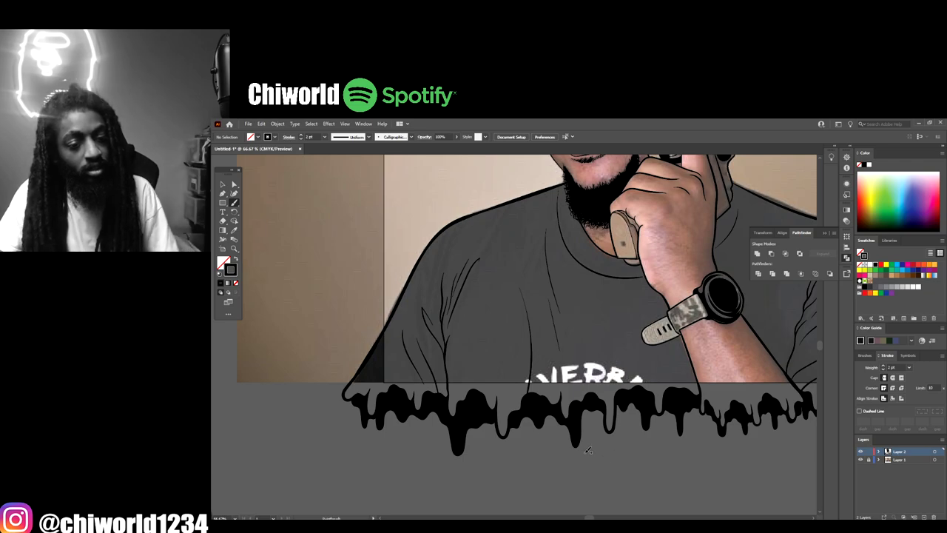
Step: Hide the photo on Layer 1 so only the line art is displayed
key("ctrl+minus")
key("ctrl+minus")
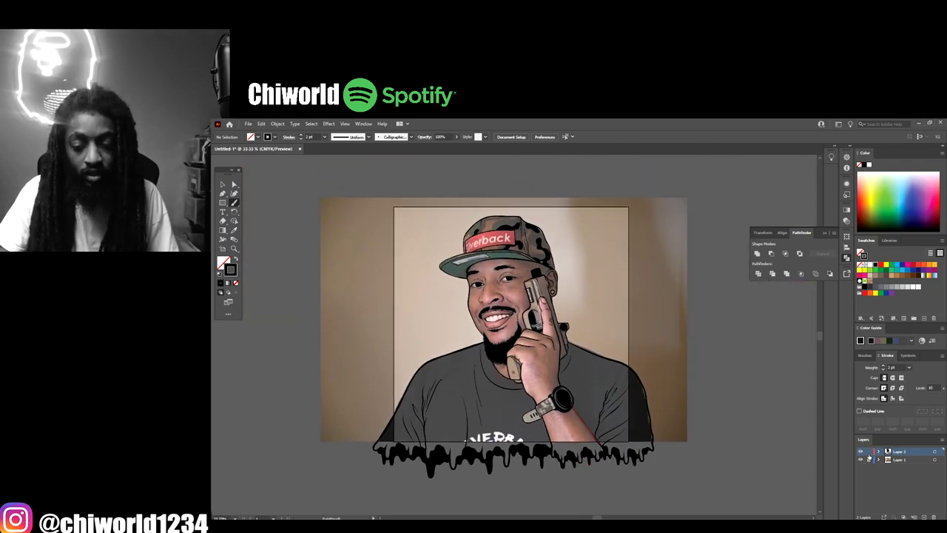
left_click(861, 459)
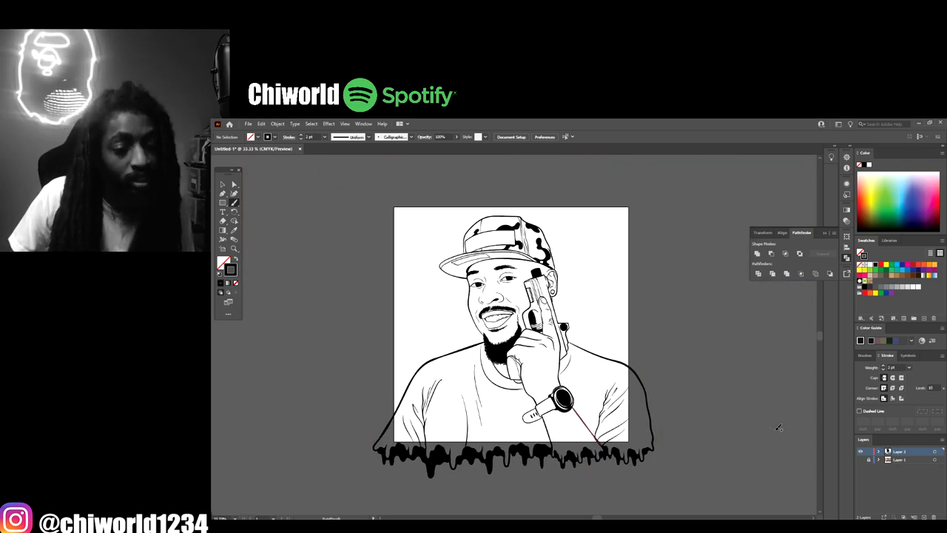
Step: Expand the appearance of all the line art on Layer 2 and combine it with the Pathfinder Merge operation
left_click(224, 185)
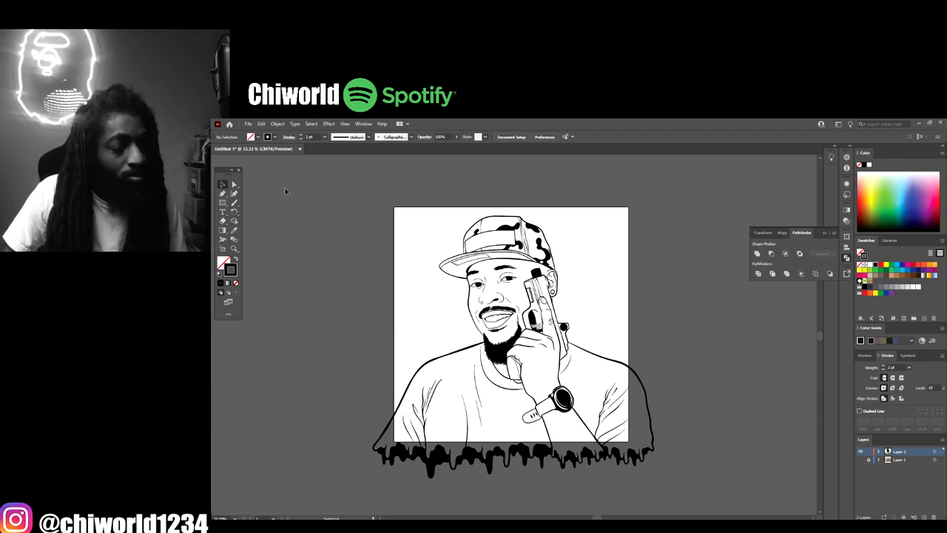
key("ctrl+a")
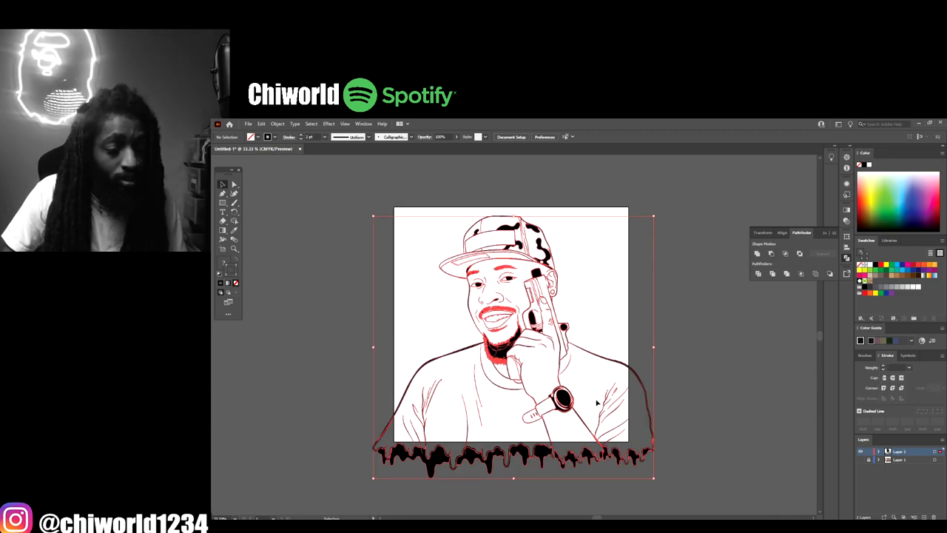
left_click(277, 124)
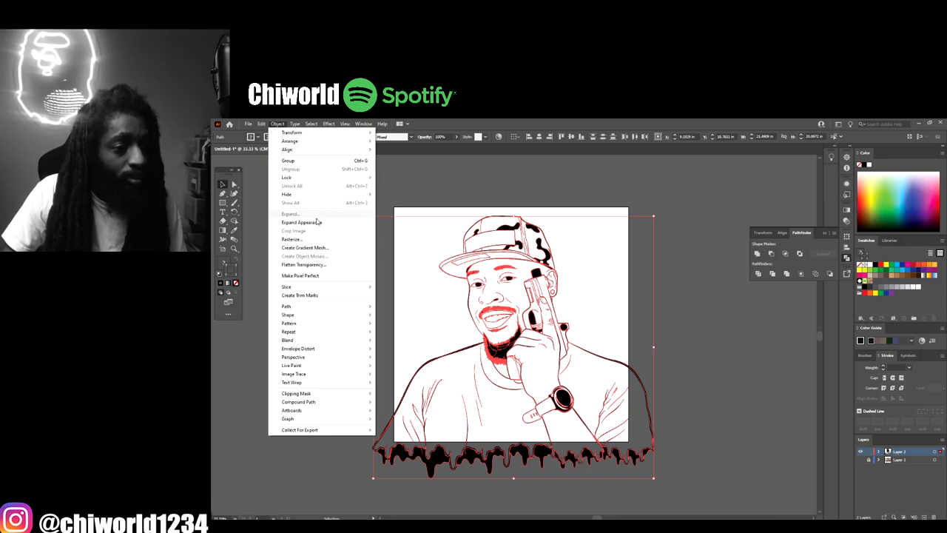
left_click(318, 222)
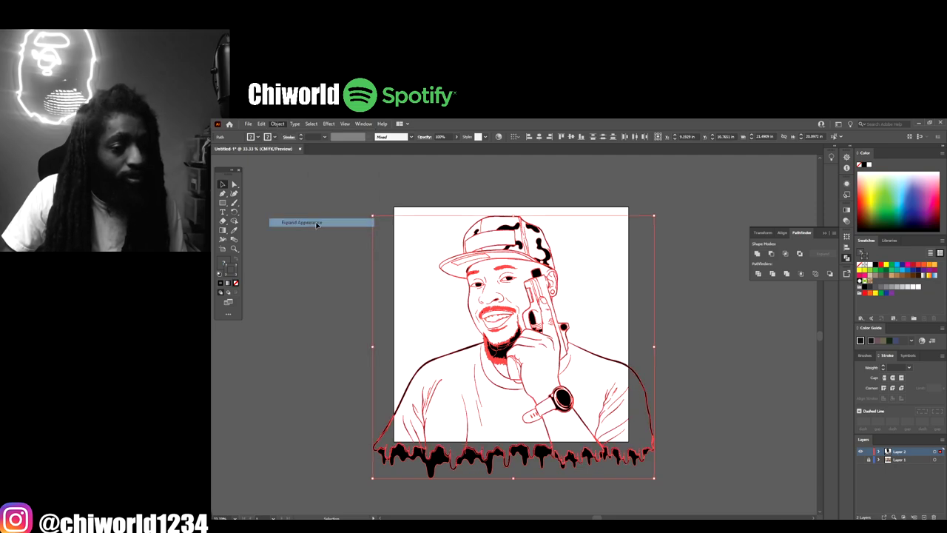
left_click(787, 274)
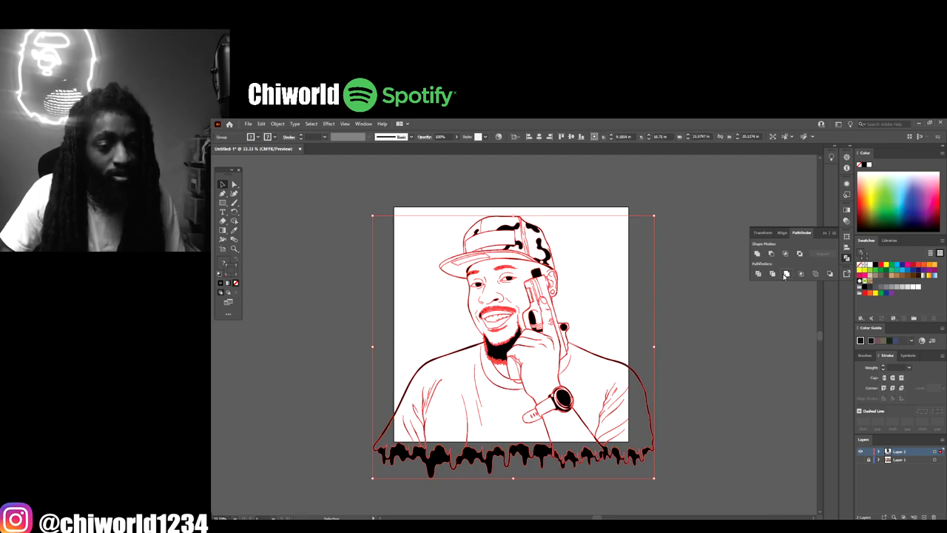
key("slash")
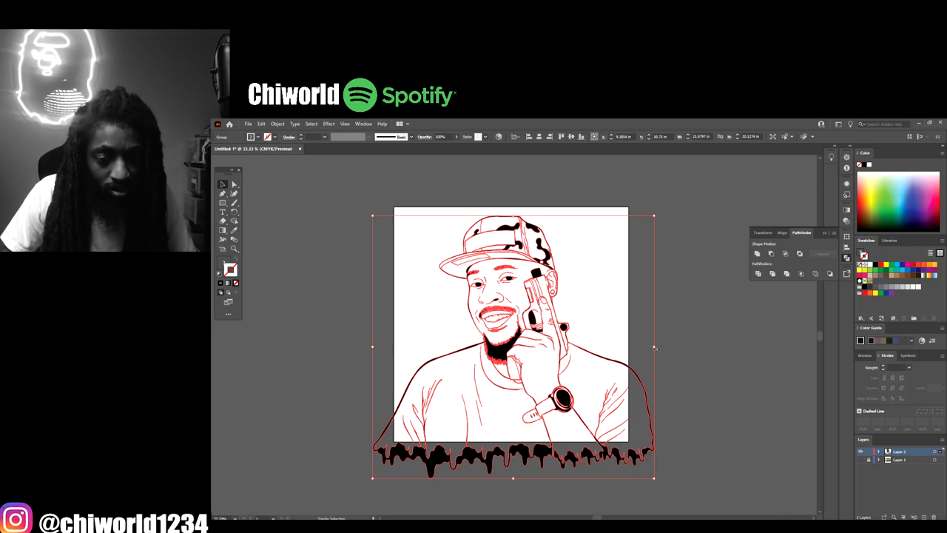
Step: Scale the merged line art down proportionally and move it so the whole portrait and drips fit inside the artboard
left_click_drag(654, 347, 608, 346)
left_click_drag(510, 435, 537, 412)
left_click(687, 380)
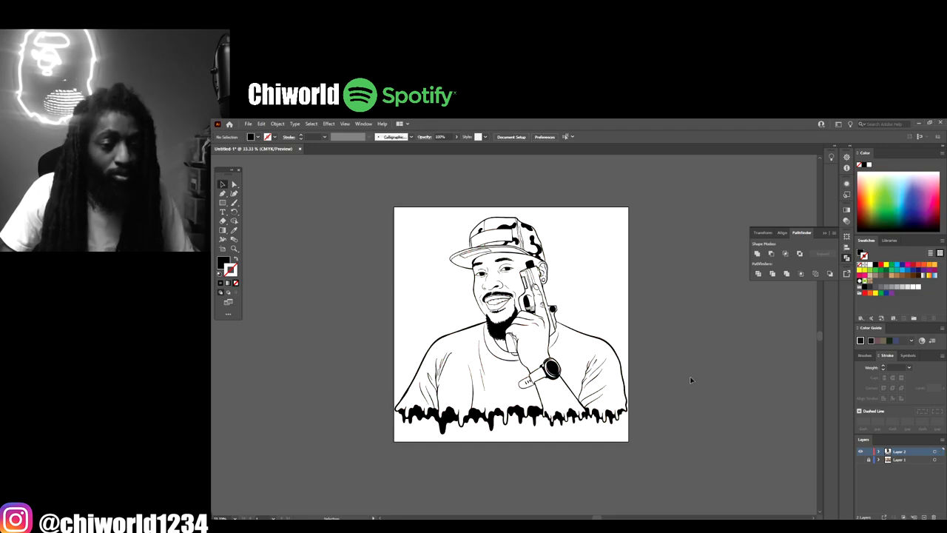
Step: Save the document to the Desktop as an Adobe Illustrator file named yyvvey with the default Illustrator options
left_click(248, 123)
left_click(274, 191)
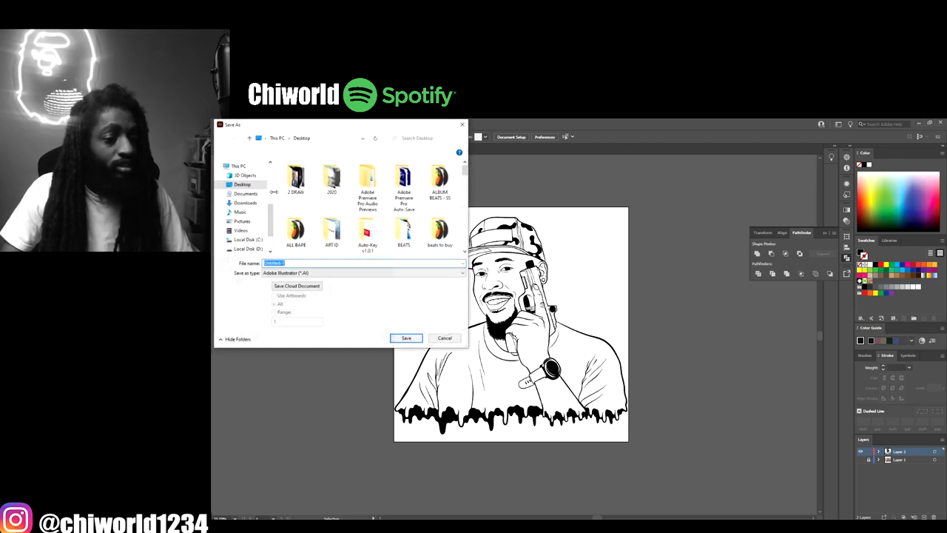
type("yyvvey")
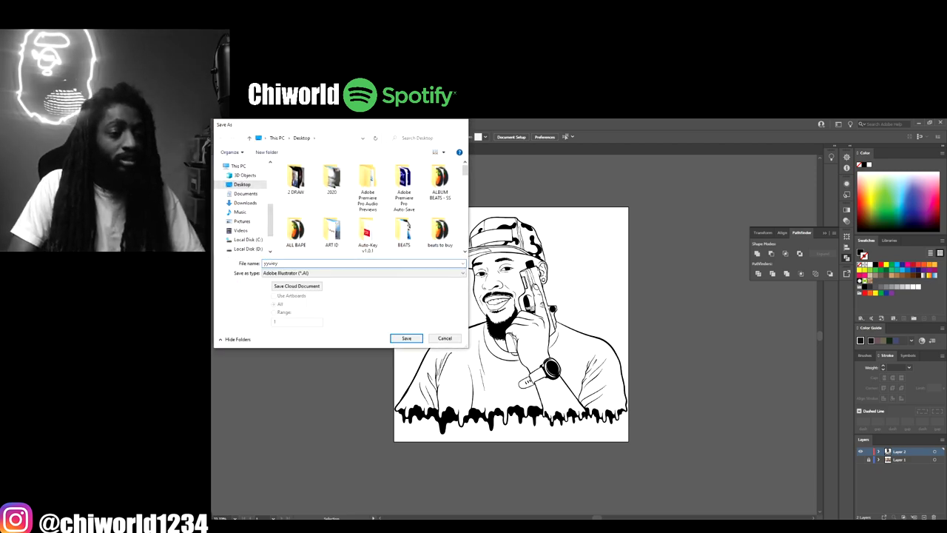
key("Return")
left_click(611, 430)
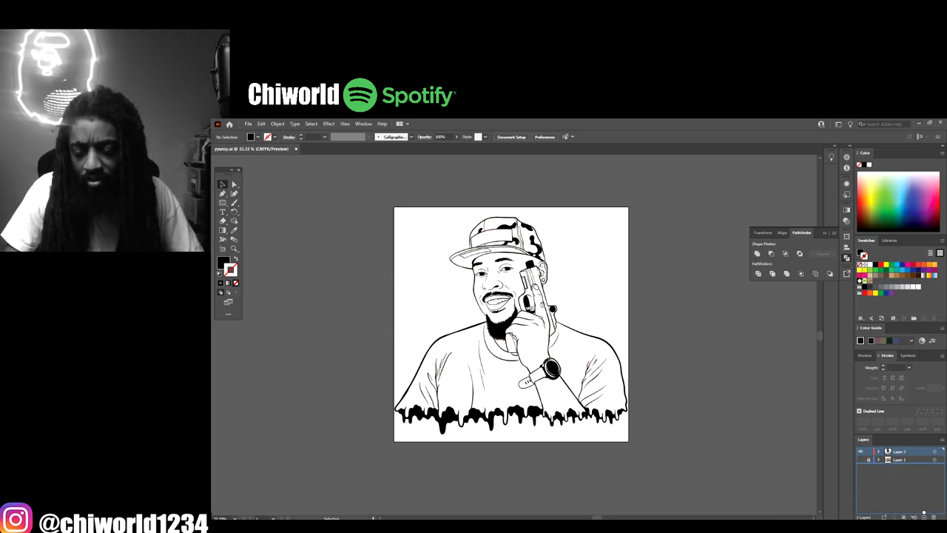
Step: Duplicate Layer 2 and lock the copy above it
left_click_drag(923, 511, 923, 516)
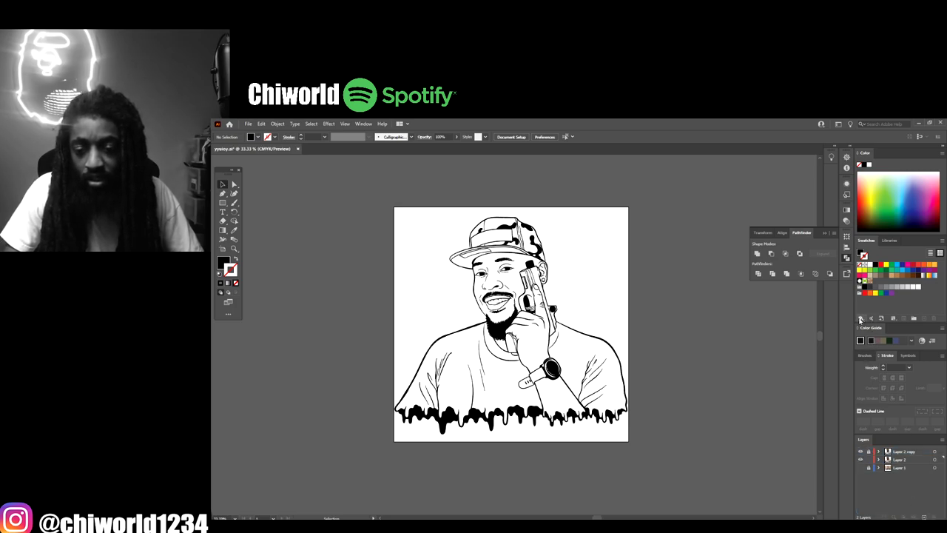
Step: Load the CHIWORLD SKIN TONES #1 swatch library from the Desktop's New folder and dock it beside the existing swatches
left_click(860, 319)
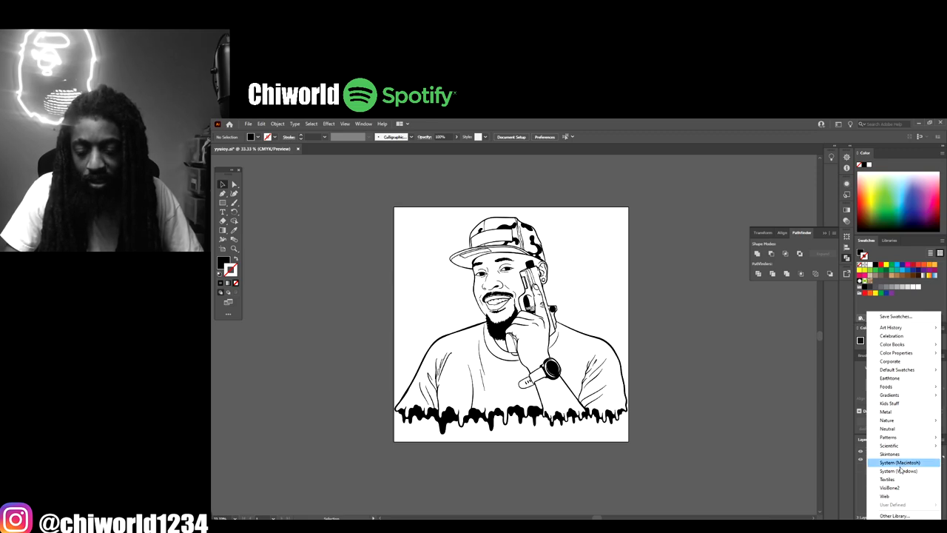
left_click(893, 516)
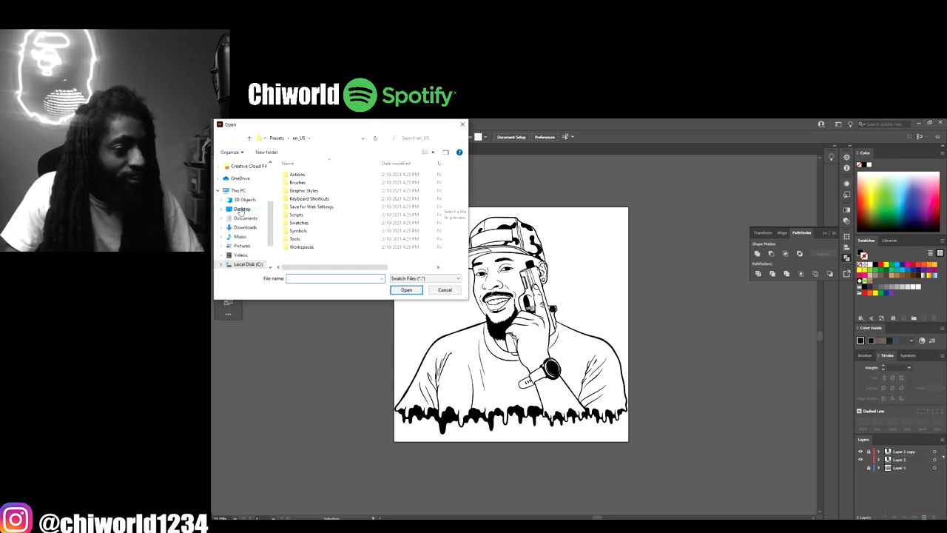
left_click(260, 209)
scroll(300, 215, "down", 1)
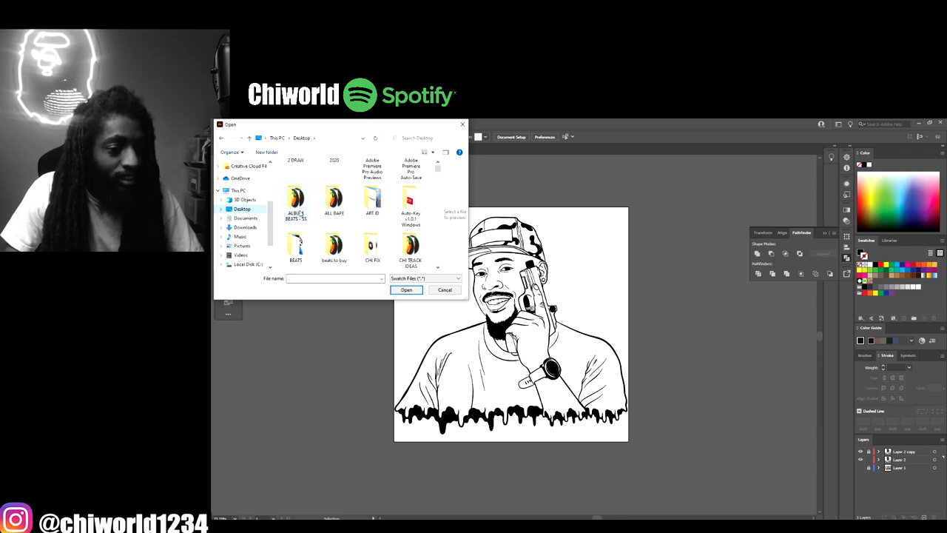
scroll(300, 215, "down", 5)
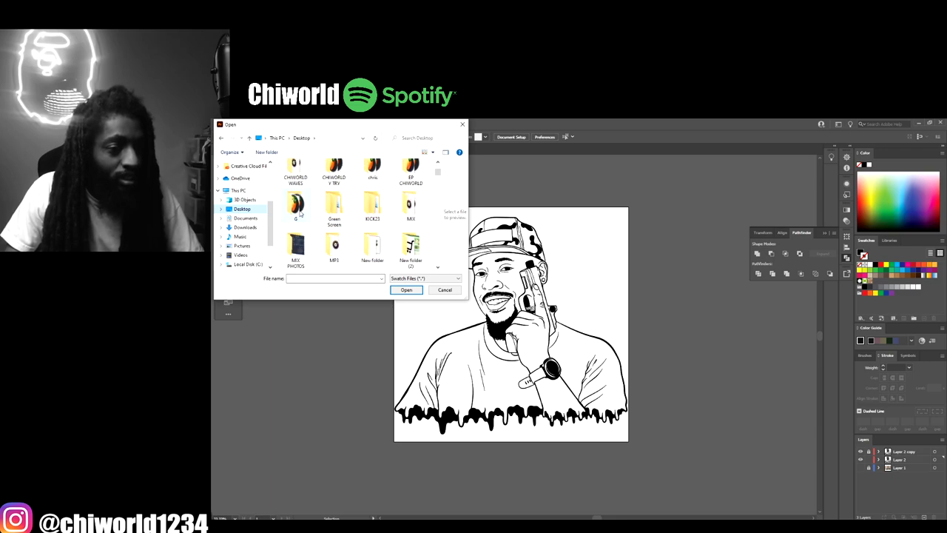
scroll(300, 214, "down", 8)
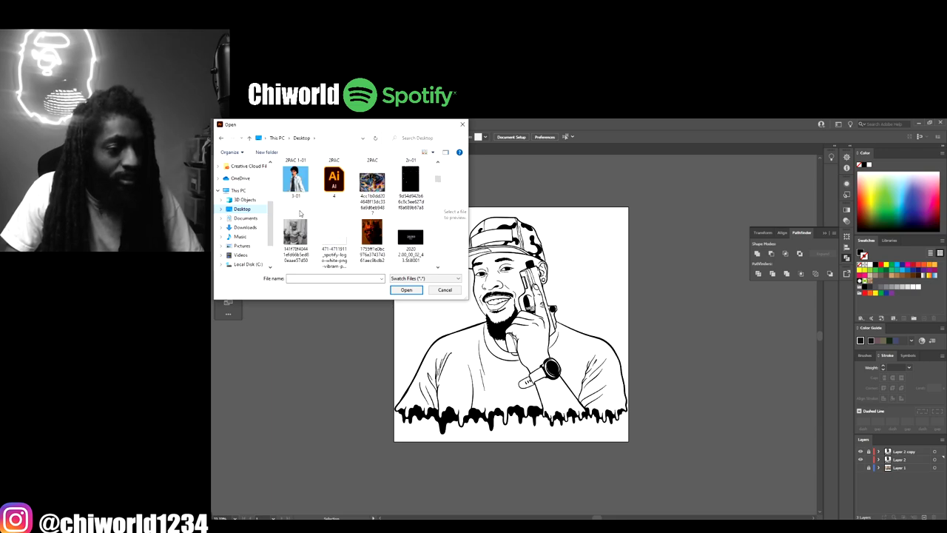
scroll(296, 213, "up", 5)
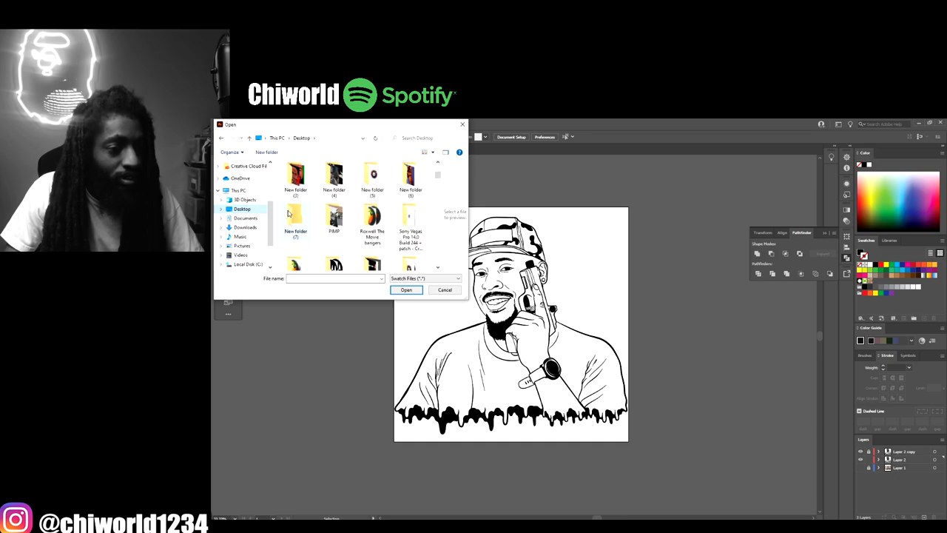
scroll(292, 214, "down", 2)
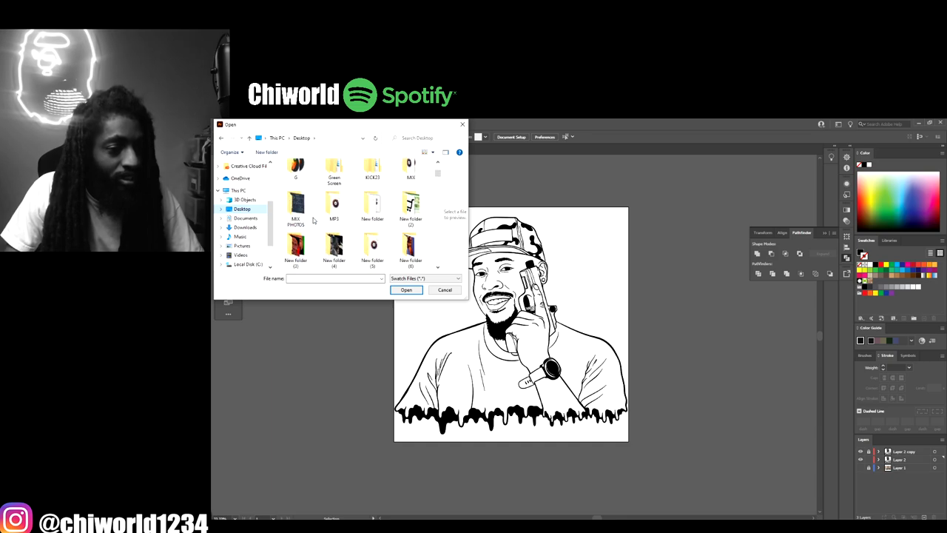
scroll(314, 219, "down", 1)
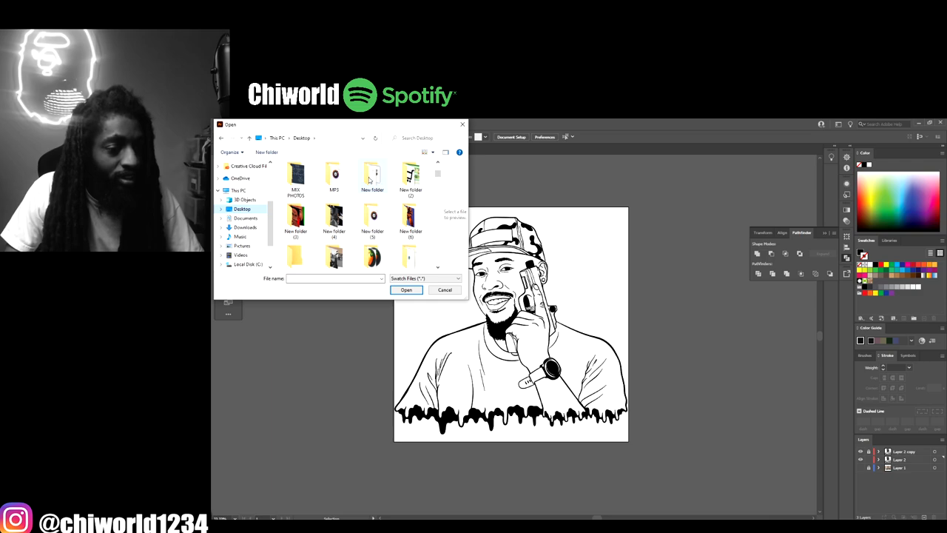
double_click(371, 177)
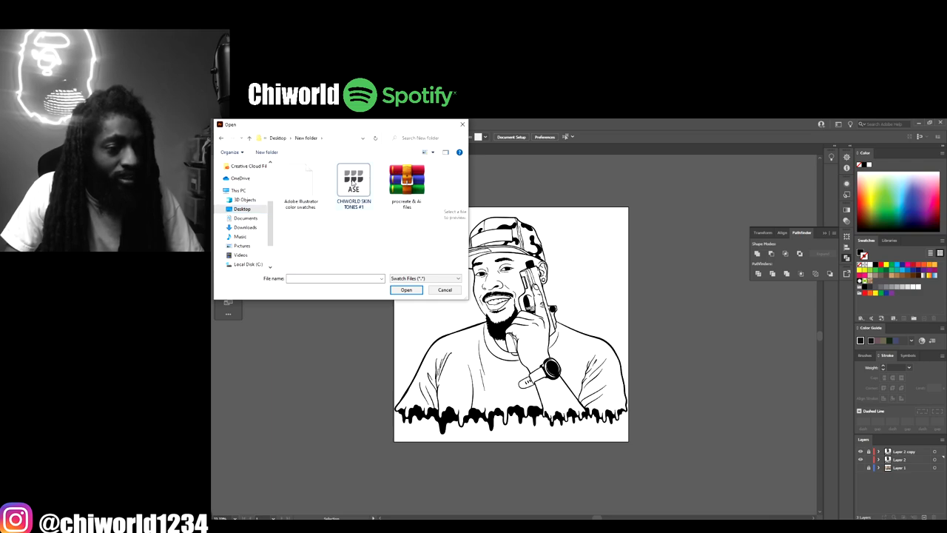
double_click(354, 184)
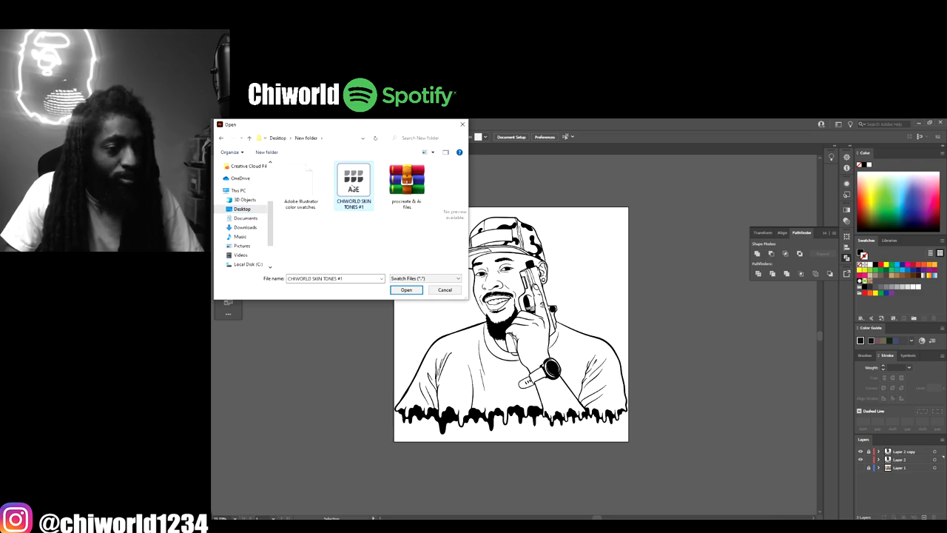
left_click_drag(573, 304, 901, 247)
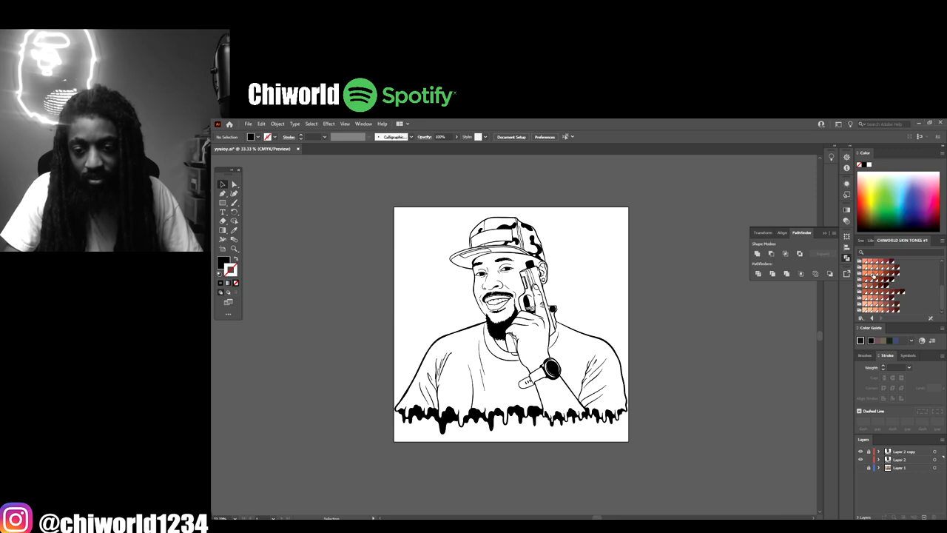
Step: Draw a square about 21 in wide covering the artboard on Layer 2 and fill it with an orange skin tone swatch
left_click(874, 270)
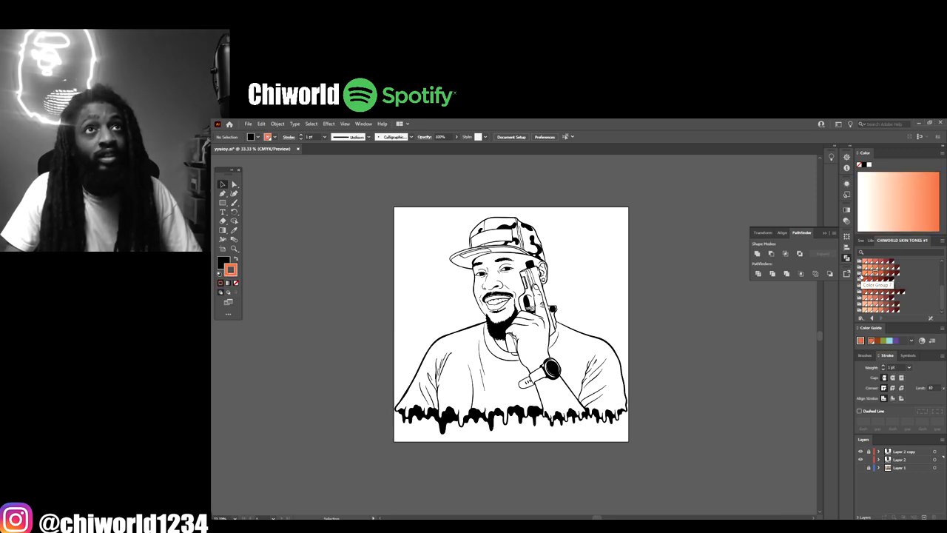
left_click(223, 202)
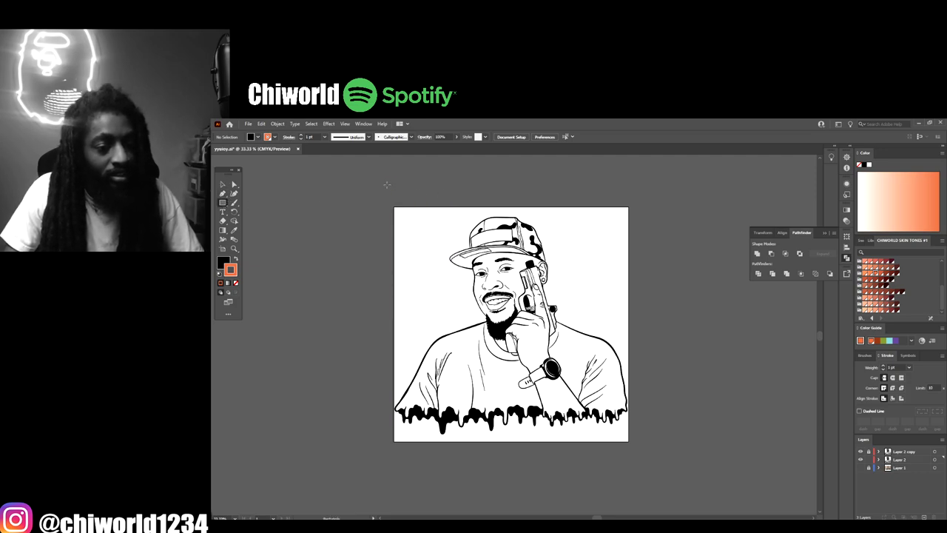
mouse_move(387, 185)
left_mouse_down()
mouse_move(636, 417)
mouse_move(661, 458)
left_mouse_up()
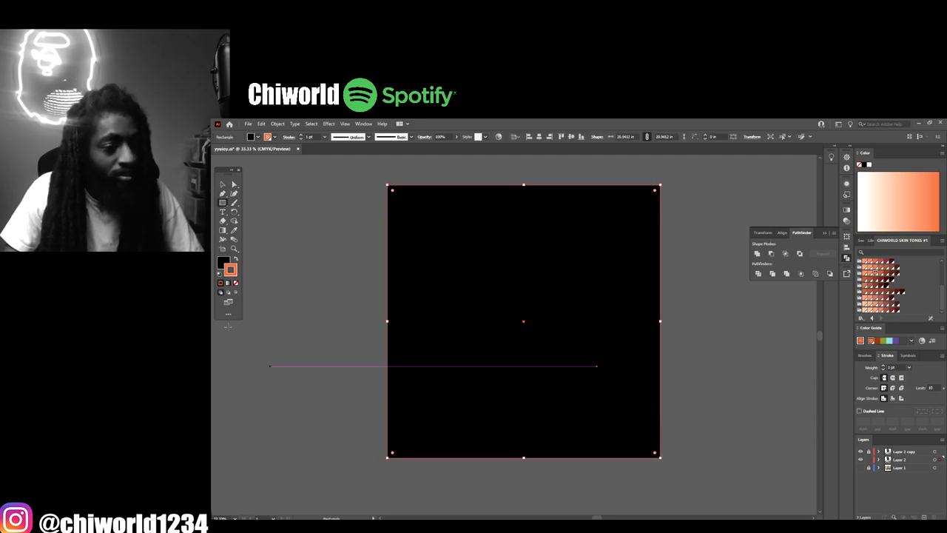
left_click(235, 258)
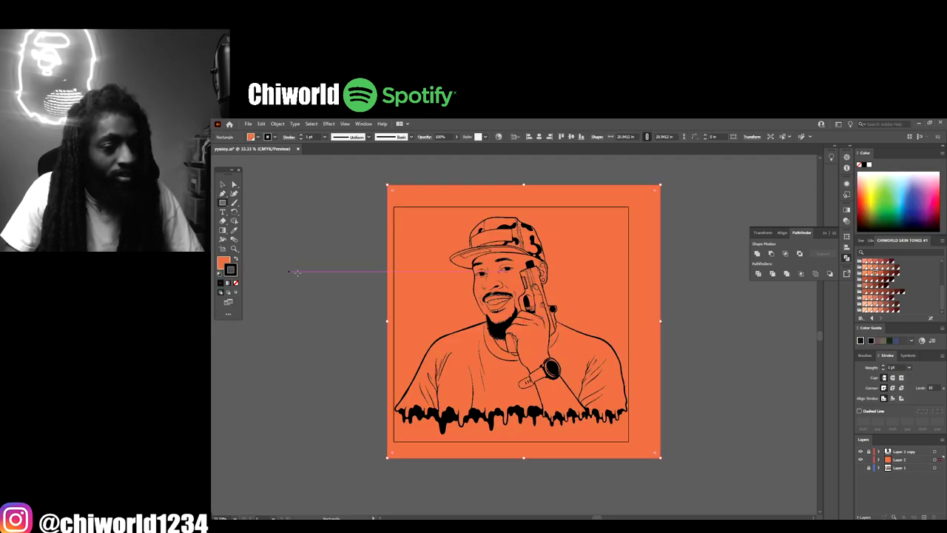
Step: Send the orange square to the back of Layer 2, behind the line art, and deselect it
left_click(223, 184)
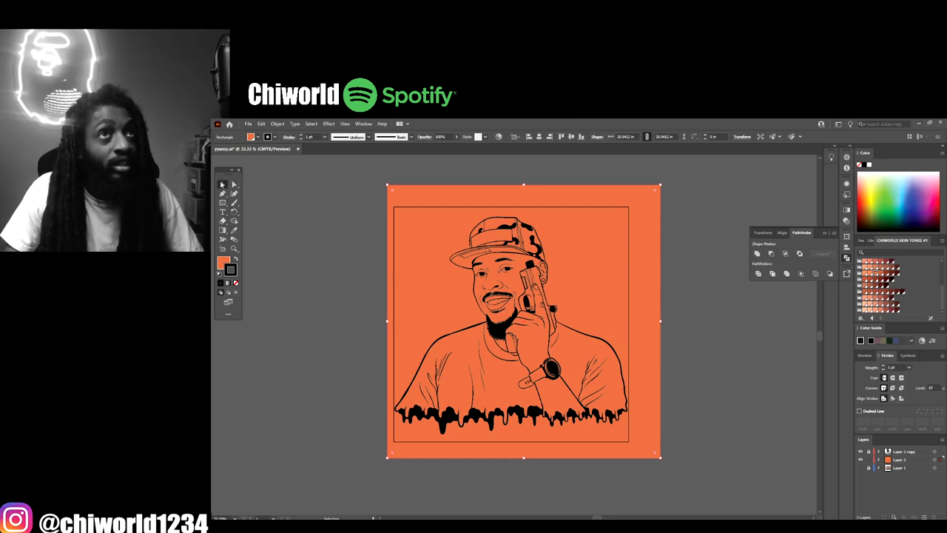
right_click(430, 306)
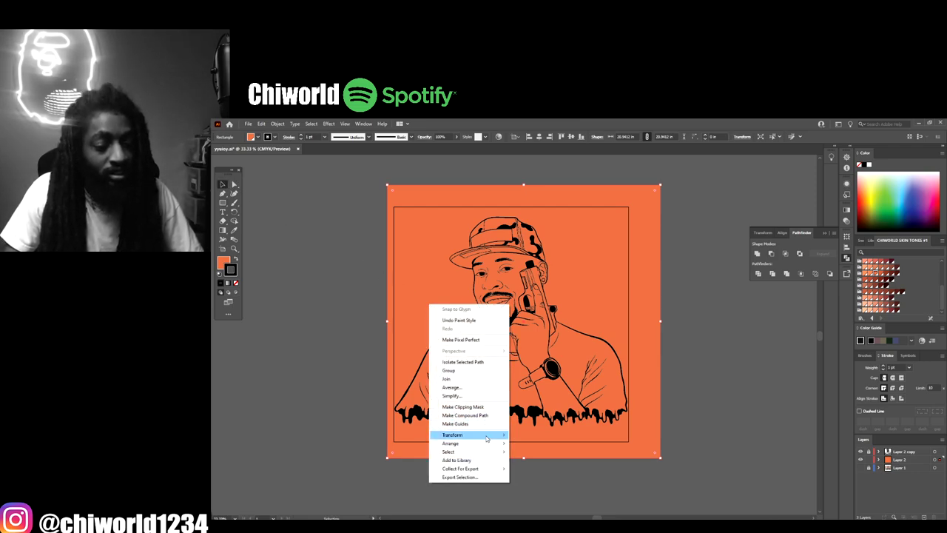
mouse_move(489, 444)
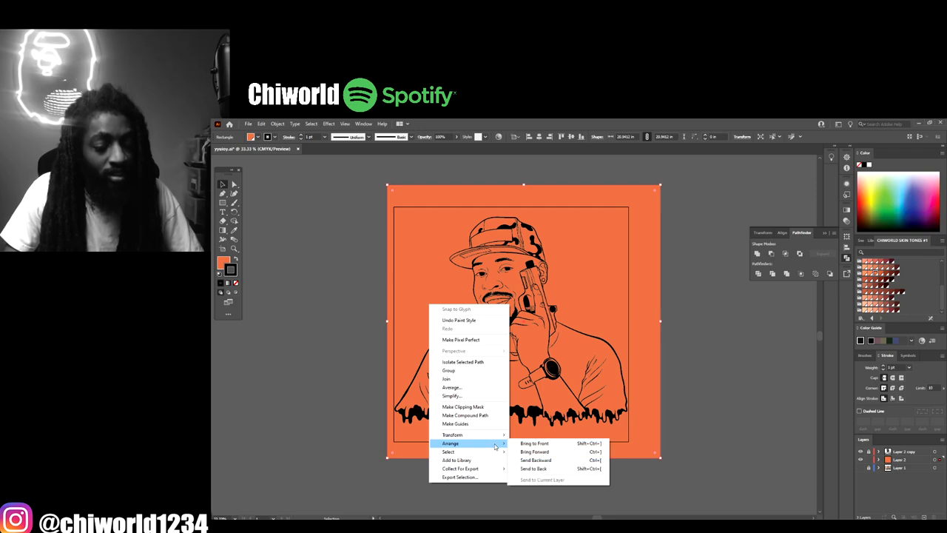
right_click(423, 250)
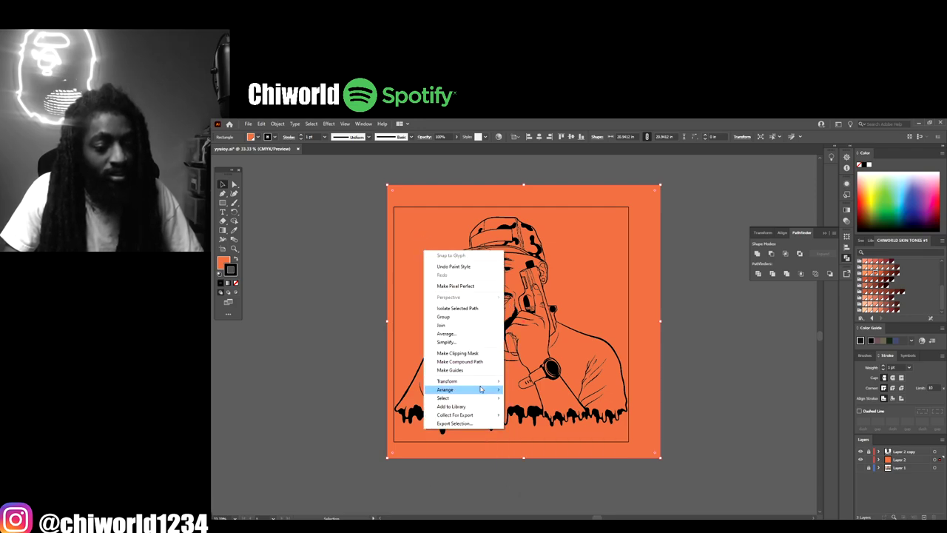
mouse_move(481, 389)
left_click(542, 417)
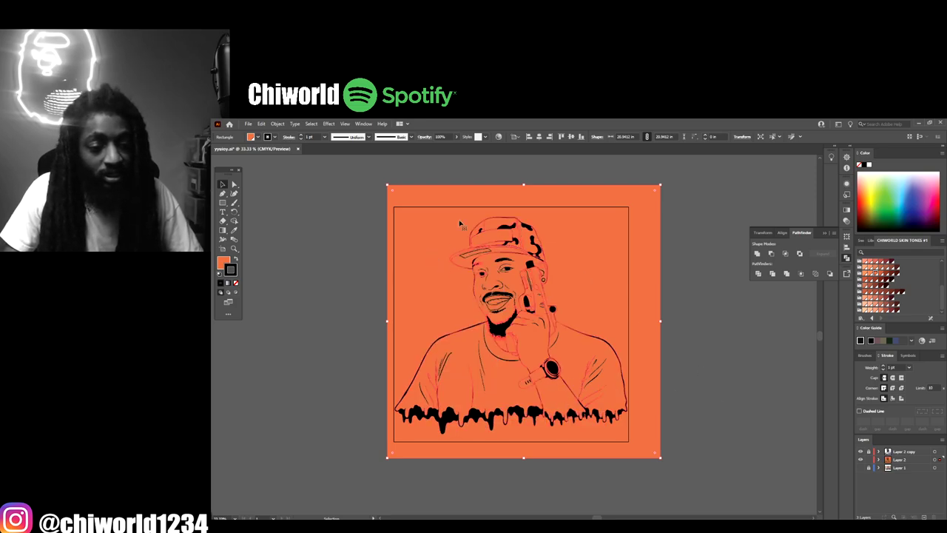
left_click(726, 447)
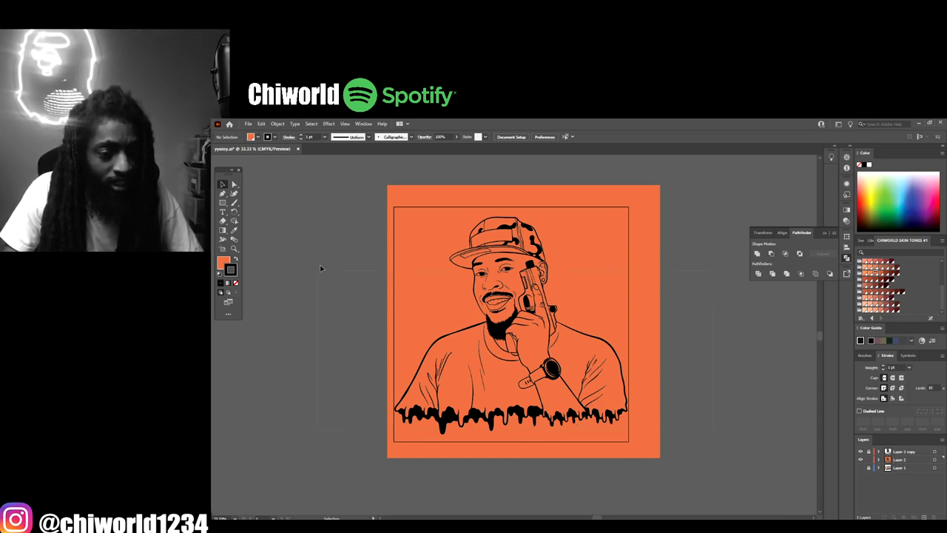
Step: Merge all unlocked Layer 2 artwork with Pathfinder, and delete the orange background around the figure inside the isolated group
key("ctrl+a")
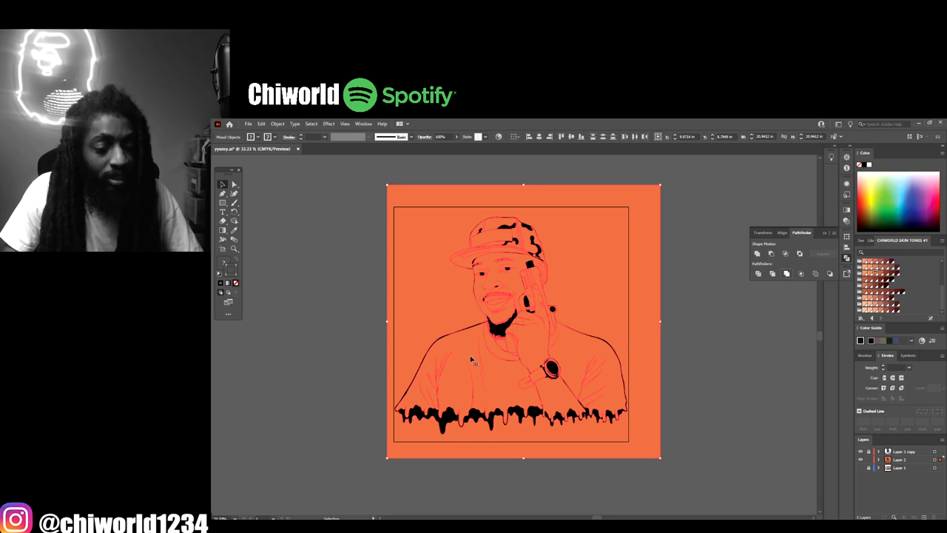
key("ctrl+g")
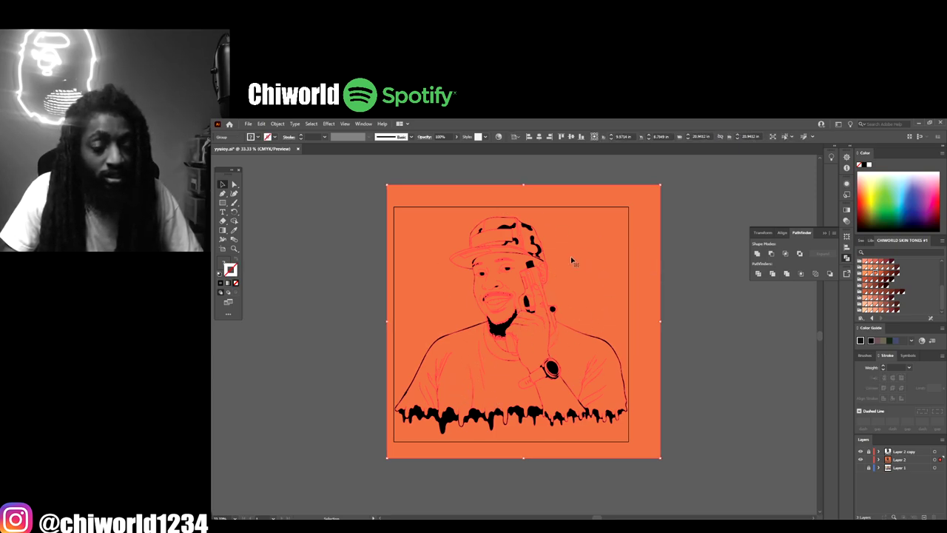
right_click(581, 235)
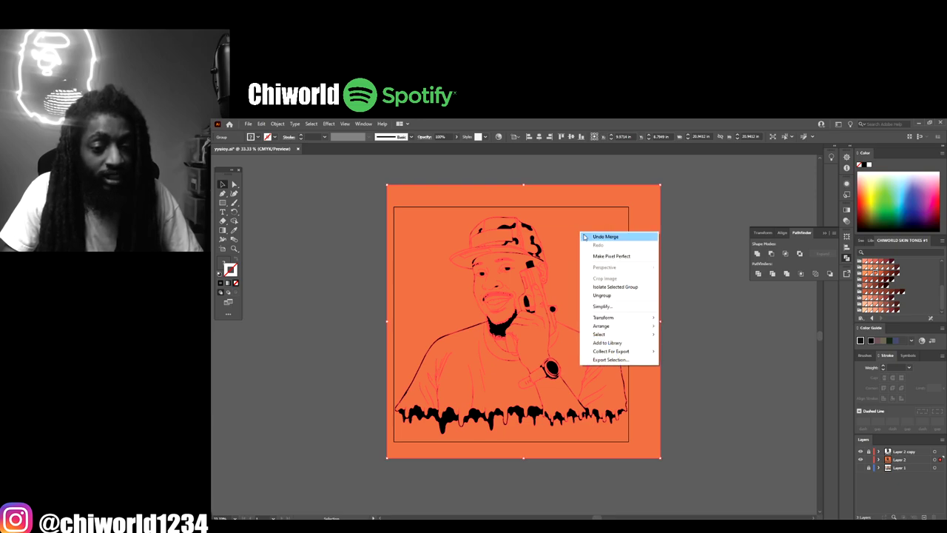
left_click(603, 287)
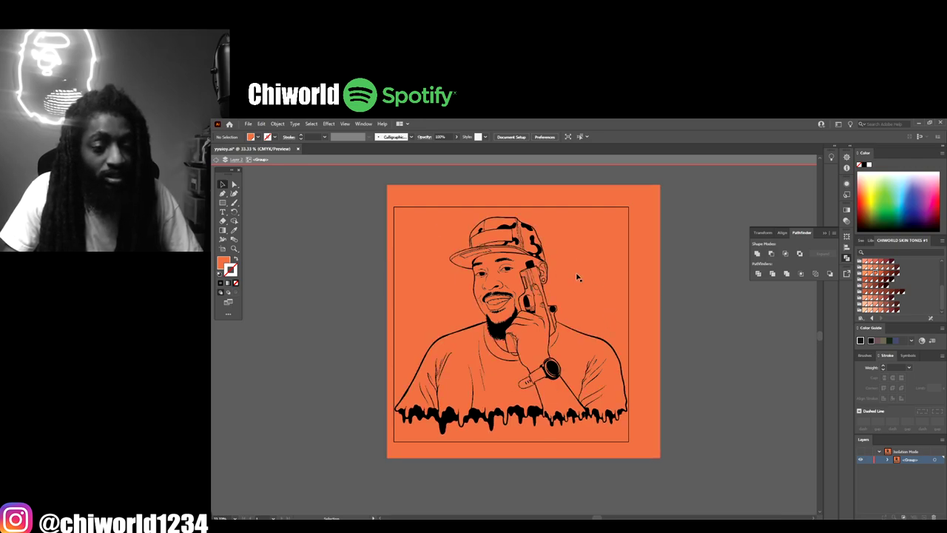
left_click(581, 230)
key("Delete")
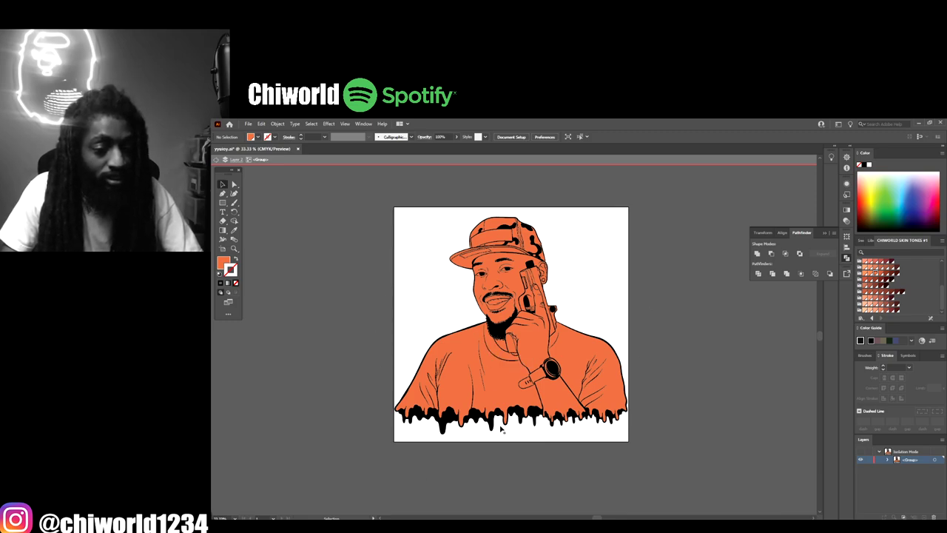
Step: Select both shirt areas on either side of the raised arm and fill them with dark navy and no stroke
key("ctrl+plus")
key("ctrl+plus")
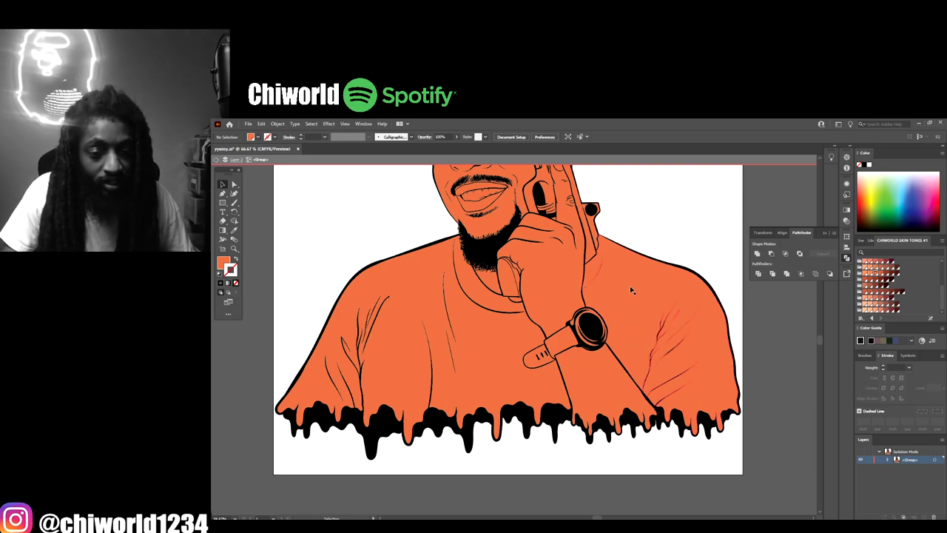
left_click(631, 290)
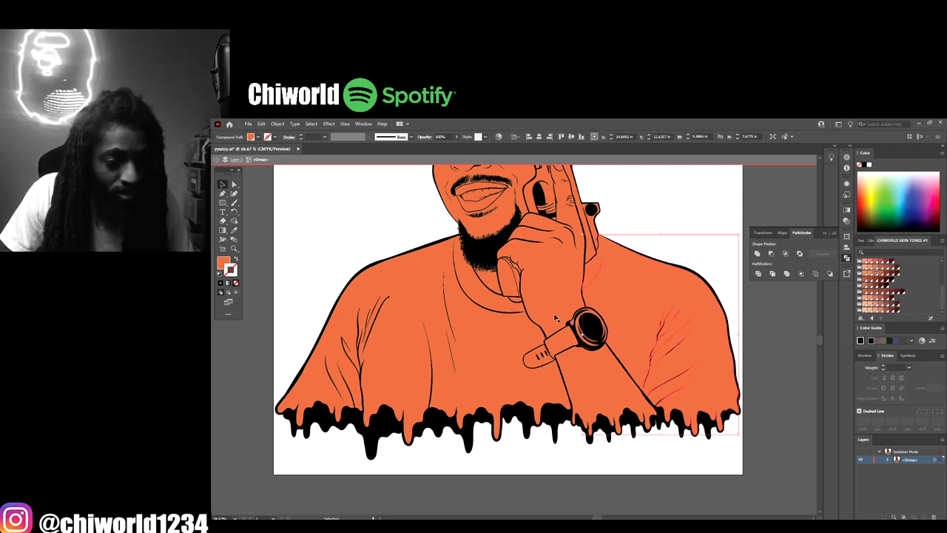
left_click(495, 342, "shift")
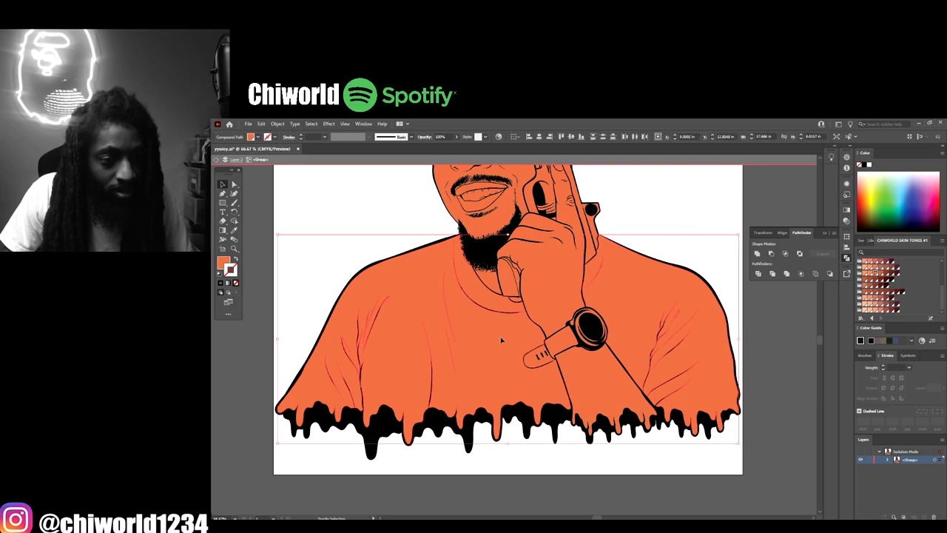
left_click(904, 220)
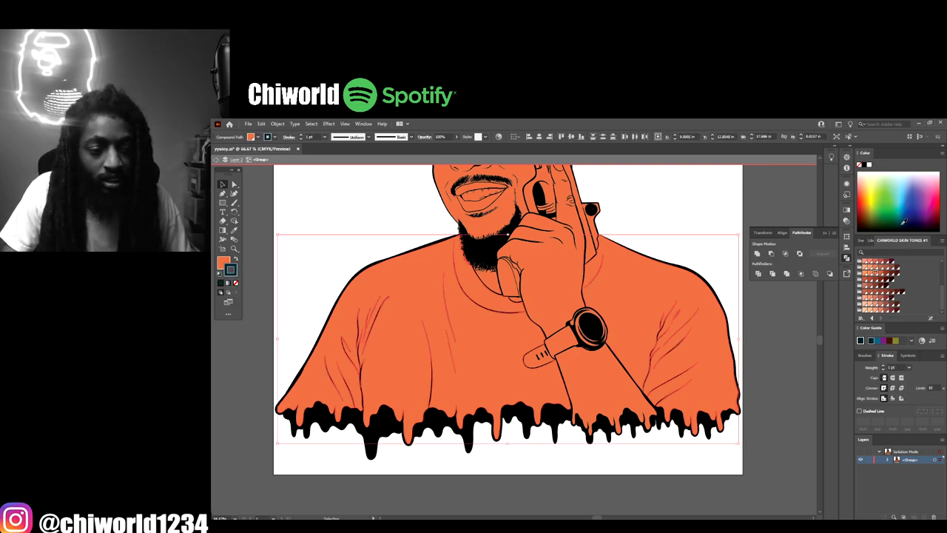
left_click(222, 262)
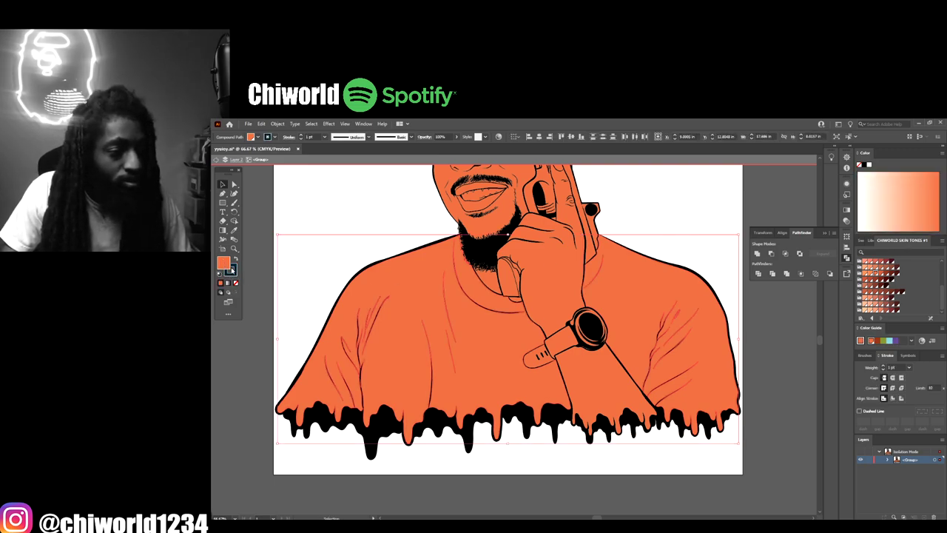
left_click(235, 282)
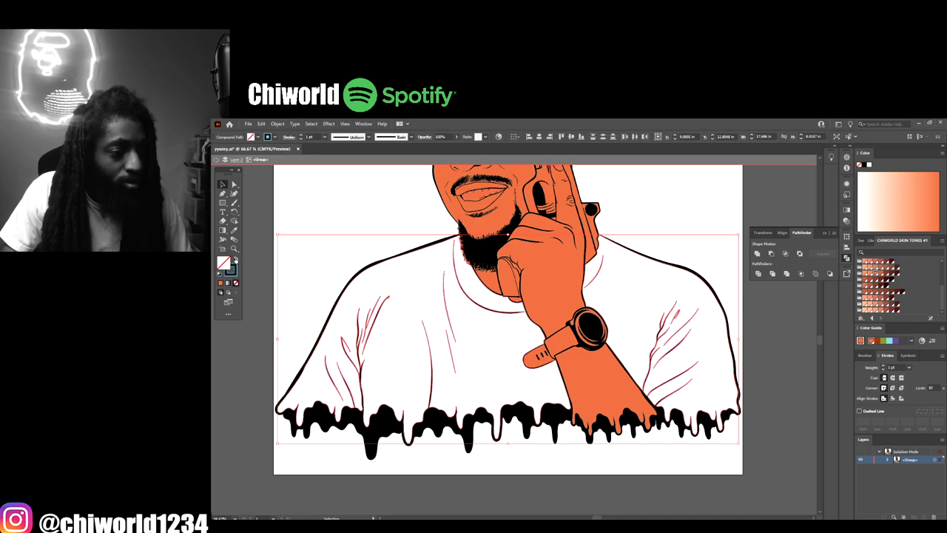
left_click(234, 259)
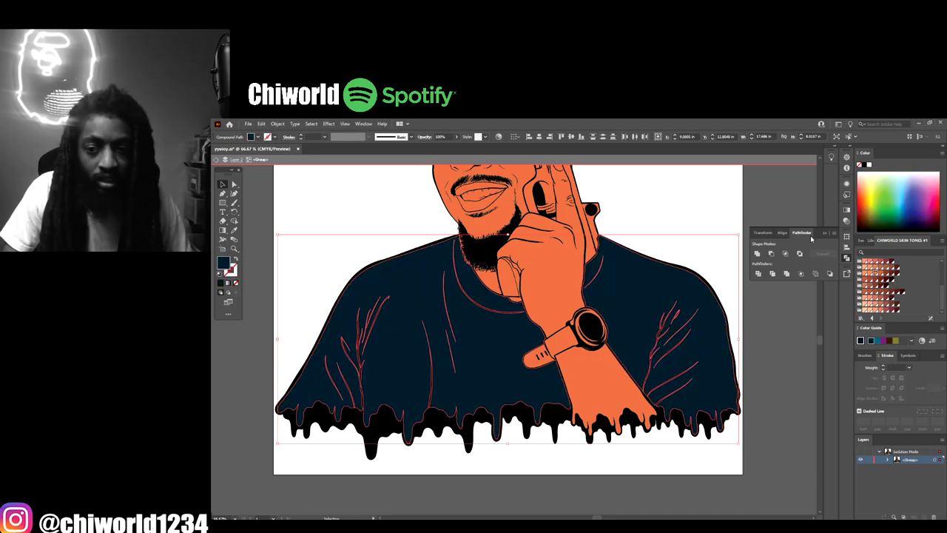
Step: Recolour the shirt areas by sampling dark green and settling on a dark maroon from the colour spectrum
left_click(878, 219)
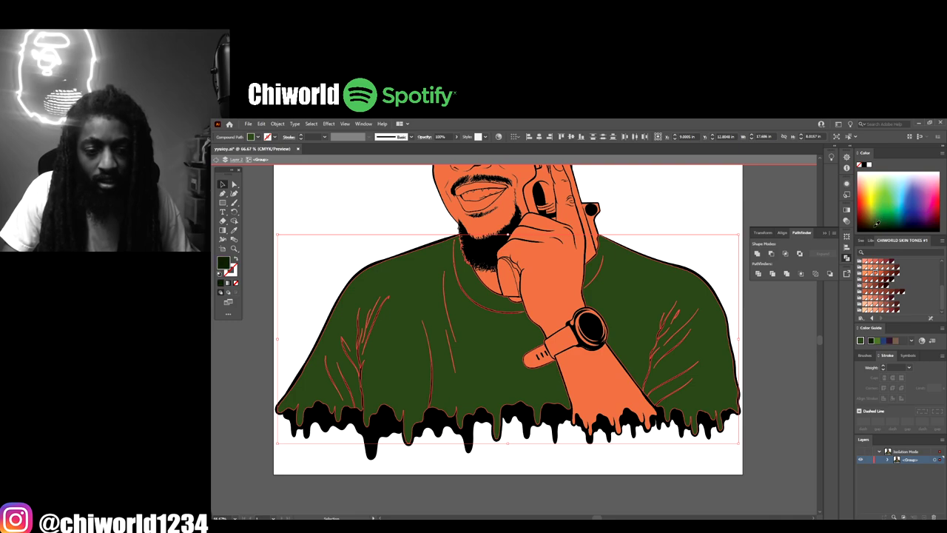
left_click(876, 223)
left_click_drag(874, 224, 933, 222)
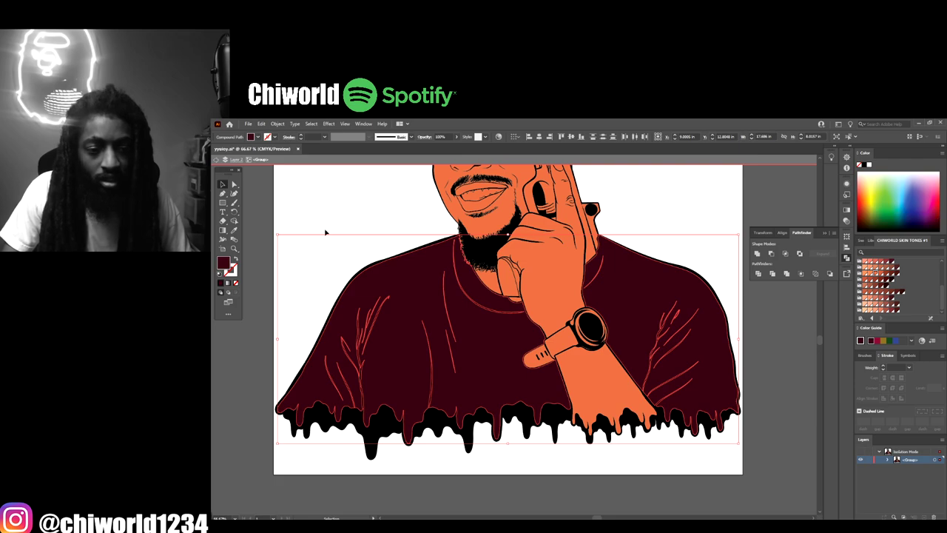
Step: Try the muted dark shade 382C30 as the shirt fill, review it on the portrait, and undo the colour change
double_click(224, 262)
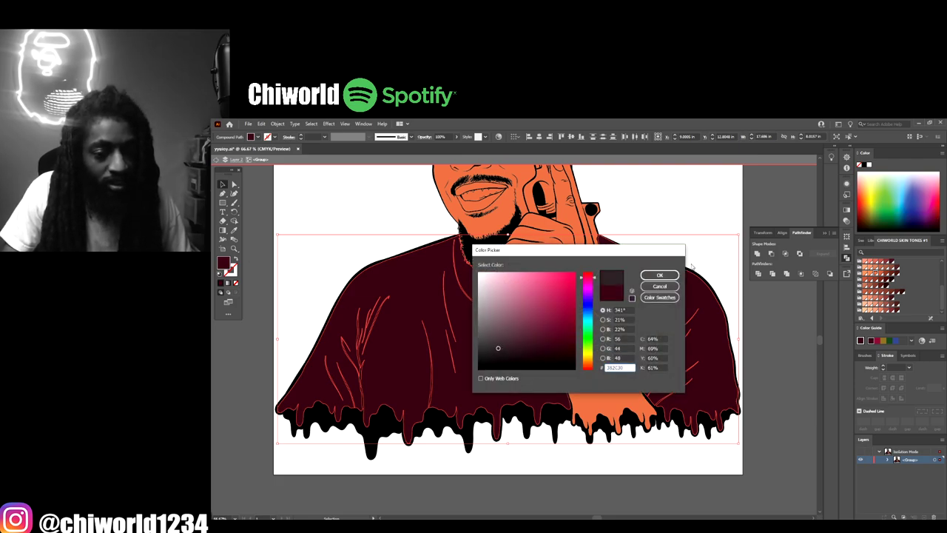
left_click(659, 274)
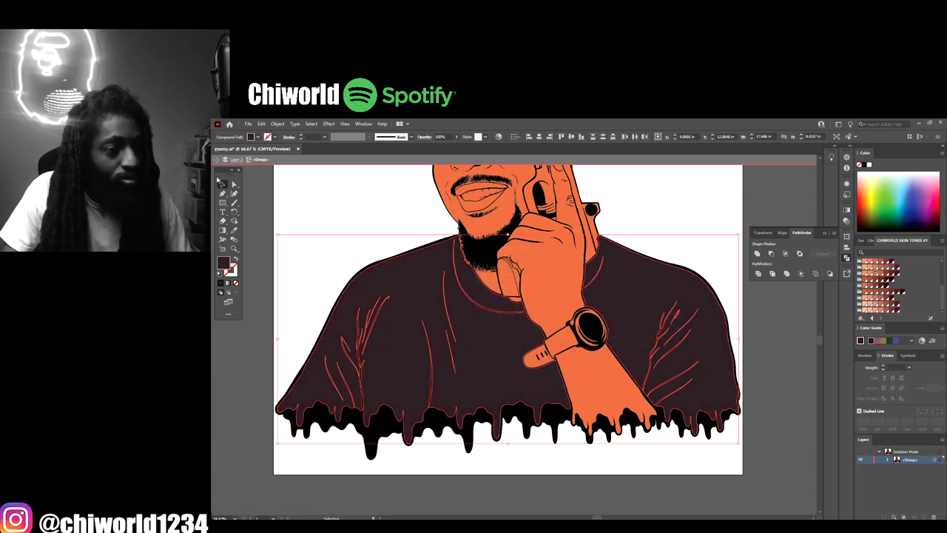
left_click(347, 205)
key("ctrl+minus")
key("ctrl+minus")
key("ctrl+minus")
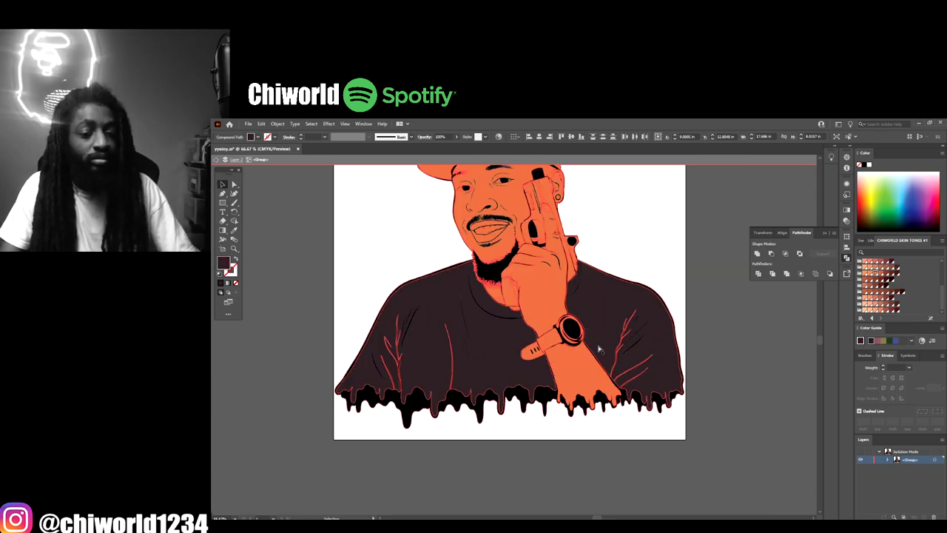
key("ctrl+plus")
key("ctrl+plus")
key("ctrl+plus")
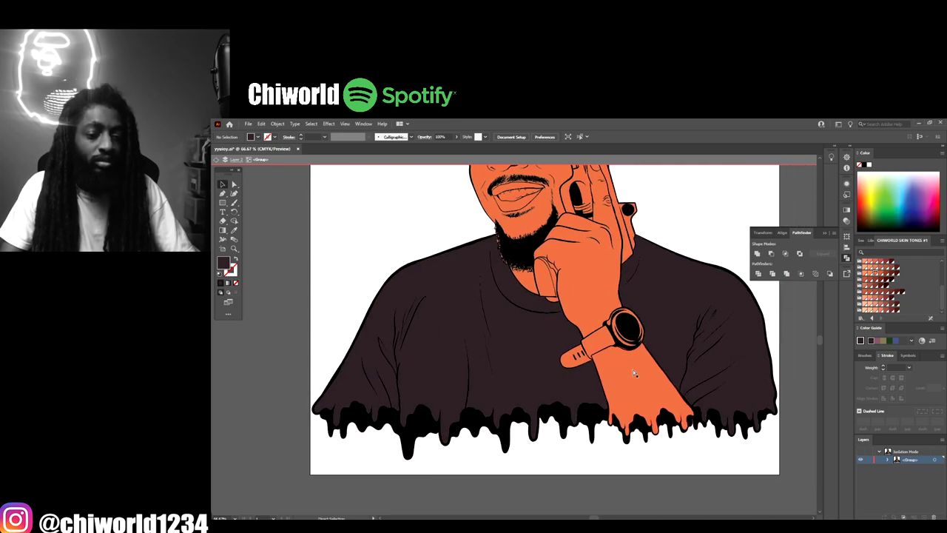
key("ctrl+z")
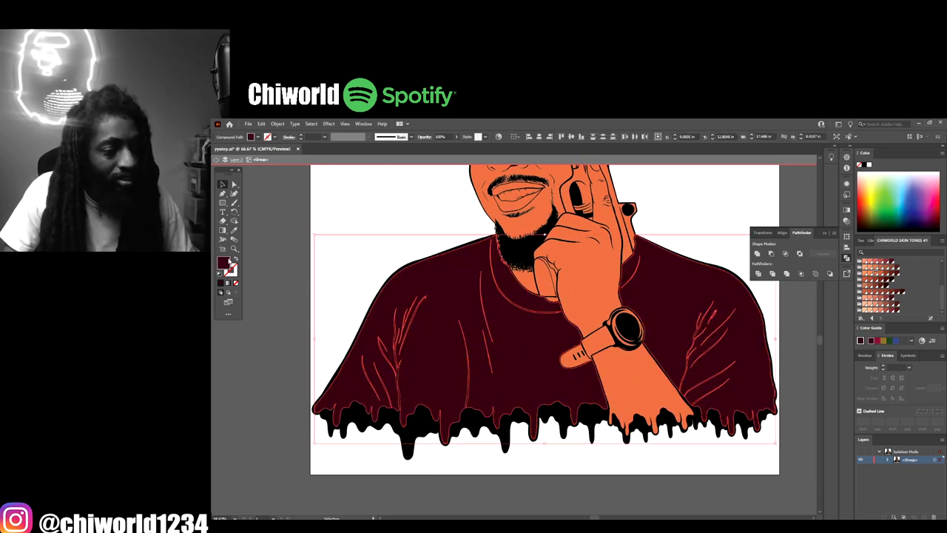
Step: Set the shirt fill to a muted dark plum in the Color Picker and deselect the shirt
double_click(223, 264)
mouse_move(479, 349)
left_mouse_down()
mouse_move(513, 354)
mouse_move(504, 346)
mouse_move(515, 343)
left_mouse_up()
left_click(658, 276)
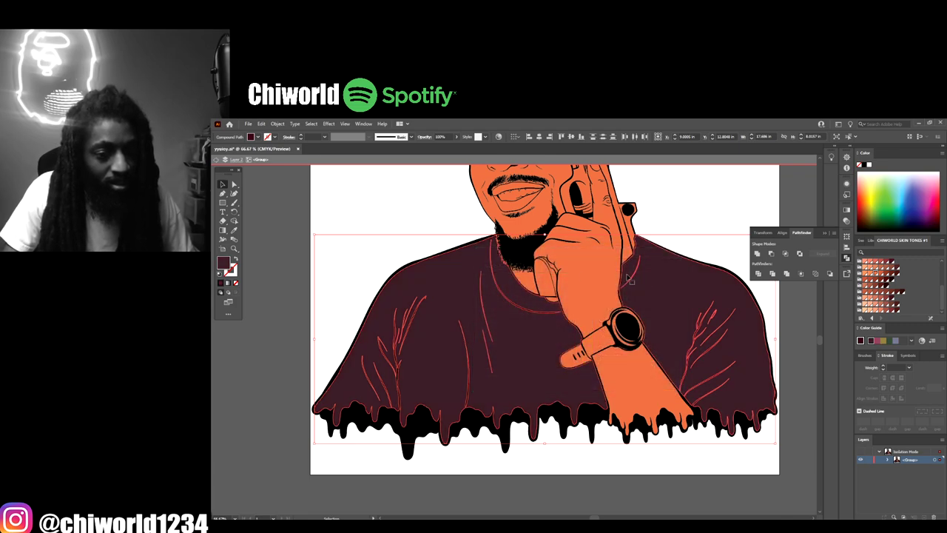
left_click(392, 241)
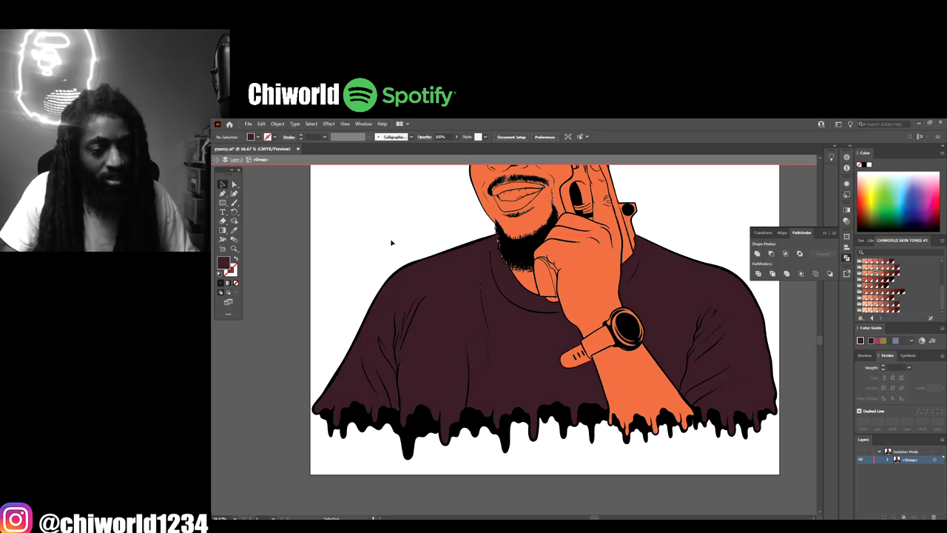
Step: Examine the shirt colour across the whole portrait and the area where the shirt meets the beard's outer edge
key("ctrl+minus")
key("ctrl+minus")
key("ctrl+minus")
key("ctrl+plus")
key("ctrl+plus")
key("ctrl+plus")
key("ctrl+plus")
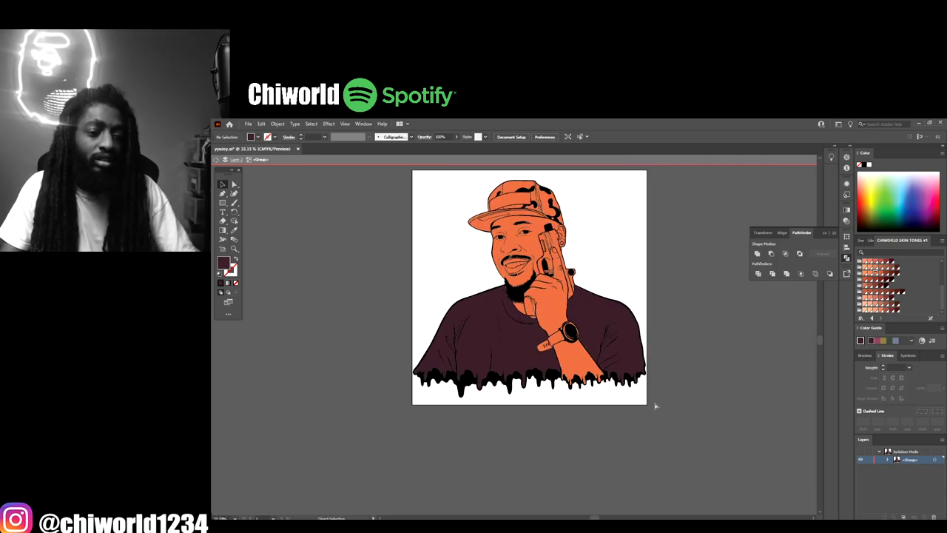
key("ctrl+plus")
key("ctrl+plus")
key("ctrl+plus")
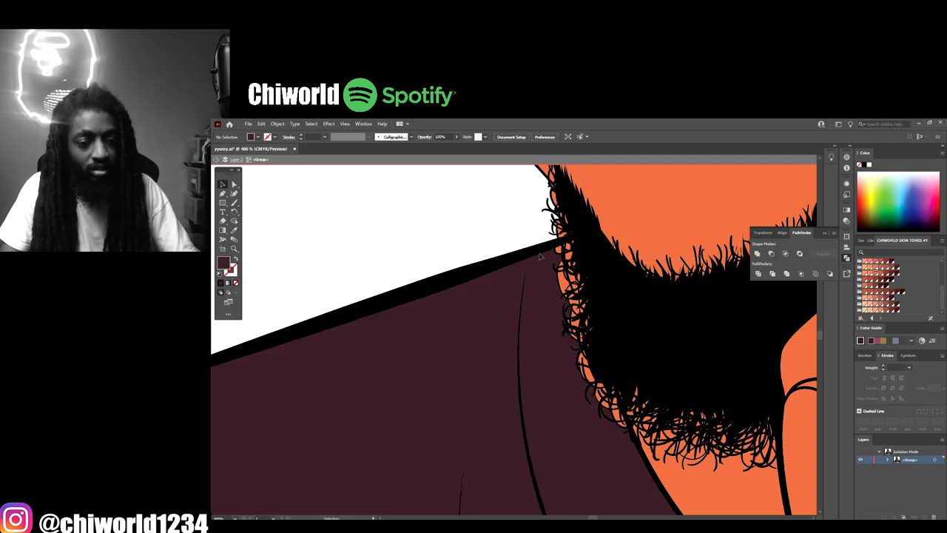
Step: Exit isolation mode and inspect the fill shapes around the curly beard hairs beside the collar
key("Escape")
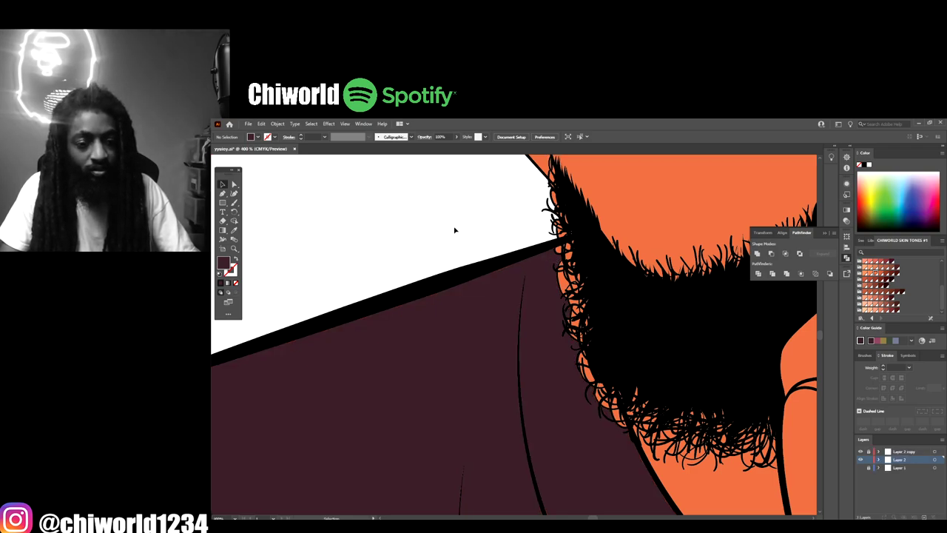
key("ctrl+minus")
key("ctrl+minus")
key("ctrl+minus")
scroll(523, 314, "down", 2)
scroll(523, 315, "up", 7)
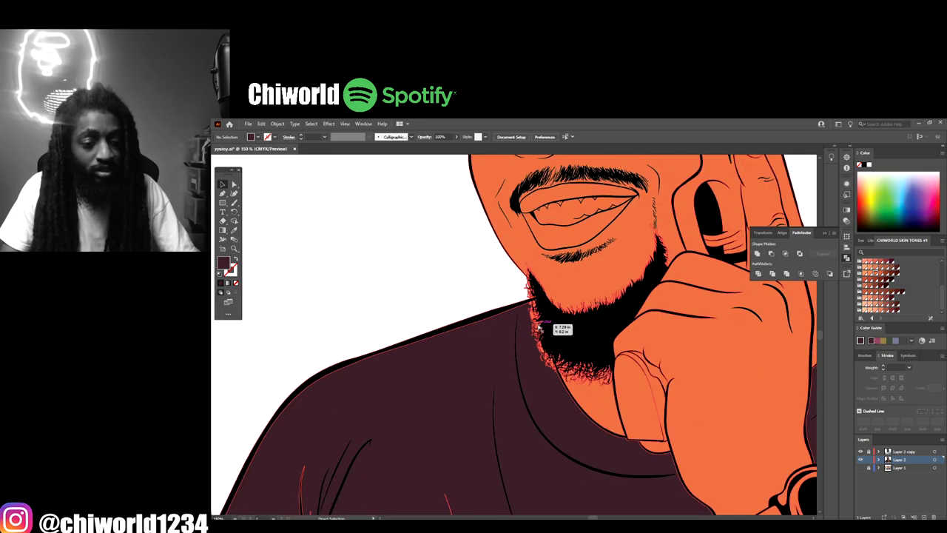
scroll(543, 339, "up", 1)
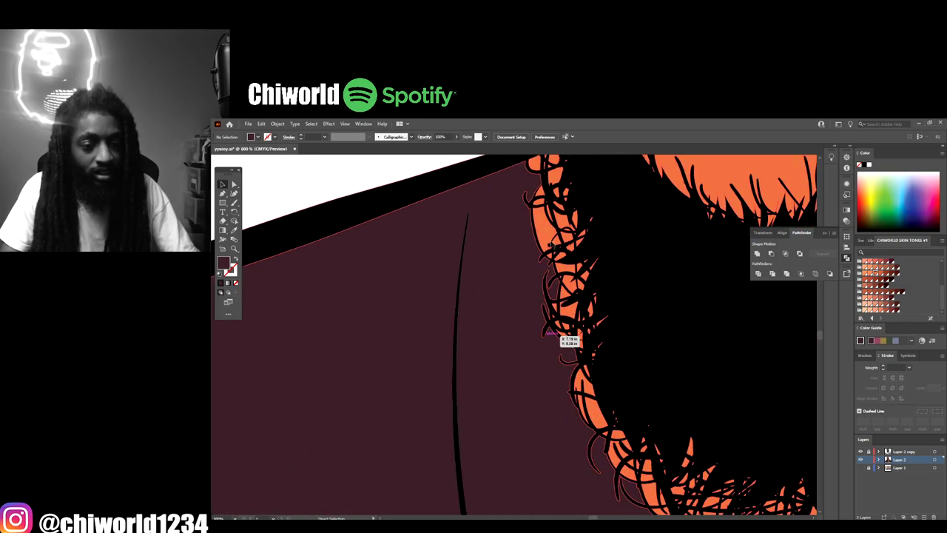
scroll(548, 333, "down", 3)
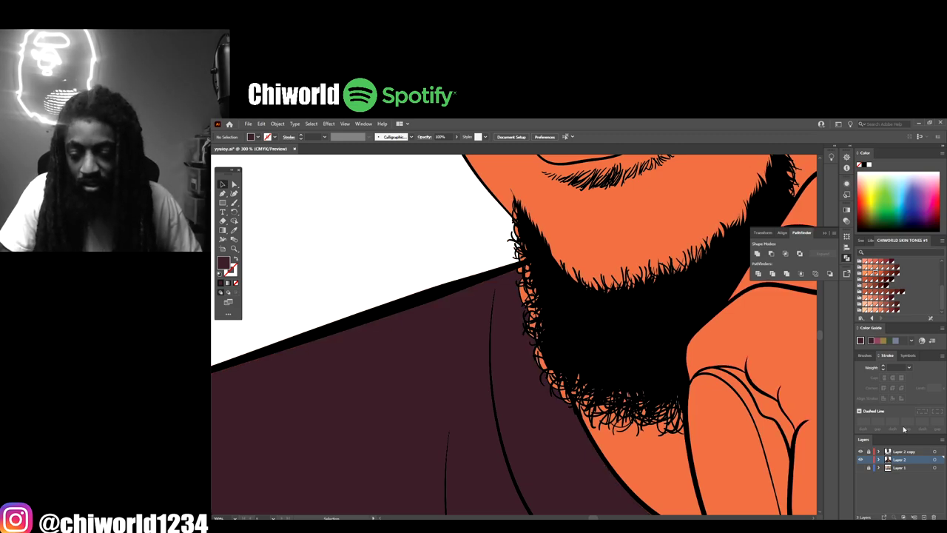
Step: Expand Layer 2 and its group, lock the individual paths inside the group, and collapse the layer again
left_click(879, 461)
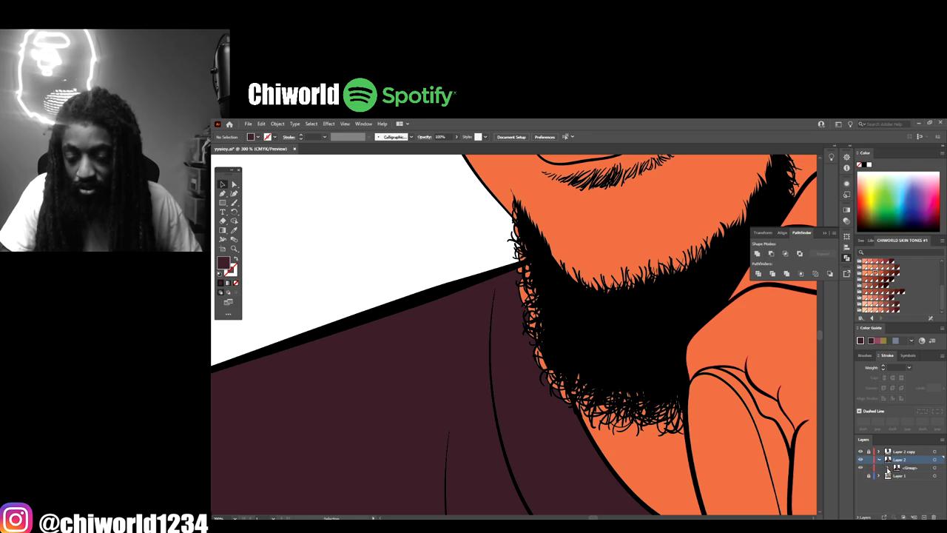
left_click(888, 467)
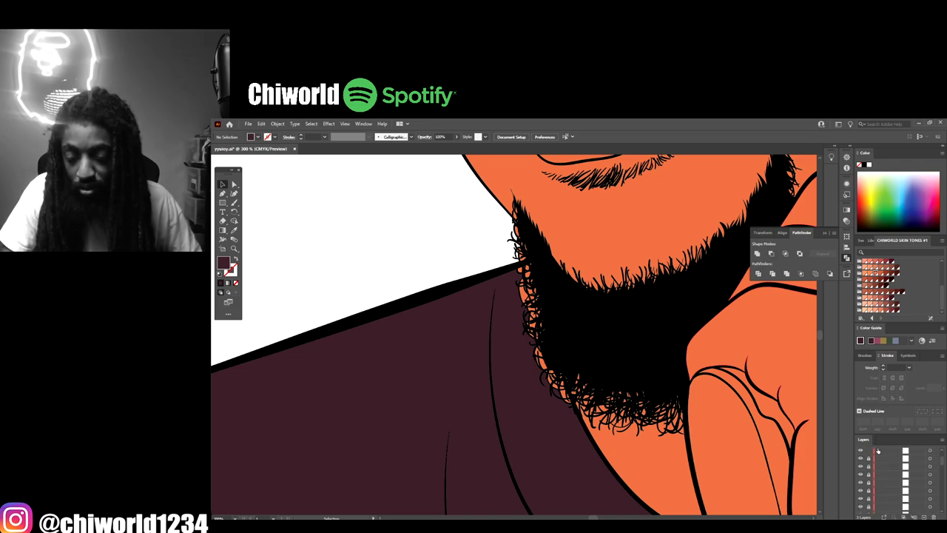
scroll(880, 449, "up", 10)
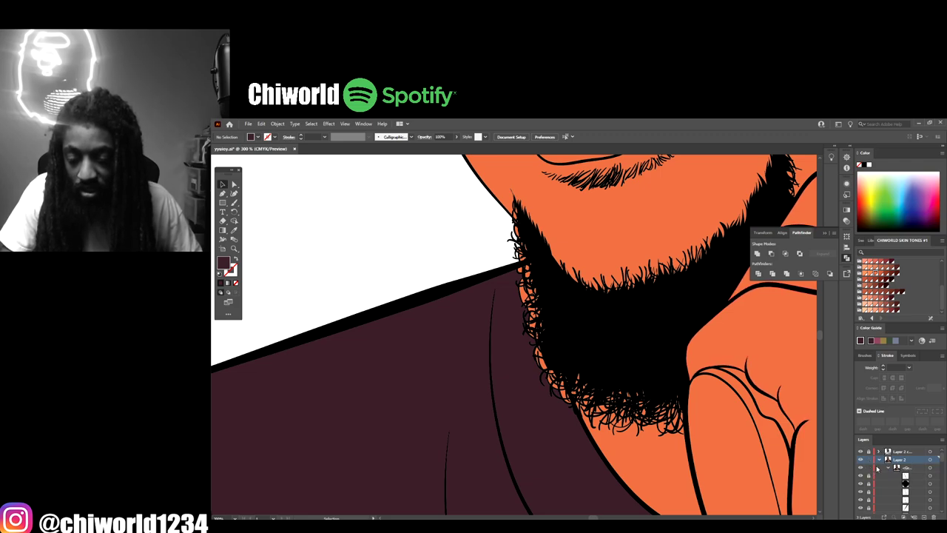
left_click(879, 460)
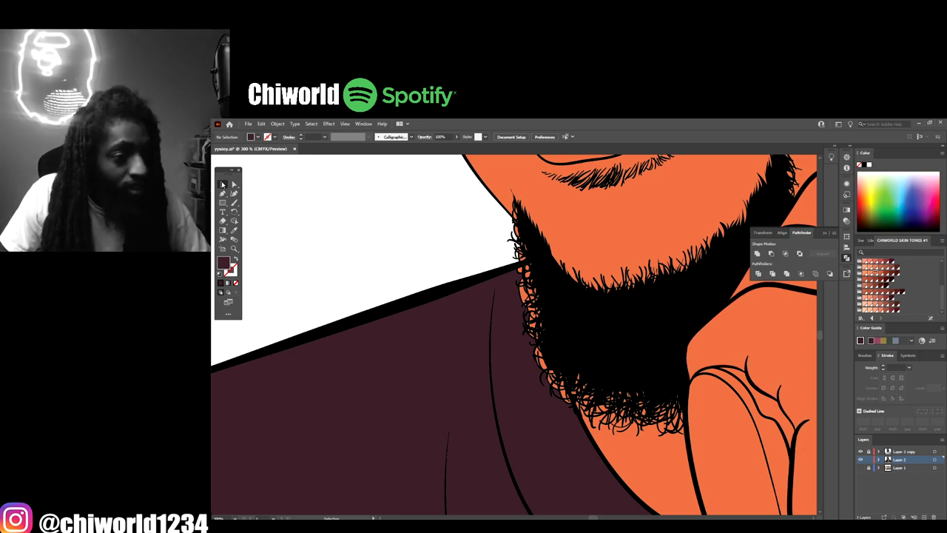
Step: Select the merged group on Layer 2 at the beard's edge and bring up its object commands
left_click_drag(541, 316, 531, 351)
right_click(518, 322)
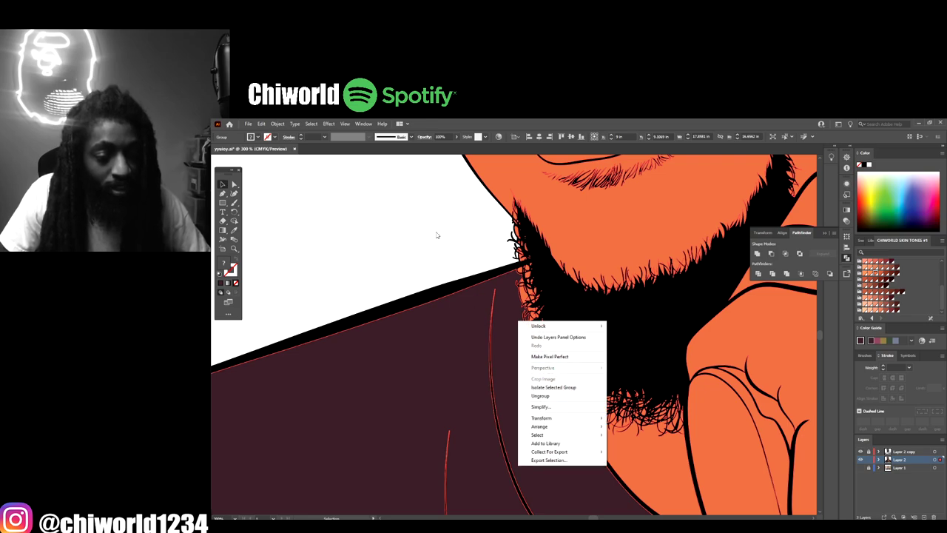
Step: Isolate the color-fill group containing the shirt and beard-edge shapes so its individual pieces can be edited
left_click(472, 260)
left_click(473, 261)
left_click_drag(496, 267, 550, 326)
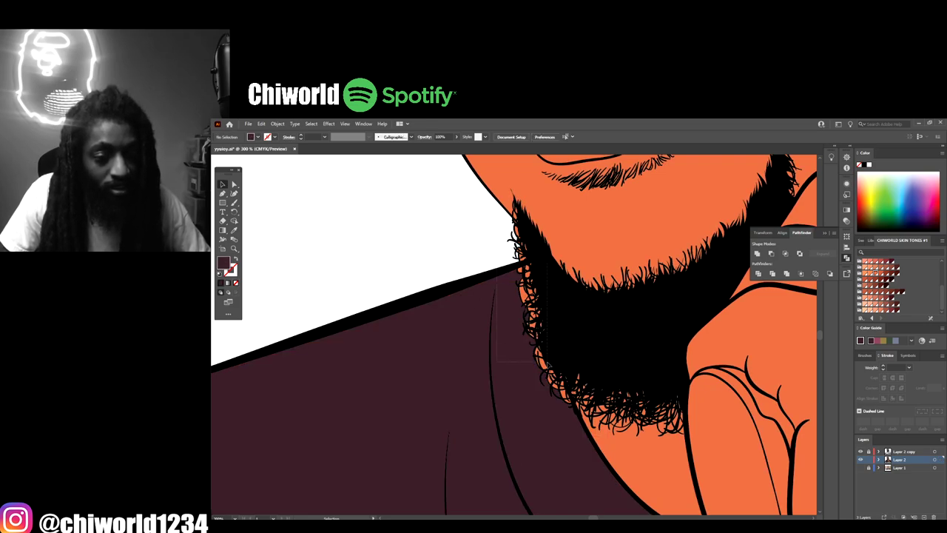
left_click_drag(548, 398, 547, 398)
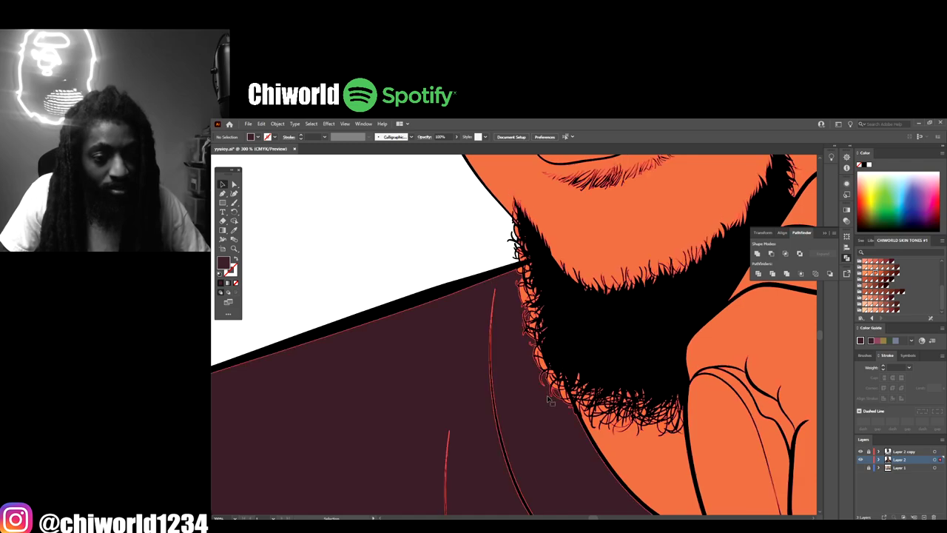
right_click(536, 347)
left_click(563, 416)
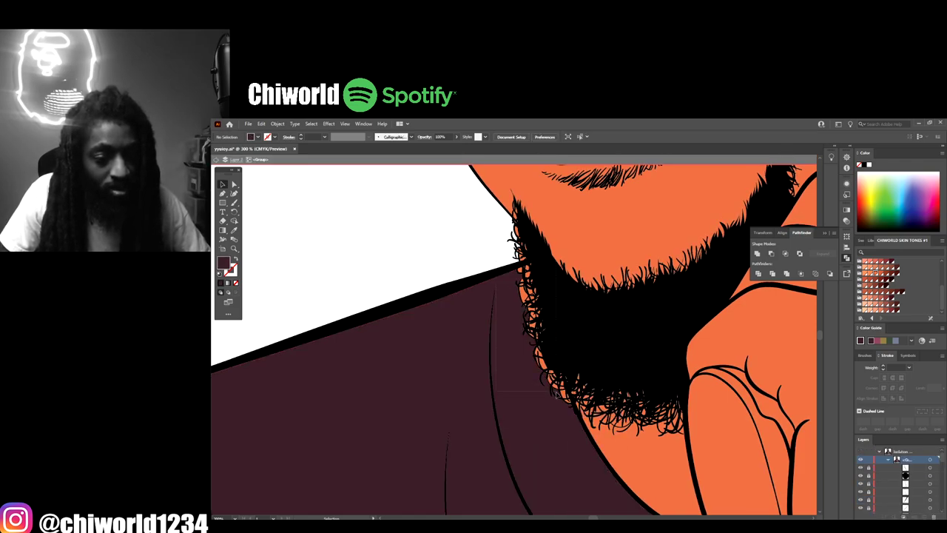
Step: Recolor the orange gaps along the beard's outer edge over the shirt with the shirt's dark maroon using the Eyedropper
left_click_drag(548, 411, 548, 411)
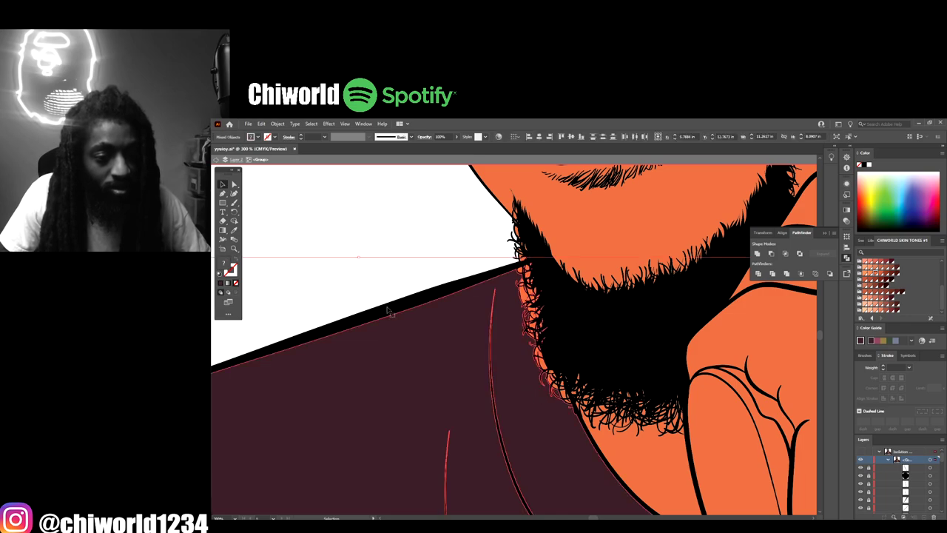
left_click(234, 230)
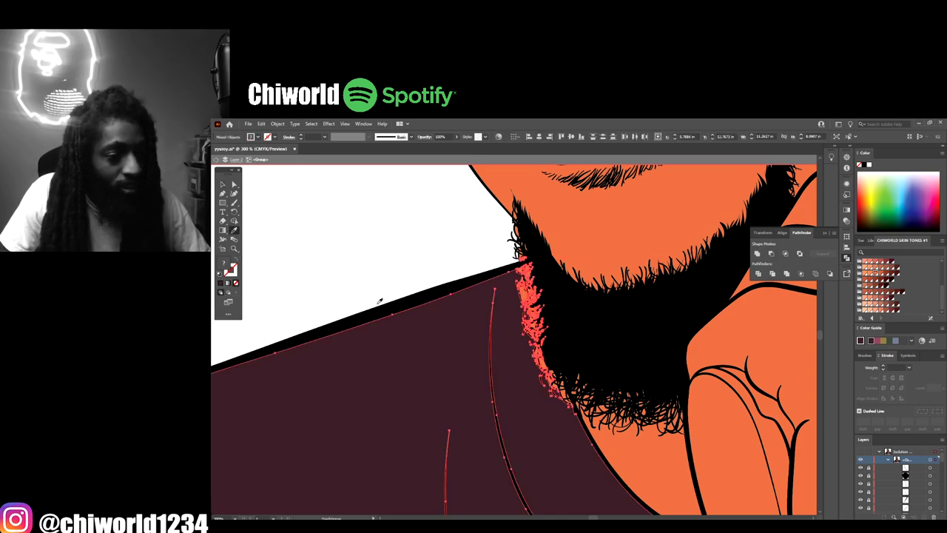
left_click(434, 328)
left_click(221, 184)
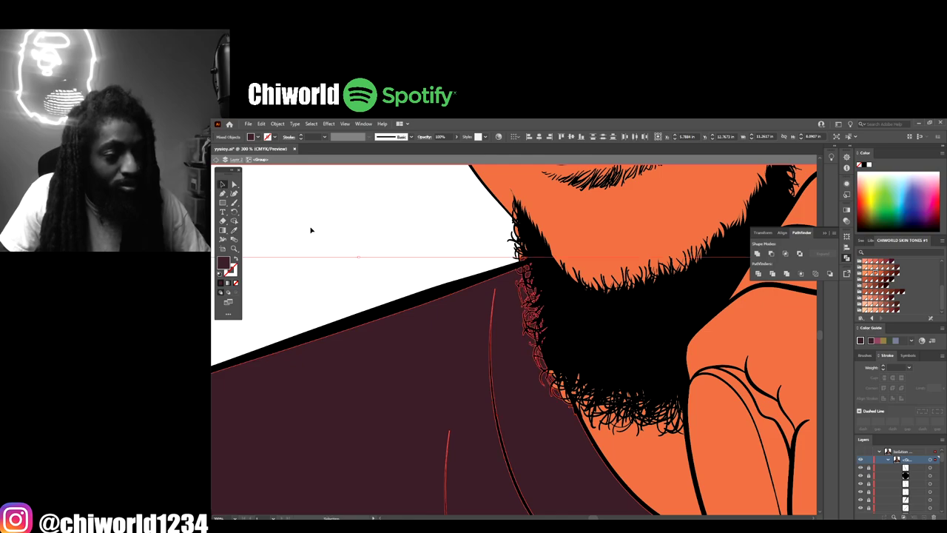
left_click(333, 241)
Step: Fill the orange gaps among the lower beard curls overlapping the shirt with the sampled dark maroon
scroll(464, 309, "down", 1)
scroll(461, 307, "up", 4)
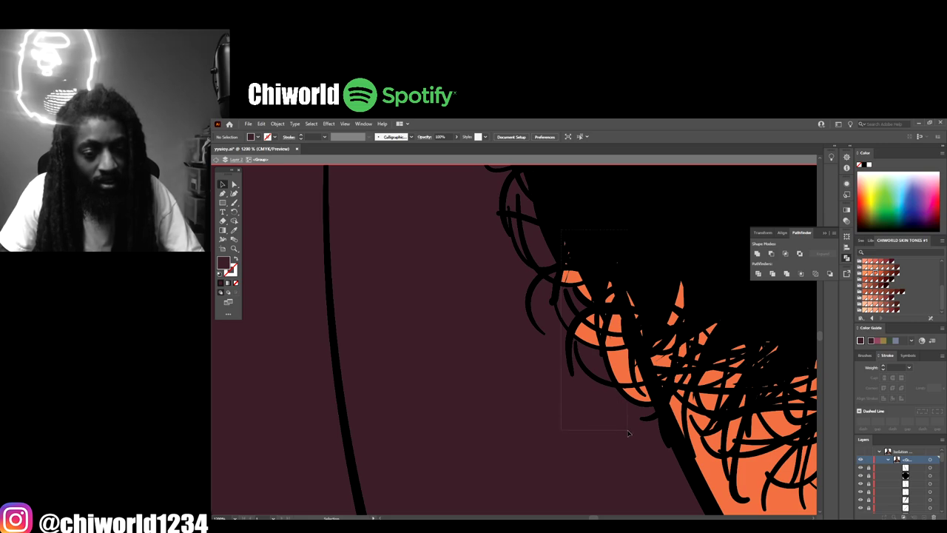
left_click_drag(624, 428, 624, 428)
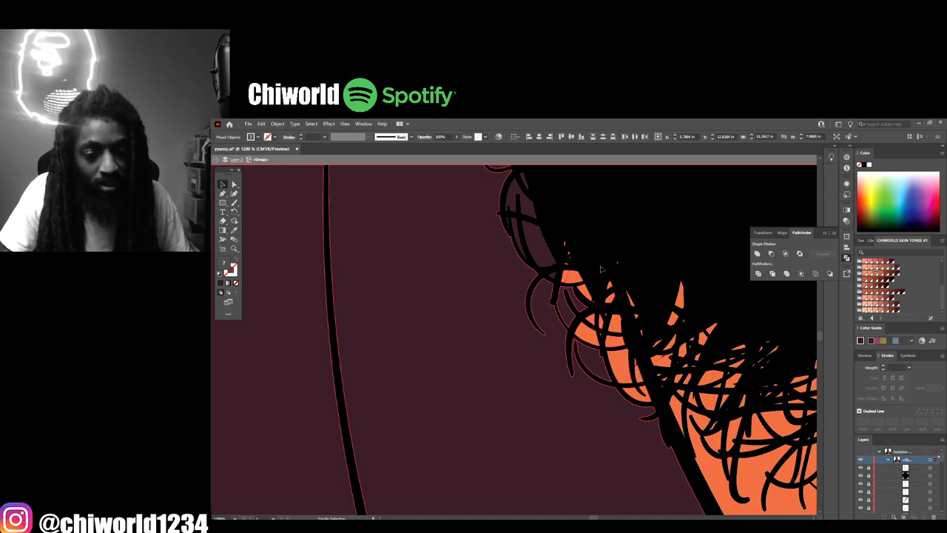
left_click(233, 229)
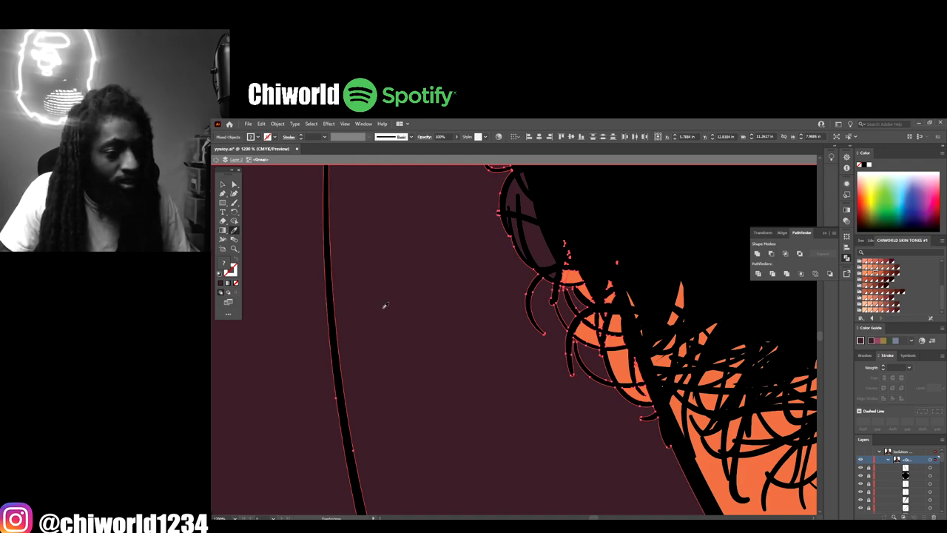
left_click(415, 306)
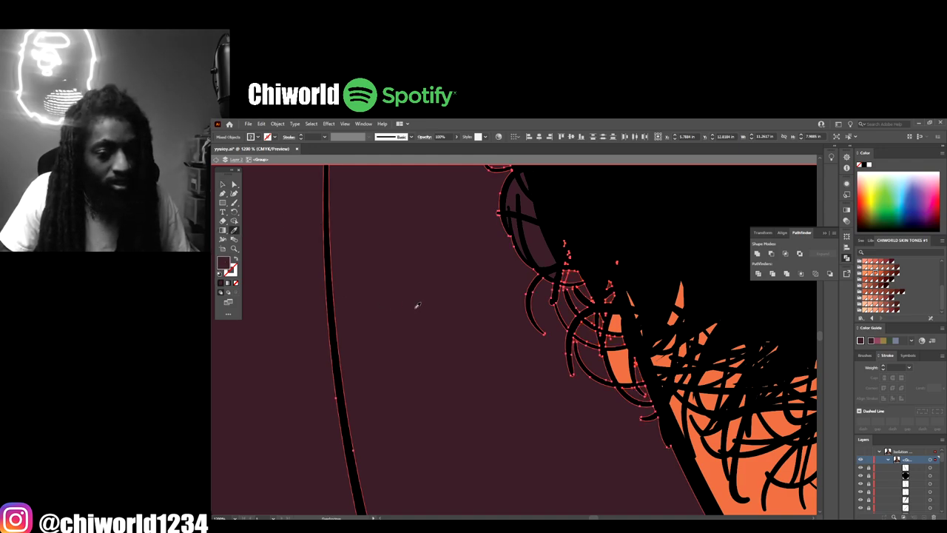
left_click(224, 185)
Step: Recolor the two leftover orange slivers in the beard curls beside the collar to match the dark maroon shirt
left_click(616, 284)
left_click(617, 328)
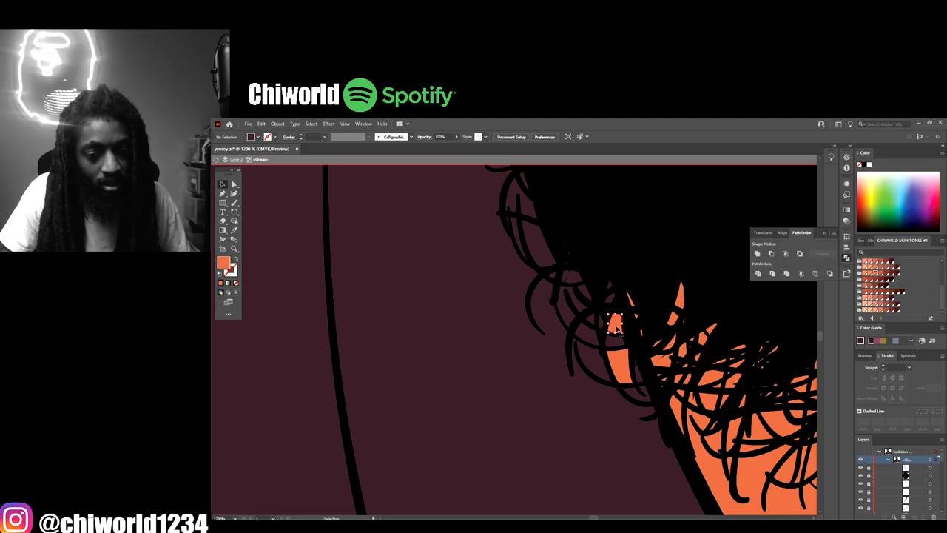
left_click_drag(607, 315, 620, 331)
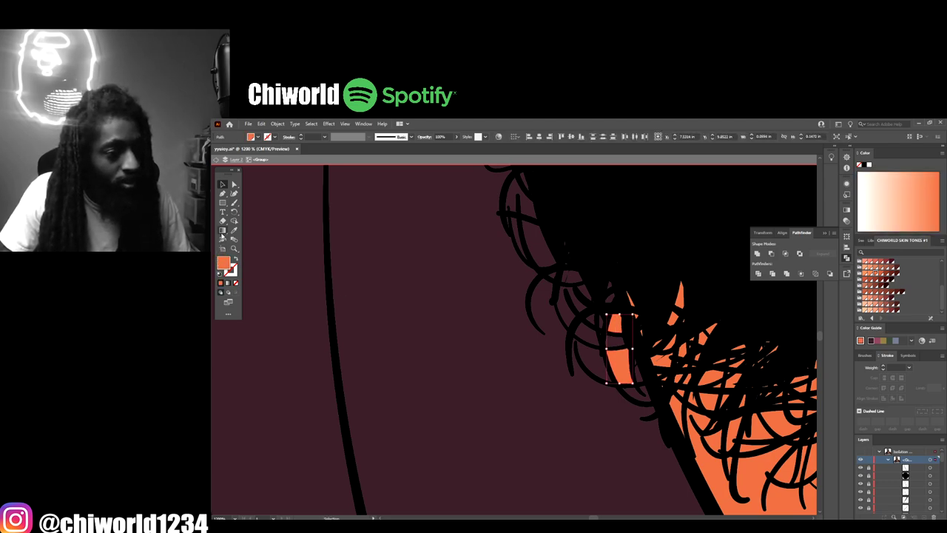
left_click(234, 230)
left_click(437, 307)
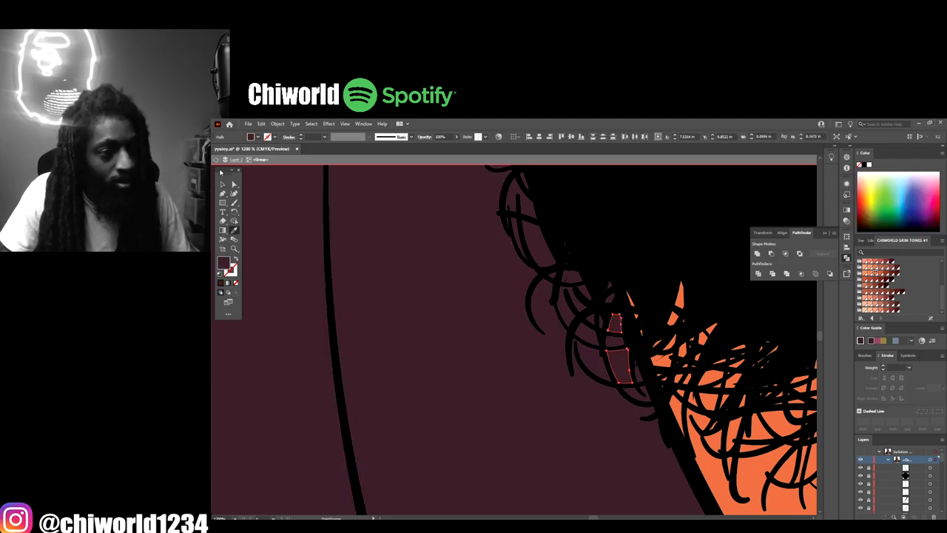
left_click(224, 186)
left_click(605, 220)
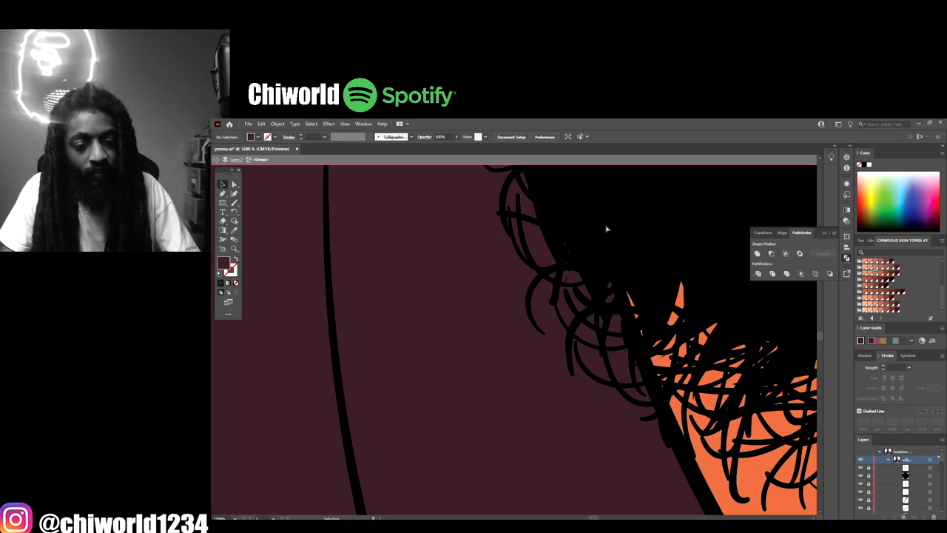
Step: Delete the stray orange and maroon fill pieces between the beard curls that extend over the white background above the shoulder
scroll(603, 225, "down", 5)
scroll(601, 234, "up", 2)
scroll(566, 271, "up", 5)
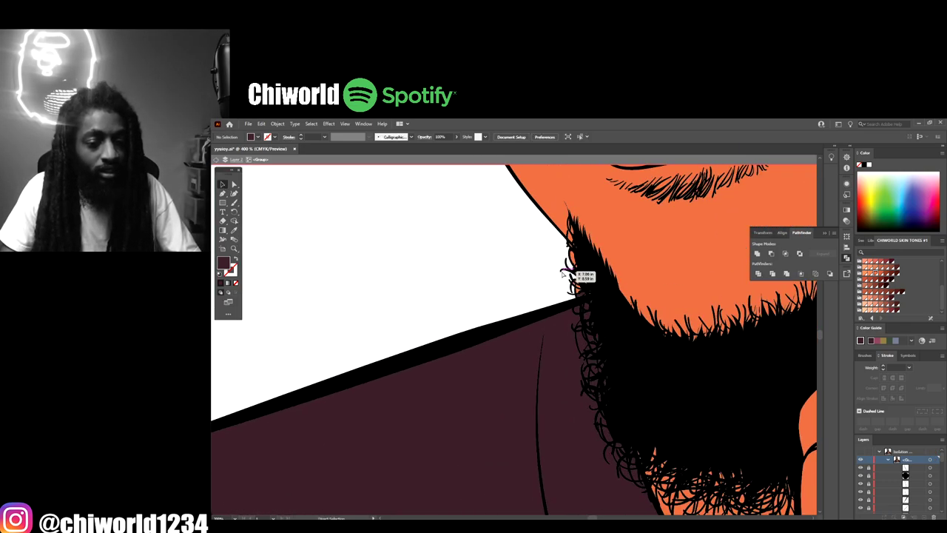
scroll(535, 279, "up", 3)
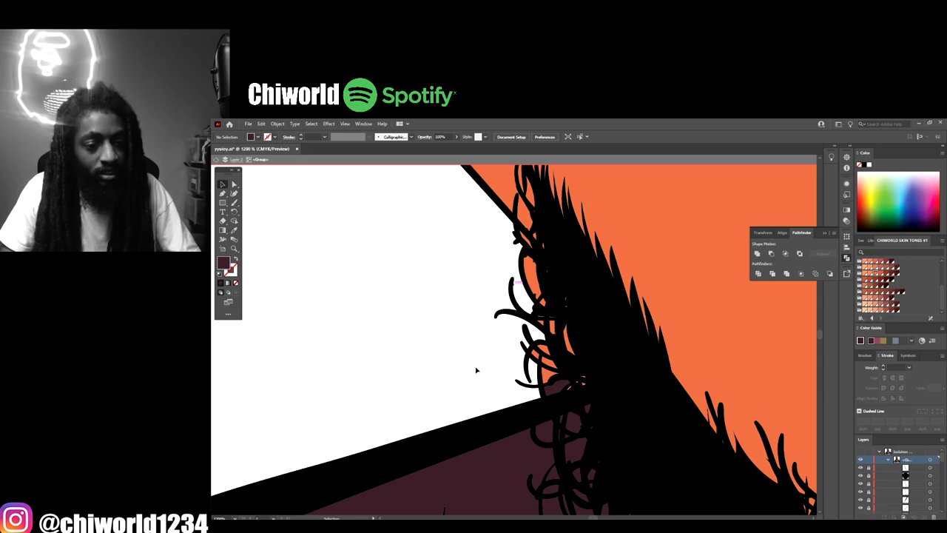
left_click(581, 314)
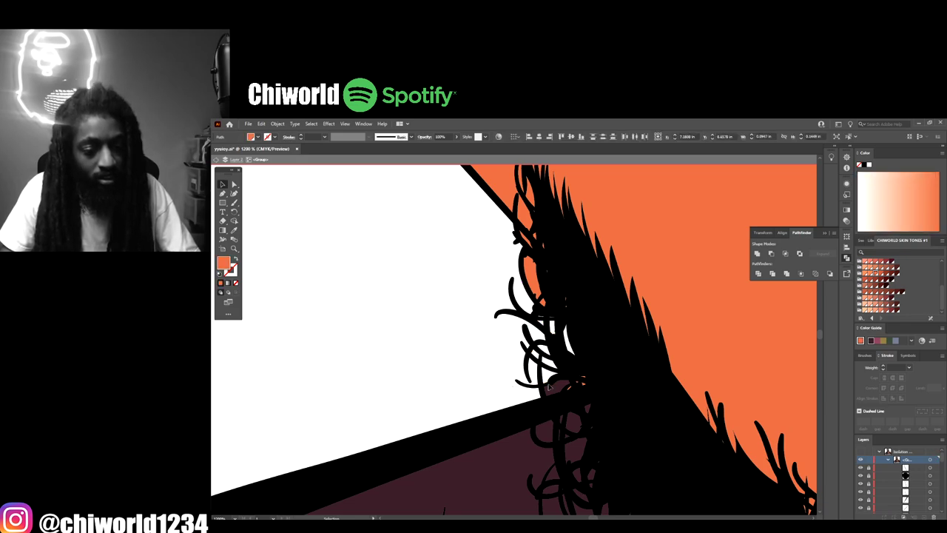
key("ctrl+shift+a")
scroll(477, 331, "up", 1)
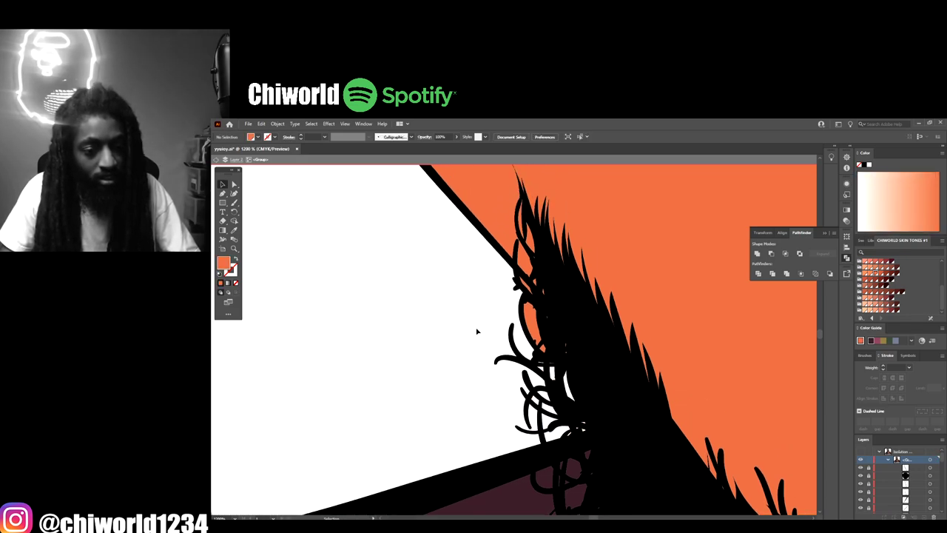
left_click(532, 325)
key("Delete")
left_click(554, 318)
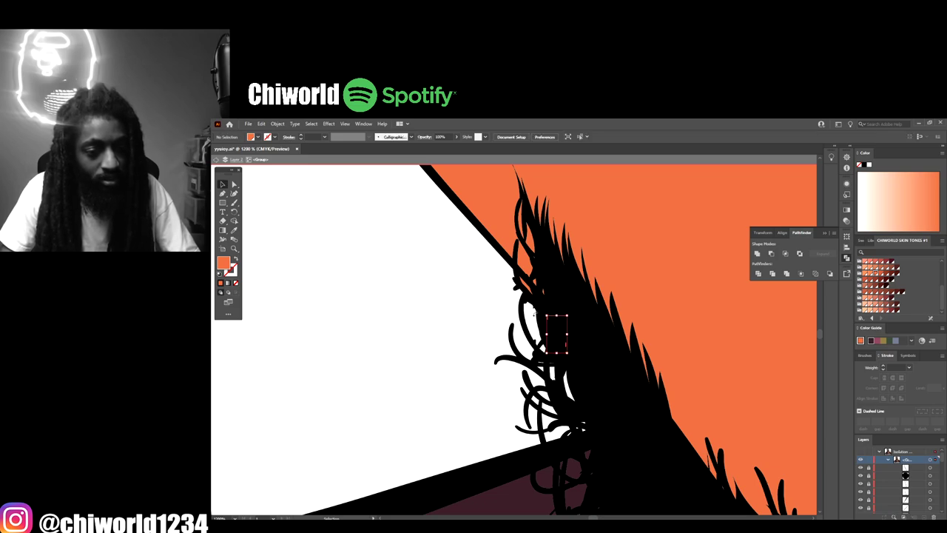
scroll(591, 319, "down", 1)
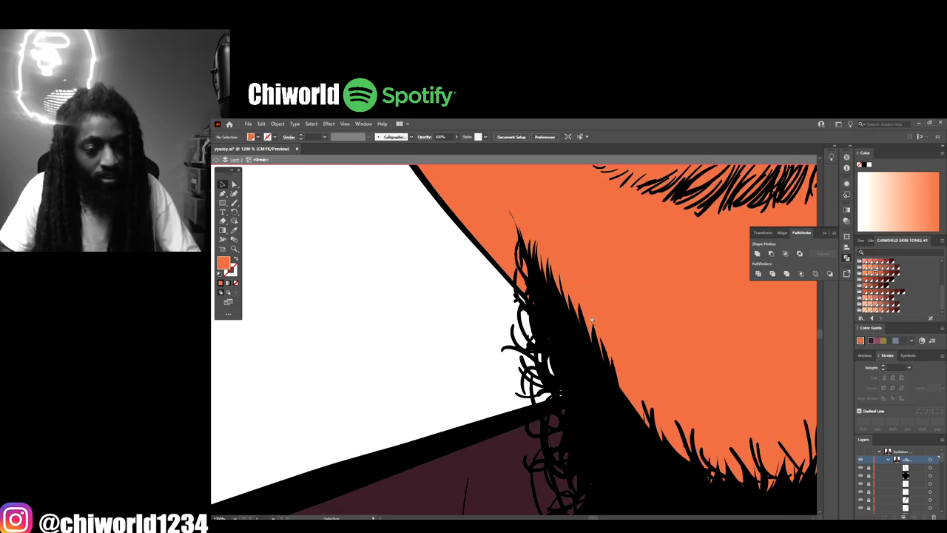
Step: Fill the whites of both eyes and the teeth with white, then exit the isolated group
scroll(592, 319, "down", 8)
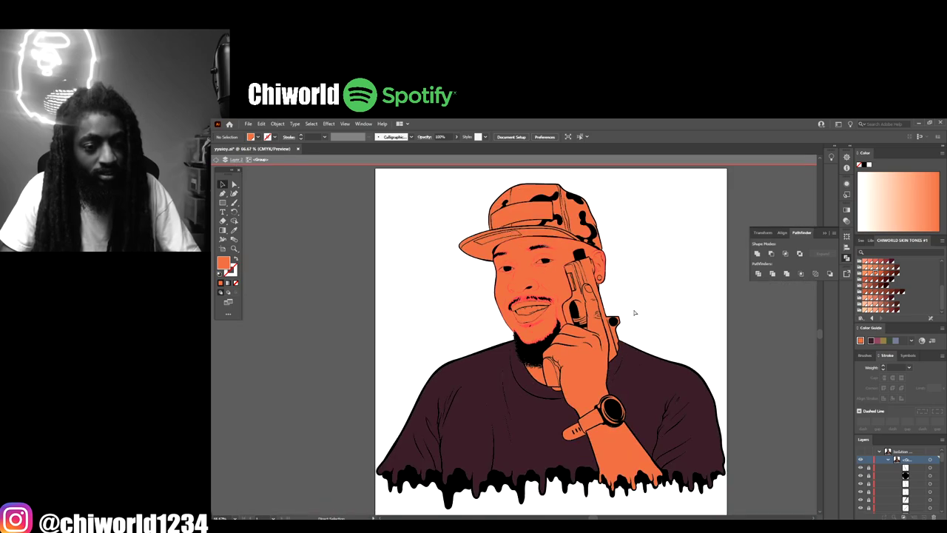
scroll(634, 313, "up", 4)
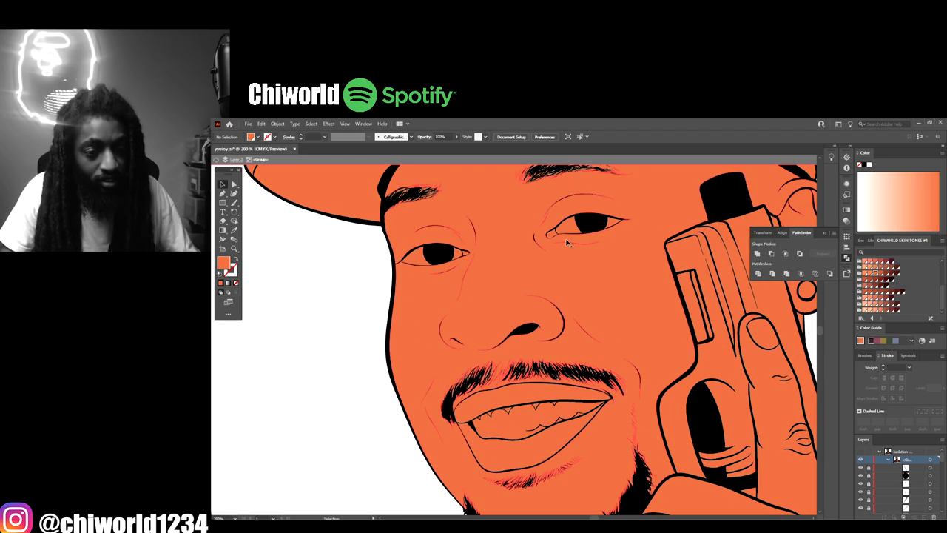
left_click(568, 230)
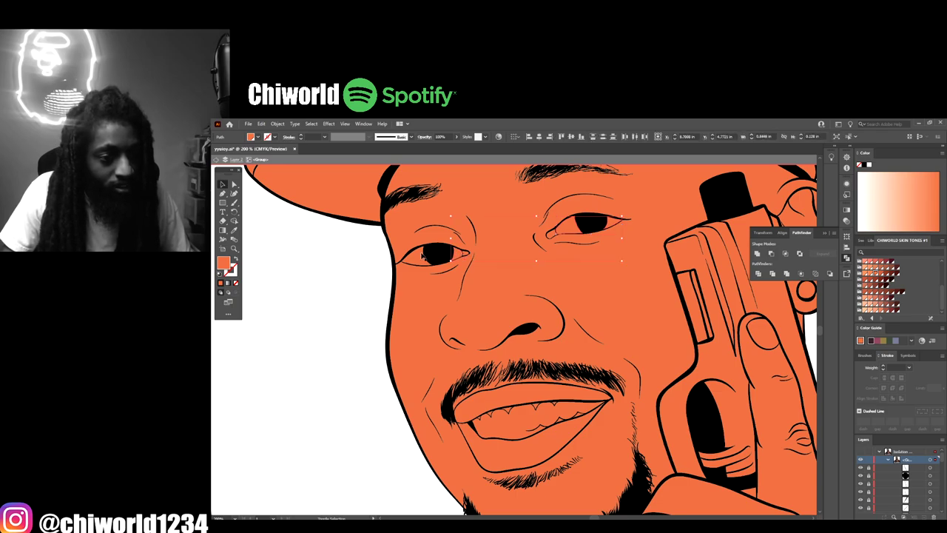
left_click(529, 423, "shift")
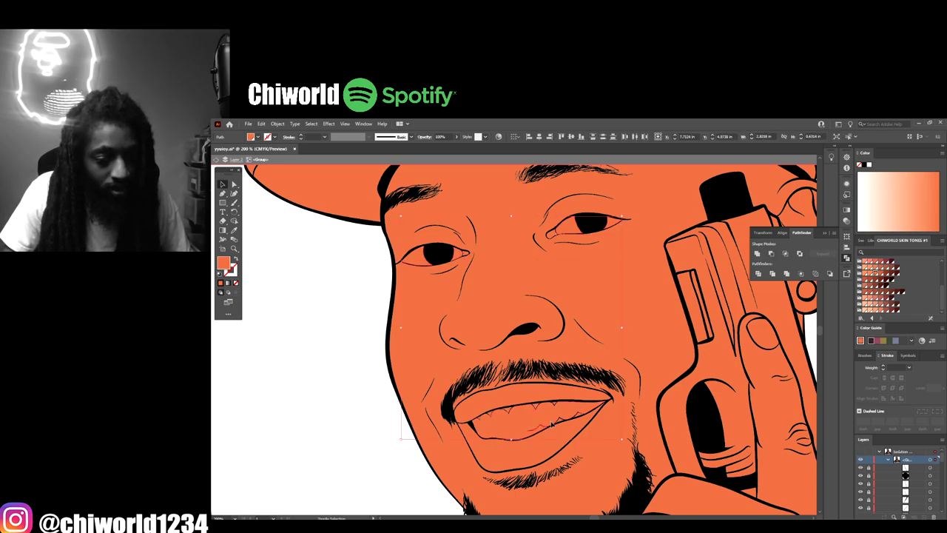
left_click(560, 423)
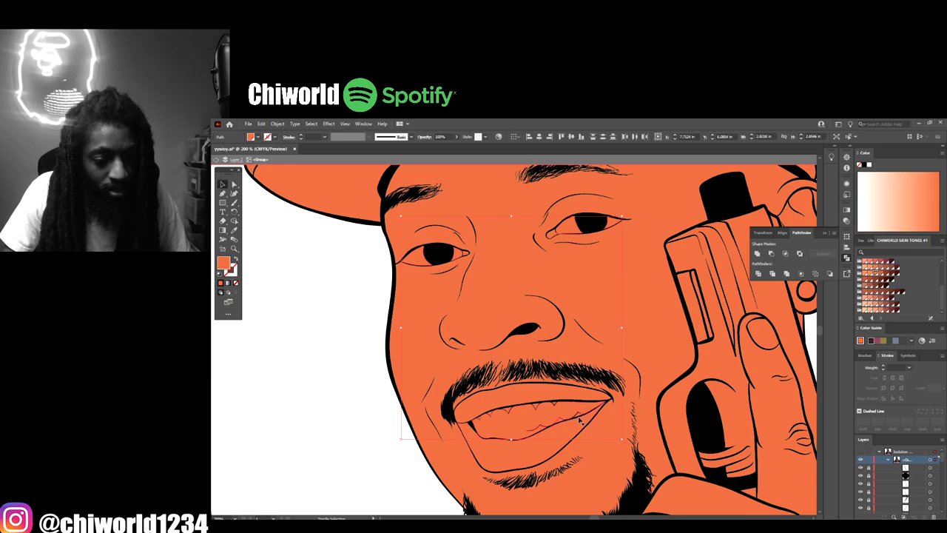
left_click_drag(865, 190, 858, 180)
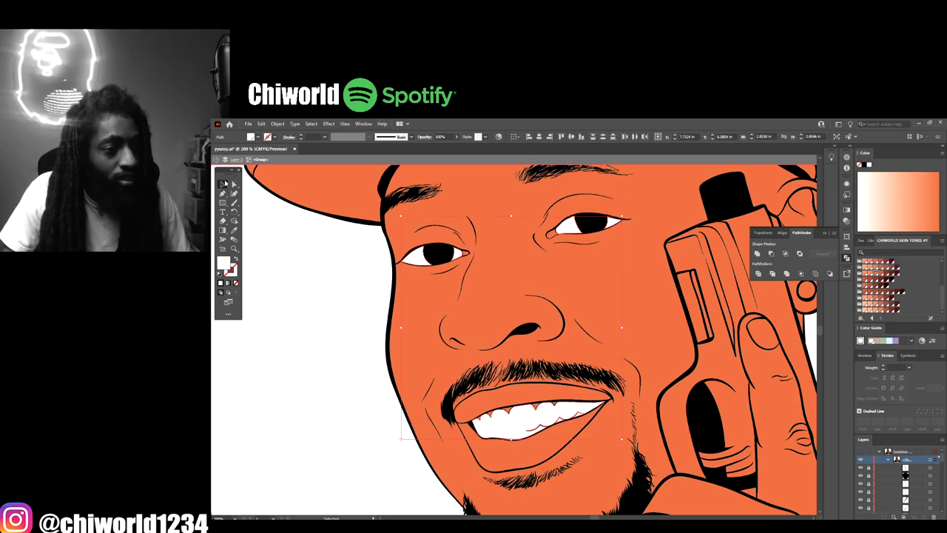
double_click(294, 298)
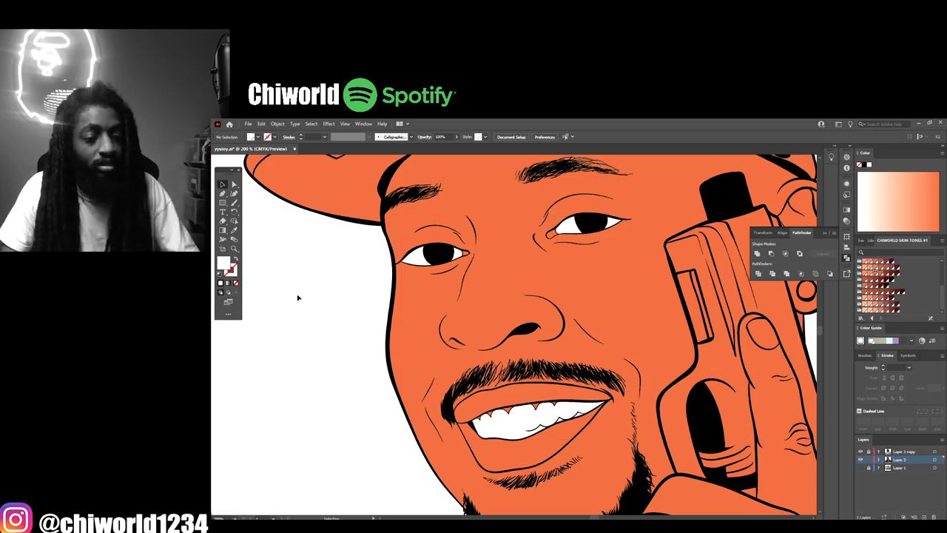
Step: Isolate the color-fill group again at the mouth to edit the lip shapes
key("ctrl+minus")
key("ctrl+minus")
key("ctrl+minus")
key("ctrl+minus")
scroll(660, 311, "down", 1)
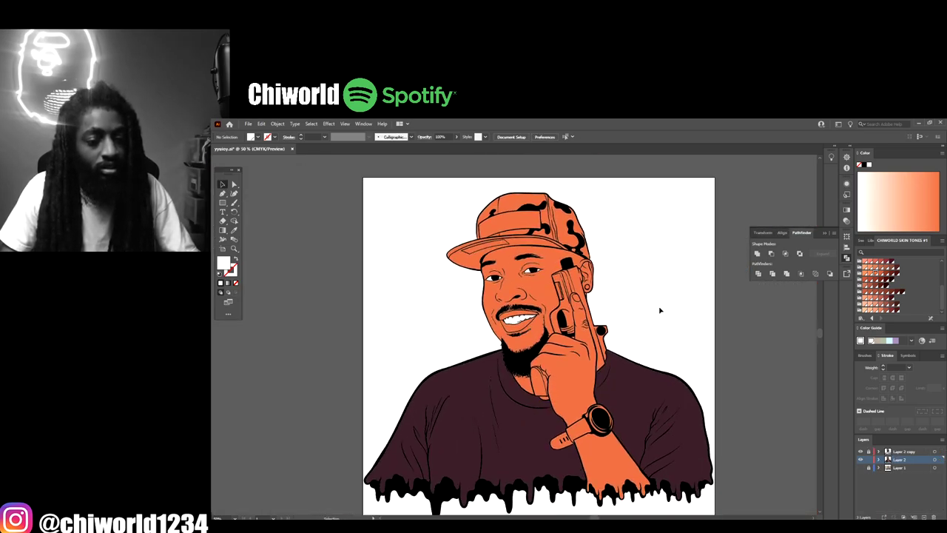
key("ctrl+plus")
key("ctrl+plus")
key("ctrl+plus")
key("ctrl+plus")
key("ctrl+plus")
key("ctrl+plus")
scroll(587, 292, "up", 3)
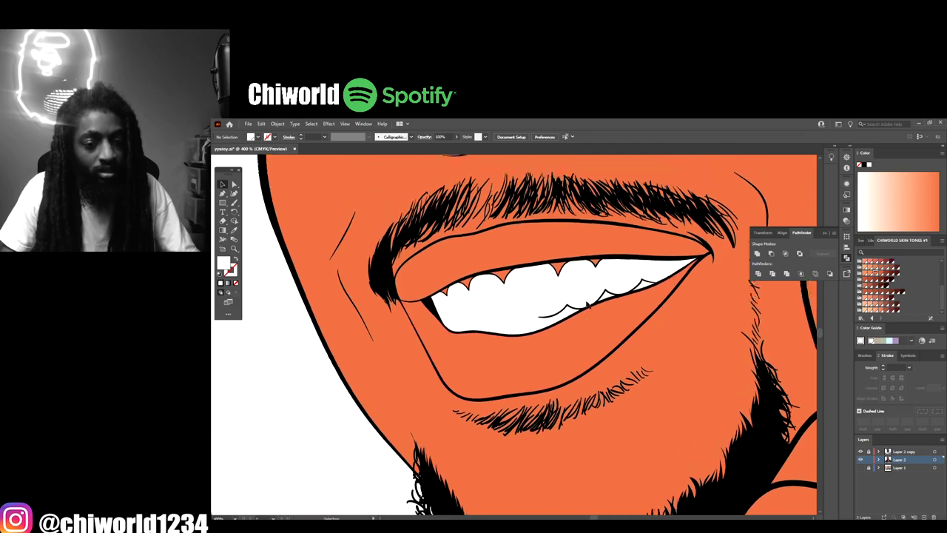
key("ctrl+plus")
key("ctrl+plus")
left_click(513, 248)
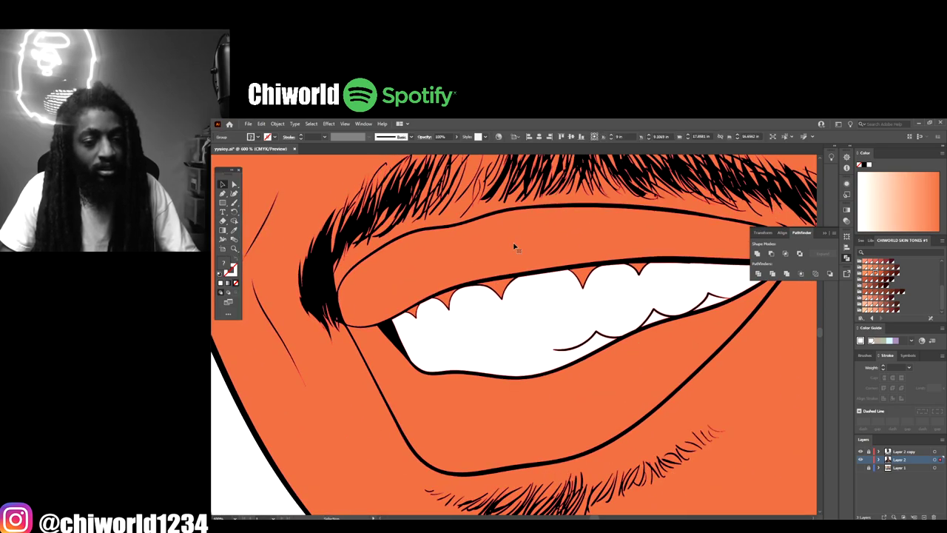
right_click(514, 245)
left_click(548, 309)
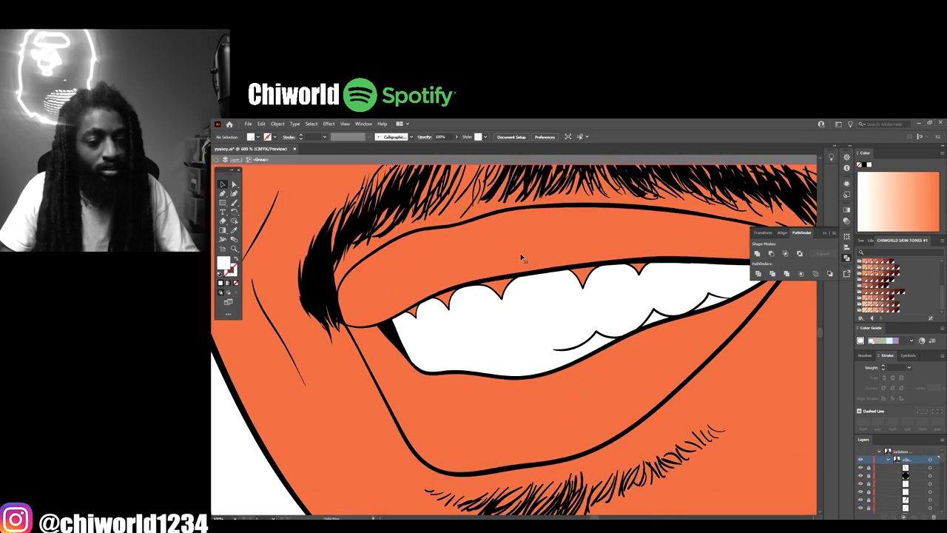
Step: Fill the upper lip with dark red and the lower lip with salmon pink from the CHIWORLD SKIN TONES #1 swatches
left_click(570, 261)
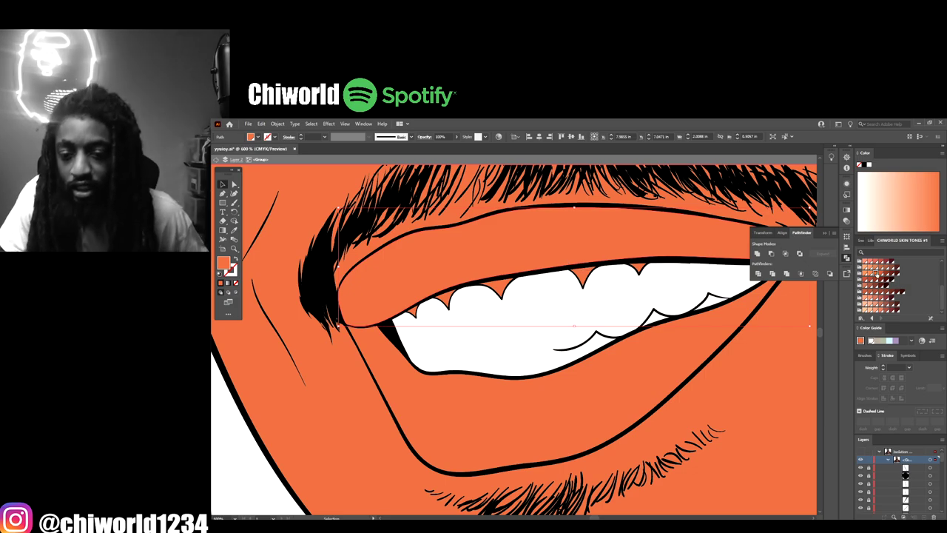
left_click(879, 285)
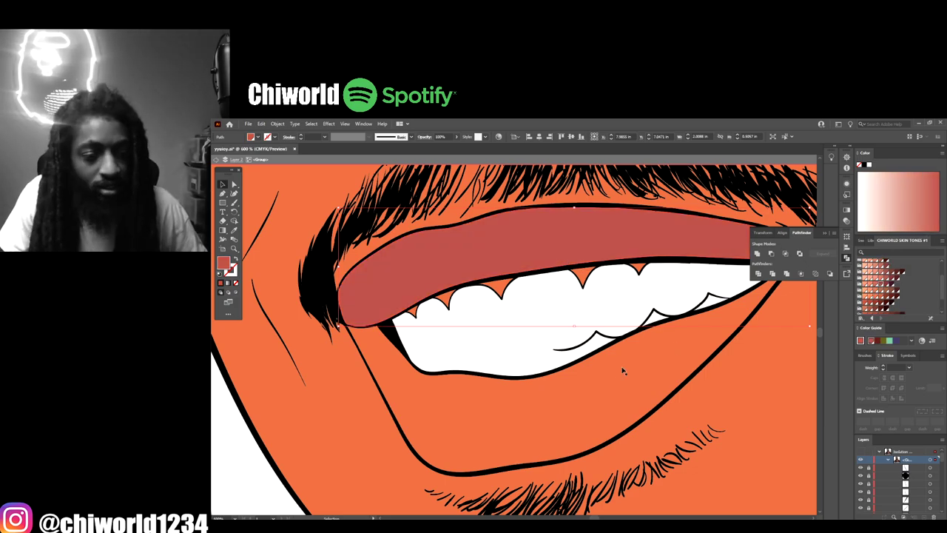
left_click(601, 386)
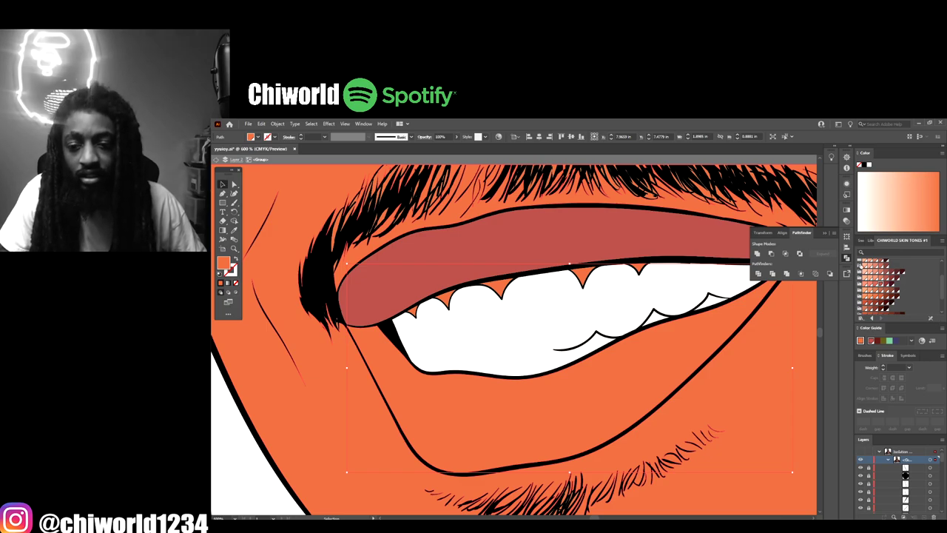
left_click(871, 284)
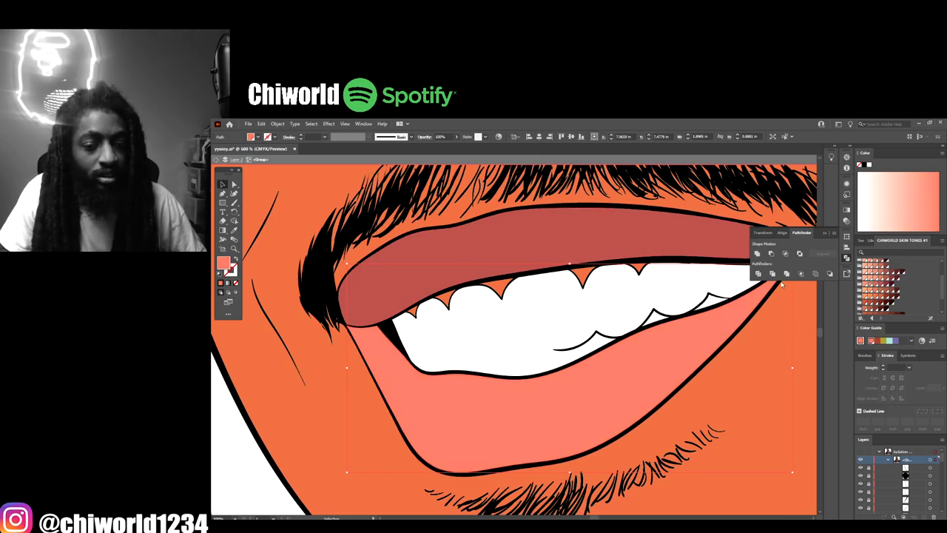
Step: Refill the upper lip with a lighter muted red from the CHIWORLD SKIN TONES #1 swatches
left_click(657, 233)
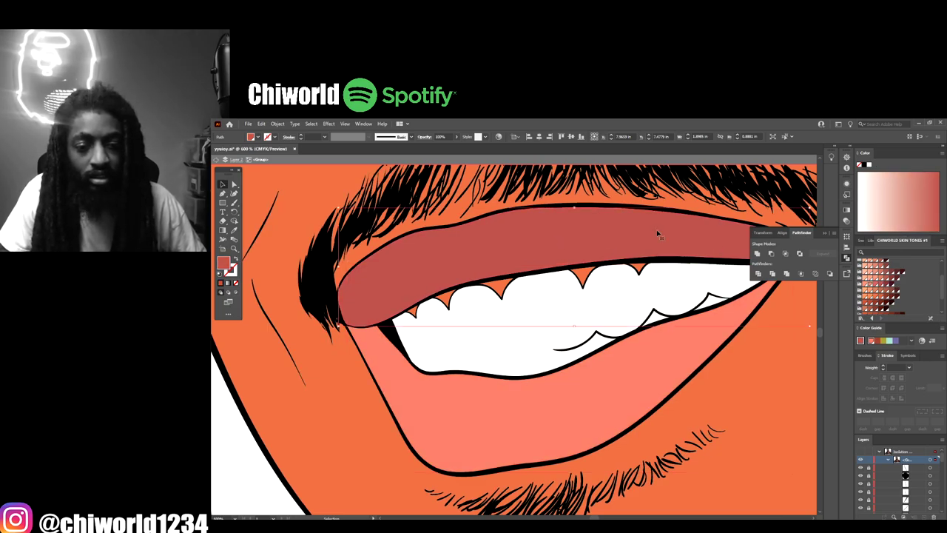
left_click(875, 284)
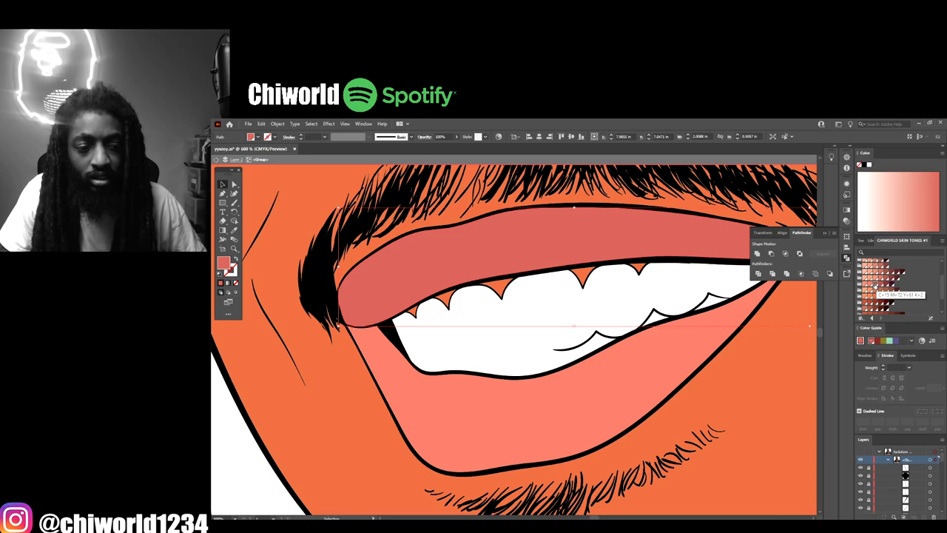
left_click(315, 279)
Step: Fill the inner corners of both eyes with salmon pink from the CHIWORLD SKIN TONES #1 swatches
key("ctrl+minus")
key("ctrl+minus")
key("ctrl+minus")
scroll(342, 247, "up", 3)
key("ctrl+equal")
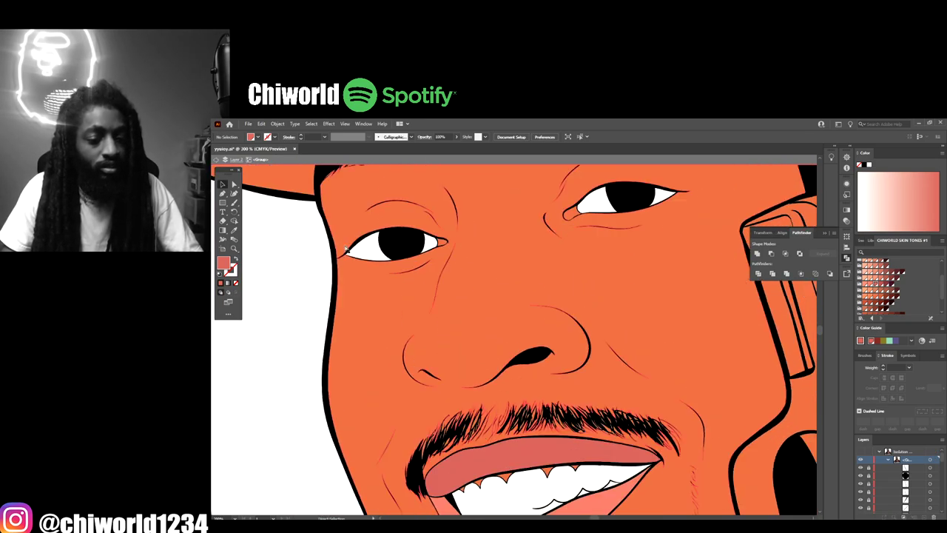
left_click(572, 214)
left_click(444, 243, "shift")
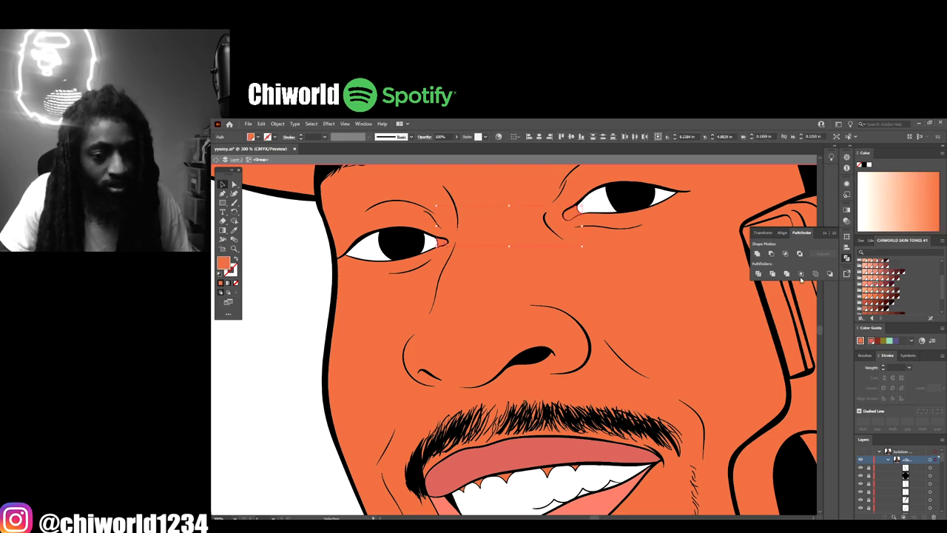
left_click(865, 284)
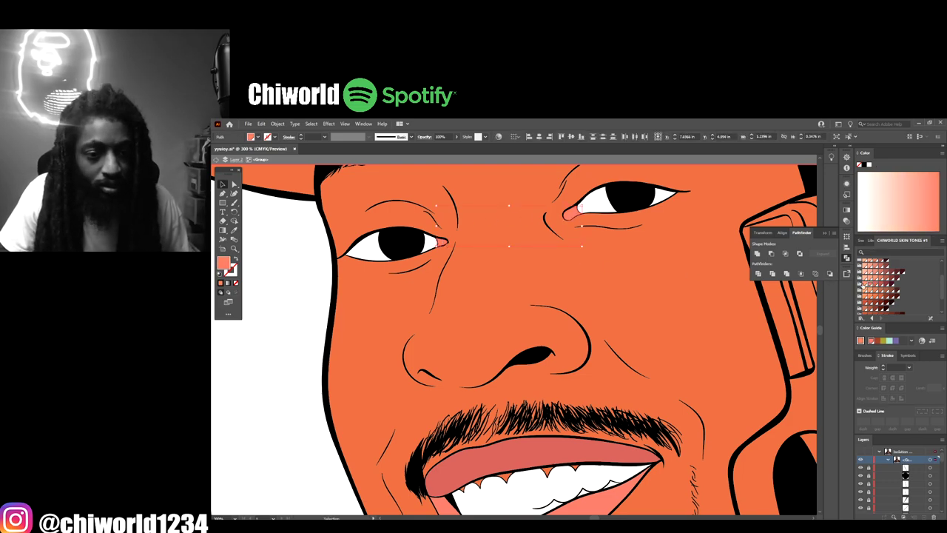
left_click(297, 337)
Step: Fill the five gum gaps between the upper teeth with the same muted red as the upper lip
key("ctrl+minus")
scroll(301, 298, "down", 4)
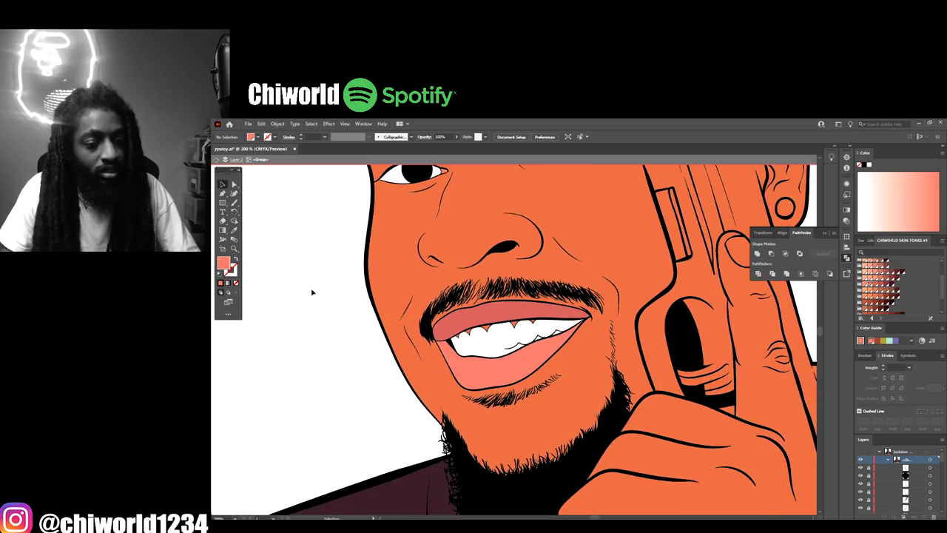
key("ctrl+equal")
key("ctrl+equal")
key("ctrl+equal")
key("ctrl+equal")
scroll(318, 303, "up", 3)
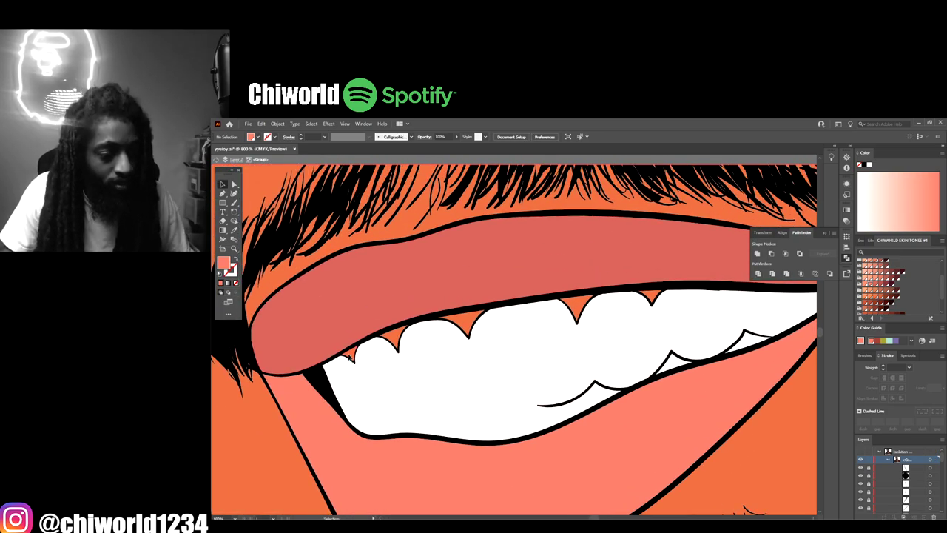
left_click(350, 355)
left_click(398, 337, "shift")
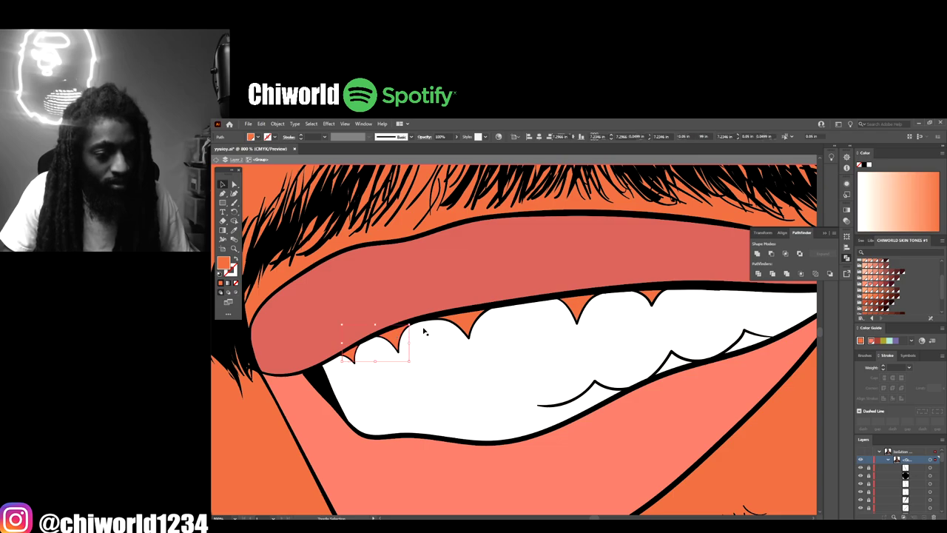
left_click(472, 323, "shift")
left_click(578, 305, "shift")
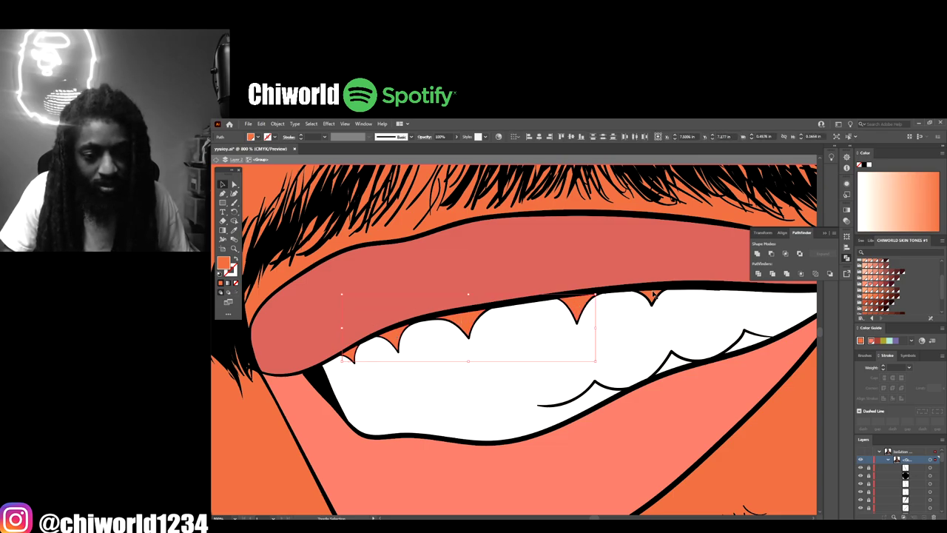
left_click(662, 297, "shift")
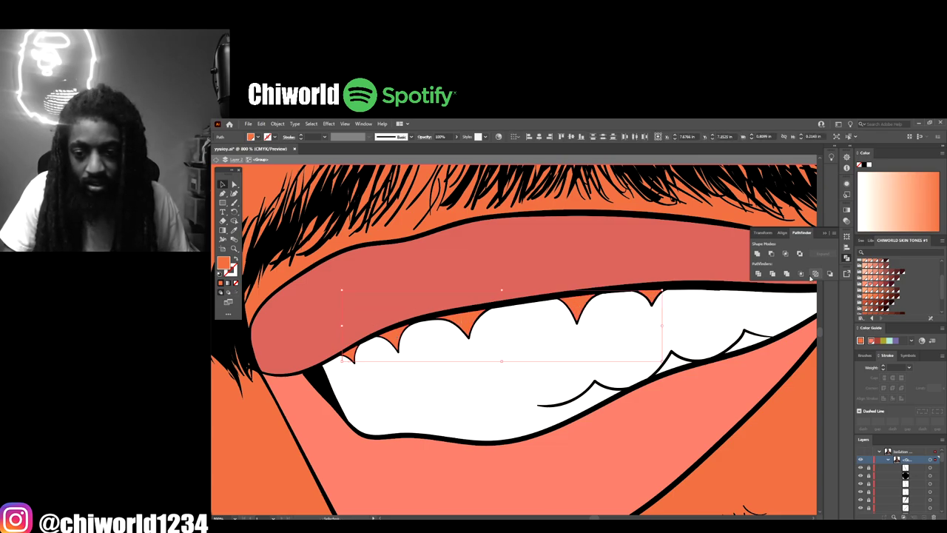
left_click(875, 284)
left_click(720, 289)
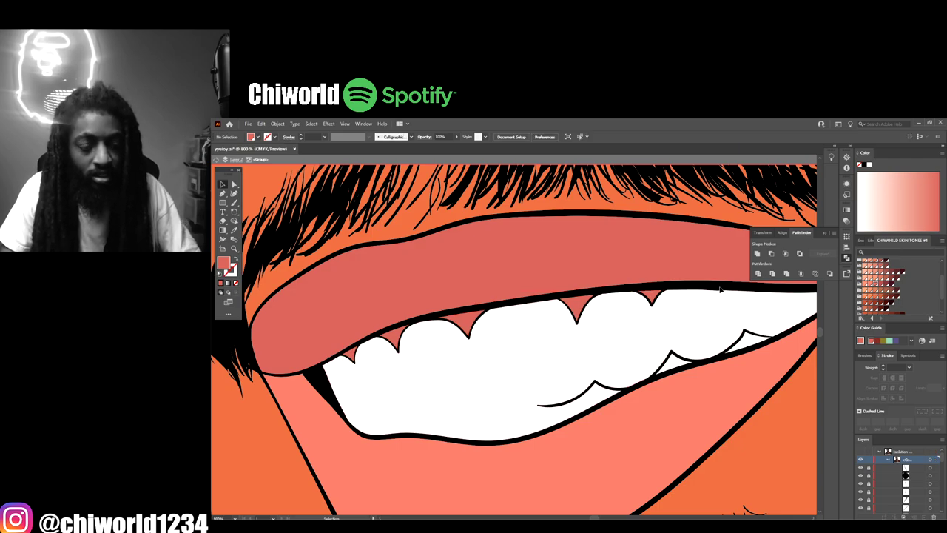
Step: Fill all the orange cap pieces, including the crown, front patch and brim, with a muted olive green
scroll(720, 288, "down", 7)
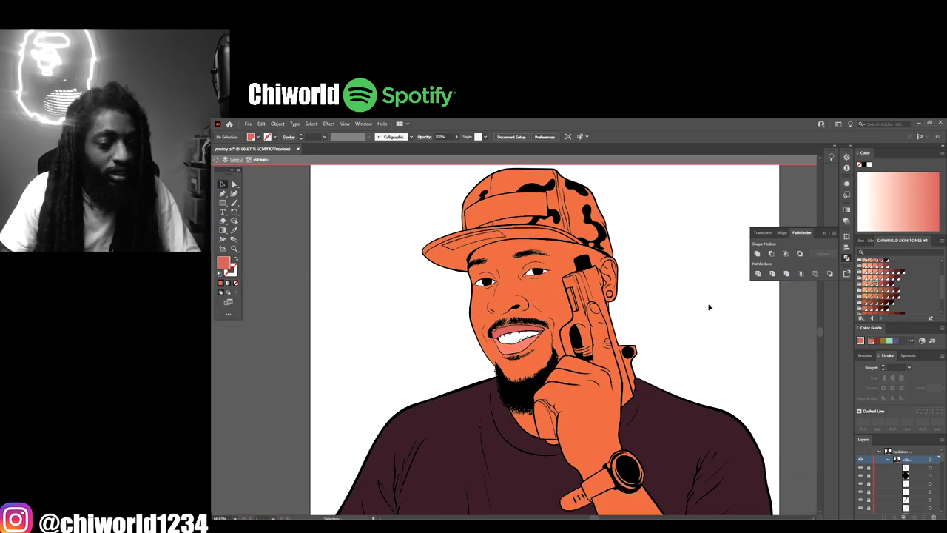
scroll(709, 307, "up", 5)
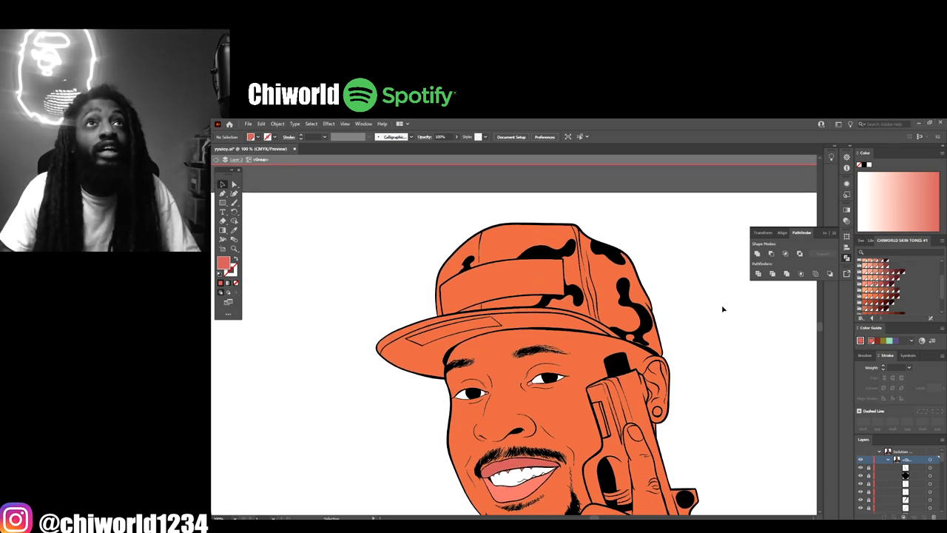
scroll(710, 314, "up", 3)
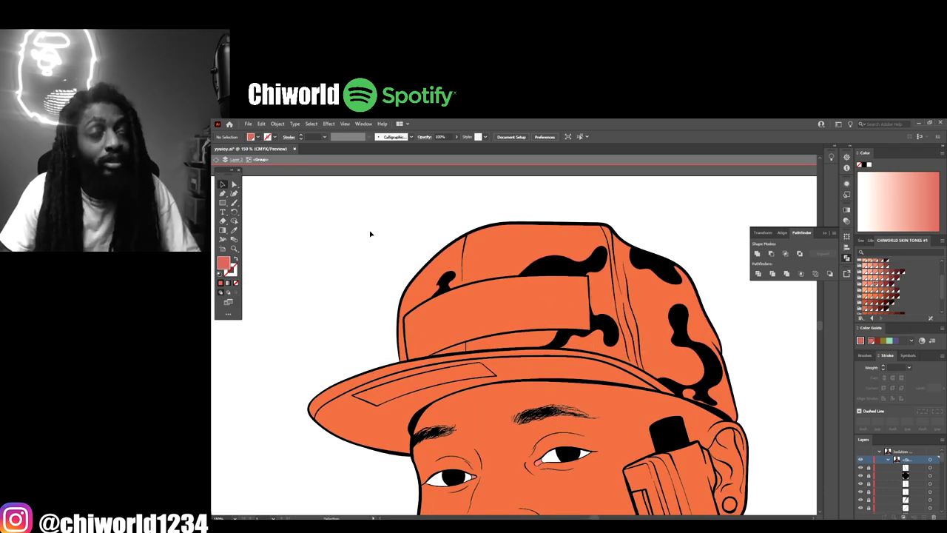
left_click(708, 376)
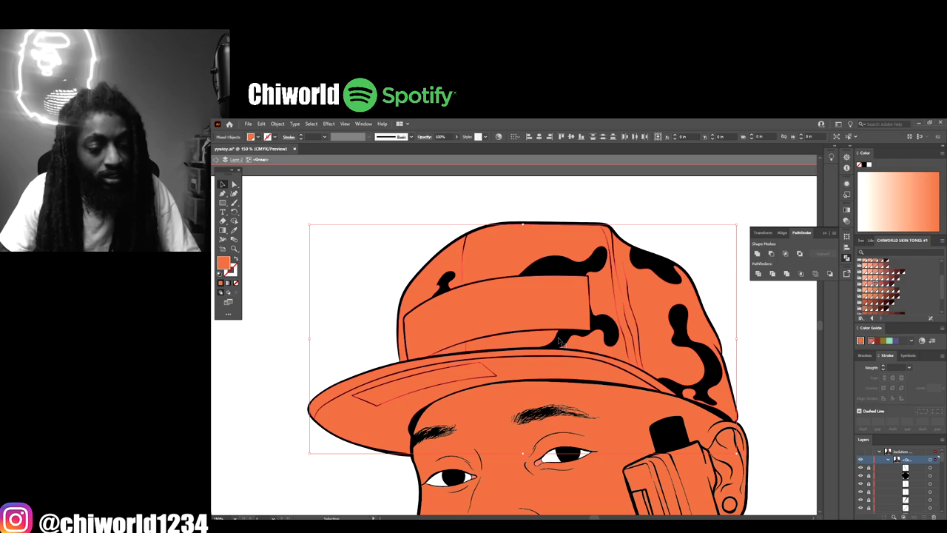
double_click(222, 263)
left_click_drag(588, 311, 589, 348)
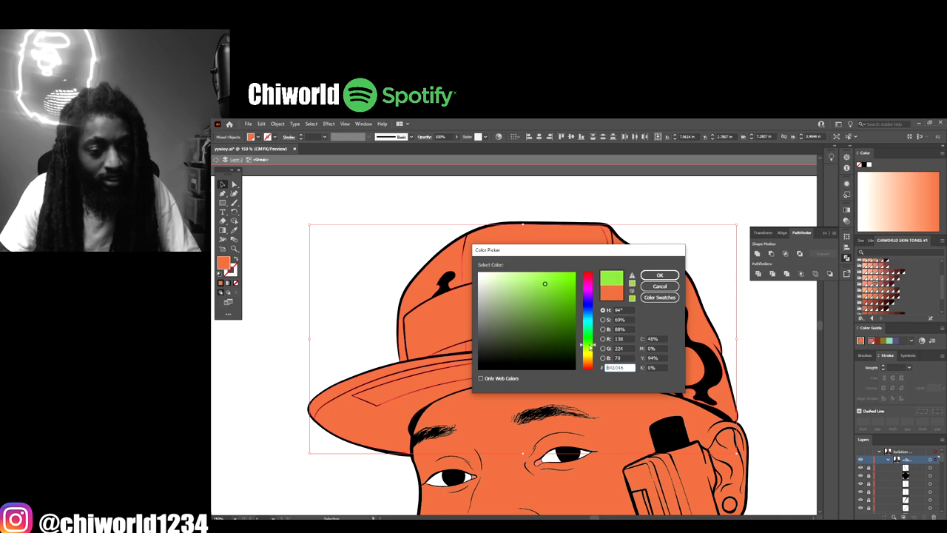
left_click_drag(533, 297, 533, 327)
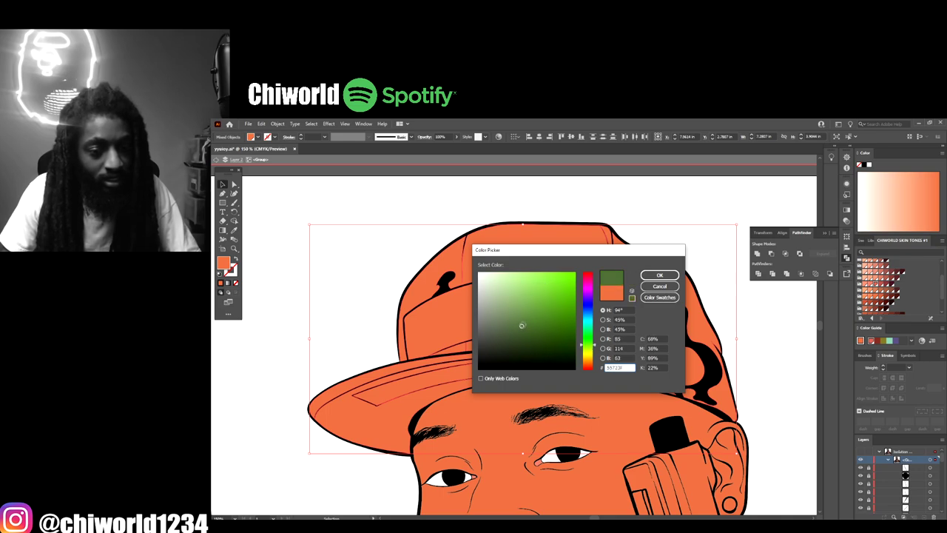
left_click(662, 275)
left_click(369, 253)
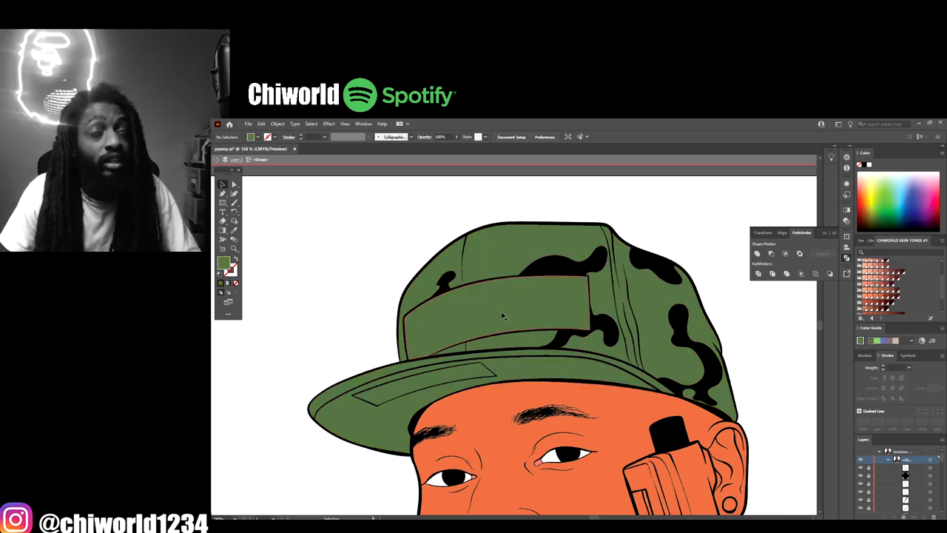
Step: Fill the rectangular patch on the front of the cap with bright red
left_click(447, 294)
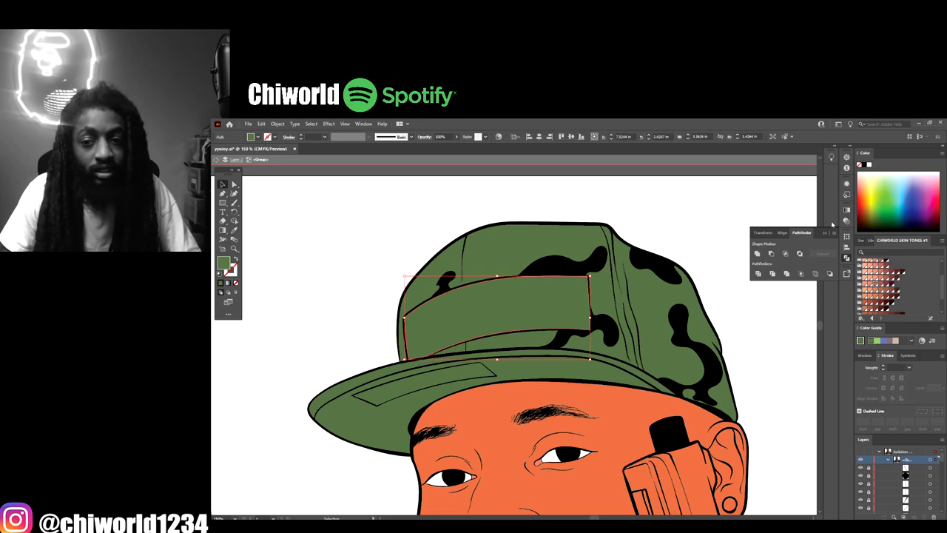
left_click(862, 202)
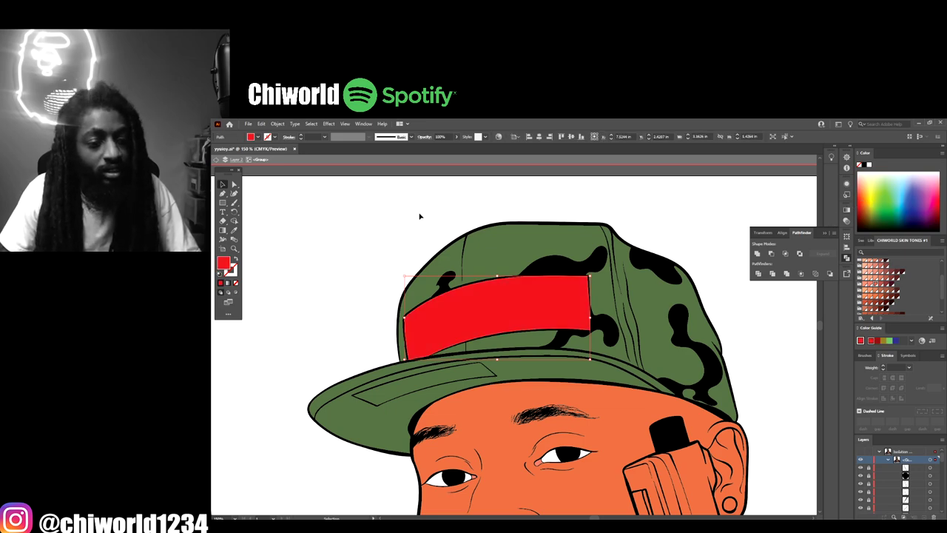
left_click(386, 215)
Step: Recolor the cap's crown panels and upper brim edge brown after trying hot pink, excluding the front patch and the brim's underside
key("ctrl+minus")
key("ctrl+minus")
key("ctrl+minus")
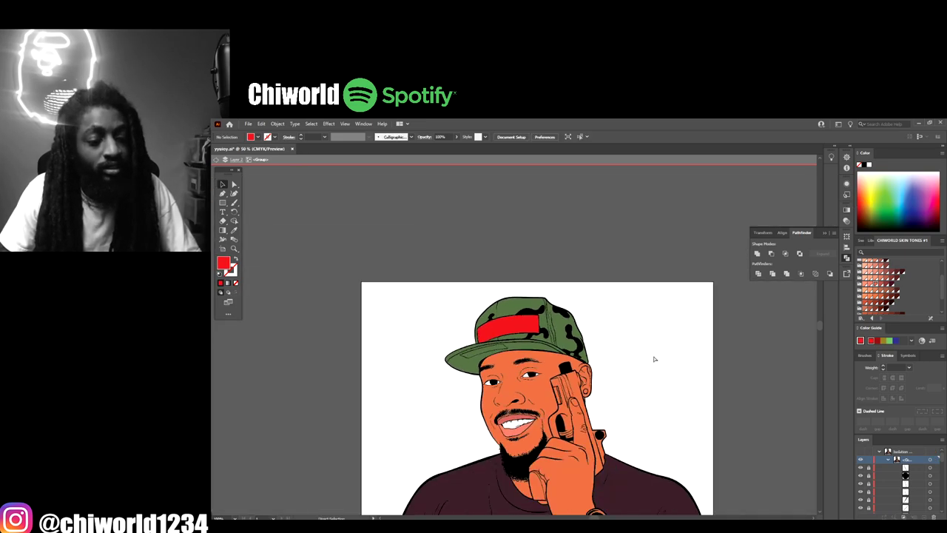
key("ctrl+plus")
key("ctrl+plus")
key("ctrl+plus")
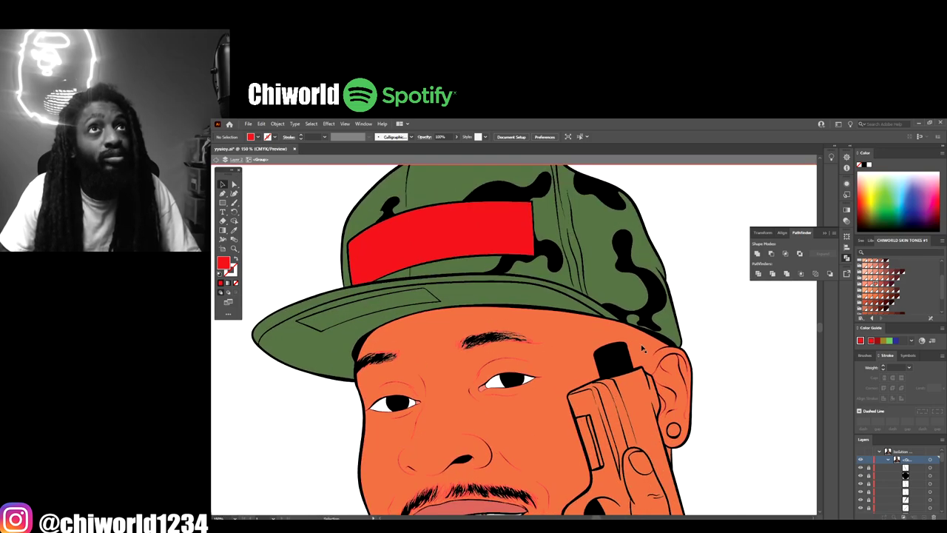
scroll(642, 348, "up", 3)
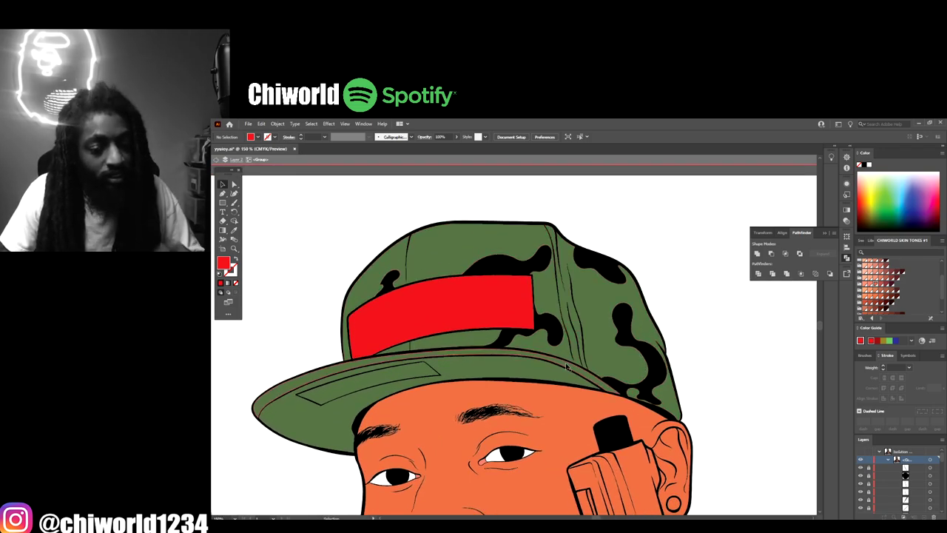
left_click(593, 316)
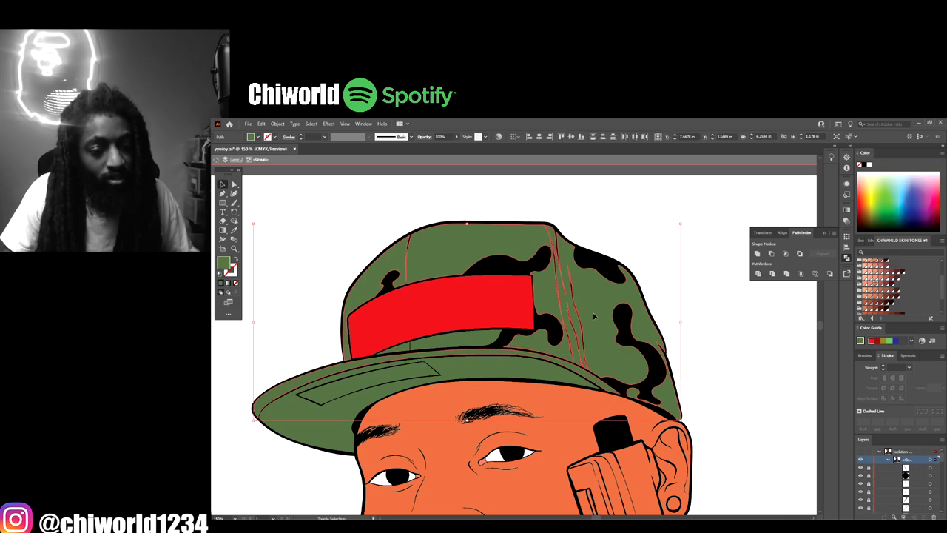
left_click(467, 338)
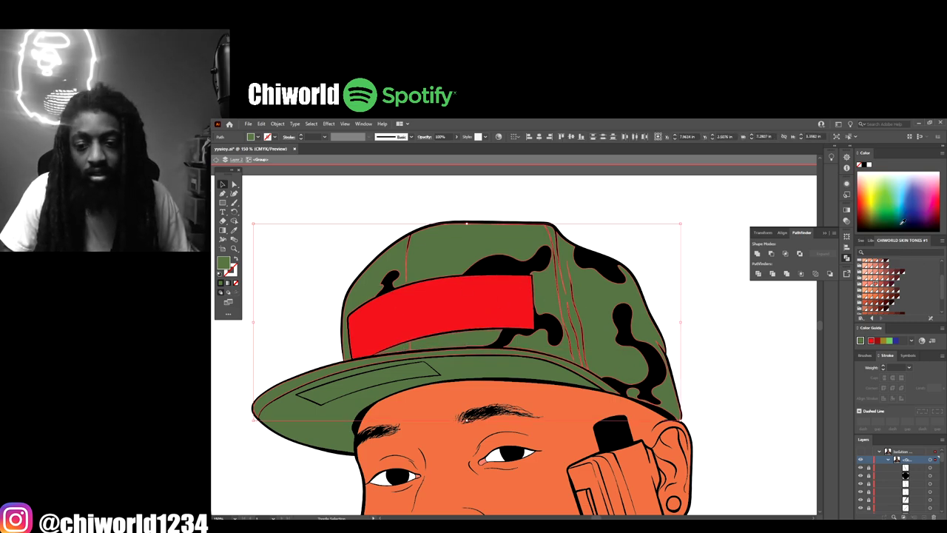
left_click_drag(891, 210, 934, 201)
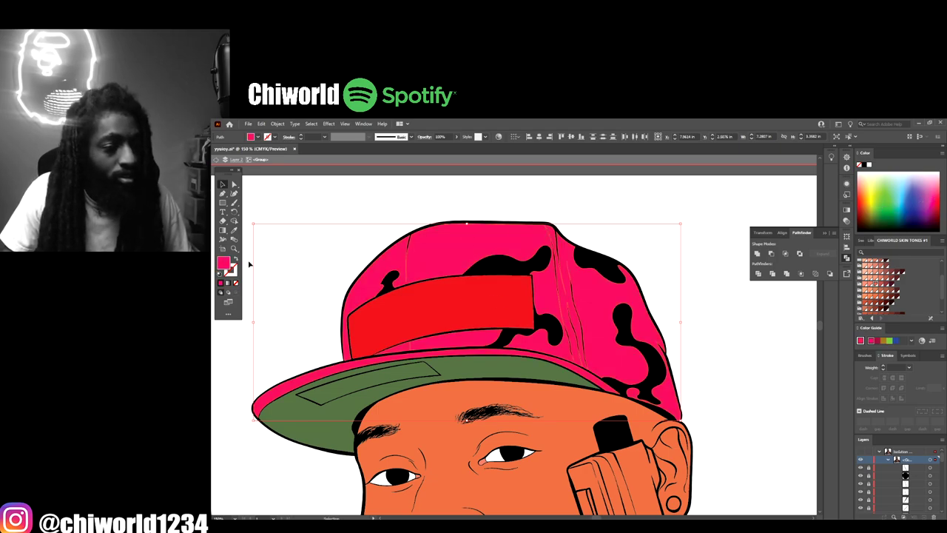
double_click(223, 264)
mouse_move(588, 317)
left_mouse_down()
mouse_move(588, 306)
mouse_move(586, 364)
mouse_move(534, 321)
mouse_move(532, 310)
mouse_move(544, 308)
left_mouse_up()
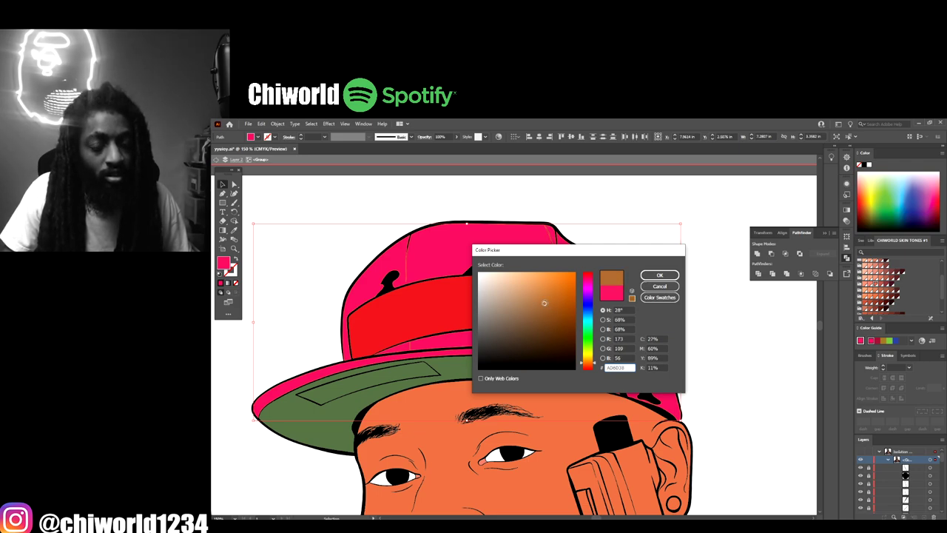
left_click(652, 275)
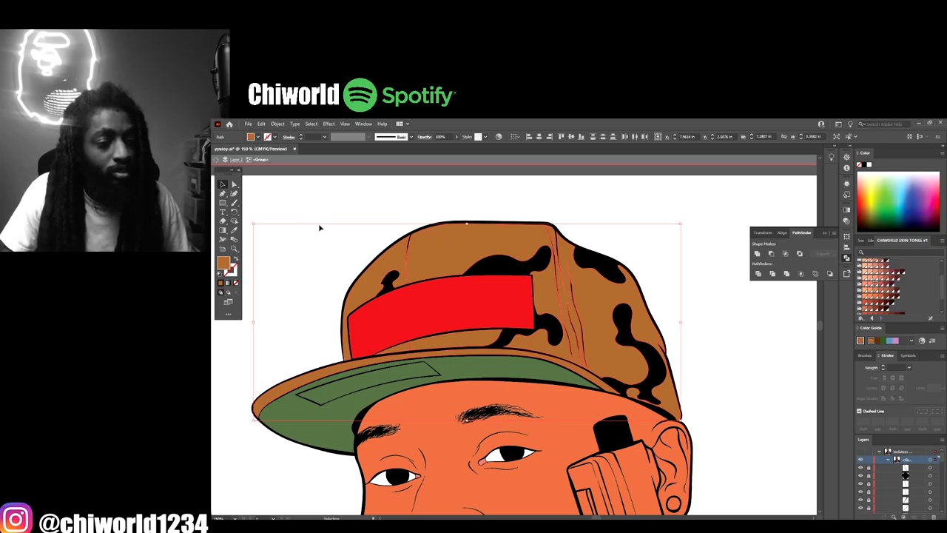
Step: Lighten the fill of the cap's crown and upper brim edge to a light orange-tan
double_click(225, 263)
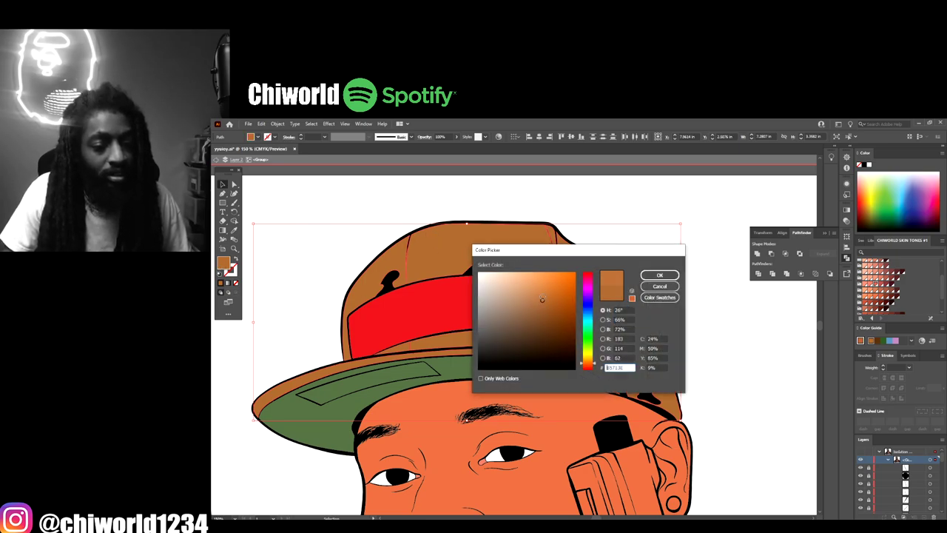
left_click(541, 291)
left_click(657, 276)
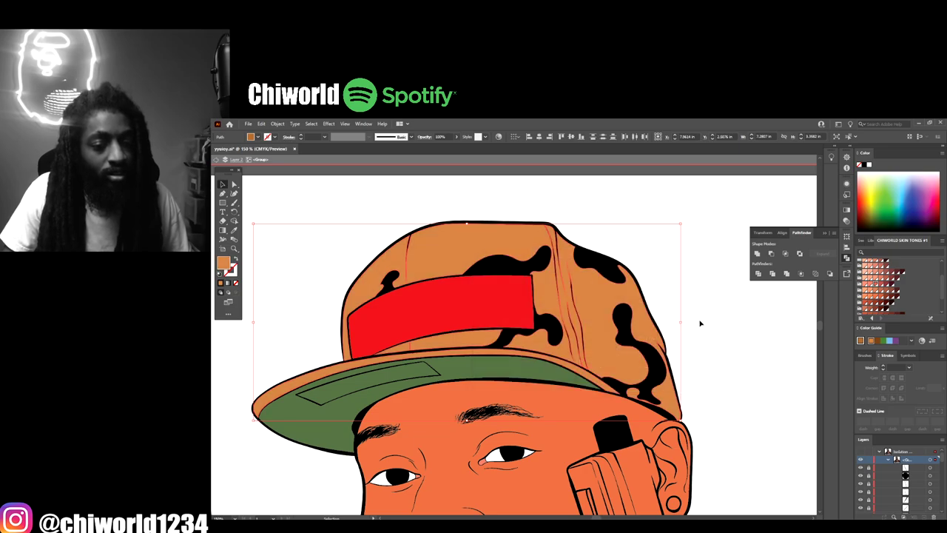
left_click(706, 339)
Step: Fill the sticker shape on the underside of the cap's brim and the round earring with white
key("ctrl+minus")
key("ctrl+minus")
scroll(739, 389, "down", 5)
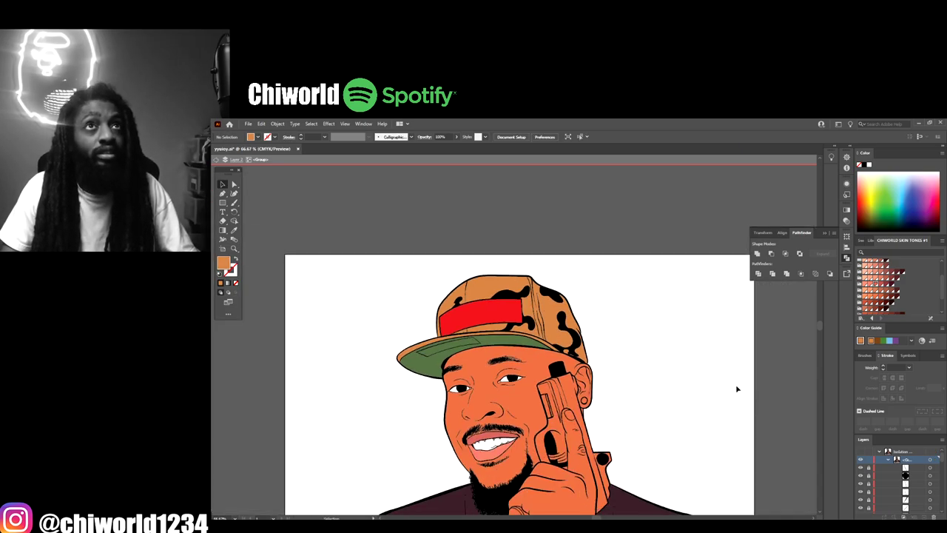
key("ctrl+equal")
key("ctrl+equal")
left_click(414, 257)
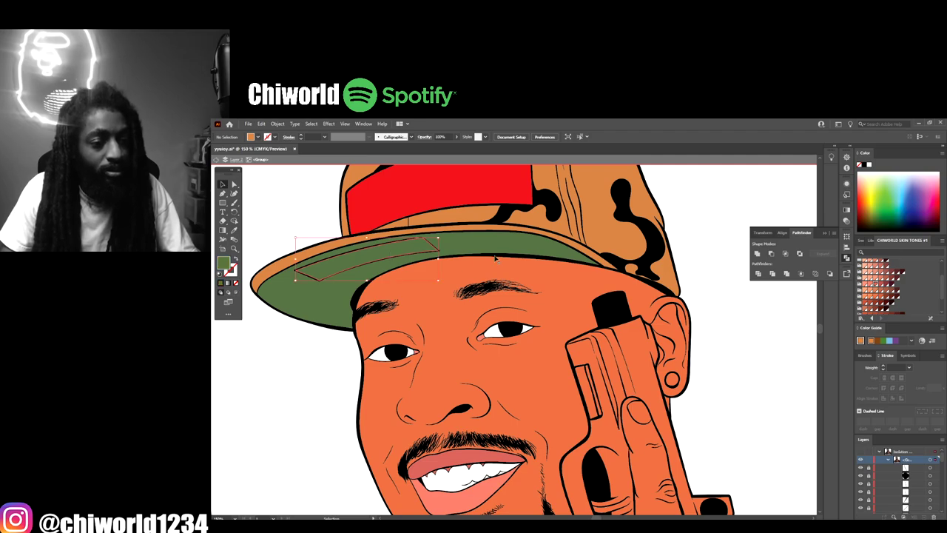
left_click(873, 176)
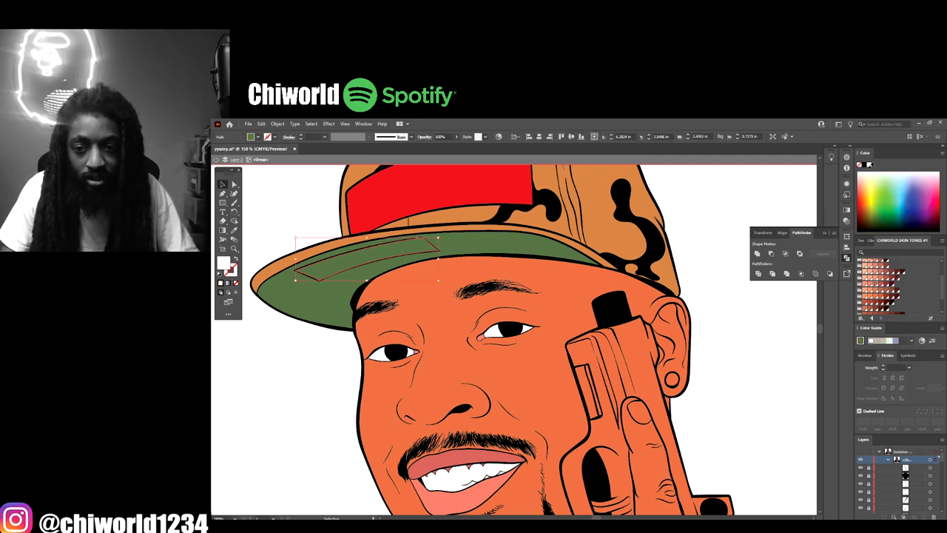
left_click(867, 173)
left_click(673, 379)
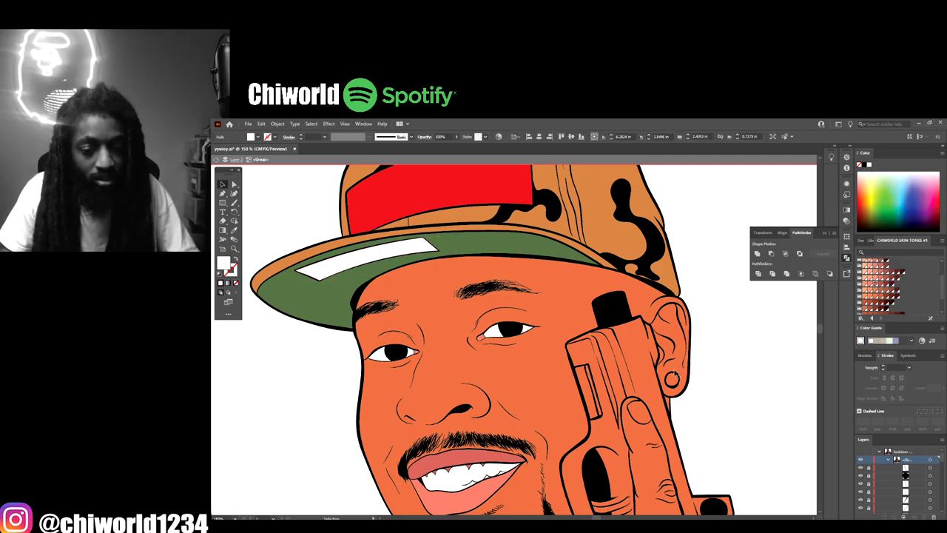
left_click(866, 181)
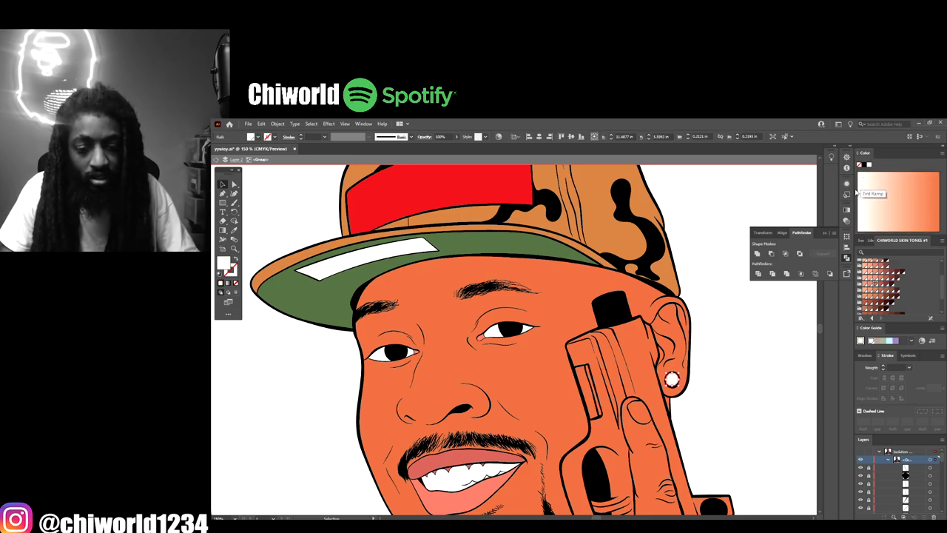
Step: Check the cap, brim sticker and earring colors against the portrait as a whole
left_click(715, 306)
key("ctrl+minus")
key("ctrl+minus")
key("ctrl+minus")
key("ctrl+minus")
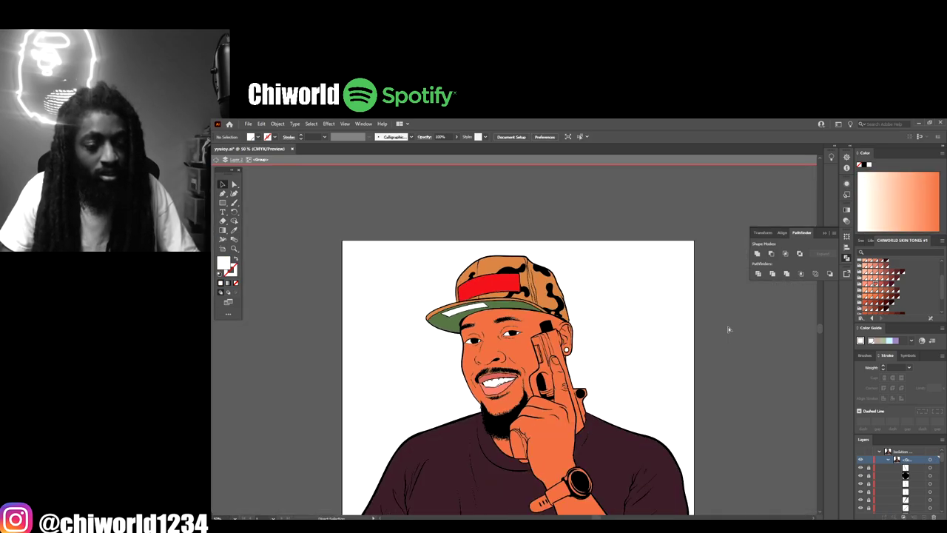
scroll(718, 325, "down", 1)
key("ctrl+equal")
key("ctrl+equal")
key("ctrl+plus")
key("ctrl+plus")
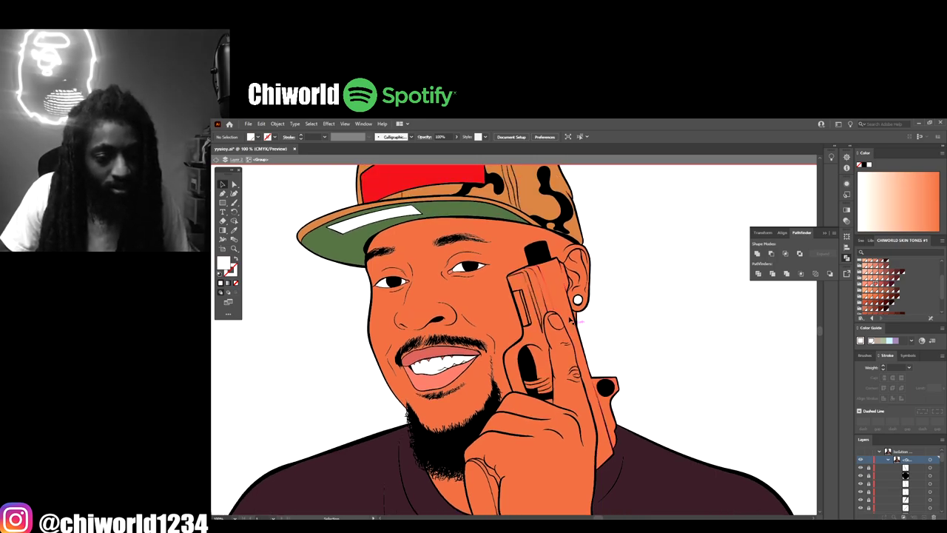
Step: Select the pistol's orange body shapes and recolor their fill to a muted golden tan
left_click(569, 317)
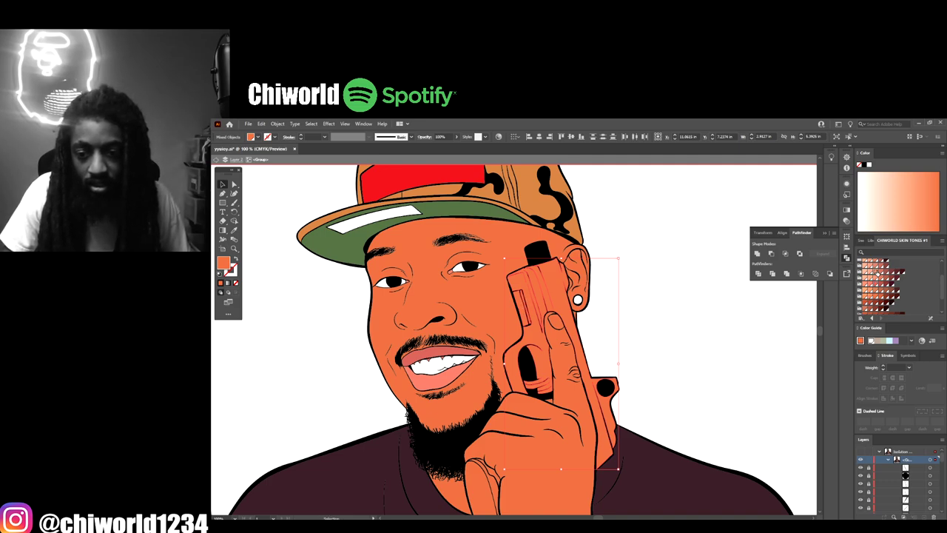
left_click(878, 274)
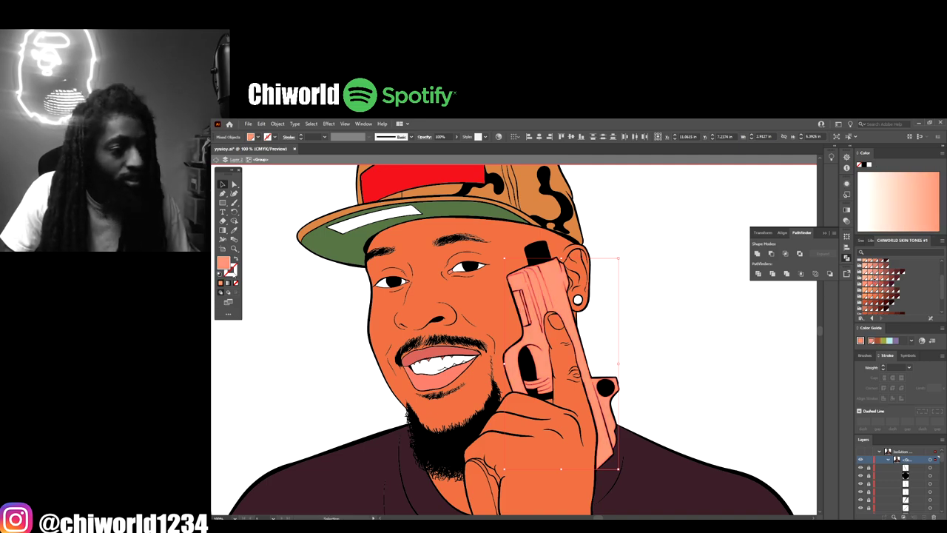
double_click(224, 263)
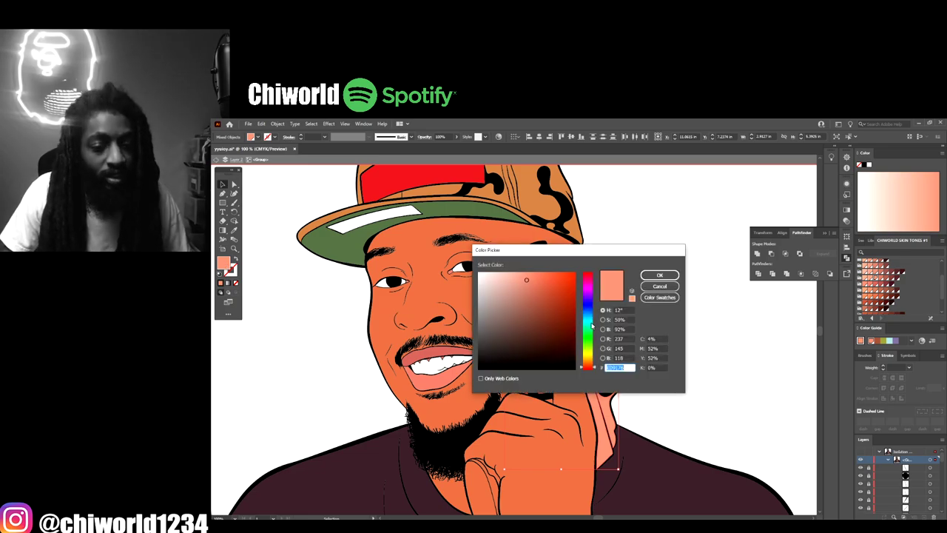
left_click_drag(592, 325, 590, 360)
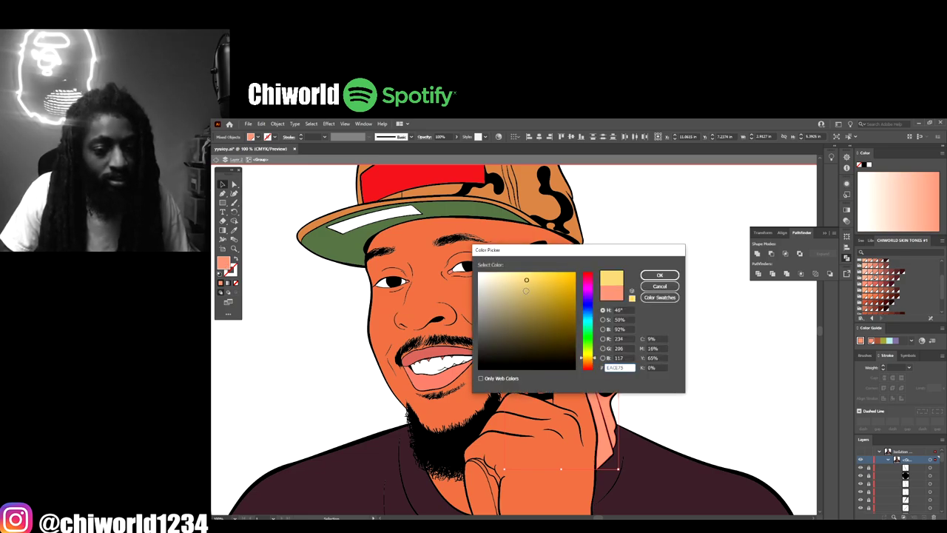
left_click_drag(526, 291, 520, 283)
left_click_drag(519, 283, 525, 296)
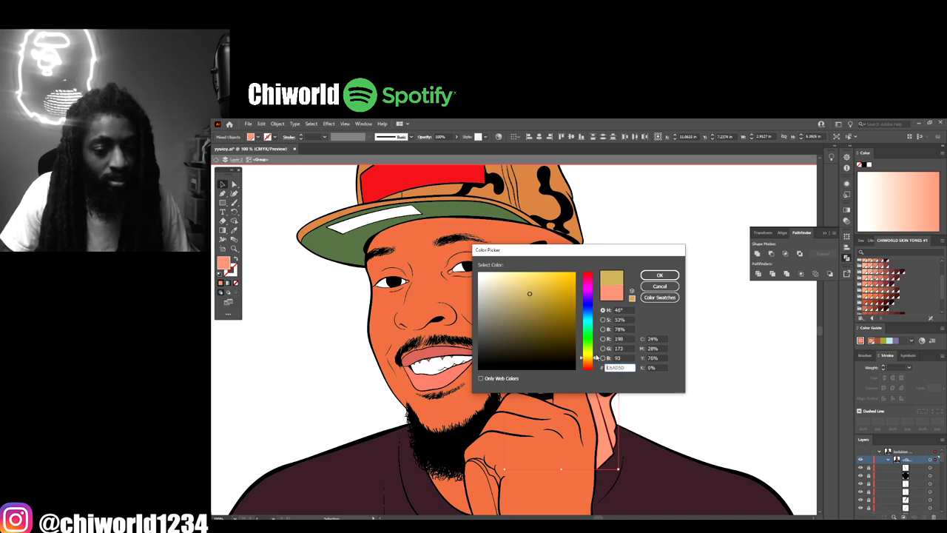
left_click_drag(596, 358, 589, 361)
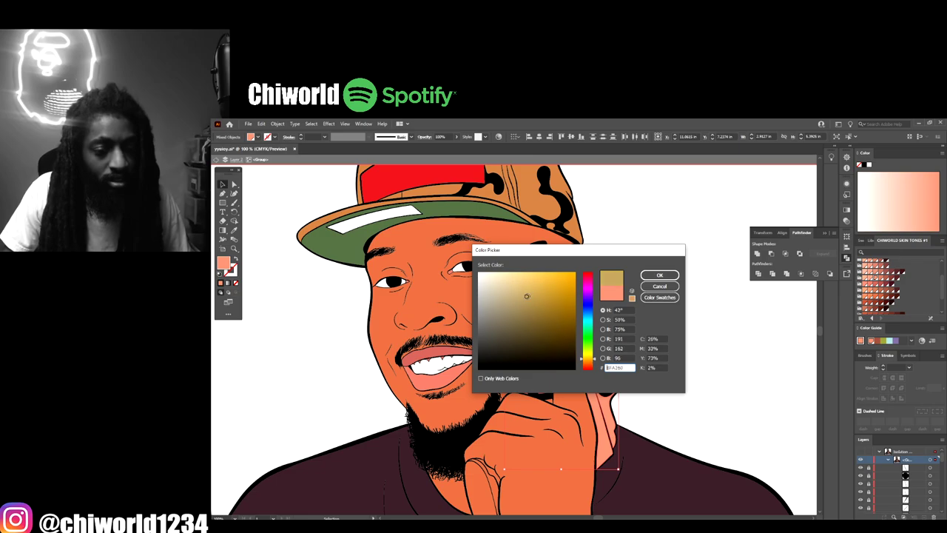
left_click(659, 275)
left_click(693, 348)
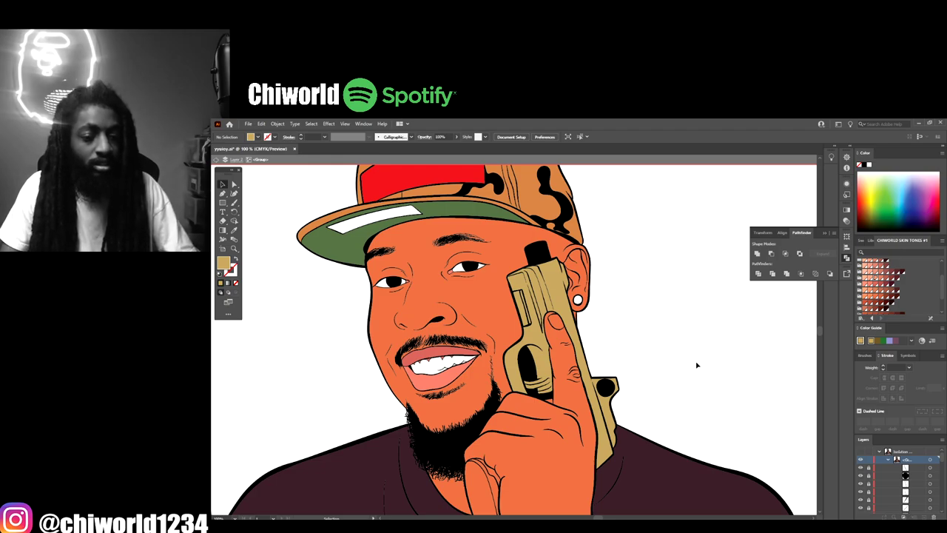
Step: Sample the pistol's golden tan onto the grip pieces below the hand and the small gap shape above the fingers
key("ctrl+minus")
key("ctrl+minus")
key("ctrl+minus")
key("ctrl+plus")
key("ctrl+plus")
key("ctrl+plus")
key("ctrl+plus")
key("ctrl+plus")
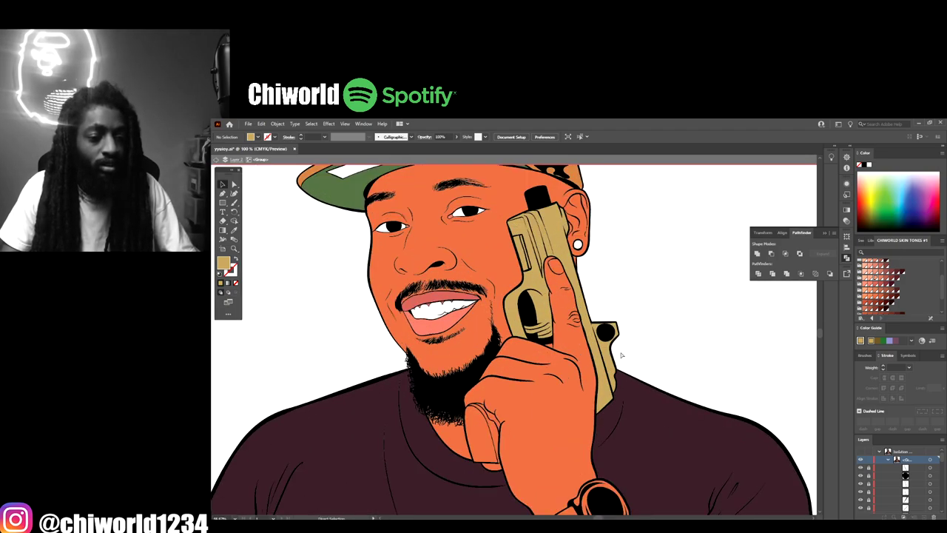
left_click(584, 356)
scroll(589, 358, "down", 5)
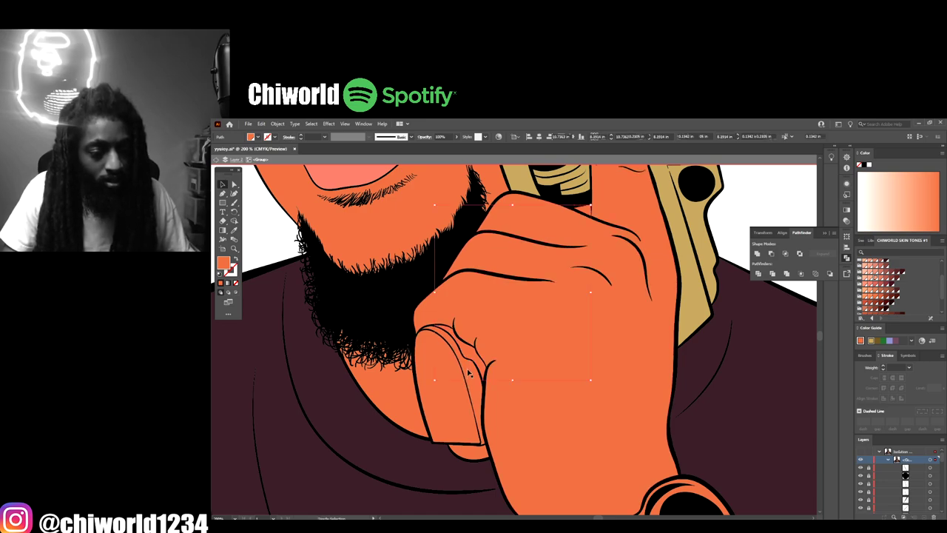
left_click(469, 377, "shift")
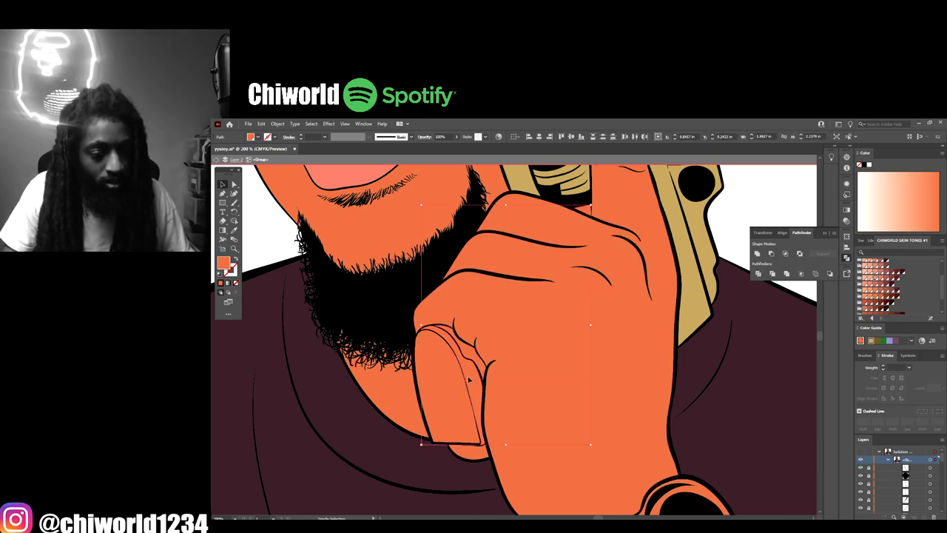
left_click(472, 460, "shift")
left_click(234, 235)
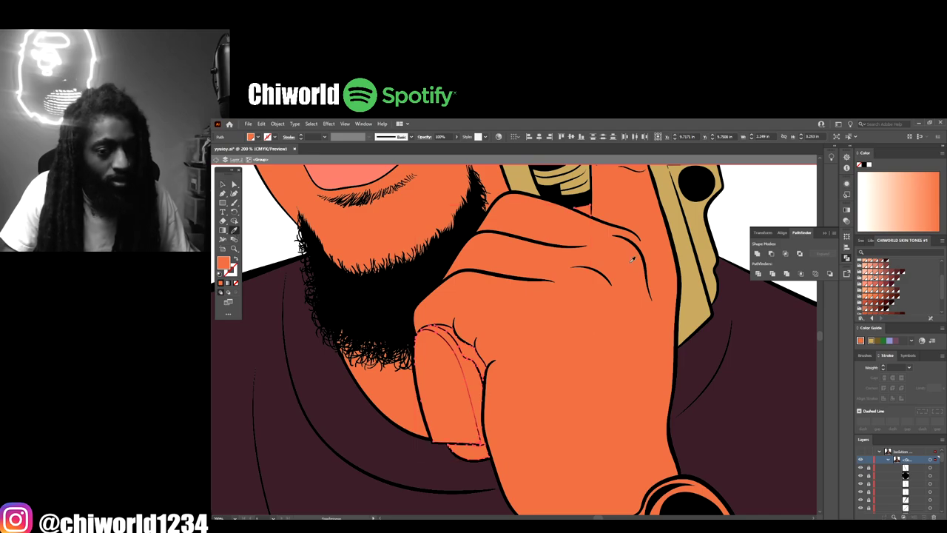
left_click(697, 263)
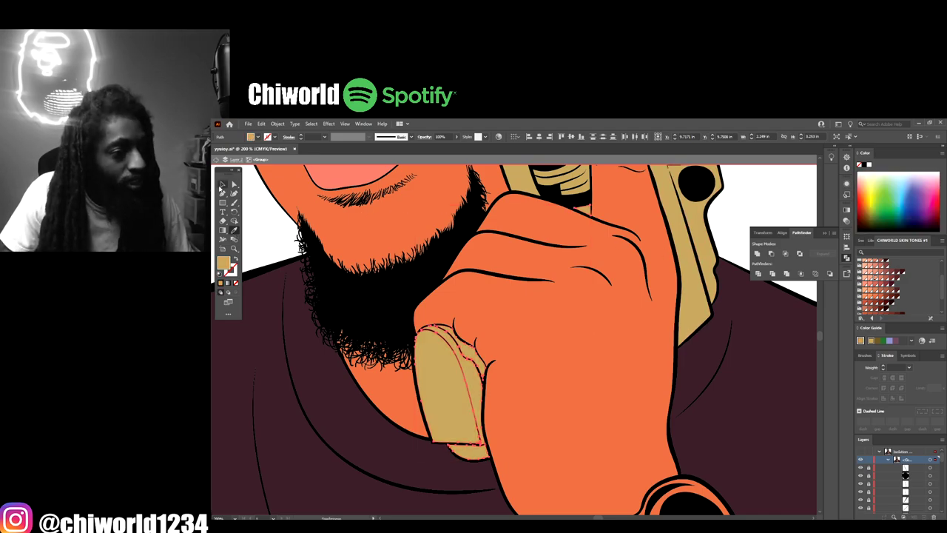
left_click(223, 185)
left_click(281, 229)
Step: Fill the orange rings of the wristwatch case with the dark maroon sampled from the shirt
key("ctrl+minus")
key("ctrl+minus")
key("ctrl+minus")
key("ctrl+minus")
key("ctrl+minus")
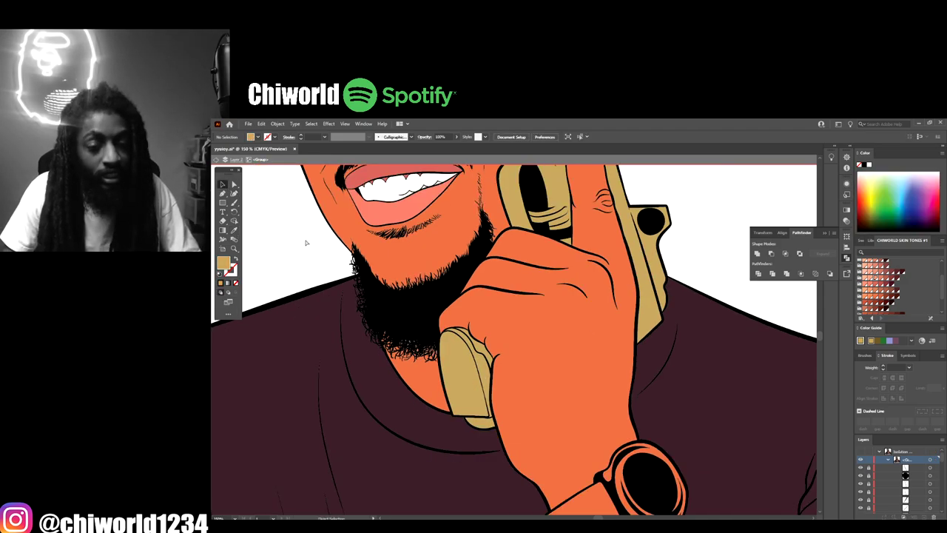
key("ctrl+plus")
key("ctrl+plus")
key("ctrl+plus")
key("ctrl+plus")
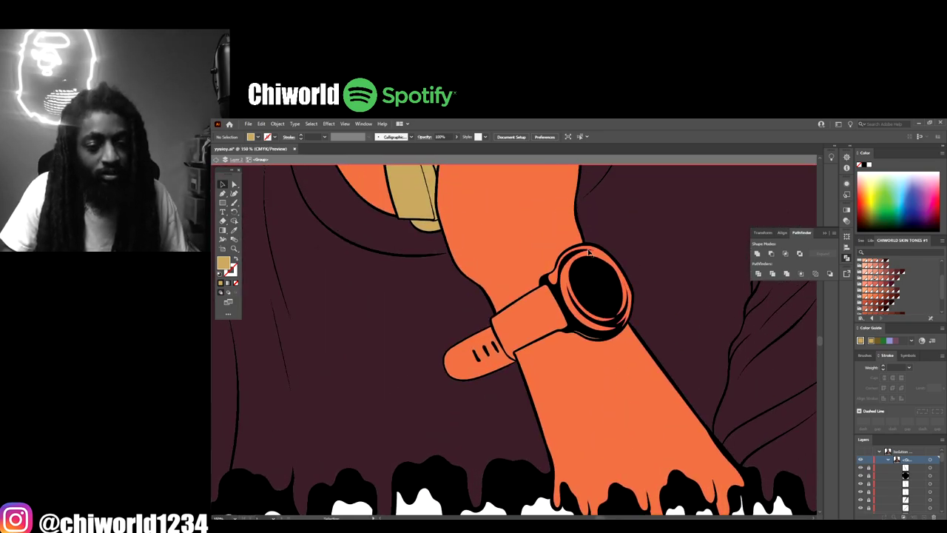
left_click(585, 275)
key("ctrl+shift+a")
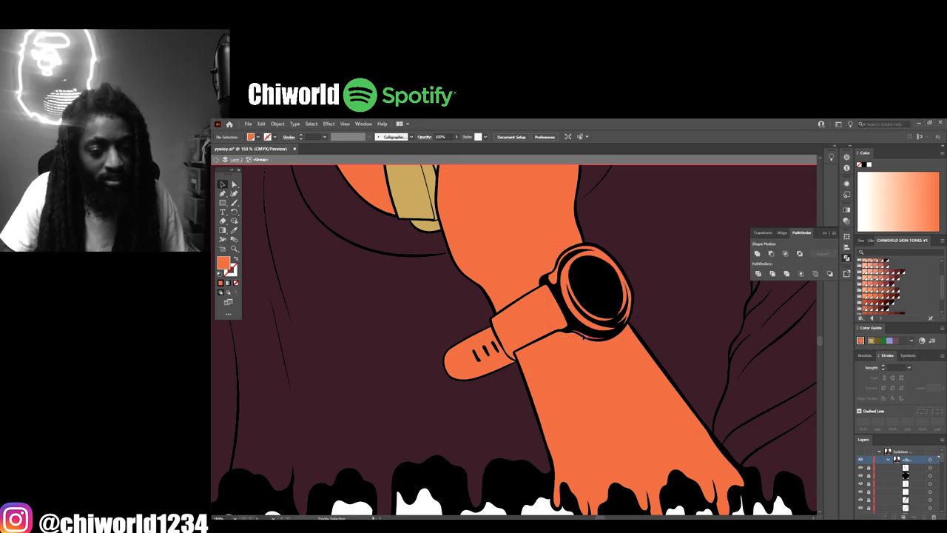
left_click(628, 248)
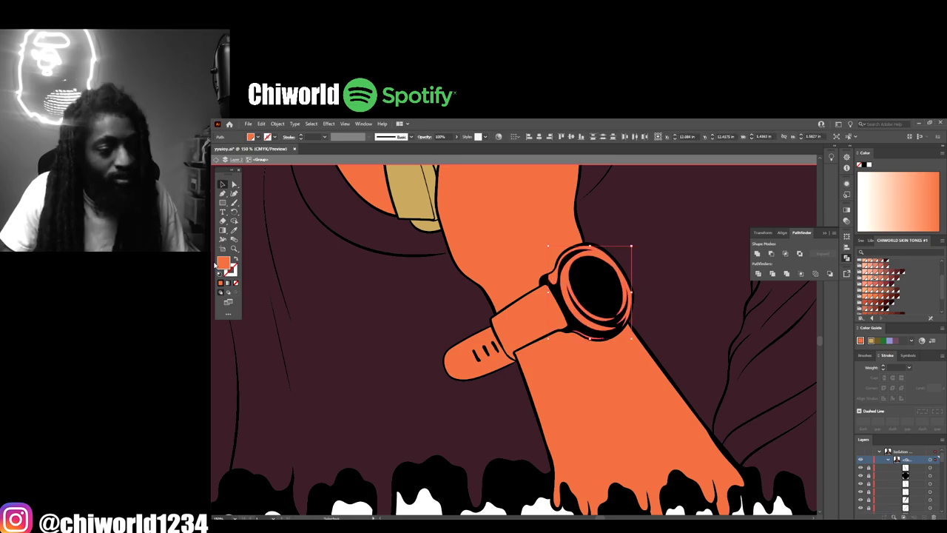
left_click(234, 230)
left_click(344, 316)
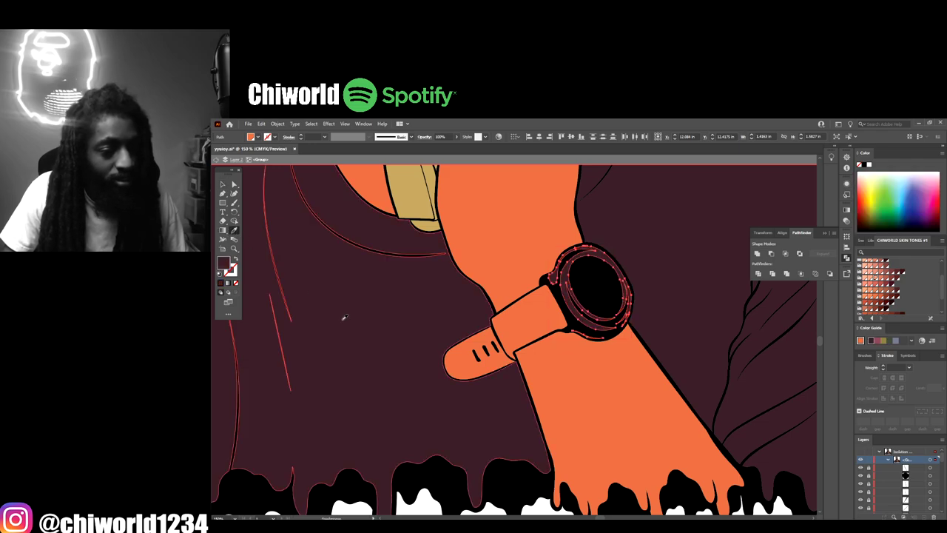
left_click(296, 235, "alt")
left_click(223, 184)
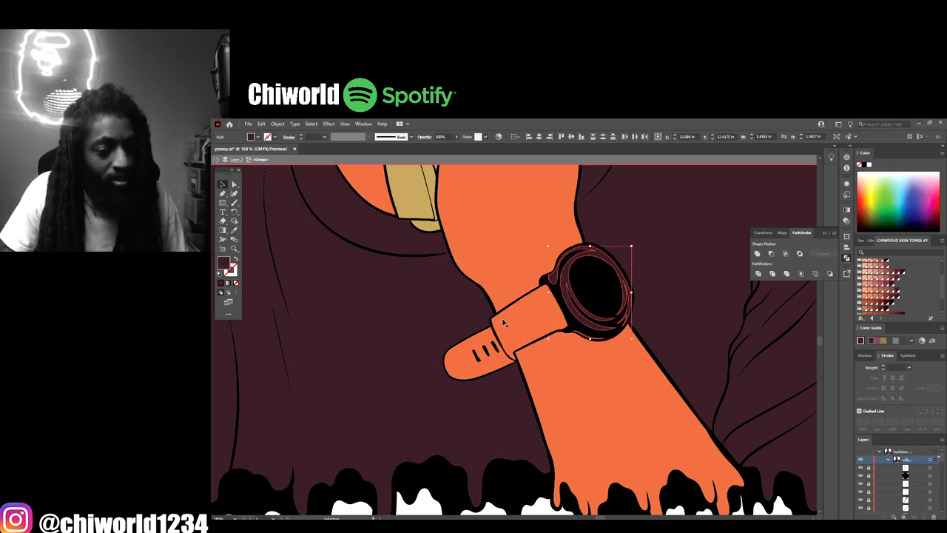
Step: Fill both parts of the watch strap with a muted olive-khaki, #938558
left_click(500, 322)
left_click(468, 355, "shift")
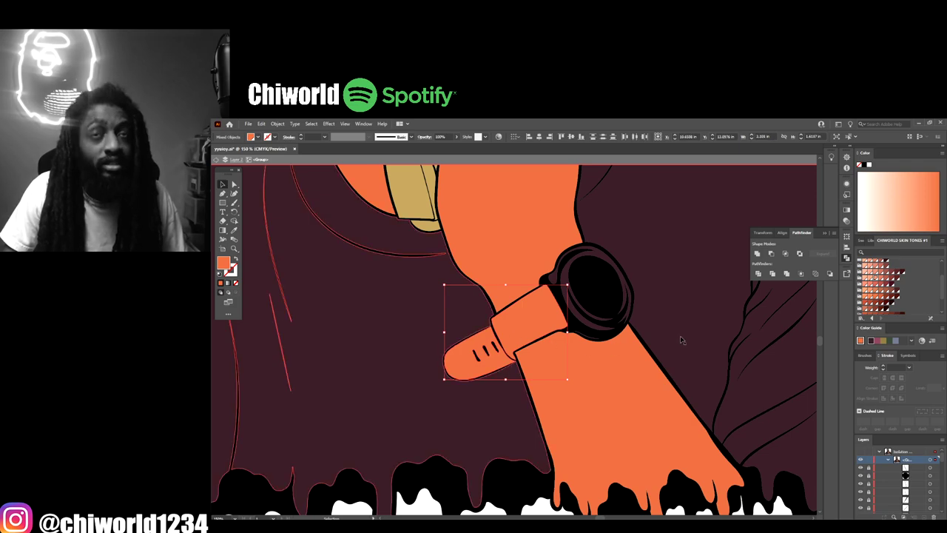
double_click(223, 263)
left_click(589, 357)
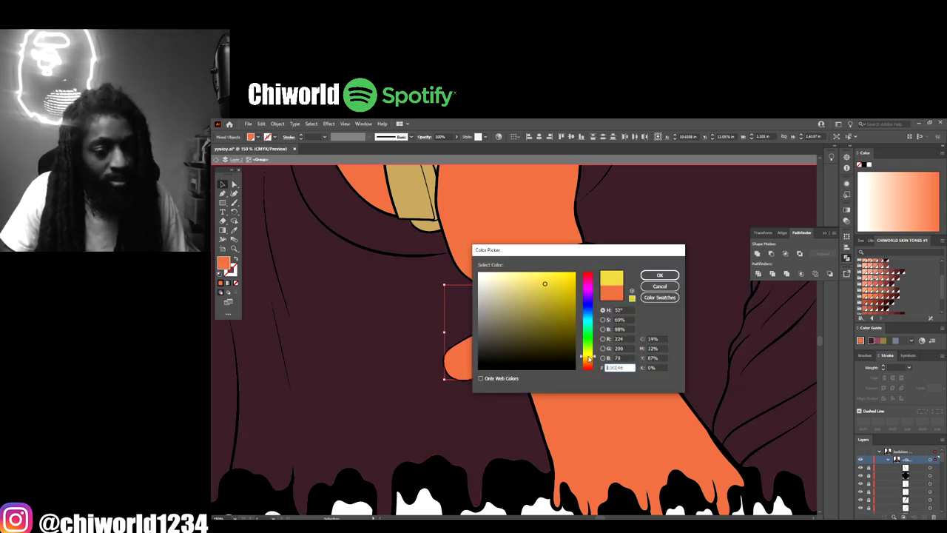
left_click_drag(538, 311, 525, 316)
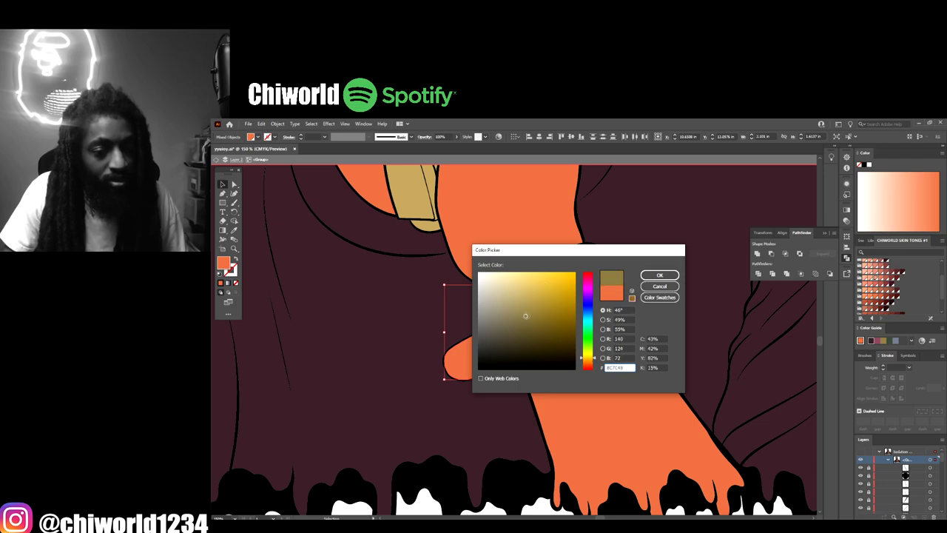
left_click(659, 275)
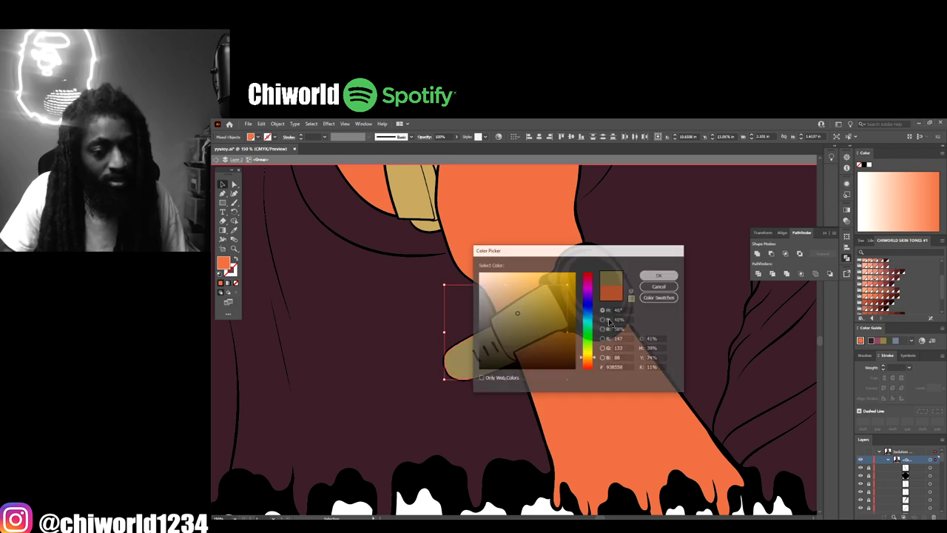
left_click(508, 475)
Step: Review the pistol and watch colors on the complete portrait
key("ctrl+minus")
key("ctrl+minus")
key("ctrl+minus")
key("ctrl+minus")
key("ctrl+minus")
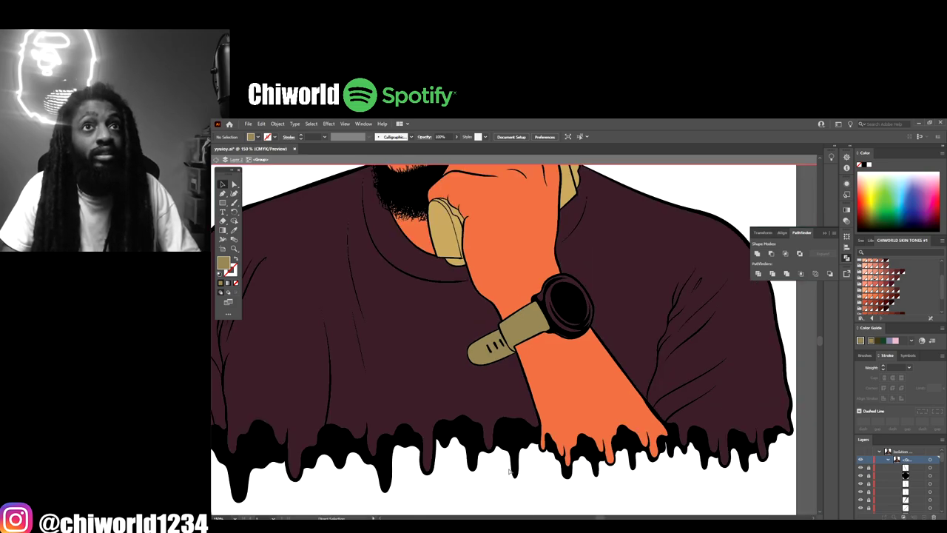
scroll(721, 407, "left", 3)
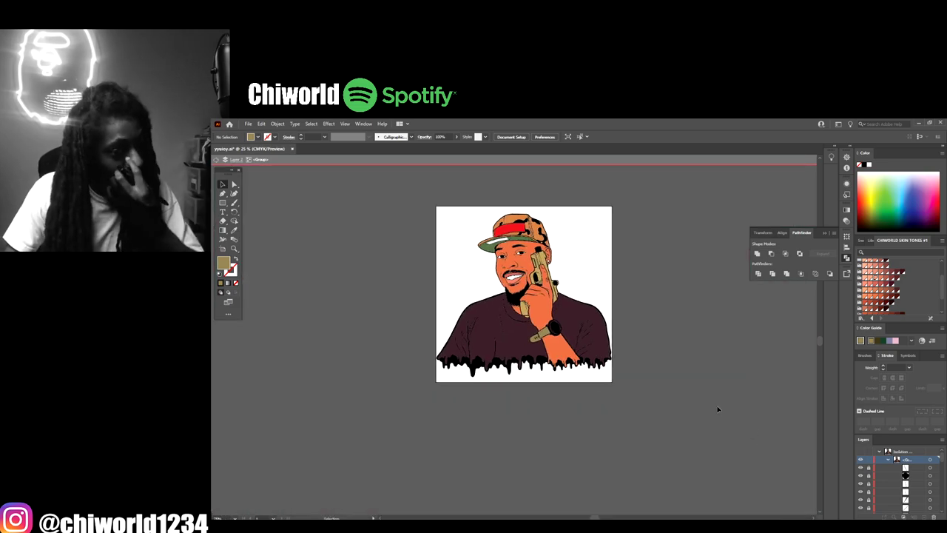
scroll(712, 404, "up", 3)
key("ctrl+plus")
key("ctrl+plus")
key("ctrl+plus")
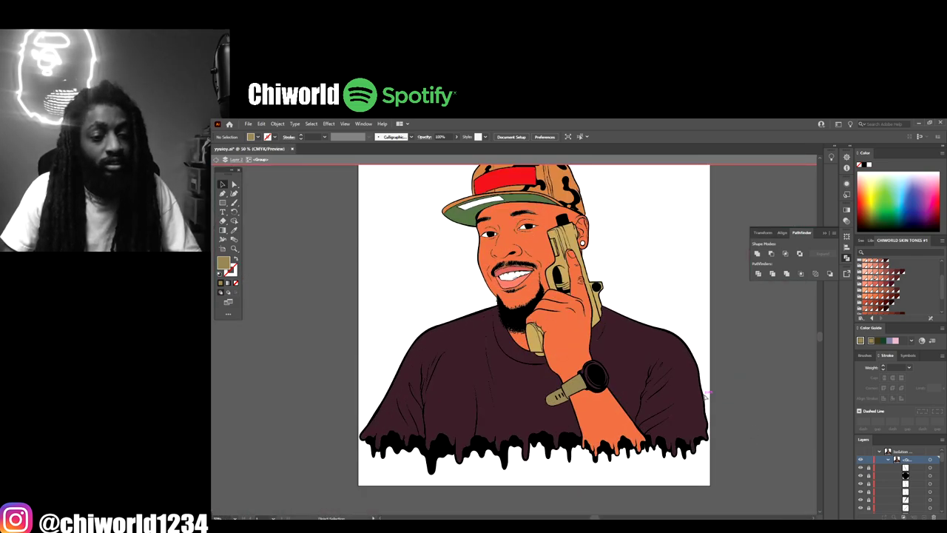
Step: Exit isolation mode, duplicate Layer 2, lock and hide the original, and make the new copy the active layer
key("Escape")
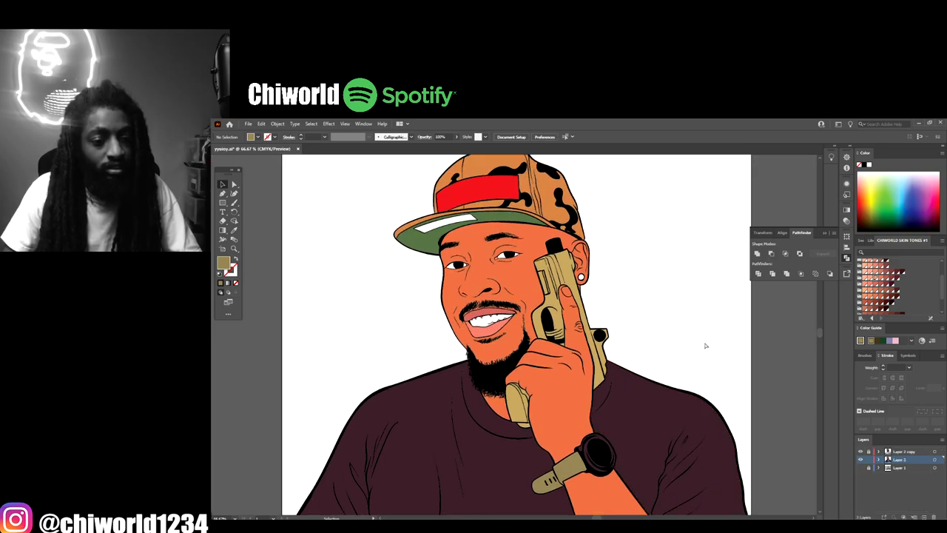
key("ctrl+minus")
scroll(697, 347, "down", 2)
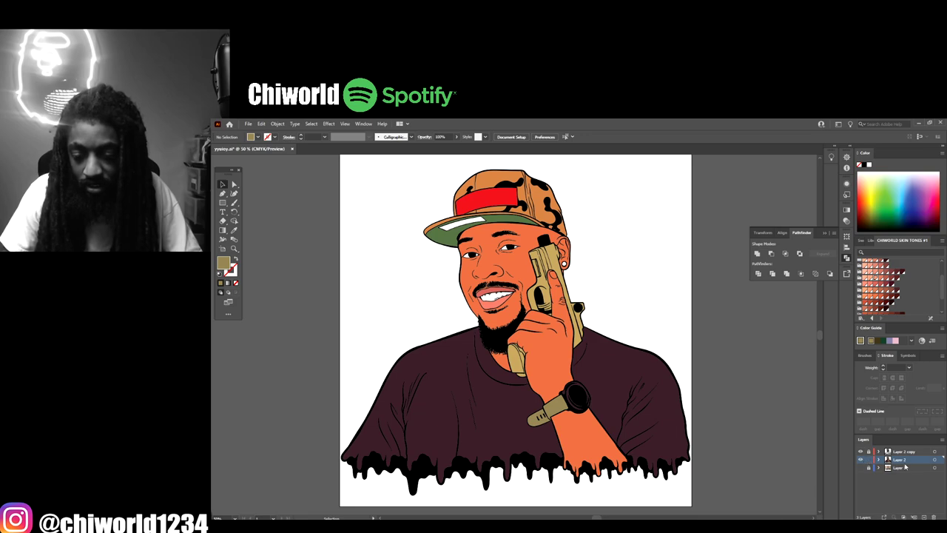
left_click_drag(913, 463, 924, 517)
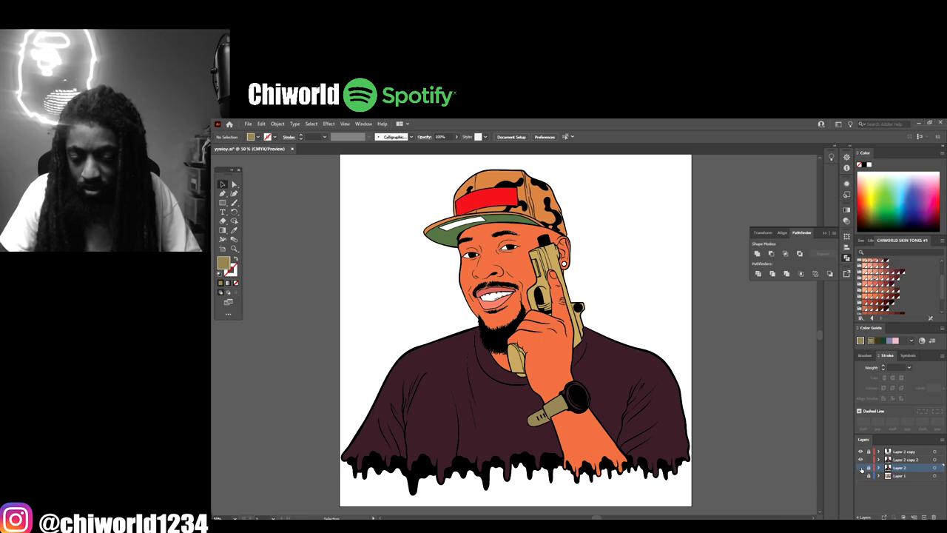
left_click(909, 460)
Step: Isolate the portrait group on the duplicated layer and delete the hand's orange skin fill
key("ctrl+1")
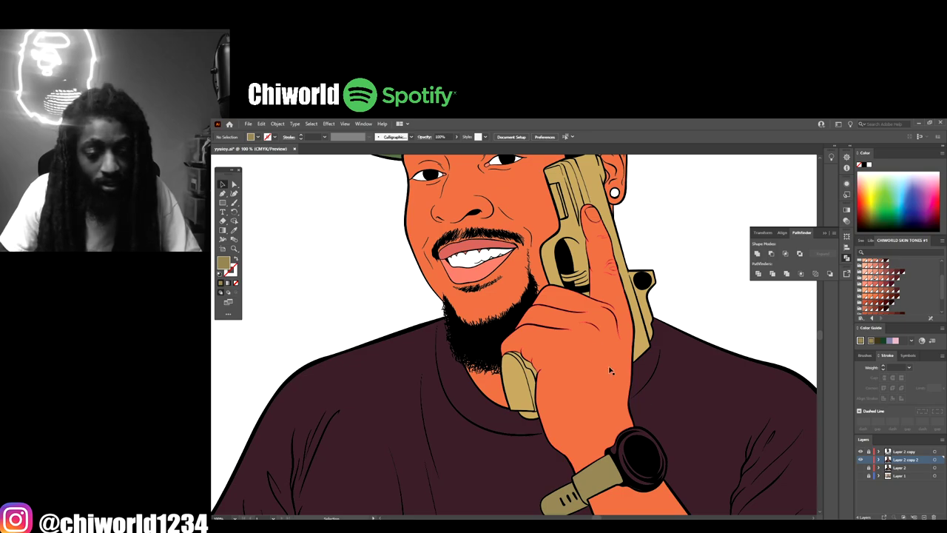
right_click(573, 326)
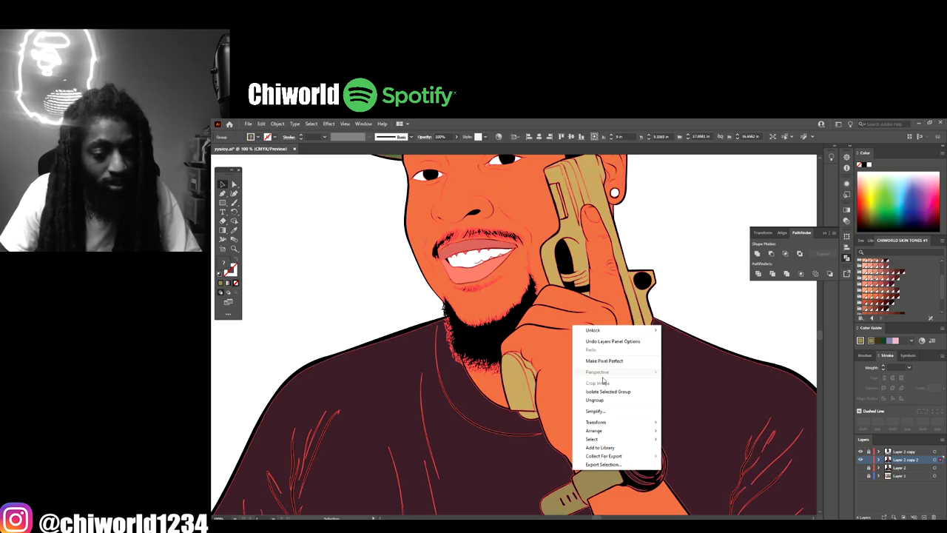
left_click(575, 391)
left_click(572, 379)
key("Delete")
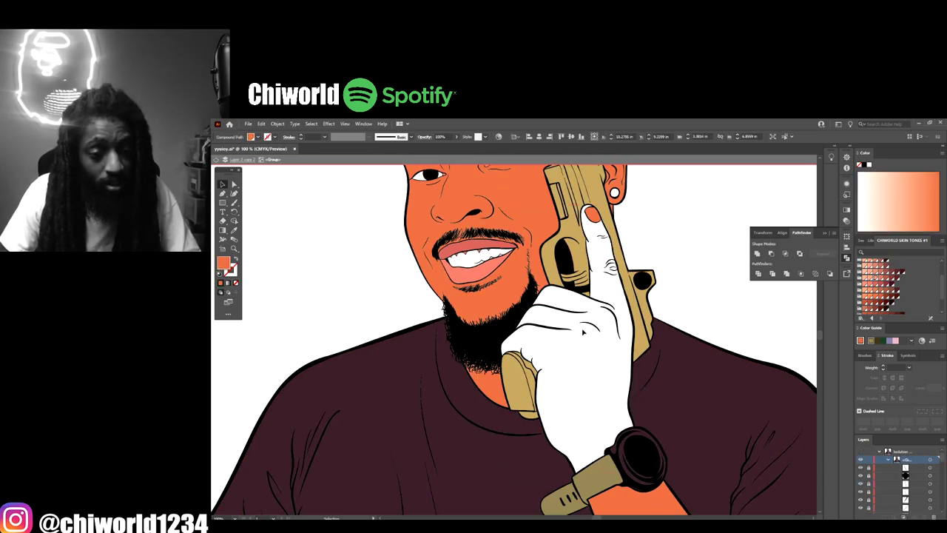
Step: Delete the orange skin fill of the face and ear
scroll(587, 316, "up", 2)
scroll(522, 289, "up", 2)
left_click(521, 285)
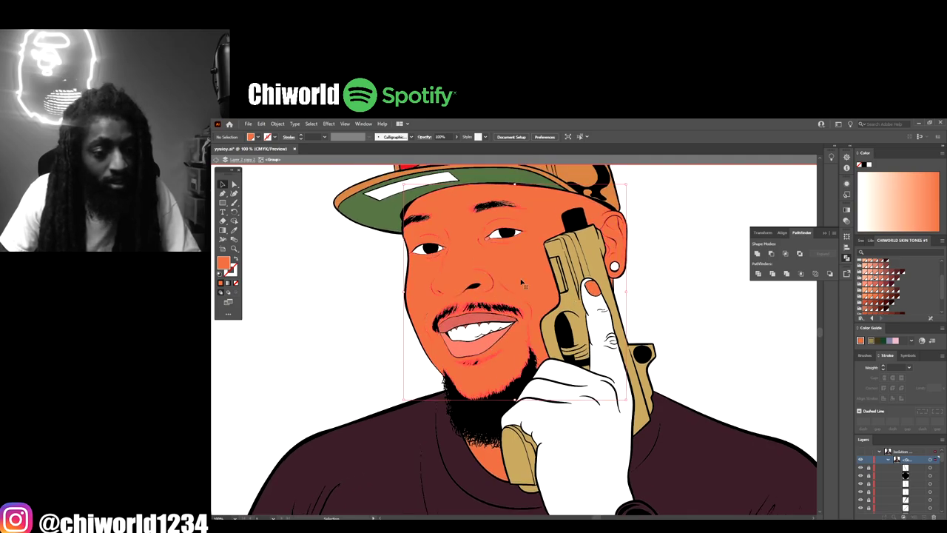
key("Delete")
Step: Delete the orange skin fill inside the eyebrow nearest the pistol
scroll(509, 299, "up", 2)
scroll(508, 299, "up", 3)
key("ctrl+plus")
key("ctrl+plus")
key("ctrl+plus")
key("ctrl+plus")
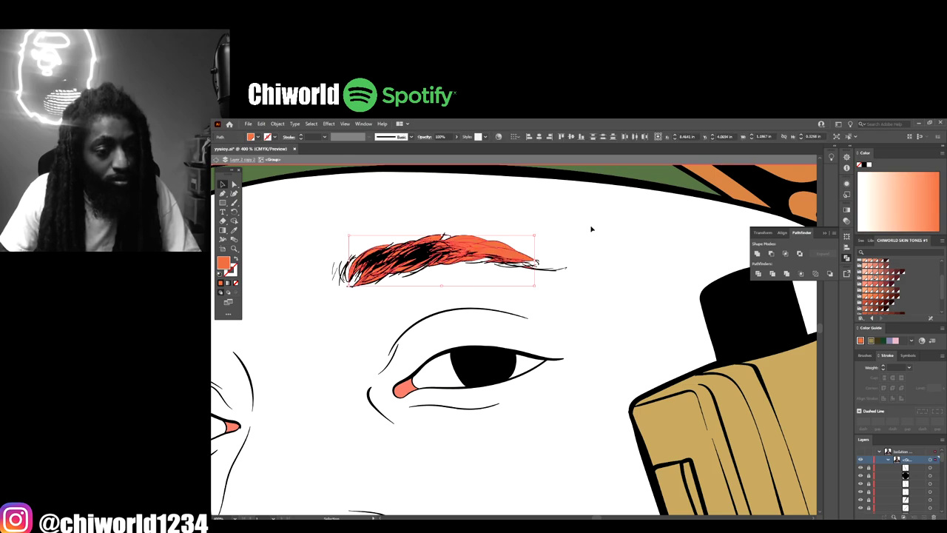
key("Delete")
scroll(434, 313, "down", 1)
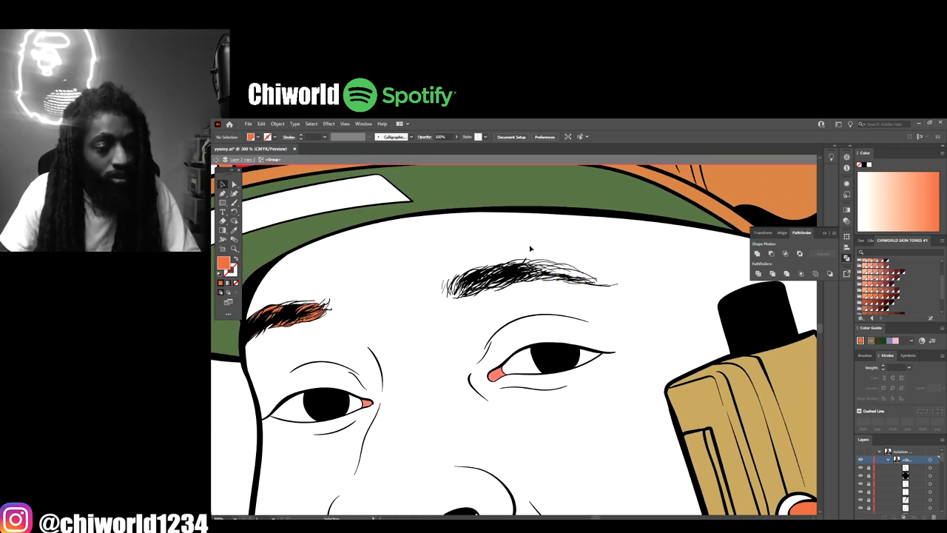
Step: Delete the orange skin fill inside the other eyebrow, next to the cap brim
scroll(491, 313, "down", 2)
scroll(459, 328, "up", 1)
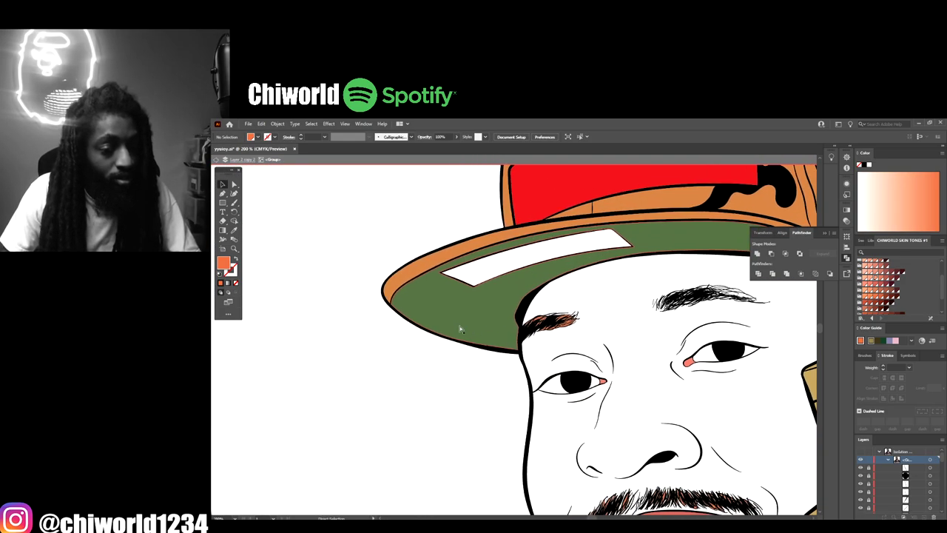
scroll(562, 330, "up", 3)
left_click(446, 261)
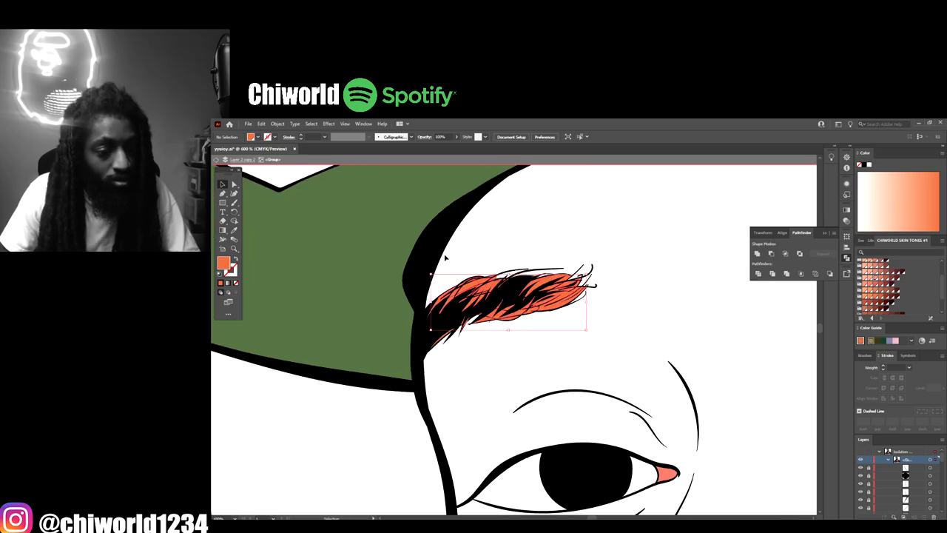
key("Delete")
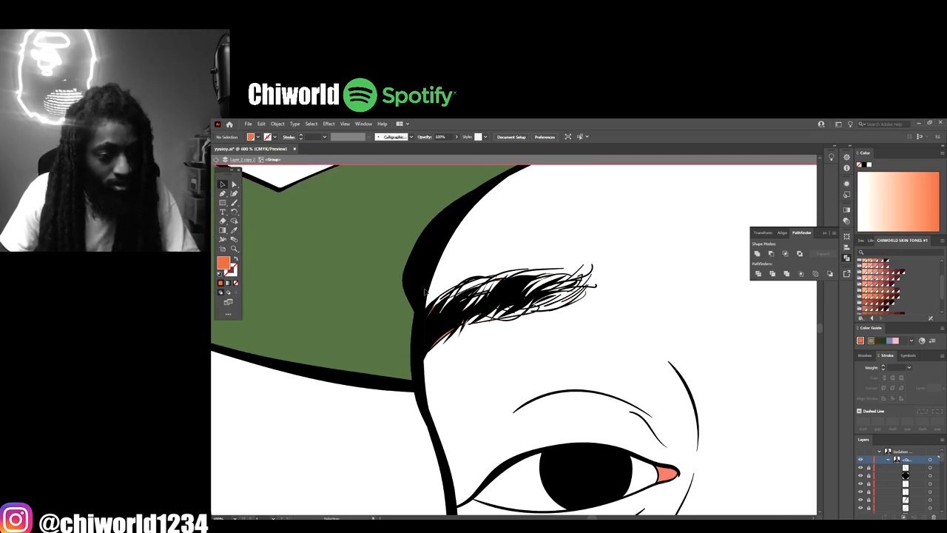
Step: Delete the orange skin fills between the hairs of the mustache and of the patch below the lower lip
scroll(431, 292, "down", 3)
scroll(431, 292, "down", 4)
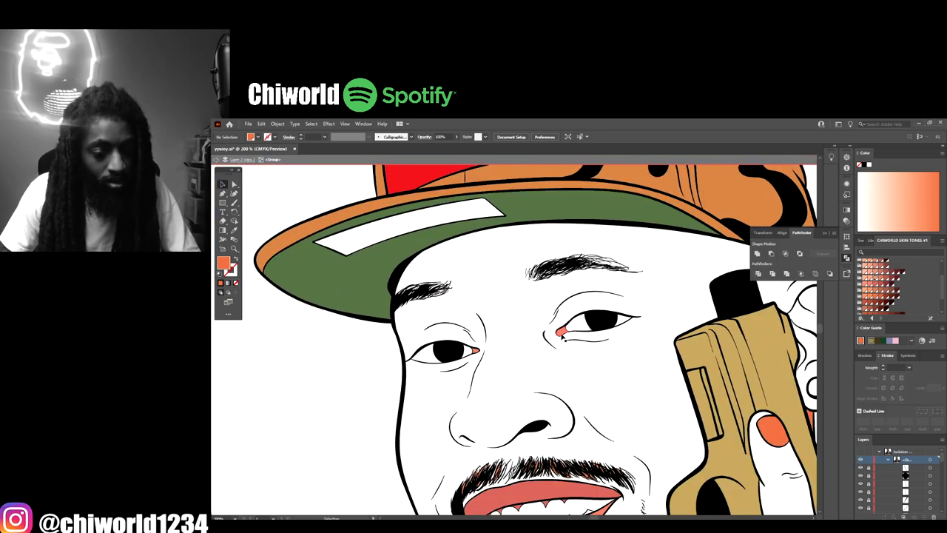
scroll(515, 344, "up", 2)
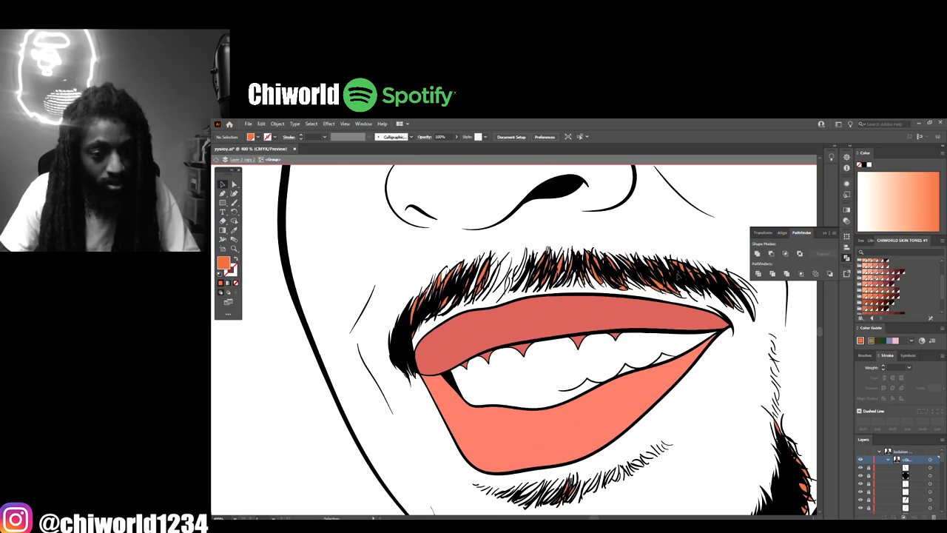
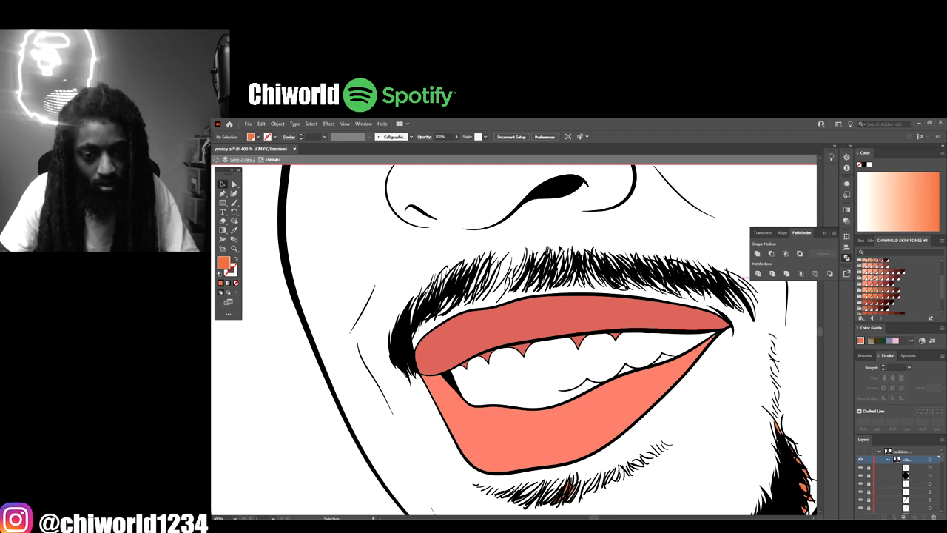
scroll(573, 325, "down", 4)
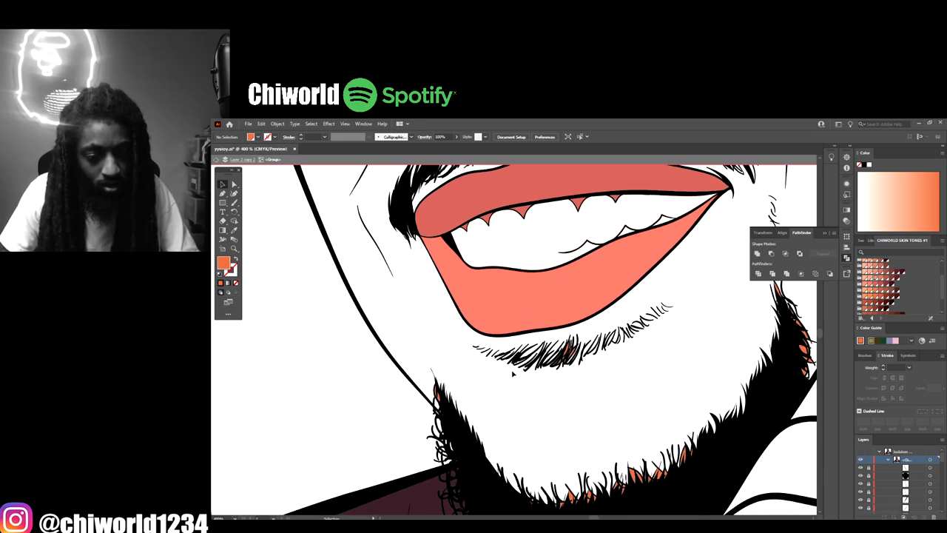
left_click_drag(489, 388, 668, 338)
Step: Delete the orange skin slivers along the upper edge of the chin beard and the jaw beard beside the hand
scroll(643, 345, "down", 3)
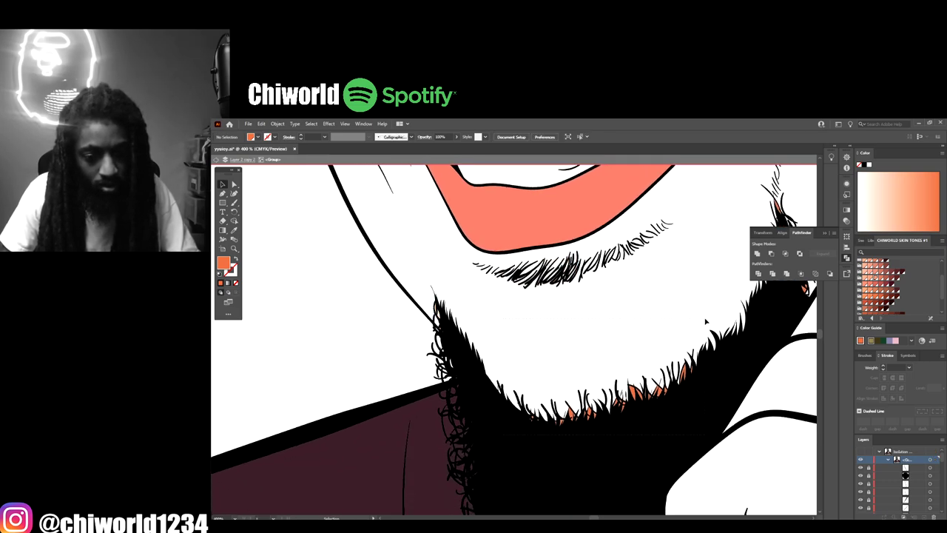
scroll(688, 326, "up", 3)
scroll(688, 332, "down", 1)
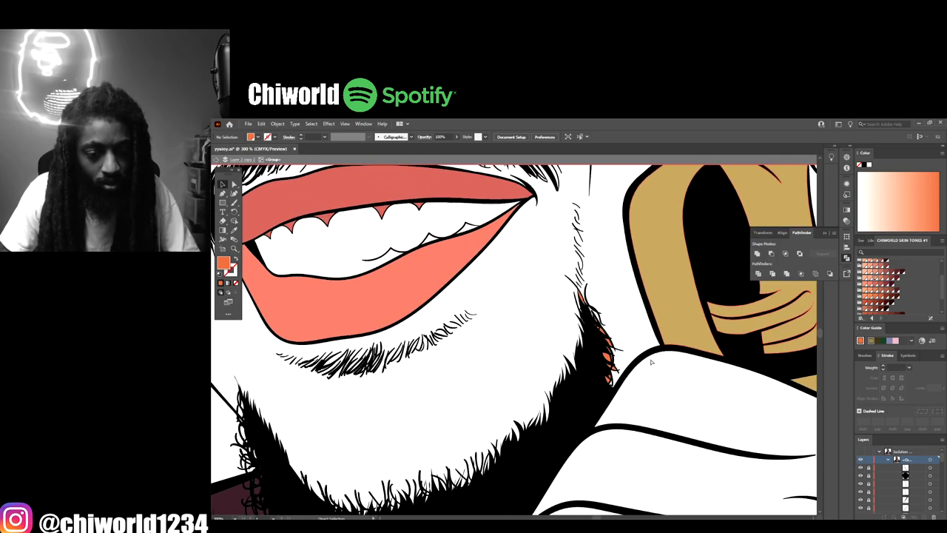
scroll(652, 362, "up", 2)
left_click(668, 362)
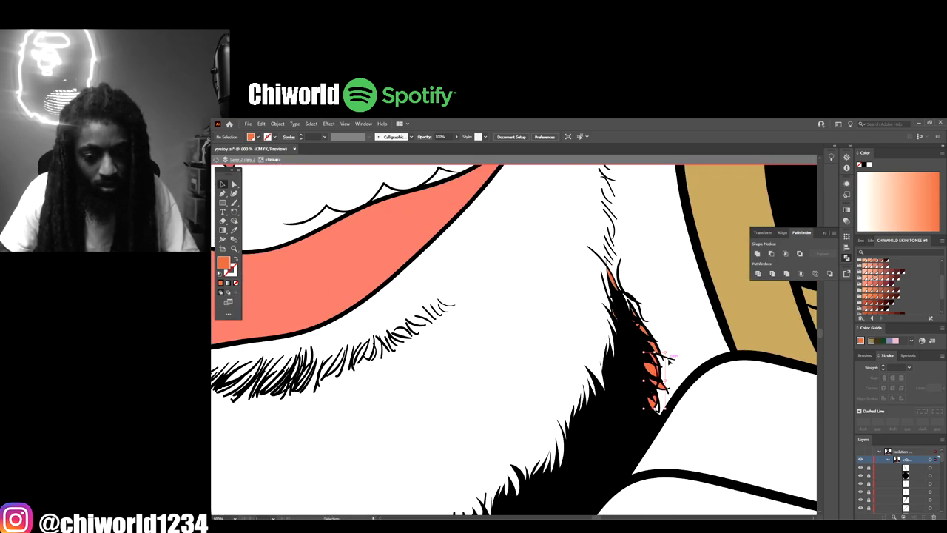
left_click(663, 234)
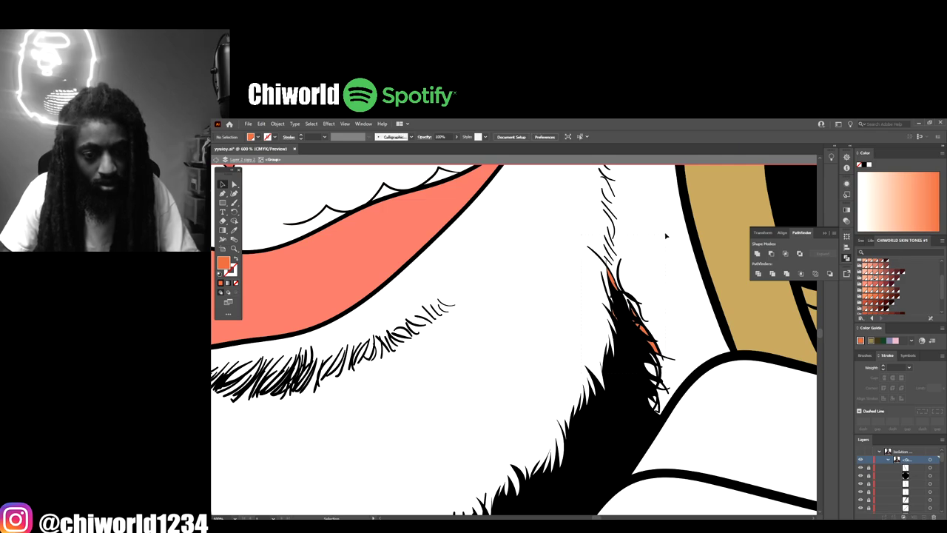
scroll(664, 235, "up", 3)
scroll(665, 235, "down", 1)
scroll(665, 235, "down", 5)
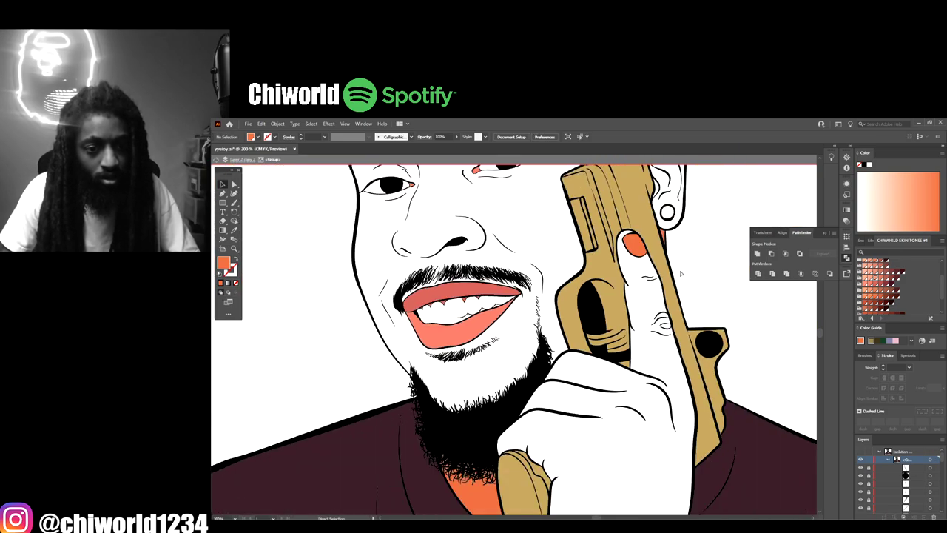
Step: Delete the orange neck sliver below the ear and recolor the fingernail with a lighter skin-tone swatch
scroll(630, 299, "up", 2)
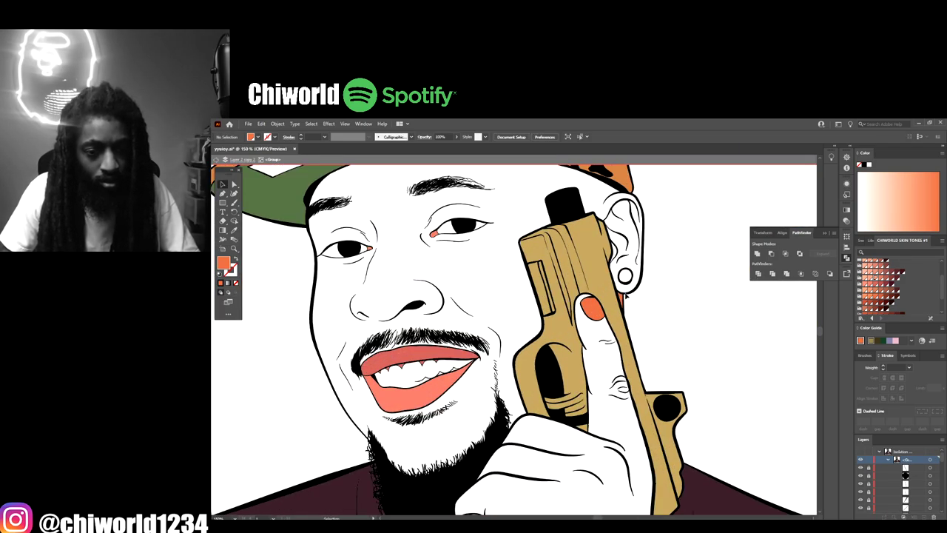
left_click(595, 312)
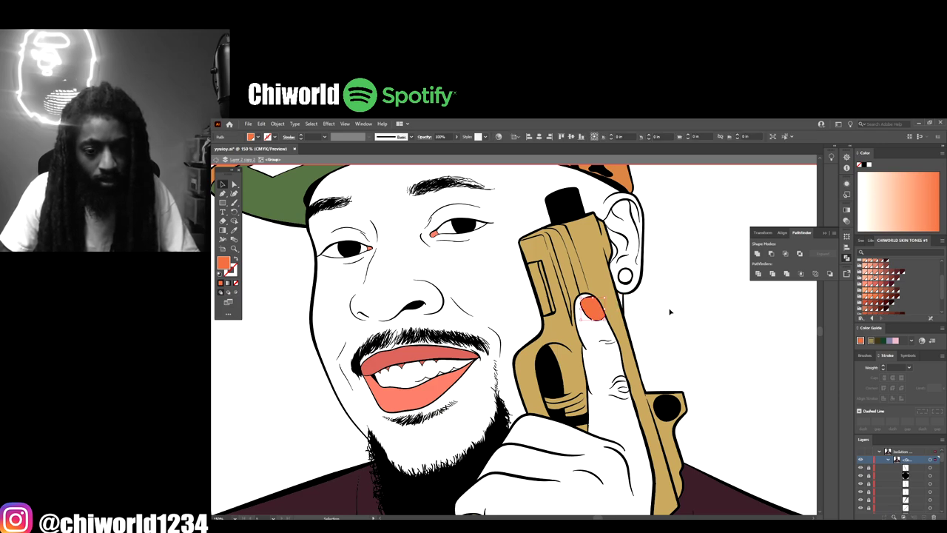
left_click(870, 292)
scroll(757, 313, "down", 2)
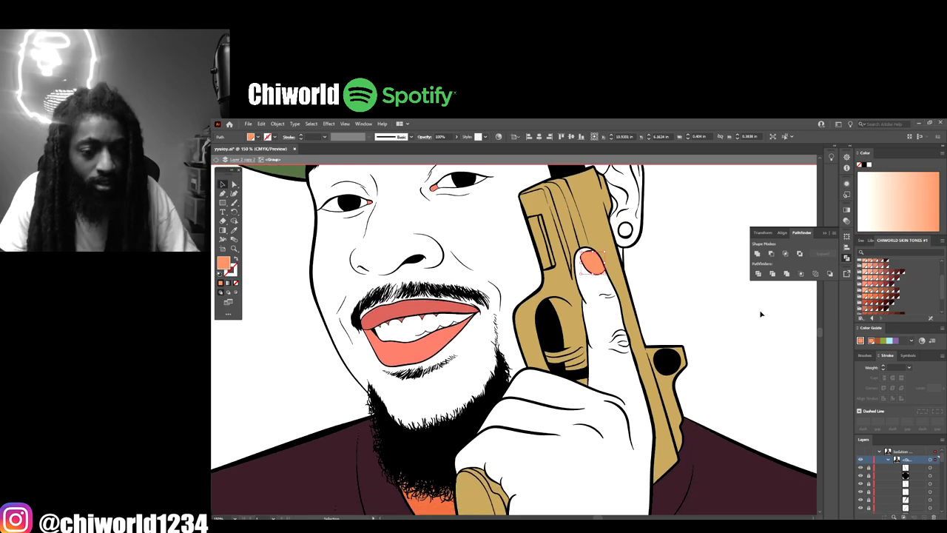
left_click(761, 316)
Step: Delete the neck's orange skin fill and the orange pieces under the beard next to the pistol grip
scroll(761, 316, "down", 4)
scroll(676, 332, "up", 5)
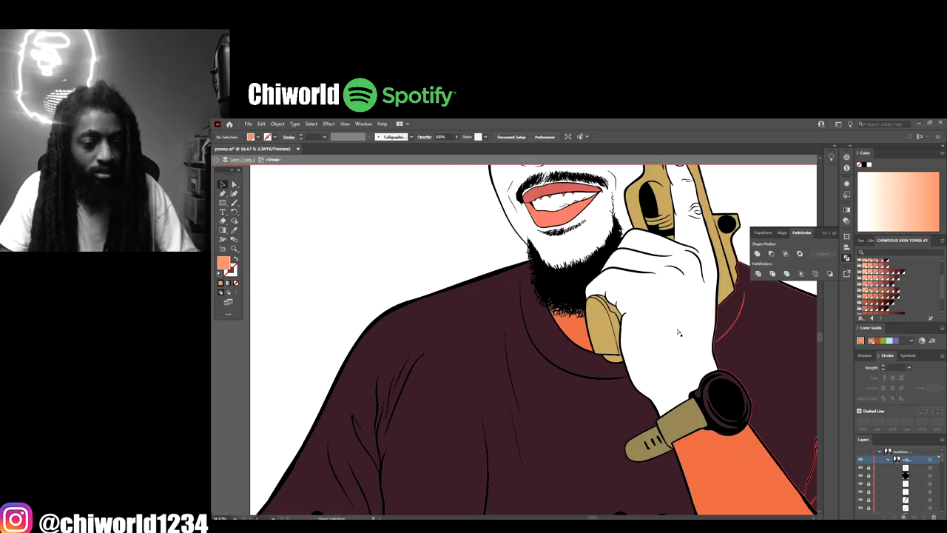
key("ctrl+plus")
left_click(530, 306)
key("Delete")
scroll(501, 357, "up", 3)
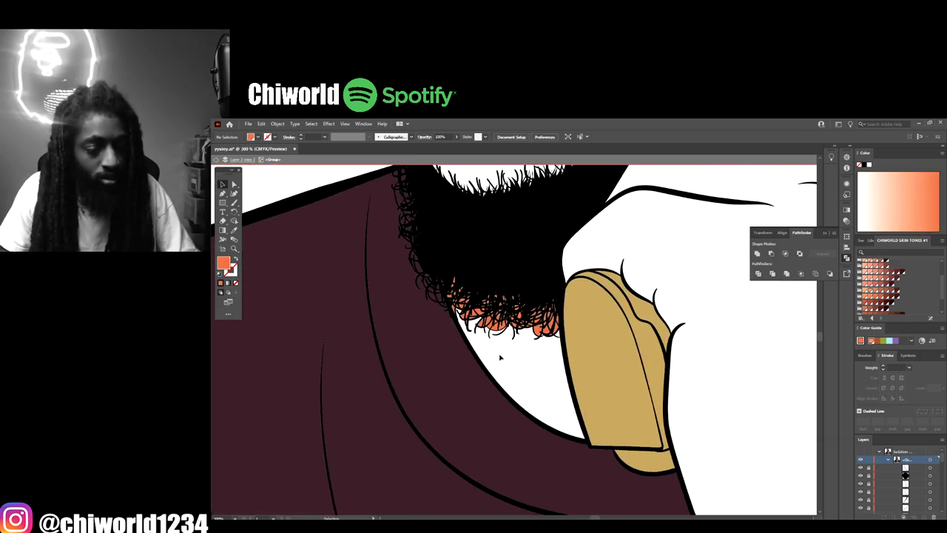
left_click_drag(560, 257, 561, 256)
key("Delete")
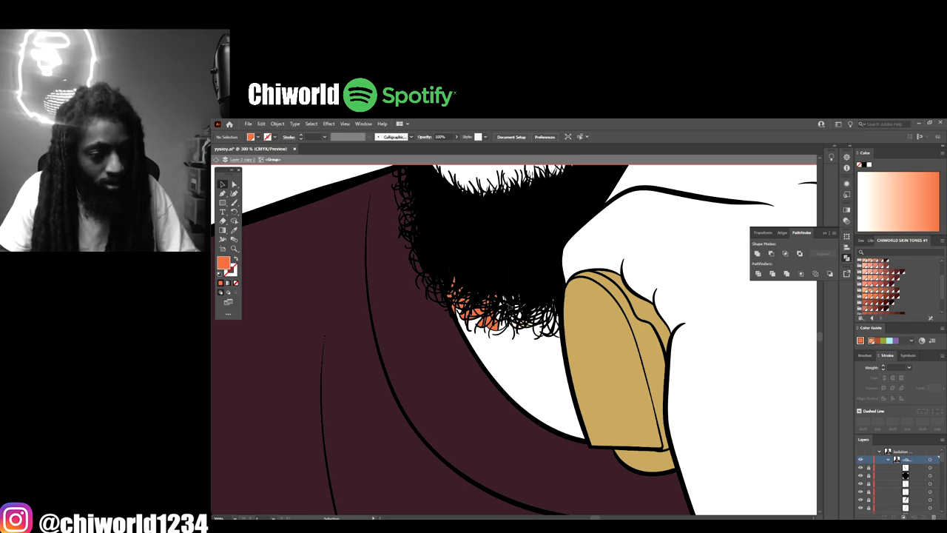
Step: Delete the remaining orange pieces between the curly hairs at the beard's lower edge
scroll(448, 314, "up", 4)
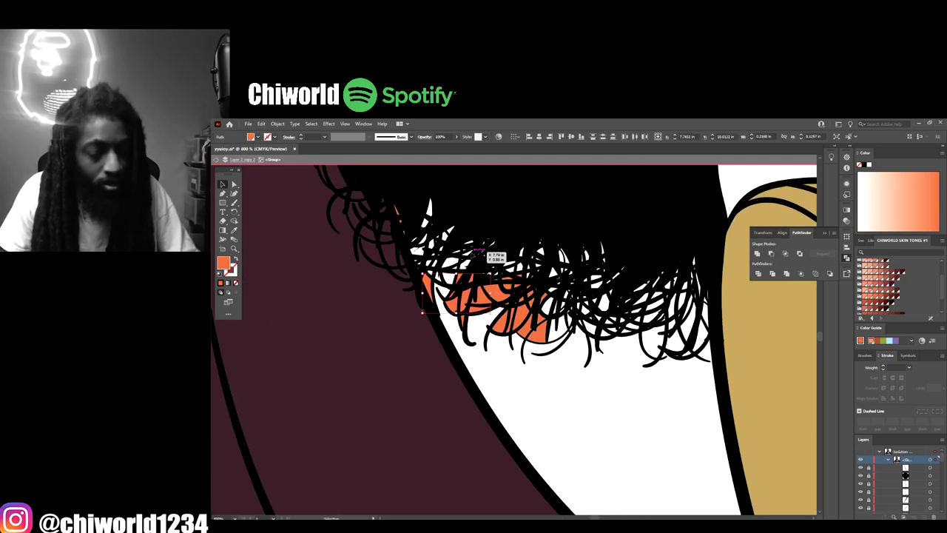
scroll(496, 275, "up", 2)
scroll(518, 329, "up", 2)
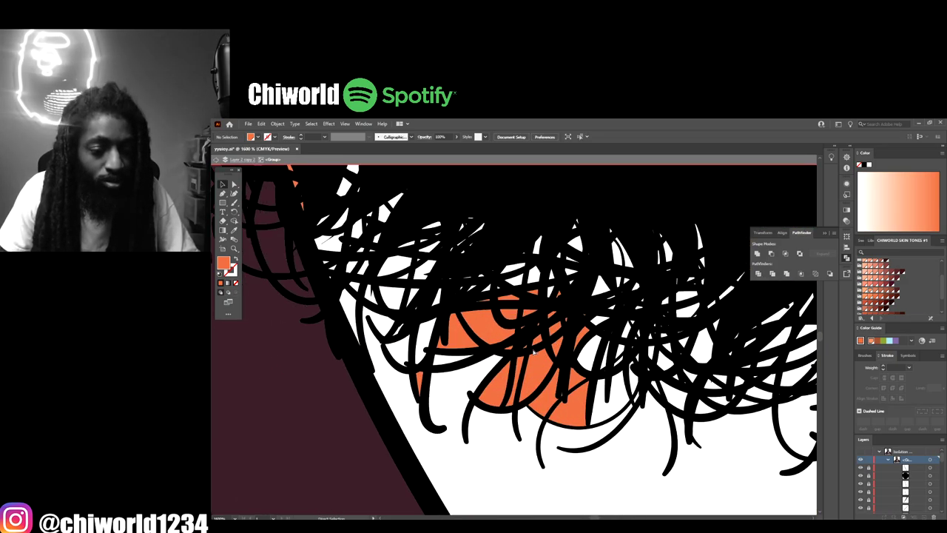
left_click(543, 372)
key("Delete")
key("ctrl+shift+a")
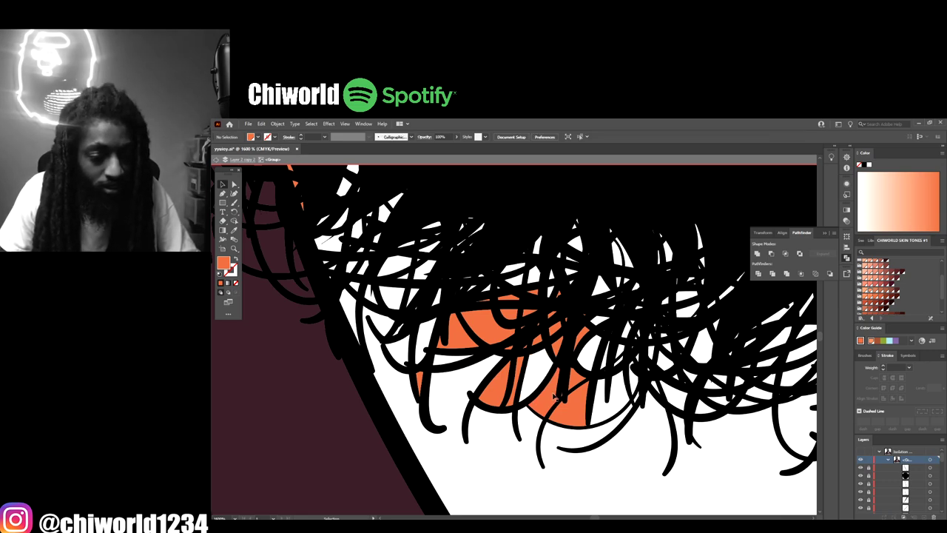
left_click(549, 402)
key("Delete")
left_click(573, 405)
key("Delete")
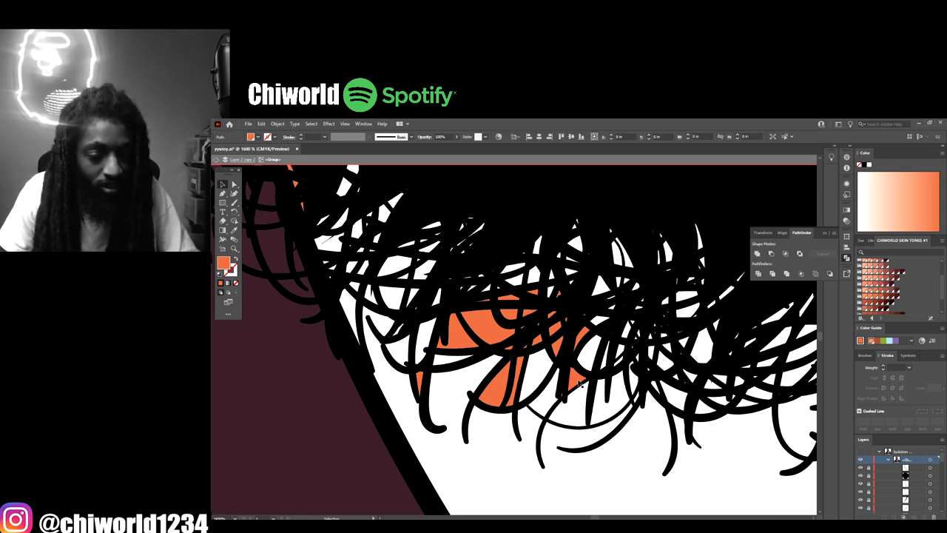
left_click(512, 358)
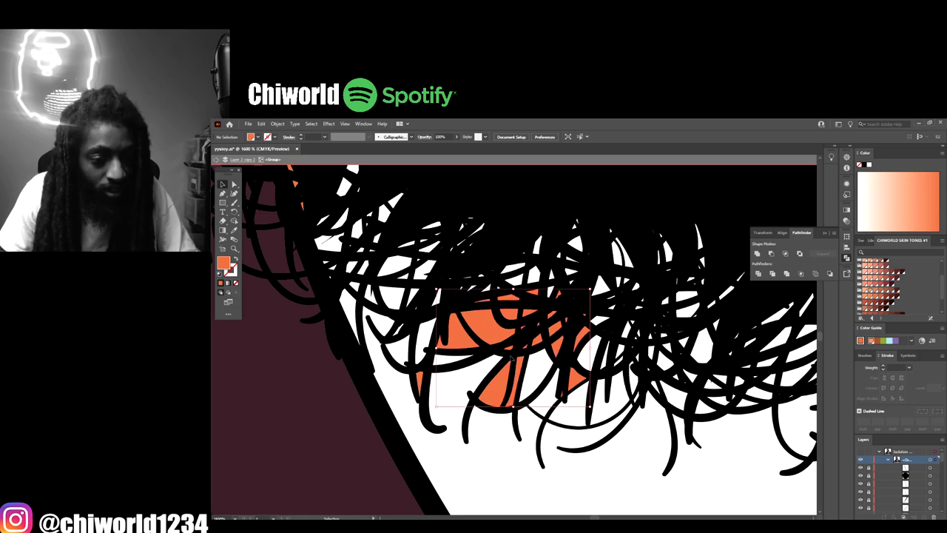
key("Delete")
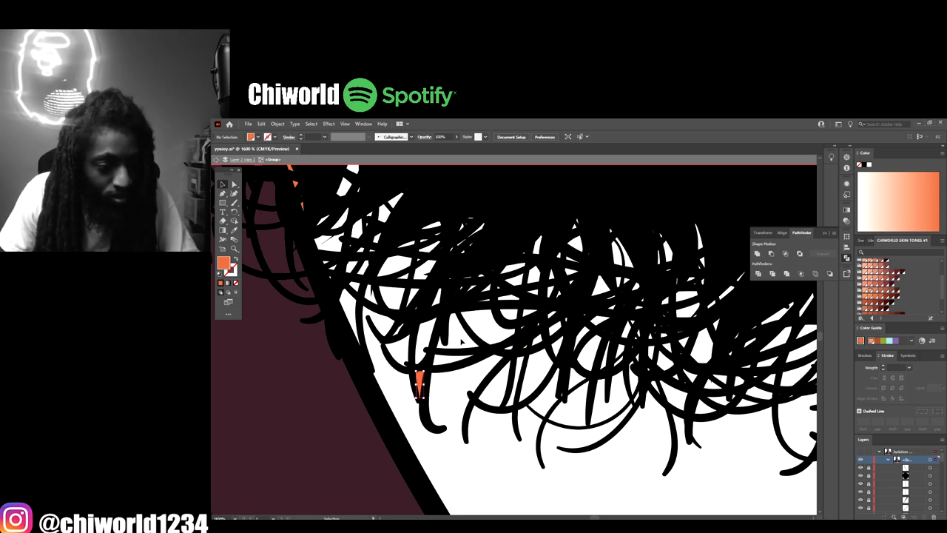
key("Delete")
Step: Delete the small orange slivers where the beard overlaps the shirt collar
scroll(495, 316, "down", 1)
scroll(494, 312, "left", 1)
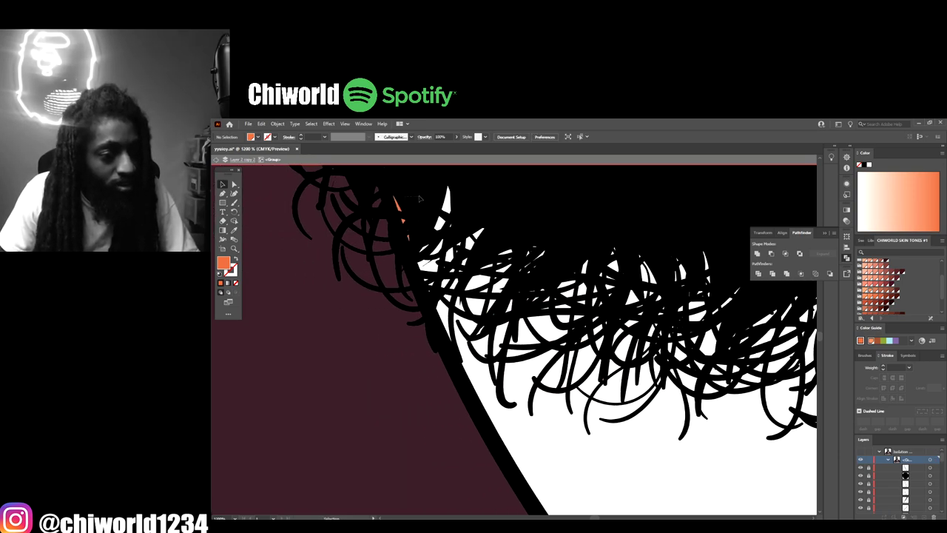
left_click_drag(403, 226, 419, 197)
key("Delete")
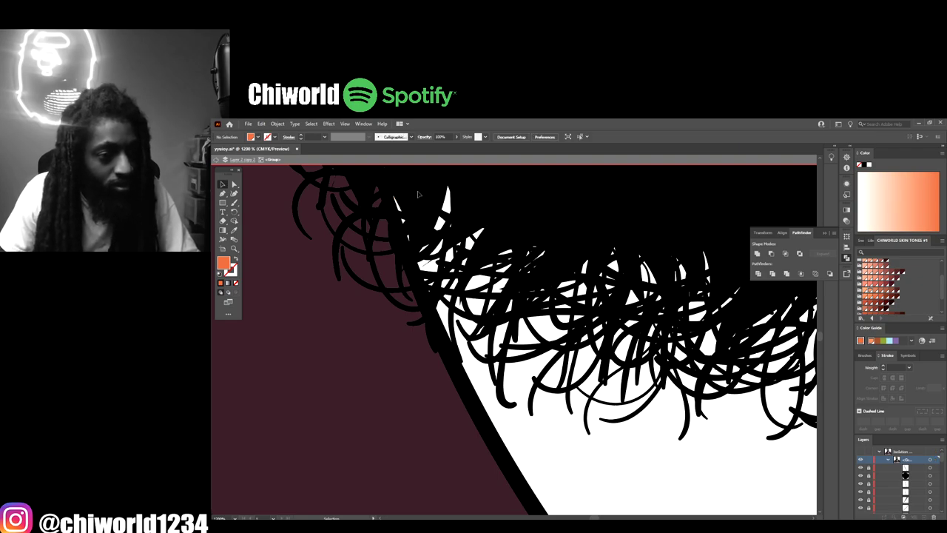
Step: Delete the orange skin fill of the forearm below the watch
key("ctrl+minus")
key("ctrl+minus")
key("ctrl+minus")
key("ctrl+minus")
key("ctrl+minus")
key("ctrl+minus")
key("ctrl+minus")
key("ctrl+minus")
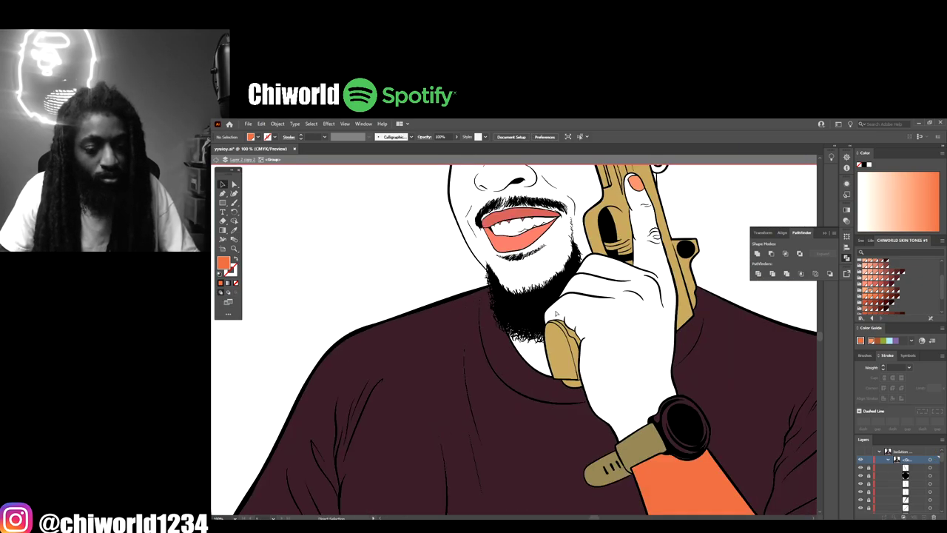
left_click(604, 383)
key("Delete")
Step: Exit isolation mode, lock the stripped copy, show Layer 2, and add an empty layer directly above Layer 2
scroll(606, 378, "up", 3)
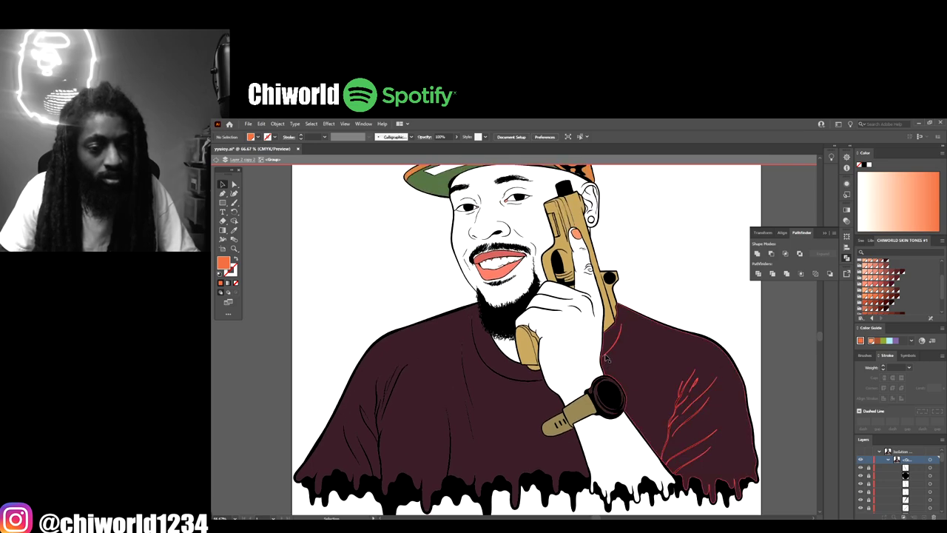
key("ctrl+minus")
key("Escape")
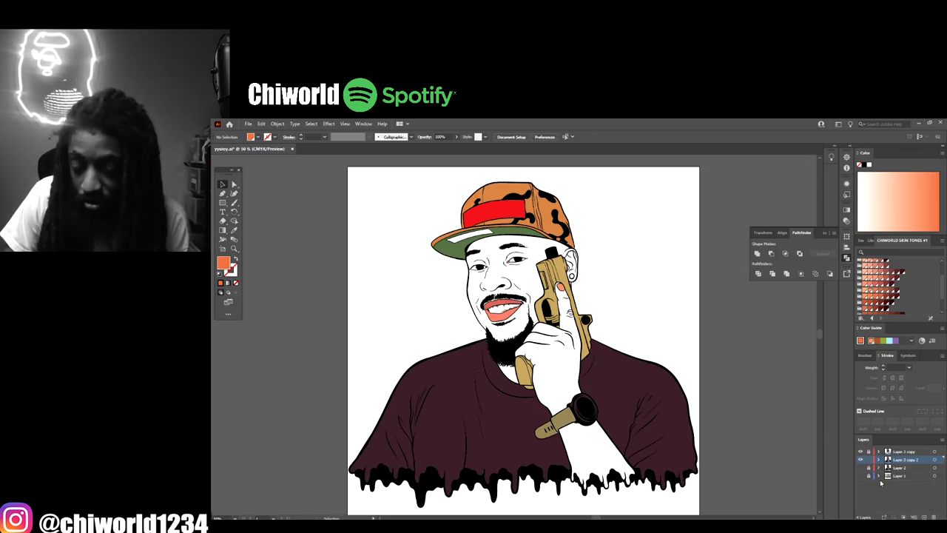
left_click(861, 468)
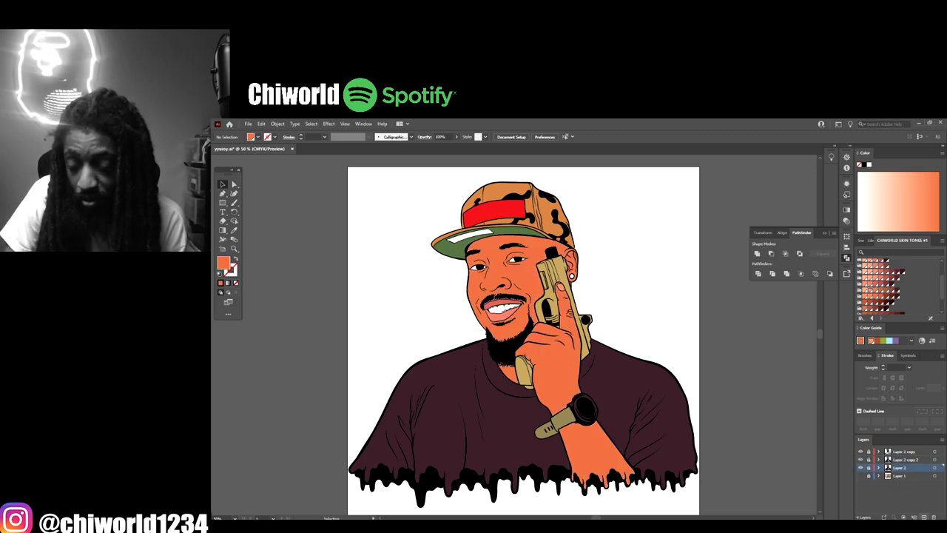
left_click(924, 516)
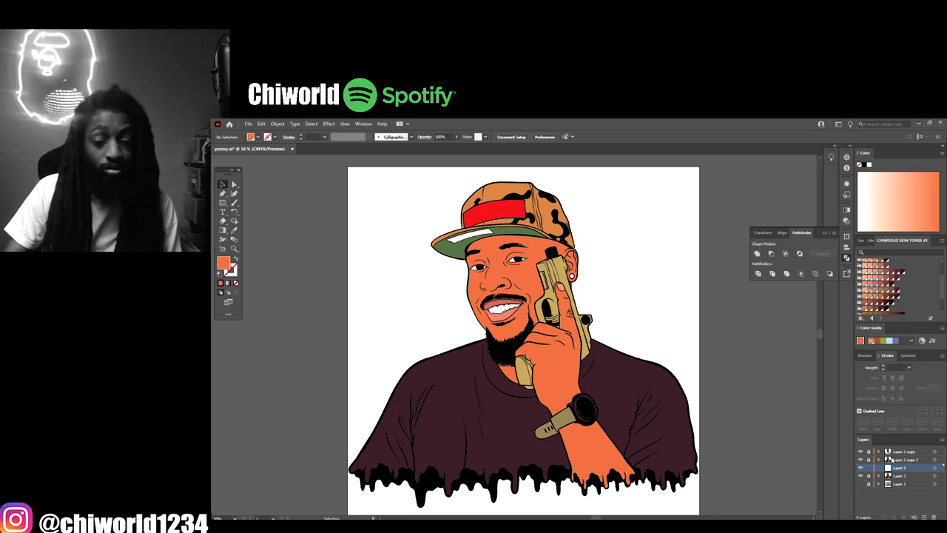
Step: Set the fill to a slightly darker orange skin tone swatch and activate the Pencil tool for shading
scroll(879, 291, "down", 3)
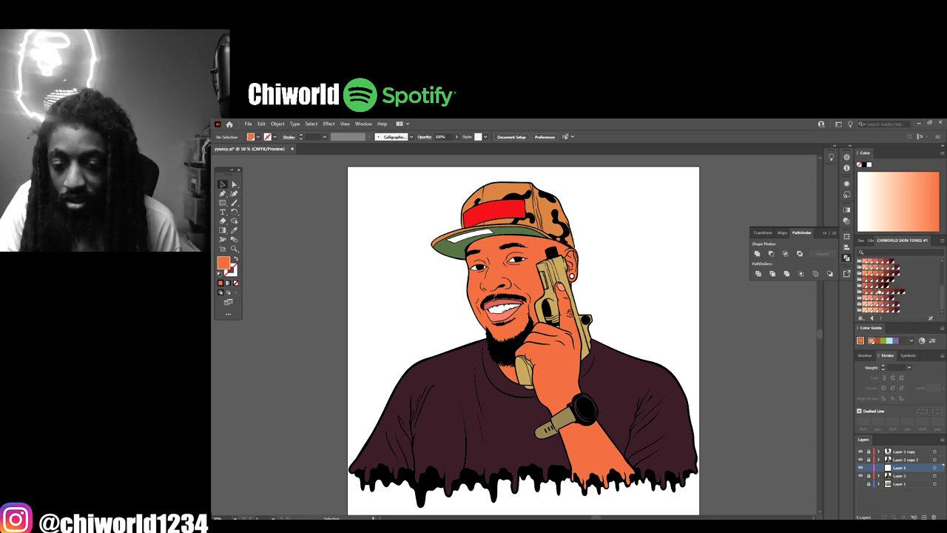
left_click(881, 275)
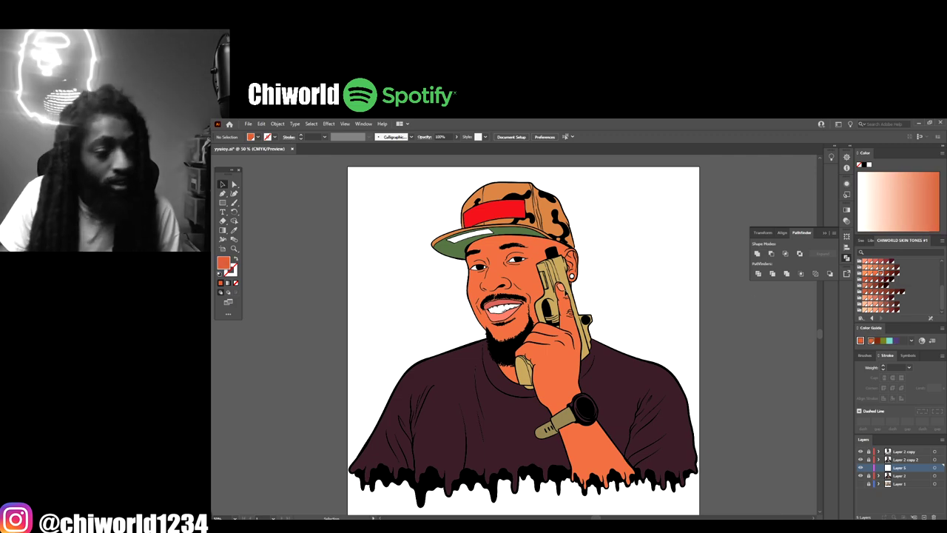
left_click(234, 202)
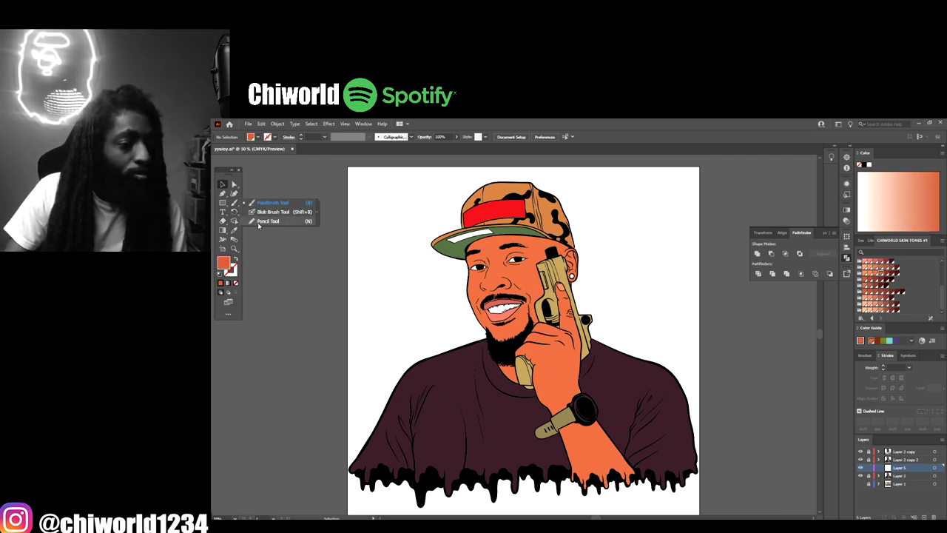
left_click(263, 221)
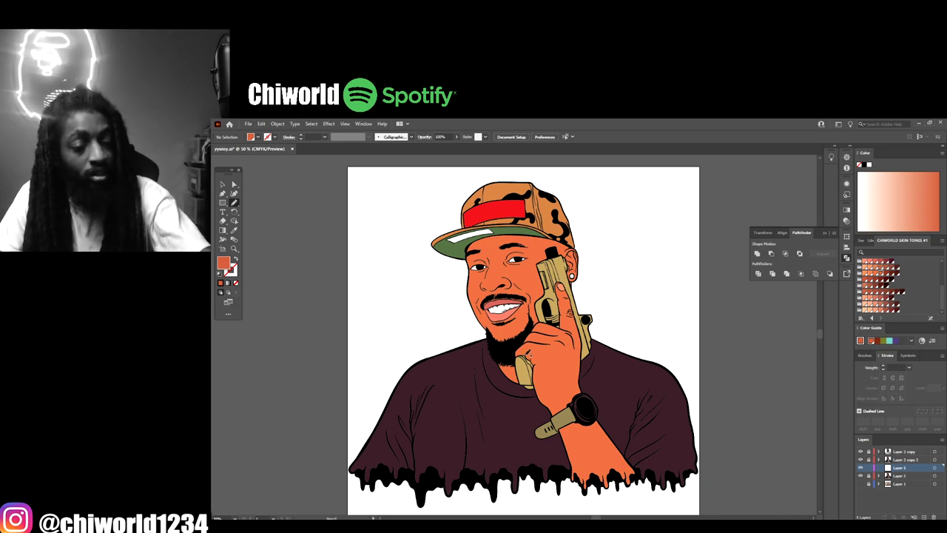
left_click_drag(495, 296, 521, 354)
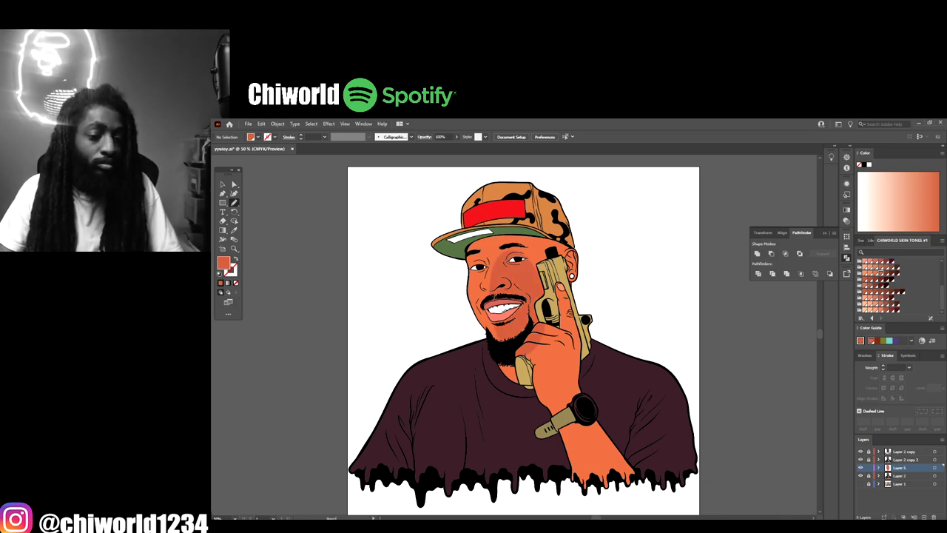
key("ctrl+equal")
key("ctrl+equal")
key("ctrl+equal")
scroll(613, 504, "up", 8)
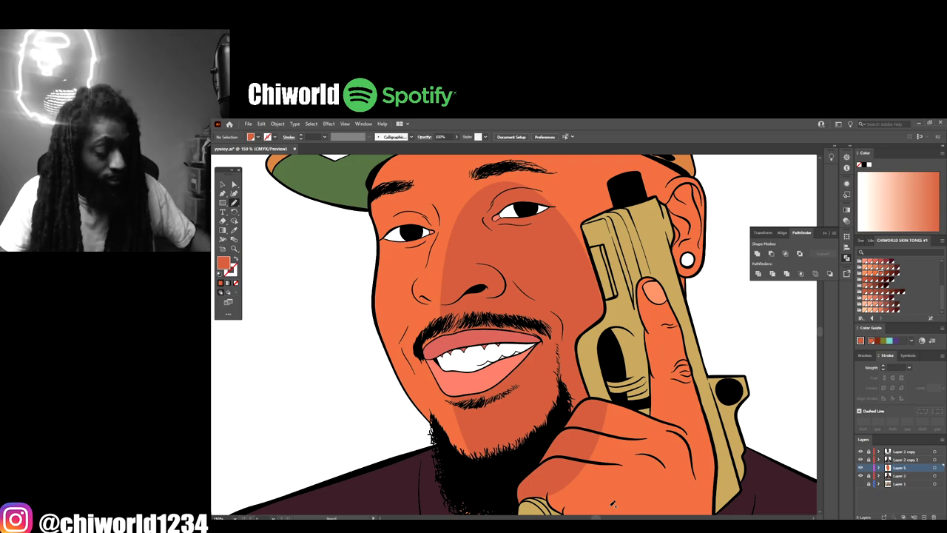
key("ctrl+z")
Step: Draw a darker freehand shadow shape around both nostrils and along the underside of the nose
key("ctrl+minus")
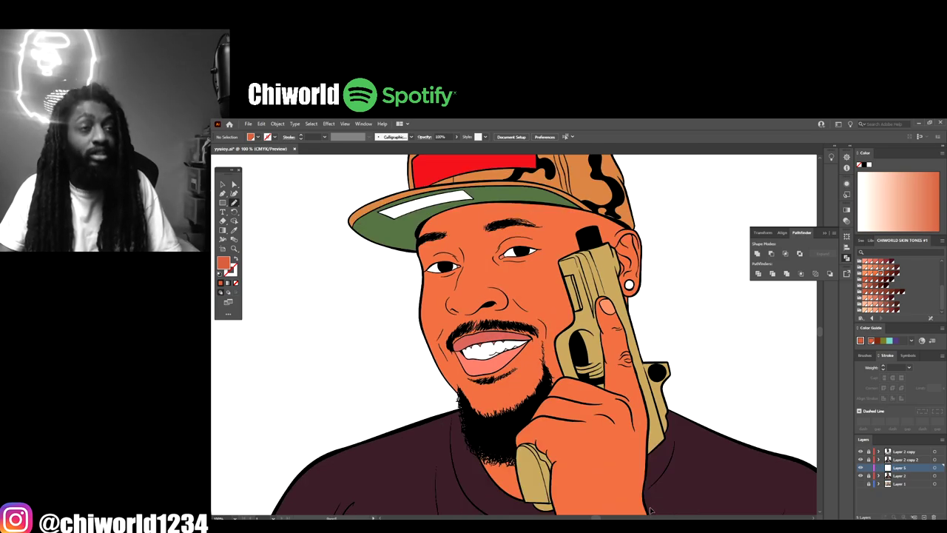
scroll(652, 500, "up", 6)
key("ctrl+equal")
scroll(652, 501, "up", 1)
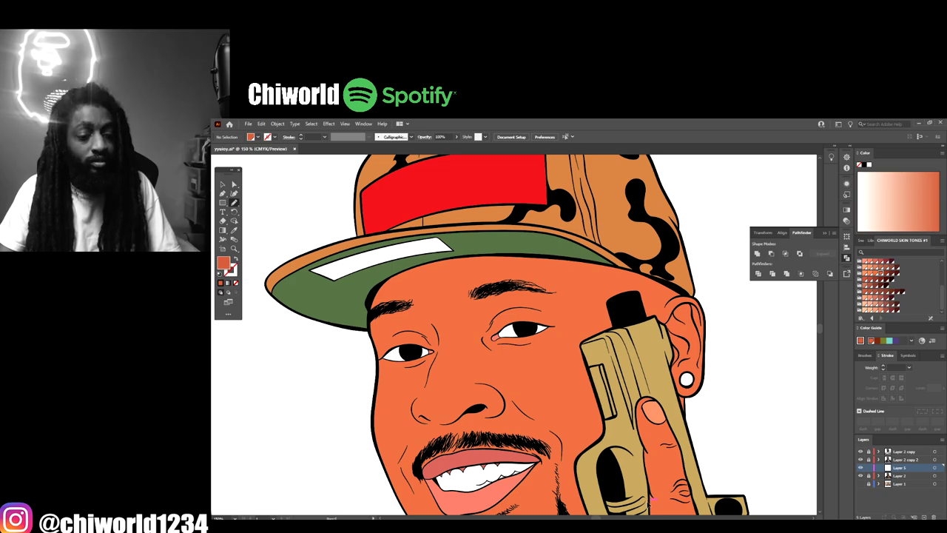
scroll(651, 500, "up", 1)
scroll(650, 500, "up", 4)
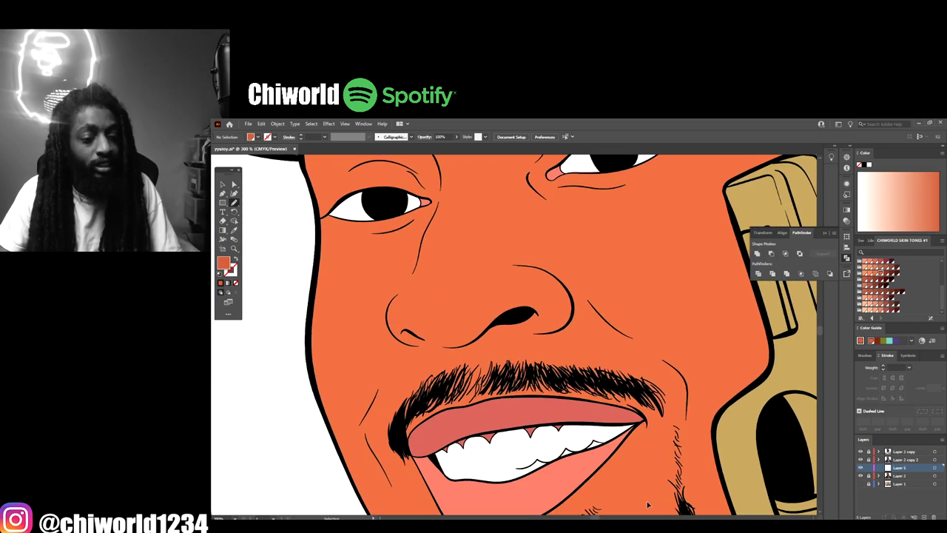
scroll(649, 500, "up", 1)
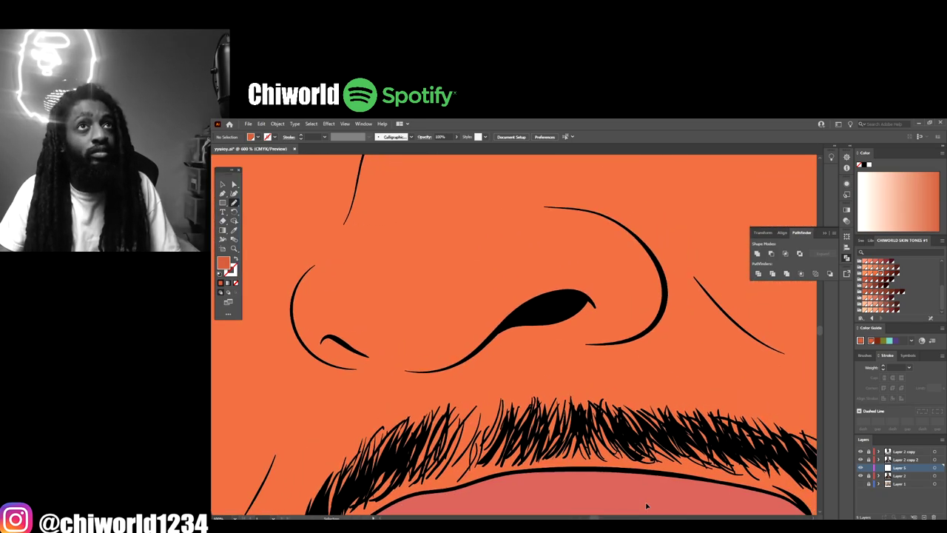
scroll(648, 505, "left", 3)
scroll(650, 502, "up", 2)
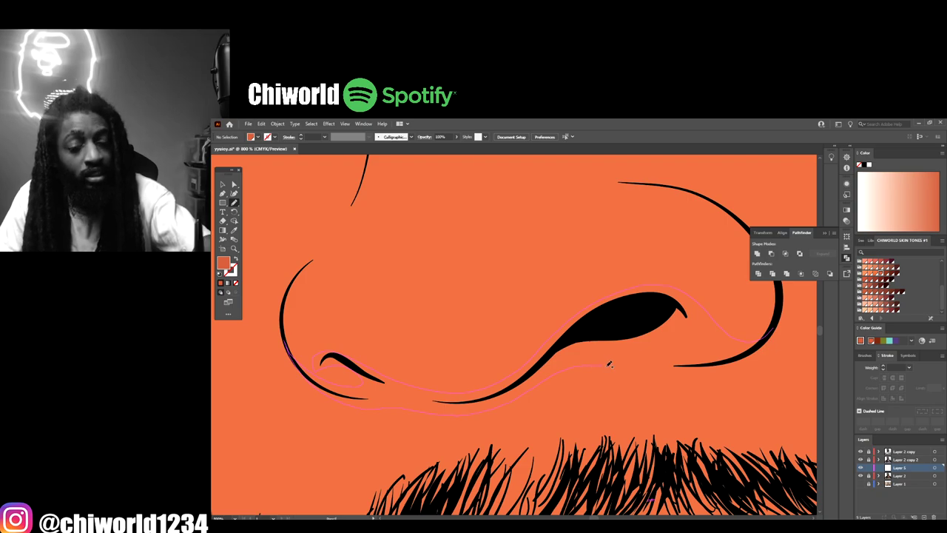
left_click_drag(701, 368, 757, 348)
Step: Draw a pointed shadow on the nose bridge that continues around the outer curve of the nostril nearer the gun
key("ctrl+minus")
key("ctrl+minus")
key("ctrl+minus")
key("ctrl+minus")
key("ctrl+minus")
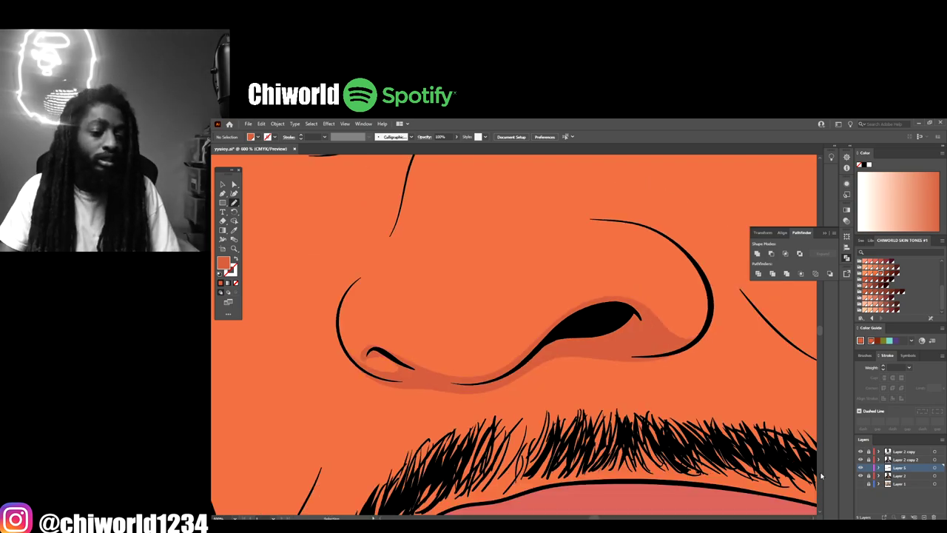
scroll(747, 421, "up", 2)
key("ctrl+equal")
key("ctrl+plus")
key("ctrl+plus")
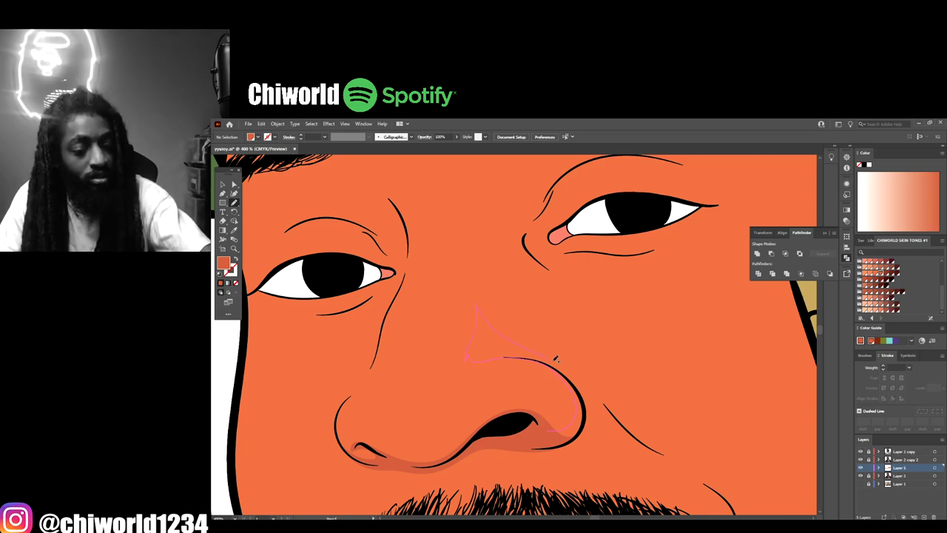
left_click_drag(530, 449, 527, 447)
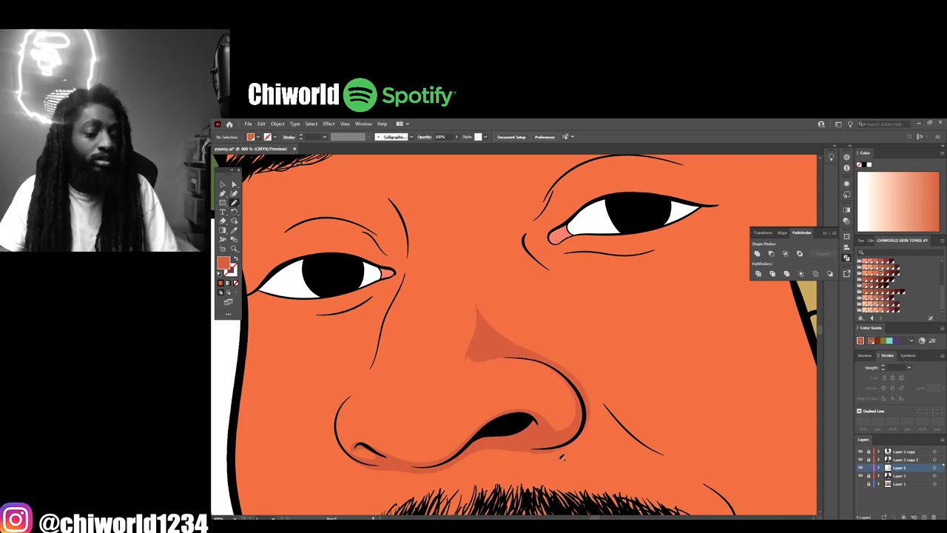
Step: Draw a thin shadow along the smile line from beside the nose down past the corner of the mouth
scroll(562, 456, "down", 5)
scroll(581, 440, "up", 4)
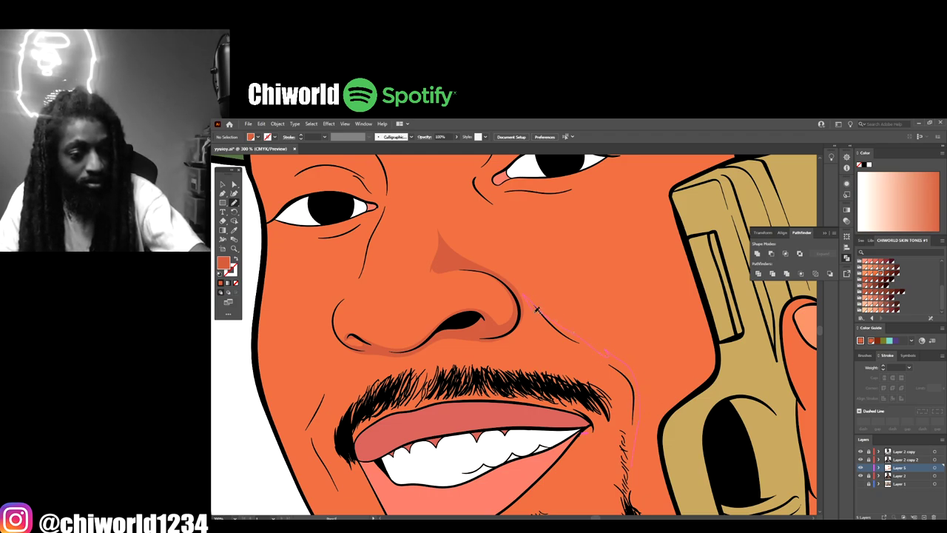
left_click_drag(632, 481, 628, 499)
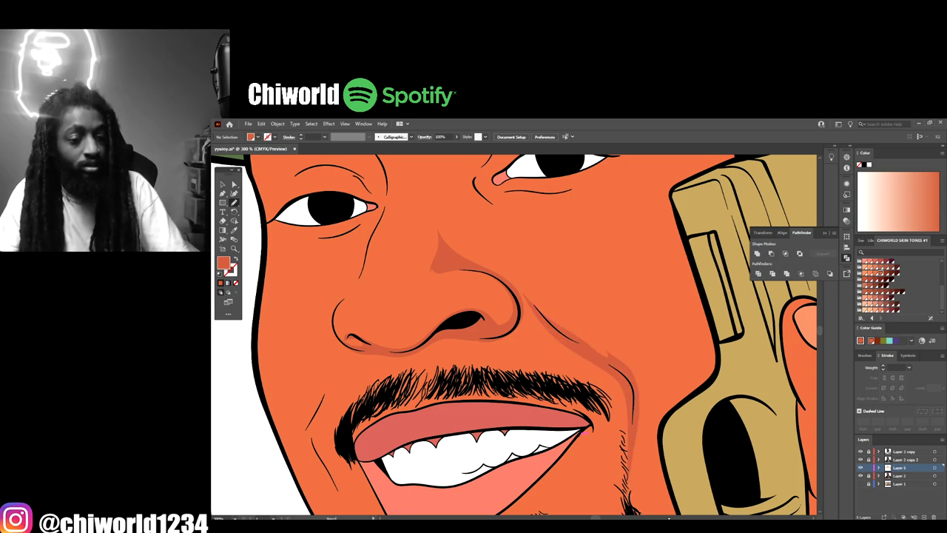
Step: Draw a shadow shape on the cheek where it meets the gun, letting it overlap behind the gun
key("ctrl+minus")
key("ctrl+minus")
key("ctrl+minus")
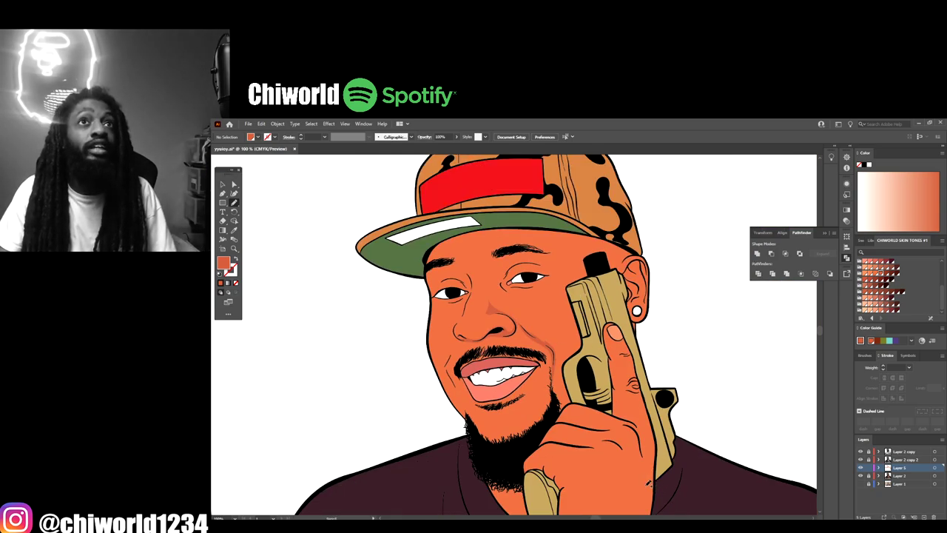
key("ctrl+plus")
key("ctrl+plus")
key("ctrl+plus")
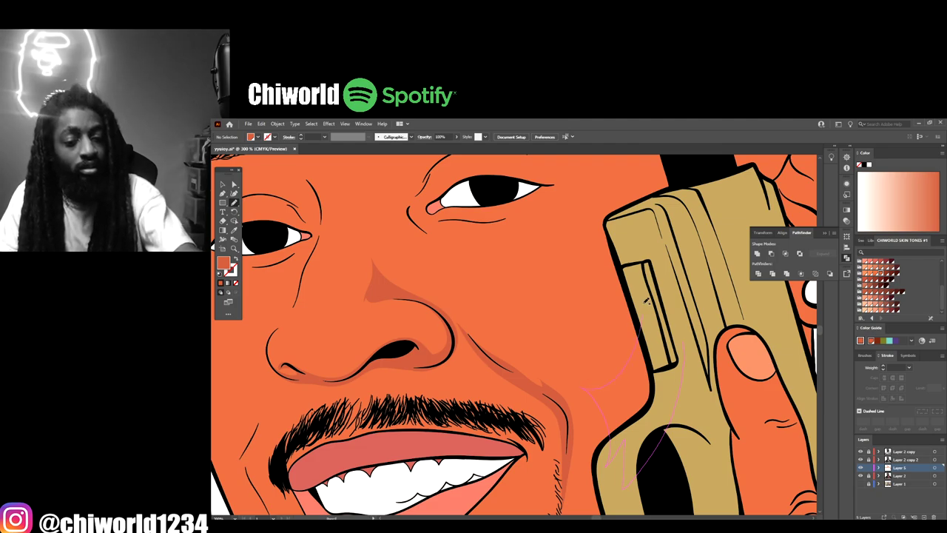
left_click_drag(645, 300, 649, 332)
Step: Draw a large curved shadow over the forehead side and temple, from the cap brim past the eye to behind the gun
scroll(611, 485, "up", 1)
key("ctrl+minus")
key("ctrl+minus")
key("ctrl+minus")
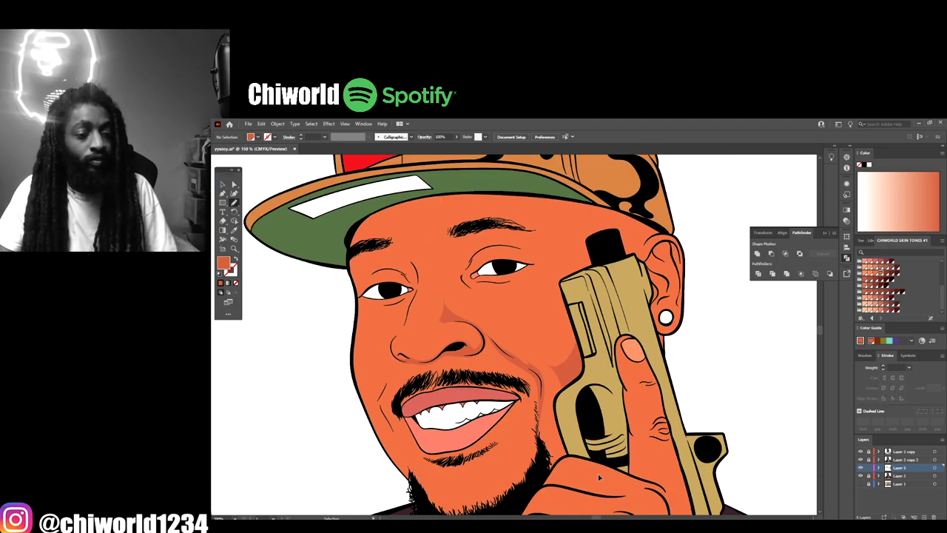
scroll(598, 473, "up", 4)
key("ctrl+plus")
key("ctrl+plus")
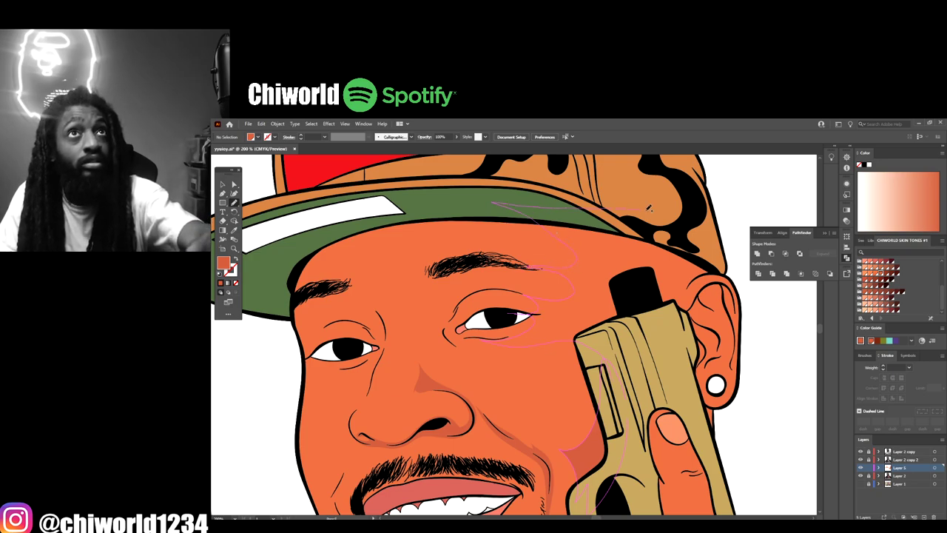
left_click_drag(652, 468, 653, 476)
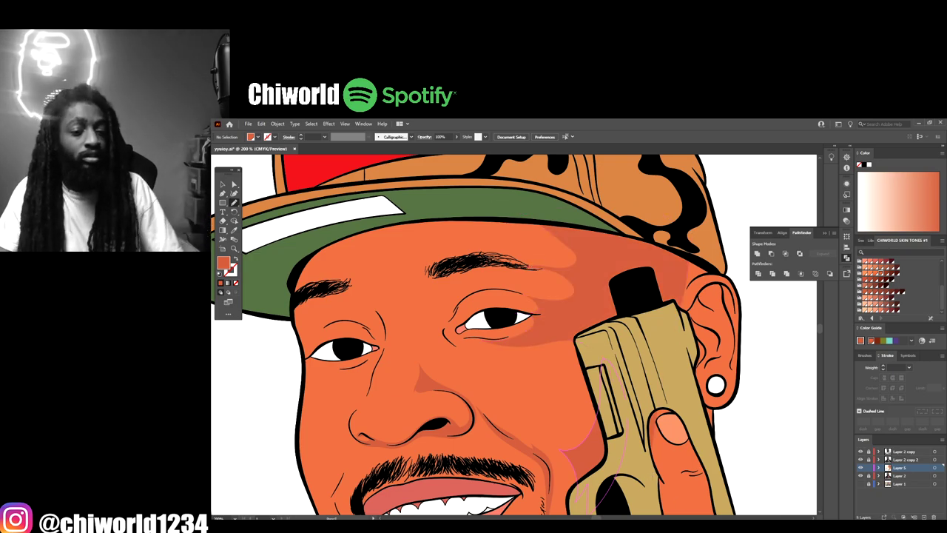
Step: Add shadow shapes below the eye nearer the gun and along its upper eyelid crease
scroll(685, 510, "down", 3)
scroll(646, 450, "up", 3)
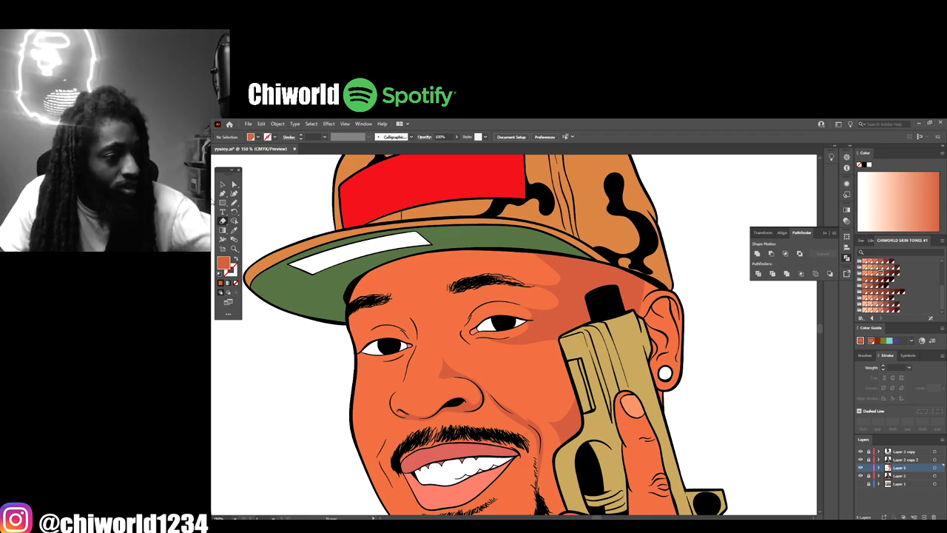
scroll(614, 409, "down", 4)
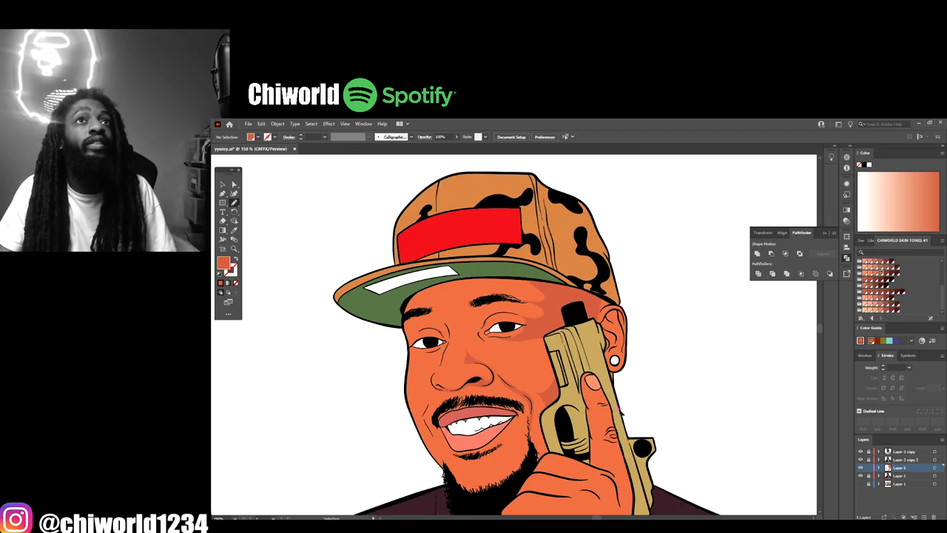
scroll(630, 384, "up", 8)
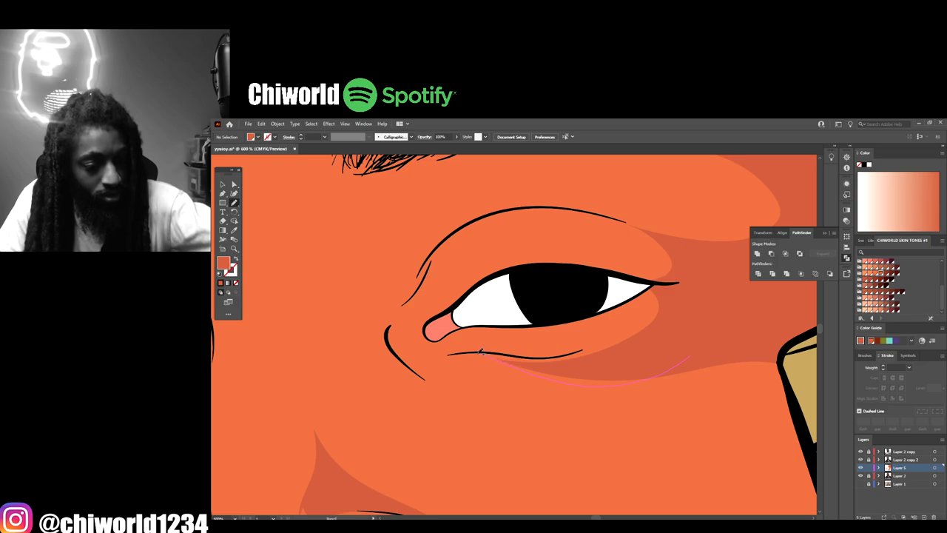
left_click_drag(472, 350, 633, 249)
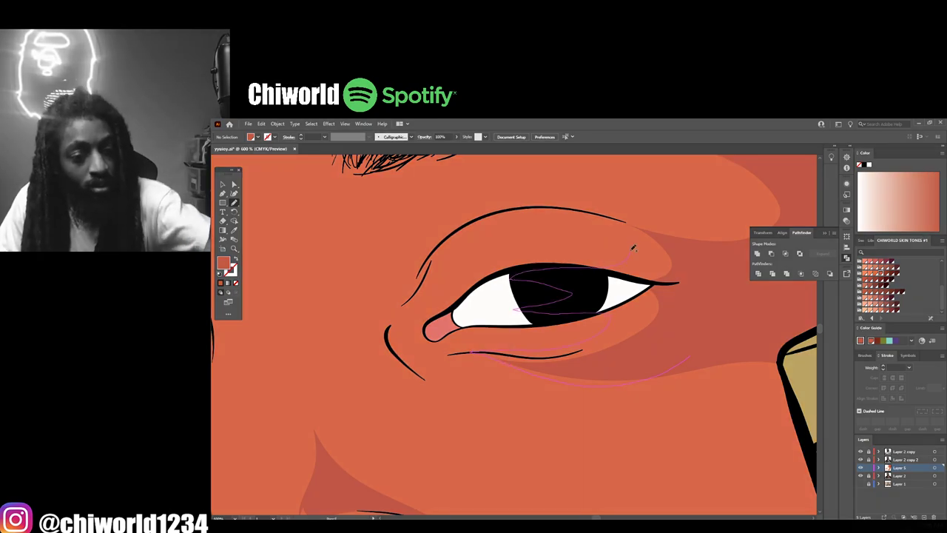
scroll(740, 393, "down", 2)
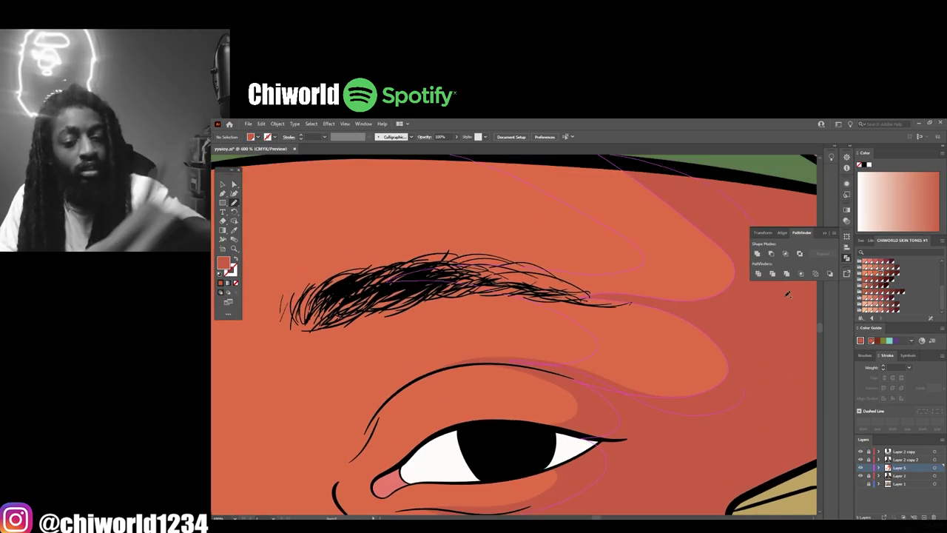
Step: Add darker shading to the ear behind the gun
scroll(760, 462, "down", 3)
scroll(607, 457, "up", 3)
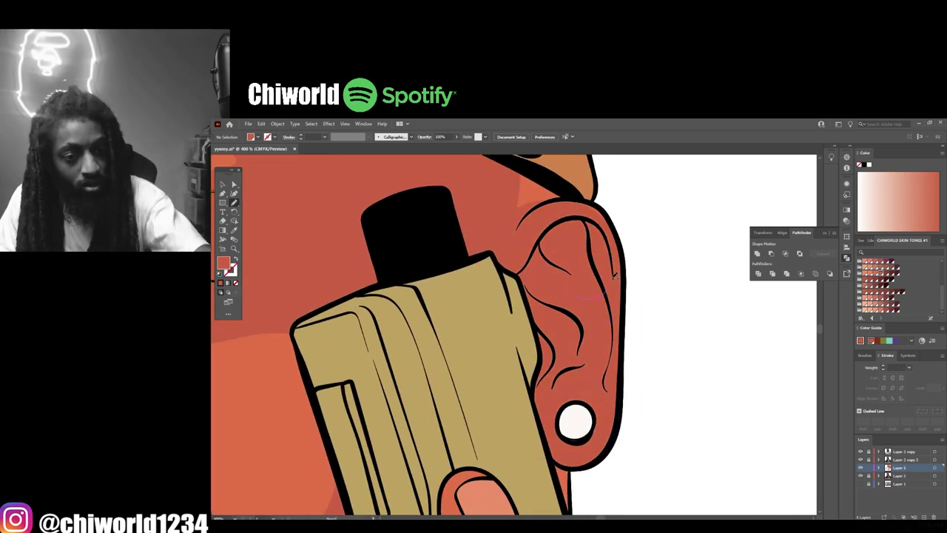
scroll(570, 402, "down", 3)
scroll(658, 184, "up", 3)
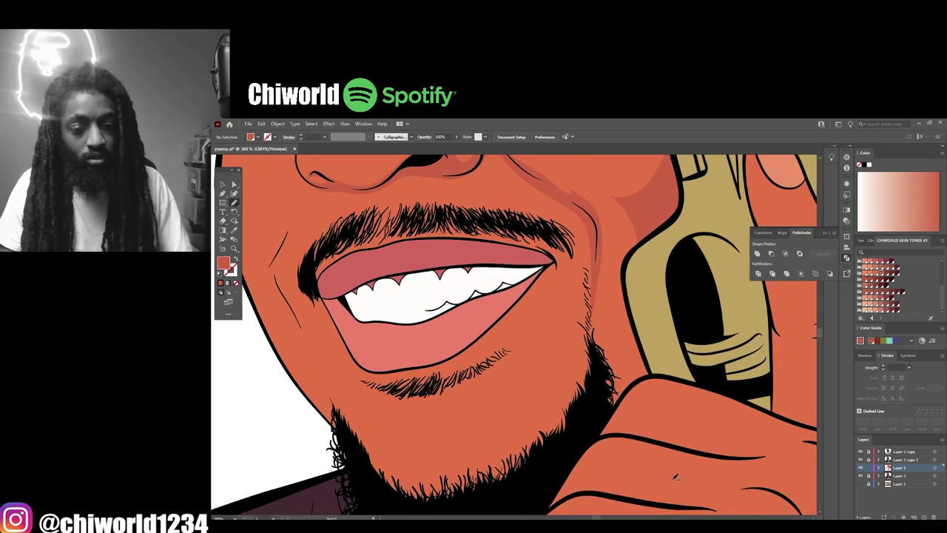
Step: Draw shadow shapes along the finger creases, knuckles and thumb side of the hand gripping the gun
scroll(625, 286, "down", 3)
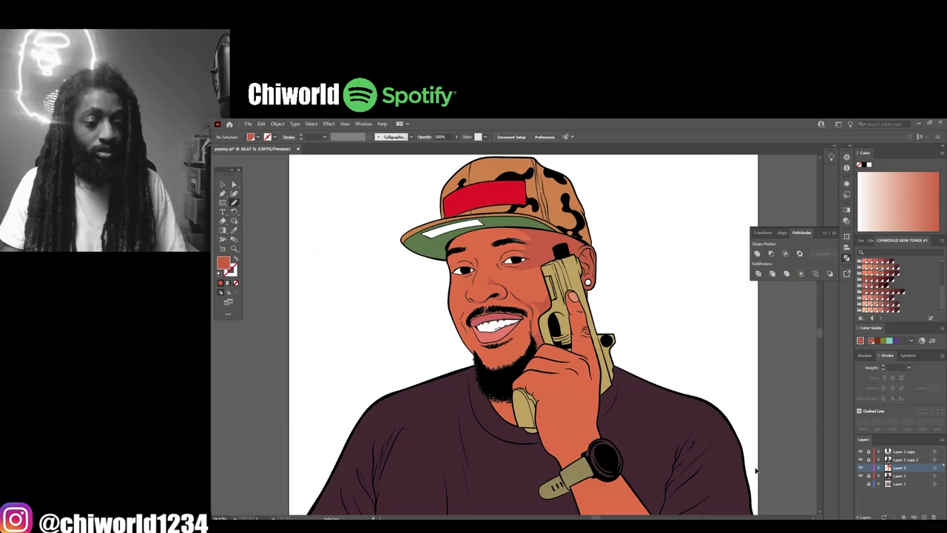
scroll(606, 311, "up", 3)
mouse_move(417, 331)
left_mouse_down()
mouse_move(472, 310)
mouse_move(553, 330)
mouse_move(519, 308)
mouse_move(540, 298)
left_mouse_up()
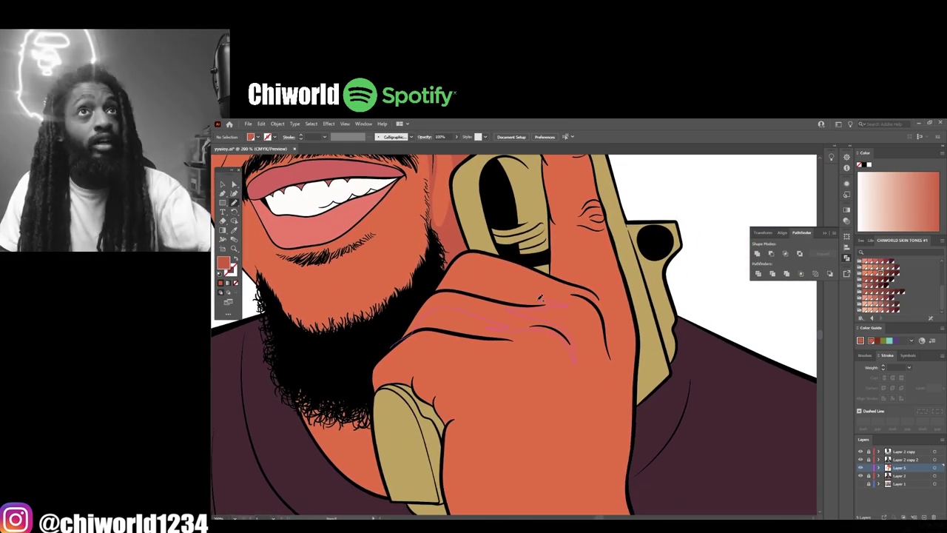
left_click_drag(603, 333, 398, 343)
left_click_drag(491, 486, 571, 404)
mouse_move(449, 274)
left_mouse_down()
mouse_move(475, 308)
mouse_move(495, 281)
left_mouse_up()
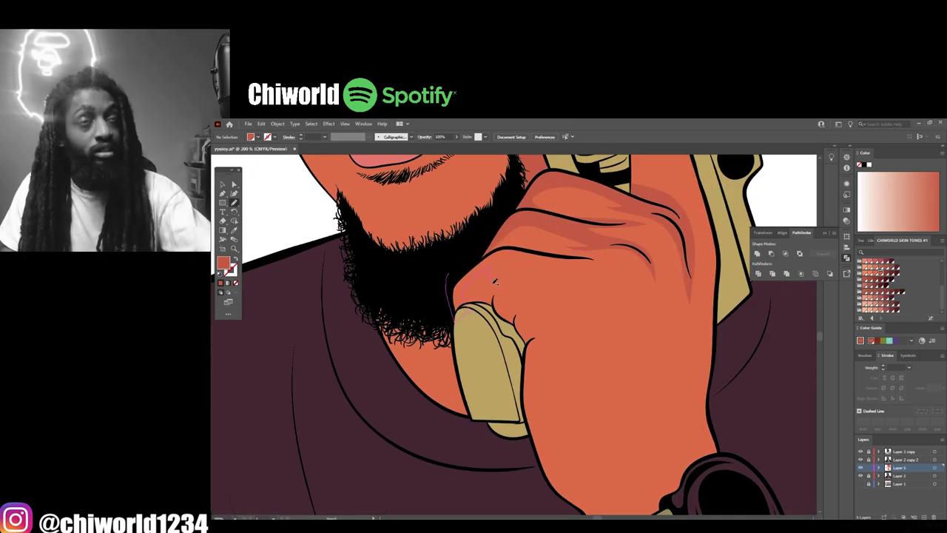
left_click_drag(605, 277, 448, 274)
Step: Shade the outer edge of the wrist above the watch and the forearm from the watch down to the drips
key("ctrl+minus")
left_click_drag(637, 462, 604, 442)
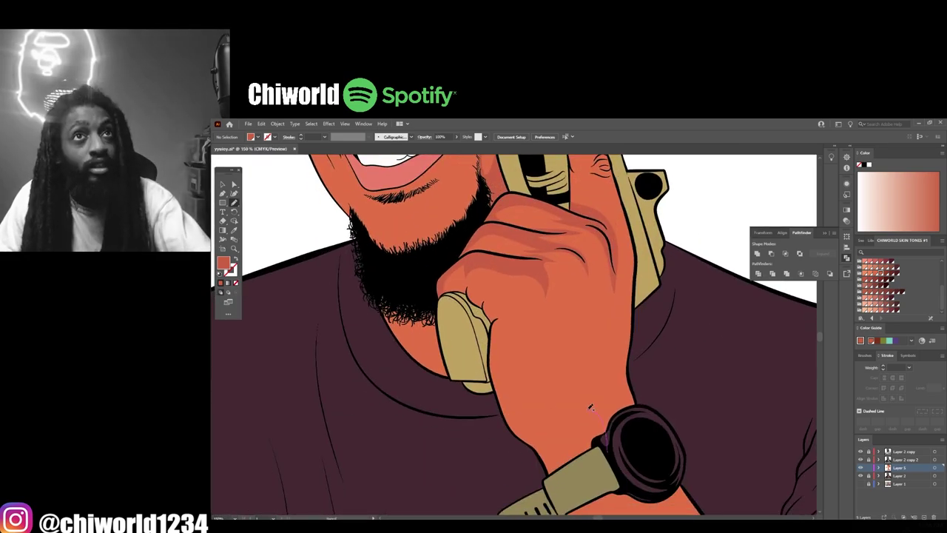
scroll(661, 367, "down", 3)
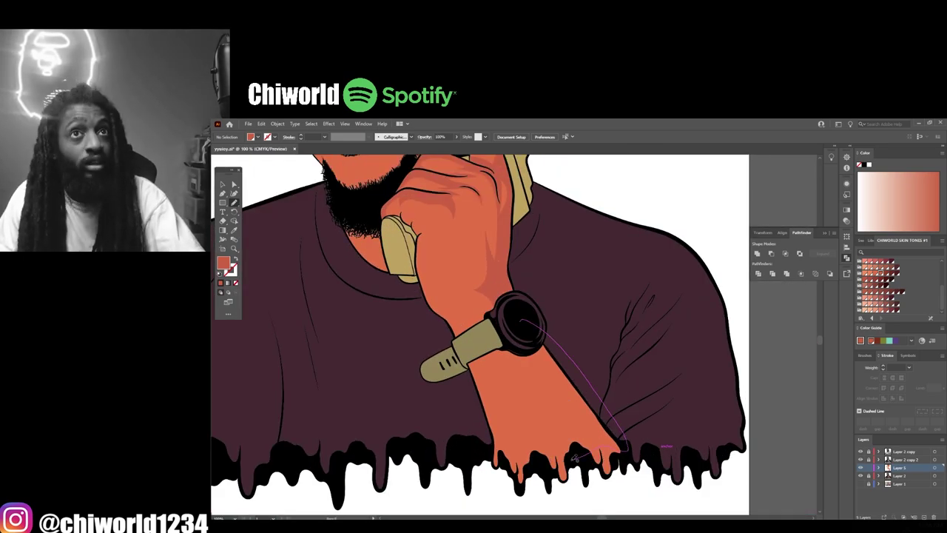
scroll(541, 424, "up", 4)
left_click_drag(540, 424, 504, 353)
scroll(537, 463, "down", 3)
scroll(497, 436, "up", 3)
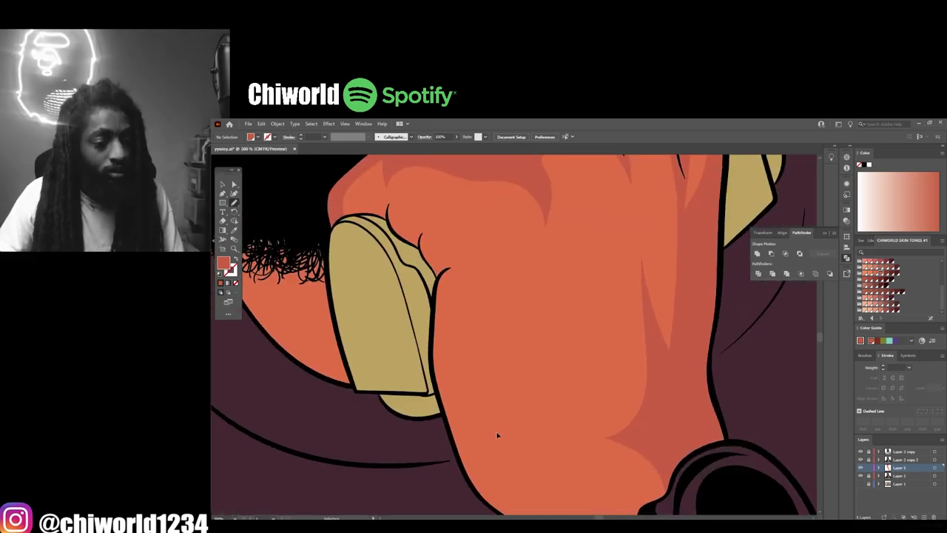
Step: Draw shadow shapes along the lower edge of the gripping hand and across the wrist just above the watch strap
left_click_drag(497, 435, 680, 495)
mouse_move(530, 307)
left_mouse_down()
mouse_move(491, 345)
mouse_move(529, 305)
left_mouse_up()
scroll(563, 370, "down", 4)
scroll(592, 496, "up", 2)
scroll(486, 271, "up", 1)
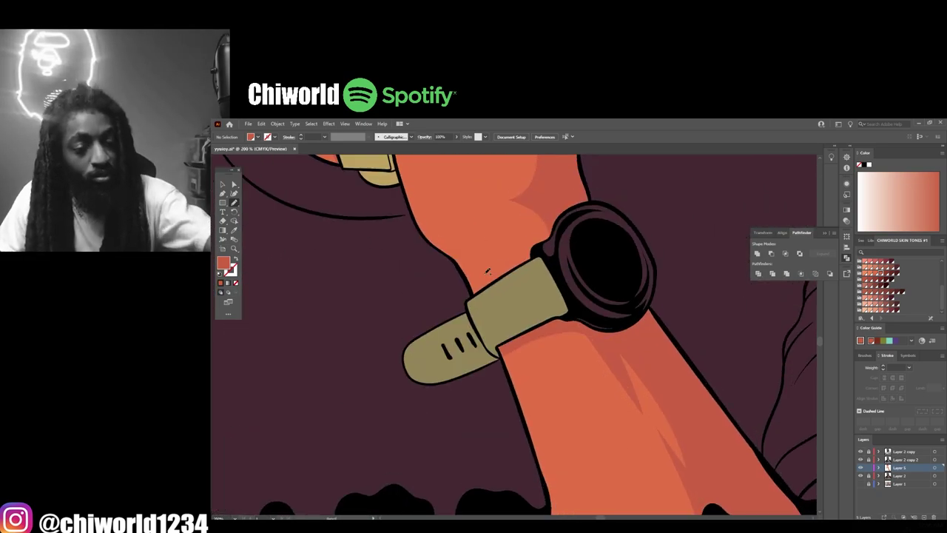
left_click_drag(486, 271, 467, 439)
Step: Draw a shadow shape down the extended finger lying along the gun
scroll(560, 362, "up", 1)
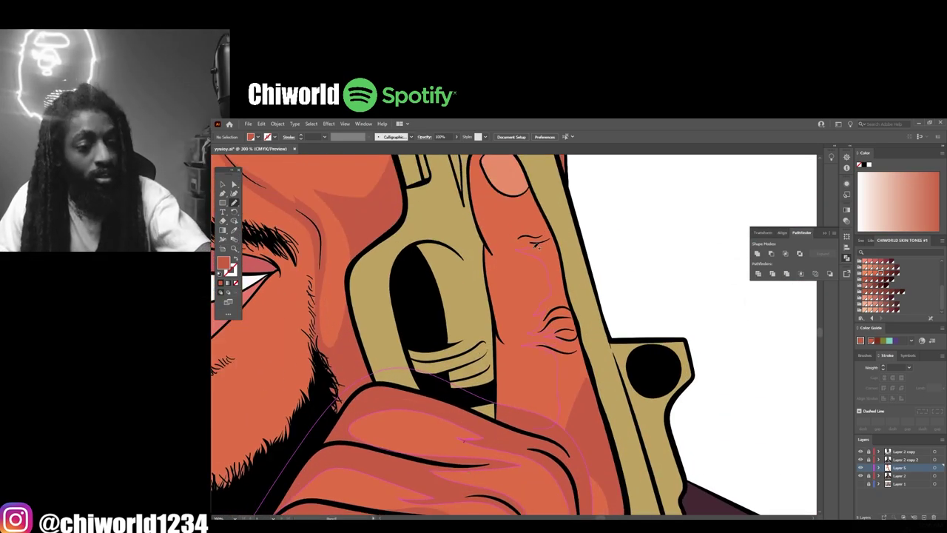
scroll(522, 165, "down", 4)
scroll(468, 336, "up", 5)
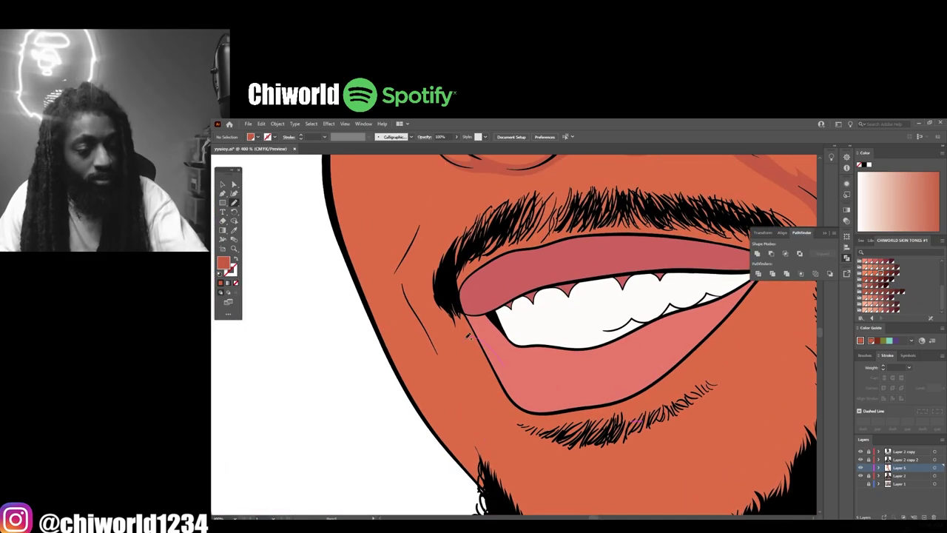
Step: Shade the crease beside the mouth, the area beneath the nostrils and the side of the nose farther from the gun
scroll(456, 314, "down", 4)
scroll(456, 314, "up", 6)
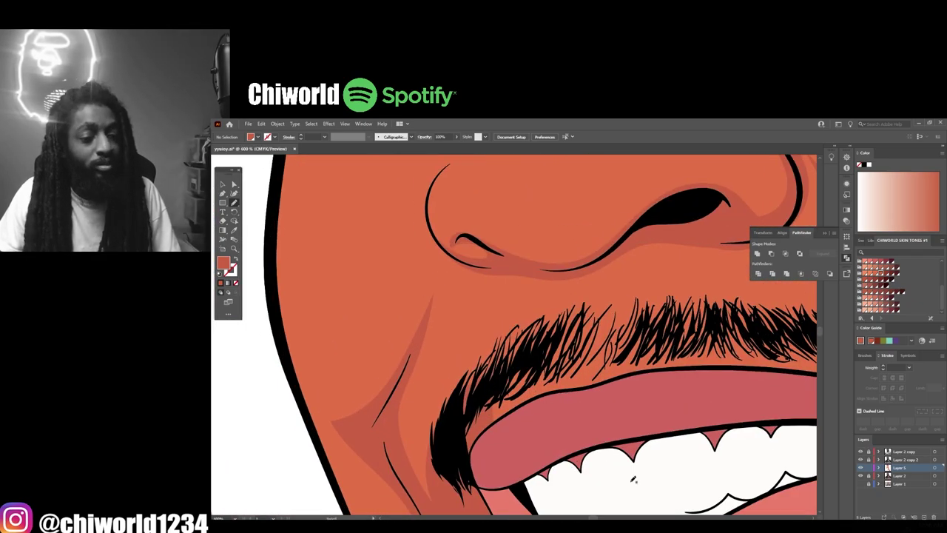
scroll(456, 313, "up", 1)
scroll(435, 250, "up", 3)
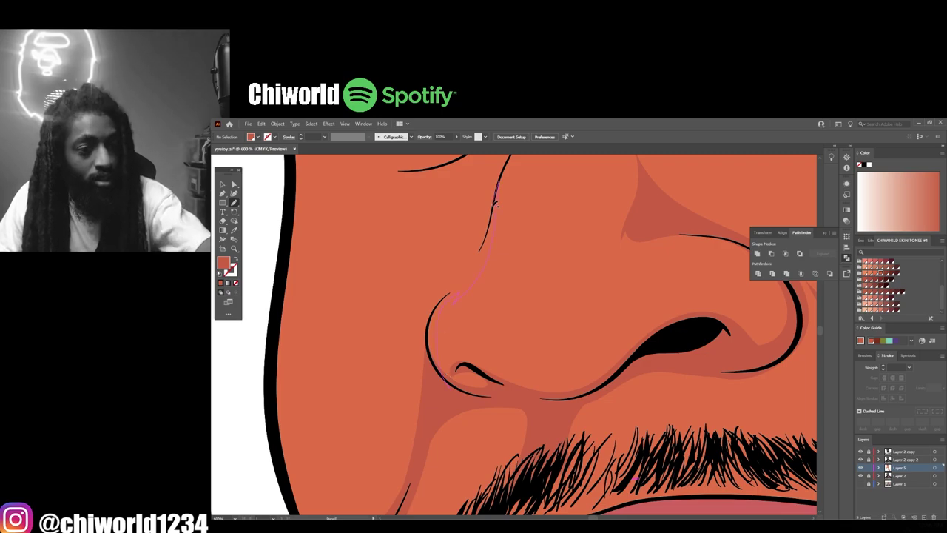
scroll(494, 201, "down", 4)
Step: Draw shadow shapes beneath and above the eye farther from the gun, reaching up to its eyebrow
scroll(505, 299, "up", 5)
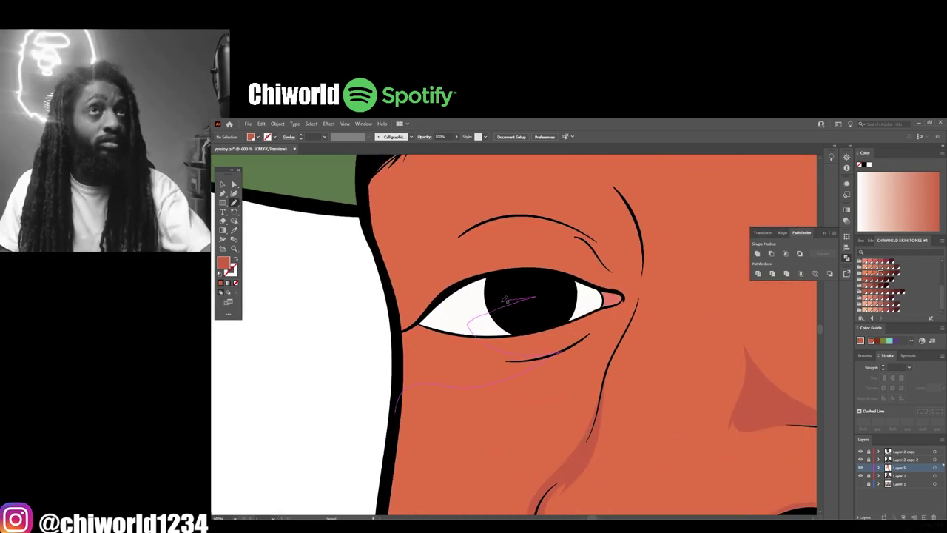
scroll(511, 310, "up", 1)
scroll(623, 376, "down", 3)
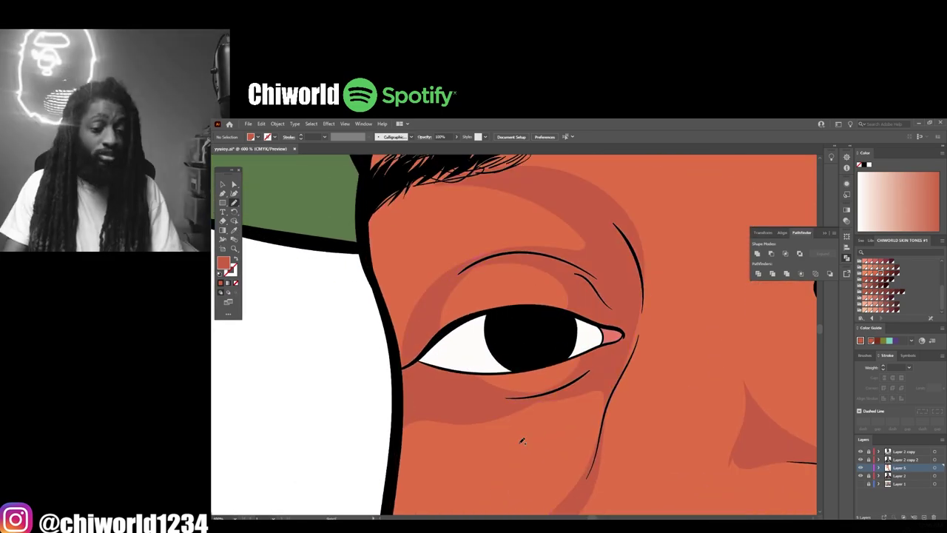
Step: Extend the shadow along the face's outer edge between the farther eye and its eyebrow
scroll(494, 394, "up", 3)
scroll(493, 394, "down", 2)
scroll(384, 349, "up", 2)
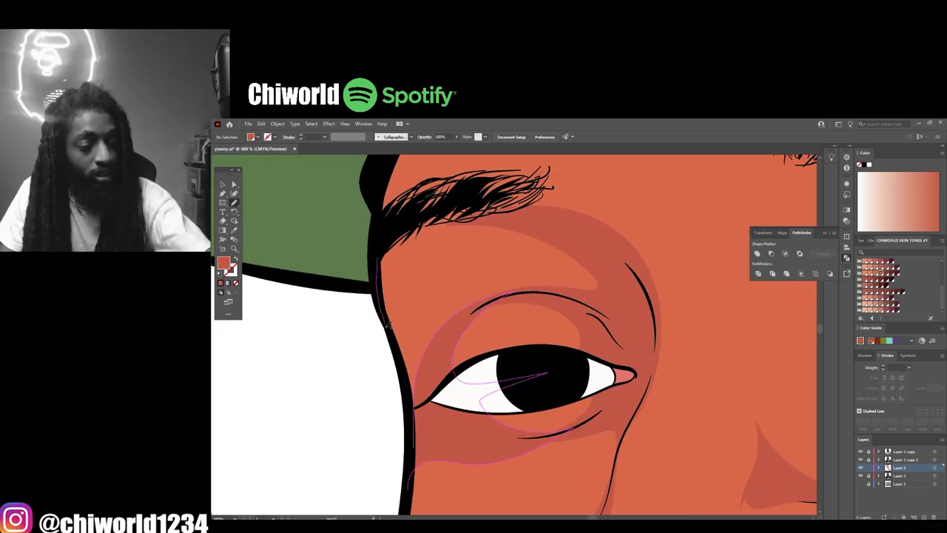
left_click_drag(412, 415, 423, 362)
Step: Shade the forehead along the underside of the cap brim and the temple beside the gun
scroll(423, 362, "down", 4)
scroll(495, 300, "up", 2)
scroll(410, 353, "down", 2)
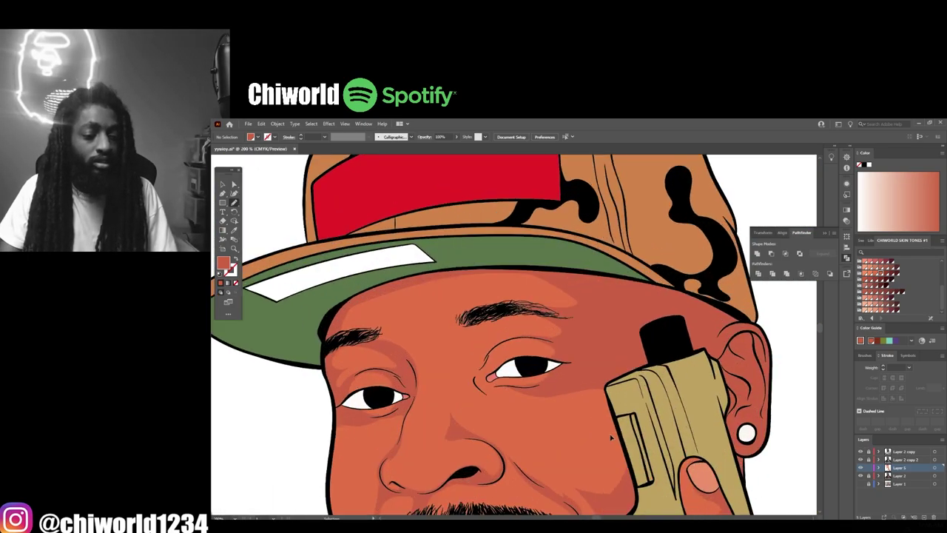
scroll(494, 374, "up", 4)
scroll(521, 422, "down", 3)
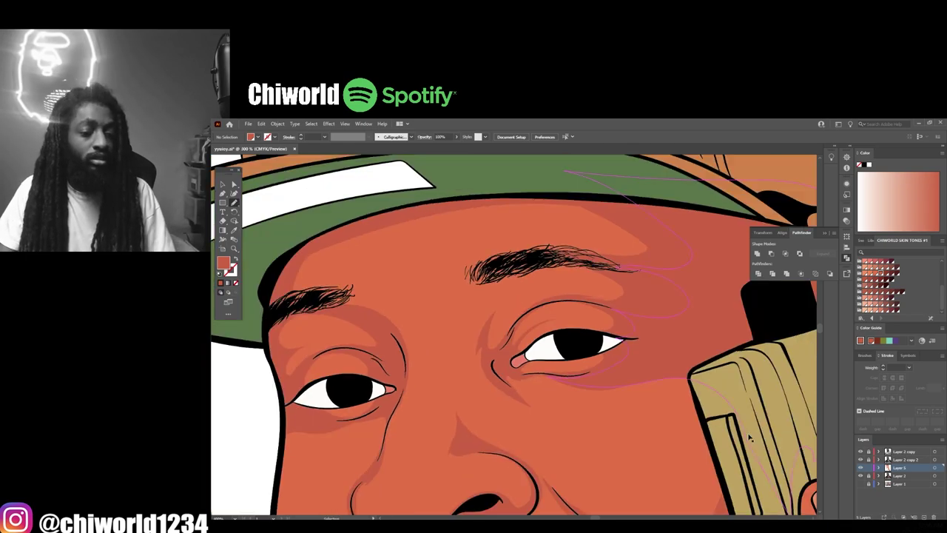
Step: Shade the outer side of the forearm below the watch and carry the shadow into the drips
scroll(562, 429, "down", 8)
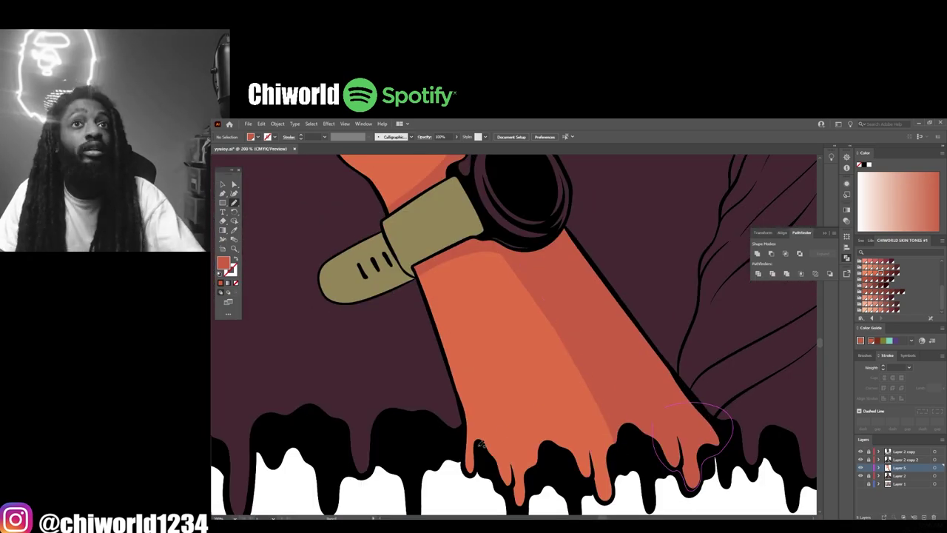
scroll(596, 451, "down", 2)
scroll(451, 259, "up", 2)
mouse_move(446, 250)
left_mouse_down()
mouse_move(451, 287)
mouse_move(446, 251)
left_mouse_up()
scroll(518, 333, "down", 5)
scroll(495, 222, "up", 3)
scroll(414, 358, "up", 3)
Step: Add small shadow shapes around the knuckles of the hand gripping the gun
mouse_move(533, 351)
left_mouse_down()
mouse_move(504, 395)
mouse_move(533, 351)
mouse_move(543, 243)
mouse_move(533, 347)
left_mouse_up()
scroll(533, 352, "down", 1)
scroll(668, 461, "up", 2)
scroll(607, 414, "up", 2)
scroll(520, 355, "down", 4)
scroll(511, 433, "up", 3)
scroll(458, 334, "up", 1)
Step: Create a new layer directly beneath Layer 5 and lock Layer 5
left_click(924, 517)
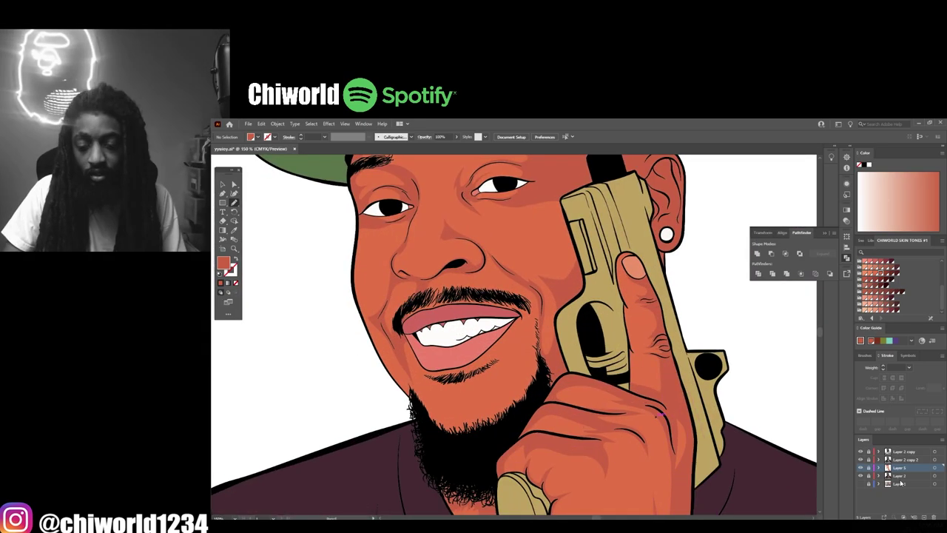
left_click_drag(899, 468, 898, 480)
left_click(868, 468)
Step: Choose a skin-tone swatch and draw a freehand shape over the cheek beside the gun on the new layer
left_click(875, 273)
left_click(881, 273)
left_click_drag(518, 337, 513, 342)
scroll(512, 284, "up", 2)
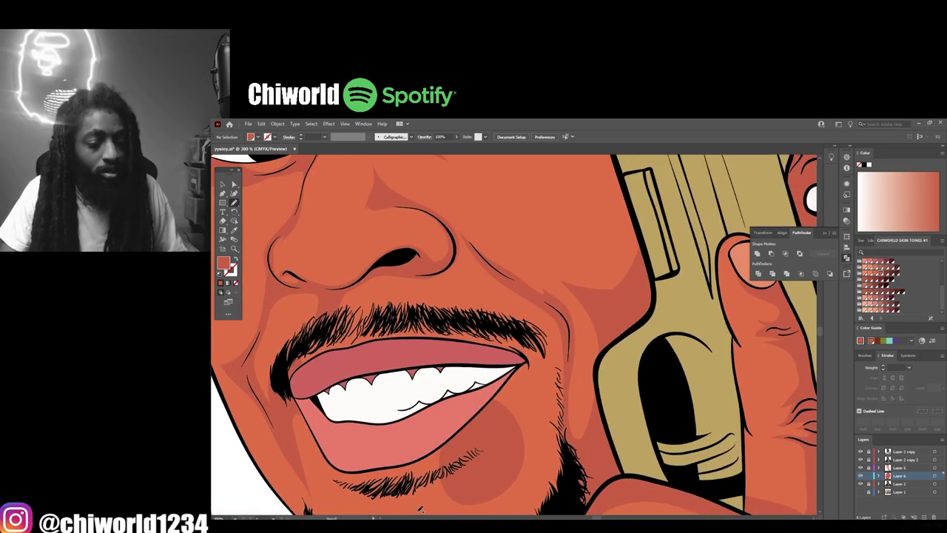
key("ctrl+z")
mouse_move(596, 384)
left_mouse_down()
mouse_move(589, 317)
mouse_move(598, 381)
left_mouse_up()
scroll(629, 296, "up", 2)
Step: Select the new cheek shape and adjust its colors to a mid-tone between the base skin and the shadow
left_click(222, 185)
left_click(591, 363)
left_click(261, 124)
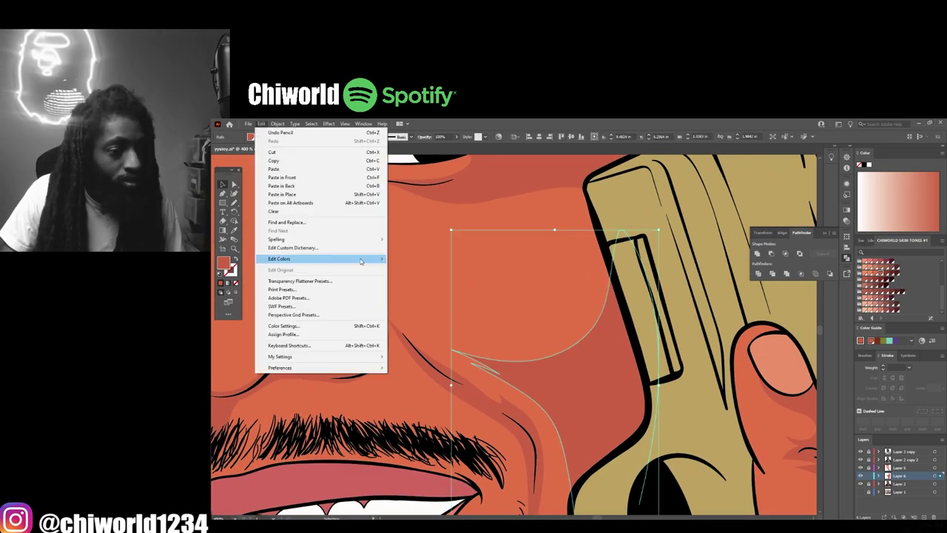
mouse_move(360, 259)
left_click(414, 279)
left_click_drag(796, 355, 791, 353)
left_click(779, 331)
left_click(777, 356)
left_click_drag(795, 363, 794, 364)
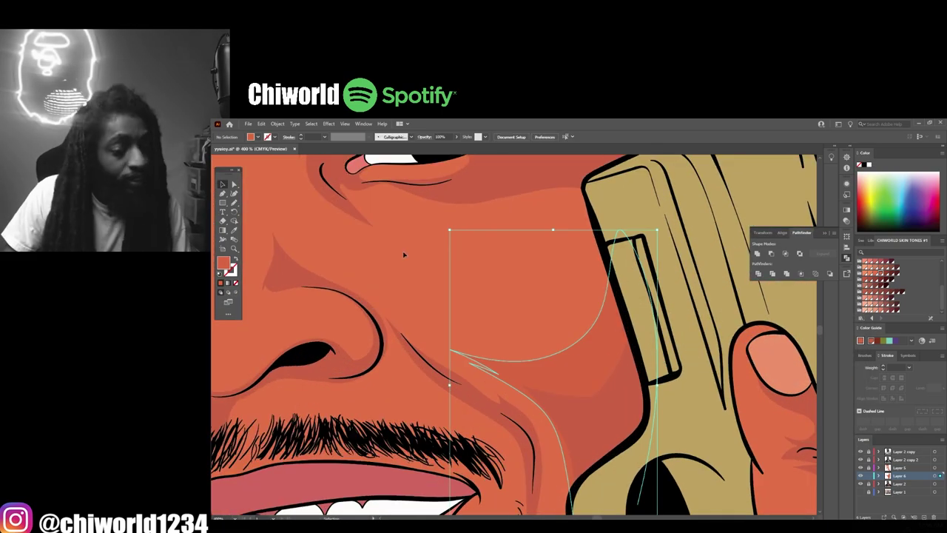
Step: Fine-tune the selected cheek shape's mid-tone with another color adjustment
left_click(260, 123)
left_click(421, 268)
left_click_drag(795, 376, 794, 377)
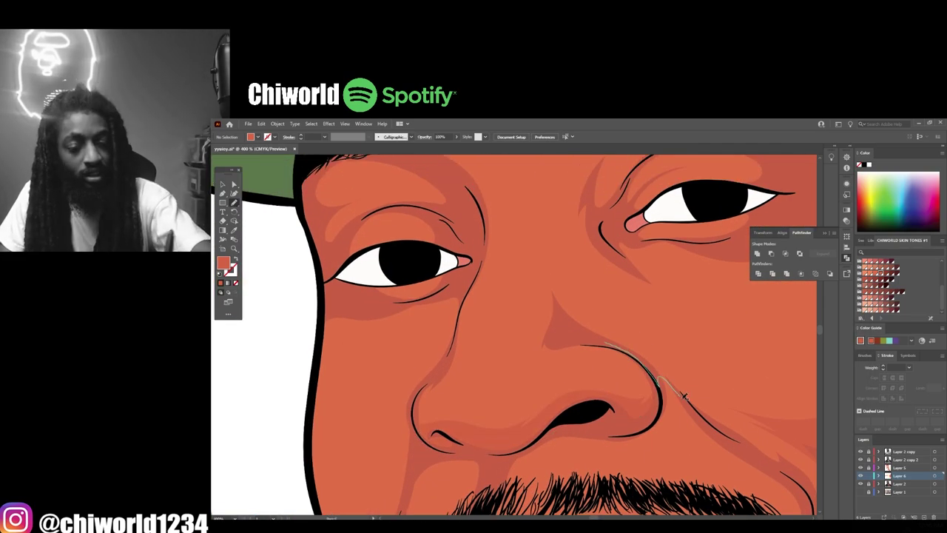
Step: Draw mid-tone shapes around the nose, along the smile crease and over the cheek below the eye nearer the gun
mouse_move(666, 415)
left_mouse_down()
mouse_move(625, 326)
mouse_move(546, 255)
left_mouse_up()
mouse_move(727, 440)
left_mouse_down()
mouse_move(706, 393)
mouse_move(677, 360)
mouse_move(639, 375)
mouse_move(580, 342)
mouse_move(583, 311)
left_mouse_up()
mouse_move(615, 333)
left_mouse_down()
mouse_move(565, 332)
mouse_move(551, 247)
left_mouse_up()
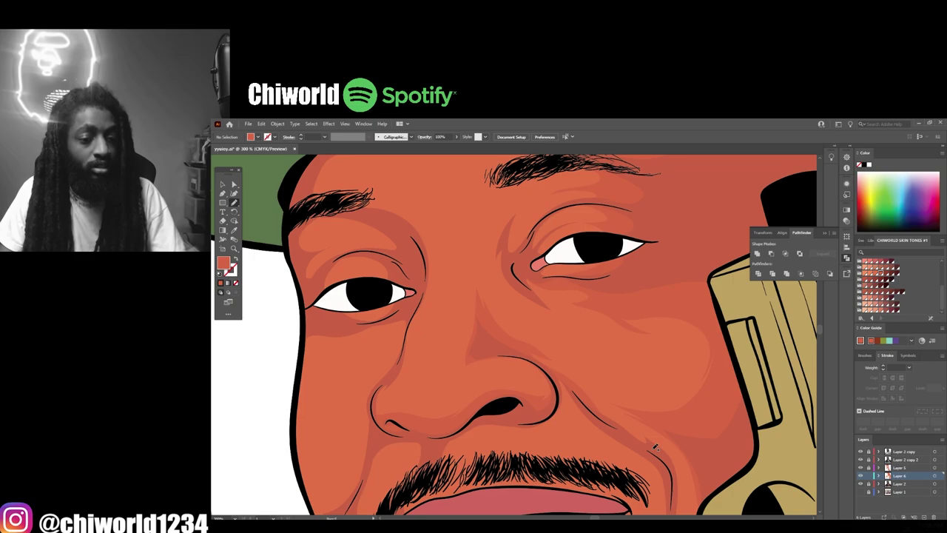
scroll(655, 447, "up", 1)
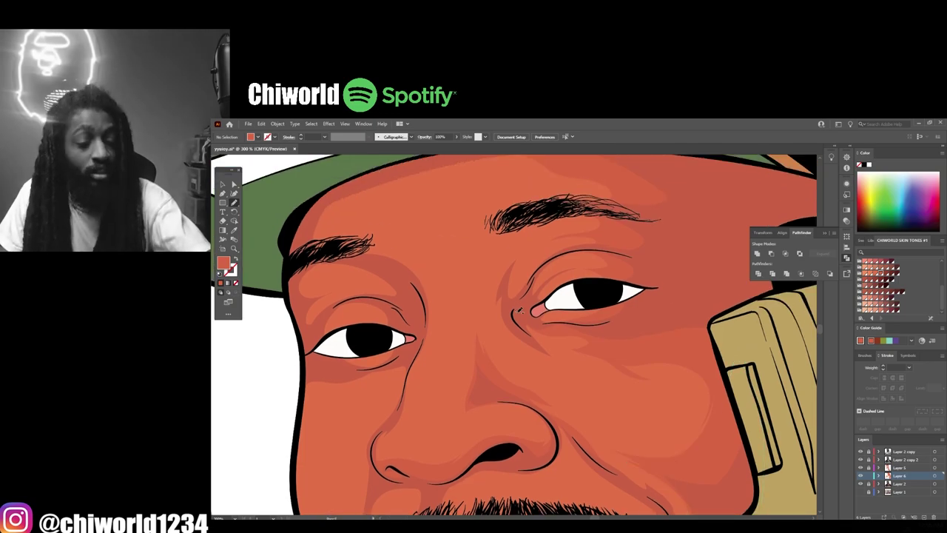
Step: Add mid-tone shapes at the inner corner of the eye nearer the gun, the opposite cheek and the wrist above the watch
left_click_drag(518, 311, 507, 354)
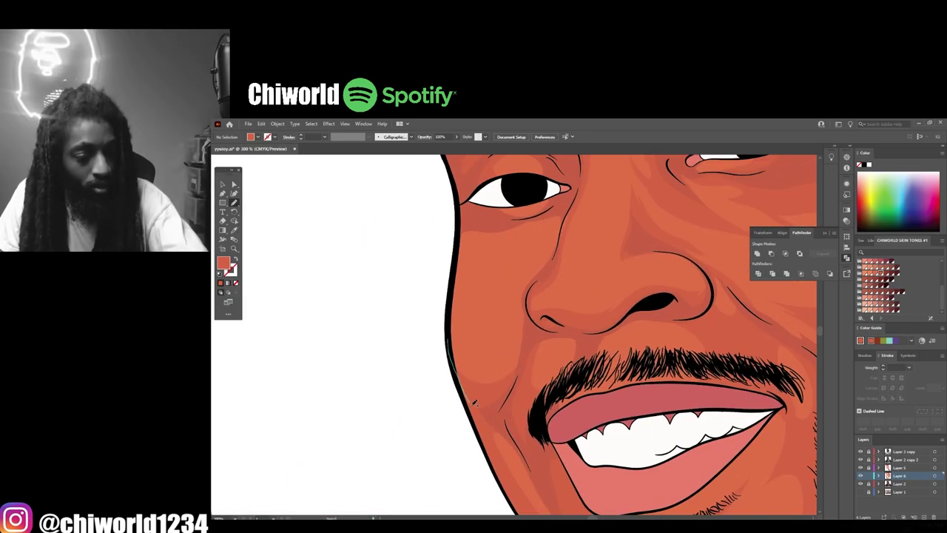
mouse_move(530, 302)
left_mouse_down()
mouse_move(462, 320)
mouse_move(479, 247)
mouse_move(513, 216)
left_mouse_up()
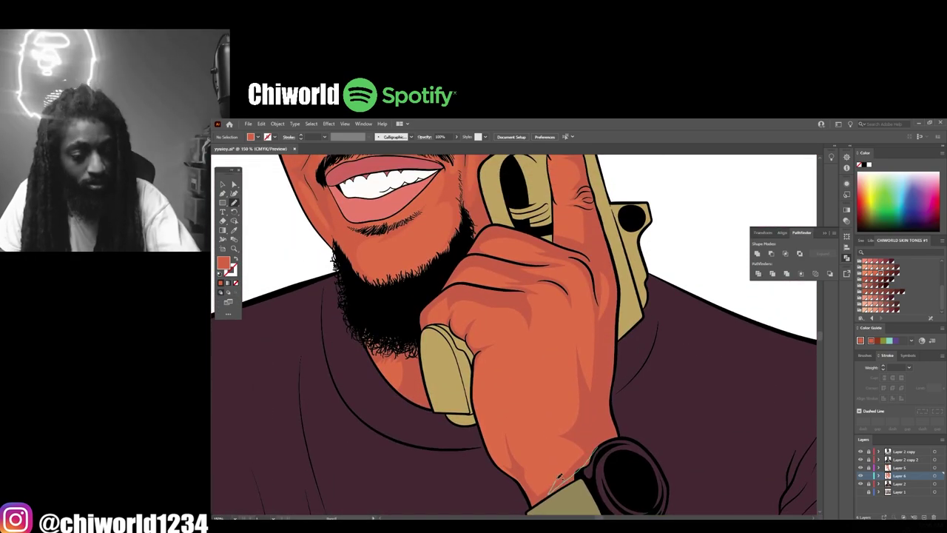
left_click_drag(551, 477, 555, 307)
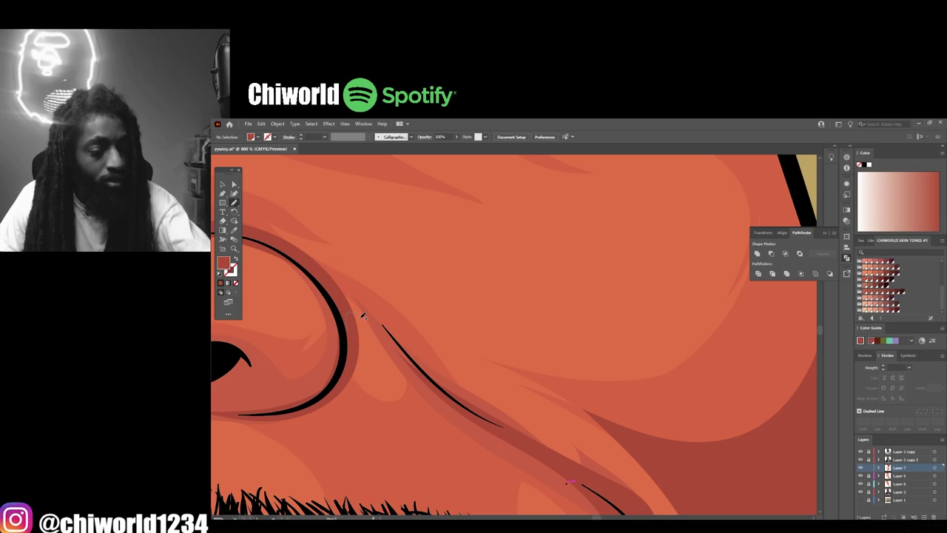
Step: Draw a deepest-shadow shape between the side of the nose and the top of the smile crease on Layer 7
left_click_drag(363, 316, 350, 318)
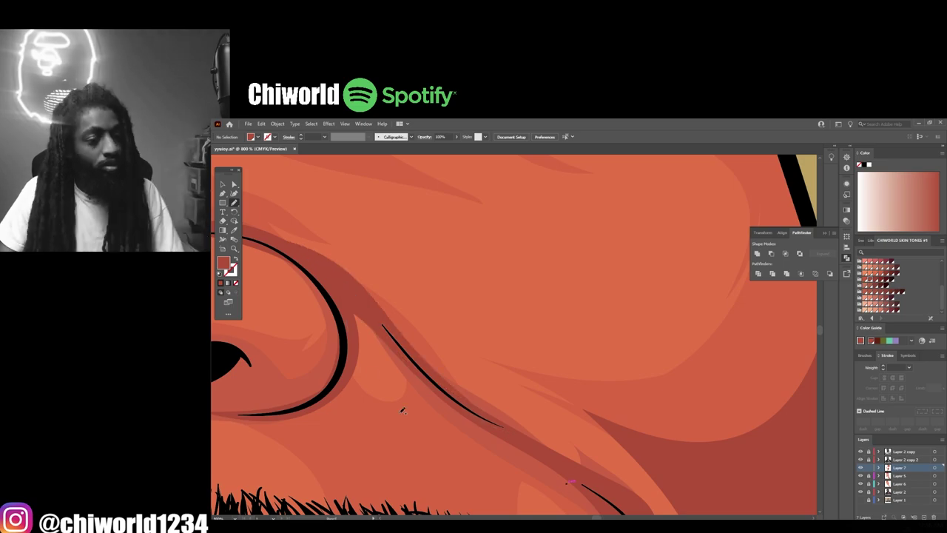
key("ctrl+minus")
key("ctrl+minus")
key("ctrl+minus")
key("ctrl+minus")
key("ctrl+minus")
key("ctrl+equal")
key("ctrl+equal")
key("ctrl+equal")
Step: Add the deepest shadow tone beside the nose bridge and in the inner crease of the eye nearer the gun
left_click_drag(469, 436, 495, 315)
key("ctrl+minus")
key("ctrl+minus")
key("ctrl+minus")
key("ctrl+minus")
key("ctrl+minus")
scroll(658, 483, "up", 8)
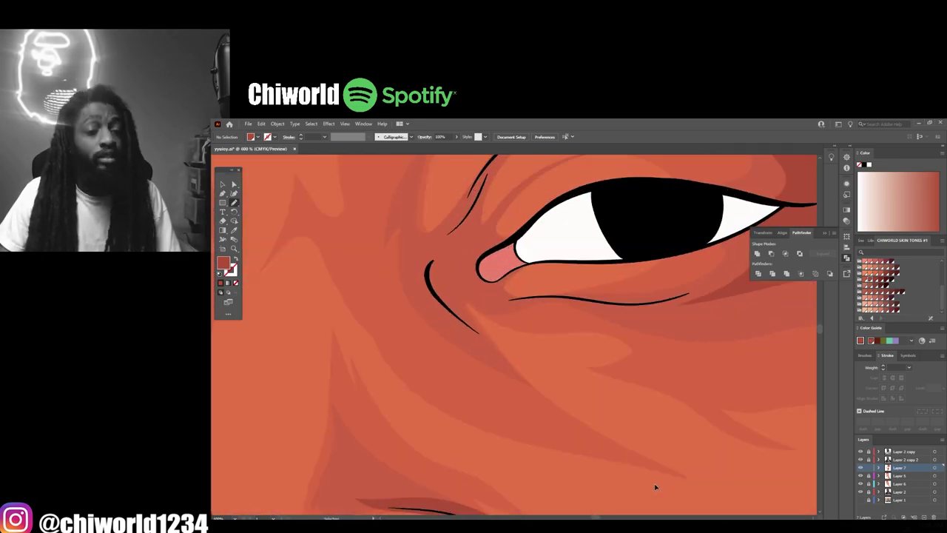
scroll(668, 377, "down", 8)
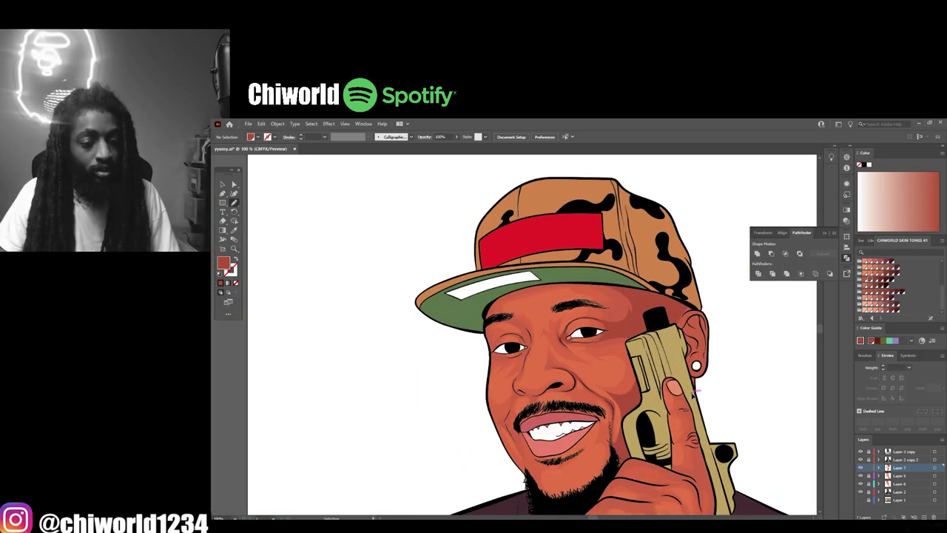
scroll(694, 335, "up", 6)
scroll(502, 397, "down", 8)
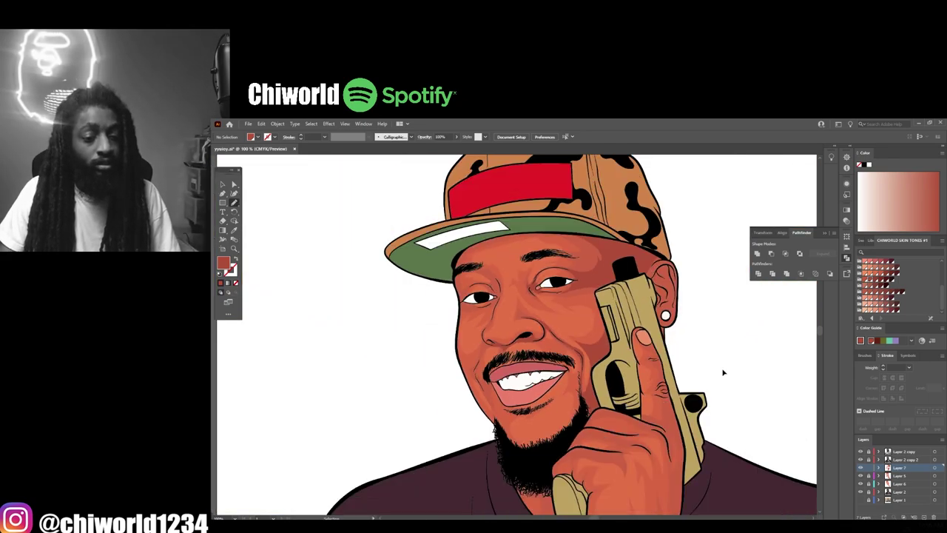
Step: Draw a deepest-shadow shape between the eyebrow and the inner corner of the eye farther from the gun
scroll(505, 262, "up", 7)
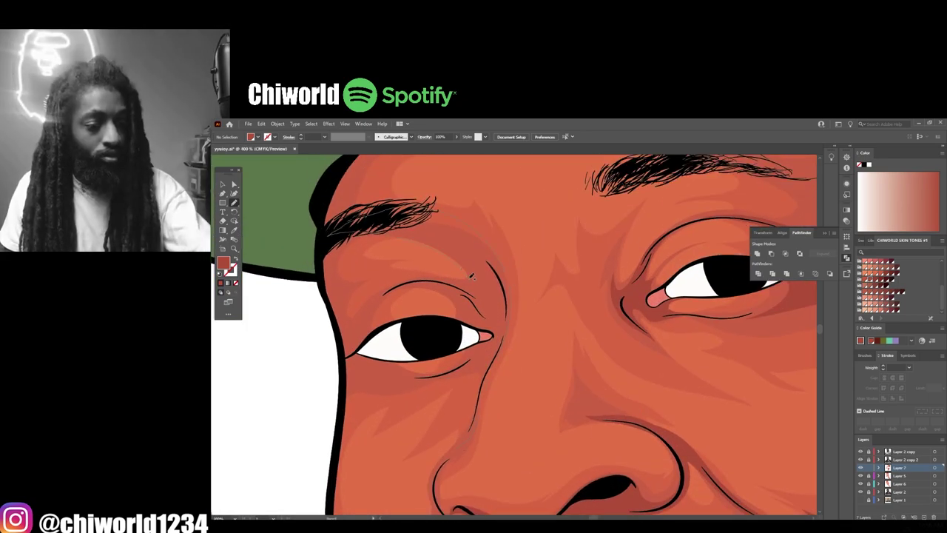
scroll(459, 444, "down", 7)
scroll(474, 393, "up", 8)
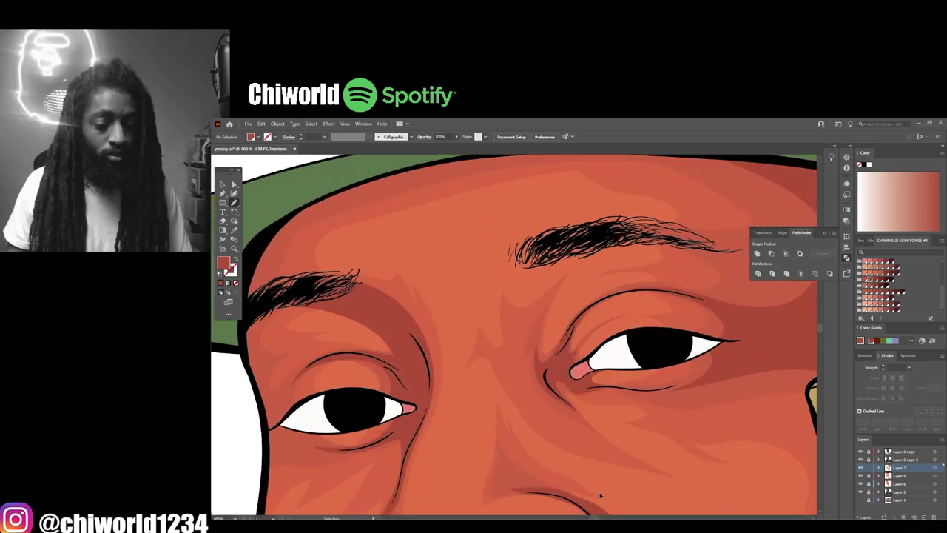
Step: Add the deepest shadow tone to the creases beside the mouth down toward the edge of the beard
scroll(473, 392, "down", 7)
scroll(419, 270, "up", 6)
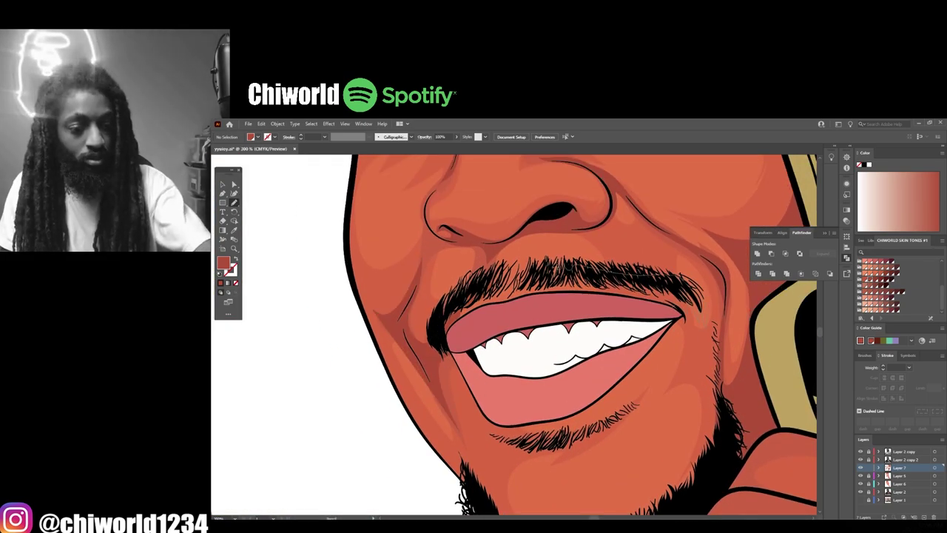
scroll(501, 375, "down", 4)
scroll(502, 375, "up", 1)
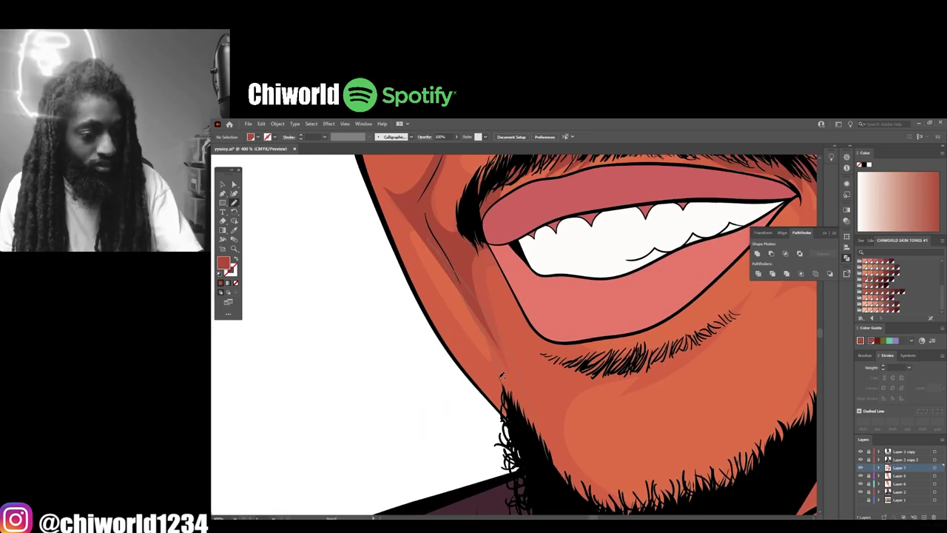
scroll(518, 426, "down", 6)
Step: Add the deepest shadow tone to the cheek fold below the nostril and beneath the eye farther from the gun
scroll(534, 364, "up", 6)
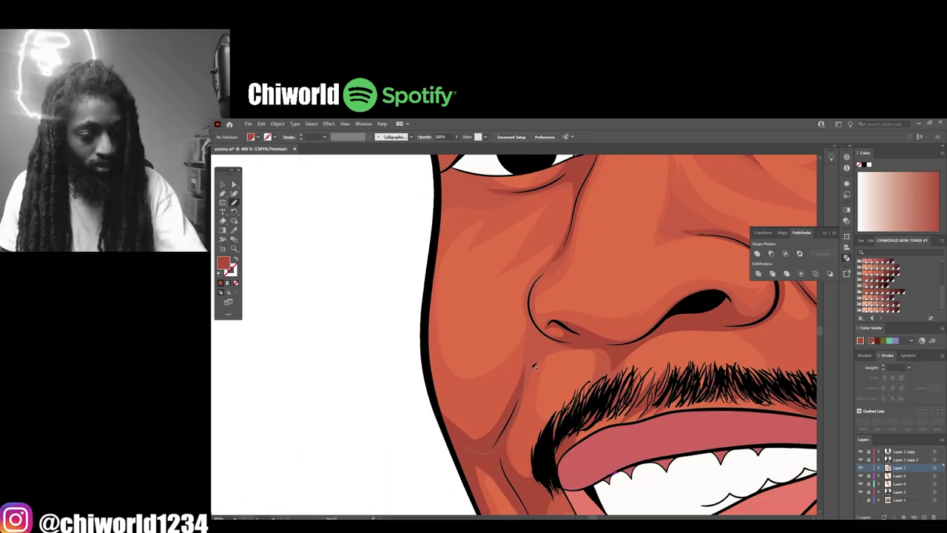
scroll(436, 383, "down", 6)
scroll(428, 344, "up", 7)
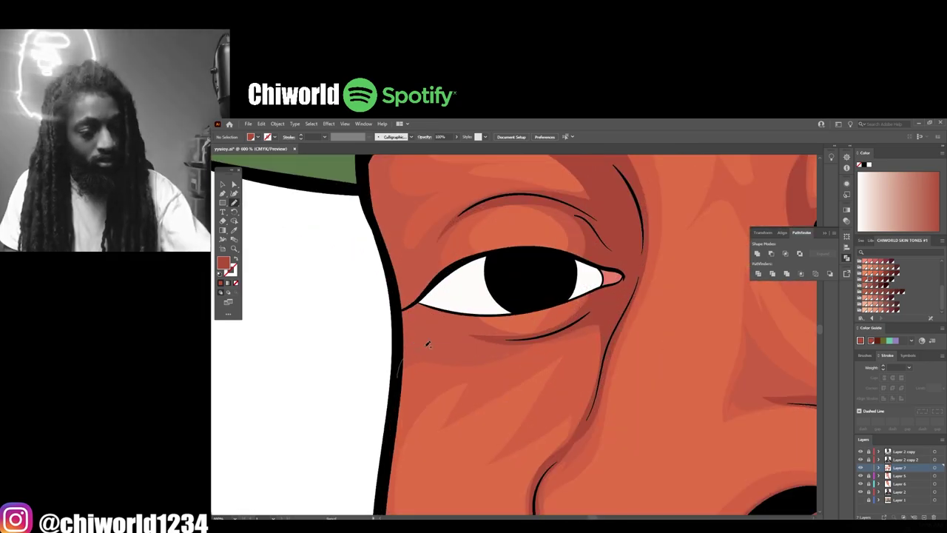
scroll(435, 226, "down", 4)
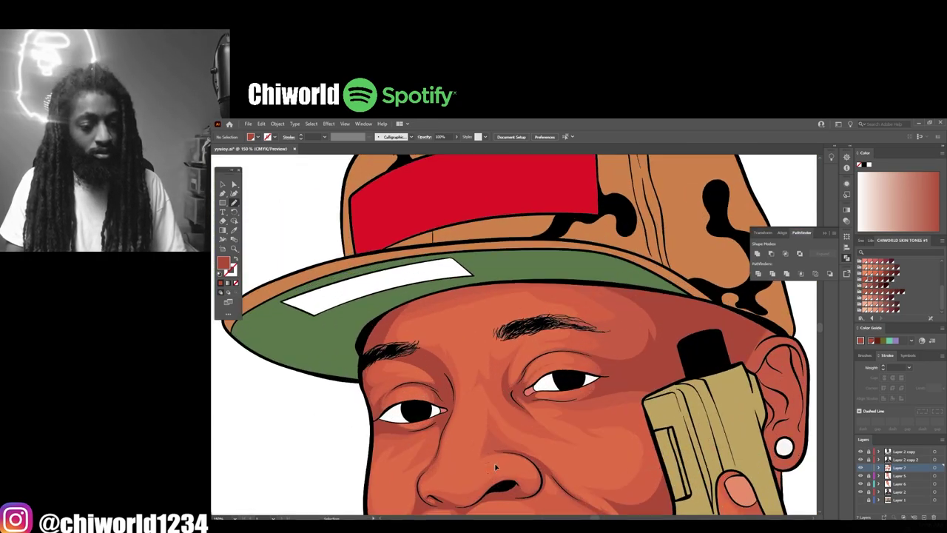
Step: Draw deepest-shadow shapes on the ear behind the gun, around the earlobe
scroll(353, 314, "down", 4)
scroll(575, 448, "up", 6)
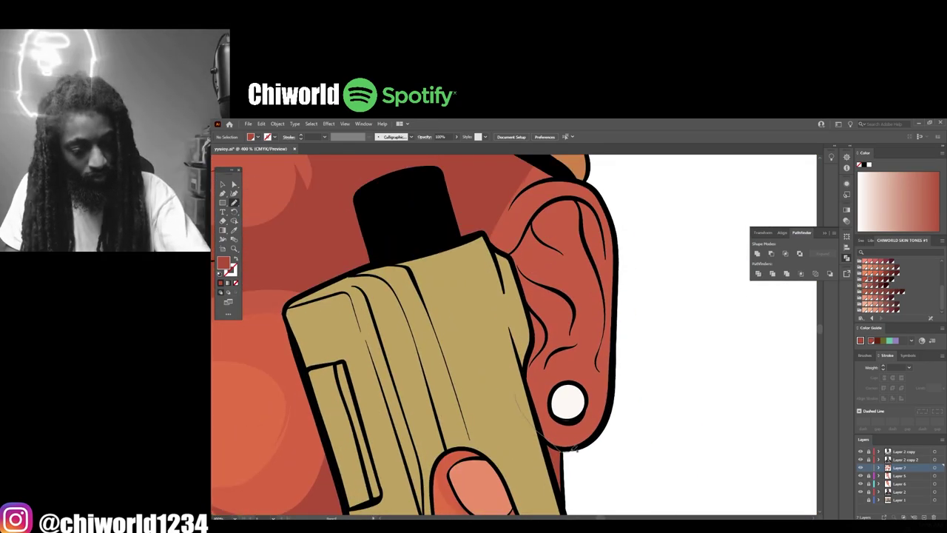
scroll(578, 445, "down", 4)
Step: Draw a deepest-shadow shape over the temple between the outer corner of the eye, the cap and the gun
scroll(532, 334, "up", 5)
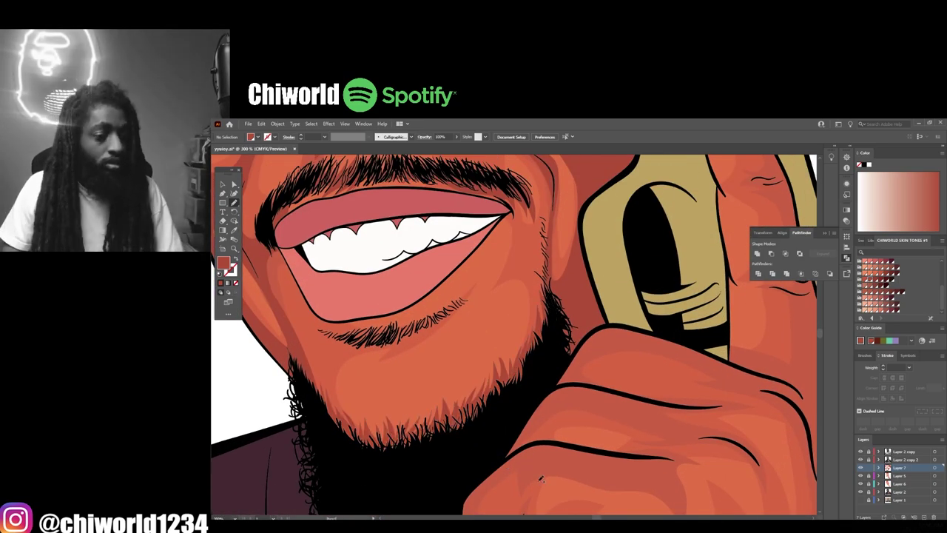
scroll(453, 445, "down", 2)
scroll(504, 508, "down", 3)
scroll(473, 267, "up", 4)
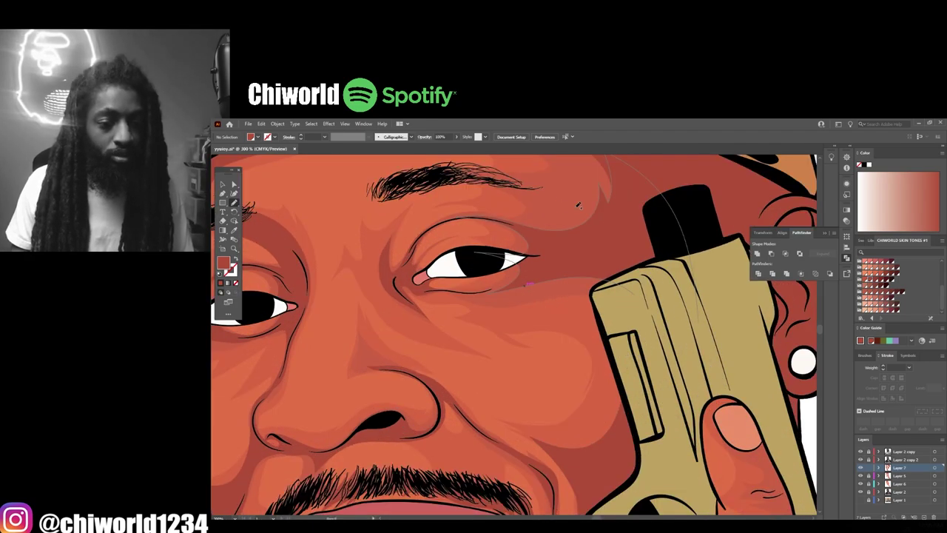
scroll(669, 449, "down", 4)
Step: Draw deepest-shadow shapes beneath the knuckle creases of the curled fingers on the hand holding the gun
scroll(326, 390, "up", 4)
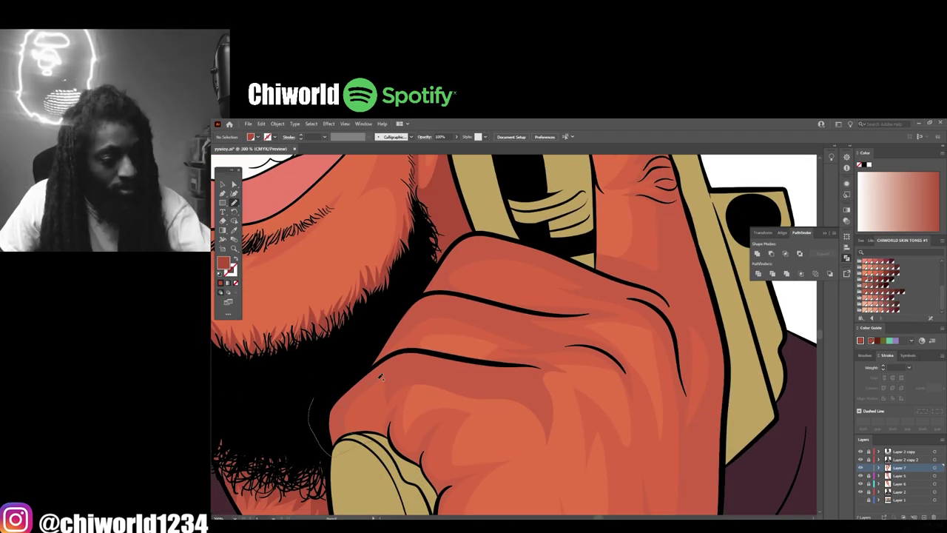
left_click_drag(343, 376, 352, 365)
left_click_drag(347, 372, 417, 334)
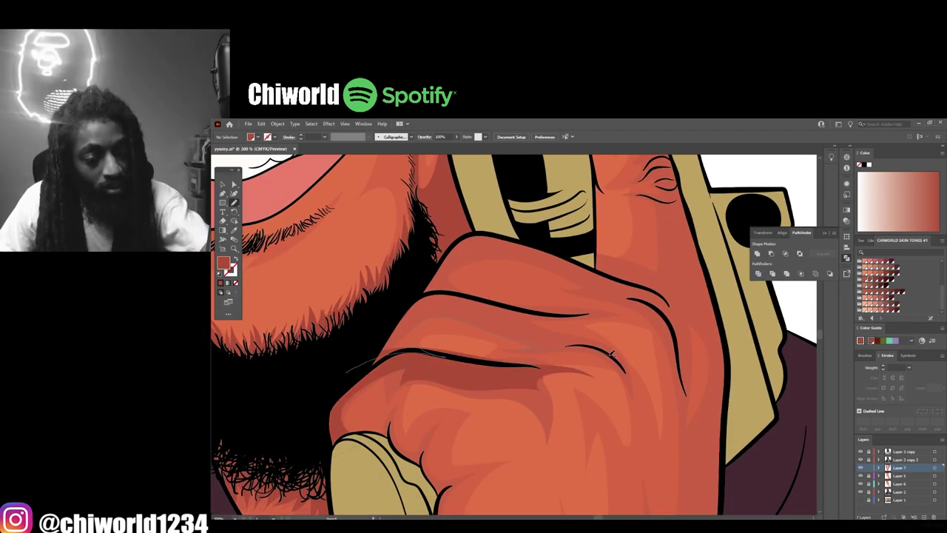
scroll(514, 300, "down", 4)
scroll(384, 310, "up", 3)
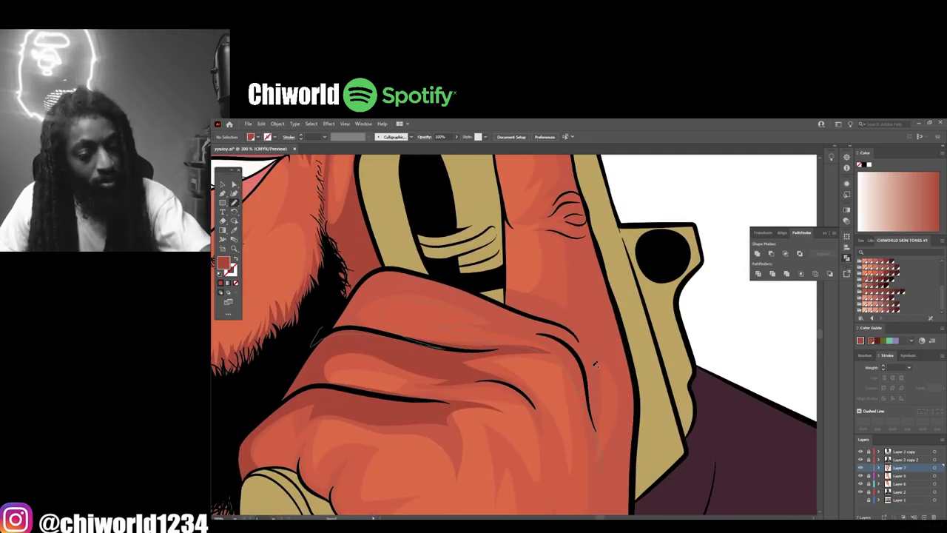
Step: Add the deepest shadow tone along the back of the hand and down to the wrist above the watch
scroll(595, 364, "down", 4)
scroll(490, 462, "up", 3)
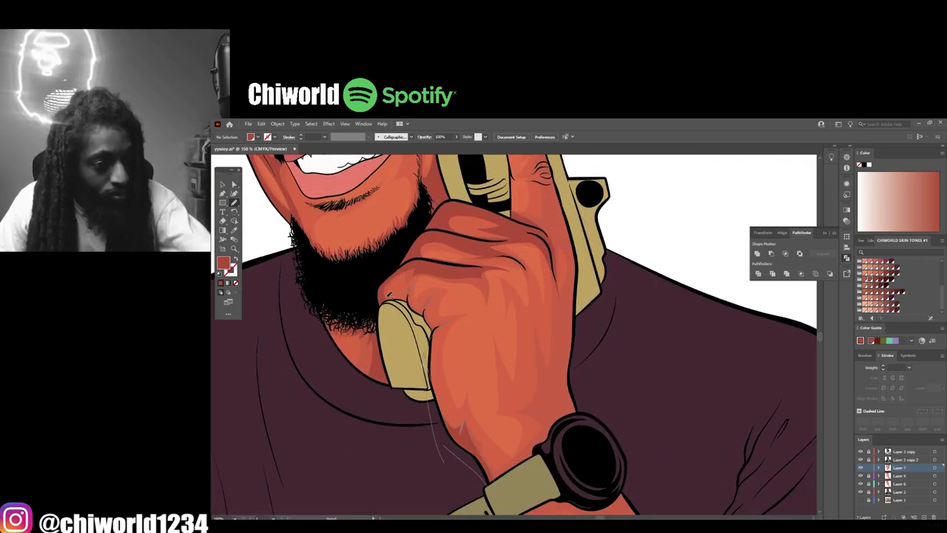
left_click_drag(390, 295, 411, 283)
scroll(492, 405, "down", 3)
scroll(504, 405, "up", 3)
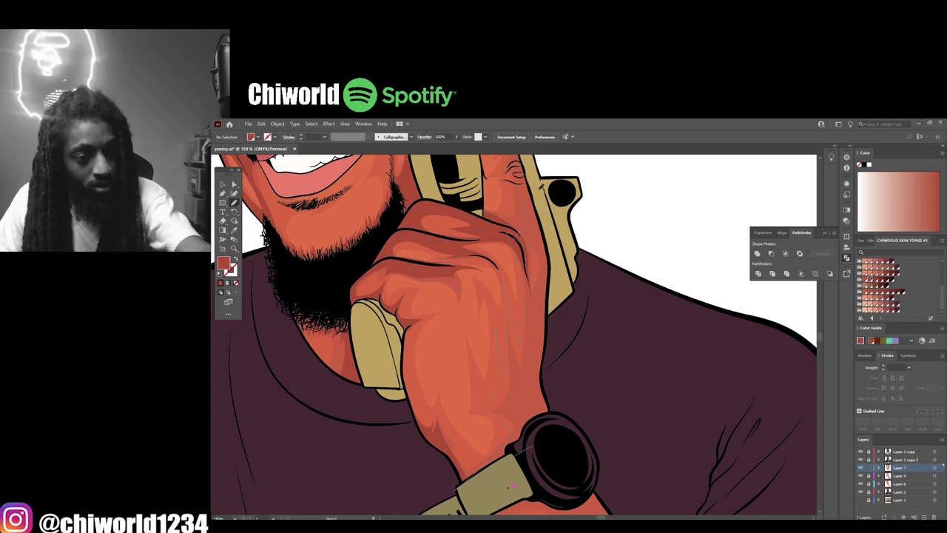
Step: Draw deepest-shadow shapes down the forearm below the watch and along the outer edge of the raised index finger
scroll(544, 372, "down", 5)
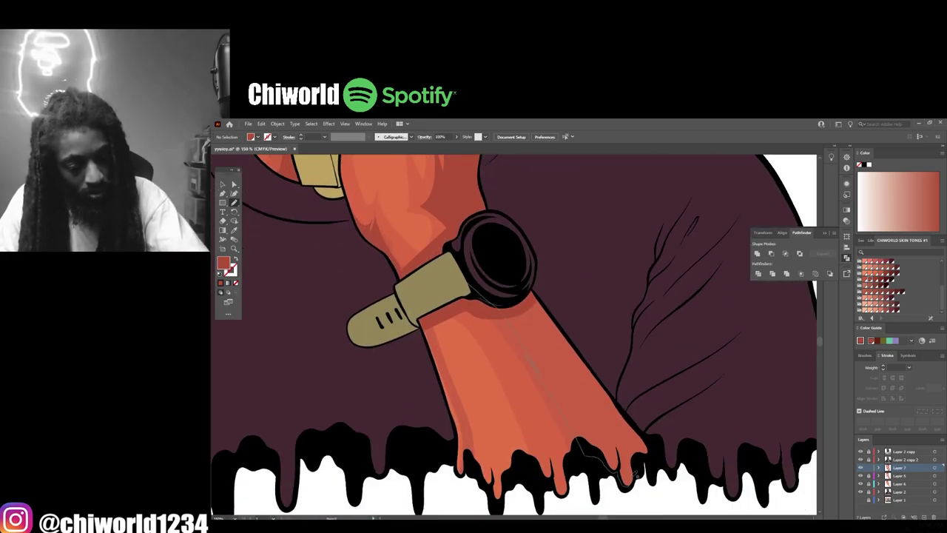
scroll(635, 474, "down", 4)
scroll(577, 330, "up", 6)
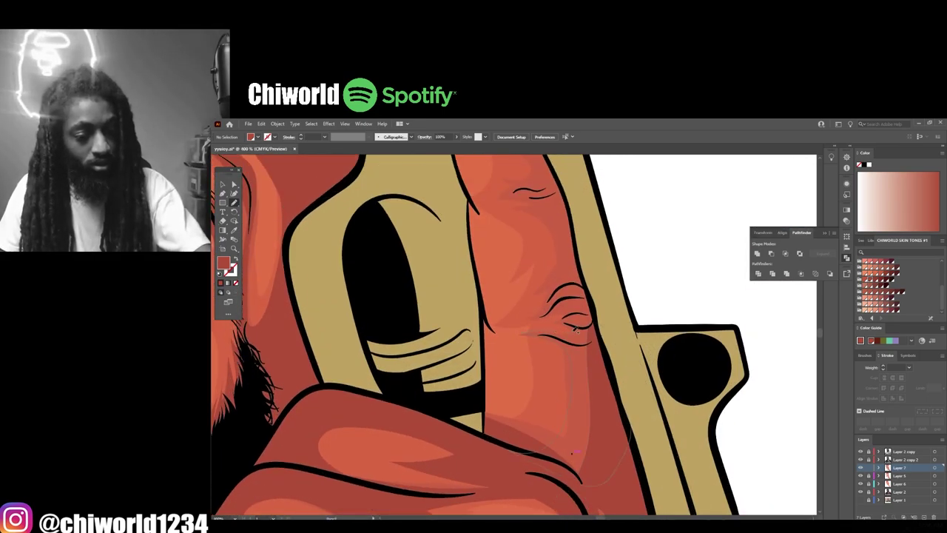
scroll(538, 299, "up", 4)
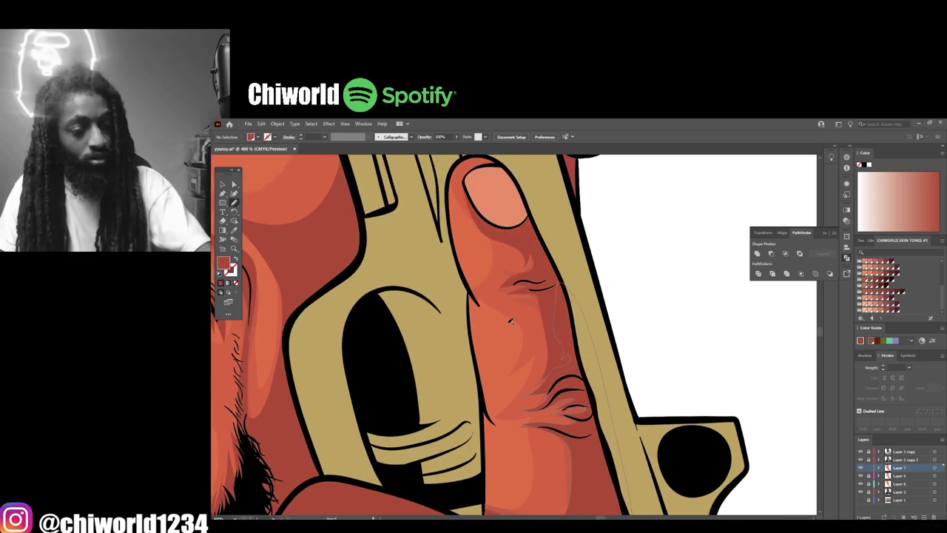
Step: Lock the deepest-shadow layer and merge all shapes on the shading layer directly beneath it
scroll(663, 456, "down", 7)
scroll(665, 447, "up", 2)
scroll(666, 445, "down", 1)
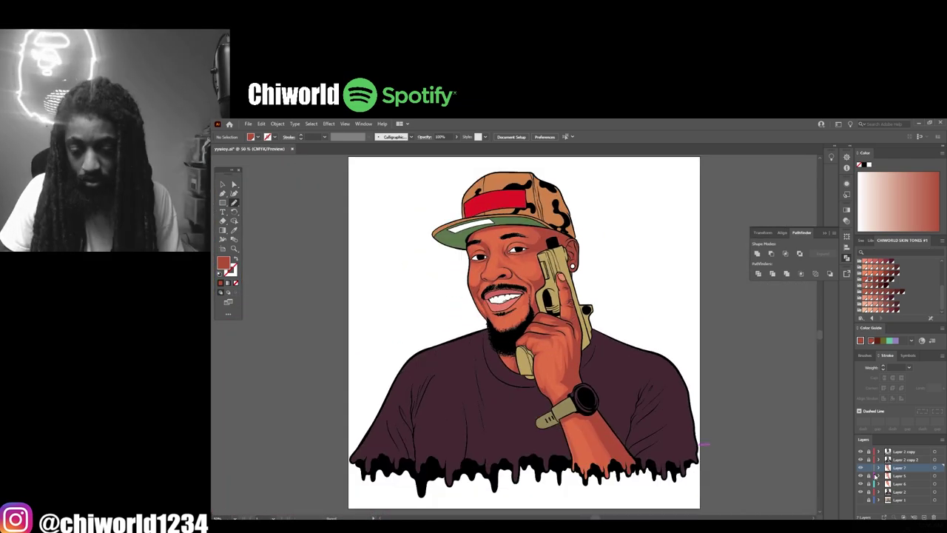
left_click(869, 467)
left_click(869, 475)
left_click(899, 476)
left_click_drag(415, 191, 664, 476)
left_click(278, 123)
left_click(307, 215)
left_click(787, 273)
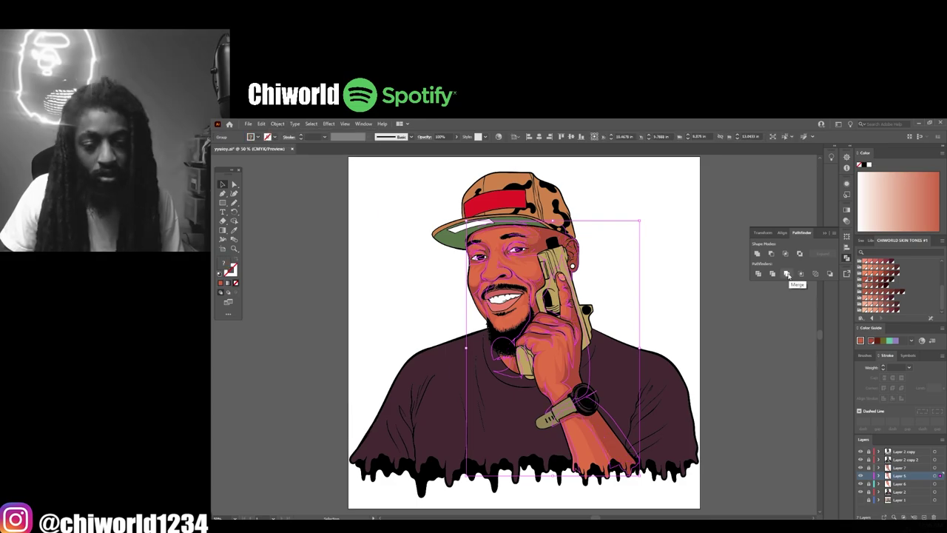
left_click(406, 201)
Step: Adjust the merged shading group's colors in CMYK mode, with cyan at -4% and magenta at 4%
scroll(406, 201, "up", 1)
scroll(559, 374, "up", 4)
left_click(655, 421)
scroll(692, 433, "up", 10)
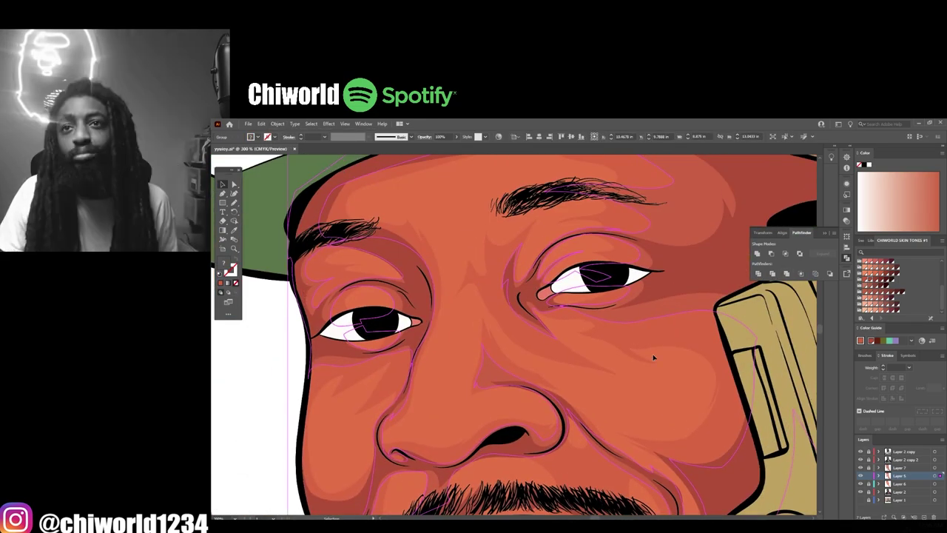
left_click(261, 123)
mouse_move(296, 258)
left_click(426, 278)
left_click(779, 331)
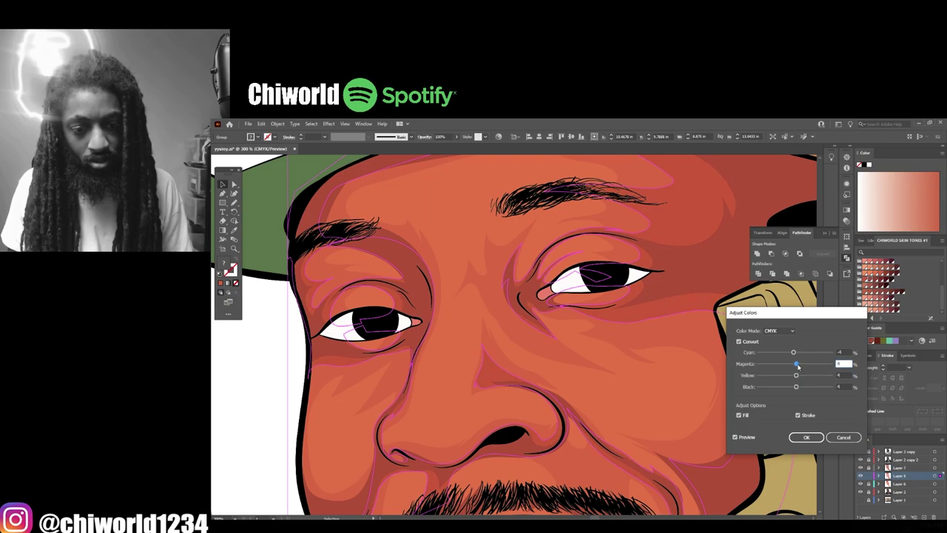
left_click(806, 438)
left_click(670, 412)
Step: Examine the recolored skin shading both up close and across the whole portrait
key("ctrl+minus")
key("ctrl+minus")
key("ctrl+minus")
key("ctrl+minus")
key("ctrl+minus")
key("ctrl+equal")
key("ctrl+equal")
key("ctrl+equal")
key("ctrl+equal")
key("ctrl+minus")
key("ctrl+minus")
key("ctrl+minus")
key("ctrl+minus")
key("ctrl+minus")
Step: Adjust the merged shading group's colors again, raising magenta slightly with the preview on
key("ctrl+a")
key("ctrl+equal")
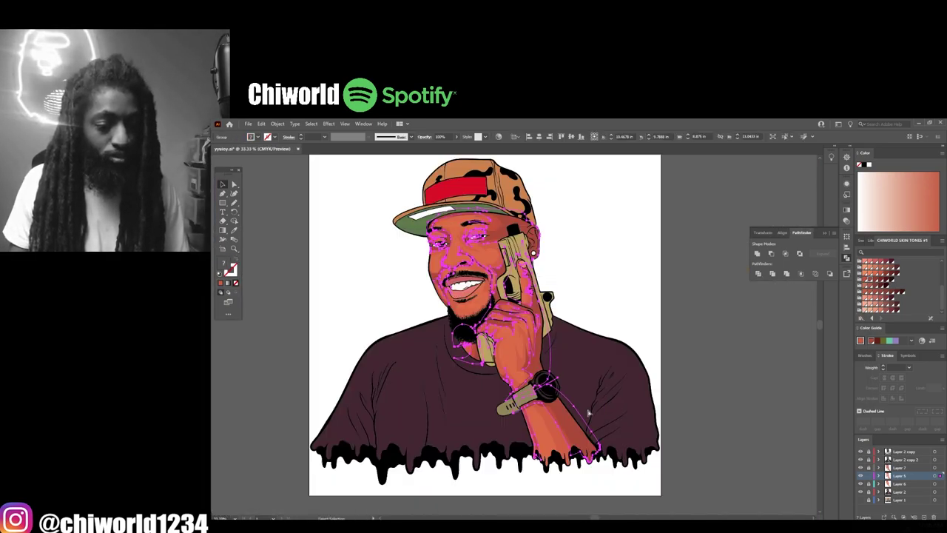
key("ctrl+equal")
key("ctrl+equal")
key("ctrl+equal")
key("ctrl+equal")
key("ctrl+equal")
key("ctrl+equal")
left_click_drag(443, 200, 560, 448)
left_click(262, 124)
mouse_move(367, 258)
left_click(425, 277)
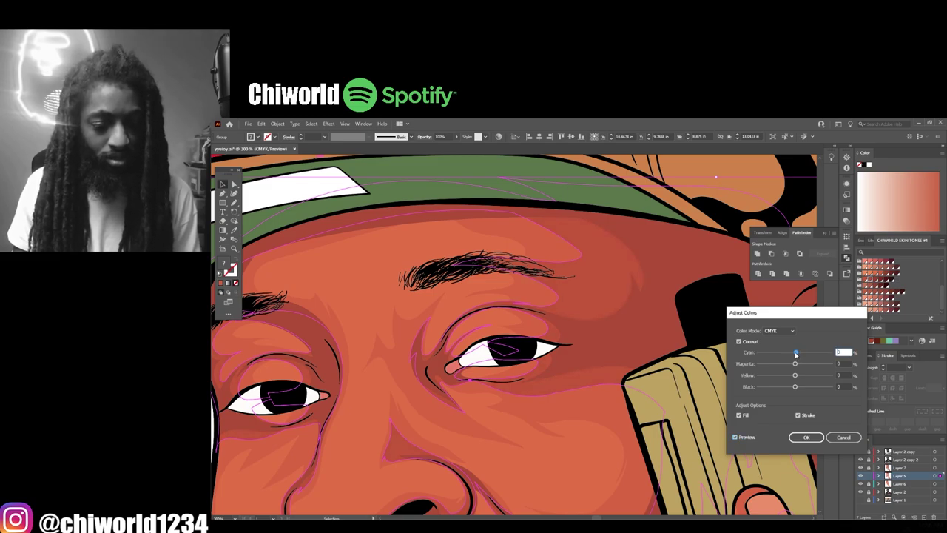
left_click_drag(795, 366, 797, 366)
left_click(806, 437)
key("ctrl+minus")
key("ctrl+minus")
key("ctrl+minus")
left_click(703, 439)
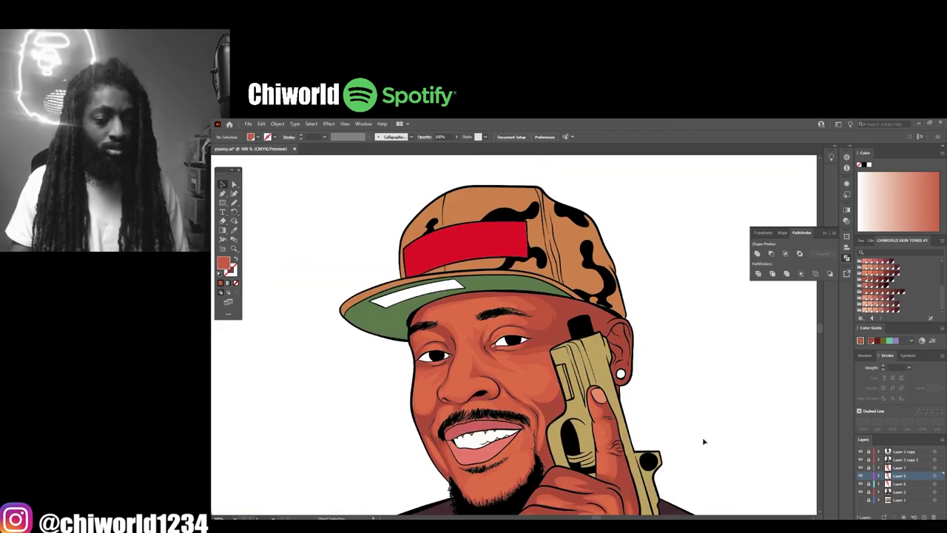
Step: Sample a skin tone beside the temple and draw a shading shape across the face with the Pencil tool
key("ctrl+equal")
key("ctrl+equal")
left_click_drag(538, 375, 606, 289)
key("i")
left_click(606, 289)
key("n")
key("ctrl+minus")
key("ctrl+minus")
key("ctrl+equal")
mouse_move(474, 355)
left_mouse_down()
mouse_move(465, 276)
mouse_move(424, 382)
left_mouse_up()
key("ctrl+minus")
key("ctrl+minus")
key("ctrl+minus")
key("ctrl+minus")
Step: Select the merged shading group once more and raise its magenta by 2% with Convert and preview enabled
key("v")
left_click_drag(389, 223, 626, 444)
key("ctrl+equal")
key("ctrl+equal")
key("ctrl+equal")
key("ctrl+equal")
key("ctrl+equal")
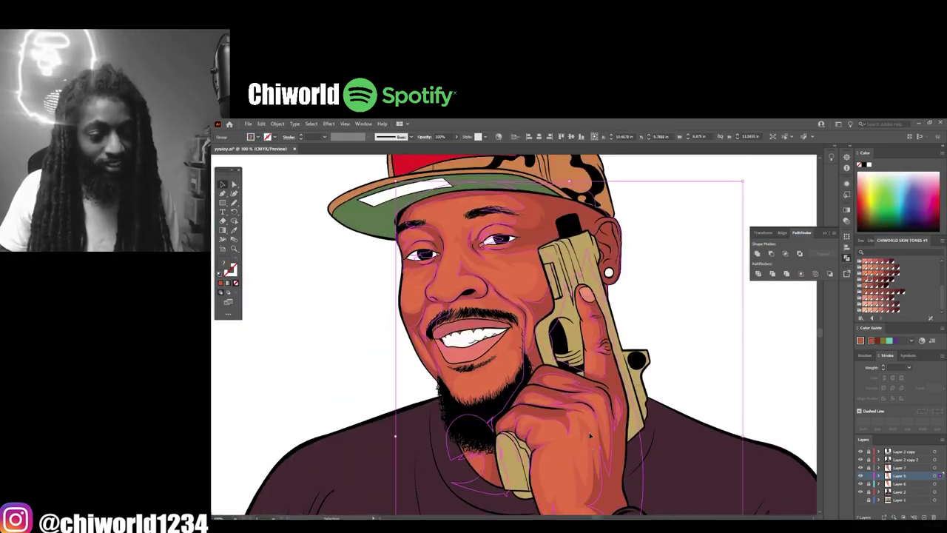
left_click_drag(501, 251, 584, 412)
left_click(261, 123)
mouse_move(296, 261)
left_click(427, 279)
left_click(739, 342)
left_click(735, 436)
left_click_drag(796, 364, 798, 365)
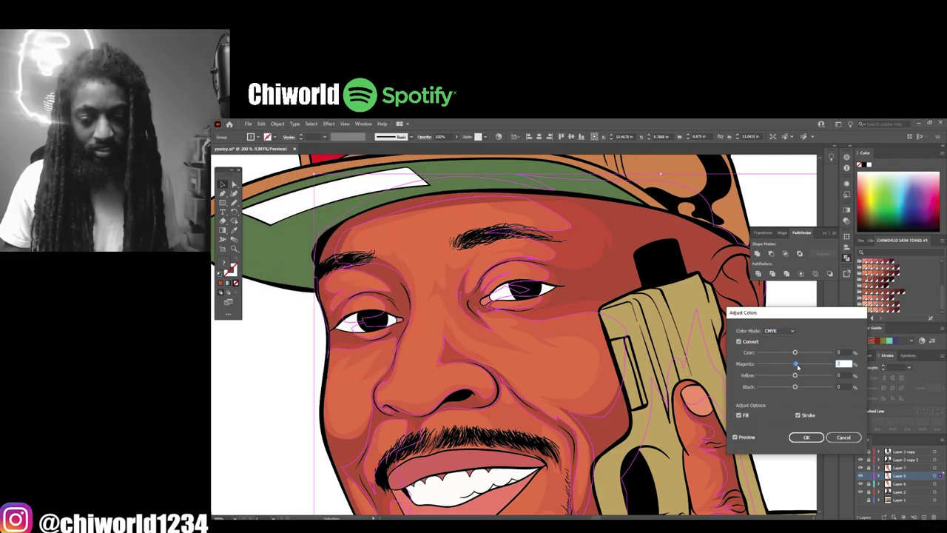
left_click(801, 436)
left_click(766, 387)
Step: Sample the adjusted shading tone and draw touch-up shapes between the eyes and around the nose bridge
key("ctrl+equal")
left_click_drag(414, 326, 484, 318)
key("i")
scroll(531, 401, "down", 3)
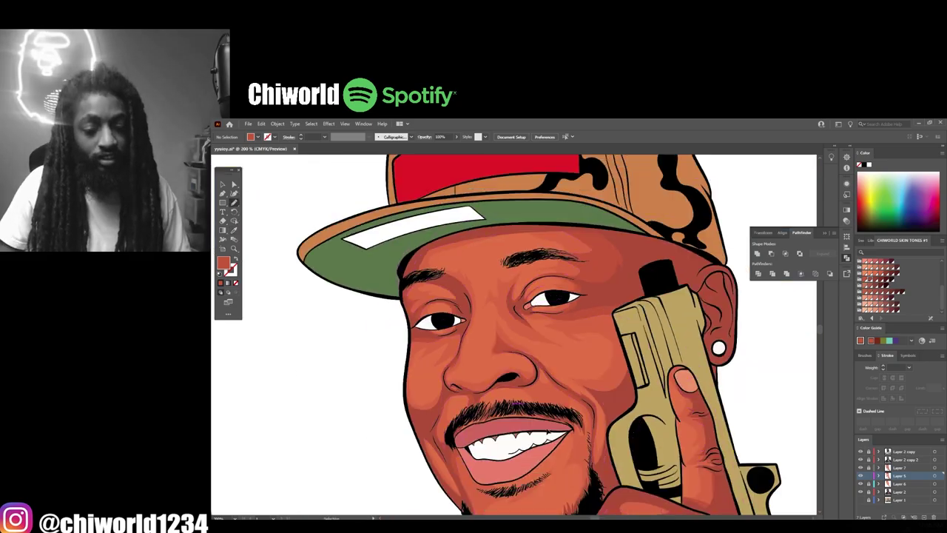
scroll(531, 401, "up", 3)
left_click_drag(553, 320, 477, 310)
scroll(633, 333, "down", 3)
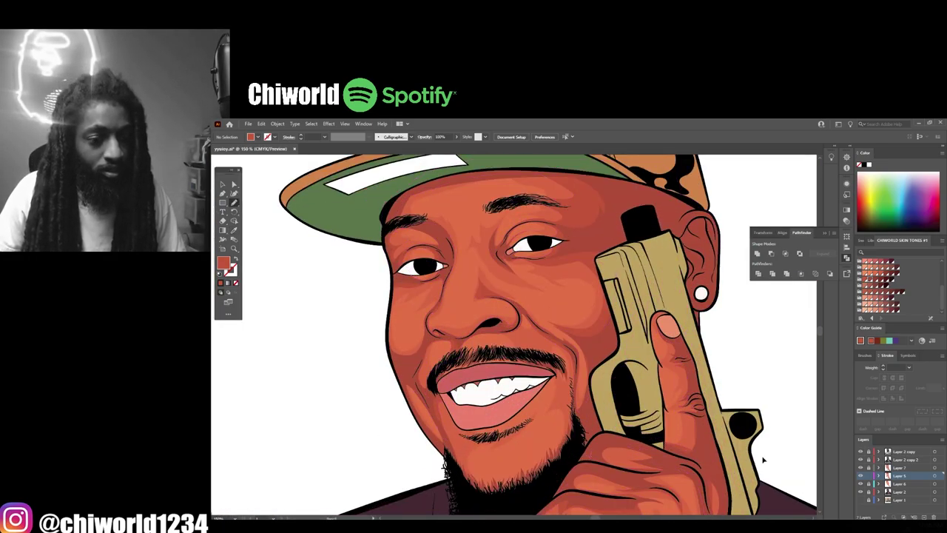
Step: Add touch-up shapes in the adjusted shading tone to the neck below the beard and the gun hand
scroll(644, 410, "up", 2)
left_click_drag(645, 412, 646, 448)
scroll(597, 405, "down", 3)
scroll(625, 348, "up", 4)
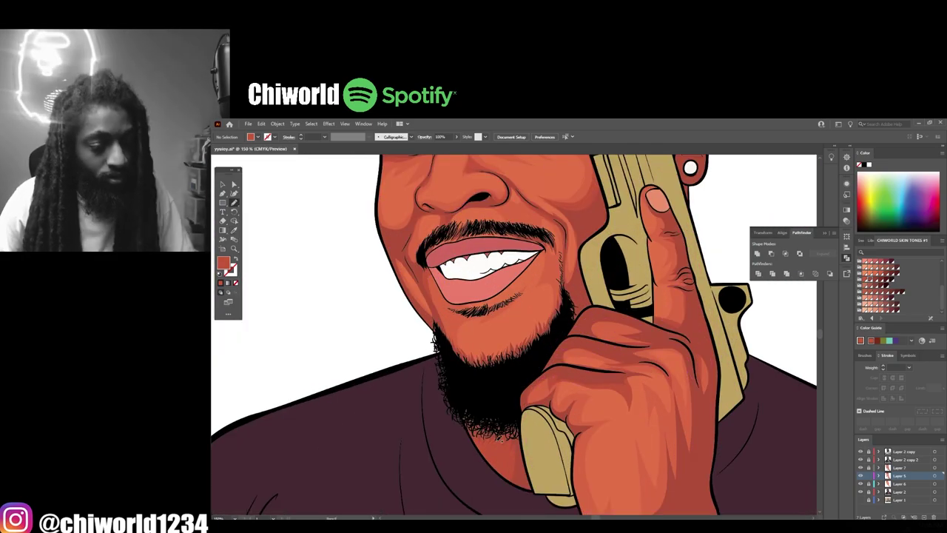
scroll(625, 348, "down", 3)
scroll(469, 376, "up", 3)
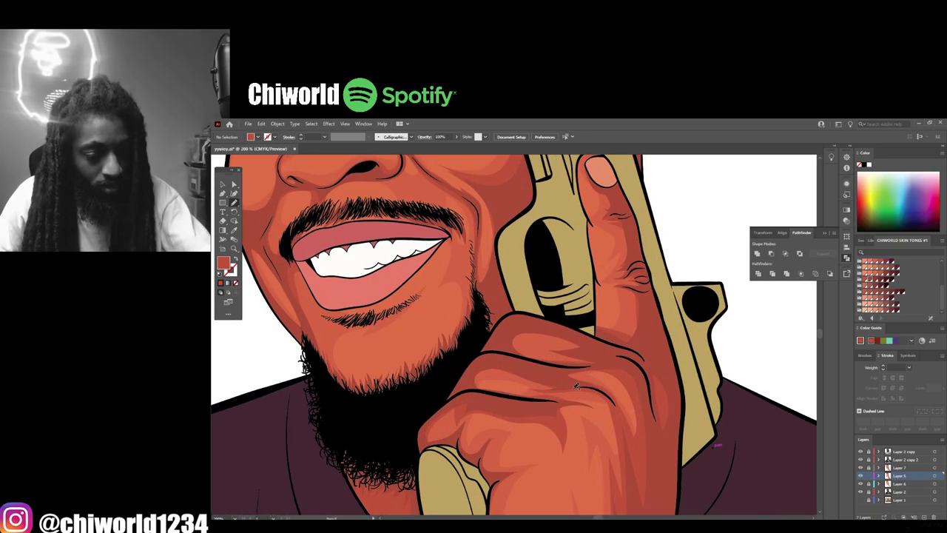
scroll(724, 387, "down", 5)
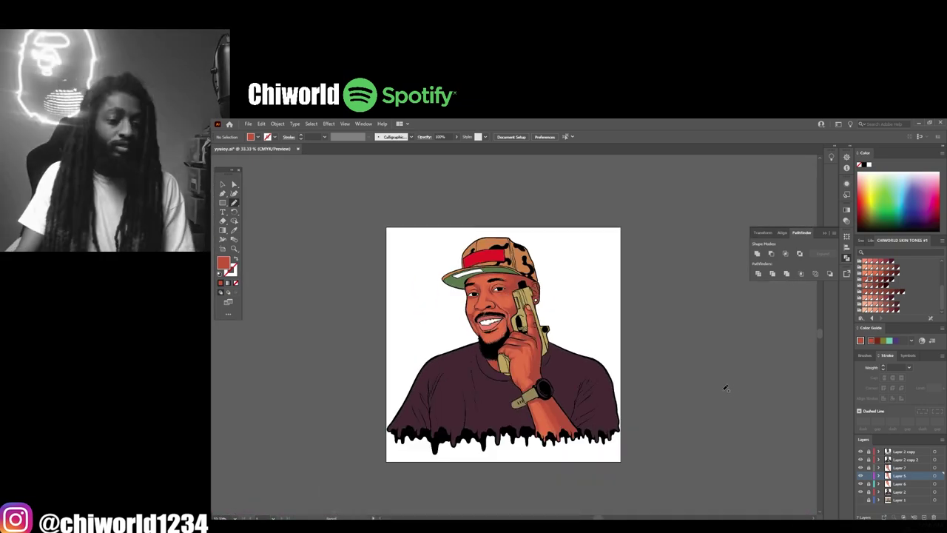
Step: Add a new layer above the skin shading and draw nose highlights on it with a lighter orange fill
scroll(592, 428, "up", 8)
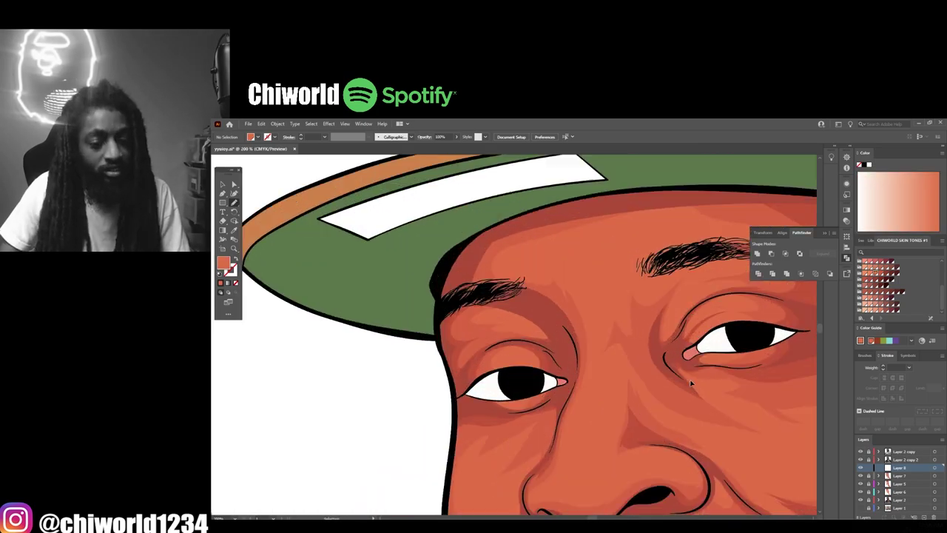
key("ctrl+z")
scroll(624, 416, "down", 4)
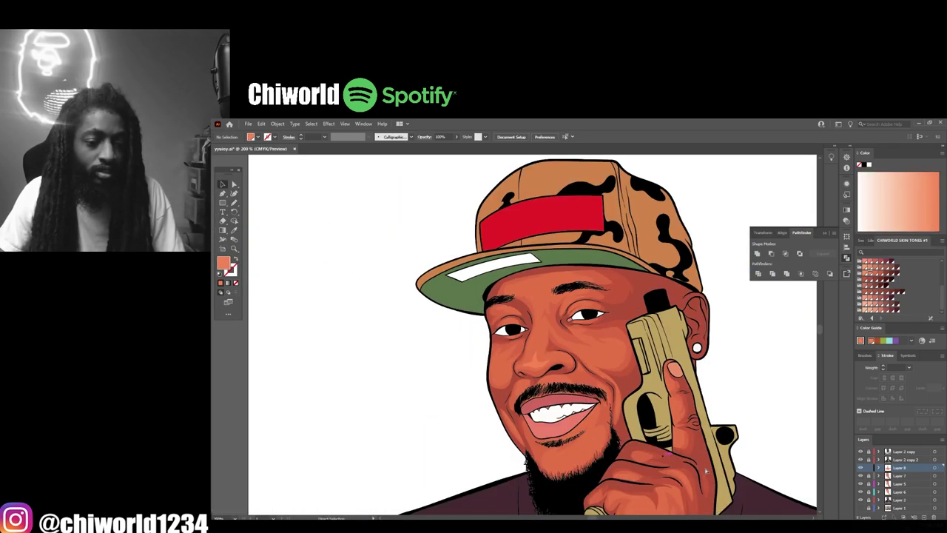
scroll(510, 397, "up", 3)
left_click_drag(506, 375, 516, 417)
scroll(515, 392, "down", 4)
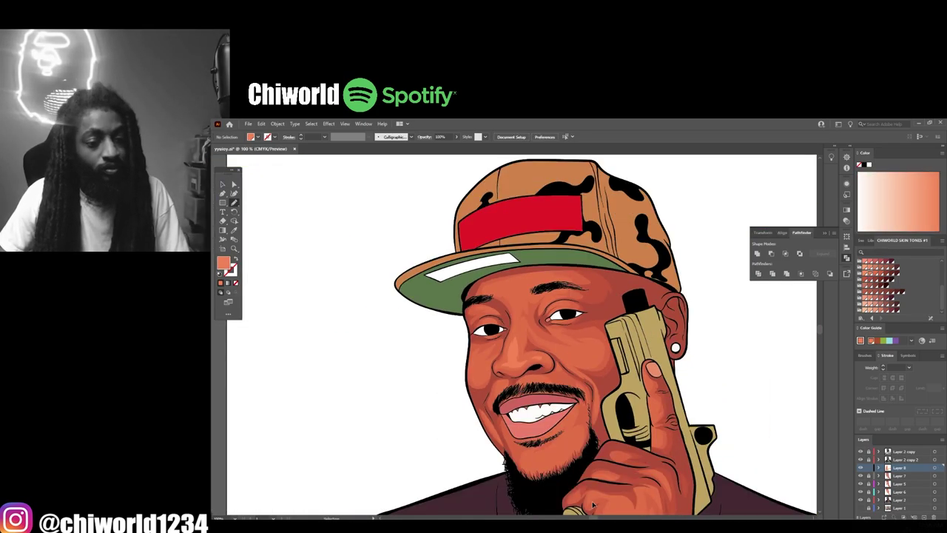
Step: Draw light orange highlight shapes on both cheeks, undoing a stray stroke
scroll(523, 399, "up", 4)
left_click_drag(380, 434, 404, 406)
scroll(486, 324, "right", 3)
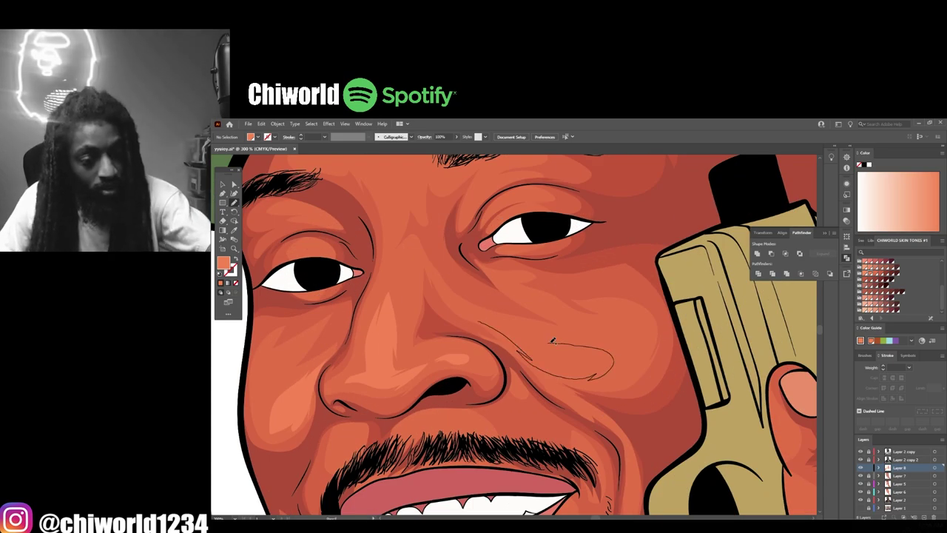
key("ctrl+z")
scroll(551, 340, "down", 3)
Step: Draw highlight shapes on the forehead above and between the eyebrows, undoing unwanted strokes below the brow
scroll(563, 263, "up", 3)
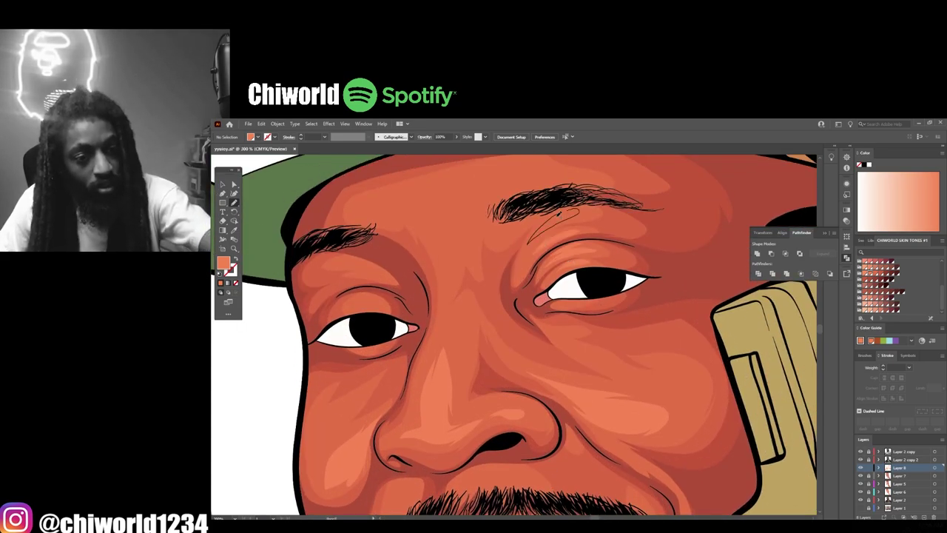
key("ctrl+z")
scroll(556, 212, "up", 2)
key("ctrl+z")
scroll(607, 483, "down", 2)
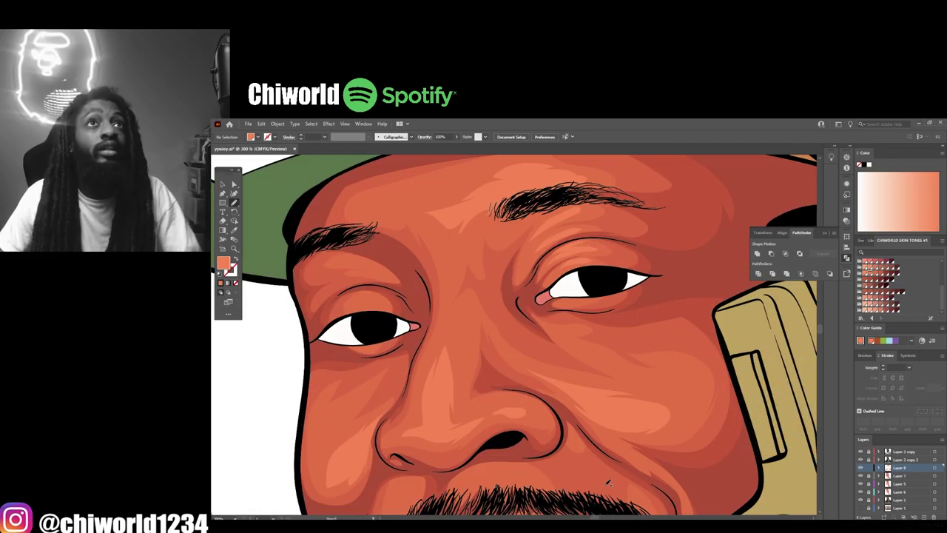
Step: Add light orange highlights to the chin above the beard and the skin above the moustache
scroll(591, 407, "down", 3)
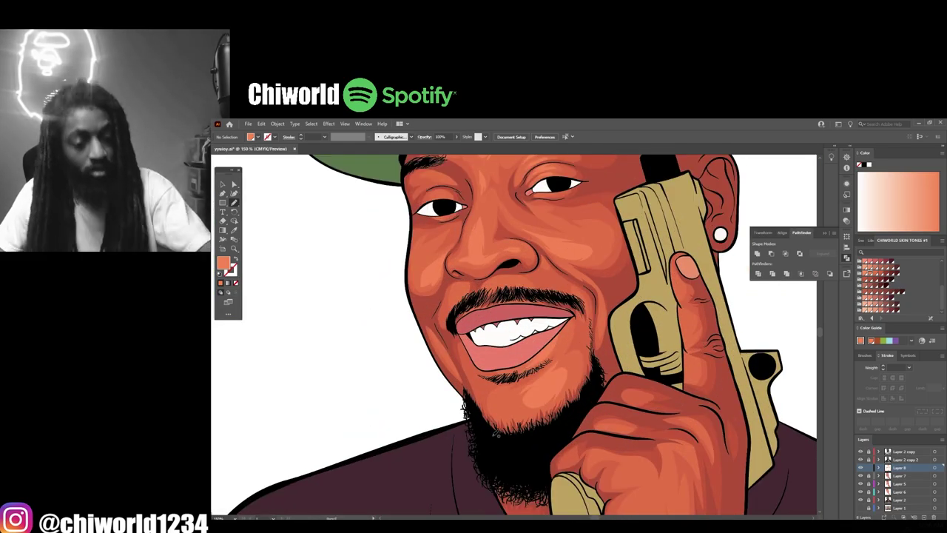
scroll(458, 425, "up", 1)
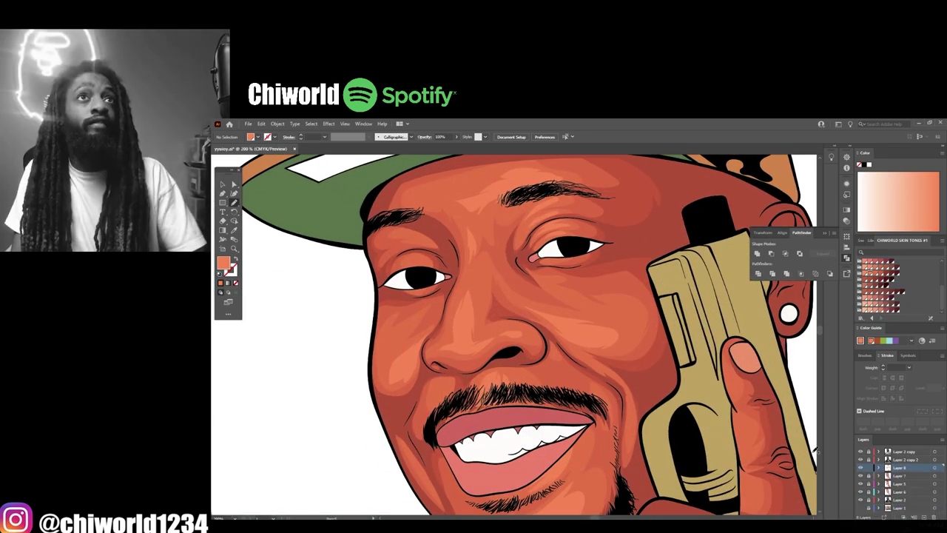
scroll(507, 227, "up", 1)
Step: Draw light orange highlight shapes on the forearm below the watch and the back of the hand
scroll(344, 278, "down", 5)
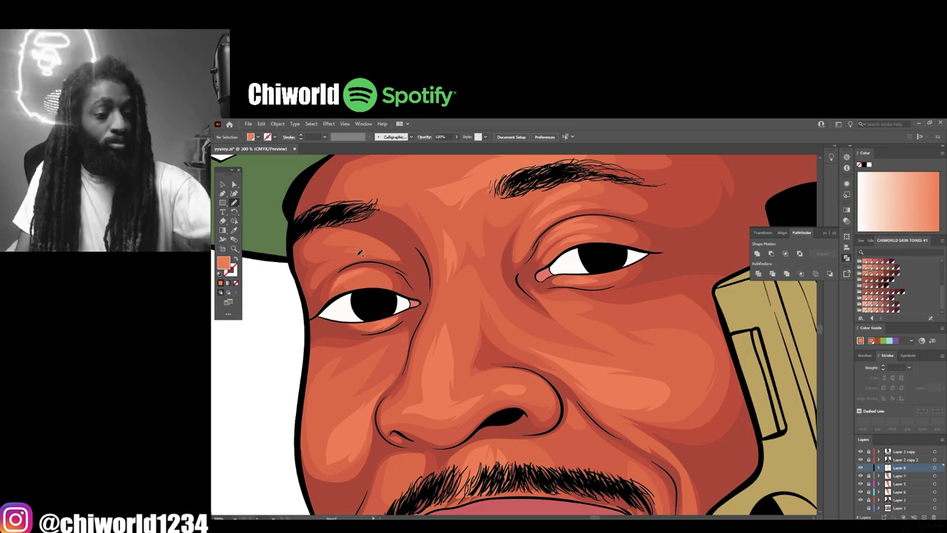
scroll(653, 486, "up", 3)
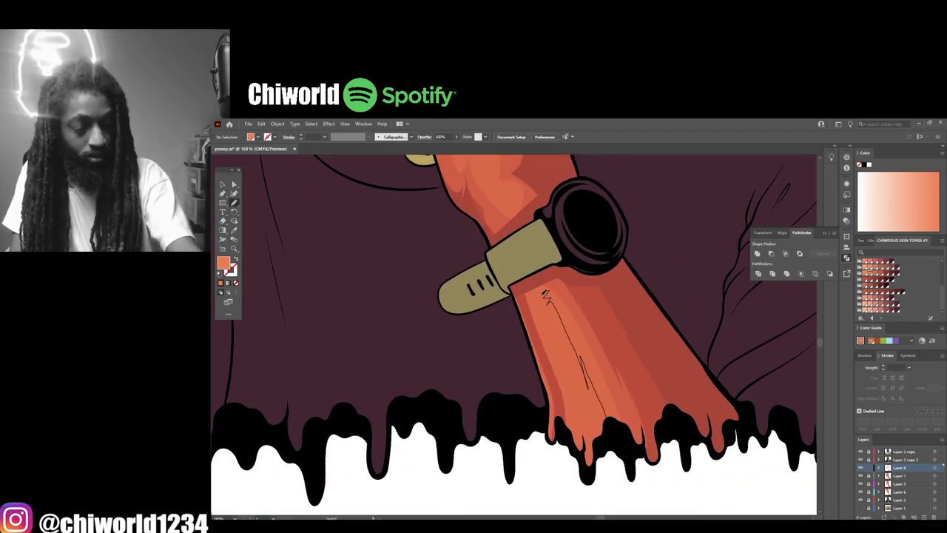
scroll(545, 296, "up", 5)
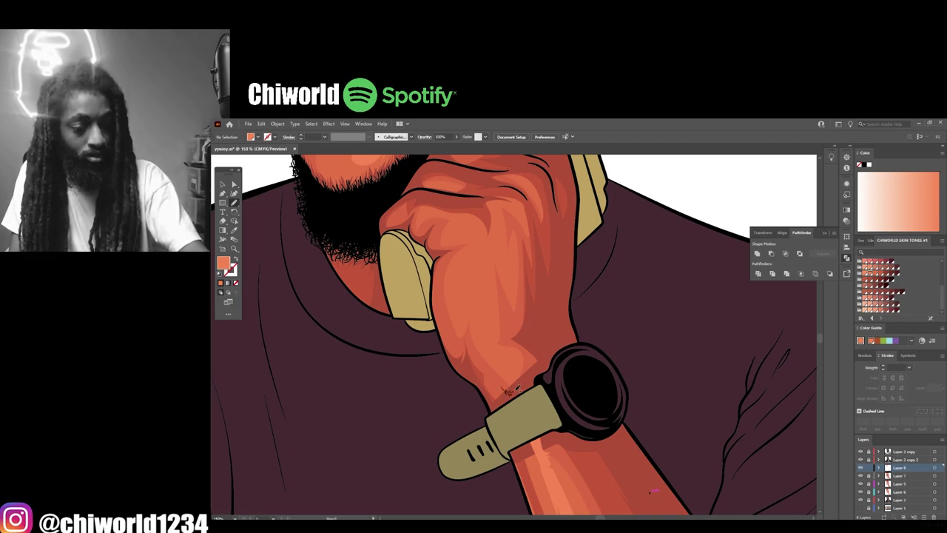
scroll(705, 438, "up", 5)
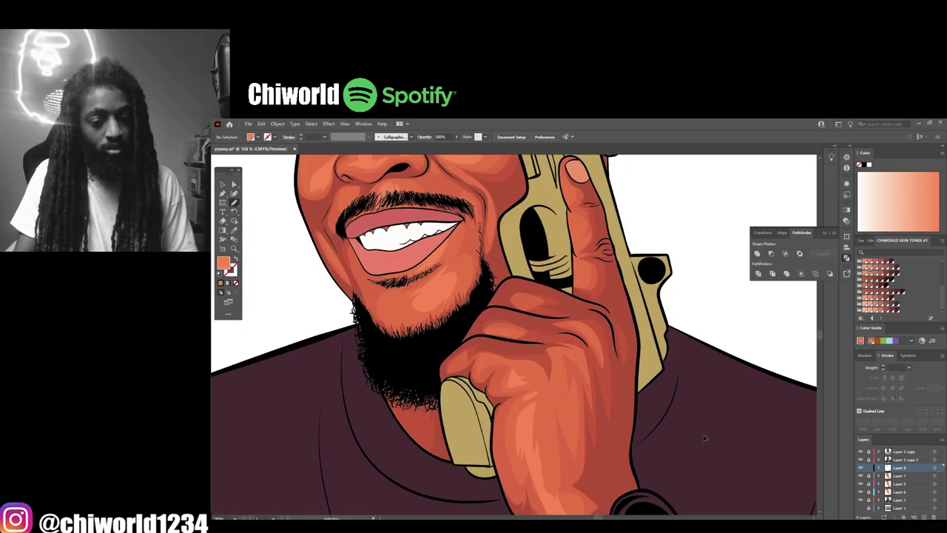
Step: Add light orange highlights to the knuckles and along the raised index finger
scroll(705, 438, "up", 1)
scroll(629, 425, "down", 4)
scroll(551, 415, "up", 5)
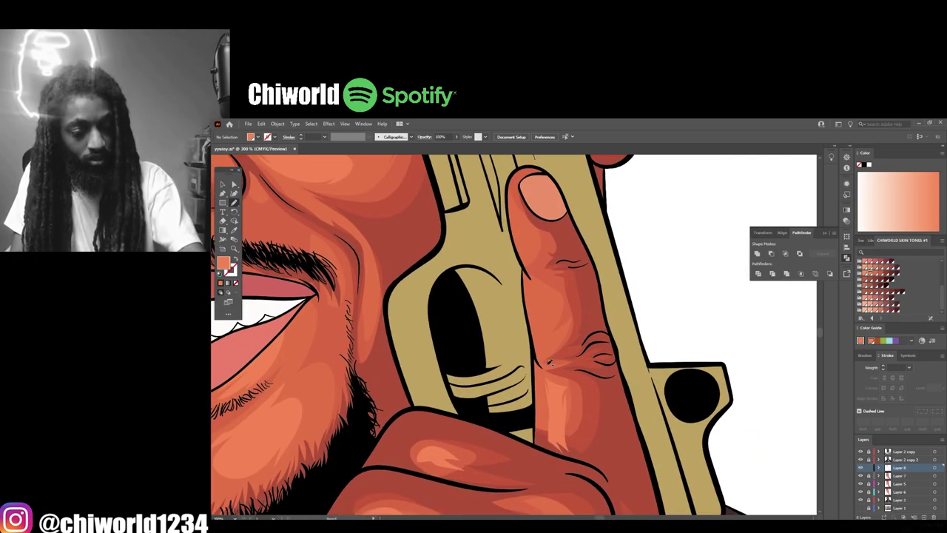
scroll(627, 393, "down", 6)
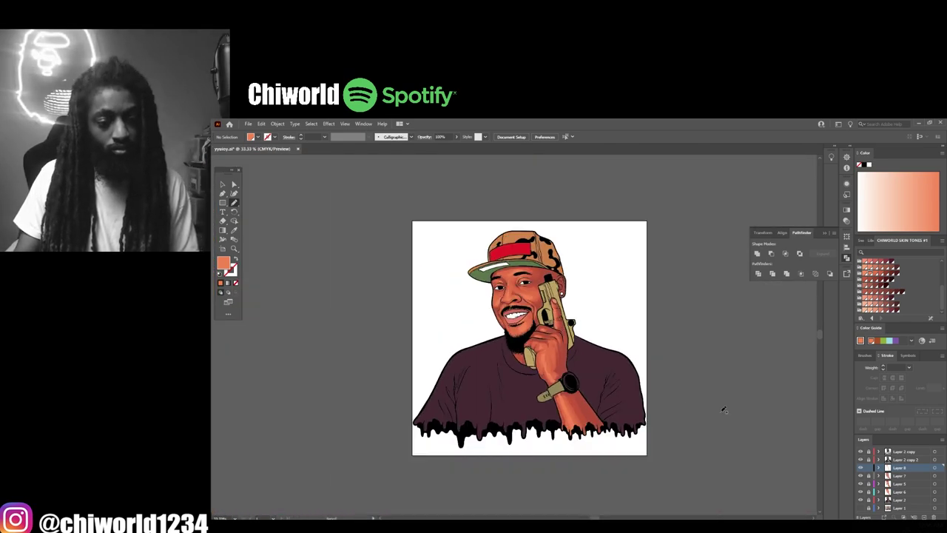
Step: Add a new layer above the highlights and draw a dark red shadow on the temple between cap, gun and ear
scroll(725, 397, "up", 6)
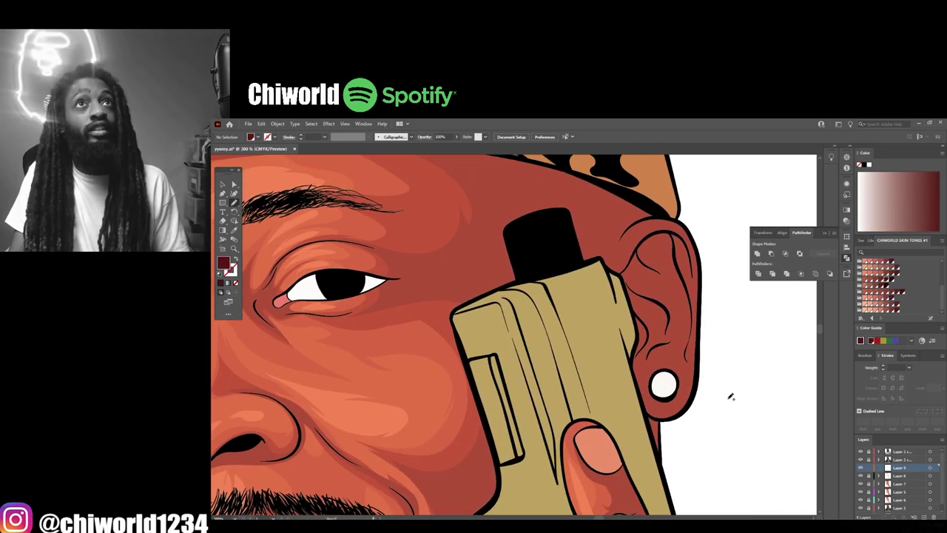
left_click(634, 261)
scroll(634, 260, "down", 1)
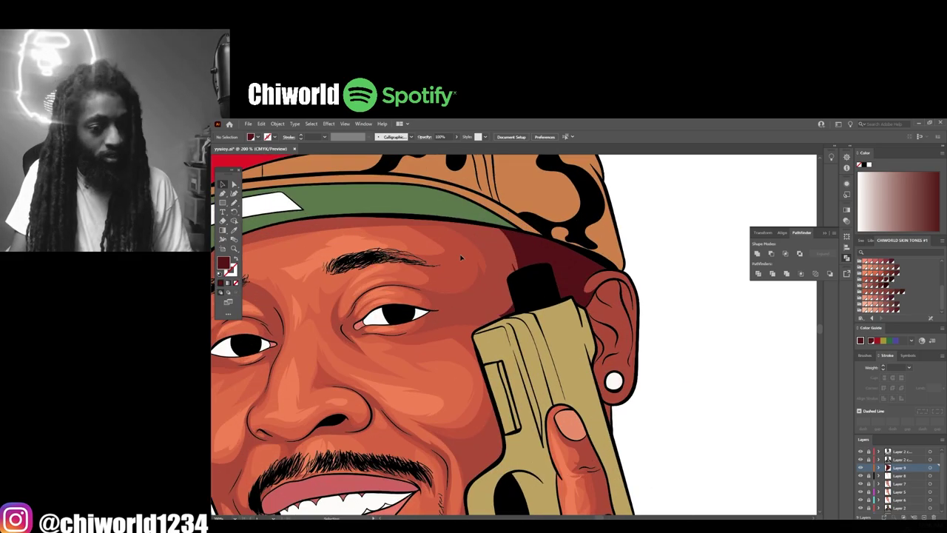
left_click(681, 412)
scroll(384, 331, "up", 1)
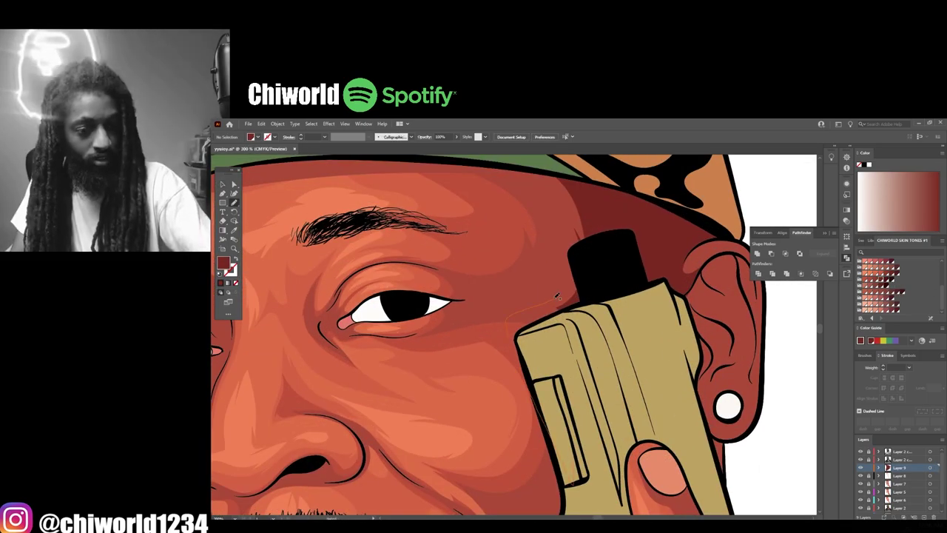
Step: Draw a dark red shadow along the cheek edge beside the gun, from the temple down to the beard
left_click_drag(558, 297, 573, 484)
key("ctrl+minus")
scroll(594, 450, "down", 2)
scroll(548, 370, "up", 1)
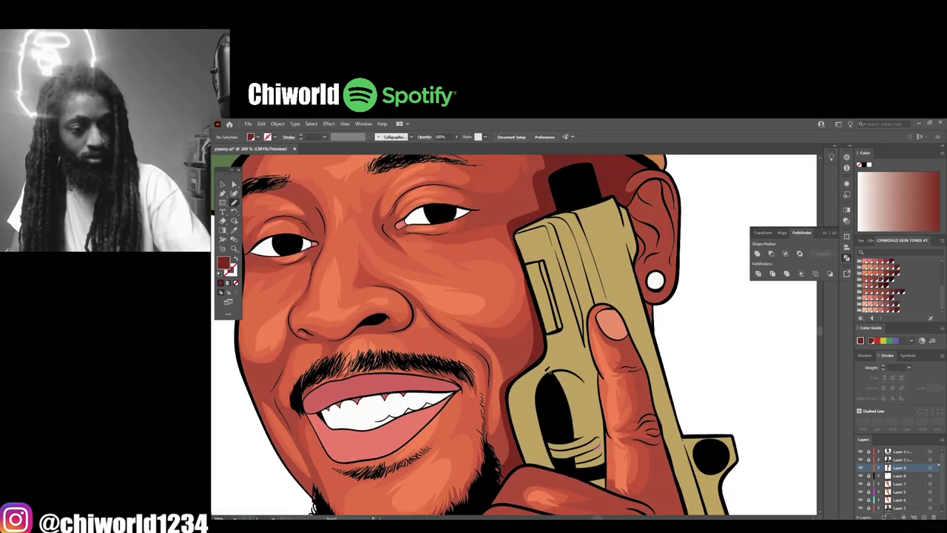
Step: Draw dark red shadows around the inner corner and socket of the eye nearest the cap brim
scroll(596, 447, "down", 2)
scroll(464, 415, "up", 5)
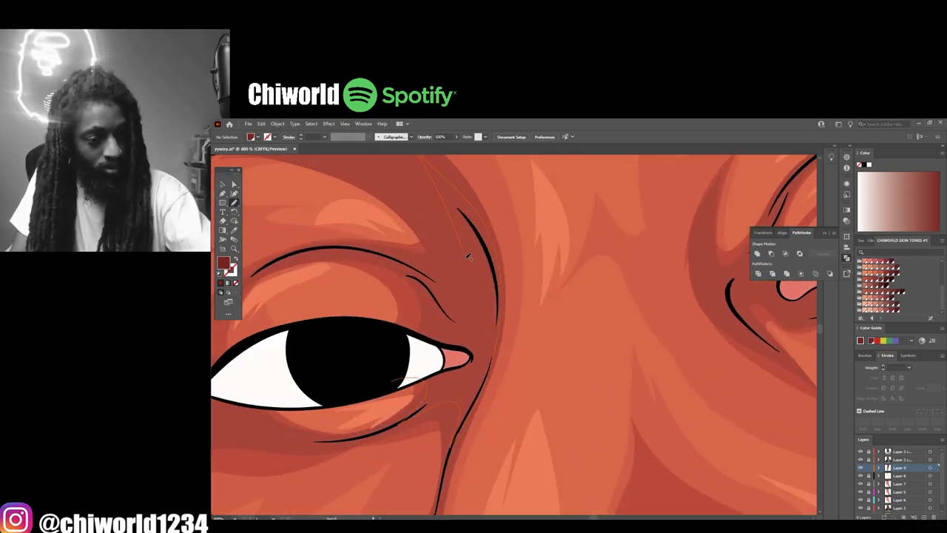
scroll(468, 256, "down", 5)
Step: Draw dark red shadows along the folds between the curled fingers and knuckles
scroll(403, 372, "up", 4)
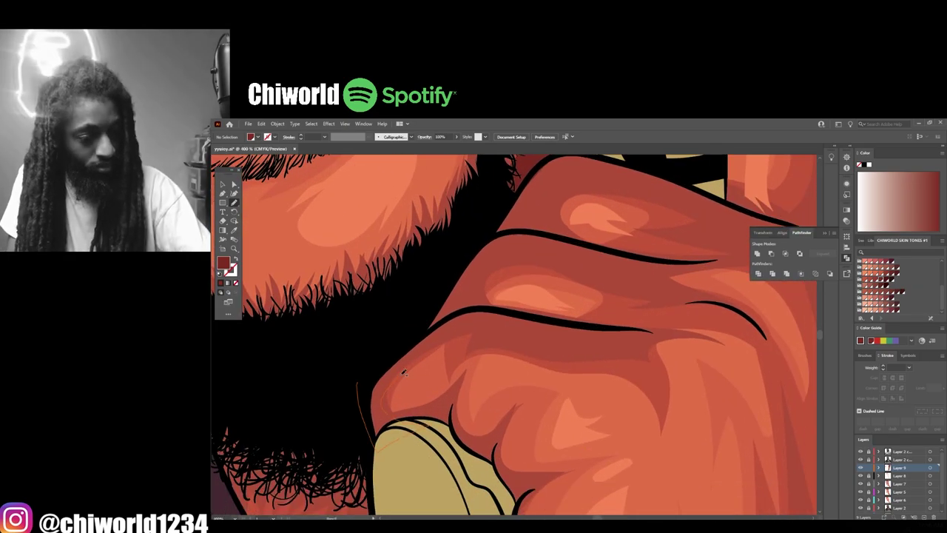
scroll(721, 294, "down", 3)
scroll(406, 279, "up", 2)
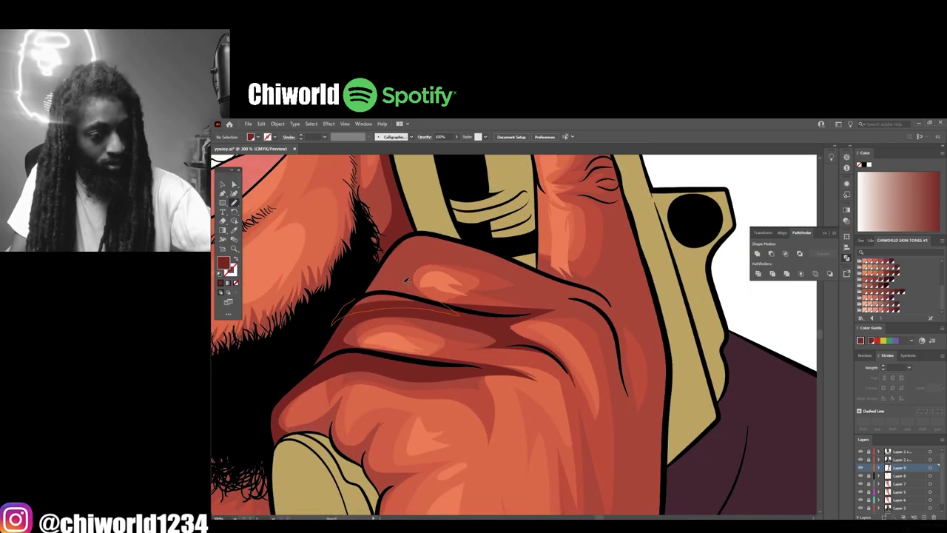
scroll(562, 259, "down", 3)
scroll(562, 464, "up", 3)
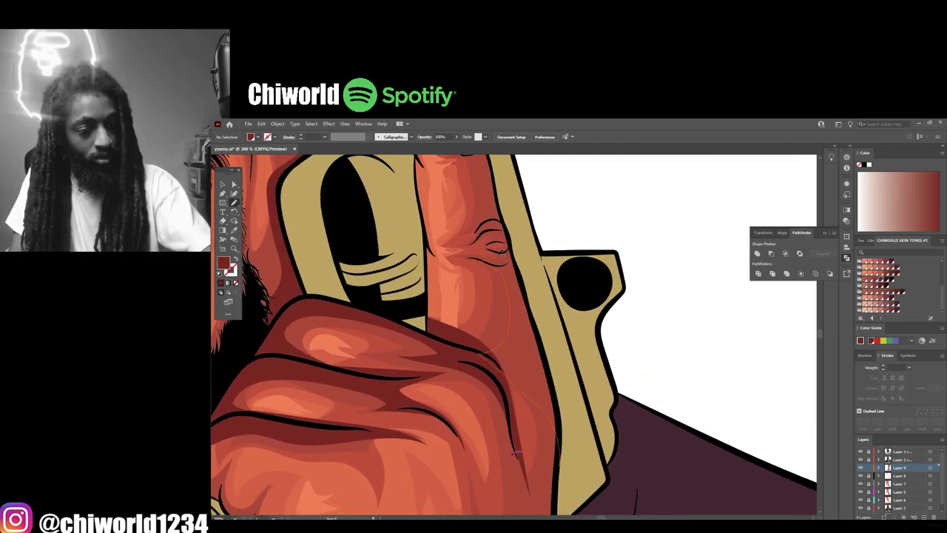
Step: Draw dark red shadows along the index finger's outer side and the hand's outer edge down to the watch
left_click_drag(502, 253, 489, 178)
scroll(492, 328, "up", 3)
scroll(512, 333, "down", 3)
scroll(564, 457, "up", 2)
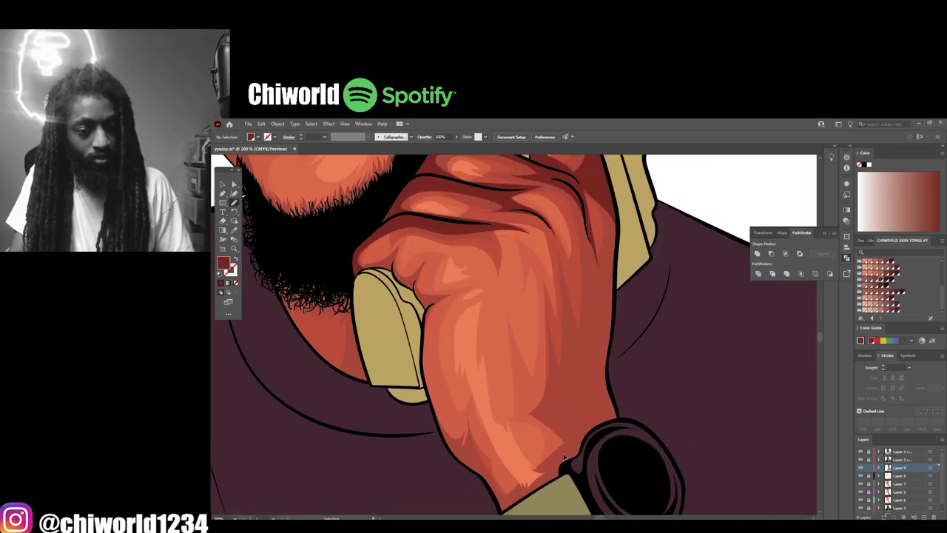
left_click_drag(586, 222, 581, 191)
scroll(579, 464, "down", 3)
scroll(590, 454, "up", 2)
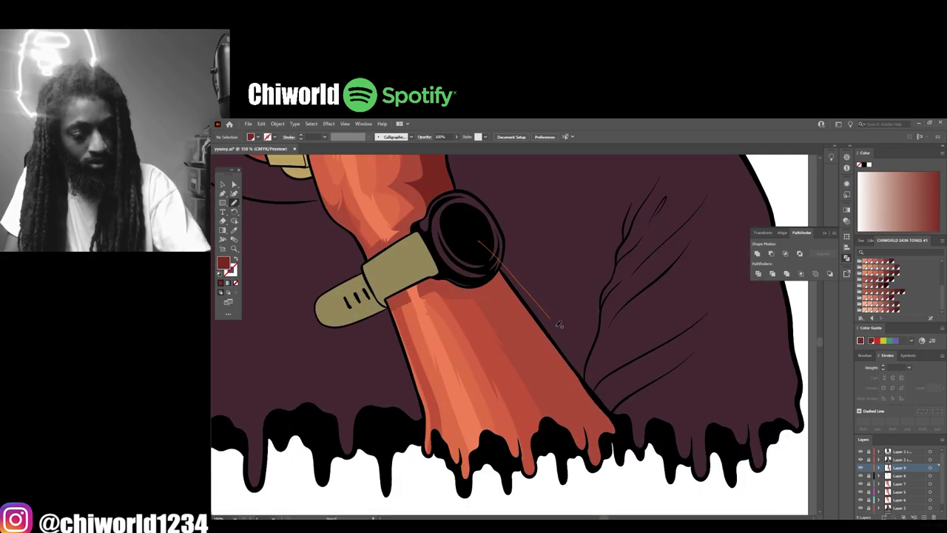
Step: Draw dark red shadows on the forearm's outer edge below the watch and on the neck under the beard
left_click_drag(446, 283, 480, 239)
scroll(517, 335, "down", 3)
scroll(466, 185, "up", 3)
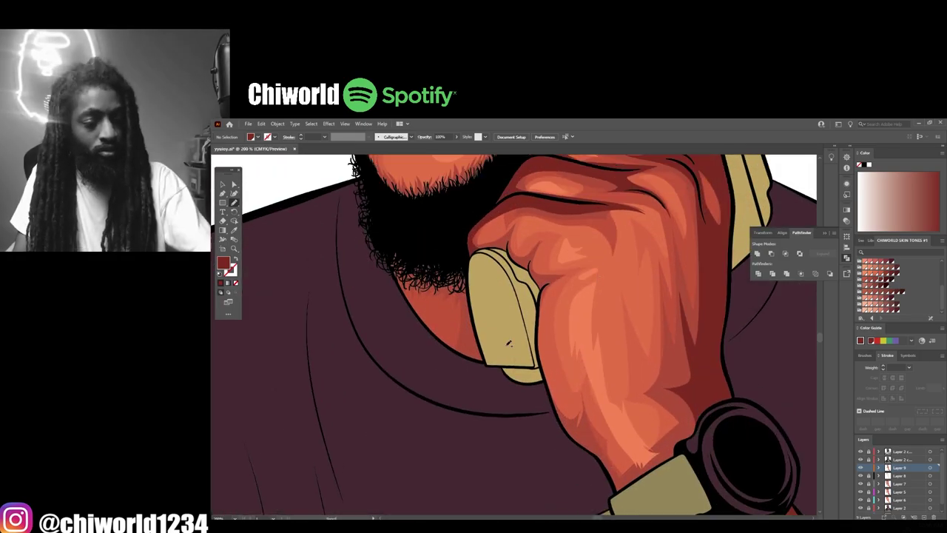
mouse_move(507, 343)
left_mouse_down()
mouse_move(485, 259)
mouse_move(503, 336)
left_mouse_up()
scroll(518, 393, "down", 3)
Step: Draw dark red shadows inside the ear's folds and around the earring
scroll(666, 421, "up", 5)
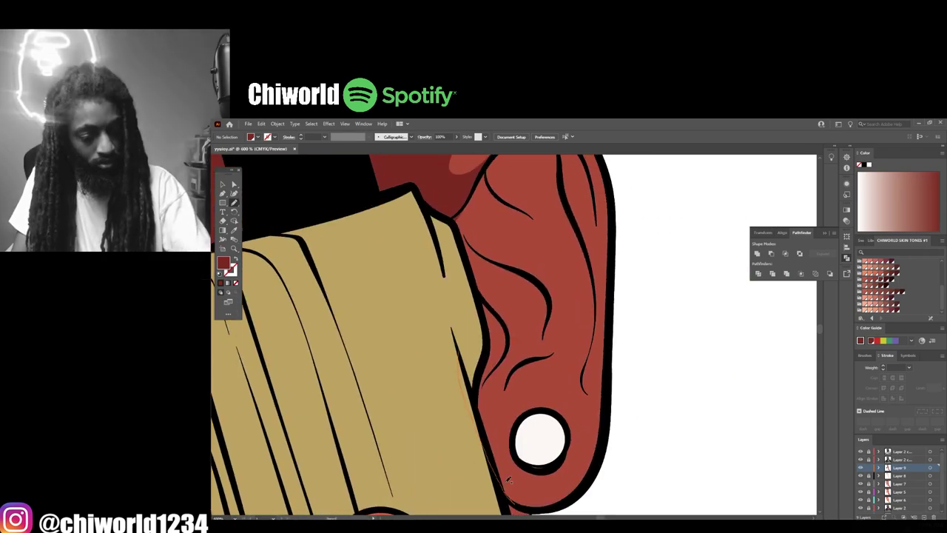
scroll(459, 267, "up", 2)
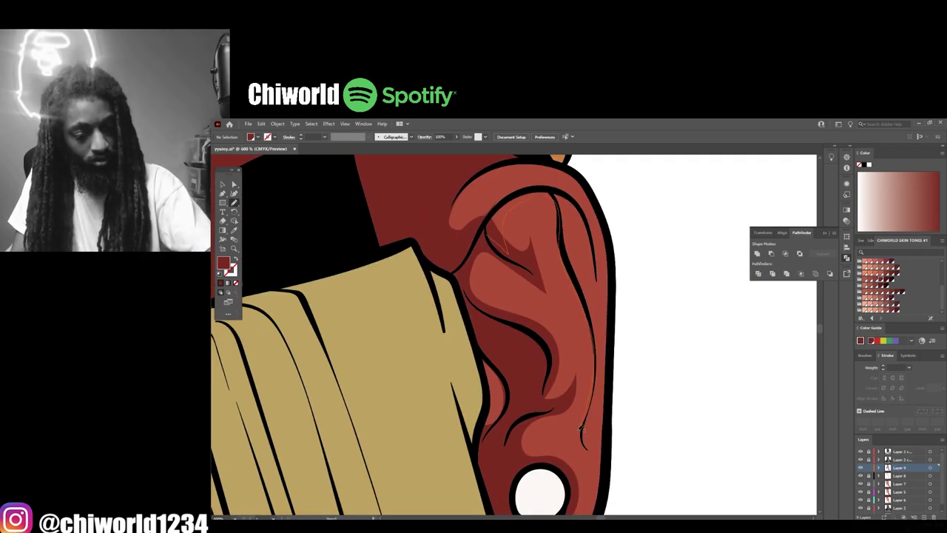
scroll(515, 153, "down", 5)
Step: Add dark red shadows above the upper eyelid nearest the gun and finish the remaining deep facial shadows
scroll(503, 355, "up", 4)
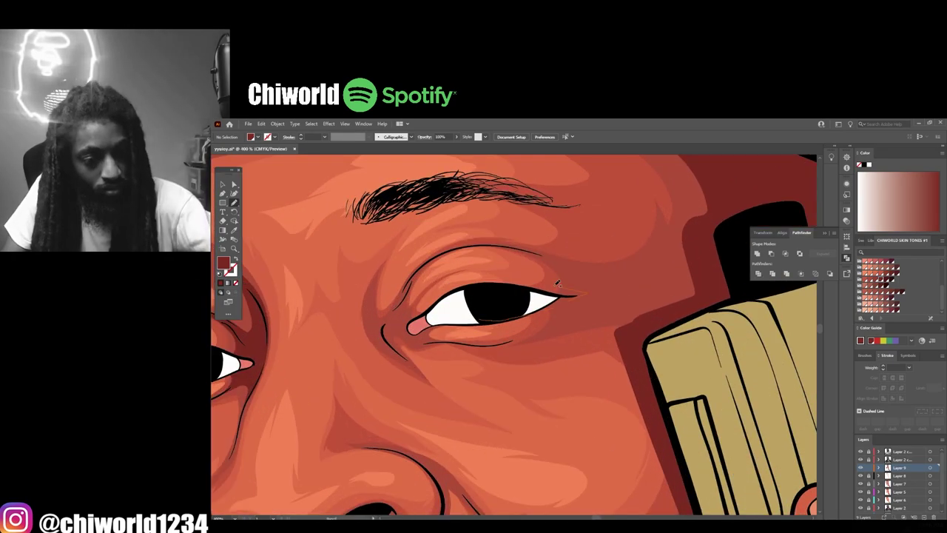
scroll(503, 379, "down", 3)
scroll(479, 409, "up", 4)
scroll(541, 275, "down", 4)
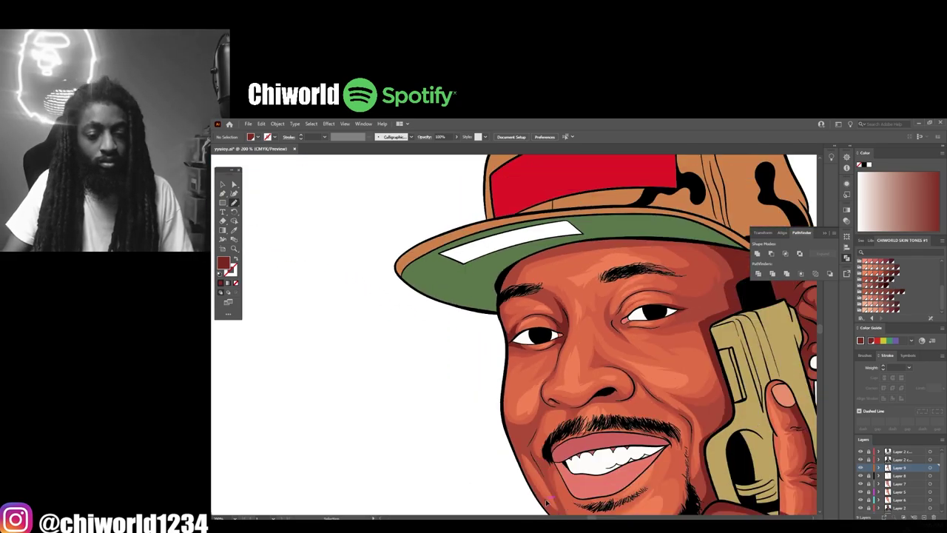
scroll(564, 479, "up", 3)
scroll(514, 332, "down", 7)
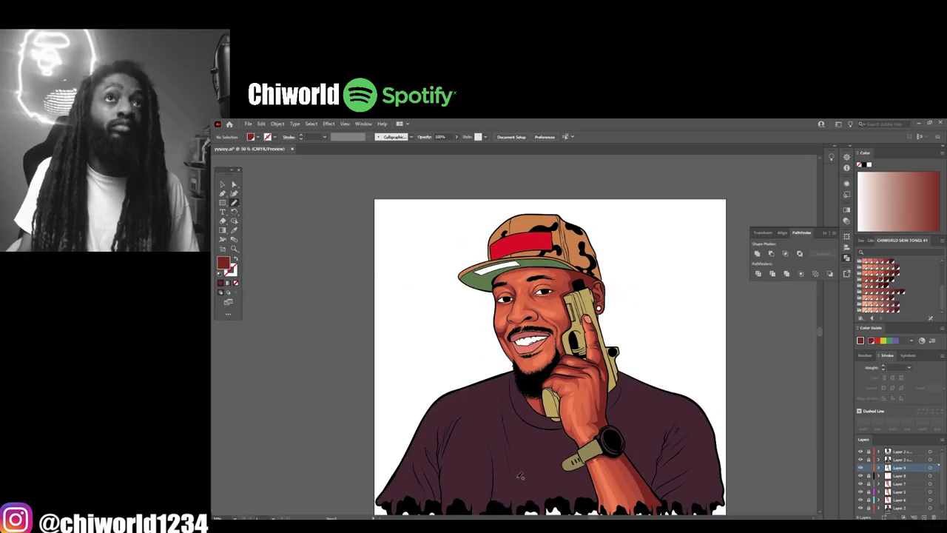
Step: Create a new layer directly above the Layer 2 copy 2 line art layer
scroll(553, 339, "up", 2)
scroll(570, 340, "down", 1)
scroll(552, 340, "up", 1)
scroll(552, 340, "down", 2)
left_click(893, 459)
left_click(924, 517)
scroll(821, 380, "up", 1)
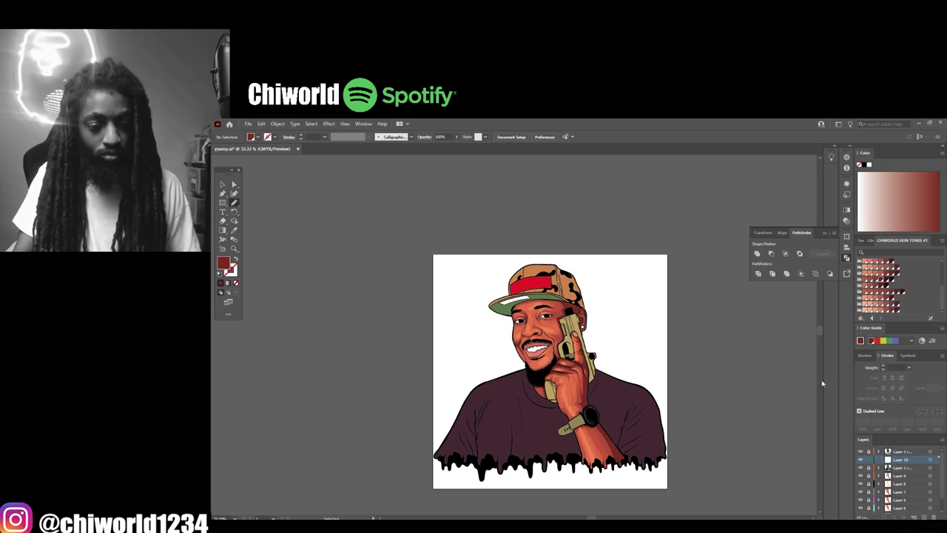
Step: Choose a muted purple fill and draw shadow shapes on the whites of both eyes
scroll(526, 335, "up", 4)
scroll(877, 278, "up", 3)
left_click(866, 268)
scroll(343, 267, "up", 1)
scroll(491, 281, "up", 7)
scroll(347, 329, "up", 1)
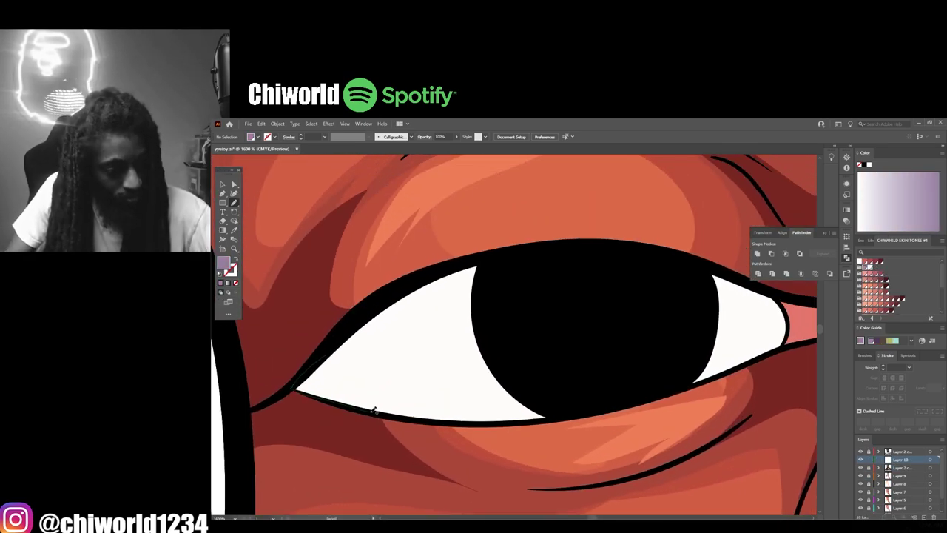
scroll(539, 429, "down", 5)
scroll(586, 441, "up", 5)
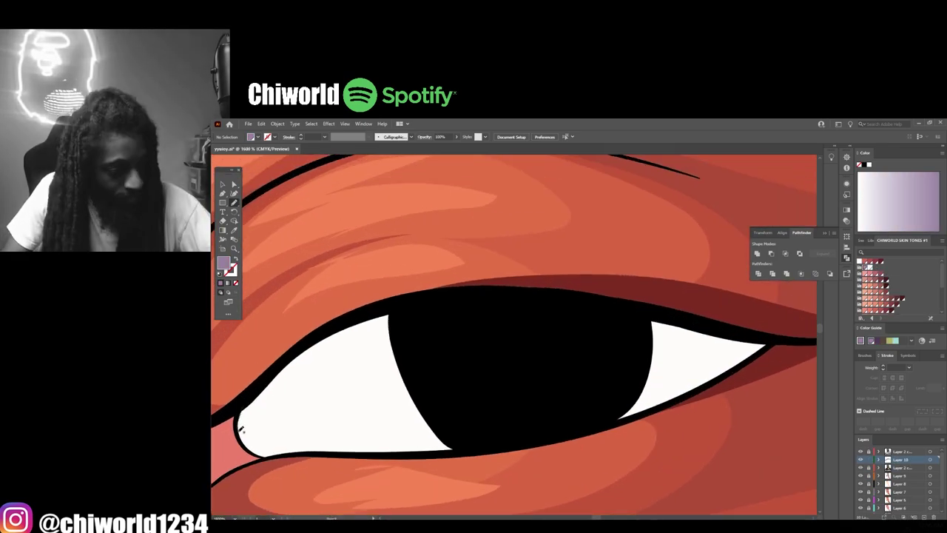
scroll(781, 339, "down", 5)
Step: Draw muted purple shadows on the teeth near the gun-side mouth corner and along the lower tooth line, leaving rounded white areas
scroll(714, 319, "up", 5)
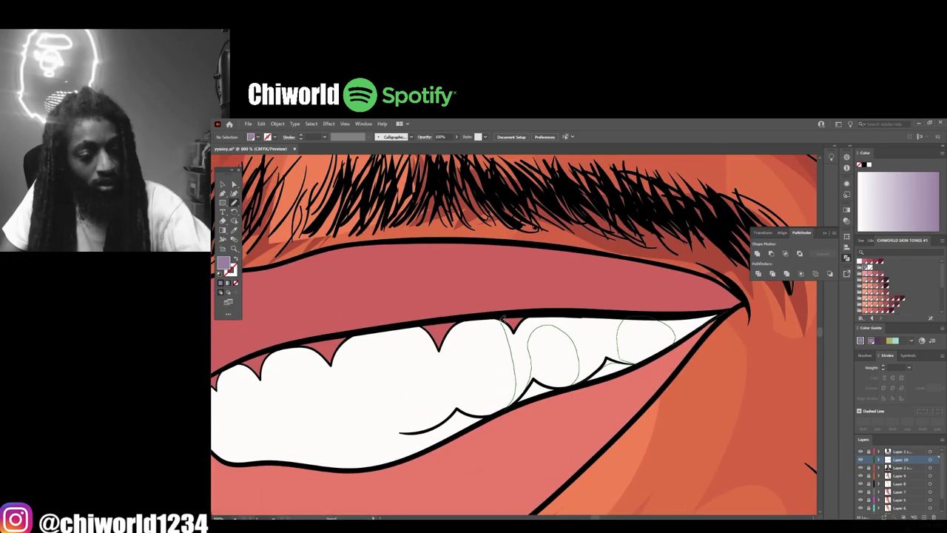
left_click_drag(738, 304, 733, 306)
left_click_drag(633, 362, 679, 320)
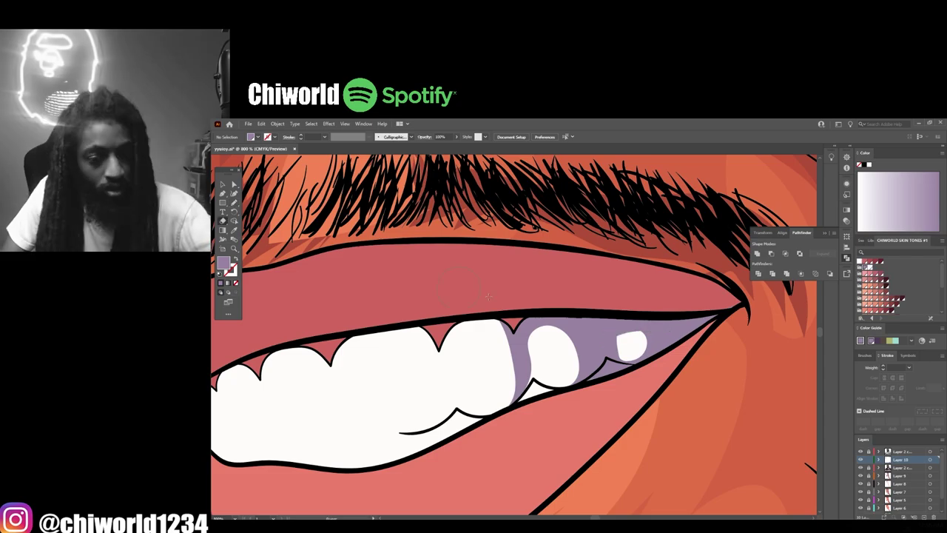
scroll(463, 300, "down", 5)
scroll(462, 300, "up", 5)
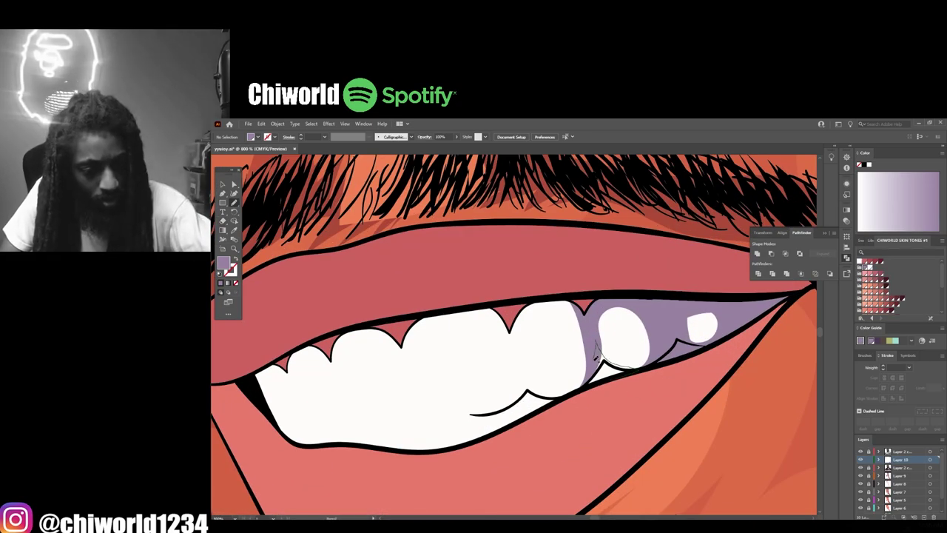
left_click_drag(538, 408, 544, 405)
scroll(543, 405, "down", 6)
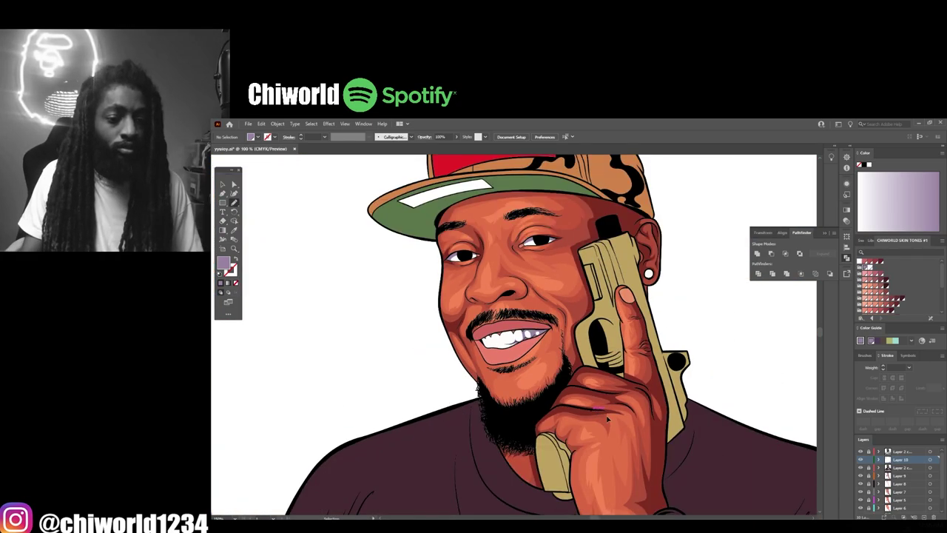
Step: Change the fill to dark burgundy and draw a shadow shape along the upper lip's lower edge
scroll(495, 341, "up", 4)
scroll(477, 292, "up", 1)
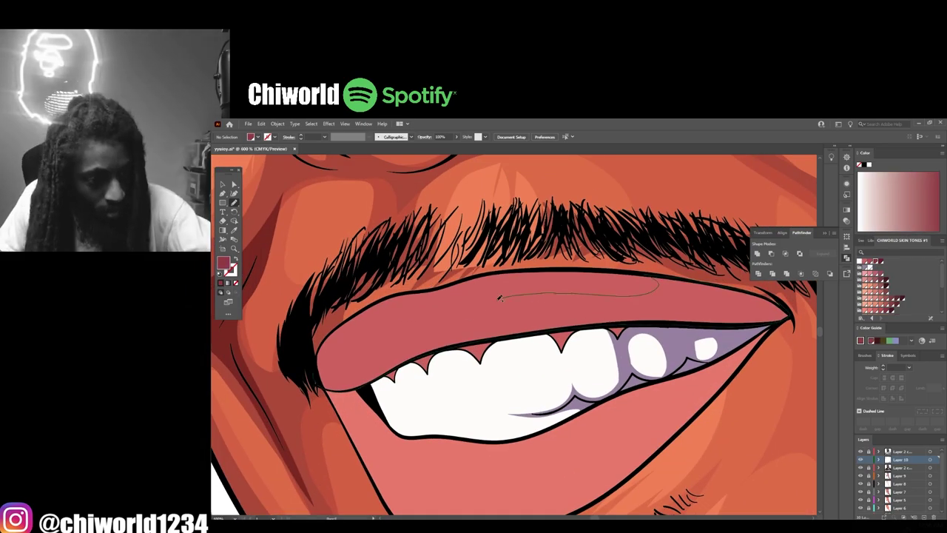
left_click_drag(500, 298, 784, 318)
scroll(420, 485, "down", 5)
scroll(503, 333, "up", 5)
left_click_drag(473, 355, 552, 313)
Step: Switch to a lighter crimson fill and draw a shadow shape along the lower lip's outer edge
left_click(870, 261)
left_click_drag(738, 293, 738, 311)
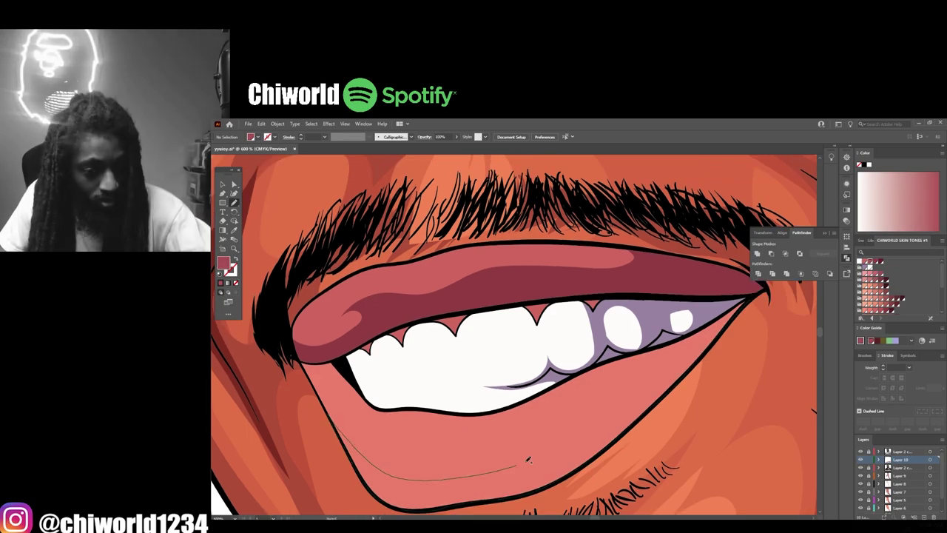
left_click_drag(630, 352, 630, 353)
scroll(631, 353, "down", 4)
scroll(626, 357, "up", 5)
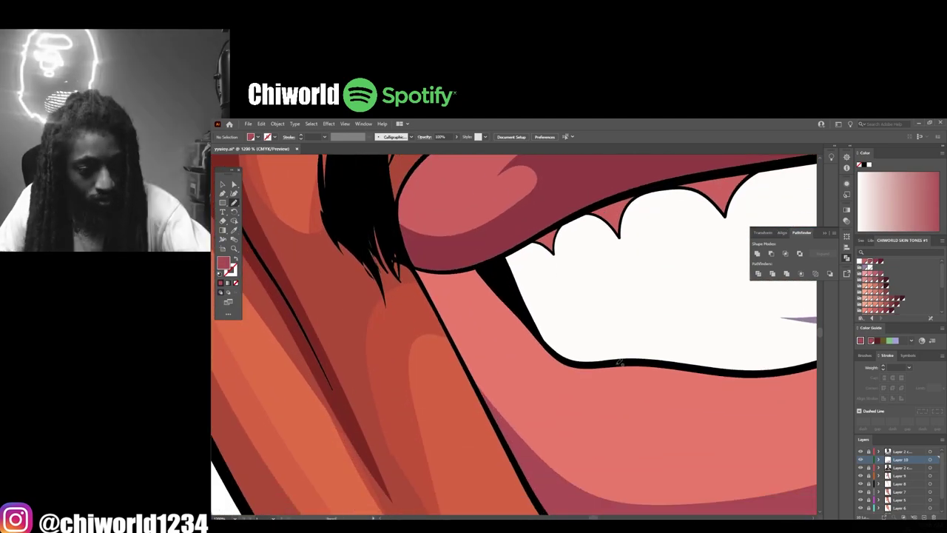
scroll(490, 261, "down", 8)
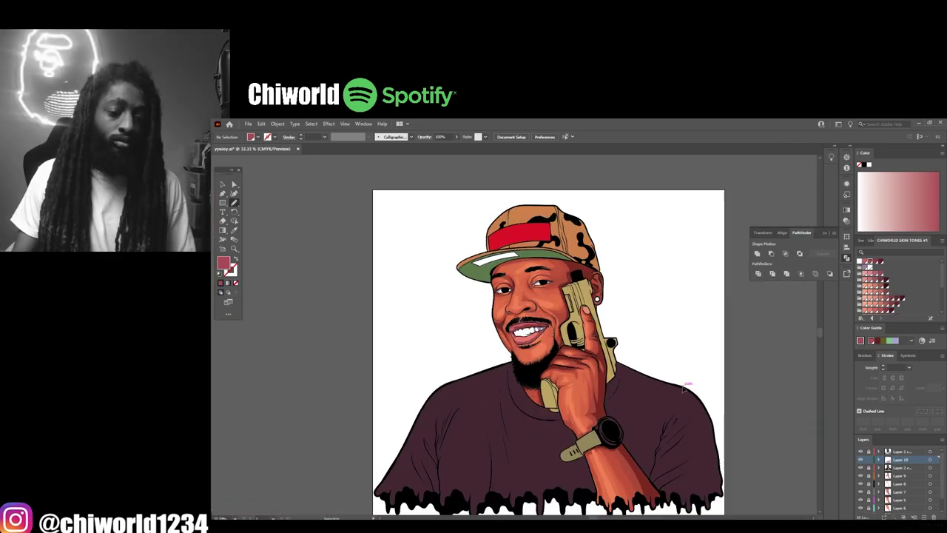
Step: Sample the gun's tan color, darken the fill to a deep olive brown and activate the Pencil tool
scroll(630, 424, "up", 2)
scroll(631, 424, "up", 1)
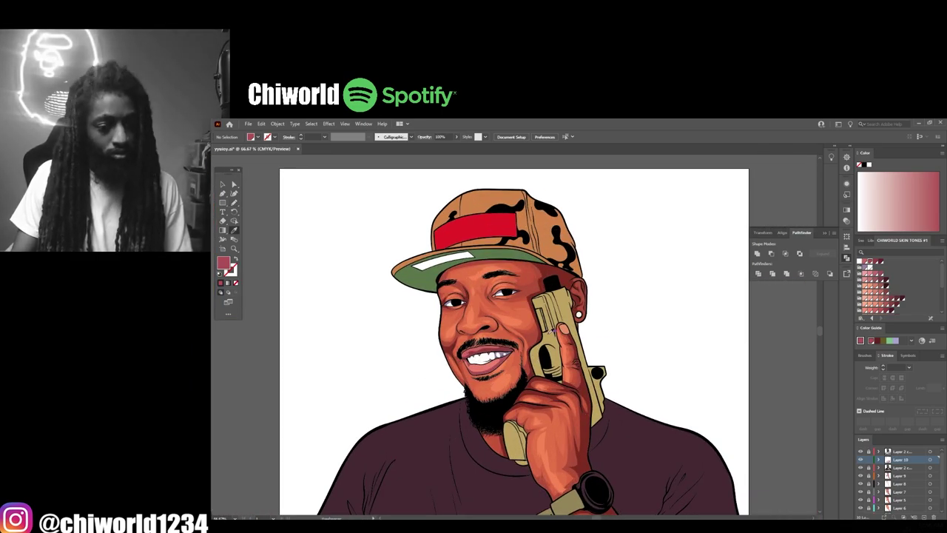
left_click(552, 331)
double_click(223, 263)
left_click(531, 330)
left_click(659, 274)
key("n")
scroll(510, 342, "down", 1)
scroll(554, 474, "up", 2)
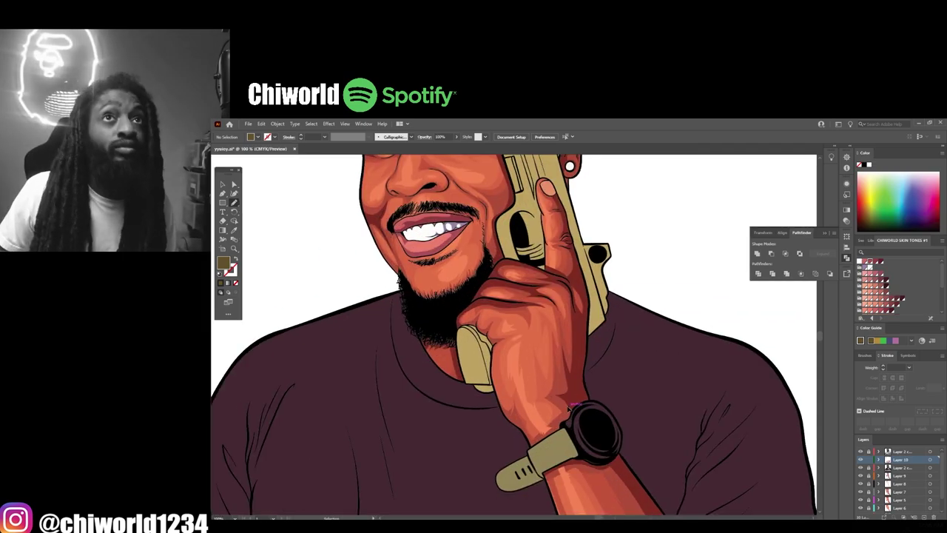
Step: Draw deep olive brown shadows along the edges and ridge of the gun grip below the hand
scroll(487, 377, "up", 4)
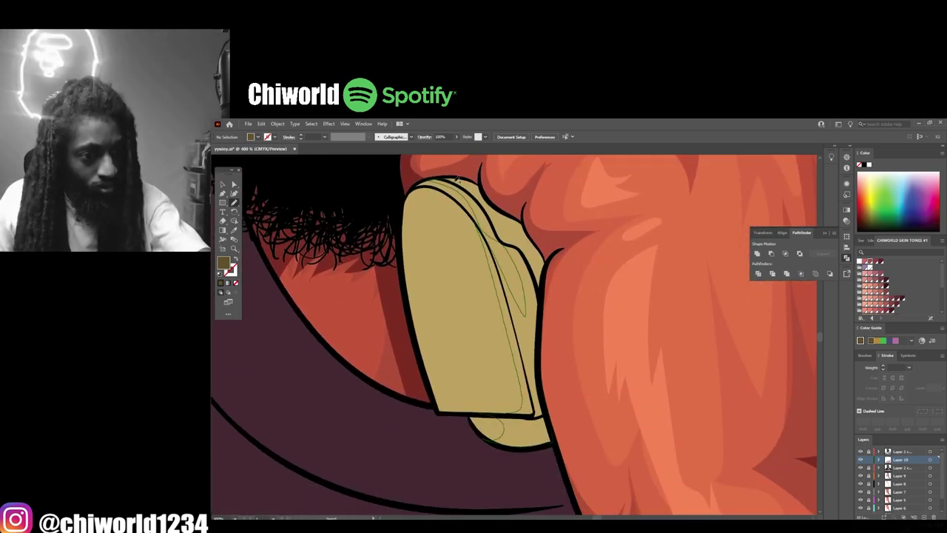
scroll(548, 417, "down", 2)
scroll(530, 273, "up", 3)
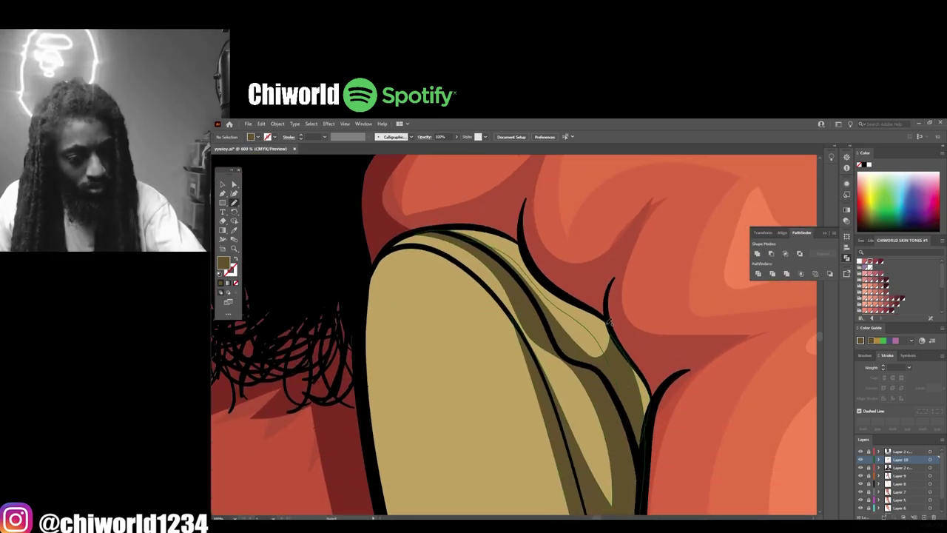
Step: Draw olive brown shadows around the gun's trigger guard opening and on the trigger, leaving rounded tan areas
scroll(509, 235, "down", 3)
scroll(730, 413, "up", 4)
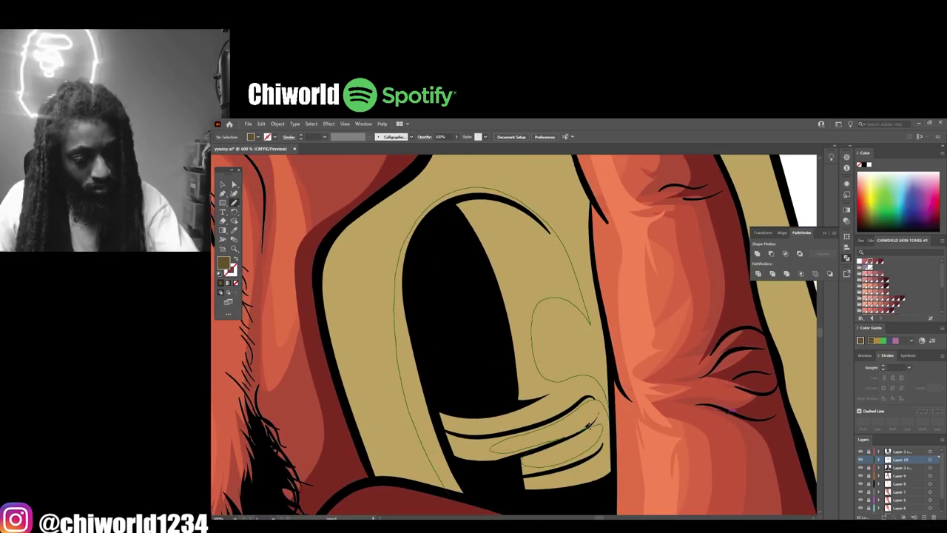
scroll(731, 409, "down", 3)
Step: Draw curved olive brown shadows on the gun's frame and around the rectangular slot on its face side
scroll(450, 313, "up", 3)
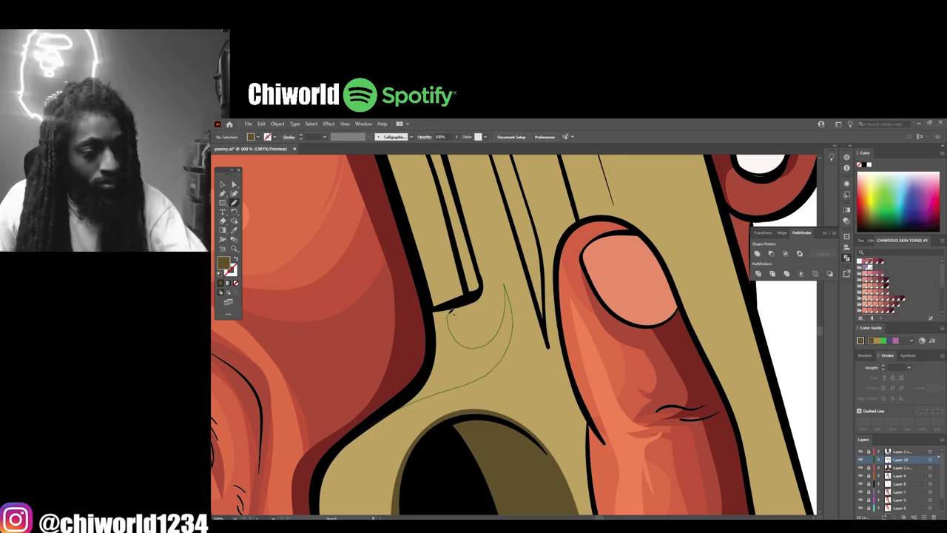
scroll(436, 326, "up", 3)
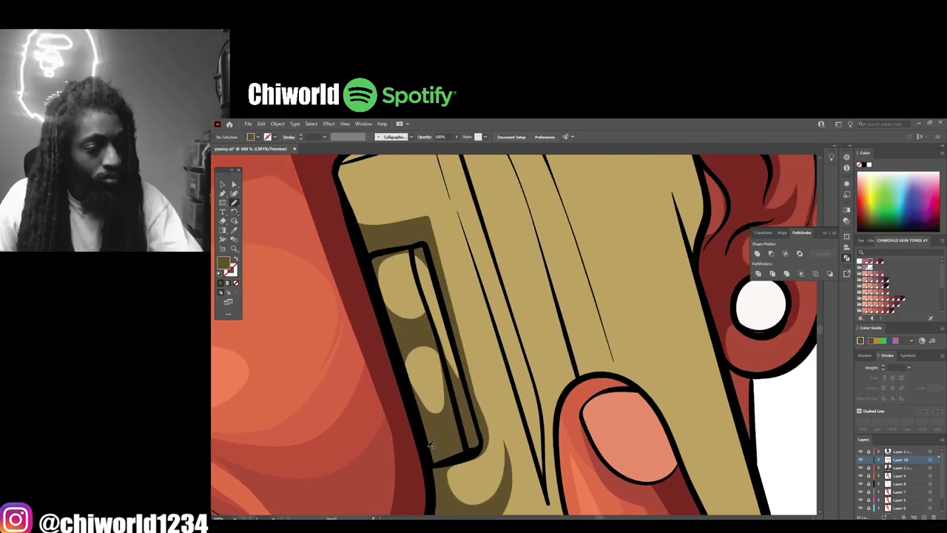
scroll(411, 250, "down", 3)
scroll(529, 447, "up", 3)
scroll(496, 266, "down", 3)
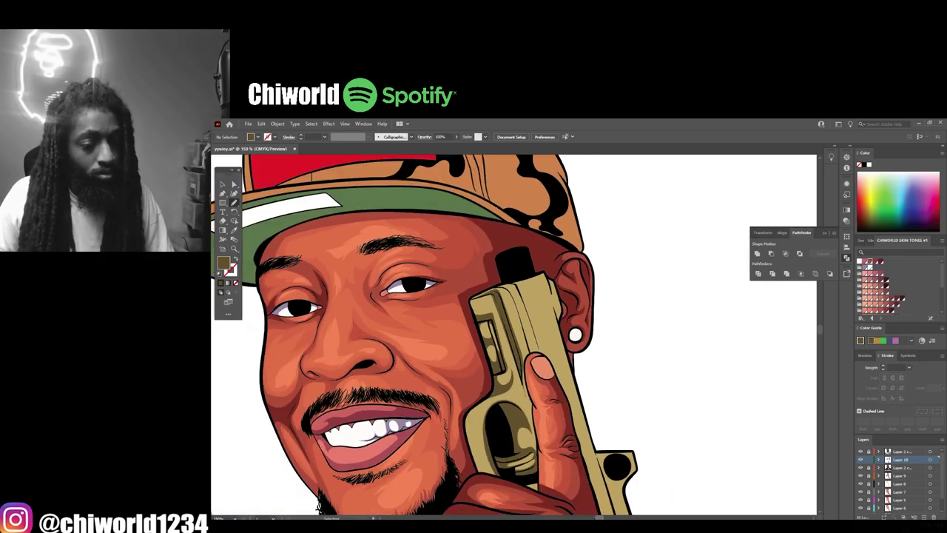
Step: Draw olive brown shadows along the gun slide's ridges and muzzle end beside the cheek
scroll(580, 487, "up", 3)
scroll(566, 497, "down", 3)
scroll(557, 474, "up", 3)
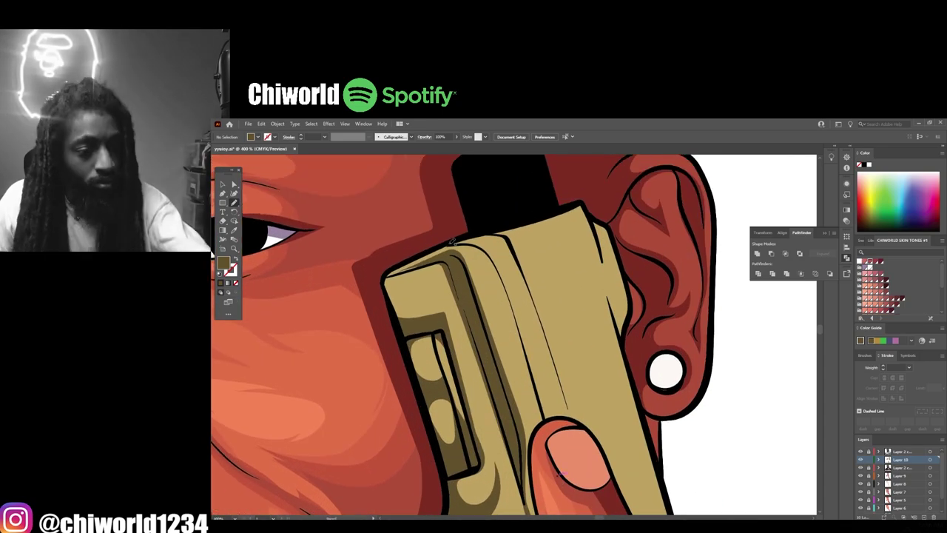
scroll(549, 215, "down", 3)
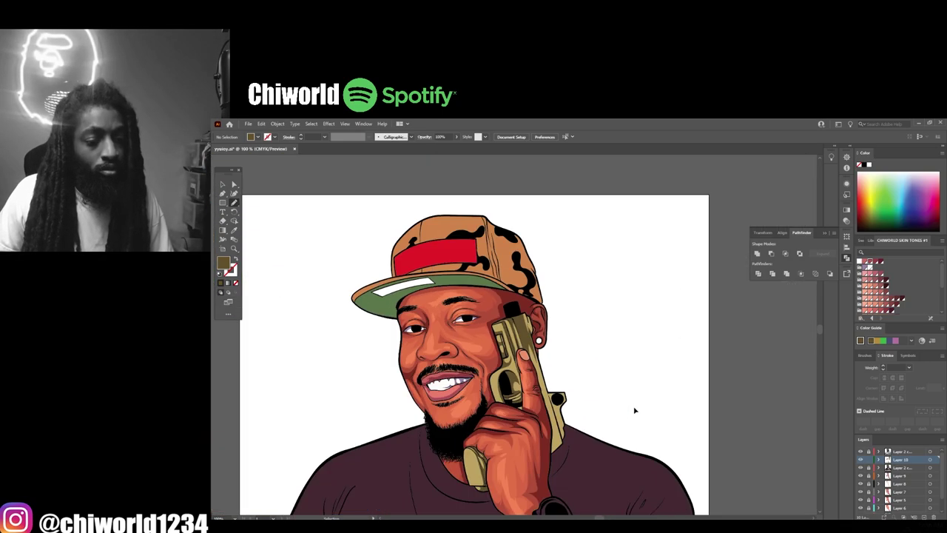
Step: Shade the rear of the gun with olive brown stripes and long shadows along the slide edge and around the round hole
scroll(541, 415, "up", 3)
left_click_drag(526, 344, 511, 404)
scroll(523, 370, "up", 5)
left_click_drag(492, 333, 522, 431)
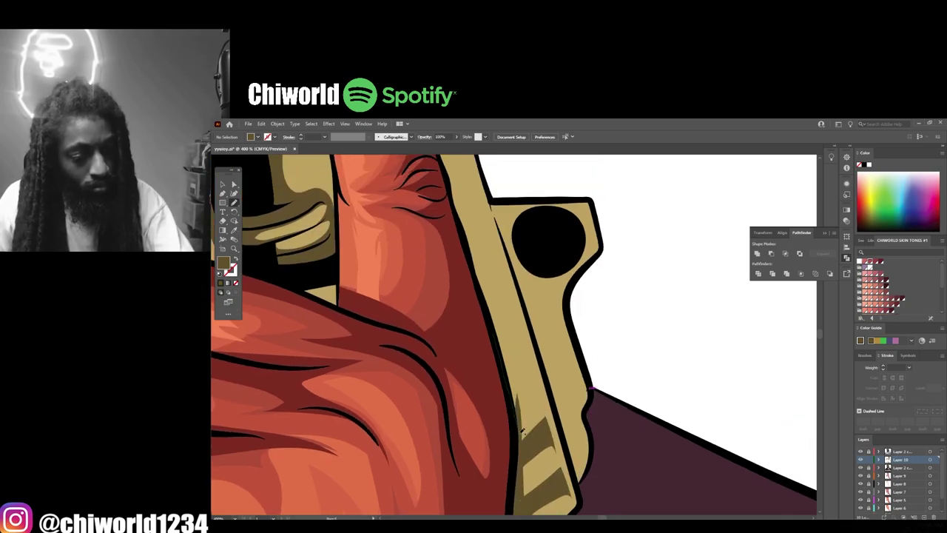
left_click_drag(573, 327, 594, 262)
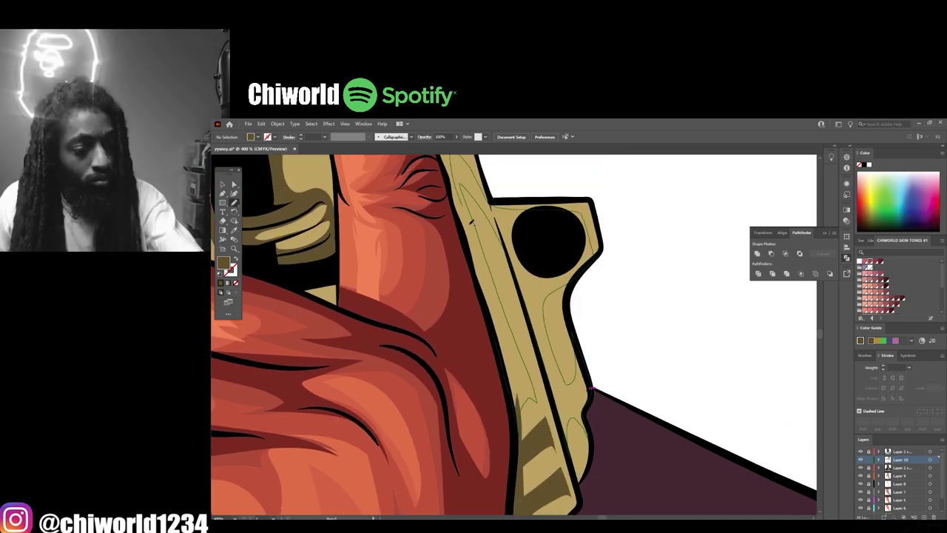
left_click_drag(472, 222, 456, 182)
scroll(515, 355, "down", 4)
scroll(502, 300, "up", 3)
left_click_drag(520, 399, 501, 304)
scroll(481, 320, "down", 5)
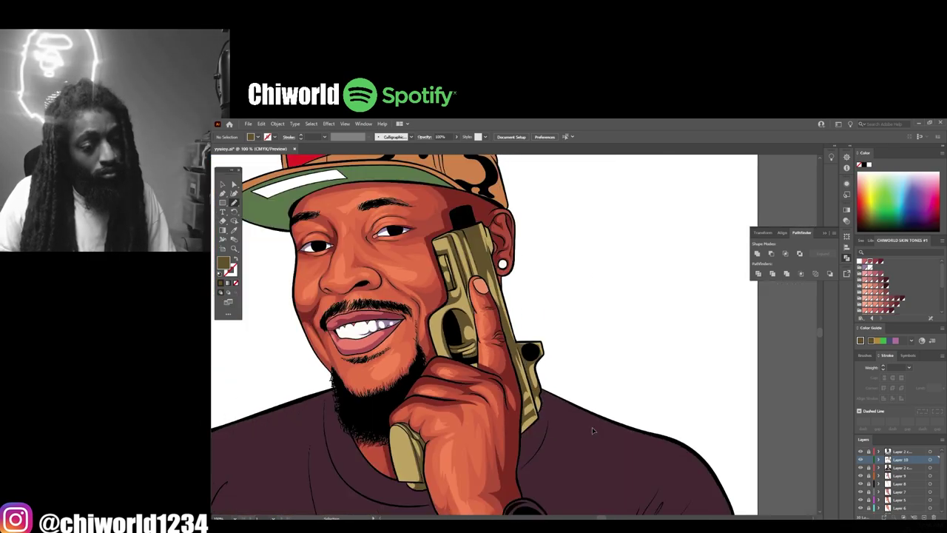
scroll(591, 427, "up", 6)
scroll(508, 467, "down", 6)
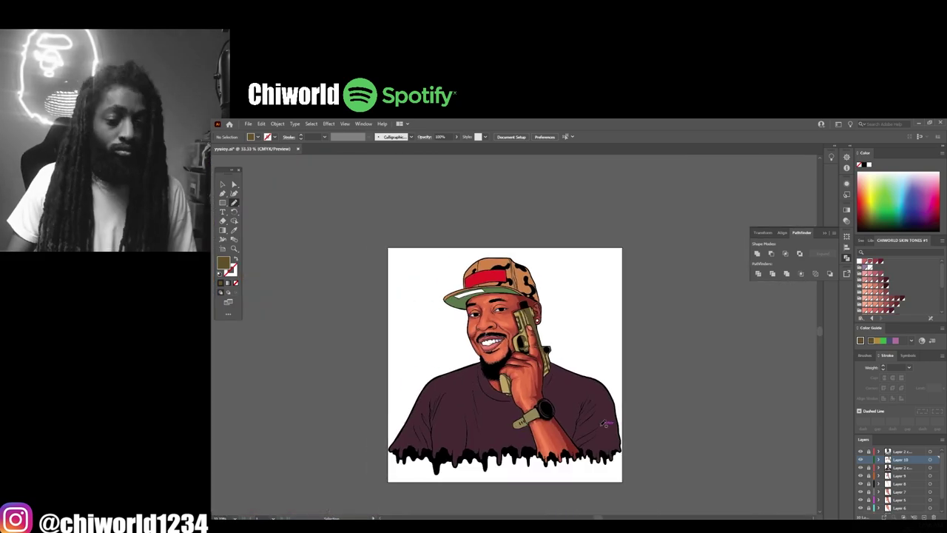
Step: Sample the watch strap's olive color and darken the fill to a deep olive
scroll(563, 414, "up", 3)
scroll(607, 433, "down", 1)
scroll(604, 433, "up", 3)
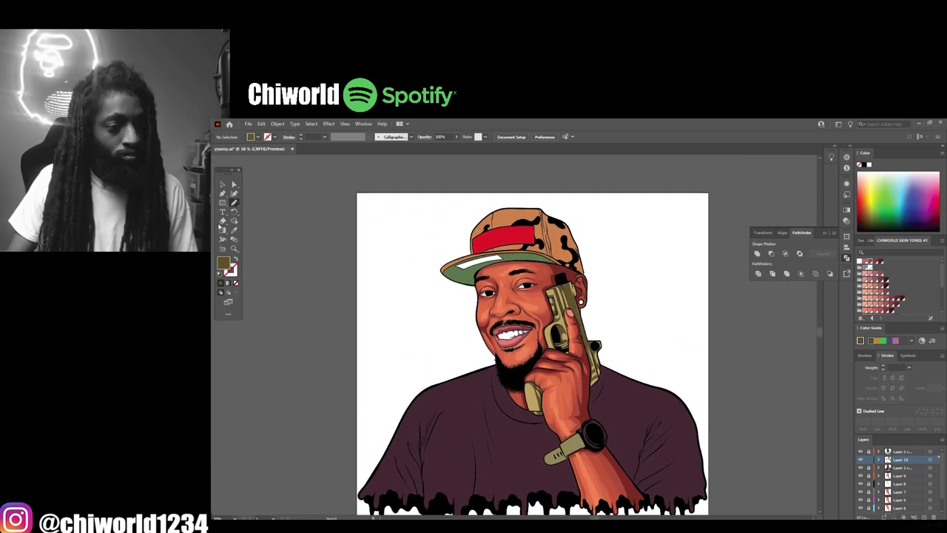
key("i")
scroll(574, 405, "down", 2)
scroll(575, 416, "up", 5)
left_click(567, 293)
double_click(223, 263)
left_click(524, 337)
key("Return")
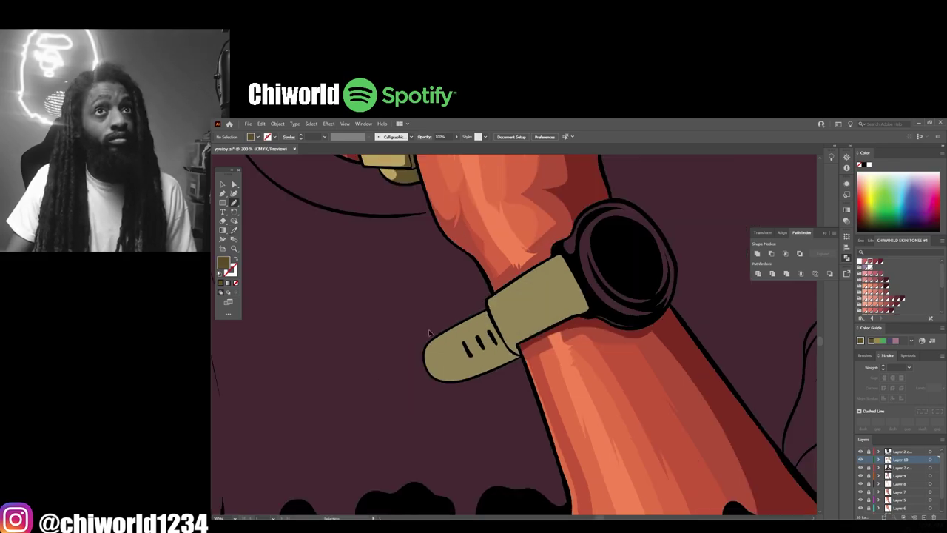
Step: Draw rounded deep olive camouflage patches across the watch band section next to the watch face
scroll(594, 346, "up", 2)
left_click_drag(450, 310, 642, 332)
mouse_move(447, 261)
left_mouse_down()
mouse_move(486, 254)
mouse_move(453, 274)
left_mouse_up()
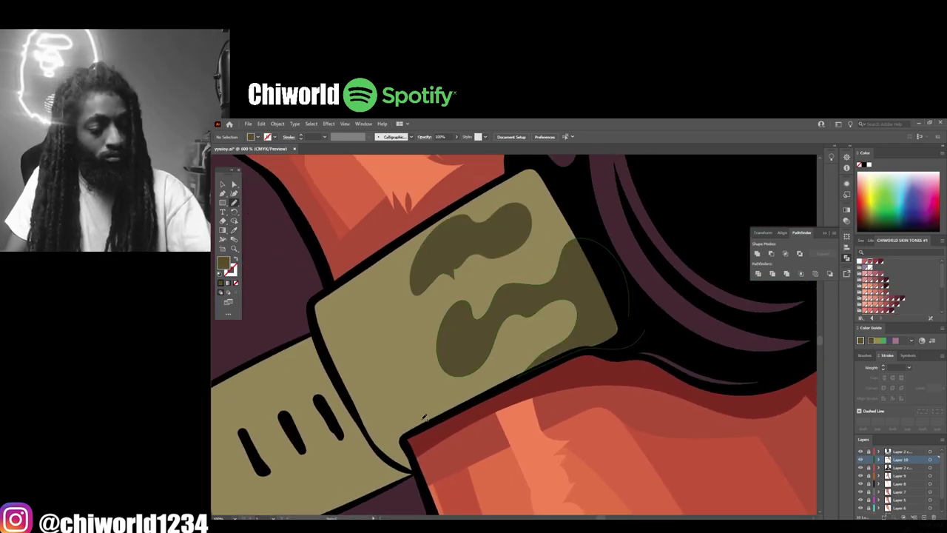
left_click_drag(423, 419, 424, 422)
left_click_drag(358, 275, 498, 281)
left_click_drag(478, 327, 480, 327)
left_click_drag(640, 252, 642, 254)
left_click_drag(666, 169, 664, 170)
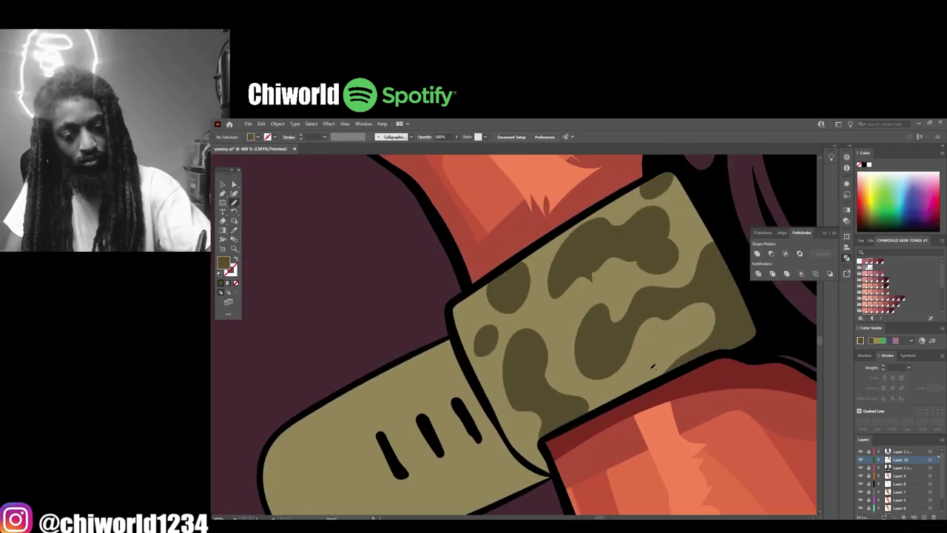
left_click_drag(649, 362, 648, 360)
Step: Draw a deep olive shadow on the strap's free end, alongside the edge of the camouflaged band section
key("ctrl+minus")
key("ctrl+minus")
key("ctrl+minus")
key("ctrl+minus")
key("ctrl+minus")
key("ctrl+minus")
key("ctrl+minus")
key("ctrl+plus")
key("ctrl+plus")
key("ctrl+plus")
key("ctrl+plus")
key("ctrl+plus")
scroll(699, 425, "up", 2)
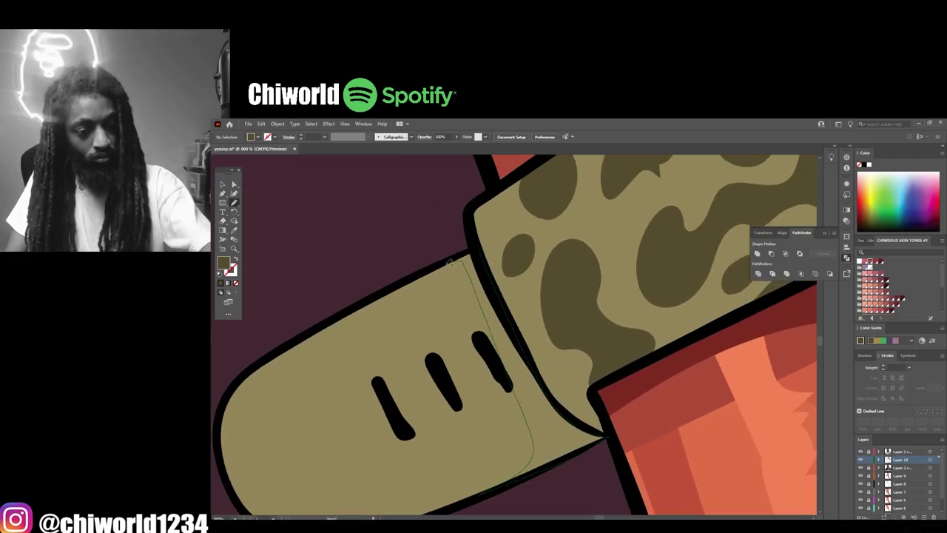
scroll(451, 261, "down", 4)
Step: Sample the green of the cap brim's underside and darken the fill to a very dark green
scroll(503, 244, "up", 3)
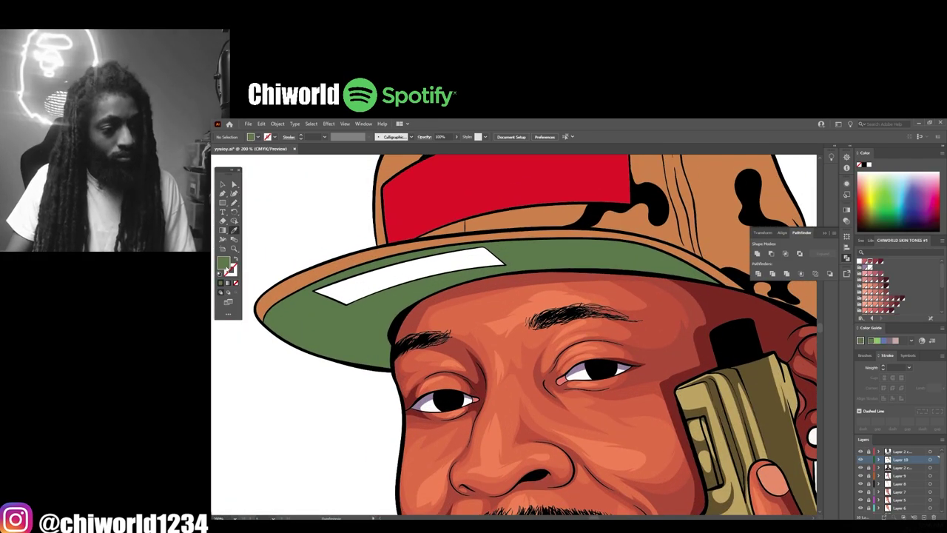
double_click(223, 263)
left_click(660, 275)
Step: Draw very dark green shadows on both ends of the brim's underside, leaving a rounded lighter green area between them
scroll(345, 358, "up", 3)
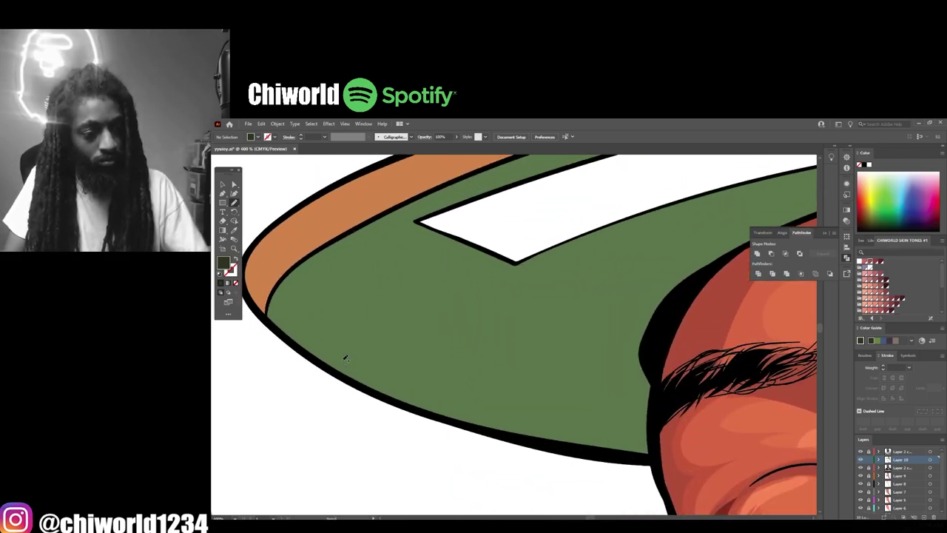
left_click_drag(655, 404, 407, 385)
scroll(355, 356, "down", 3)
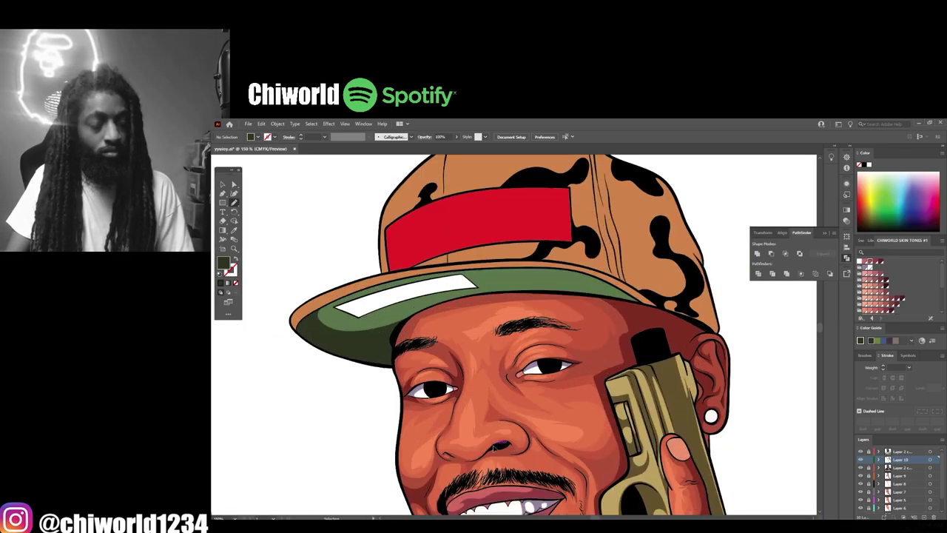
scroll(575, 305, "up", 3)
mouse_move(549, 225)
left_mouse_down()
mouse_move(721, 324)
mouse_move(579, 247)
left_mouse_up()
scroll(466, 326, "down", 5)
scroll(452, 328, "up", 4)
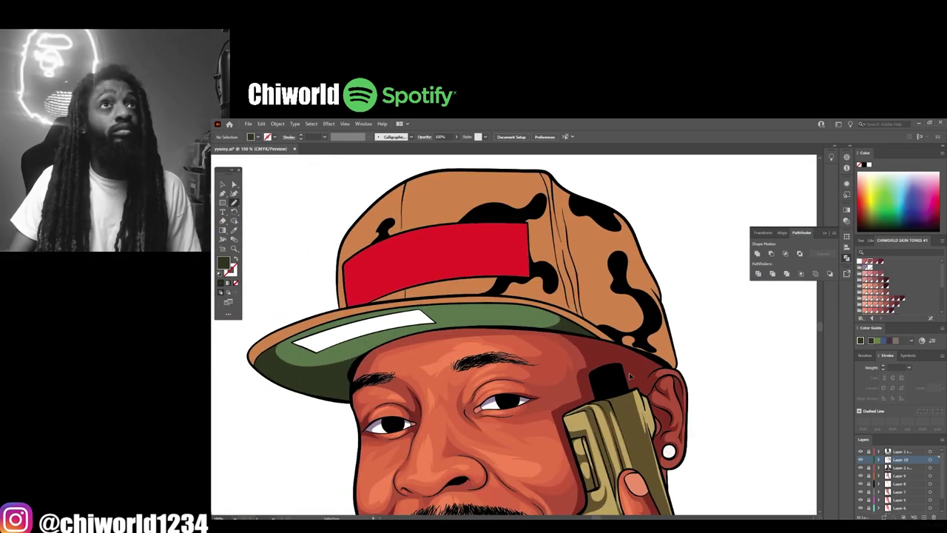
Step: Sample the cap panel's red, darken the fill to burgundy and activate the Pencil tool
scroll(444, 326, "up", 2)
key("i")
left_click(421, 326)
double_click(223, 263)
left_click(659, 275)
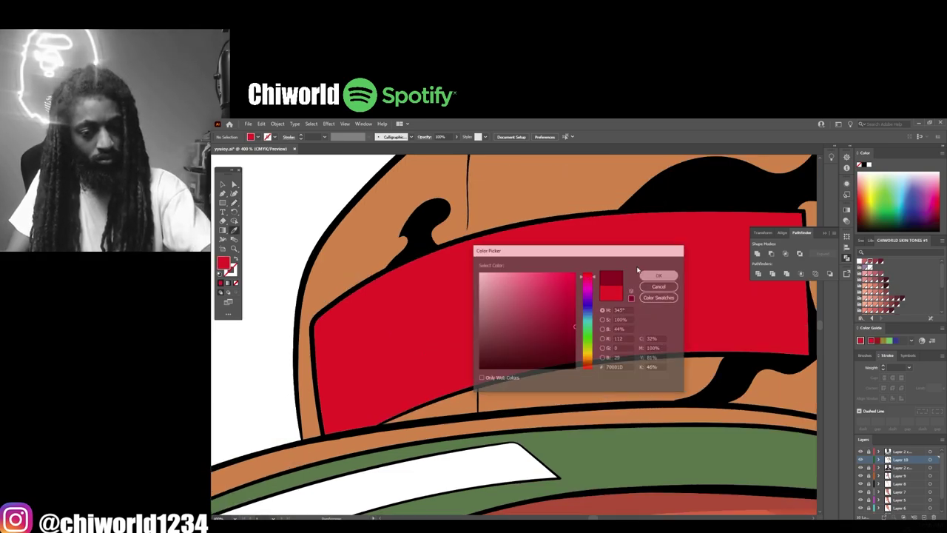
key("n")
Step: Draw a burgundy shadow with a curved inner edge over the front end of the cap's red panel
scroll(452, 244, "down", 2)
scroll(490, 272, "up", 2)
left_click_drag(537, 180, 515, 400)
left_click_drag(385, 450, 537, 182)
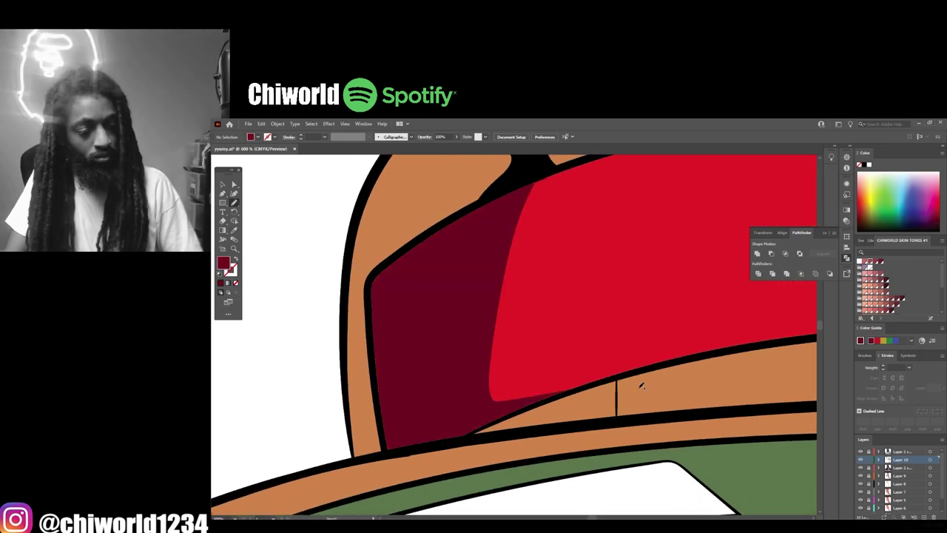
Step: Change the fill to a muted purple for shading the white sticker
scroll(520, 229, "down", 5)
scroll(518, 267, "up", 5)
left_click(865, 267)
double_click(223, 263)
left_click(659, 275)
Step: Draw a tapering muted purple shadow along the lower edge and inner end of the white sticker under the brim
scroll(488, 325, "up", 2)
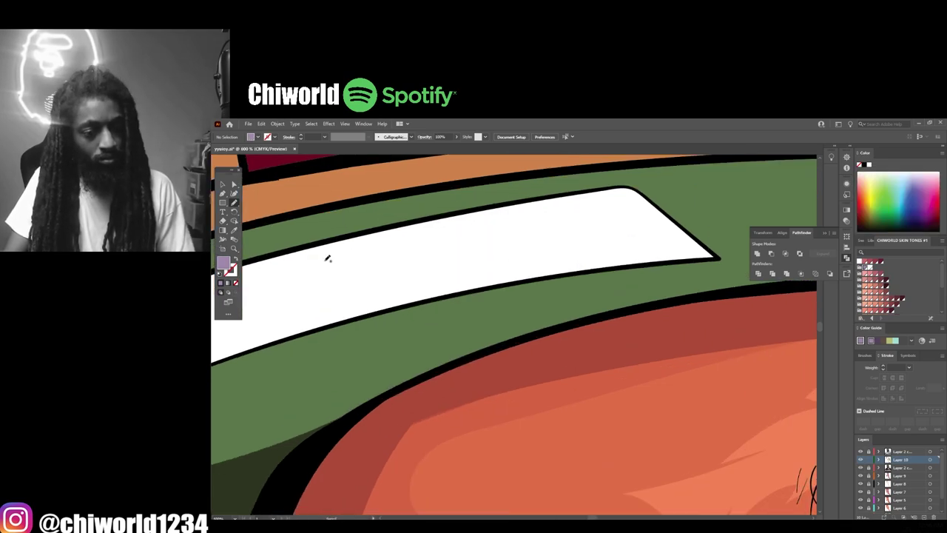
scroll(328, 258, "up", 2)
left_click_drag(280, 398, 571, 261)
left_click_drag(674, 272, 290, 393)
scroll(474, 325, "down", 7)
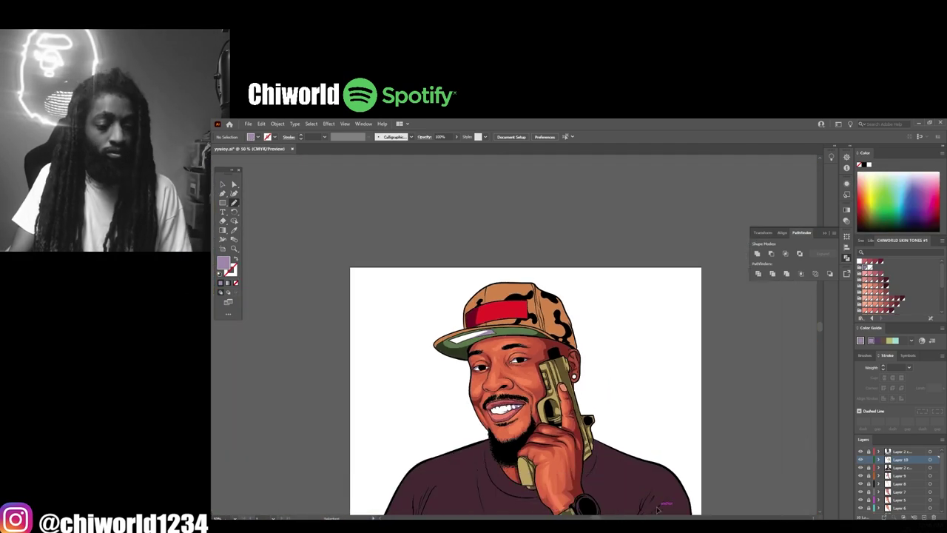
Step: Save the document
scroll(473, 325, "down", 2)
left_click(248, 124)
left_click(278, 195)
Step: Sample the brim's green, darken the fill to a dark olive green and activate the Pencil tool
key("ctrl+equal")
key("ctrl+equal")
scroll(795, 347, "up", 2)
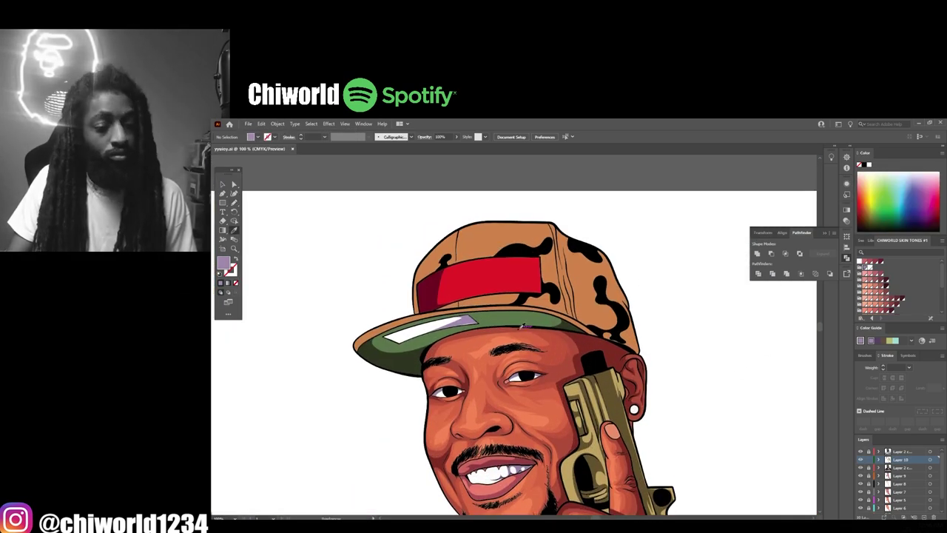
left_click(521, 325)
double_click(223, 263)
left_click(516, 343)
left_click(659, 275)
key("n")
Step: Draw a wavy dark olive green camouflage patch above the red panel, reaching across the cap's top seam
scroll(542, 237, "up", 3)
scroll(427, 323, "up", 1)
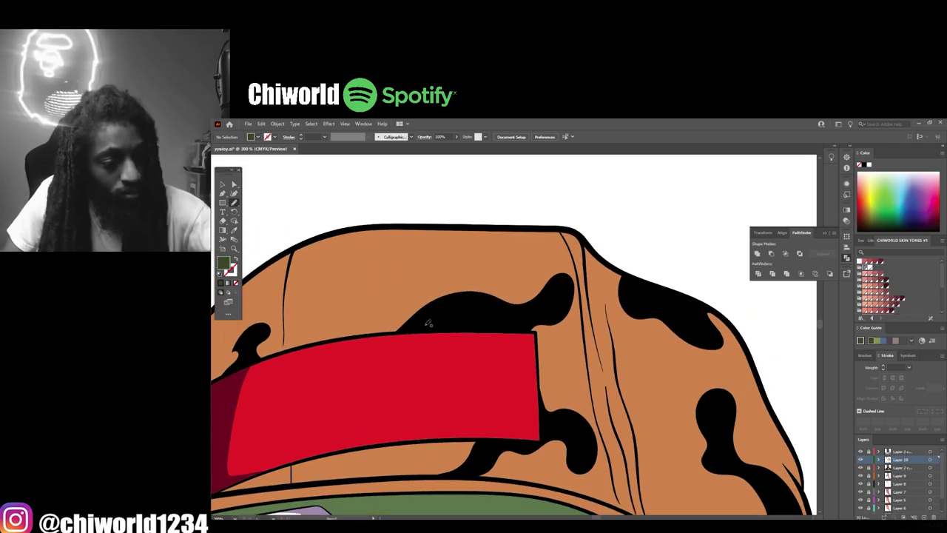
scroll(575, 229, "down", 3)
scroll(612, 420, "up", 3)
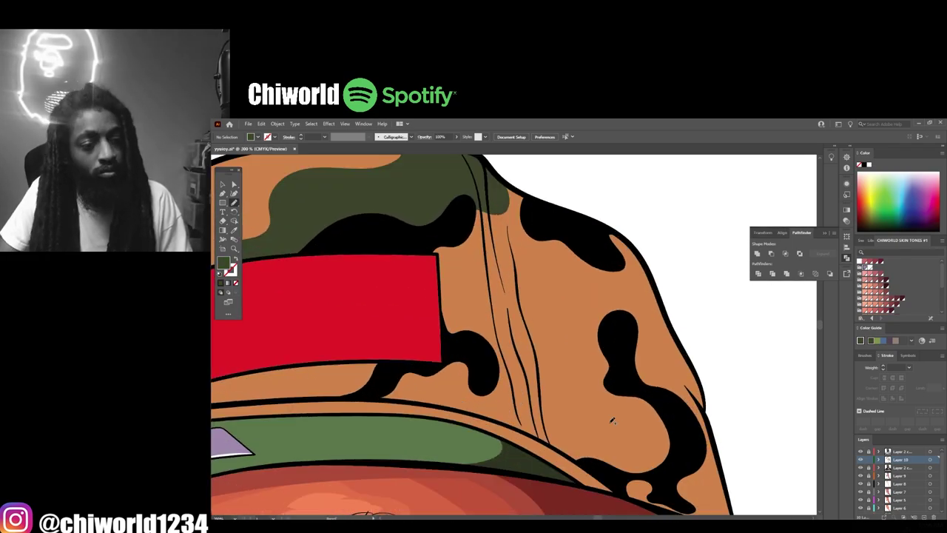
Step: Draw wavy dark olive green camouflage patches beside the red panel and across the cap's side panel
mouse_move(474, 338)
left_mouse_down()
mouse_move(480, 297)
mouse_move(531, 260)
left_mouse_up()
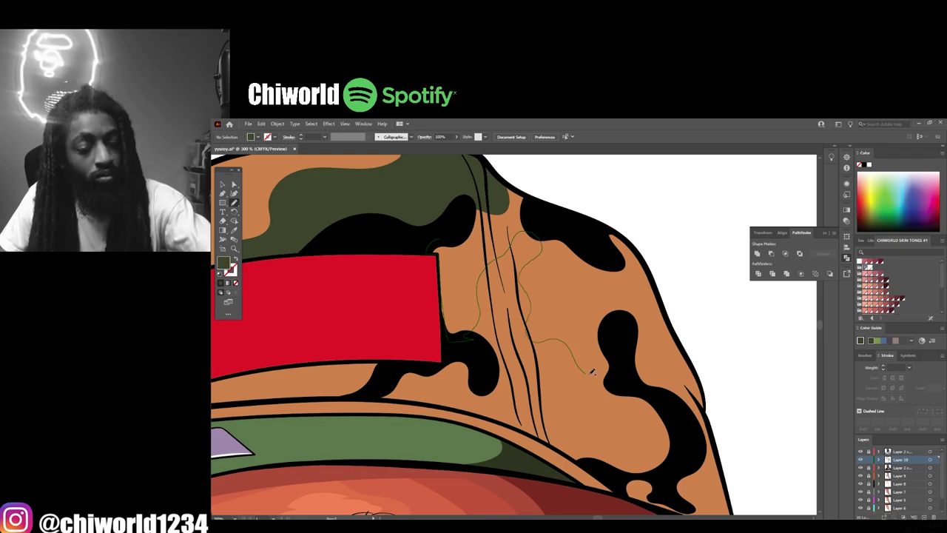
scroll(655, 360, "down", 3)
scroll(657, 362, "up", 3)
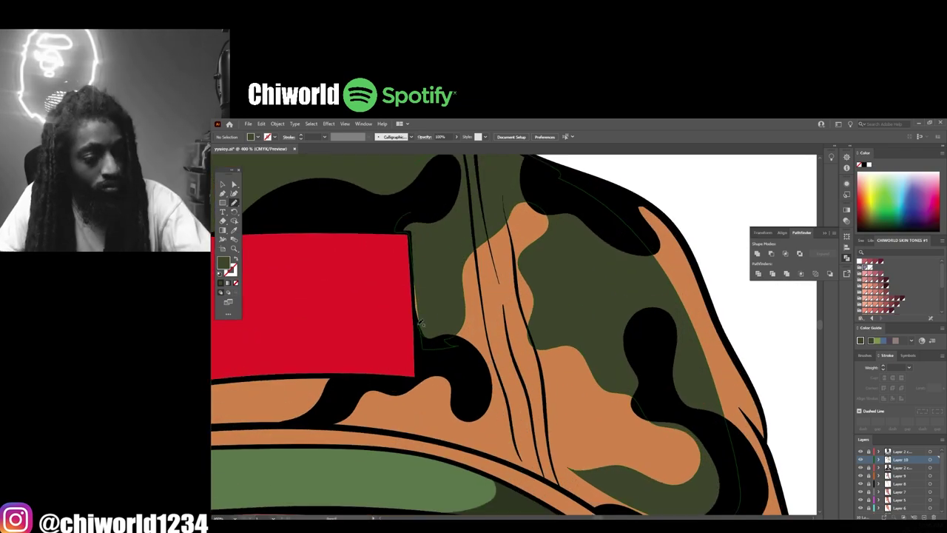
scroll(657, 361, "down", 3)
Step: Add dark olive green camouflage patches to the cap's lower back edge above the ear and near the brim seam
scroll(706, 468, "up", 4)
left_click_drag(707, 467, 626, 275)
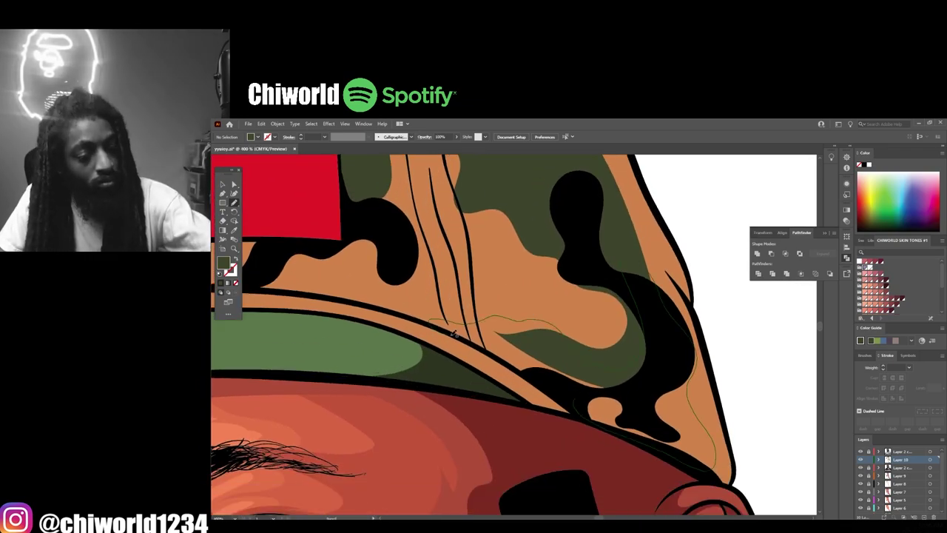
scroll(453, 334, "down", 3)
scroll(459, 325, "up", 3)
Step: Draw dark olive green camouflage patches on the brim's edge and on the strip beneath the red panel
scroll(465, 415, "up", 1)
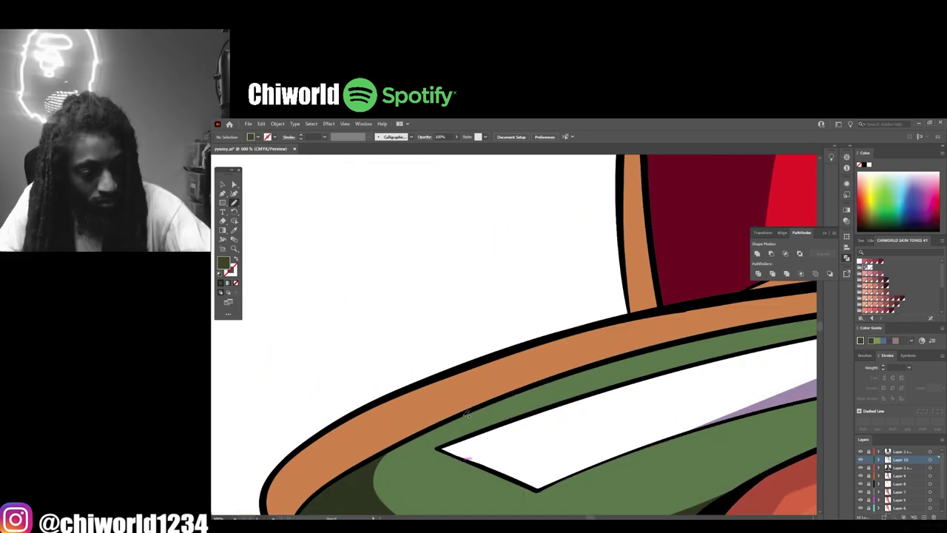
scroll(483, 361, "down", 3)
scroll(625, 326, "up", 3)
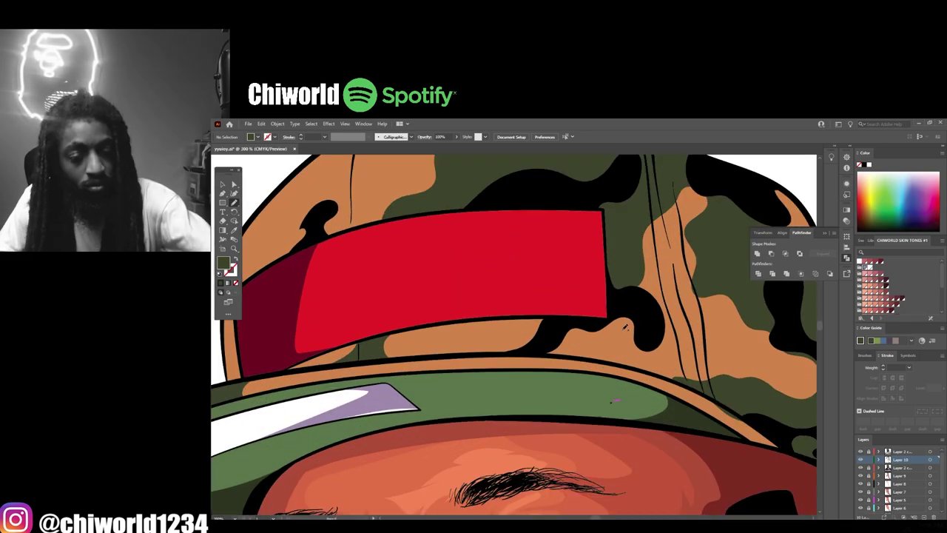
Step: Draw a wavy dark olive green camouflage patch on the cap's front panel around the small black blotch and seam
scroll(603, 323, "up", 2)
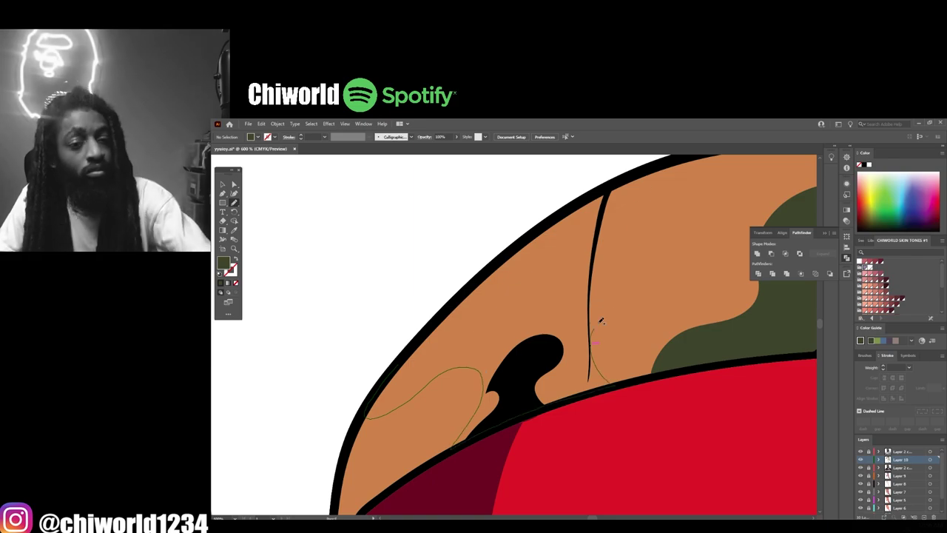
left_click_drag(600, 321, 399, 365)
scroll(422, 436, "down", 8)
Step: Change the fill to a very dark reddish brown for shading the cap
scroll(515, 298, "up", 3)
double_click(223, 263)
mouse_move(590, 349)
left_mouse_down()
mouse_move(547, 341)
mouse_move(560, 333)
mouse_move(590, 370)
left_mouse_up()
left_click(590, 366)
left_click(553, 335)
left_click(658, 276)
scroll(495, 297, "up", 5)
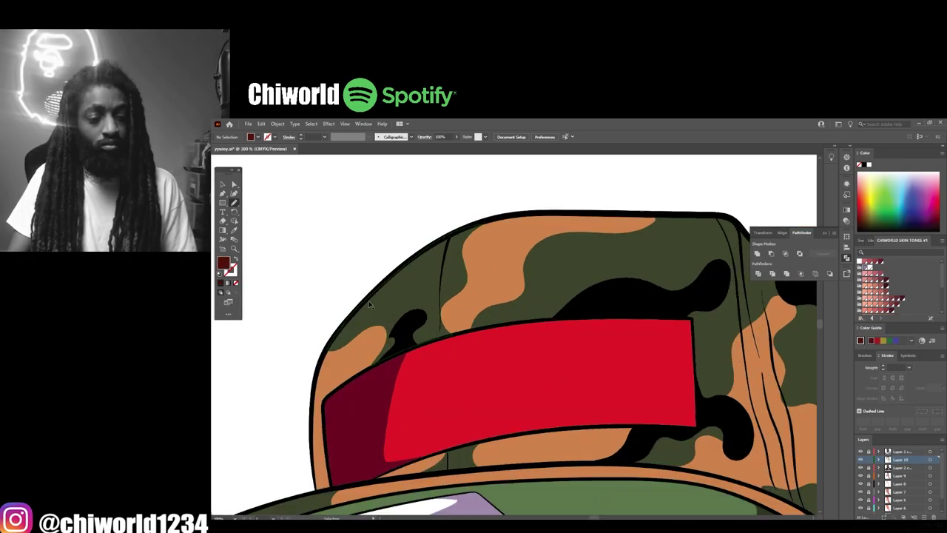
Step: Draw very dark reddish brown camouflage patches on the cap's front panel, above the red panel and between it and the seam
left_click_drag(413, 371, 412, 364)
scroll(381, 325, "down", 5)
scroll(537, 363, "up", 5)
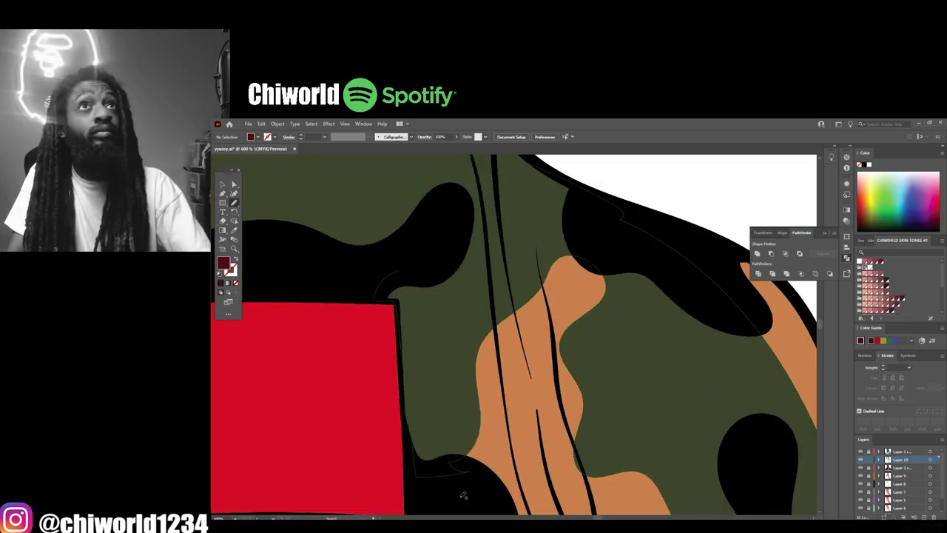
mouse_move(463, 494)
left_mouse_down()
mouse_move(405, 418)
mouse_move(463, 493)
left_mouse_up()
key("shift+e")
left_click_drag(383, 422, 382, 392)
scroll(382, 390, "down", 4)
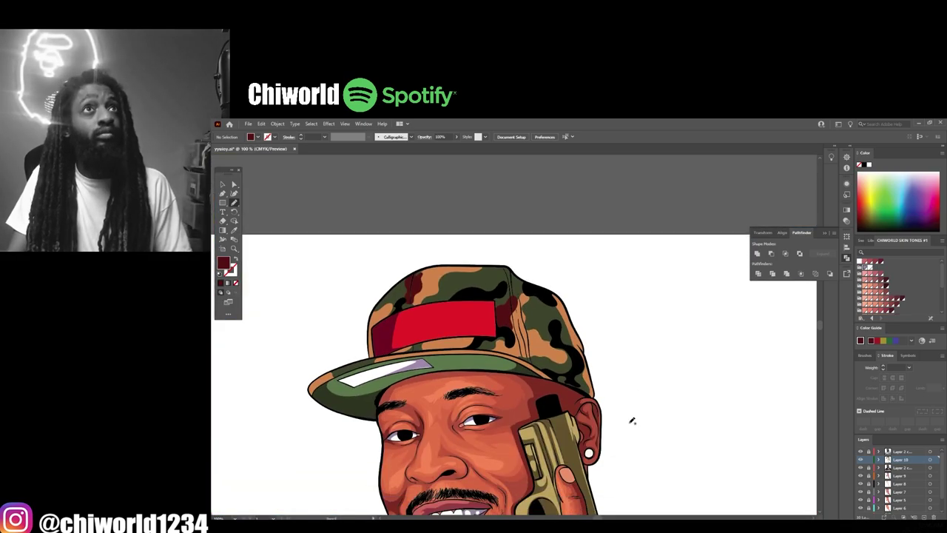
Step: Add dark reddish brown camouflage patches beneath the red panel, on the brim's edge strip and across the lower seam folds
scroll(385, 372, "up", 4)
scroll(613, 329, "down", 4)
scroll(613, 329, "up", 4)
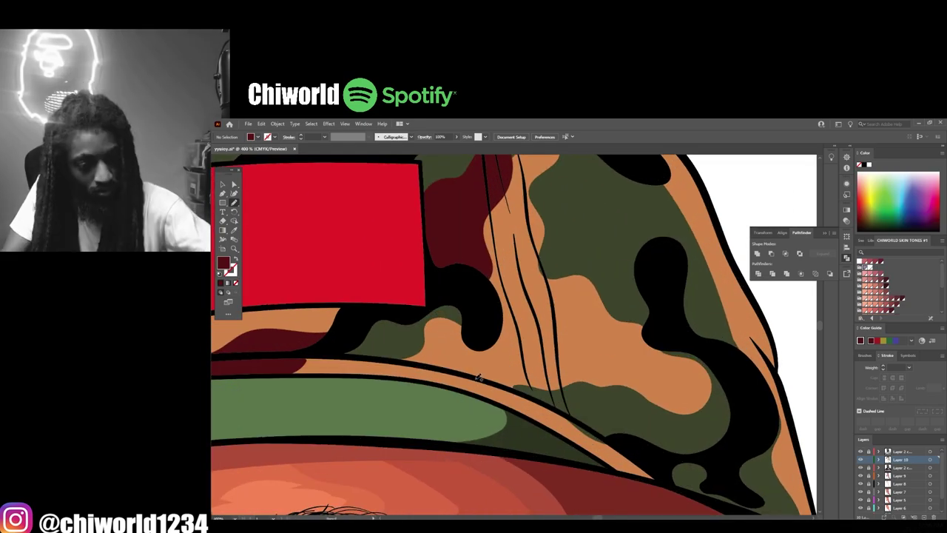
scroll(636, 370, "down", 3)
scroll(515, 445, "up", 3)
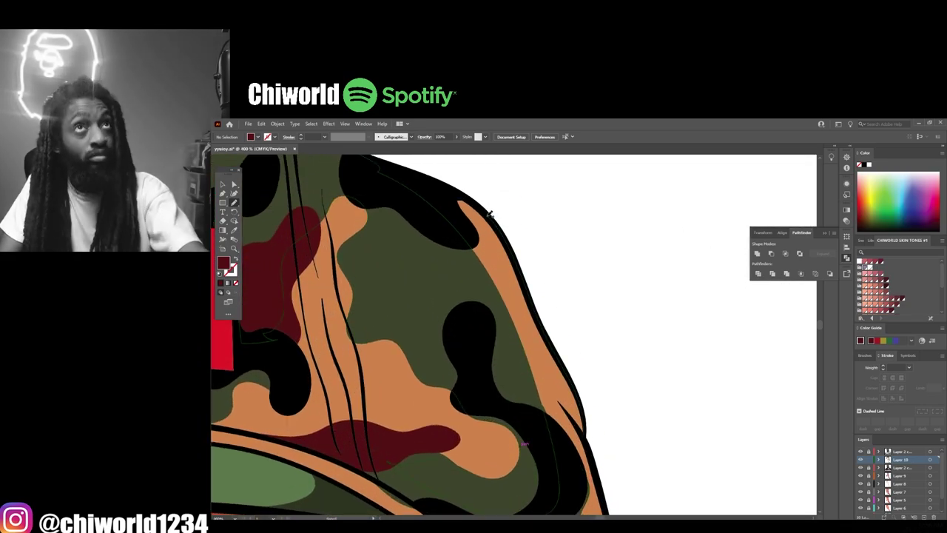
Step: Add dark reddish brown camouflage patches on the cap's back section and save the document
scroll(498, 361, "up", 3)
scroll(474, 356, "down", 4)
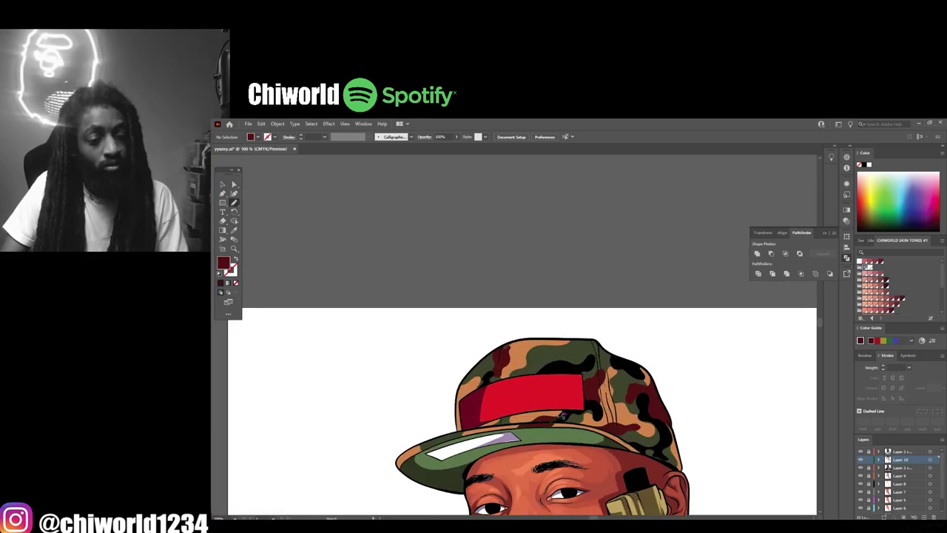
scroll(437, 341, "up", 4)
scroll(437, 342, "down", 6)
scroll(729, 373, "up", 1)
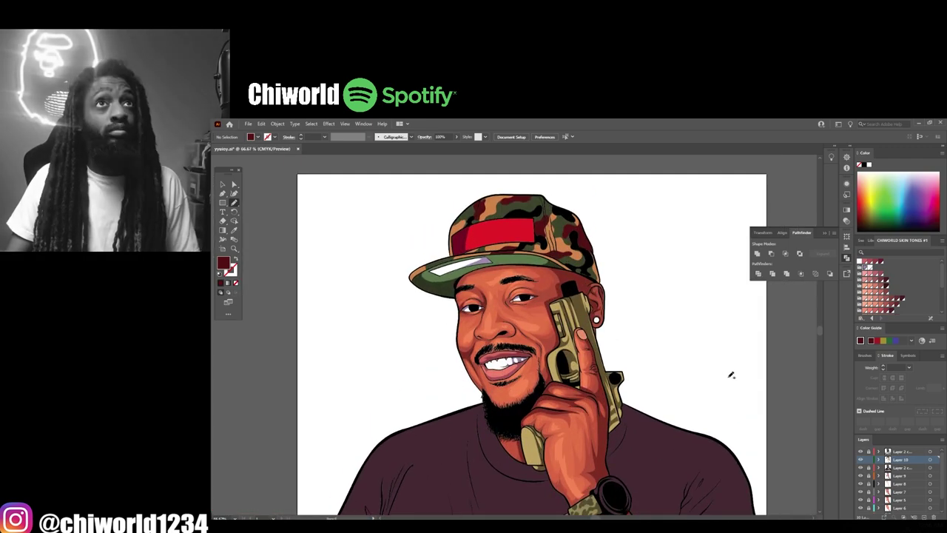
scroll(730, 372, "down", 1)
key("ctrl+s")
Step: Set the fill to a very dark plum, a deeper shade of the shirt's color, and add a new layer for it
double_click(223, 263)
left_click(518, 353)
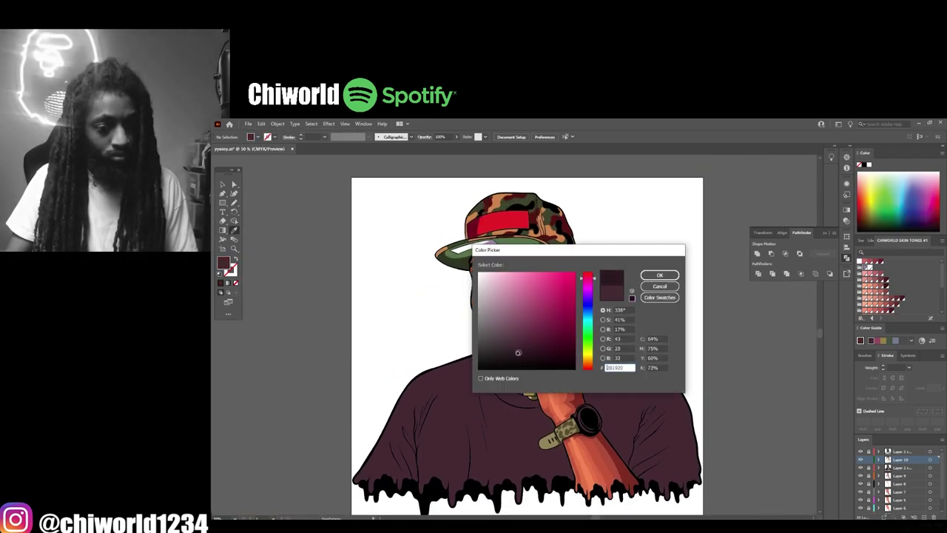
key("Return")
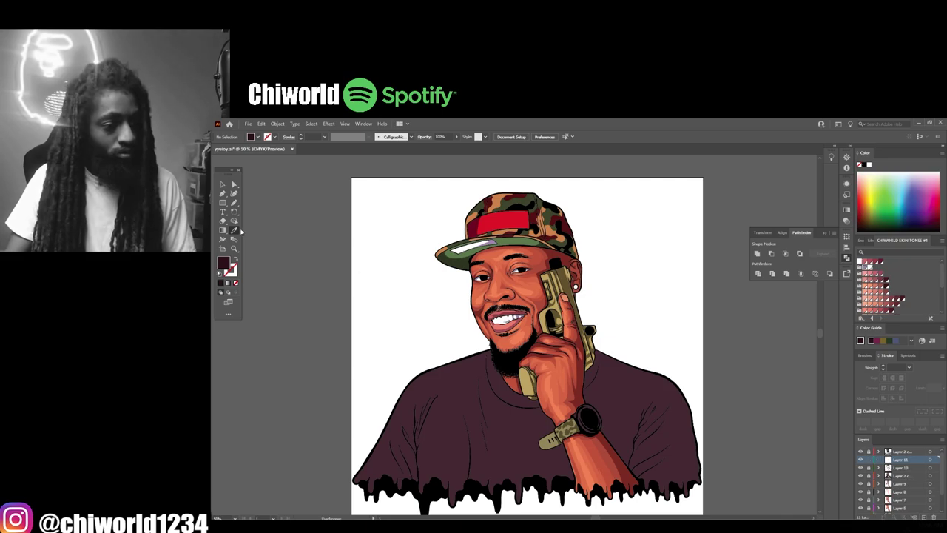
Step: Draw dark plum shadows on the shirt along the forearm's inner edge and beneath the loose end of the watch strap
left_click(234, 203)
key("ctrl+equal")
key("ctrl+equal")
key("ctrl+equal")
mouse_move(442, 383)
left_mouse_down()
mouse_move(439, 216)
mouse_move(442, 361)
left_mouse_up()
key("ctrl+minus")
key("ctrl+minus")
key("ctrl+minus")
key("ctrl+minus")
key("ctrl+equal")
key("ctrl+equal")
key("ctrl+equal")
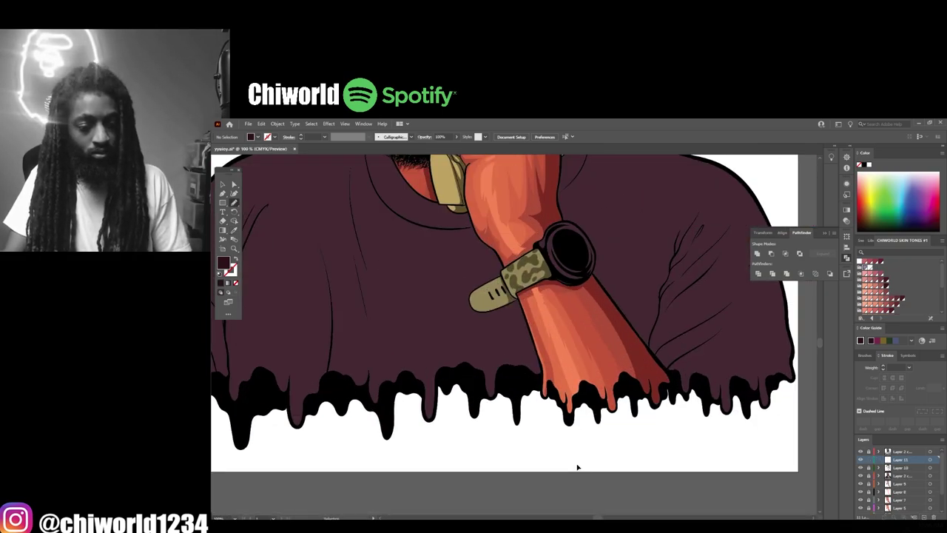
key("ctrl+equal")
key("ctrl+equal")
key("ctrl+equal")
mouse_move(518, 439)
left_mouse_down()
mouse_move(585, 378)
mouse_move(520, 453)
left_mouse_up()
key("ctrl+equal")
left_click_drag(508, 496, 487, 319)
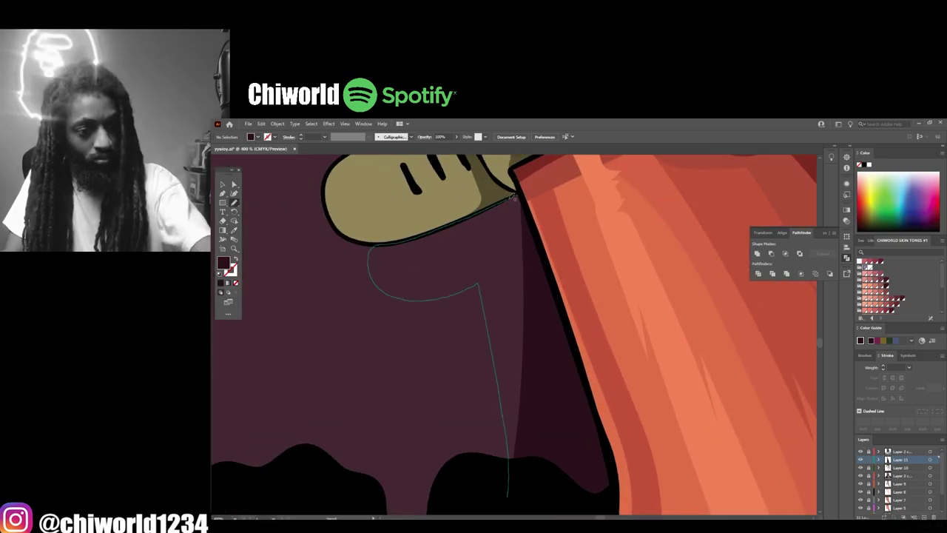
Step: Draw a dark plum shadow on the shirt beside the wrist, between the collar and the watch strap
scroll(514, 198, "down", 3)
scroll(544, 403, "up", 3)
mouse_move(352, 234)
left_mouse_down()
mouse_move(445, 245)
mouse_move(549, 379)
left_mouse_up()
scroll(545, 370, "up", 4)
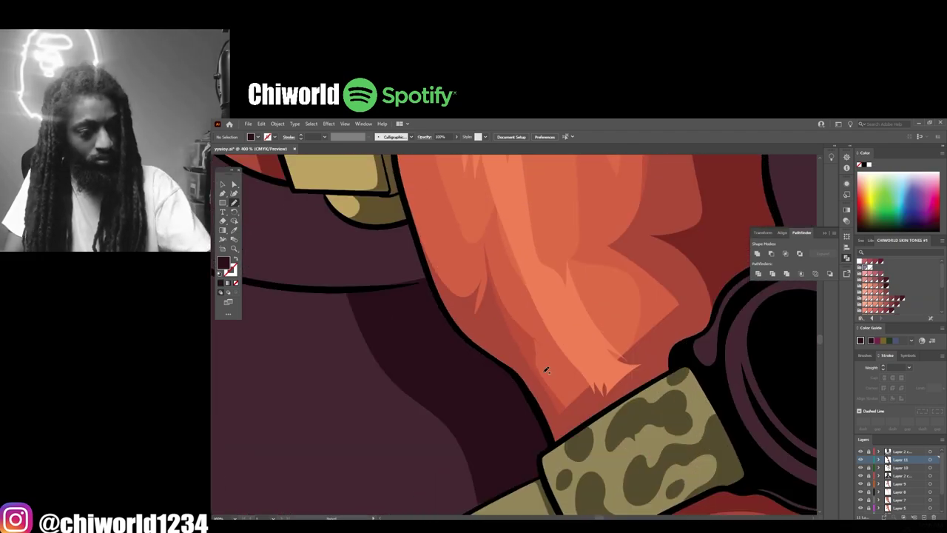
mouse_move(375, 354)
left_mouse_down()
mouse_move(423, 316)
mouse_move(381, 356)
left_mouse_up()
Step: Draw a dark plum shadow on the shirt behind the wrist, from the watch case up along the hand
key("ctrl+minus")
key("ctrl+minus")
key("ctrl+minus")
key("ctrl+minus")
key("ctrl+minus")
key("ctrl+minus")
key("ctrl+minus")
key("ctrl+equal")
key("ctrl+equal")
key("ctrl+equal")
key("ctrl+equal")
key("ctrl+equal")
key("ctrl+equal")
left_click_drag(438, 444, 499, 414)
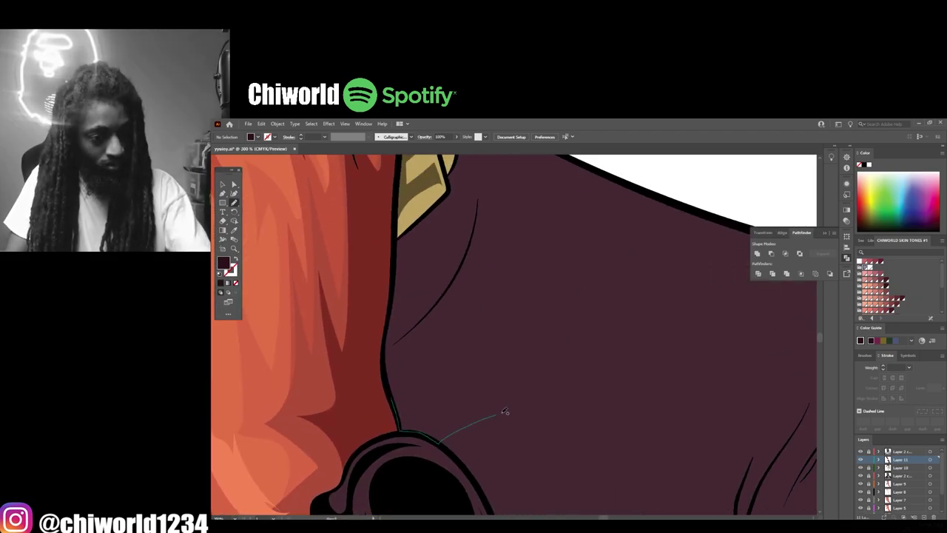
left_click_drag(387, 358, 386, 361)
scroll(443, 370, "up", 3)
mouse_move(491, 486)
left_mouse_down()
mouse_move(525, 389)
mouse_move(489, 482)
left_mouse_up()
Step: Extend the dark plum shirt shadow around the shoulder fold and up against the gun's rear edge
key("ctrl+minus")
key("ctrl+minus")
key("ctrl+minus")
key("ctrl+equal")
key("ctrl+equal")
key("ctrl+equal")
key("ctrl+equal")
key("ctrl+equal")
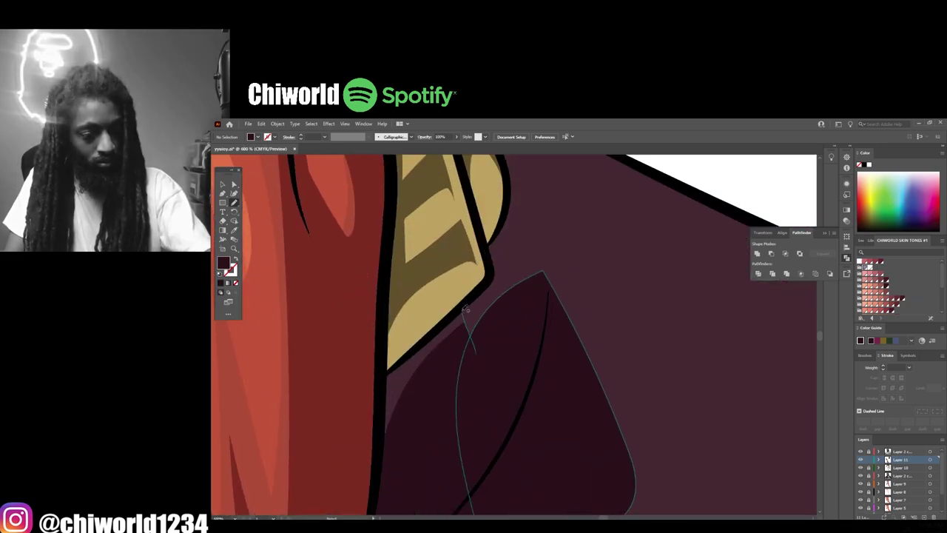
left_click_drag(472, 345, 471, 348)
key("ctrl+minus")
scroll(605, 488, "down", 3)
scroll(562, 370, "up", 3)
left_click_drag(572, 400, 556, 333)
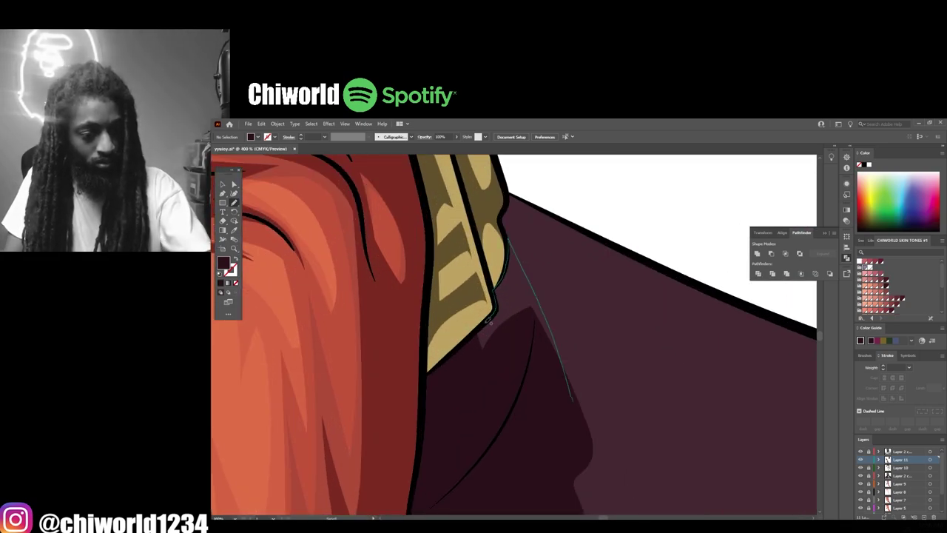
Step: Draw pointed dark plum shadows along the fabric folds of the sleeve behind the watch arm
scroll(488, 320, "down", 3)
scroll(457, 410, "up", 2)
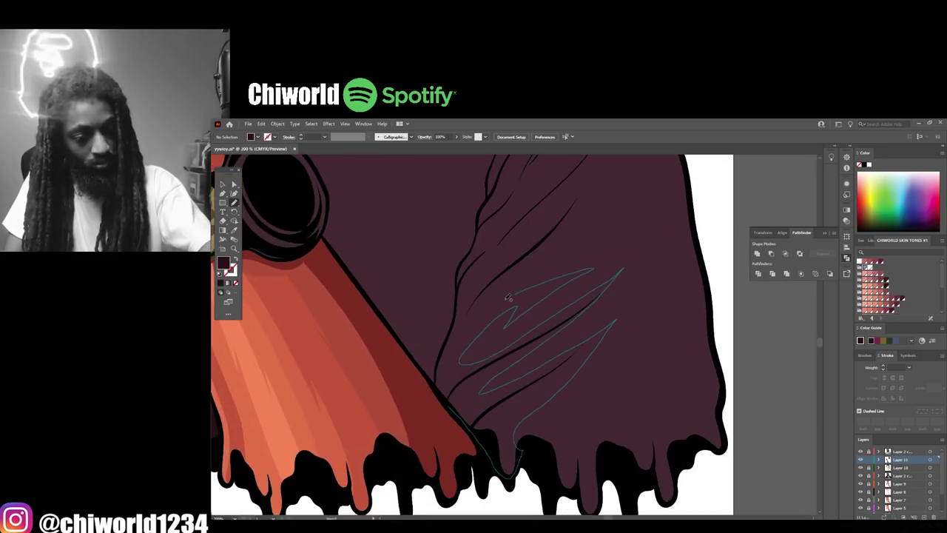
left_click_drag(509, 297, 508, 297)
scroll(438, 451, "up", 2)
scroll(481, 274, "down", 3)
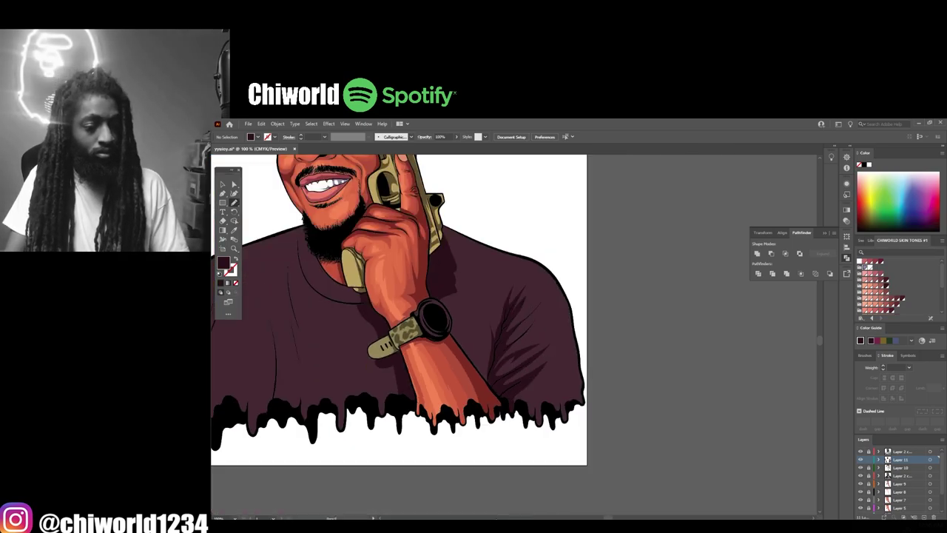
scroll(488, 414, "up", 2)
Step: Draw dark plum shadows along the folds of the opposite sleeve and the long crease on the shirt's torso
scroll(500, 458, "up", 1)
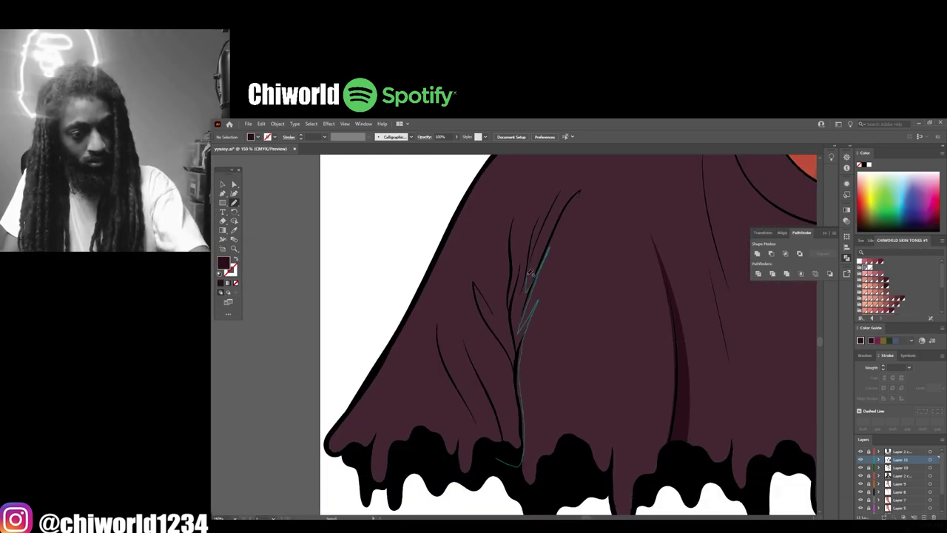
scroll(440, 309, "down", 3)
scroll(507, 353, "up", 2)
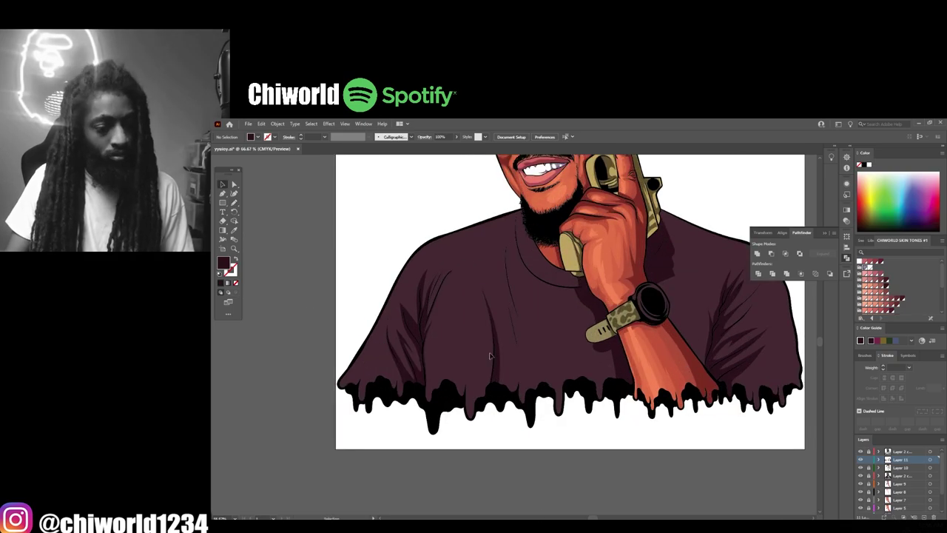
scroll(507, 353, "down", 2)
Step: Draw a dark plum shadow on the shirt's shoulder and collar beside the beard
scroll(345, 279, "up", 3)
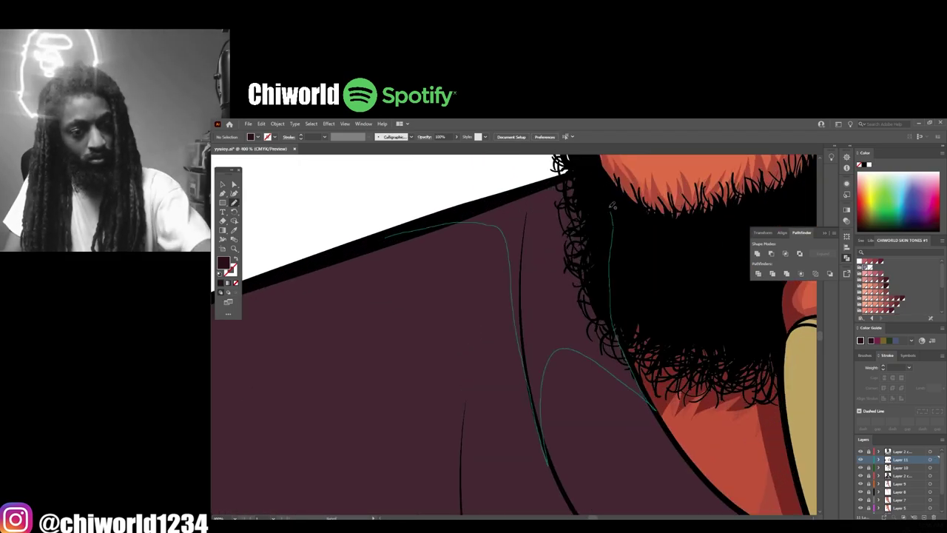
left_click_drag(612, 206, 633, 357)
scroll(584, 372, "down", 5)
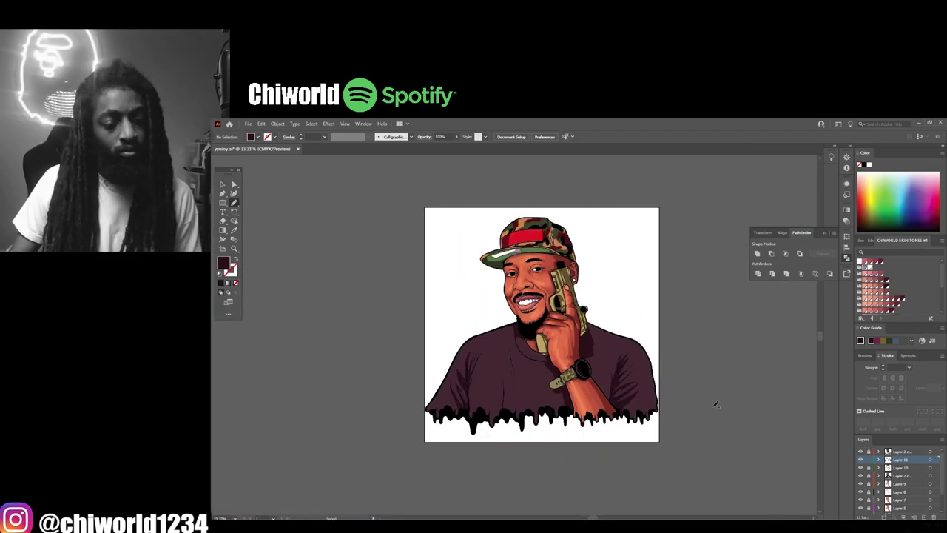
Step: Shade the inner corner of the eye nearer the gun in dark pink, moving the work to the unlocked Layer 11
scroll(529, 376, "up", 10)
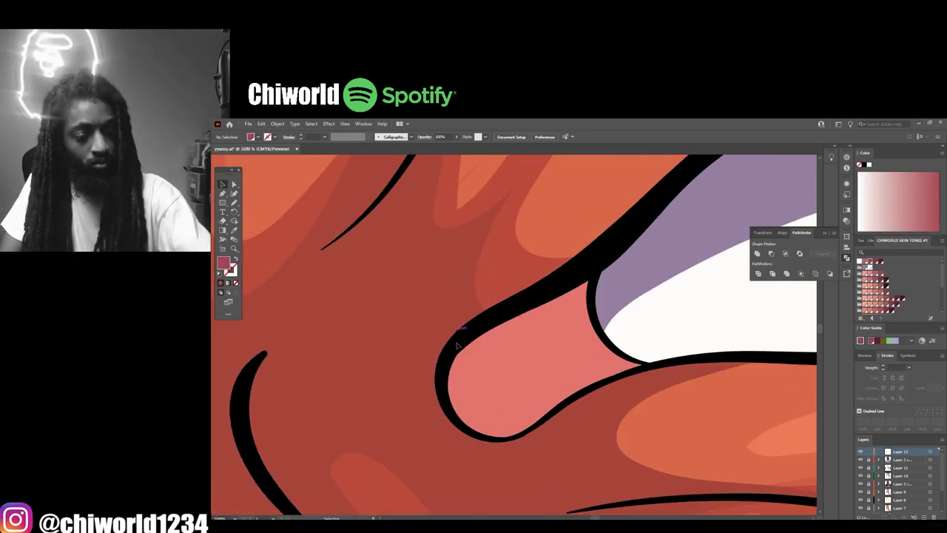
left_click_drag(446, 360, 477, 433)
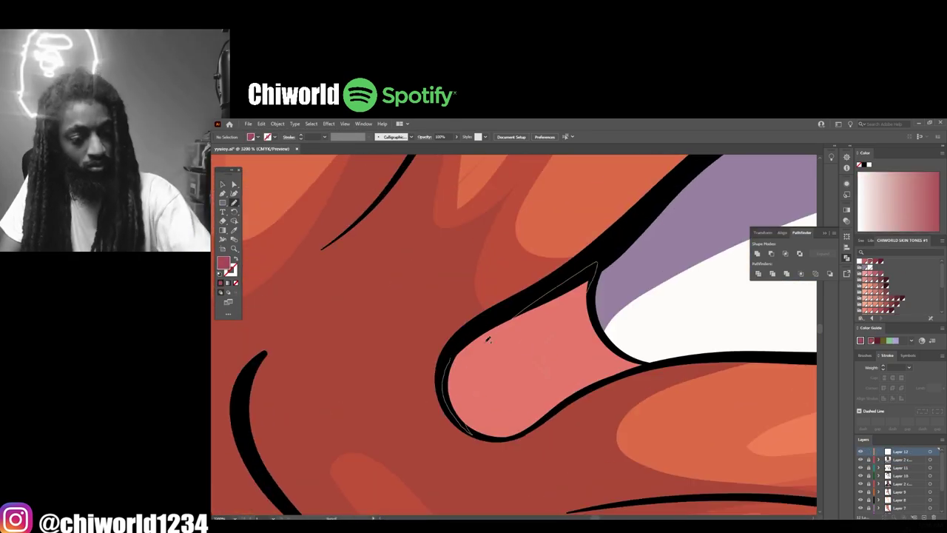
mouse_move(487, 342)
left_mouse_down()
mouse_move(449, 360)
mouse_move(560, 375)
mouse_move(463, 344)
left_mouse_up()
key("ctrl+z")
left_click(868, 467)
left_click(900, 468)
scroll(566, 333, "down", 5)
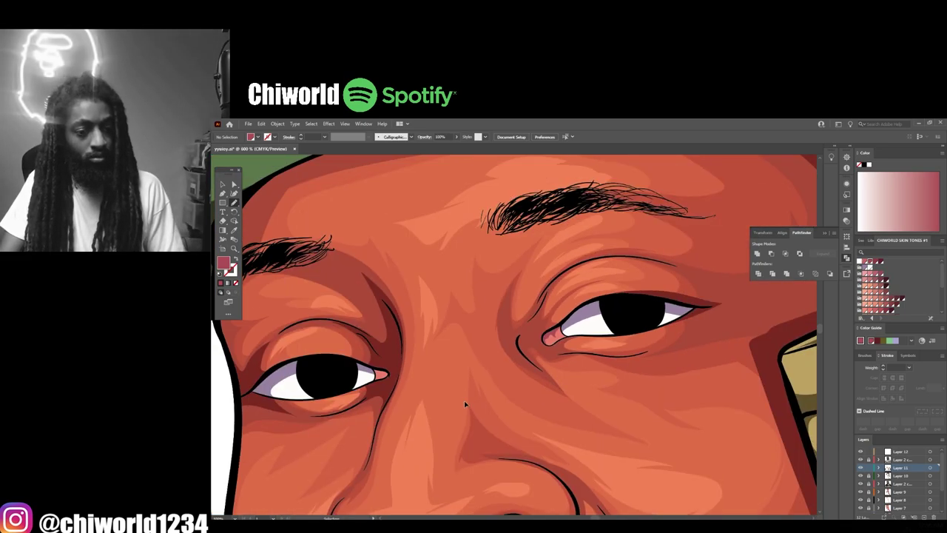
Step: Shade the other eye's inner corner in dark pink, lock Layer 11 and make Layer 12 active
scroll(441, 391, "up", 5)
left_click_drag(634, 267, 509, 217)
scroll(507, 270, "down", 7)
scroll(505, 237, "up", 2)
left_click(869, 468)
left_click(900, 451)
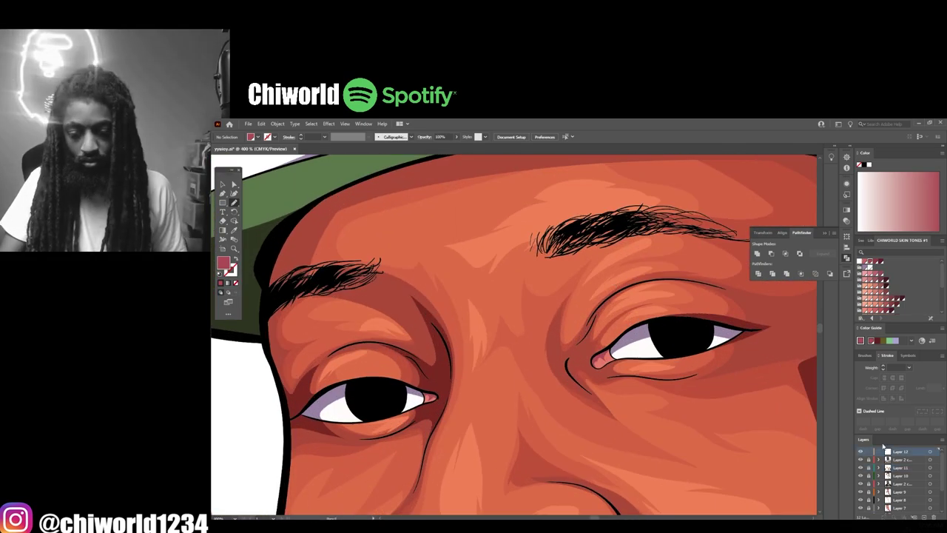
Step: Set the fill to a muted dark purple and draw reflections inside the black pupils
double_click(223, 262)
left_click(510, 331)
left_click(648, 275)
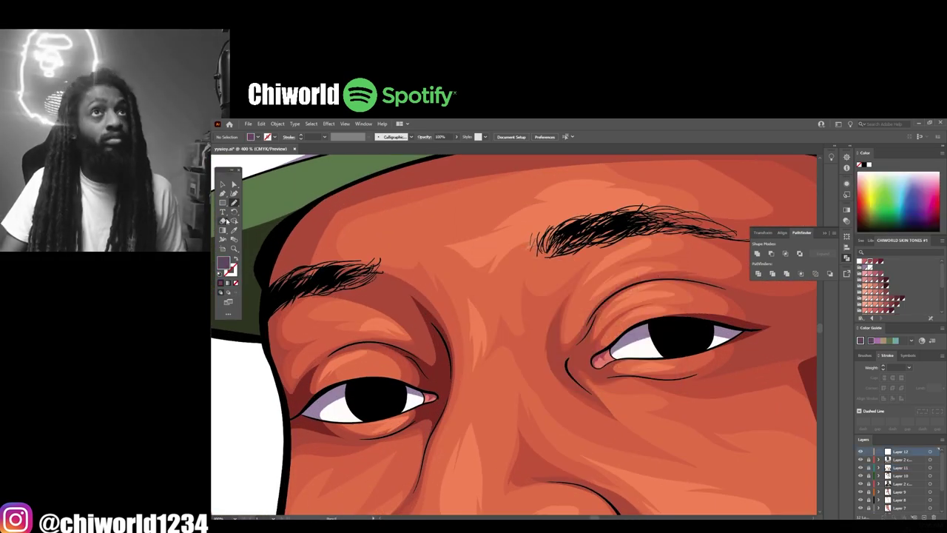
left_click_drag(372, 383, 360, 388)
scroll(514, 337, "down", 6)
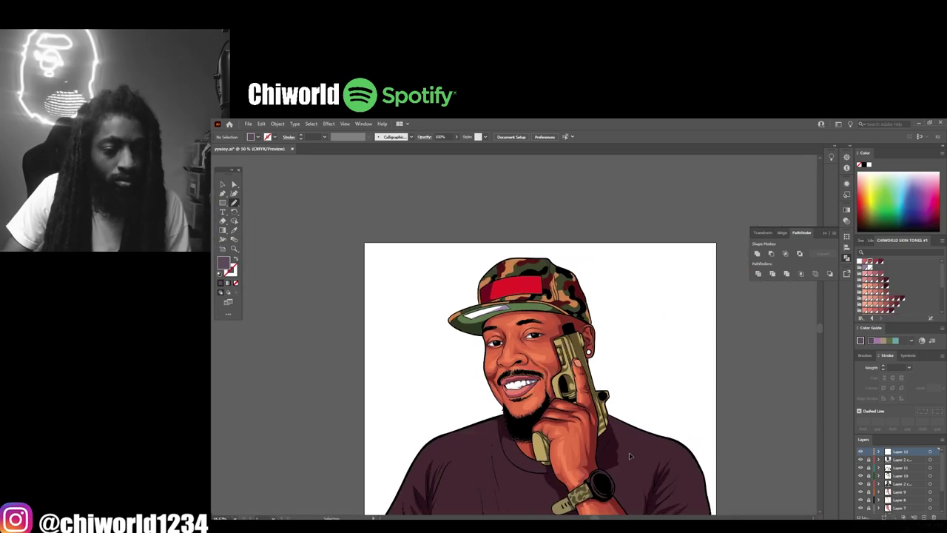
Step: Open the Neutrals swatch library and apply a dark neutral gradient to the fill
scroll(559, 434, "up", 3)
left_click(860, 318)
mouse_move(806, 384)
left_click(888, 291)
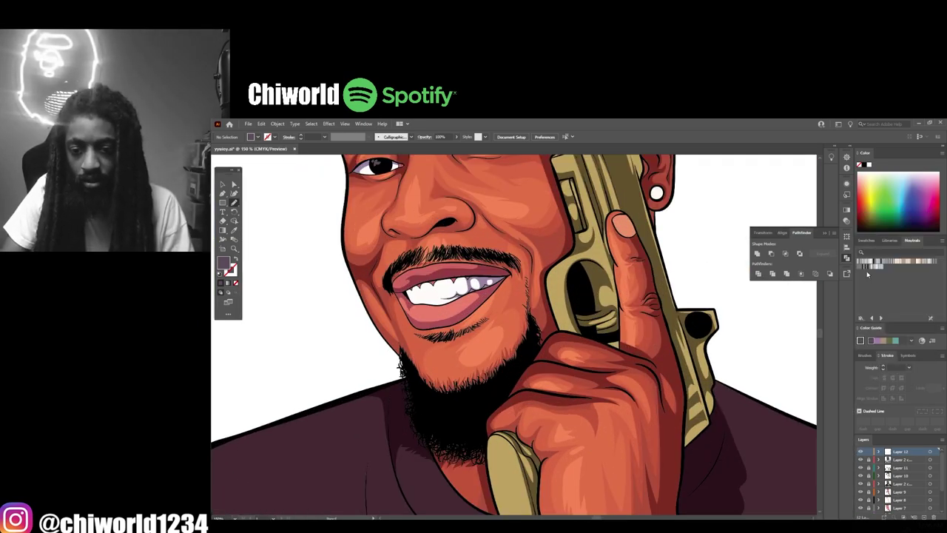
left_click(864, 267)
Step: Edit the gradient's end stops to black, keeping a lighter middle stop
left_click(846, 210)
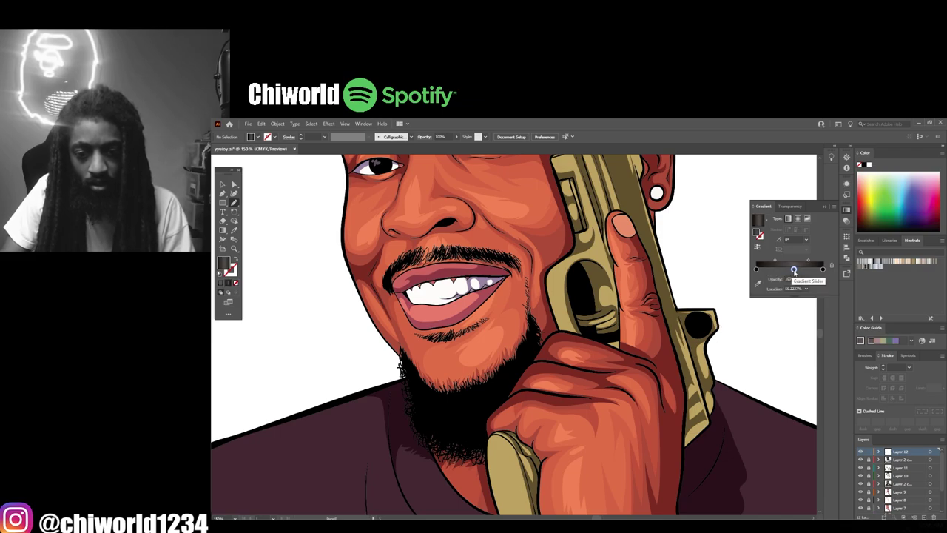
double_click(823, 268)
left_click(691, 355)
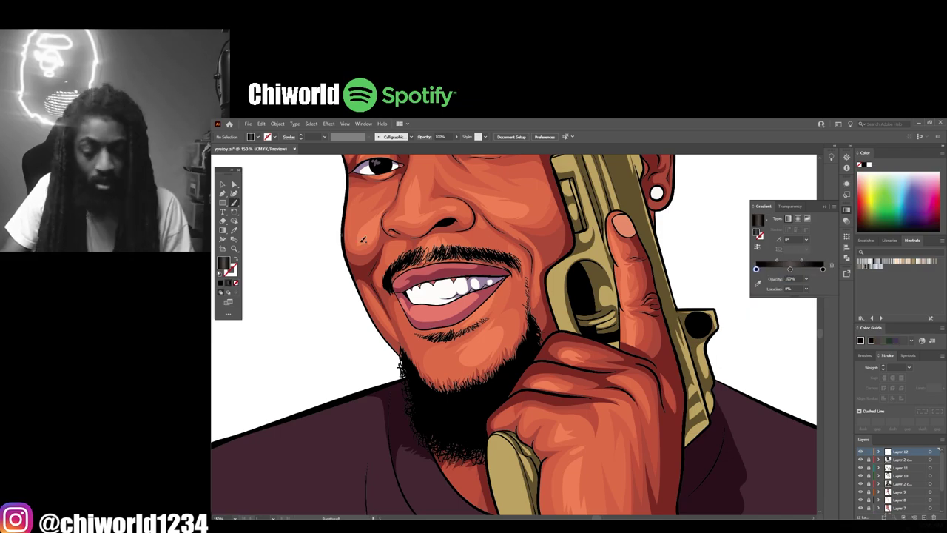
Step: Apply the dark gradient to the stroke with no fill and paint fine hair strands across the beard with the Paintbrush
key("ctrl+minus")
key("ctrl+minus")
key("ctrl+minus")
key("ctrl+minus")
key("ctrl+equal")
key("ctrl+equal")
key("ctrl+equal")
key("ctrl+equal")
key("b")
key("shift+x")
left_click_drag(493, 427, 486, 441)
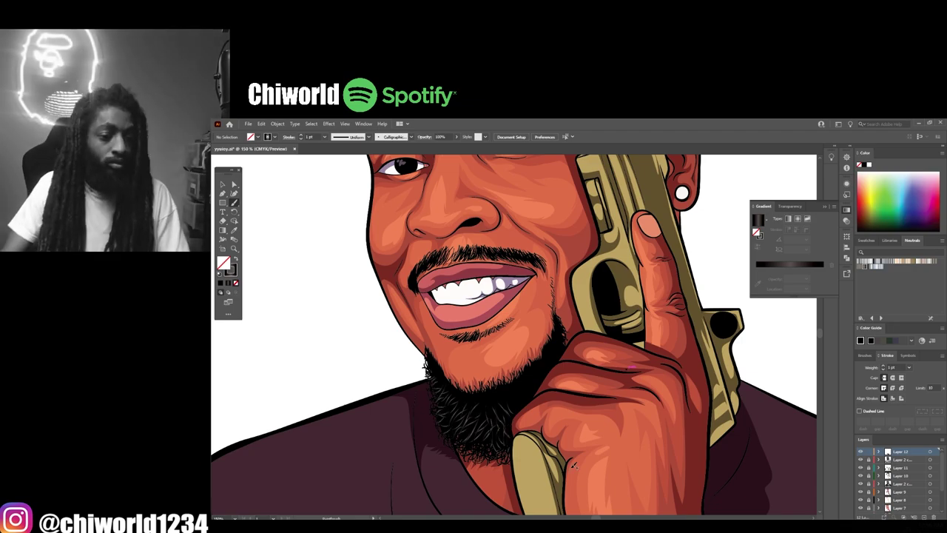
scroll(516, 425, "up", 1)
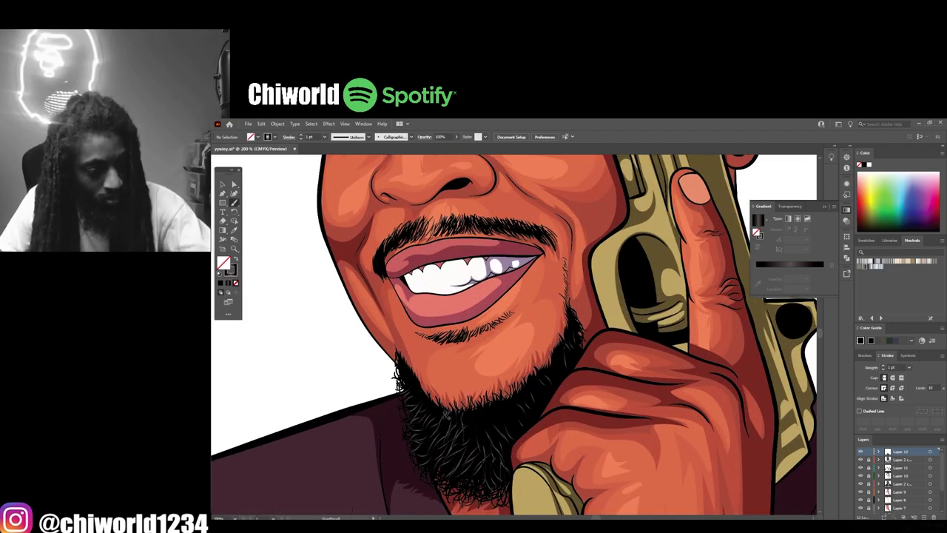
Step: Paint small reddish freckles across the nose, cheeks and forehead on a new Layer 13 with a 1 pt stroke
scroll(447, 415, "down", 4)
scroll(454, 381, "up", 3)
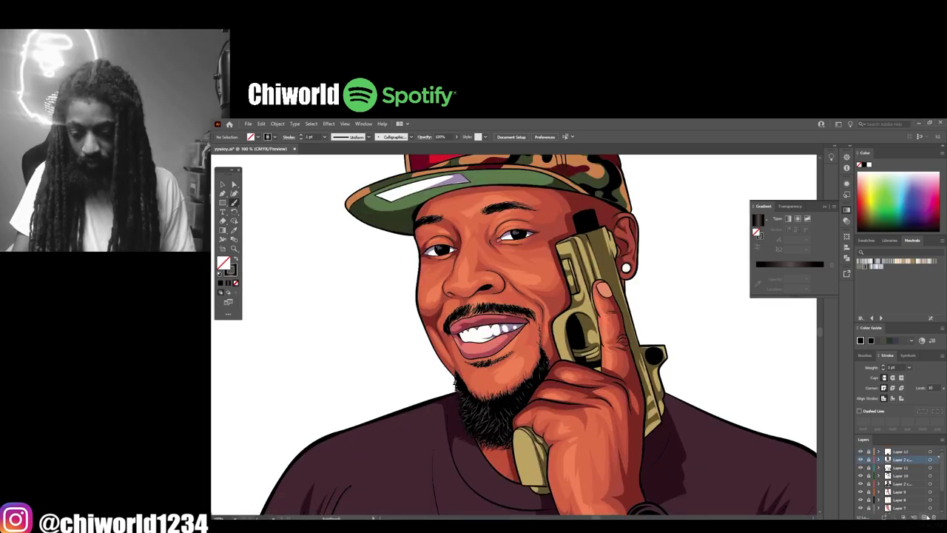
scroll(454, 381, "up", 1)
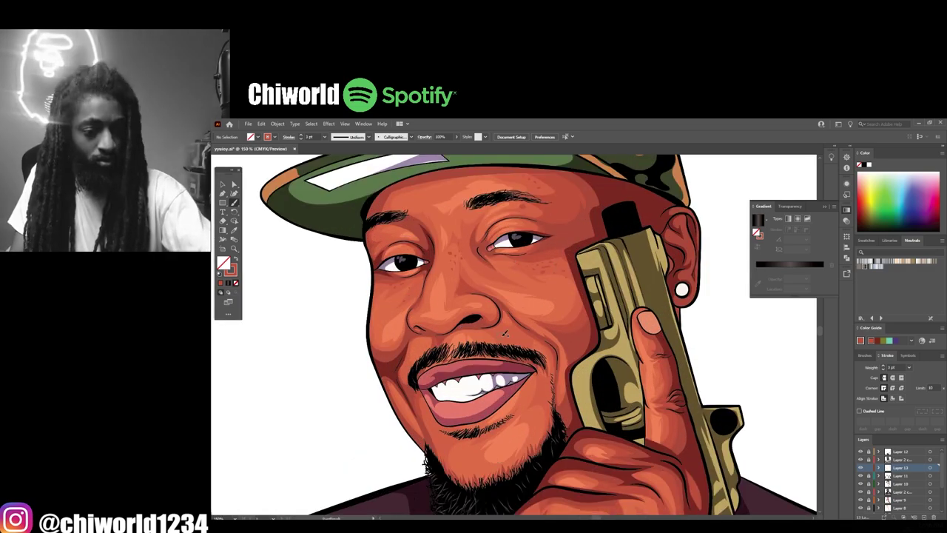
key("ctrl+0")
key("ctrl+minus")
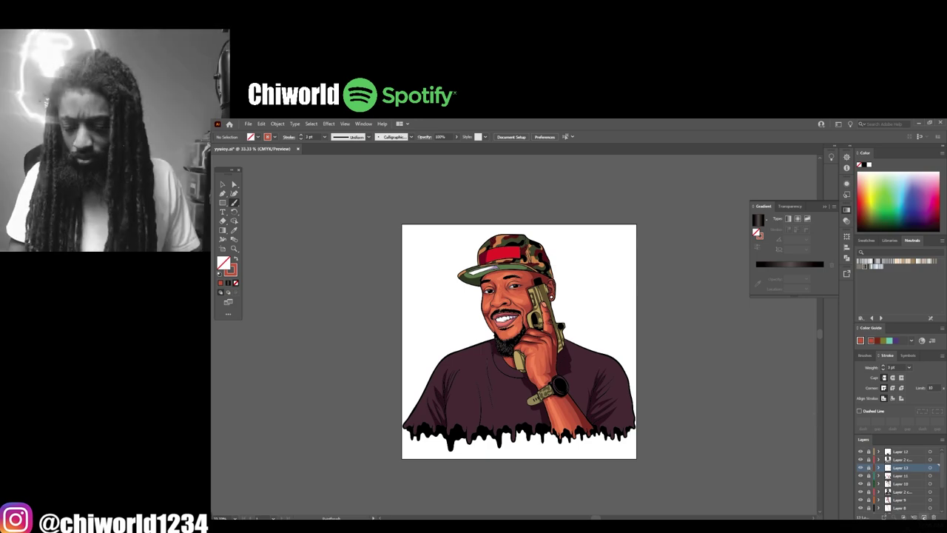
Step: Add the text "silverback" on a new Layer 14, then scale, rotate and position it over the cap's red patch
type("t")
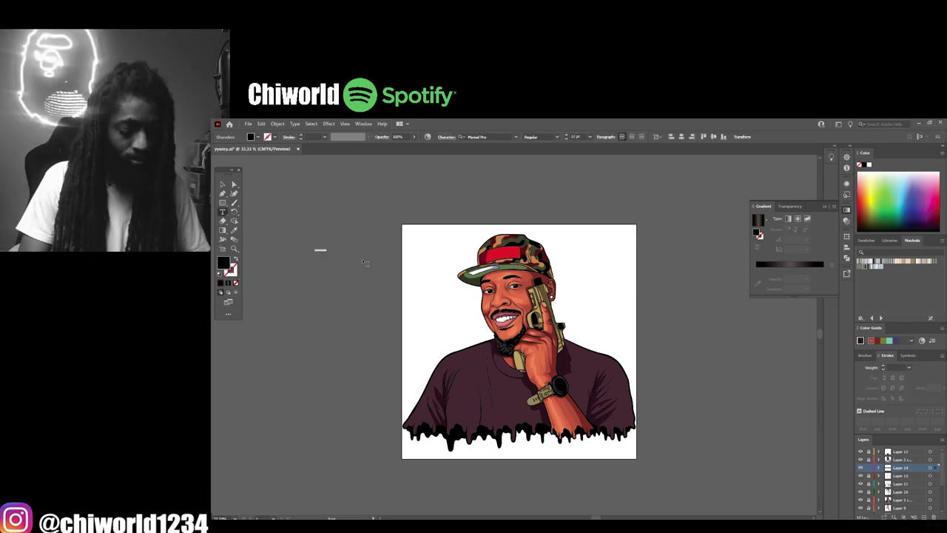
type("Supreme")
left_click_drag(414, 247, 528, 257)
key("ctrl+plus")
key("ctrl+plus")
key("ctrl+plus")
key("ctrl+plus")
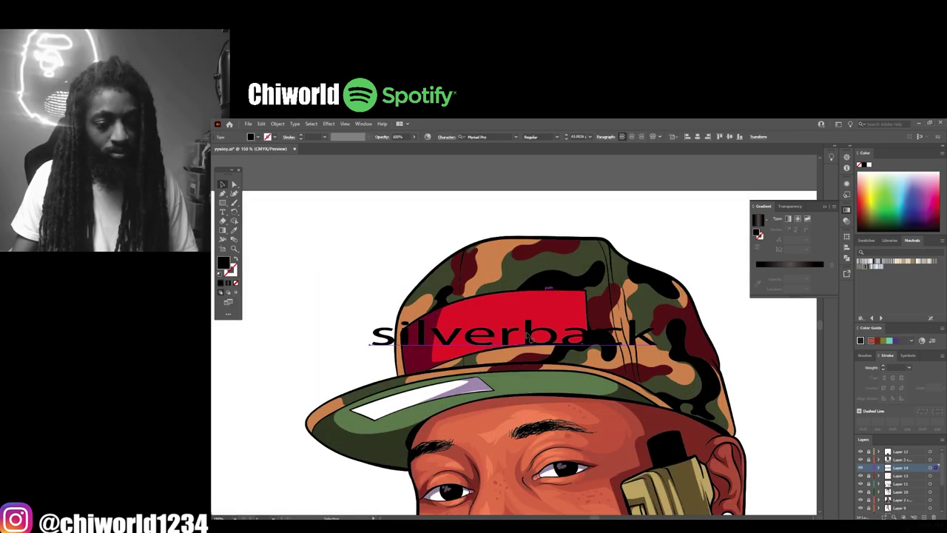
left_click_drag(659, 316, 549, 301)
left_click_drag(555, 297, 545, 275)
left_click_drag(473, 326, 502, 329)
Step: Fill the cap text with white and capitalize its first letter so it reads "Silverback"
double_click(226, 263)
left_click(476, 263)
left_click(665, 259)
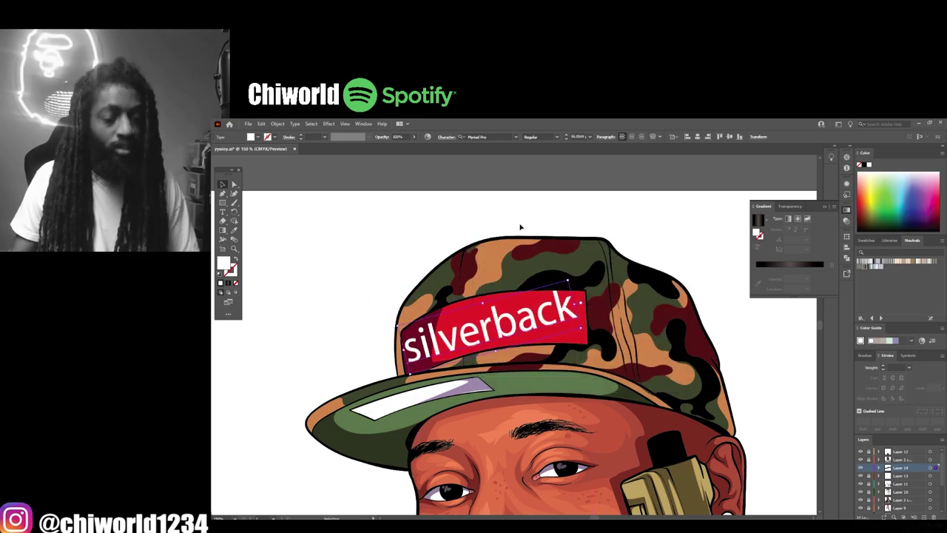
type("S")
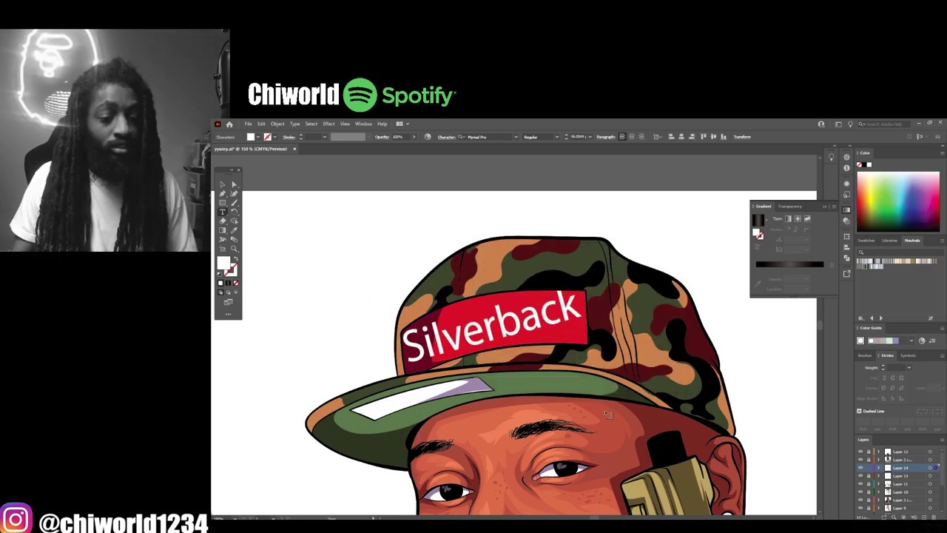
Step: Try an Arc envelope warp on the cap text and adjust its size and placement to follow the red patch
left_click(223, 185)
left_click(653, 137)
left_click_drag(697, 339, 679, 375)
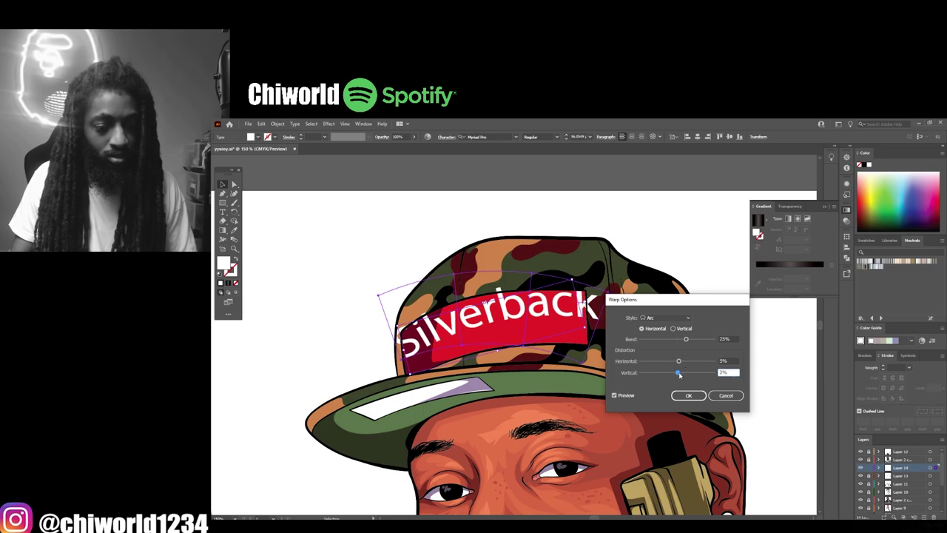
left_click(688, 395)
left_click_drag(609, 294, 588, 289)
left_click_drag(586, 356, 590, 364)
left_click_drag(490, 362, 497, 366)
left_click(734, 407)
key("ctrl+minus")
key("ctrl+minus")
key("ctrl+minus")
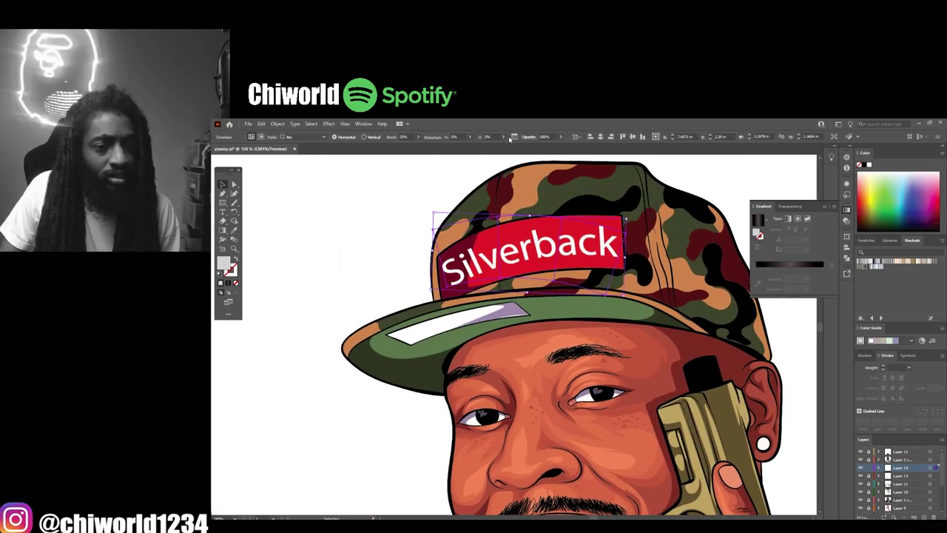
Step: Undo the Arc warp edits, then enlarge and reposition the straight white text over the patch
key("ctrl+z")
key("ctrl+z")
key("ctrl+z")
key("ctrl+z")
left_click_drag(619, 223, 610, 202)
left_click_drag(600, 233, 600, 236)
Step: Try the Rise warp style, then apply an Arc warp with 7% bend and refit the lettering to the patch
key("ctrl+alt+shift+w")
left_click(667, 318)
left_click(657, 415)
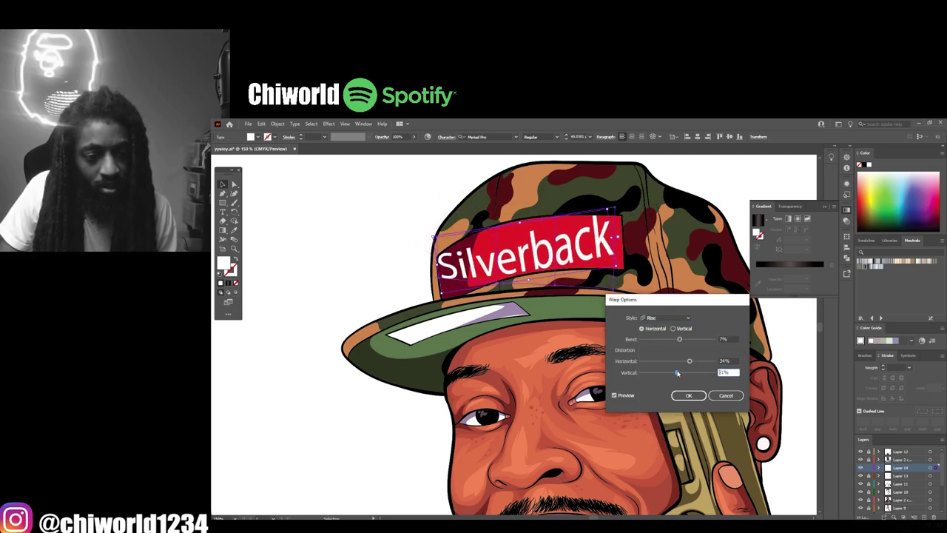
left_click(667, 318)
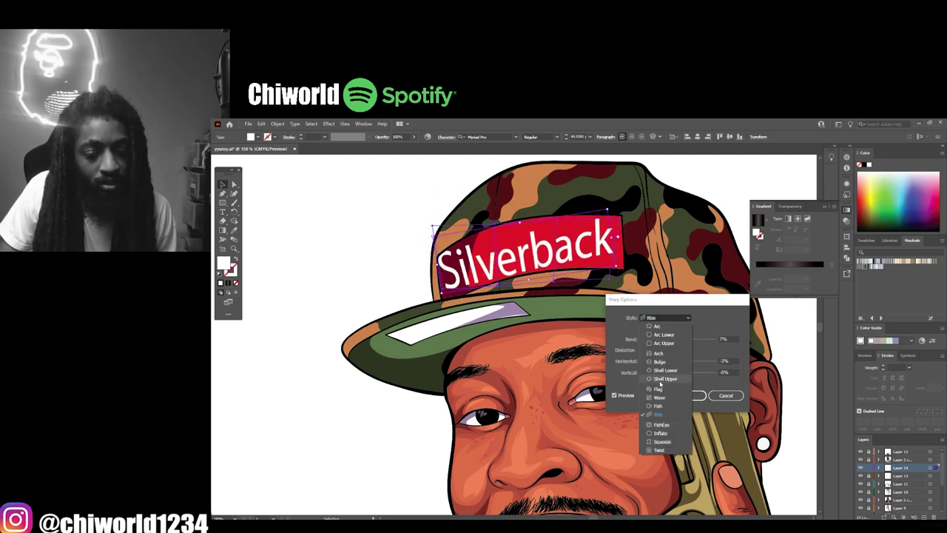
left_click(656, 353)
left_click_drag(676, 361, 682, 362)
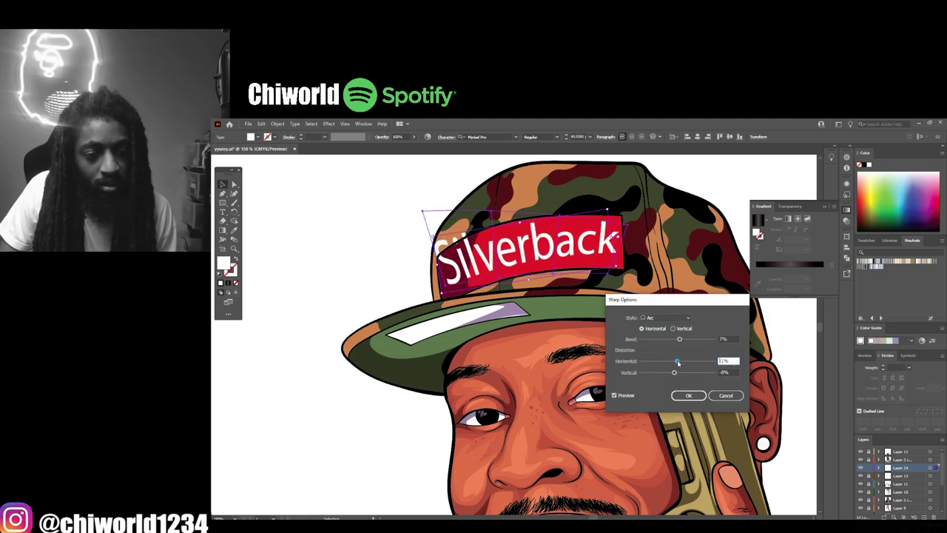
left_click(688, 396)
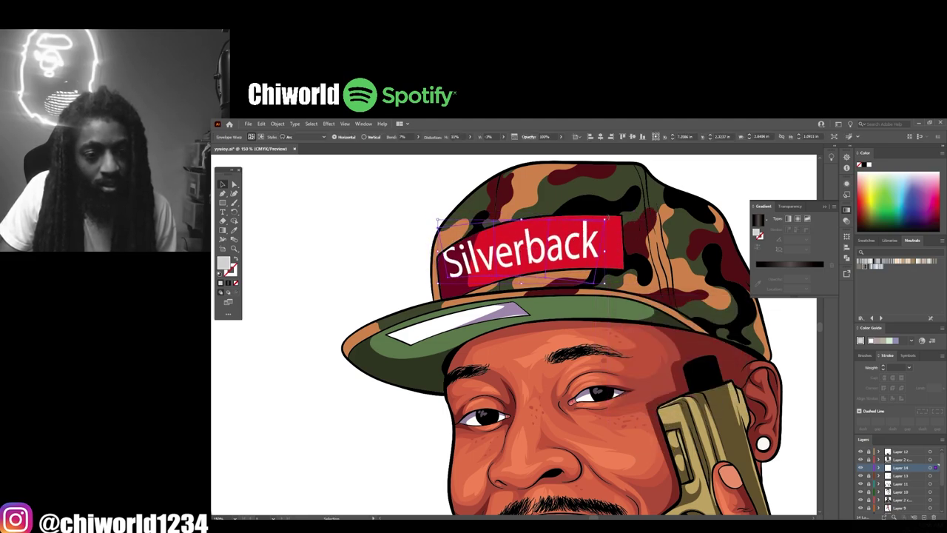
left_click_drag(611, 211, 611, 212)
left_click_drag(523, 220, 521, 213)
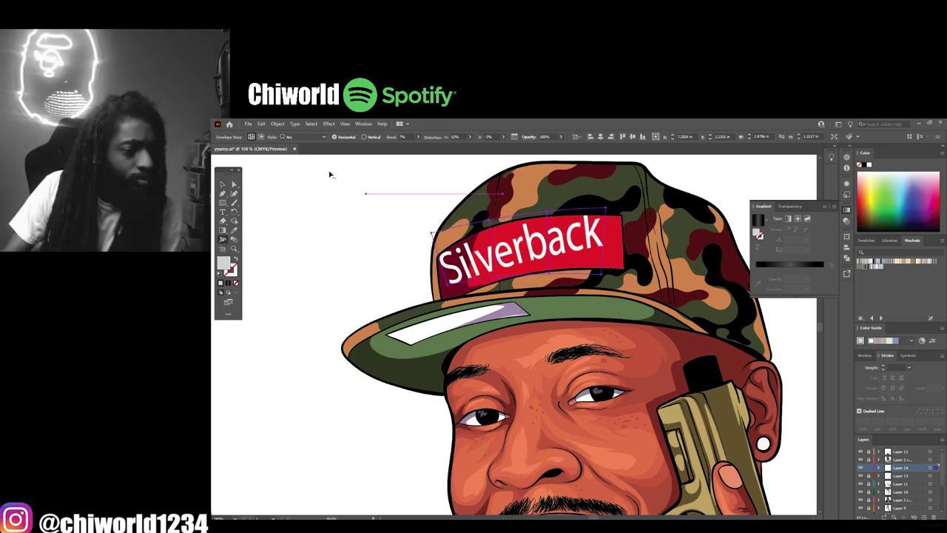
Step: Undo the warp, white fill and capital letter, going back to the rotated black "silverback" text
key("ctrl+z")
key("ctrl+z")
key("ctrl+z")
key("ctrl+z")
key("ctrl+z")
key("ctrl+z")
key("ctrl+z")
key("ctrl+z")
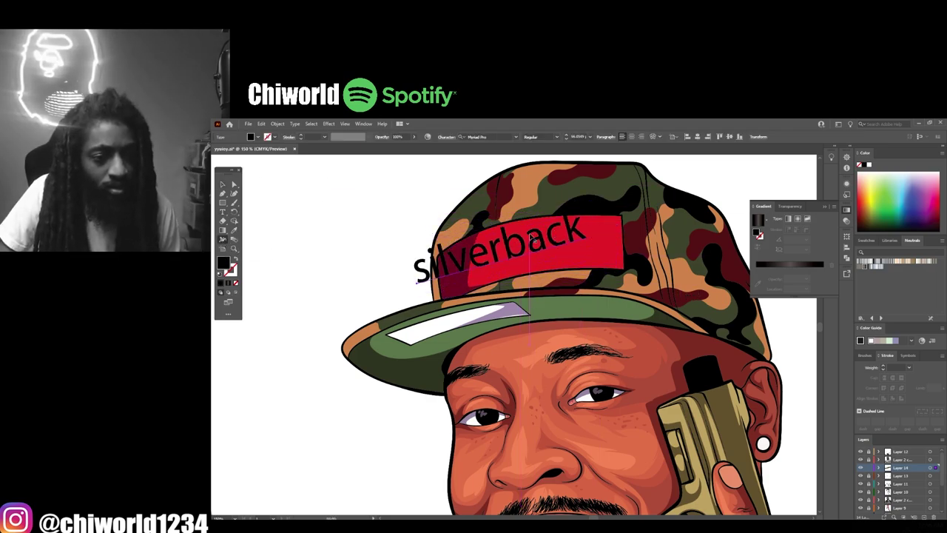
Step: Change the cap text to a rough brush-lettered font and move it onto the red patch
key("v")
left_click(515, 137)
scroll(600, 283, "down", 5)
left_click(591, 324)
left_click_drag(566, 221, 594, 227)
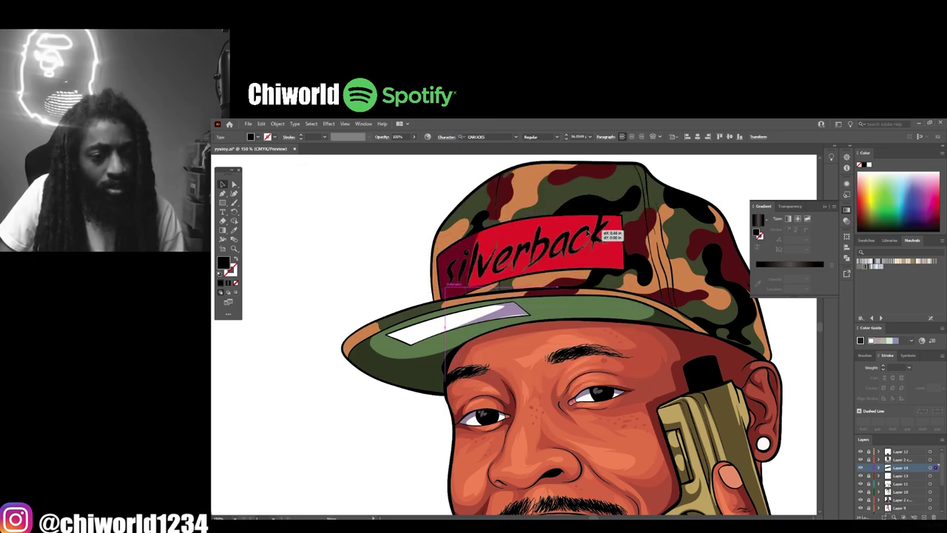
Step: Replace the text's first letter with a capital S so it reads "Silverback"
left_click(659, 137)
left_click(223, 212)
left_click(463, 272)
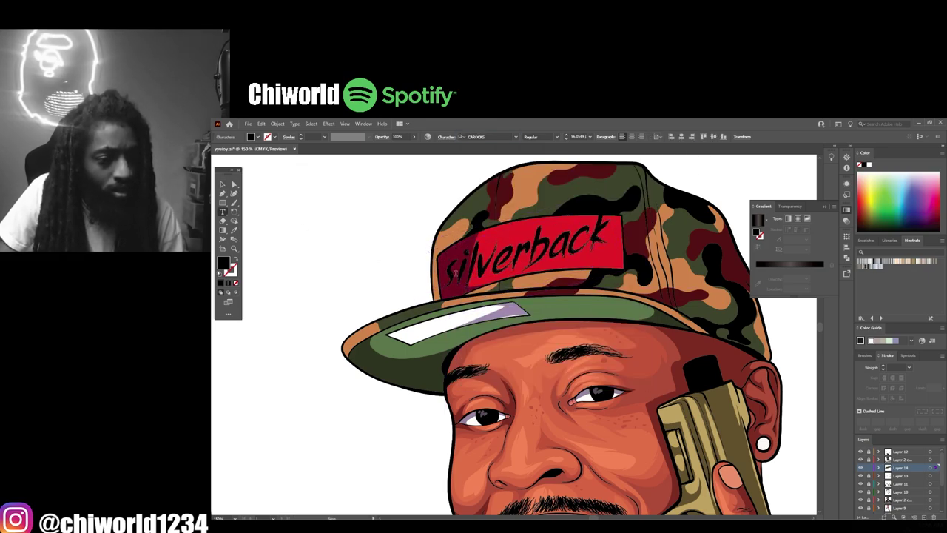
key("BackSpace")
type("S")
Step: Warp the text with a 7% Arc bend, -8% horizontal and -7% vertical distortion, and fit it to the patch
left_click(223, 184)
left_click(652, 136)
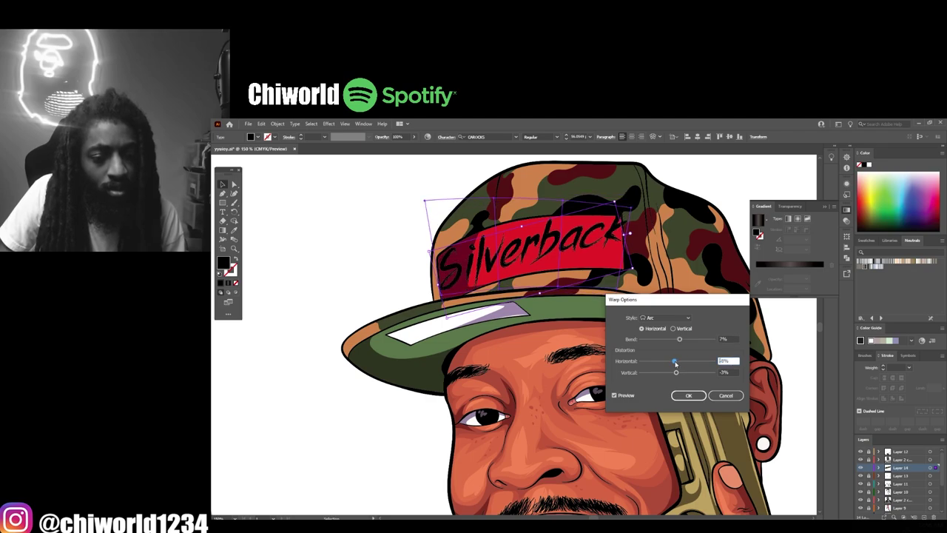
left_click(688, 395)
left_click_drag(624, 205, 600, 239)
Step: Expand the warped "Silverback" lettering into shapes and fill it with white (FFFFFF)
double_click(224, 264)
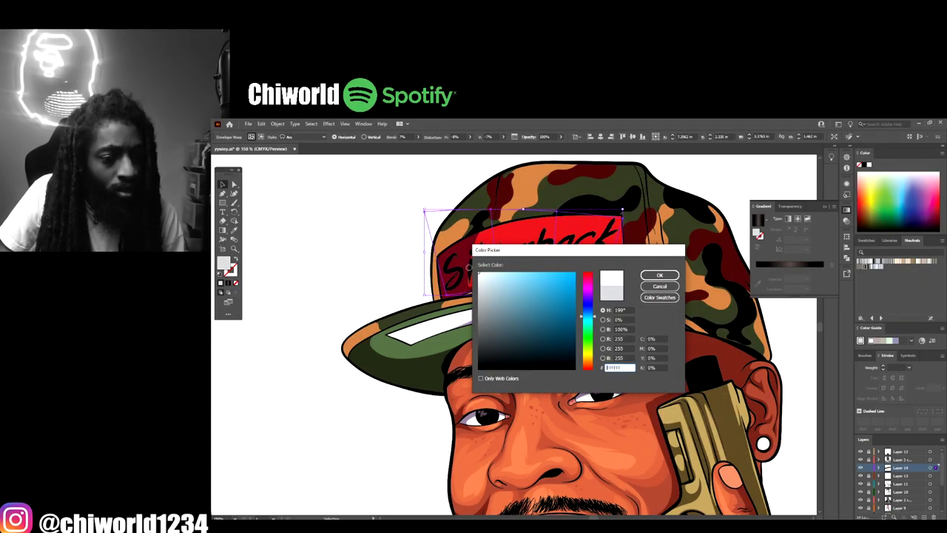
left_click(652, 278)
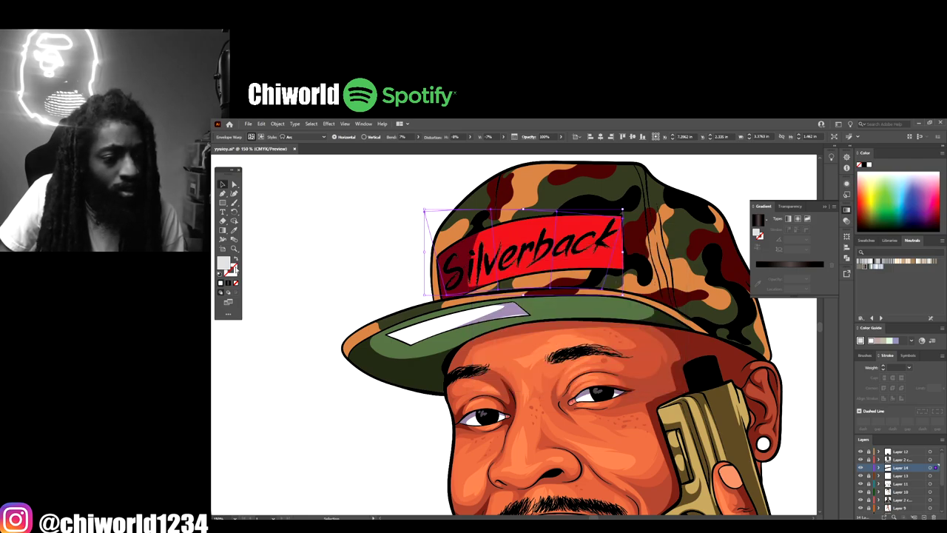
left_click(277, 124)
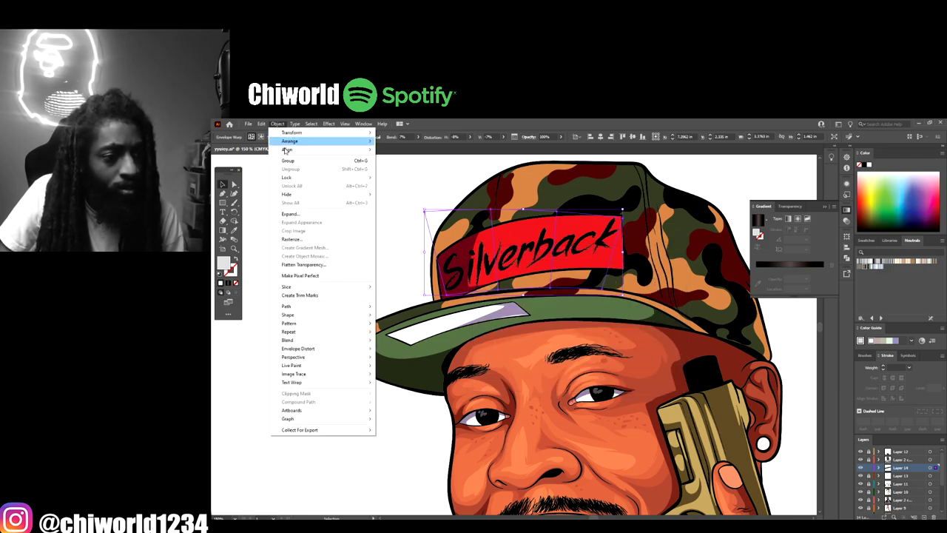
left_click(292, 215)
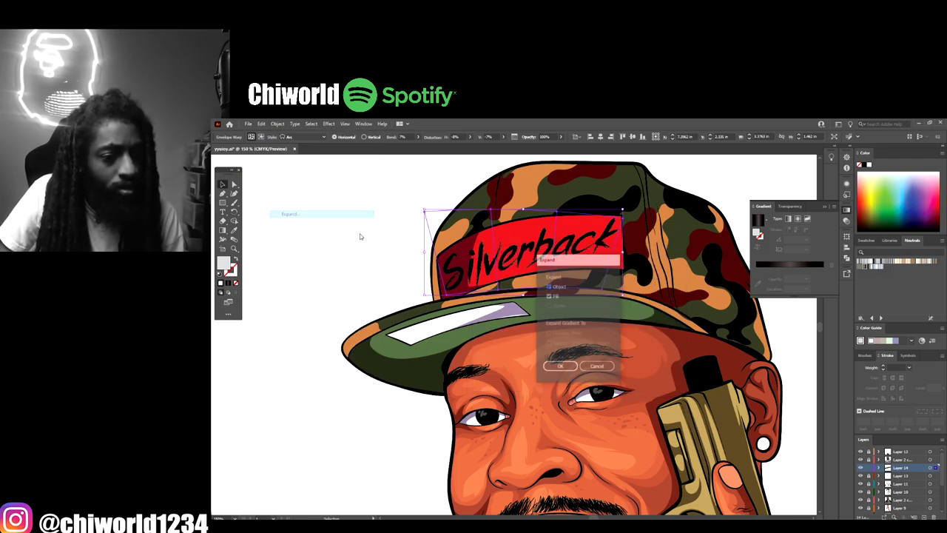
left_click(560, 367)
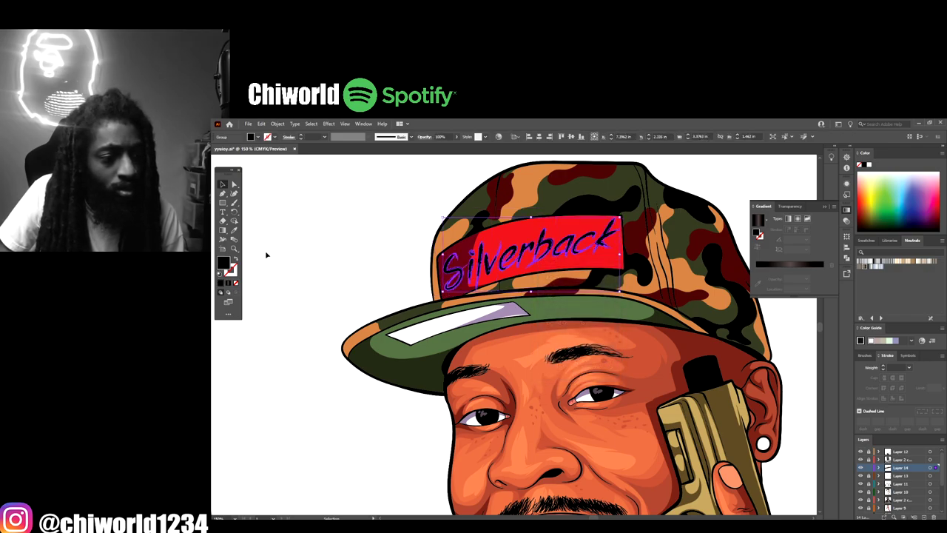
double_click(226, 263)
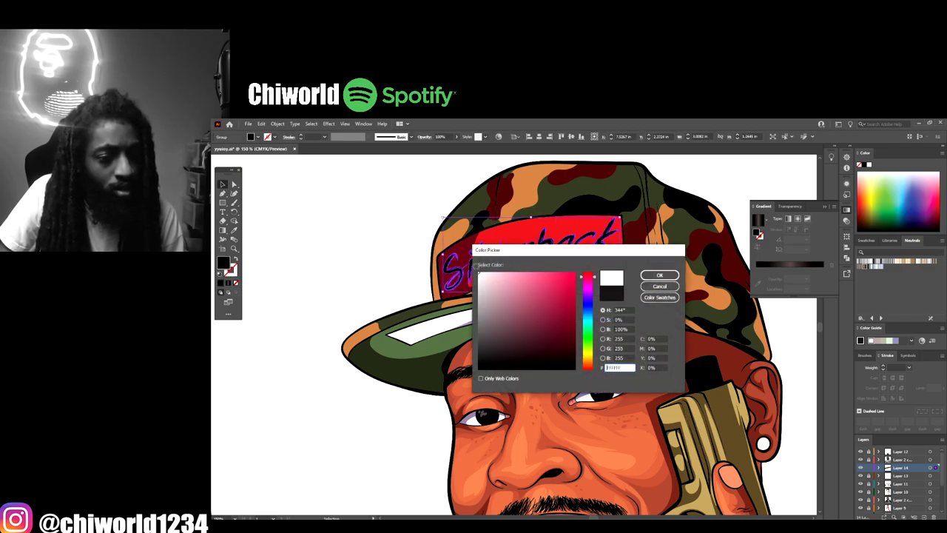
left_click(657, 275)
left_click(368, 242)
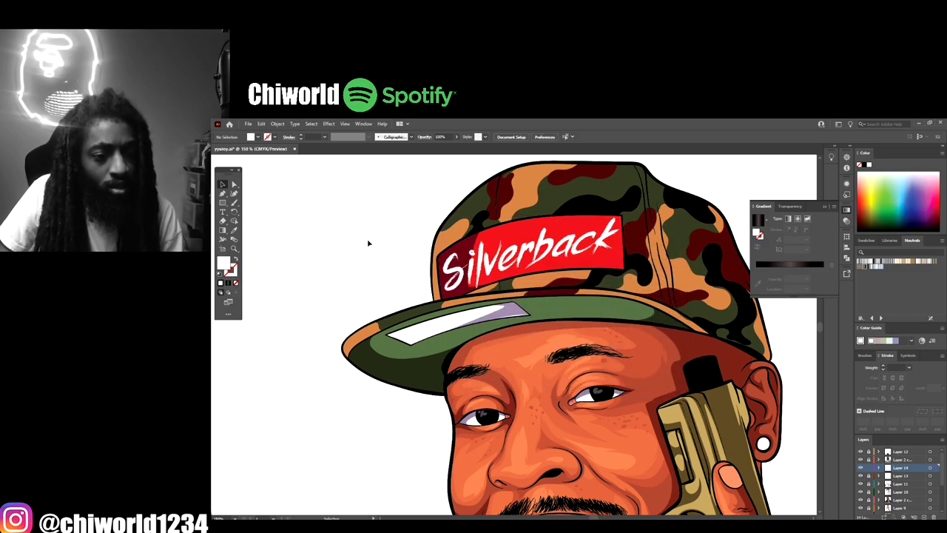
Step: Examine the cap lettering up close and review the whole finished portrait
key("ctrl+minus")
key("ctrl+minus")
key("ctrl+minus")
key("ctrl+minus")
key("ctrl+equal")
key("ctrl+equal")
key("ctrl+equal")
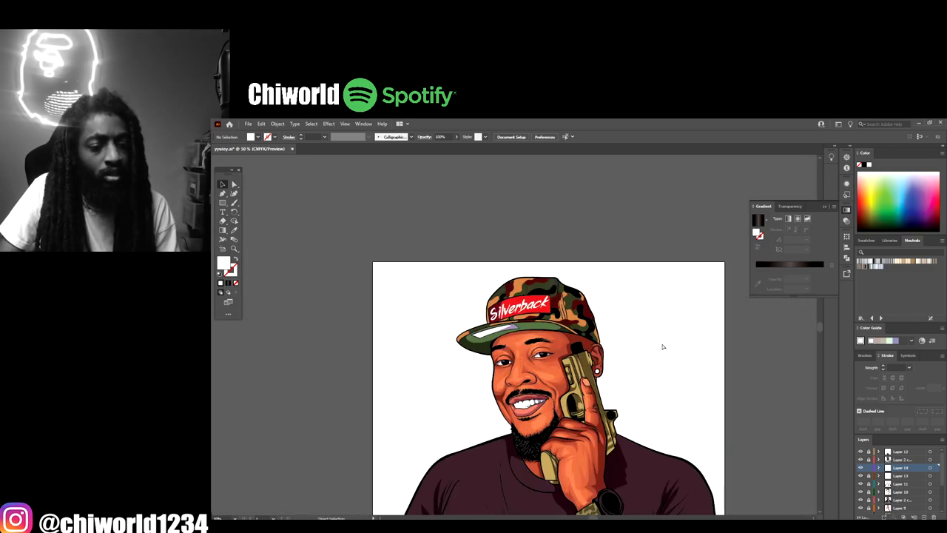
scroll(529, 302, "up", 4)
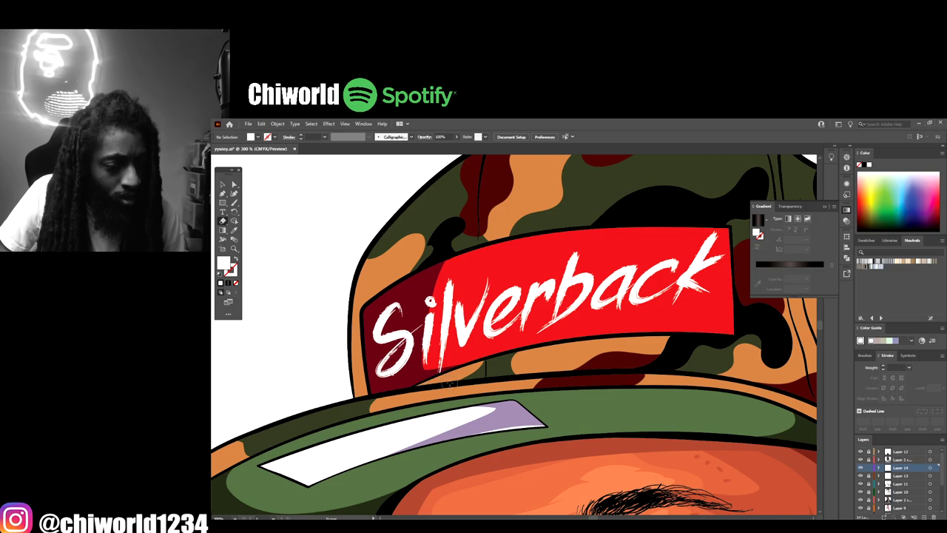
key("ctrl+minus")
key("ctrl+minus")
key("ctrl+minus")
key("ctrl+minus")
key("ctrl+minus")
key("ctrl+minus")
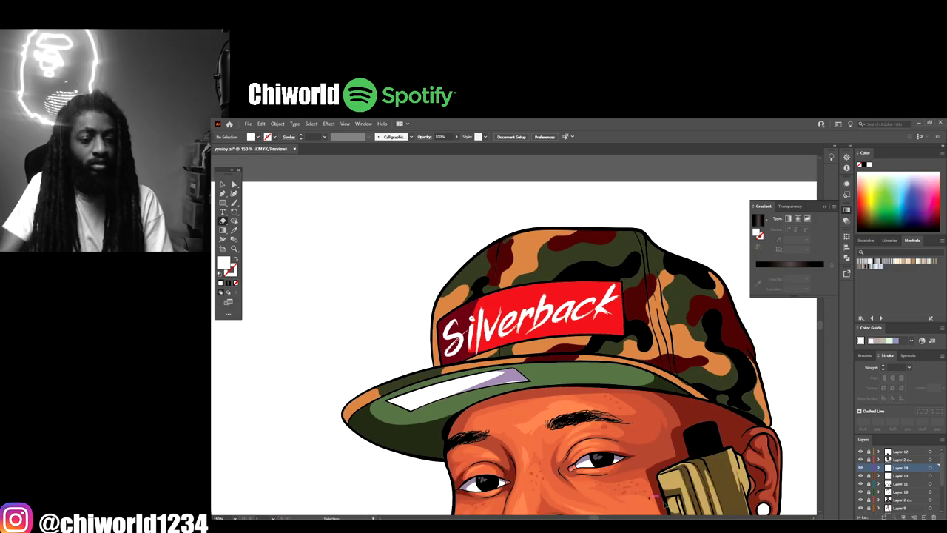
left_click_drag(684, 510, 675, 465)
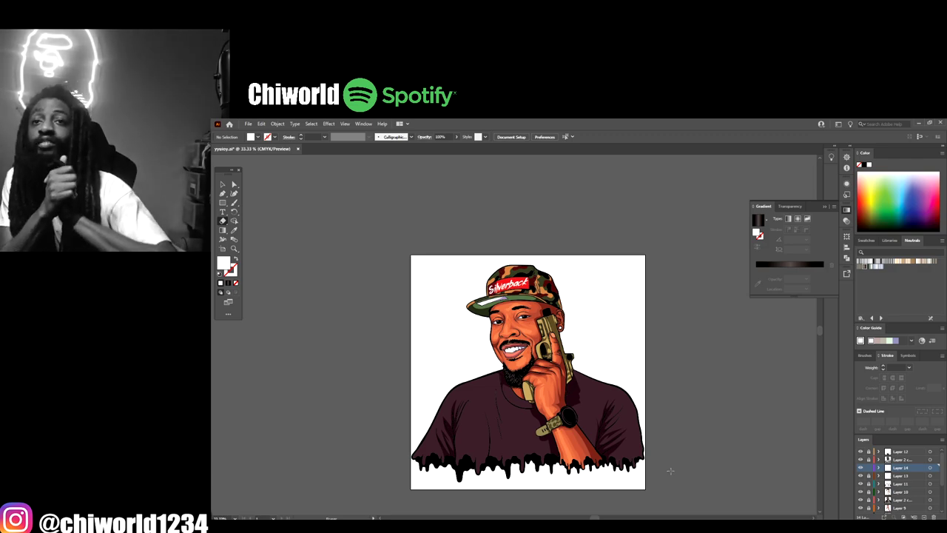
key("ctrl+plus")
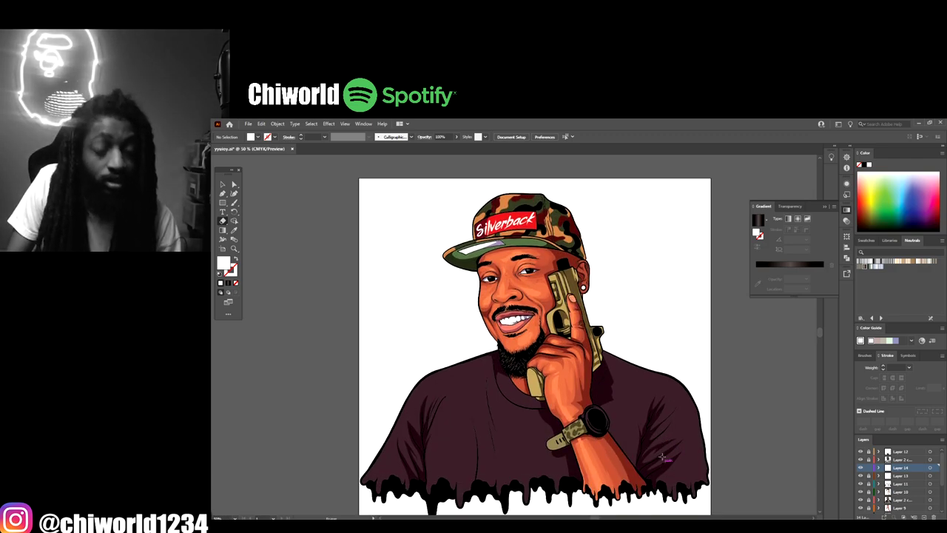
scroll(664, 462, "down", 2)
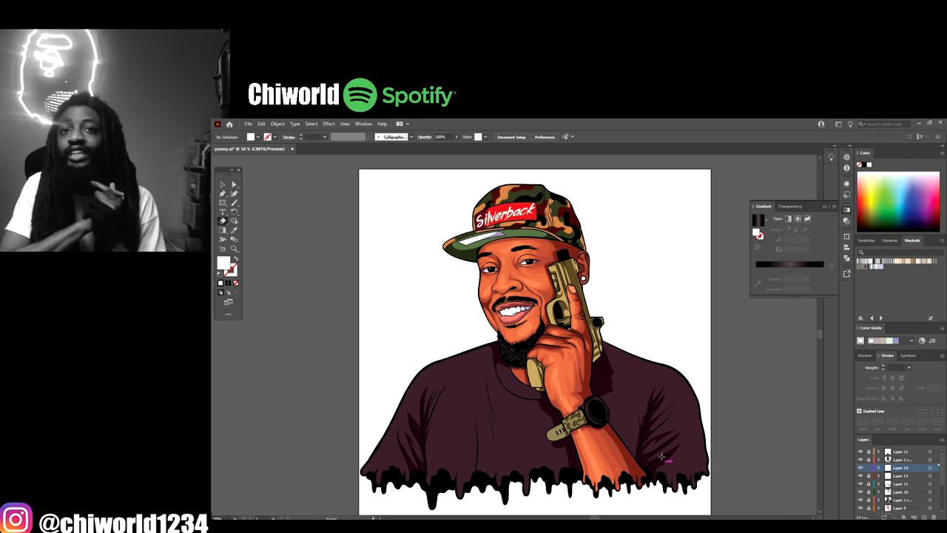